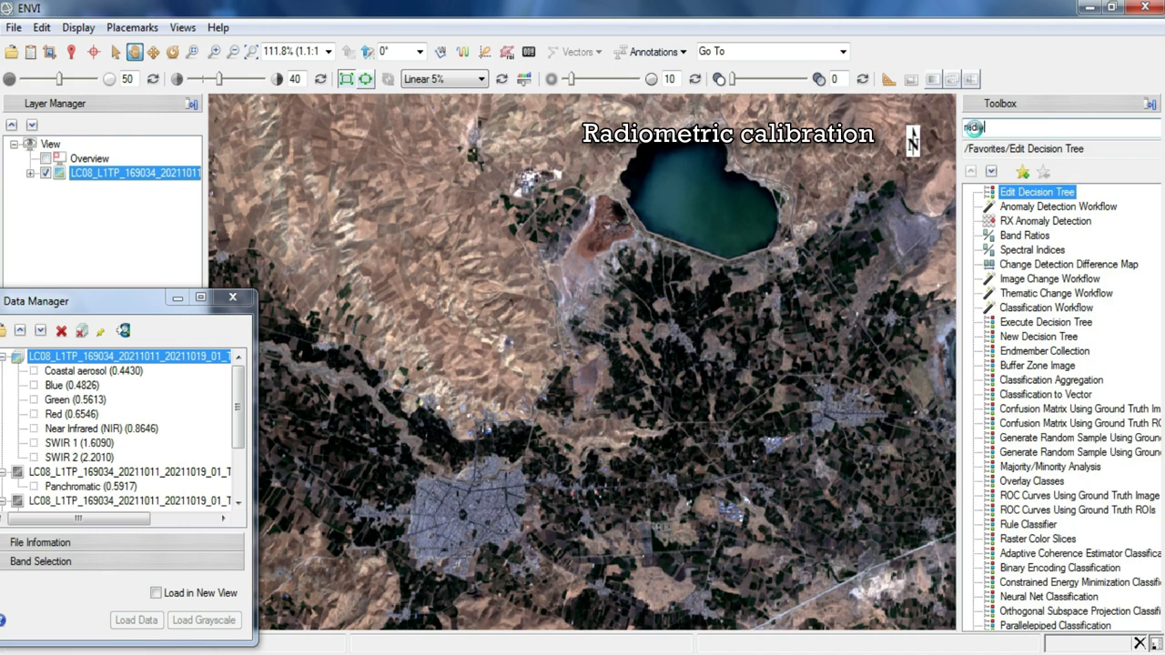
# Start Radiometric Calibration on the first LC08 multispectral image, spatially subset to the current view extent.
pyautogui.write('ric')
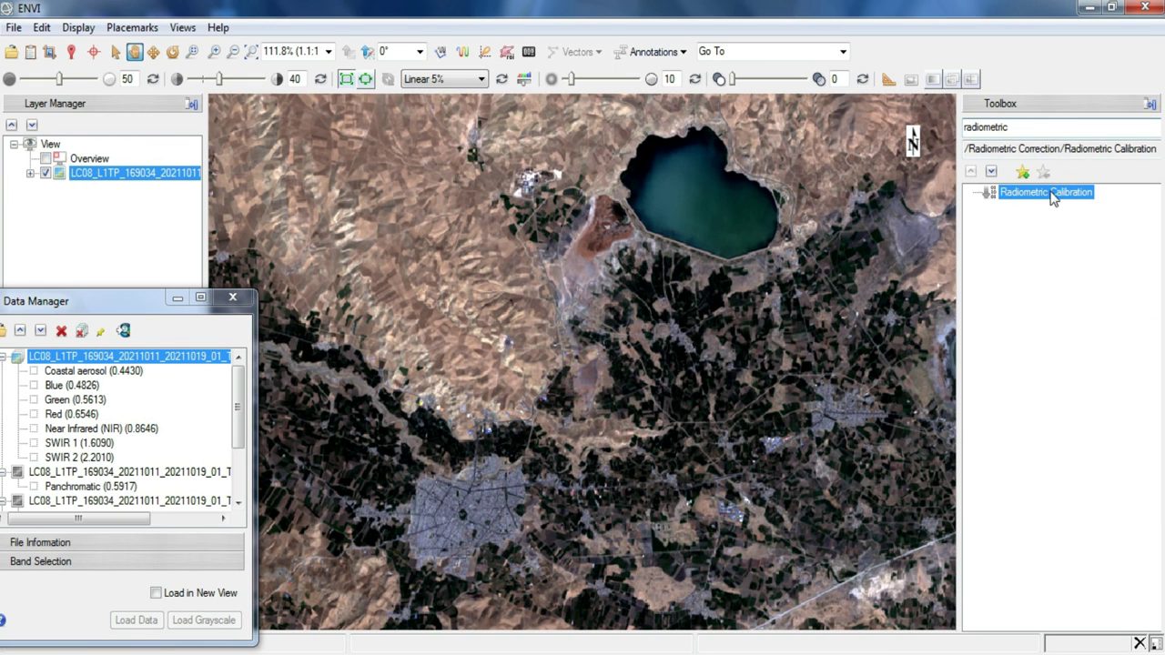
pyautogui.doubleClick(1083, 196)
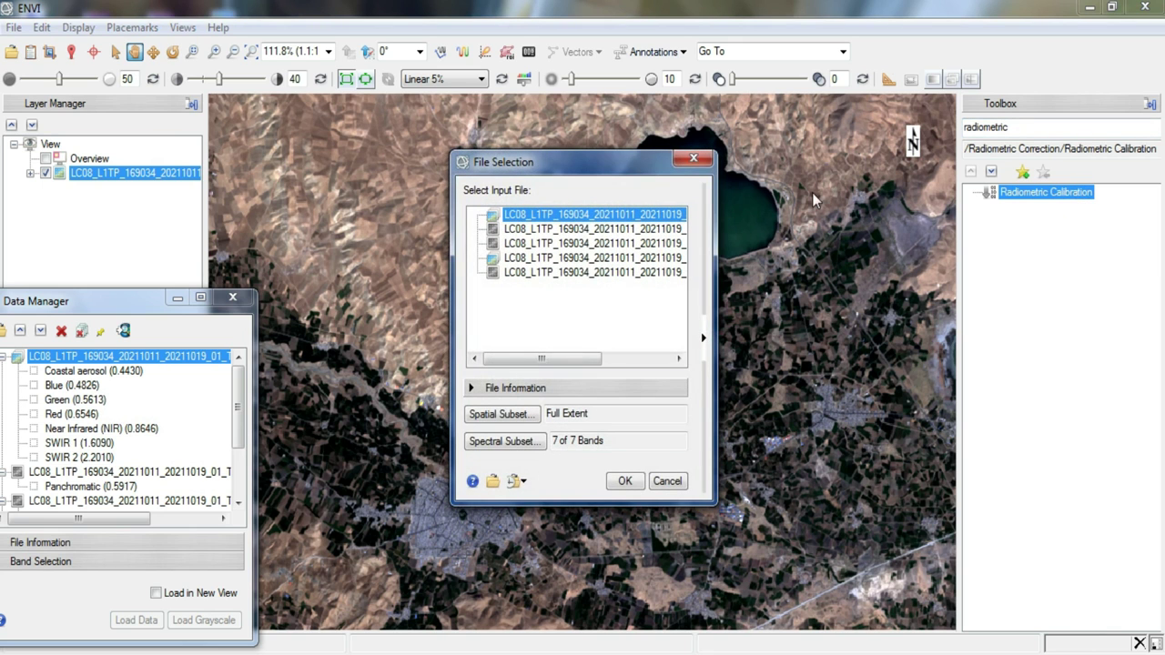
pyautogui.moveTo(642, 173); pyautogui.dragTo(484, 129)
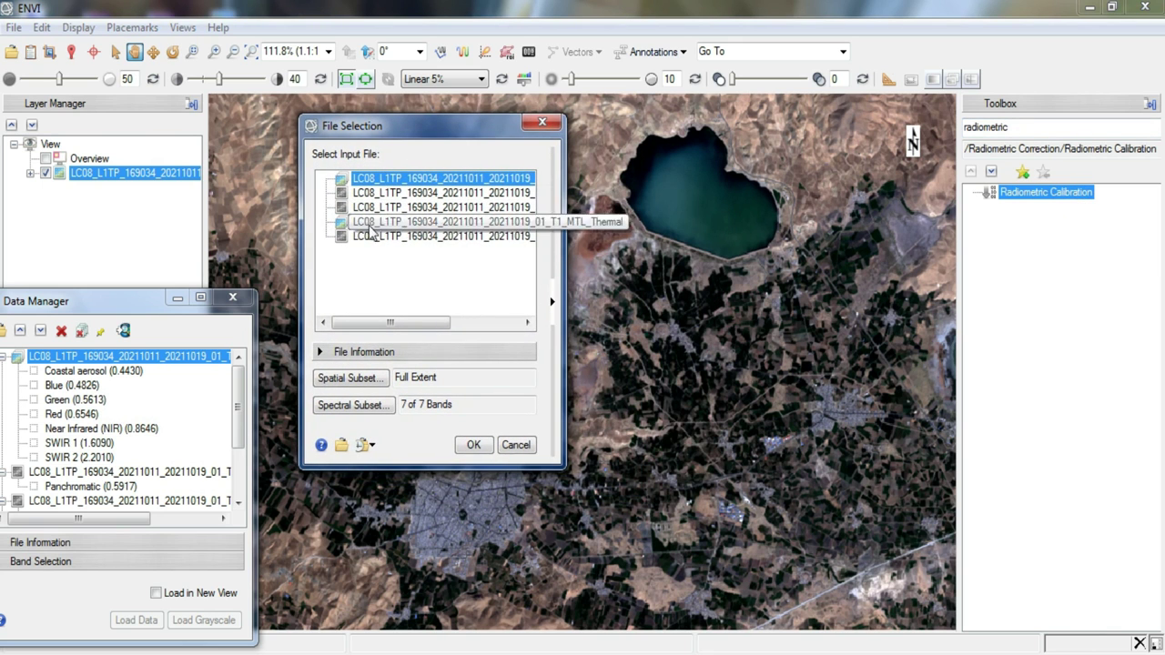
pyautogui.click(498, 182)
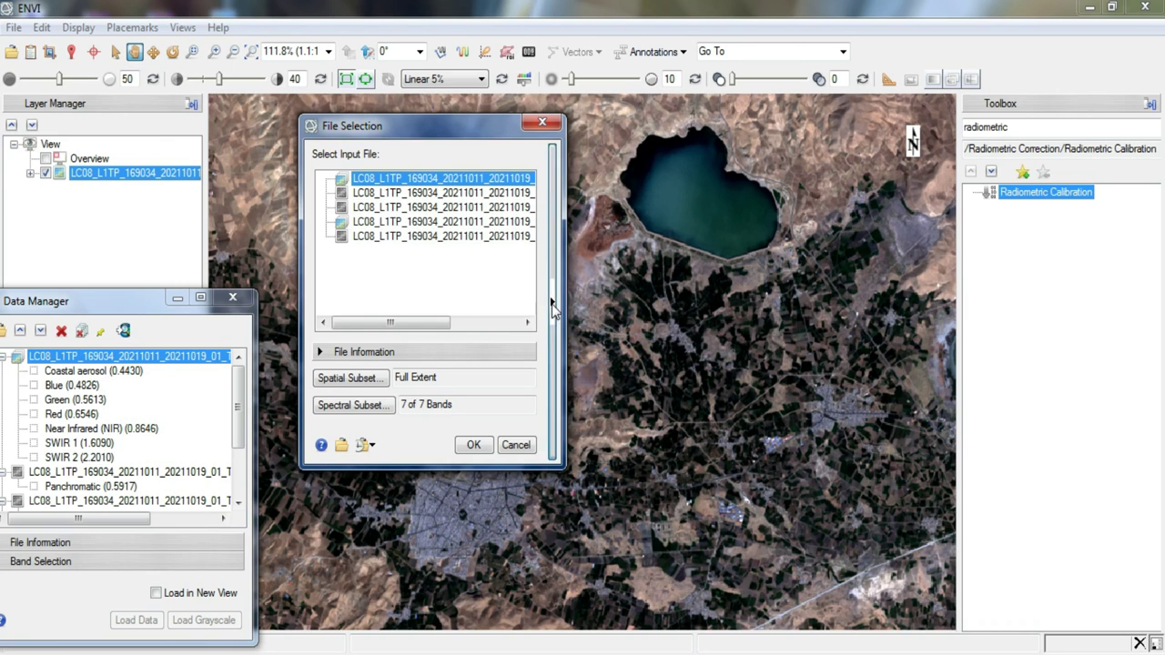
pyautogui.click(551, 301)
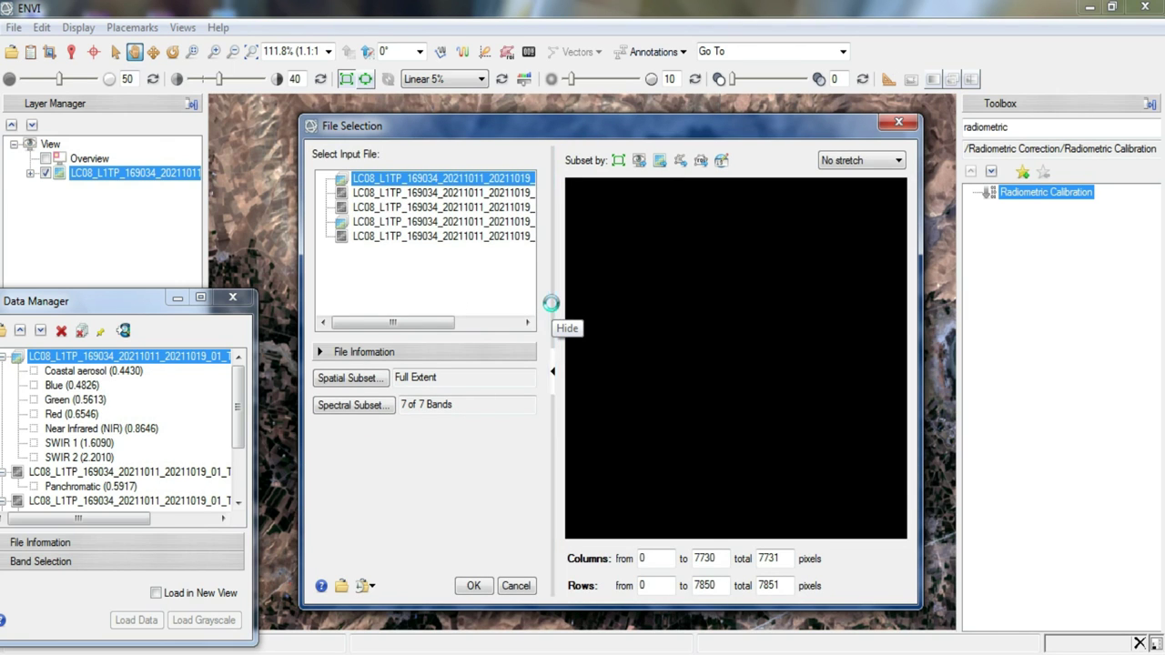
pyautogui.click(640, 161)
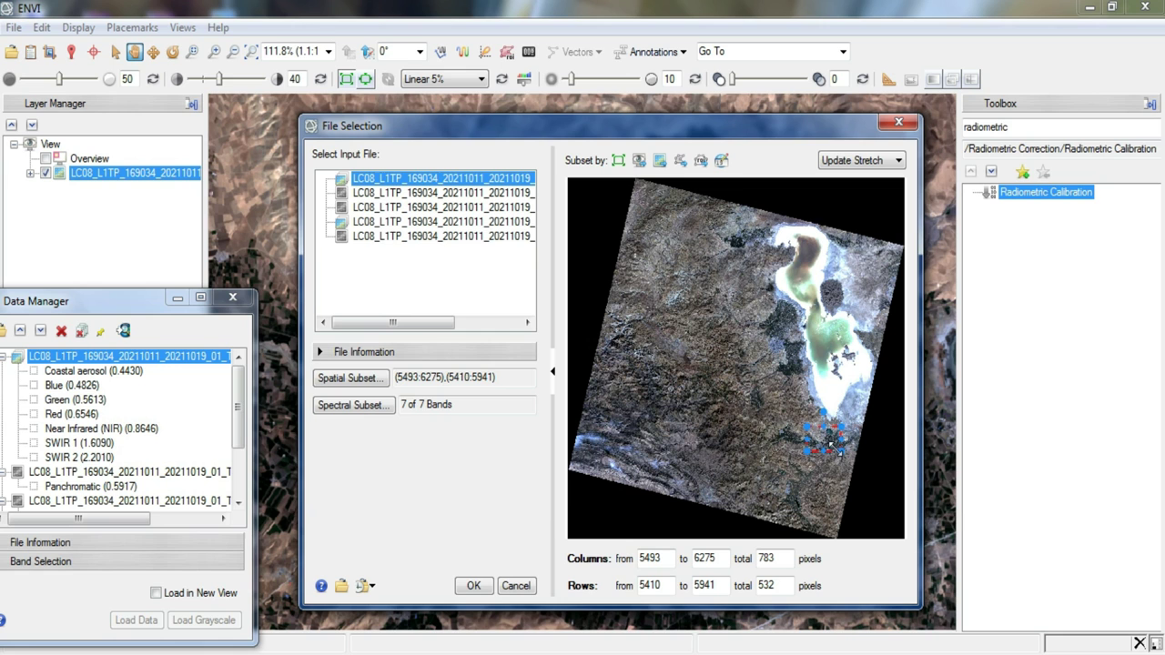
pyautogui.click(474, 587)
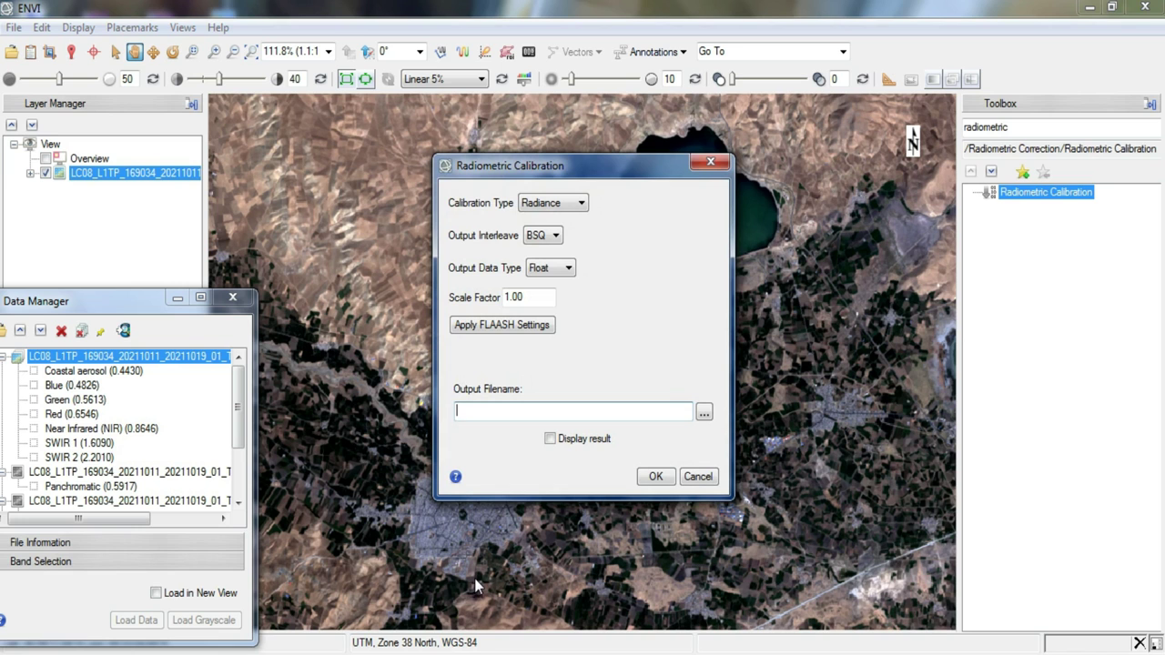
# Apply the FLAASH settings to the calibration and create an output folder named Out in the scene's project folder on Local Disk (D:).
pyautogui.moveTo(619, 182); pyautogui.dragTo(556, 181)
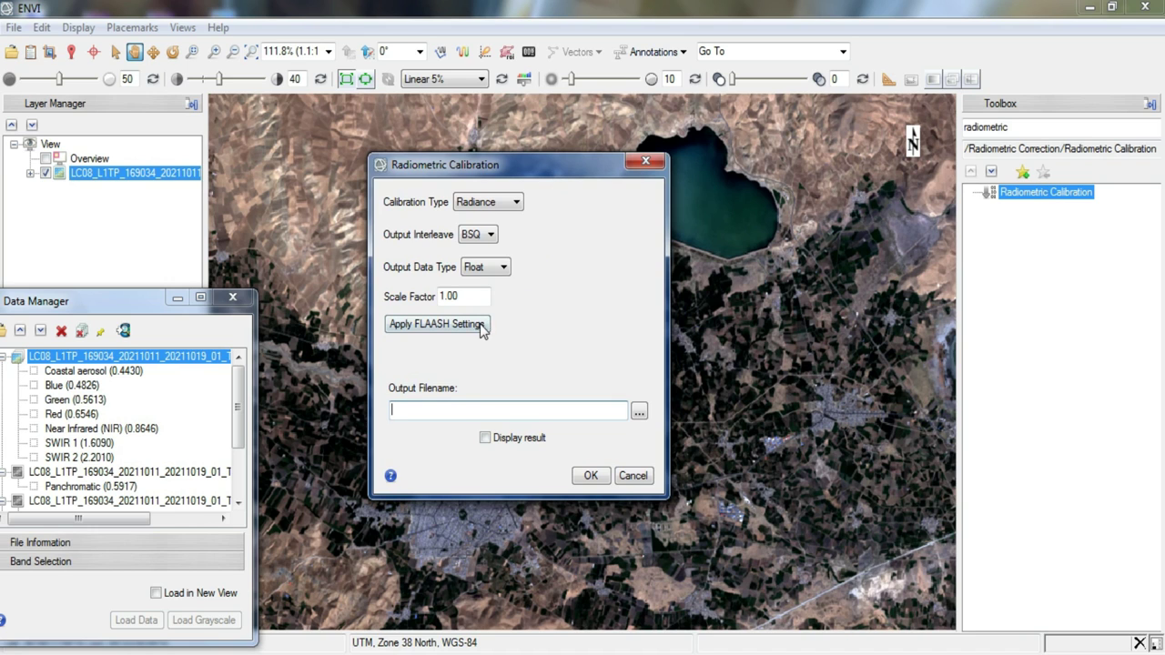
pyautogui.click(451, 325)
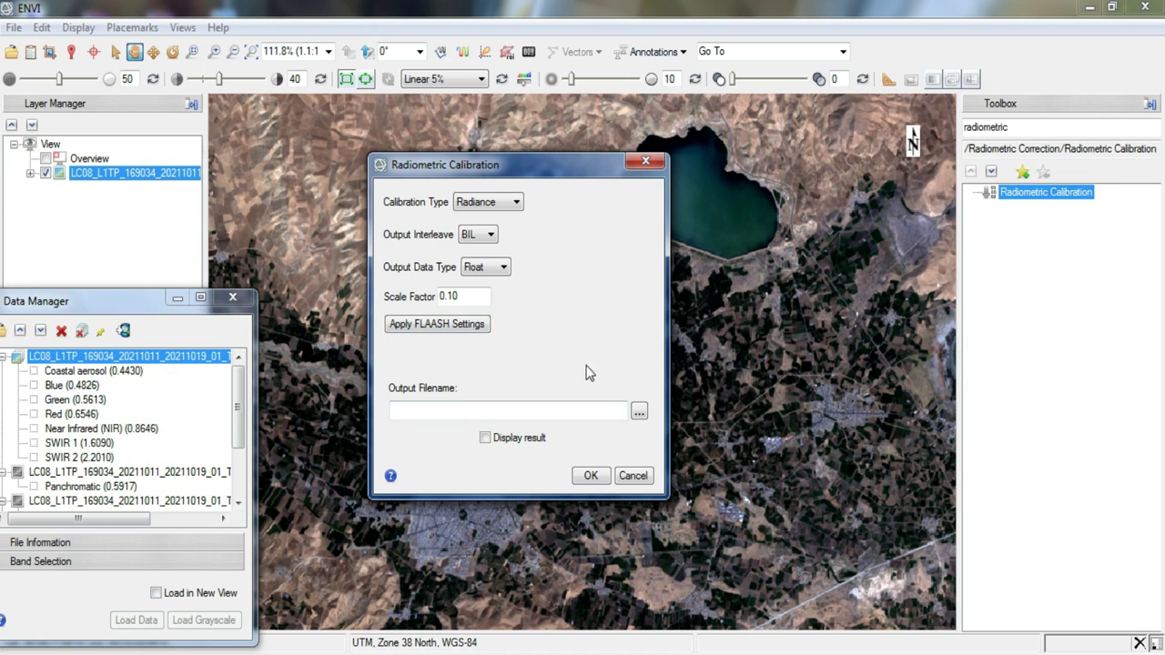
pyautogui.click(640, 412)
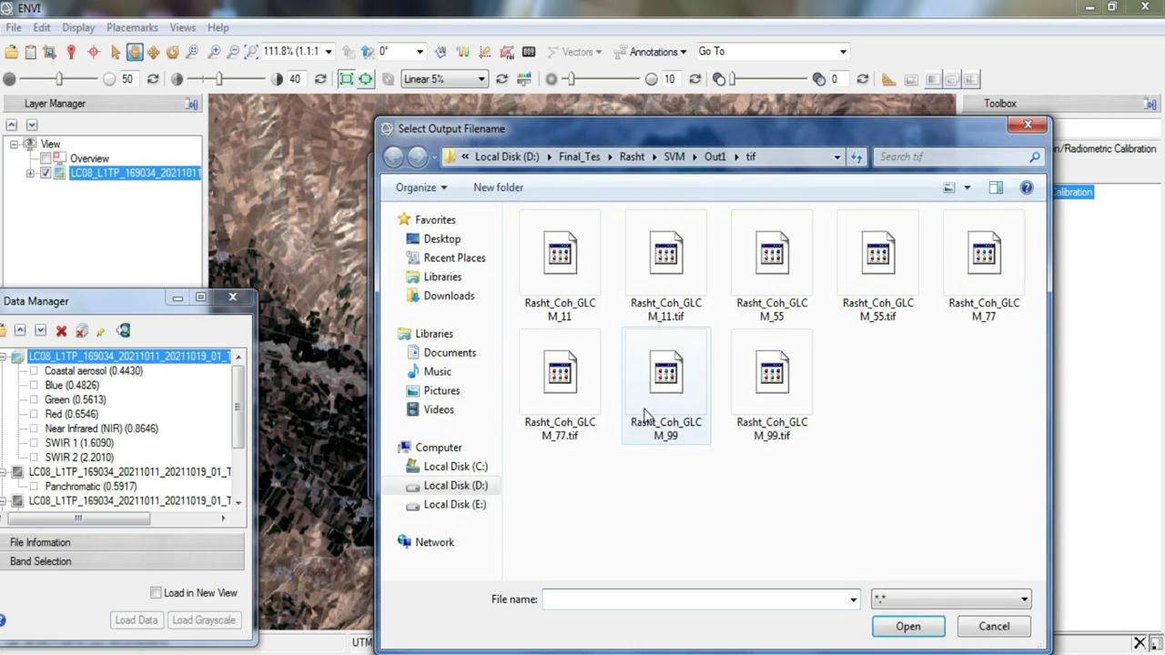
pyautogui.click(460, 485)
pyautogui.doubleClick(574, 414)
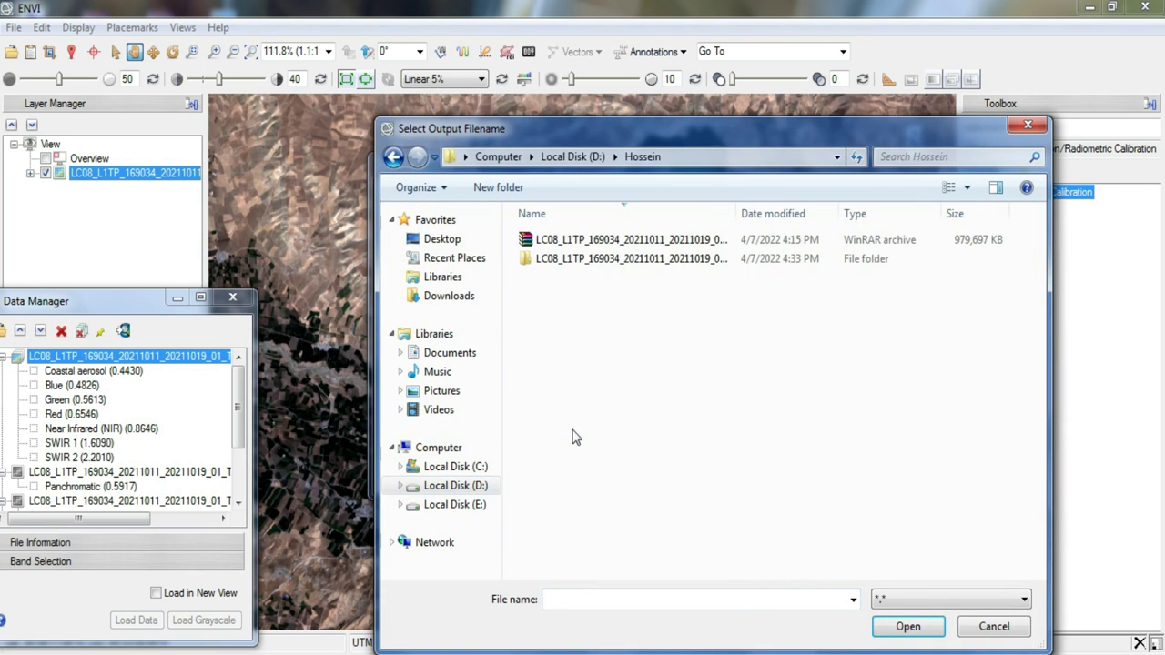
pyautogui.click(519, 187)
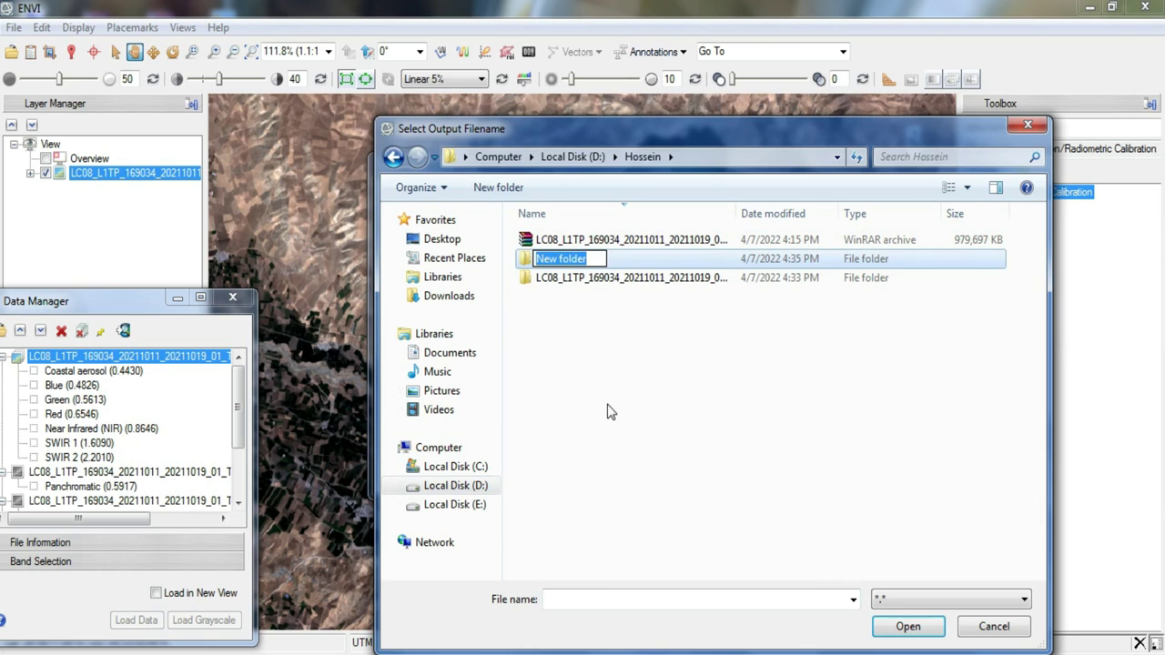
pyautogui.write('Out')
pyautogui.press('Return')
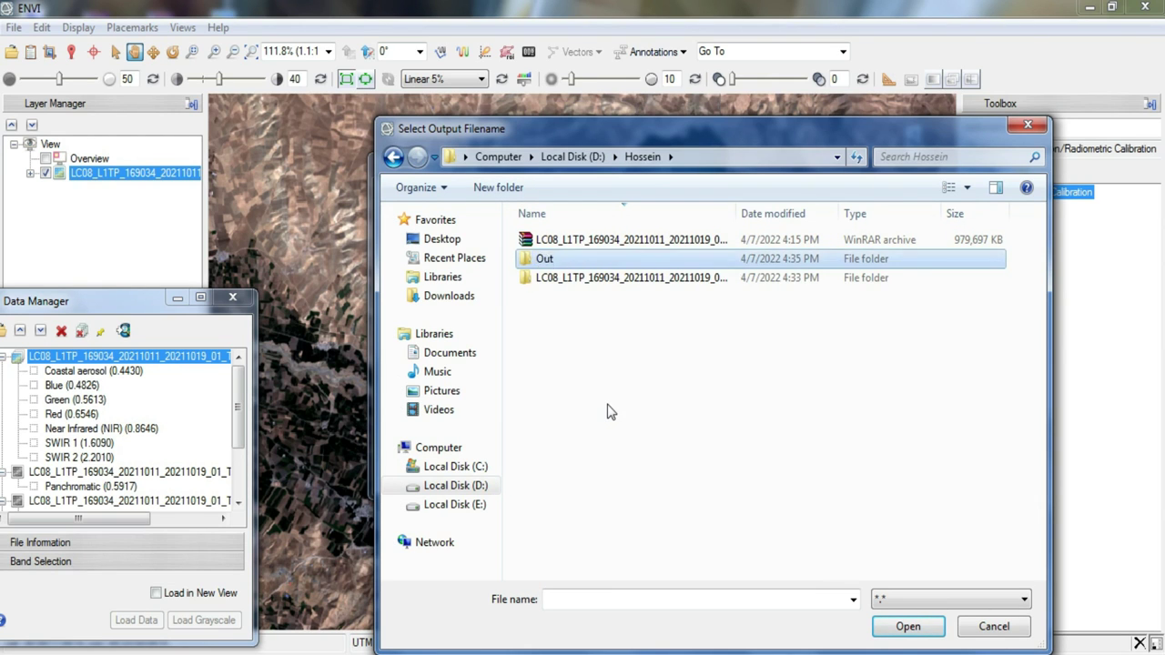
# Set the output file to Radiometric_calibration inside the Out folder and run the calibration.
pyautogui.press('Return')
pyautogui.click(565, 599)
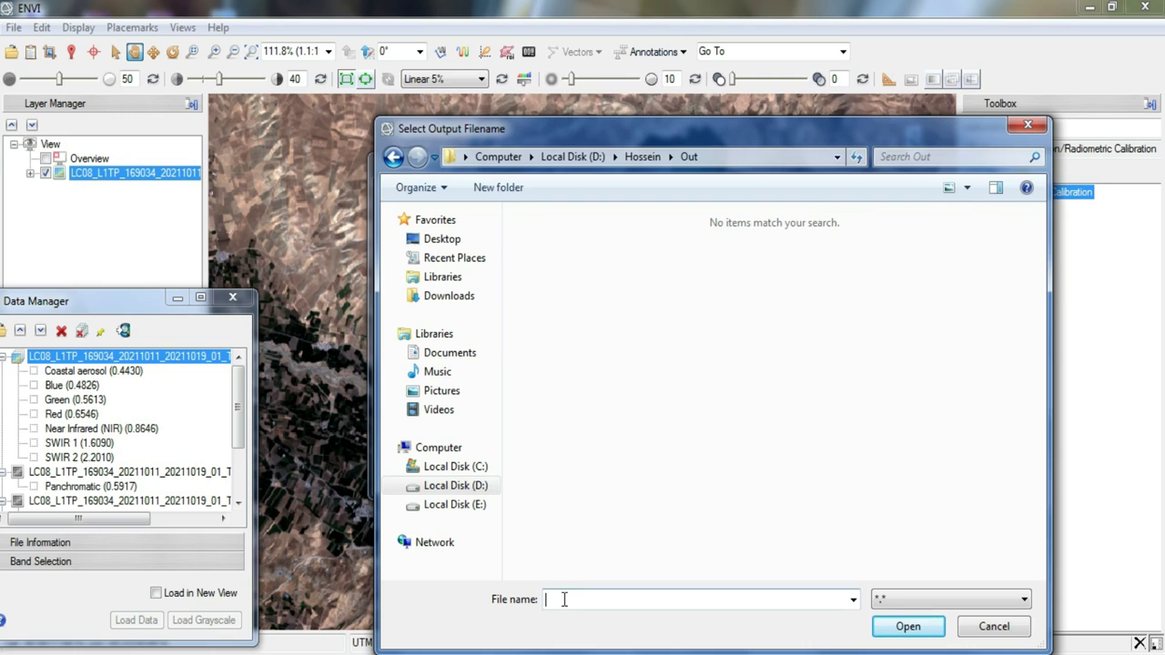
pyautogui.write('Radiometric_calibration')
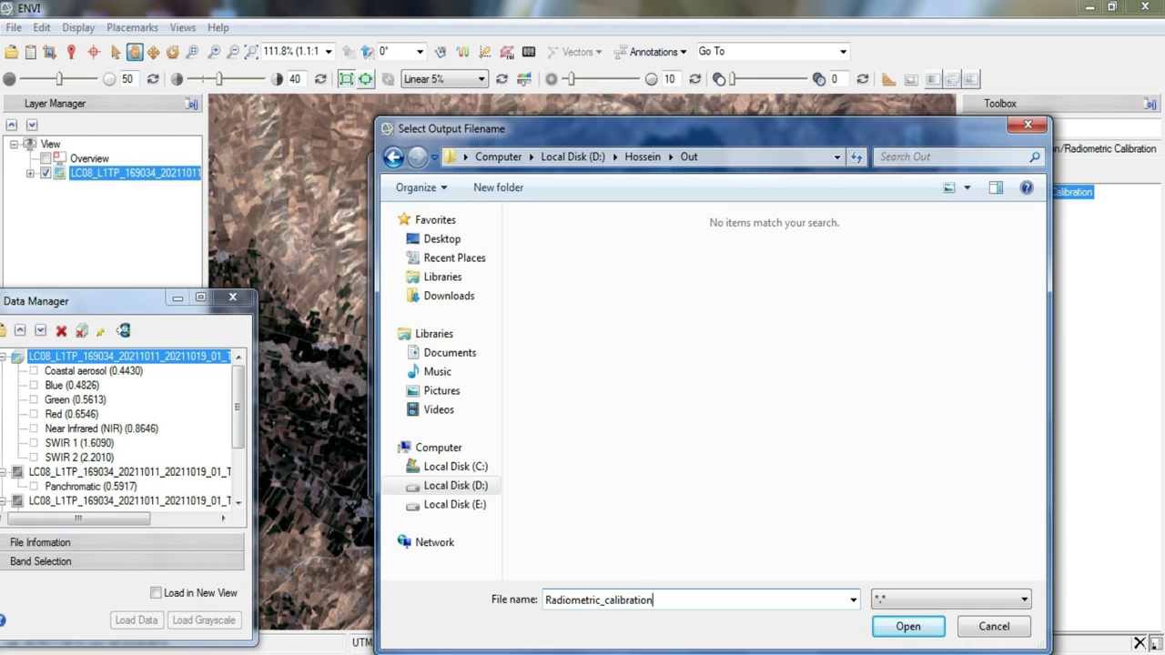
pyautogui.click(899, 627)
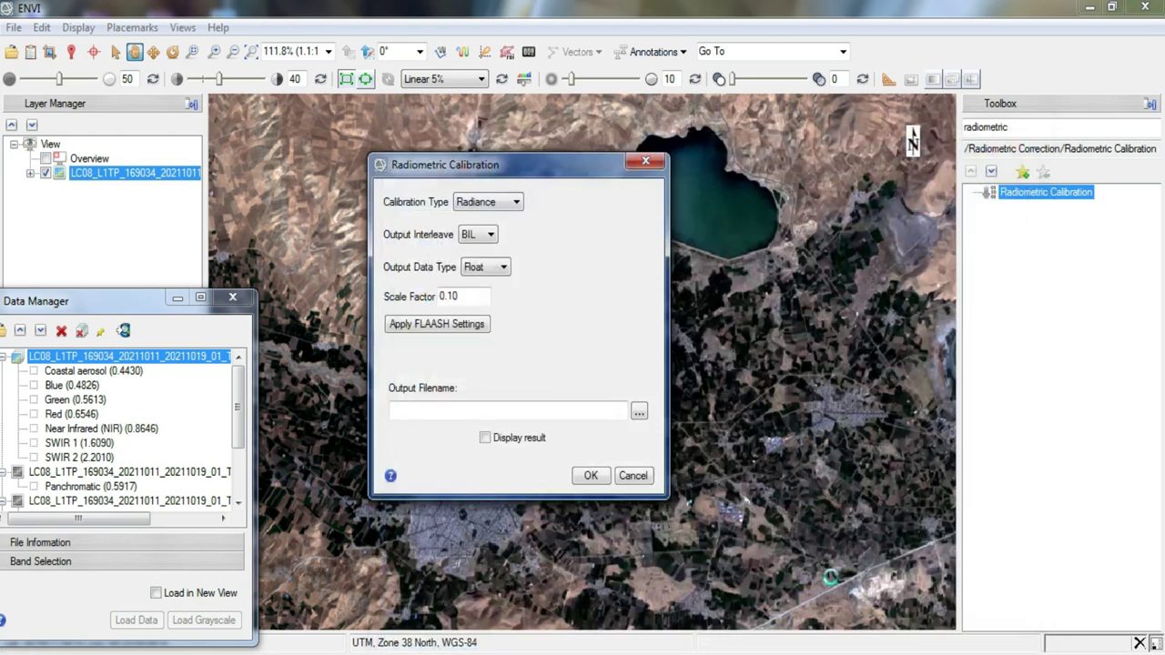
pyautogui.click(590, 479)
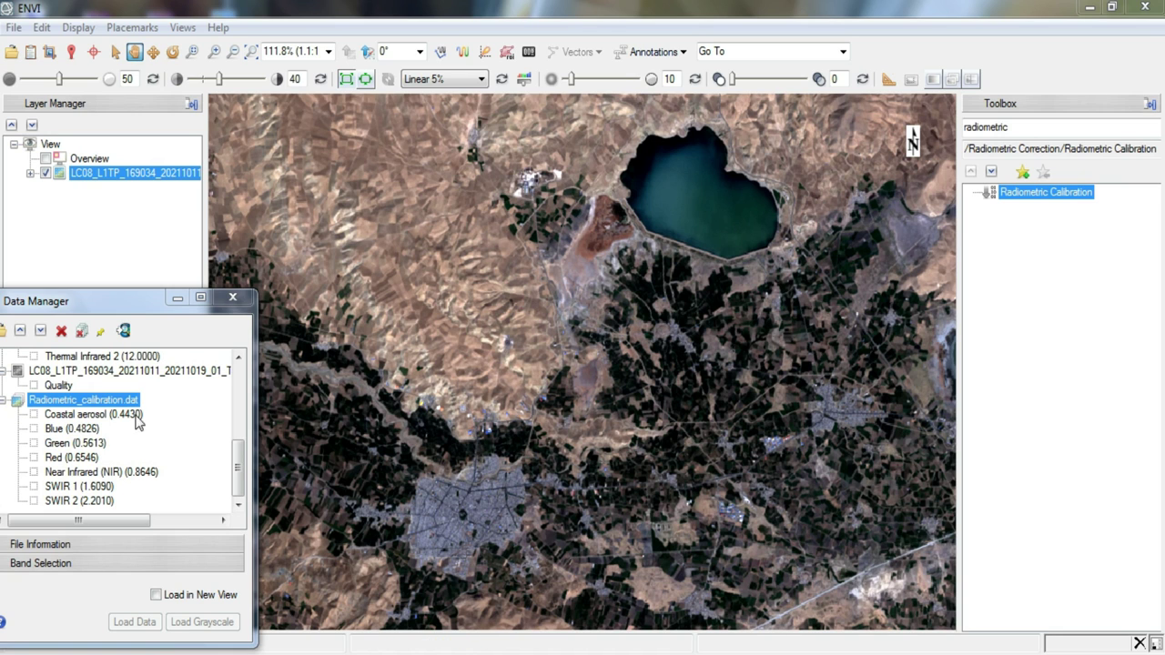
# Load Radiometric_calibration.dat into the view as true color and as CIR.
pyautogui.rightClick(103, 404)
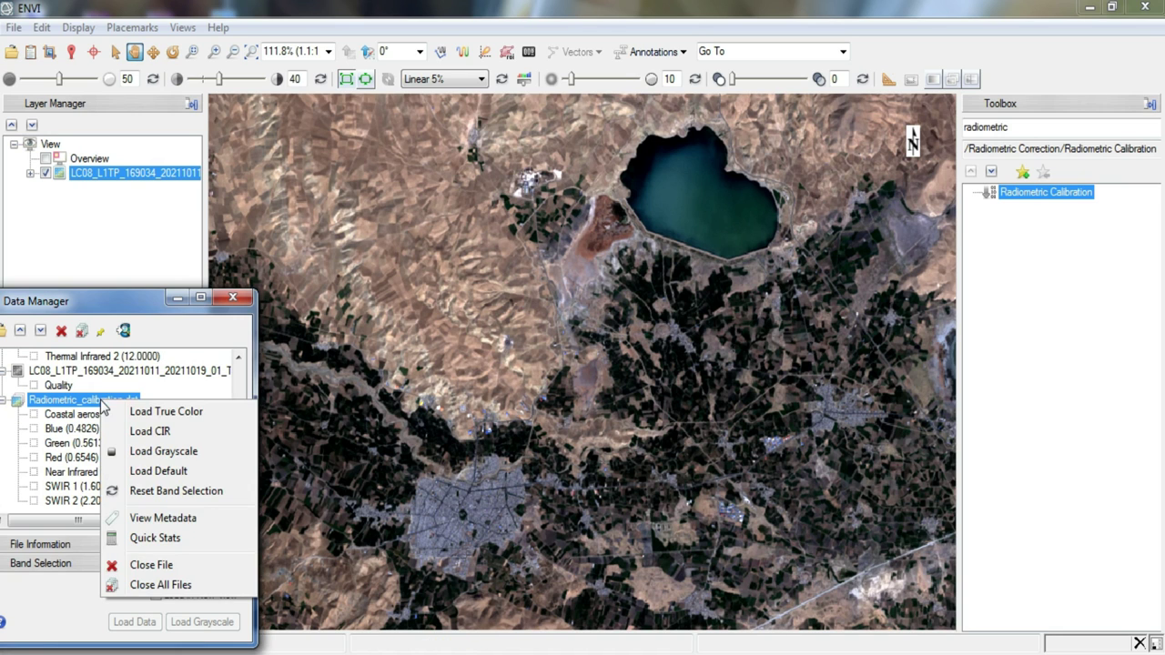
pyautogui.click(151, 413)
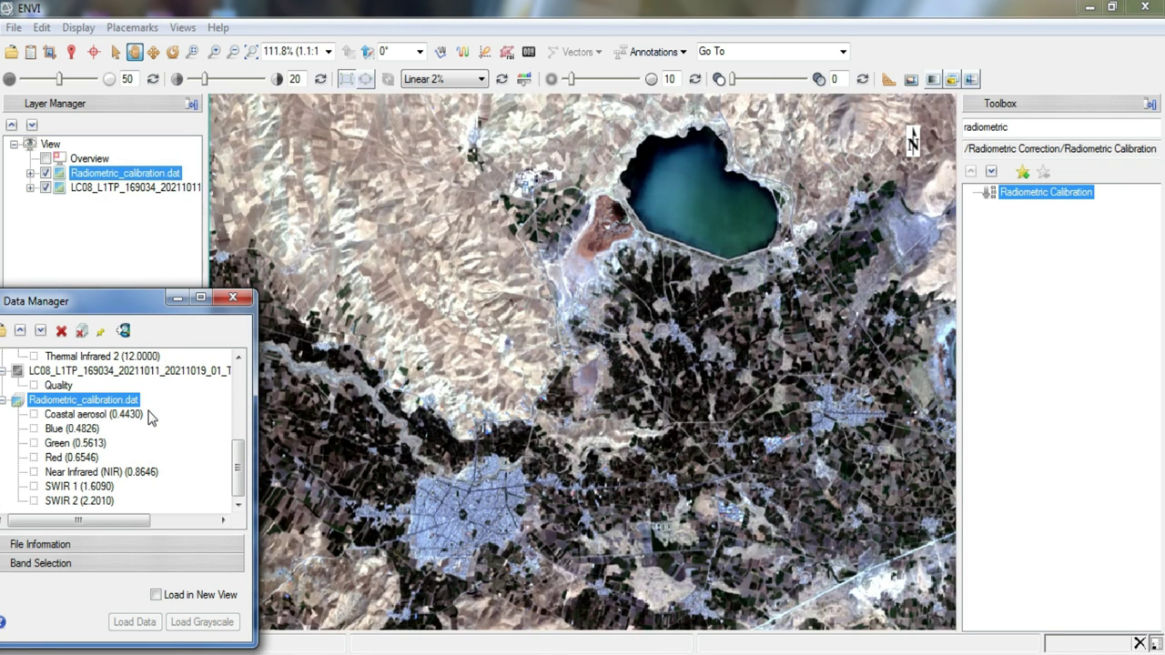
pyautogui.rightClick(96, 401)
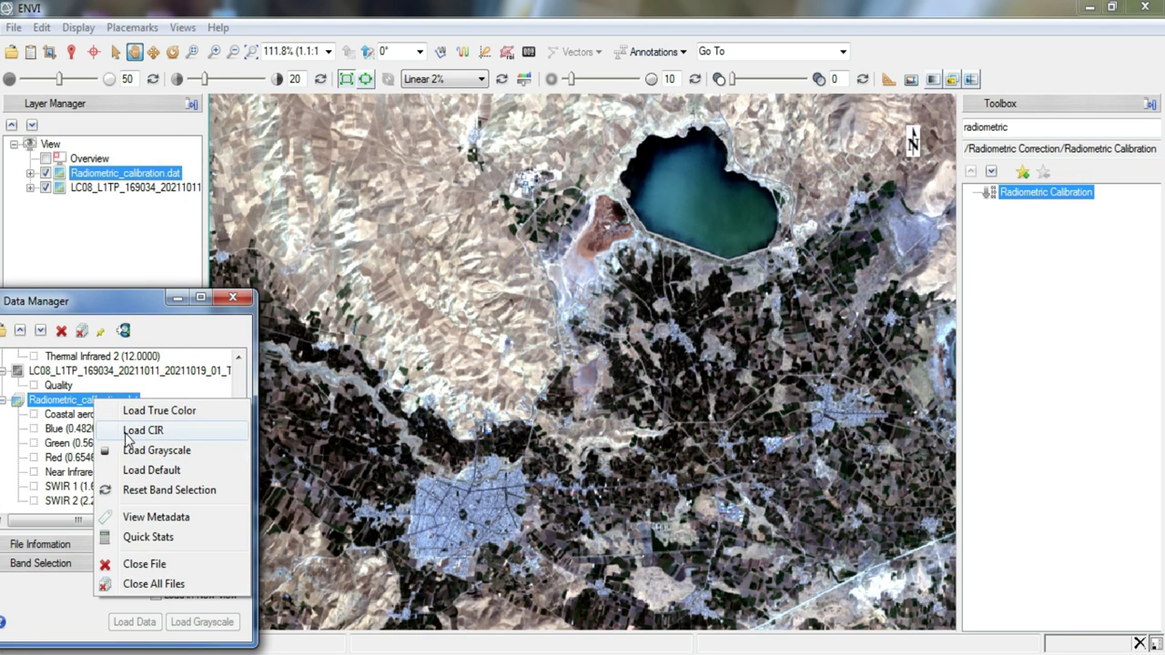
pyautogui.click(171, 432)
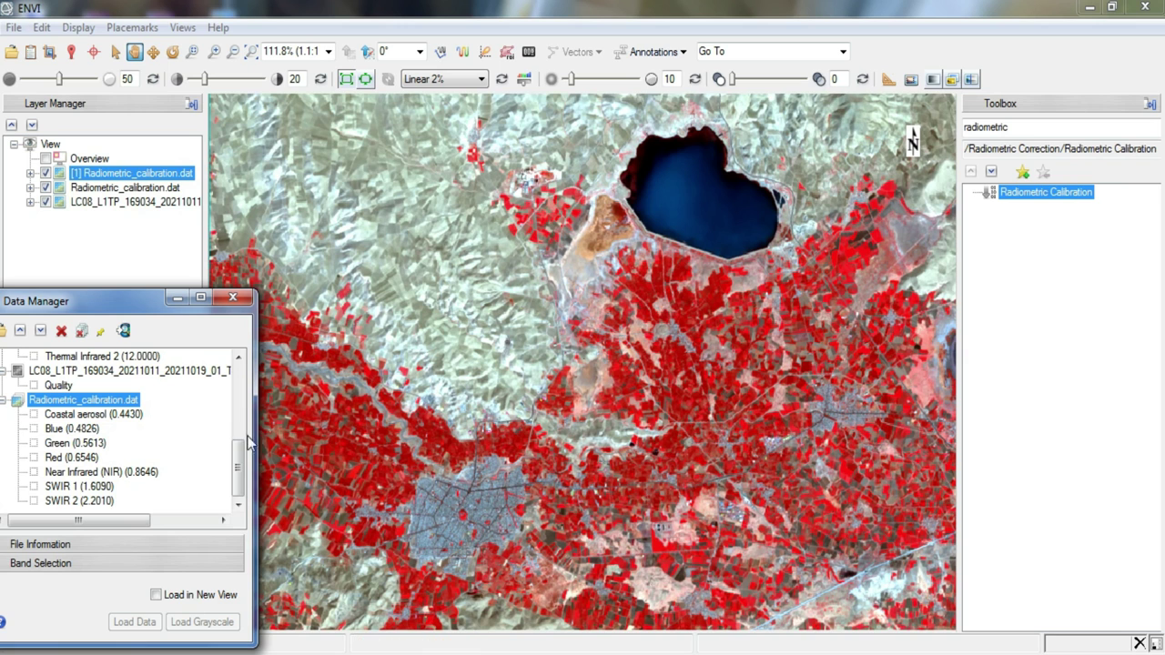
# Collapse Radiometric_calibration.dat's band list, hide the original LC08 and true-color calibrated layers, and examine the extent of the CIR layer.
pyautogui.click(12, 401)
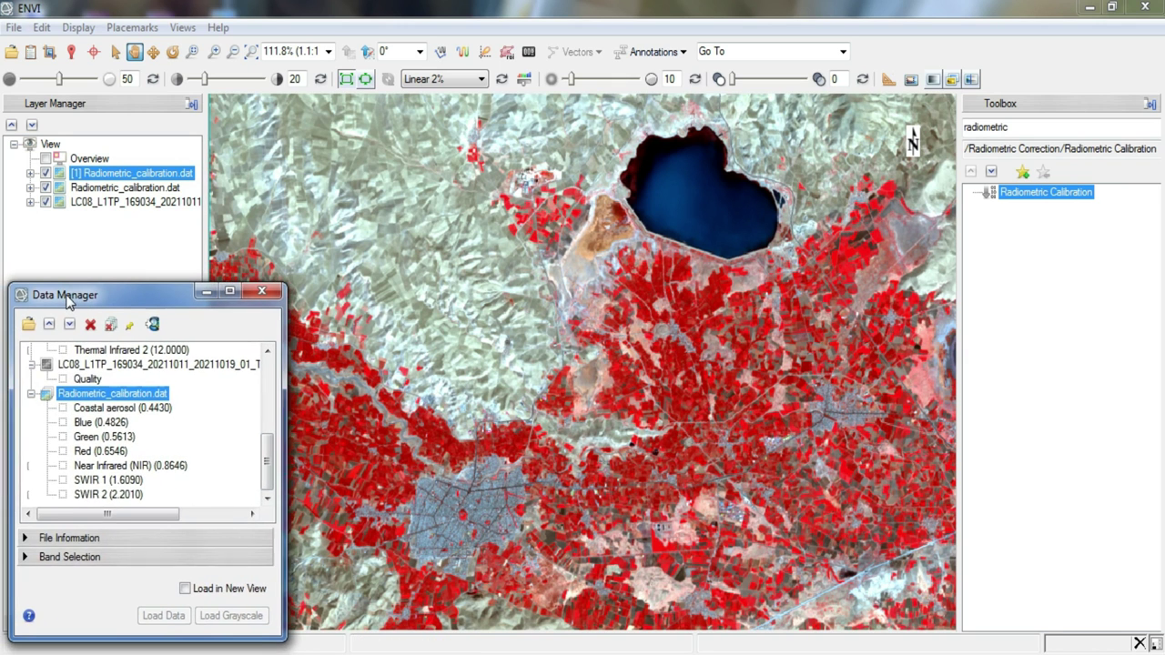
pyautogui.click(33, 392)
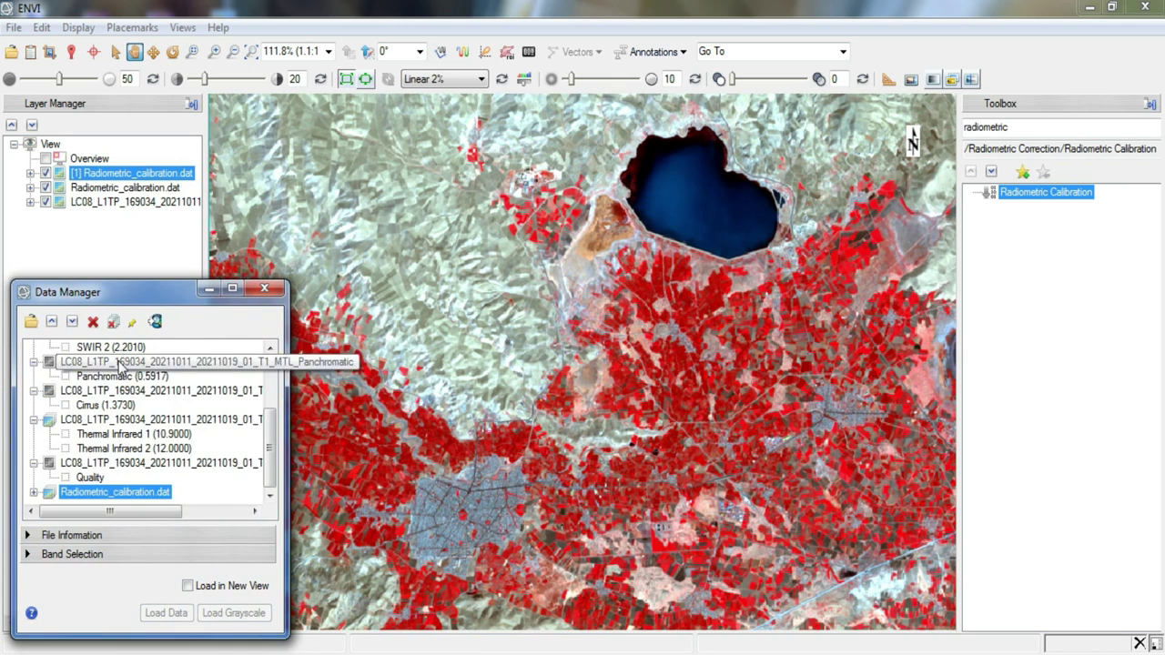
pyautogui.click(46, 202)
pyautogui.click(45, 187)
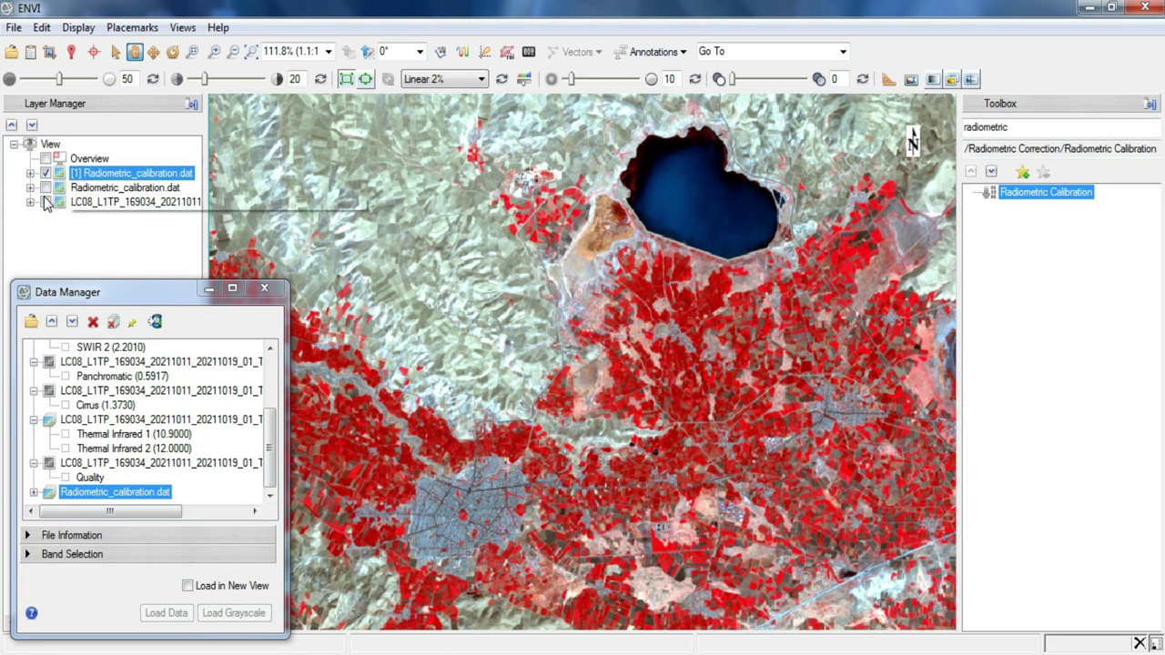
pyautogui.moveTo(124, 298); pyautogui.dragTo(113, 292)
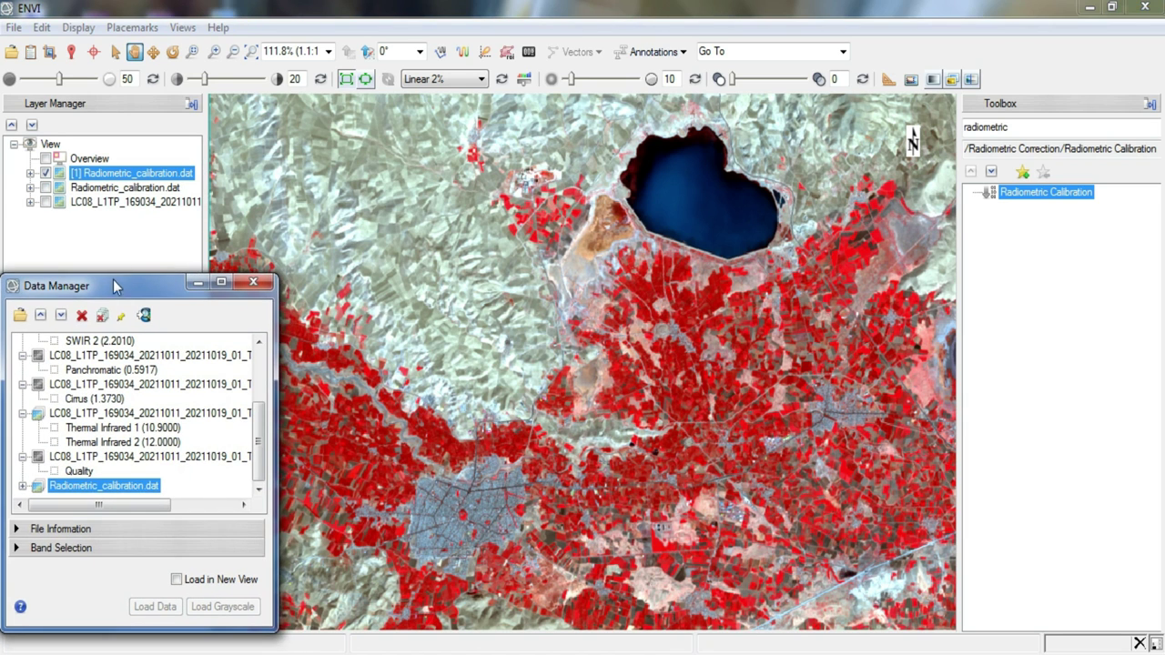
pyautogui.click(251, 51)
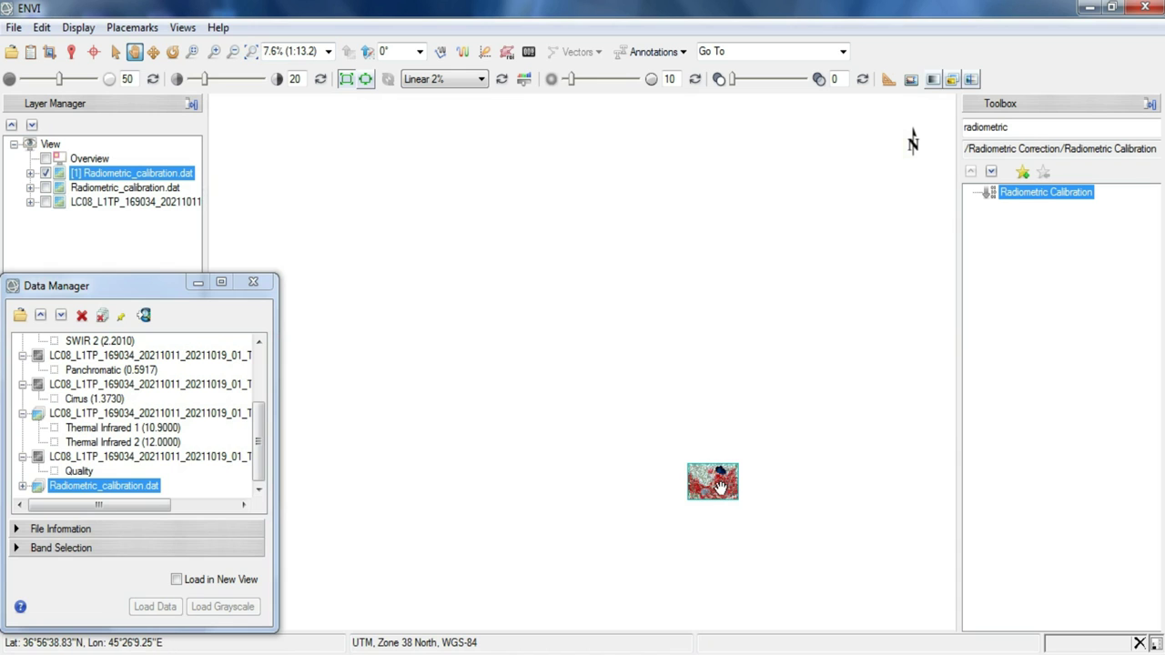
pyautogui.scroll(5, 720, 489)
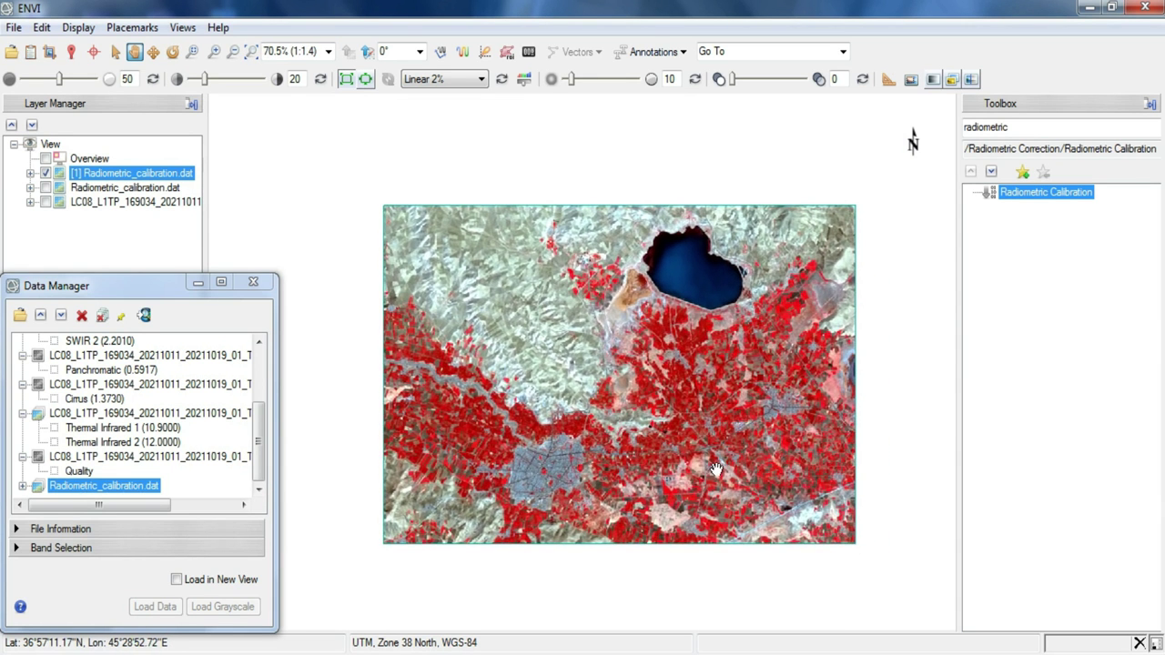
pyautogui.scroll(1, 716, 469)
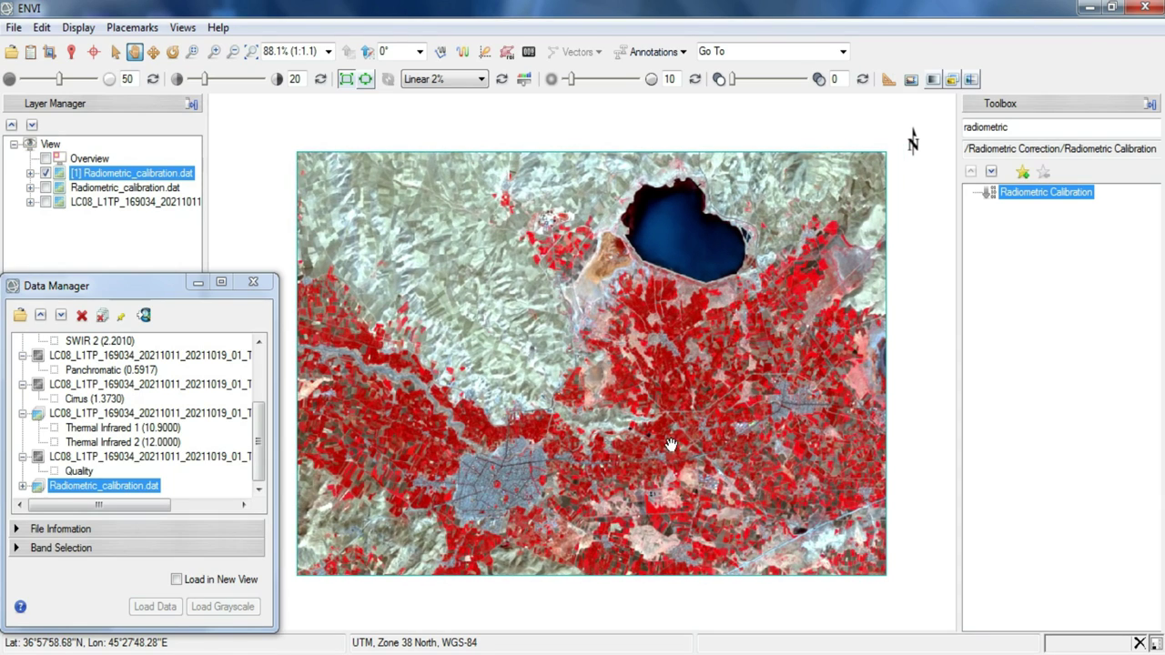
pyautogui.scroll(1, 628, 425)
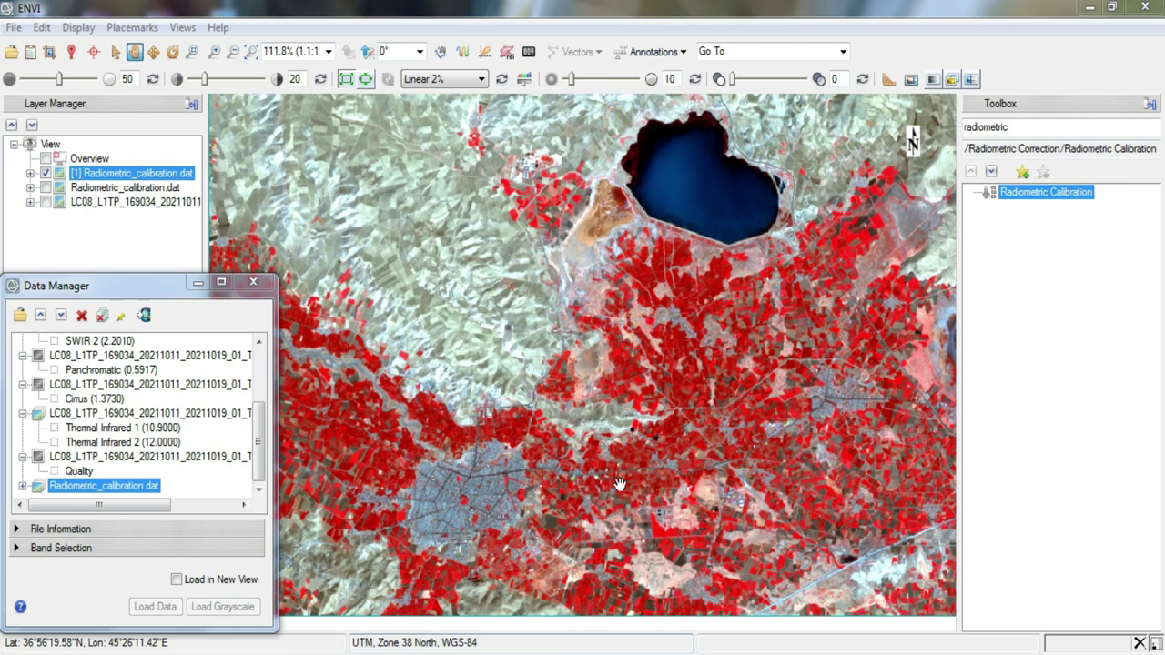
# Search the toolbox for flaash and open the FLAASH Atmospheric Correction tool.
pyautogui.doubleClick(1021, 127)
pyautogui.press('BackSpace')
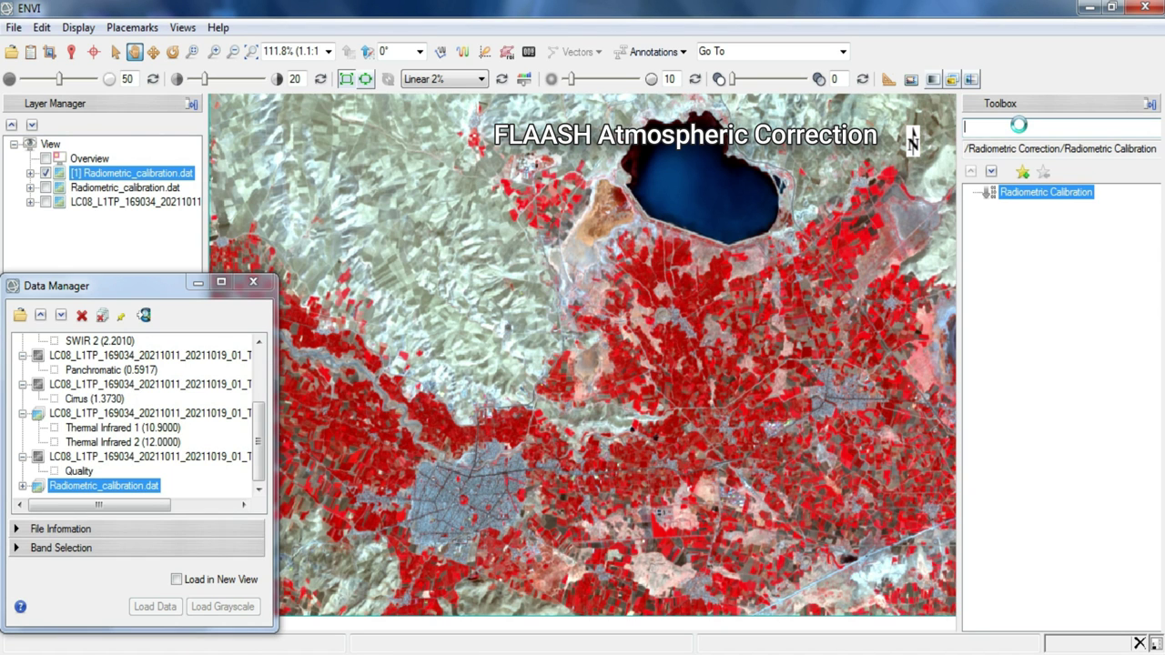
pyautogui.write('flaash')
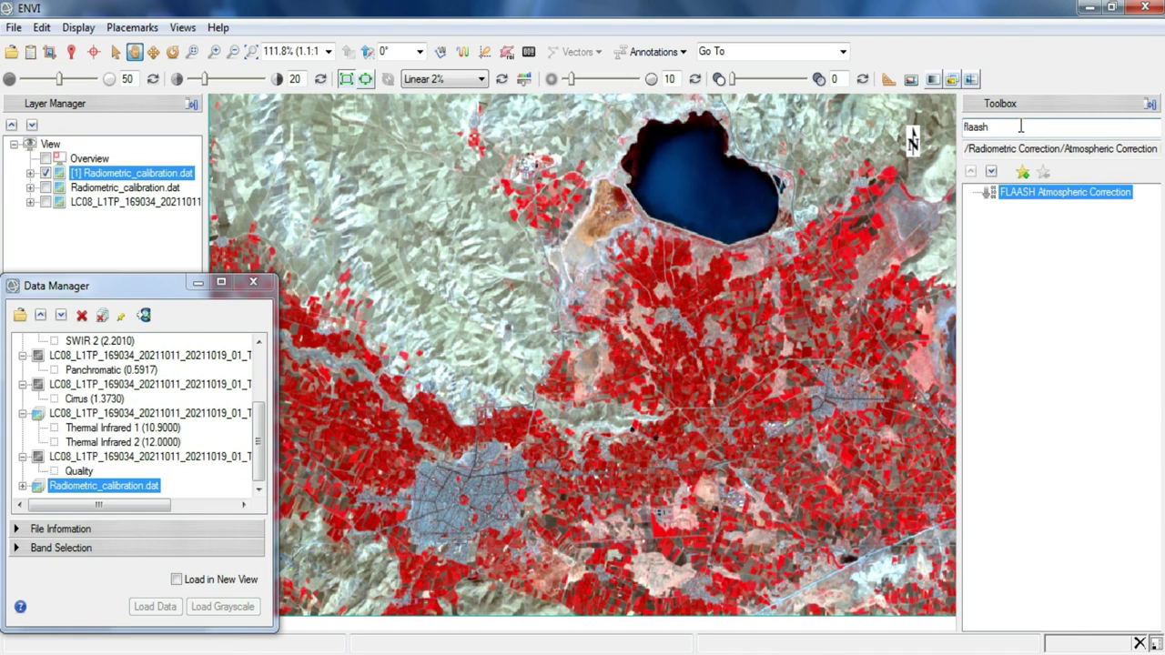
pyautogui.doubleClick(1119, 195)
pyautogui.moveTo(621, 119); pyautogui.dragTo(774, 120)
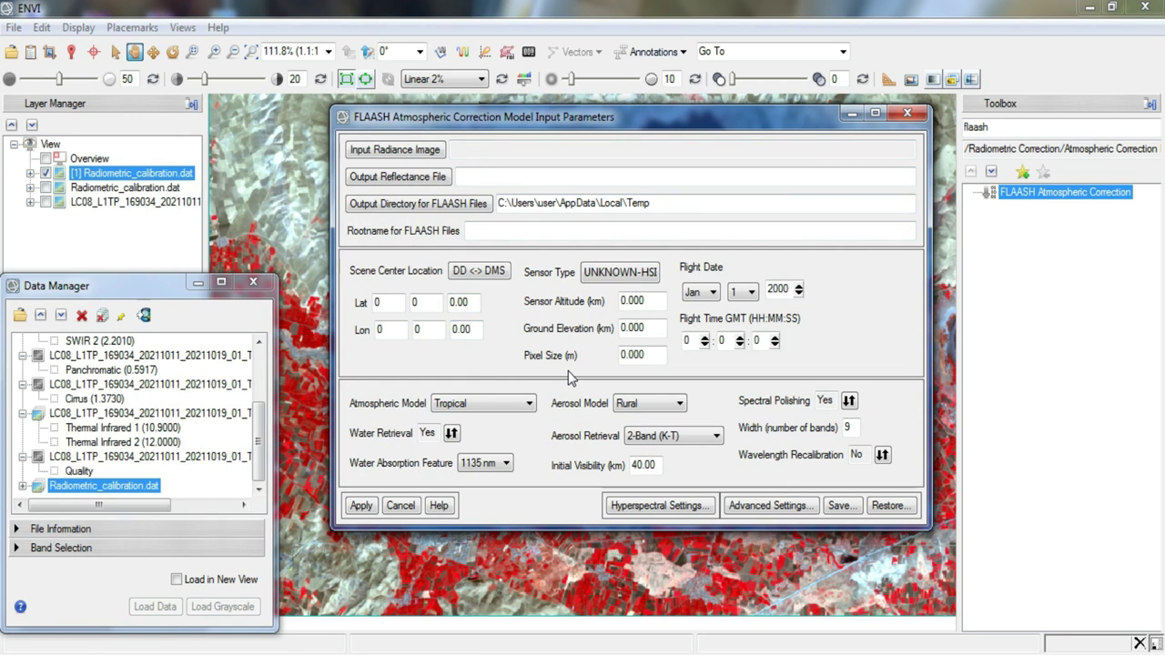
# Set Radiometric_calibration.dat as the FLAASH input radiance image, using a single scale factor for all bands.
pyautogui.click(424, 151)
pyautogui.click(265, 219)
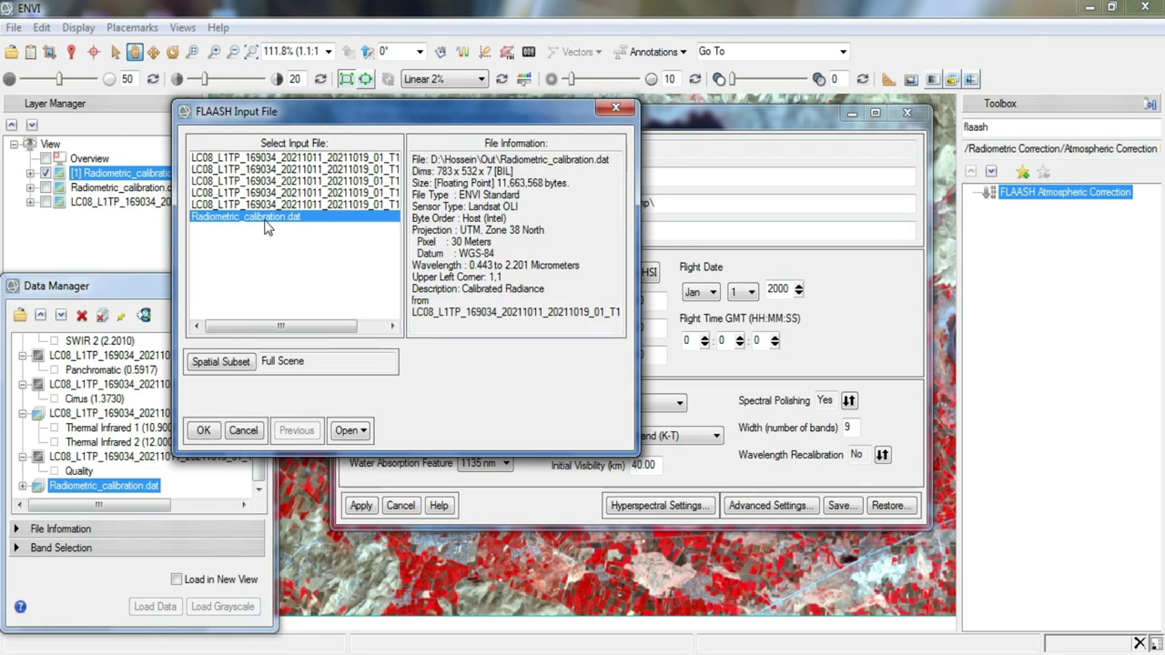
pyautogui.click(202, 432)
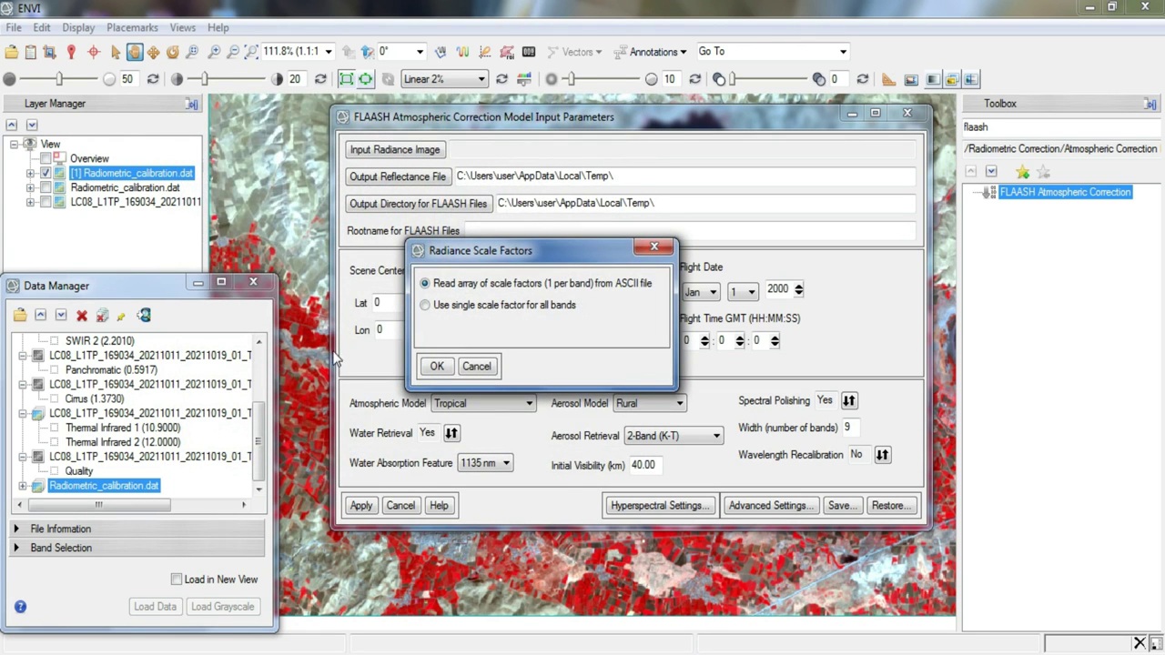
pyautogui.click(438, 308)
pyautogui.click(434, 367)
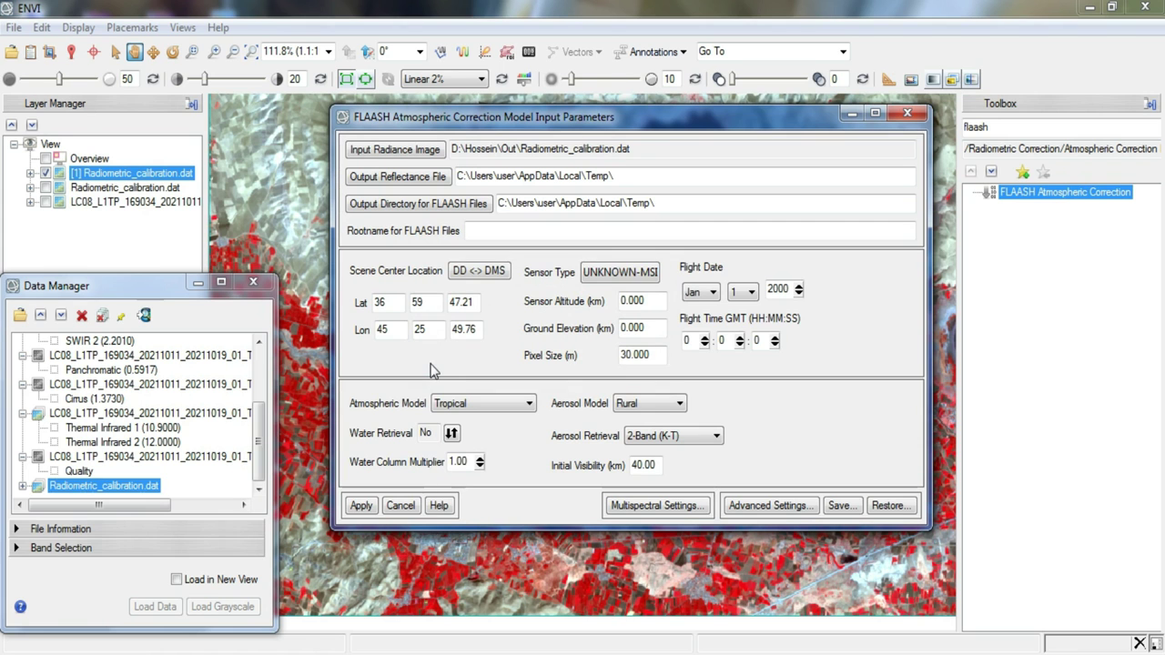
# Set the output reflectance file to FLAASH_Atmos in the Out folder on drive D.
pyautogui.click(428, 181)
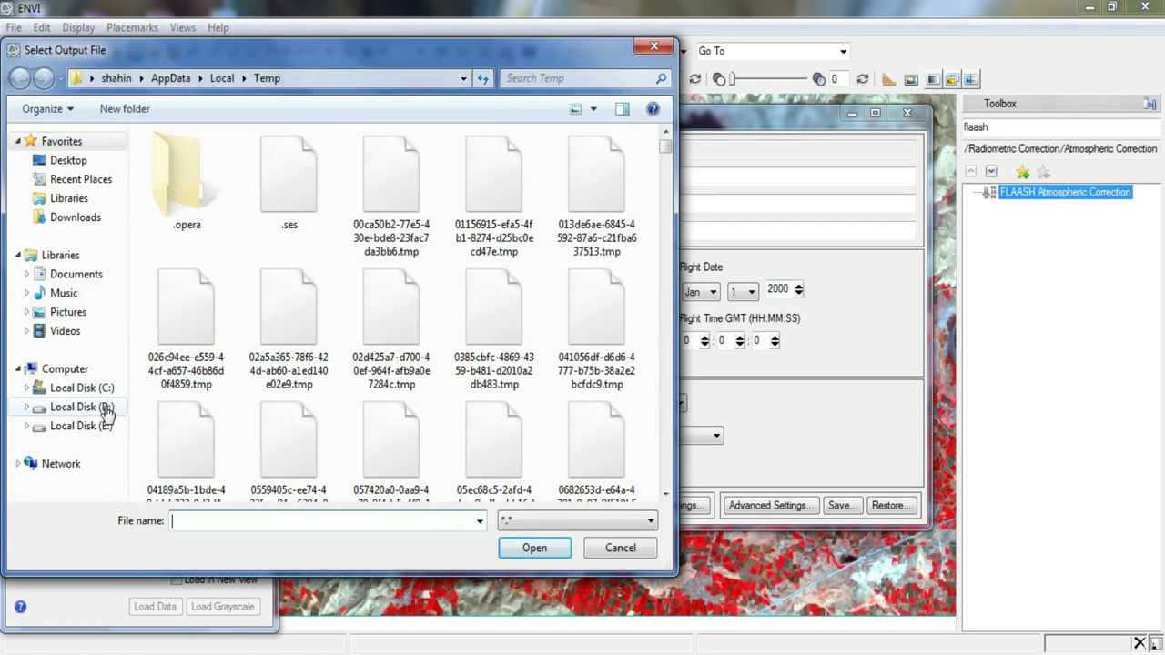
pyautogui.click(107, 407)
pyautogui.doubleClick(225, 350)
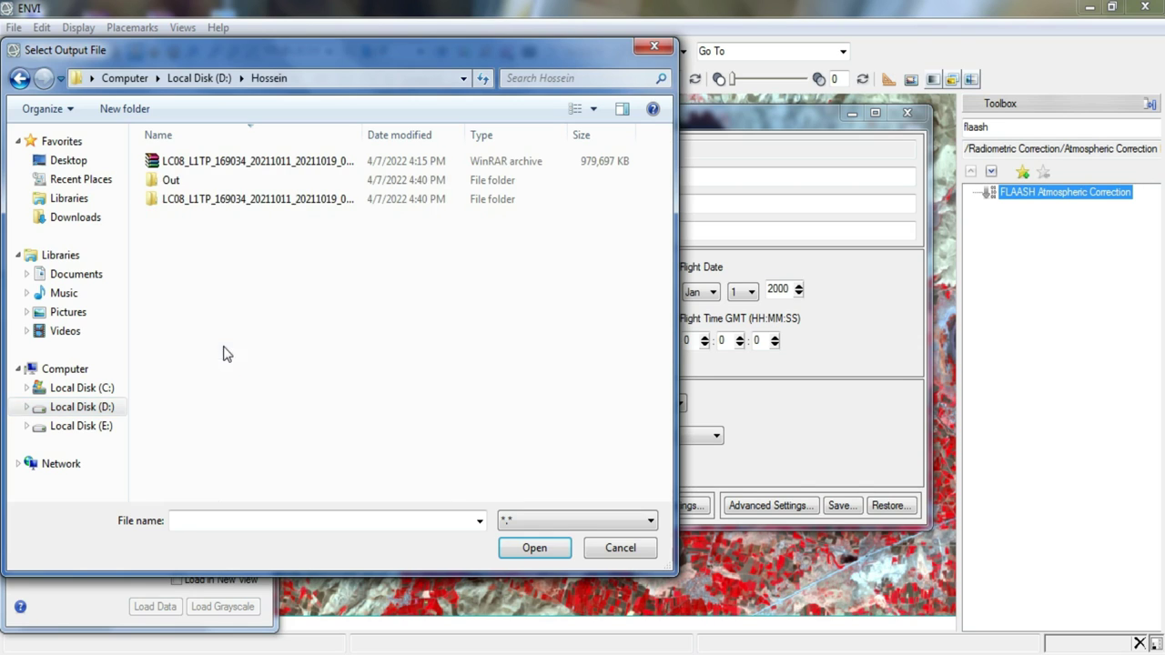
pyautogui.doubleClick(227, 181)
pyautogui.click(265, 521)
pyautogui.write('Fl')
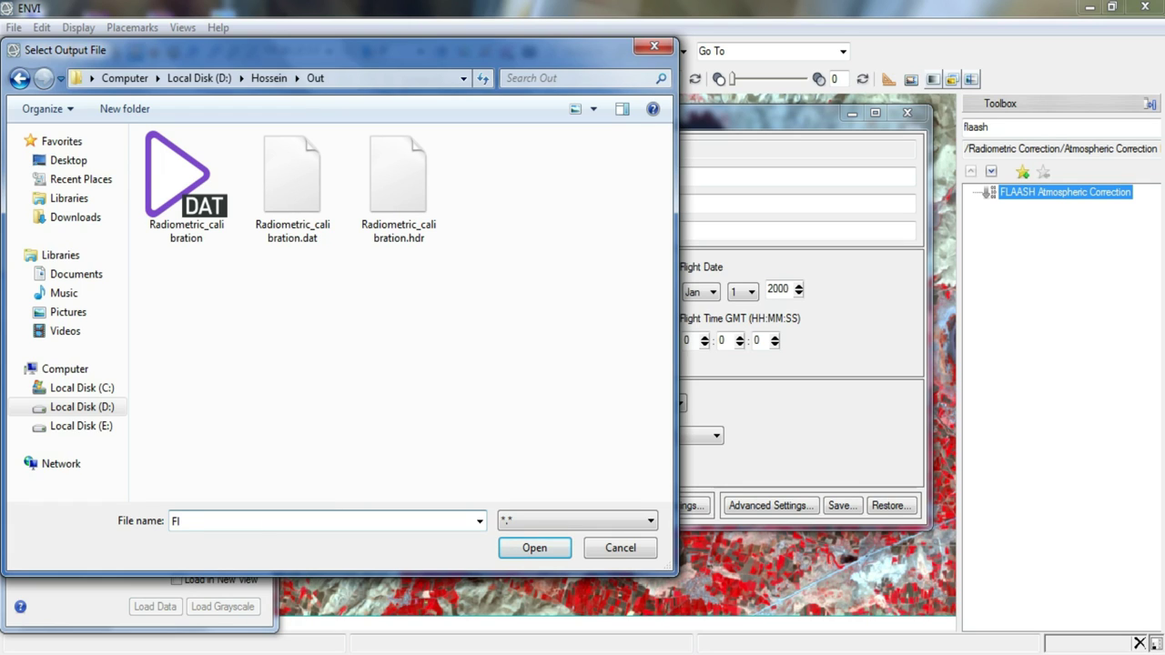
pyautogui.write('aLAASH_Atmos')
pyautogui.click(517, 548)
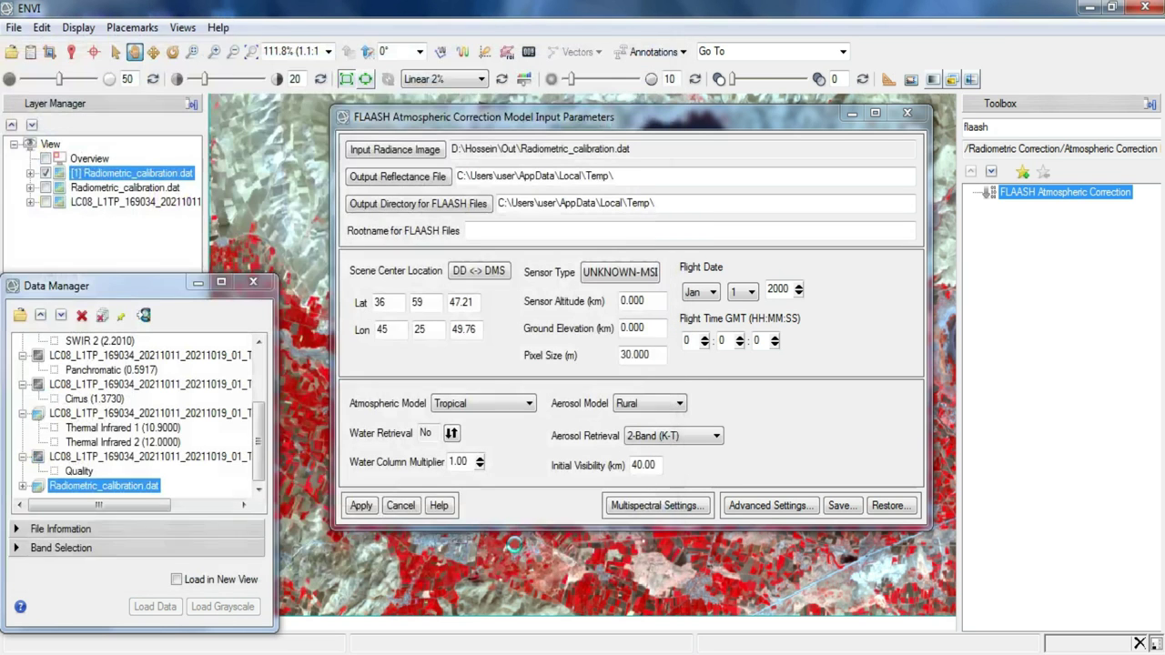
# Set the output directory for FLAASH files to the Out folder on drive D.
pyautogui.click(470, 213)
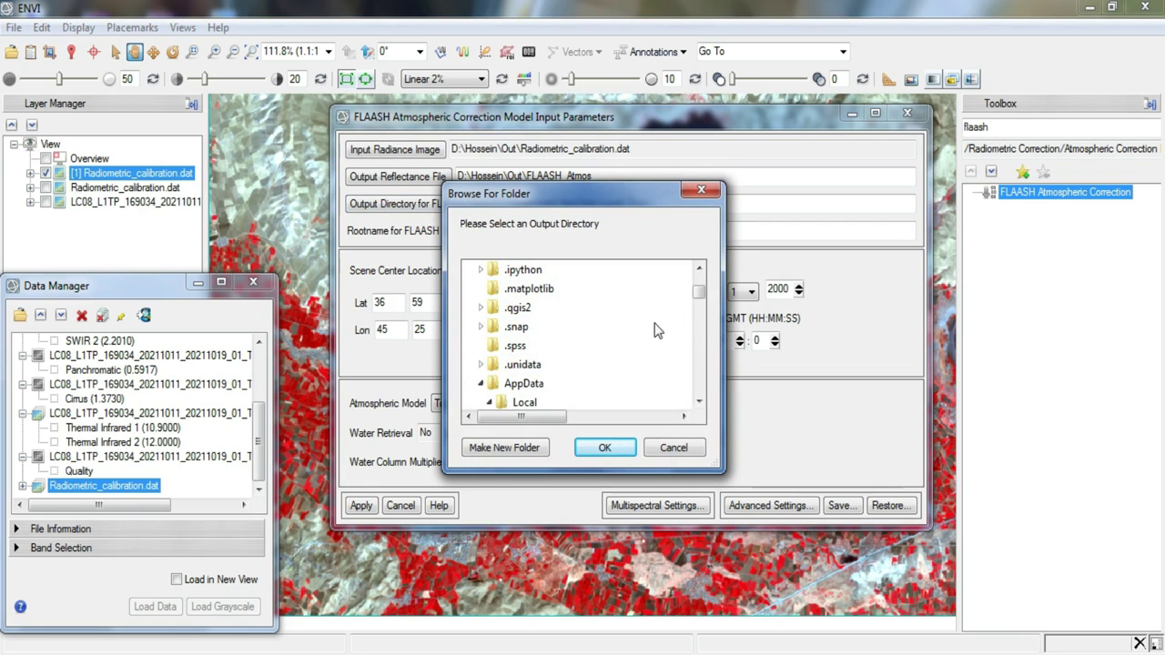
pyautogui.click(699, 268)
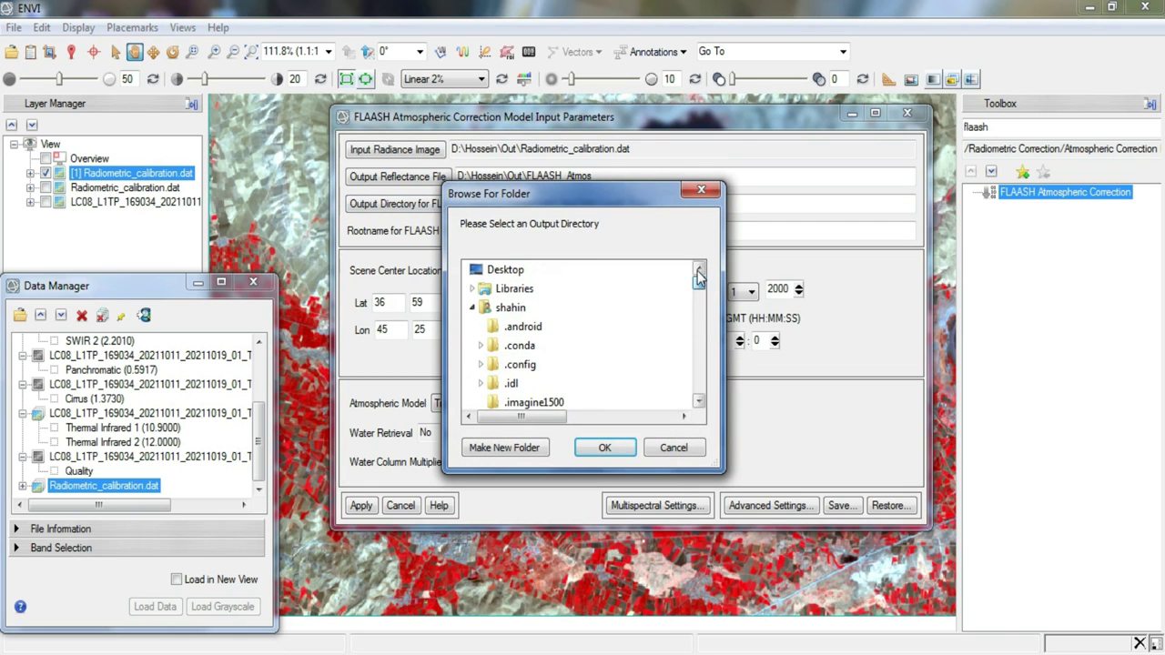
pyautogui.click(473, 307)
pyautogui.click(473, 327)
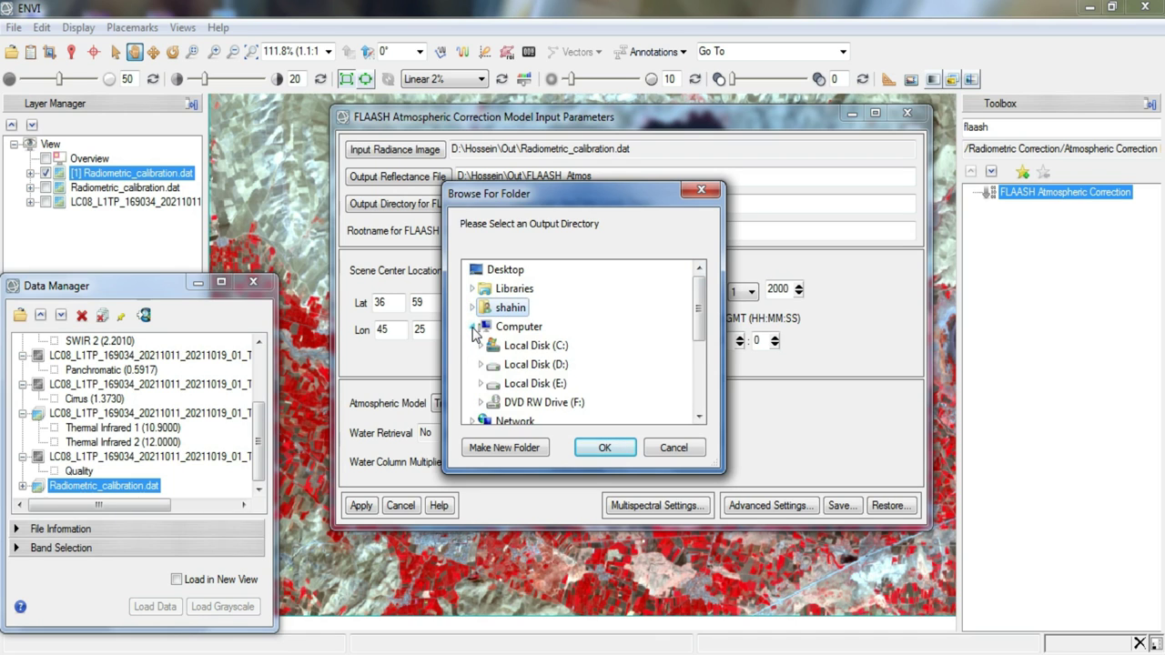
pyautogui.click(480, 364)
pyautogui.scroll(-1, 483, 369)
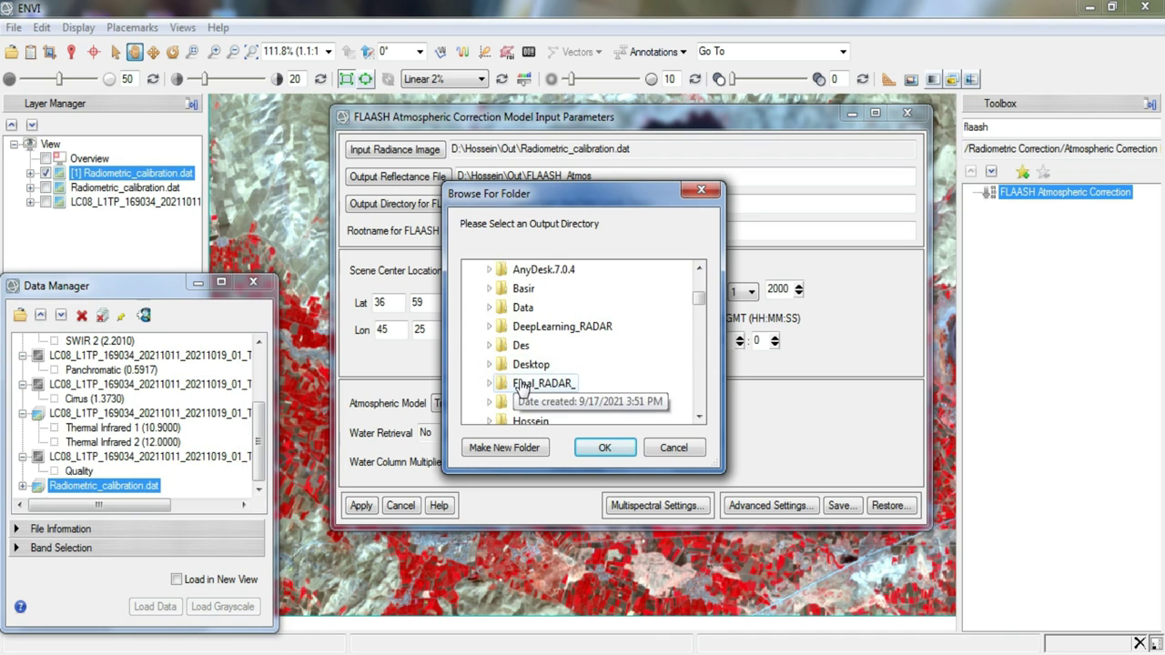
pyautogui.scroll(-1, 487, 368)
pyautogui.click(528, 383)
pyautogui.click(604, 447)
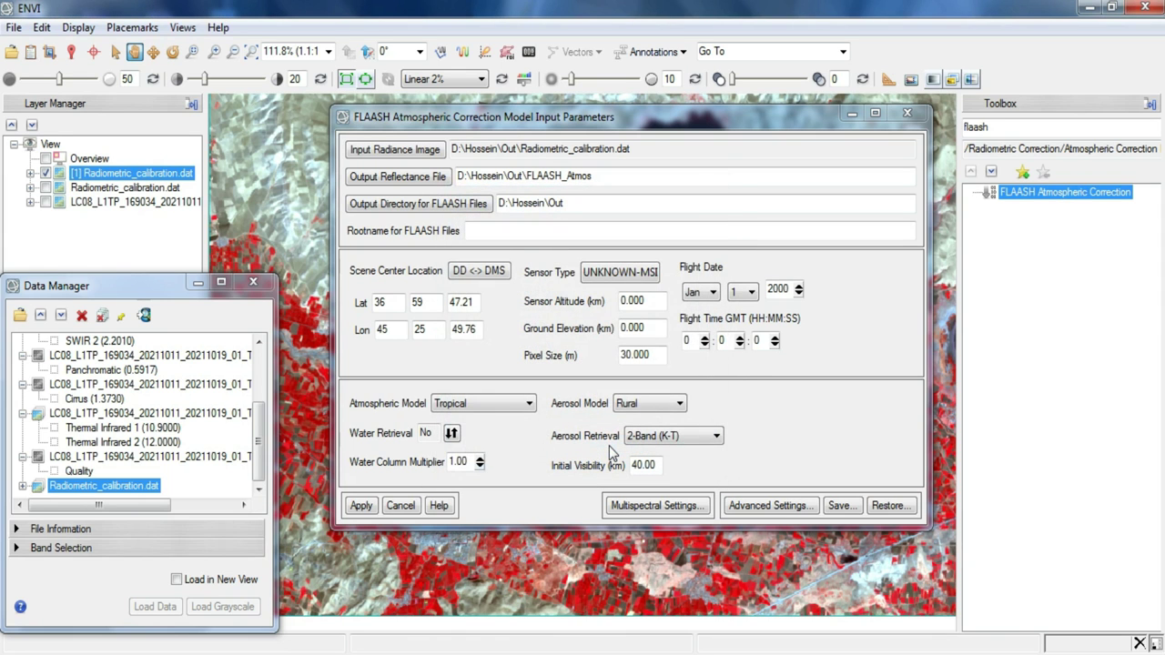
# Enter FLAASH as the rootname for the FLAASH files and choose the multispectral sensor type Landsat-8 OLI.
pyautogui.click(476, 232)
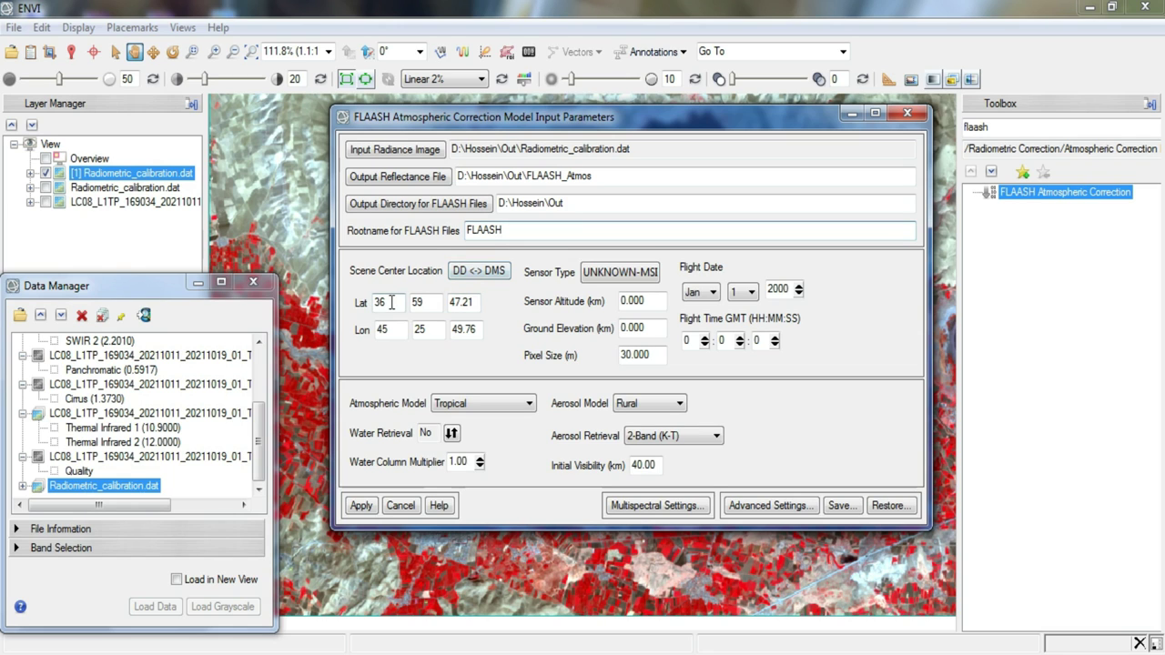
pyautogui.click(622, 274)
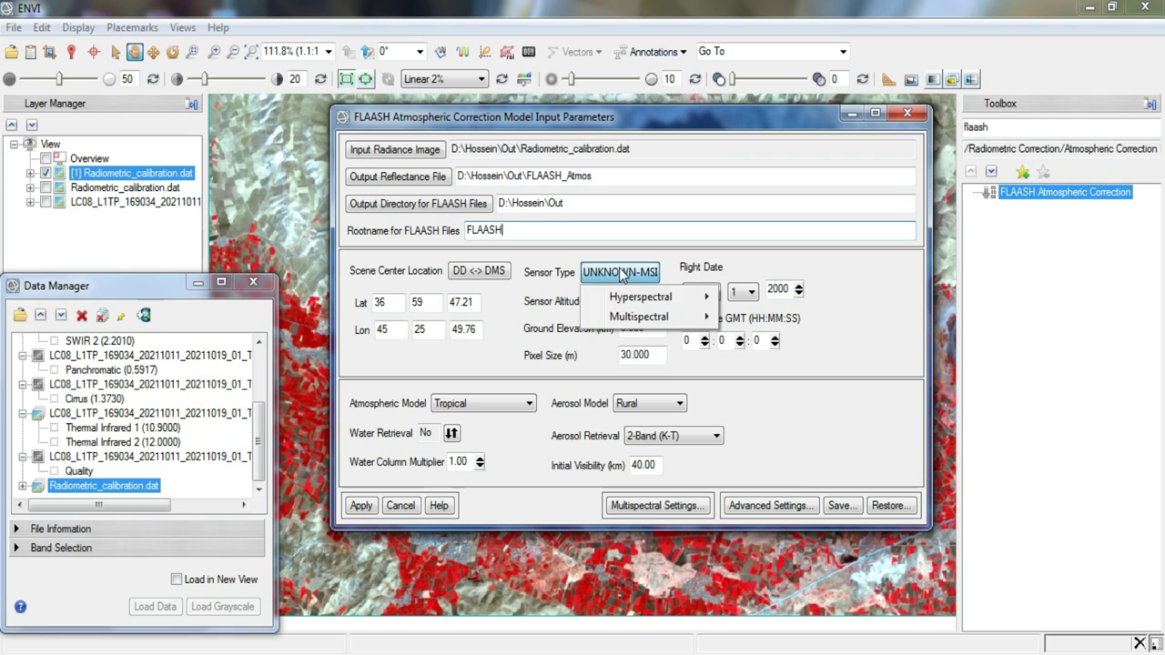
pyautogui.moveTo(632, 318)
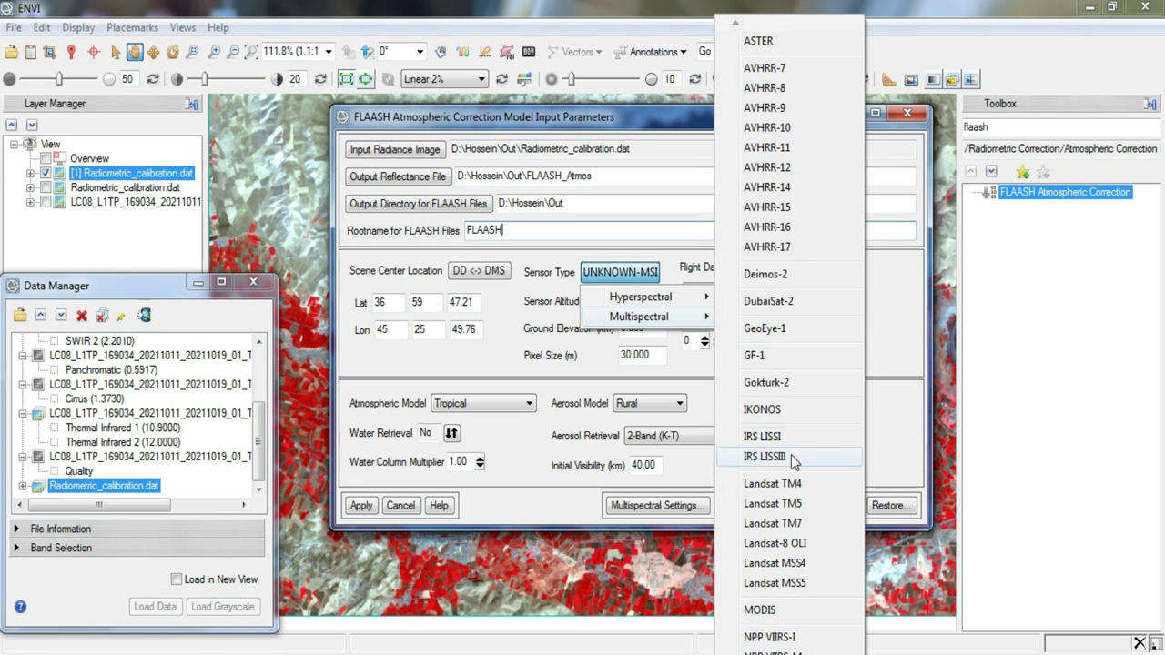
pyautogui.click(830, 546)
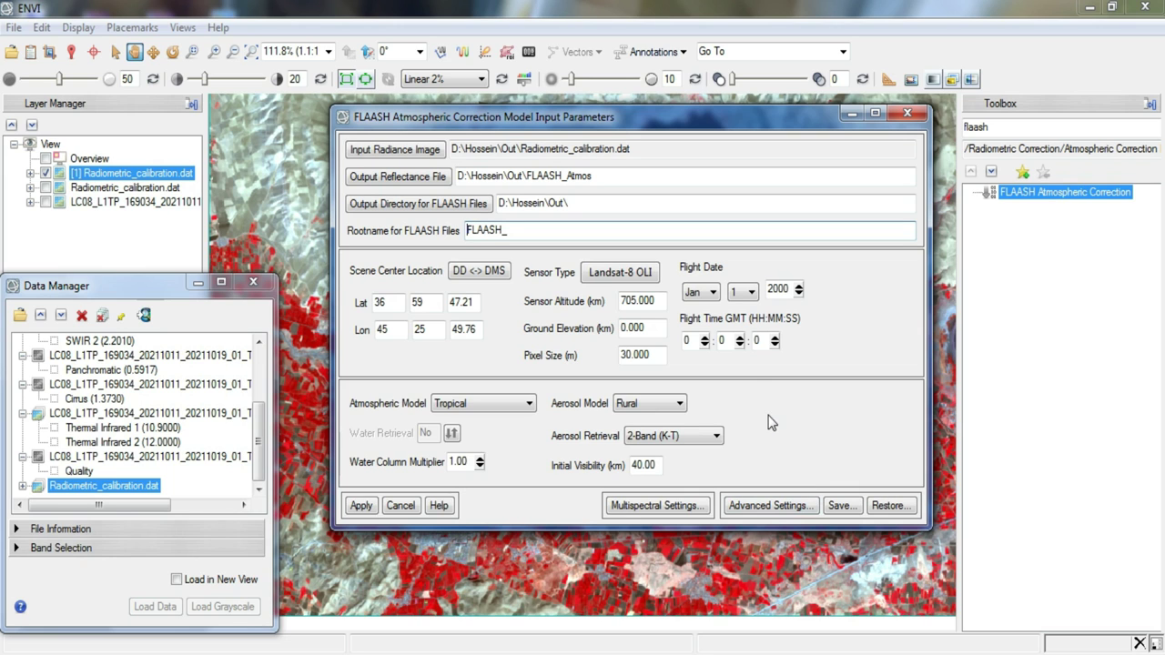
pyautogui.click(610, 555)
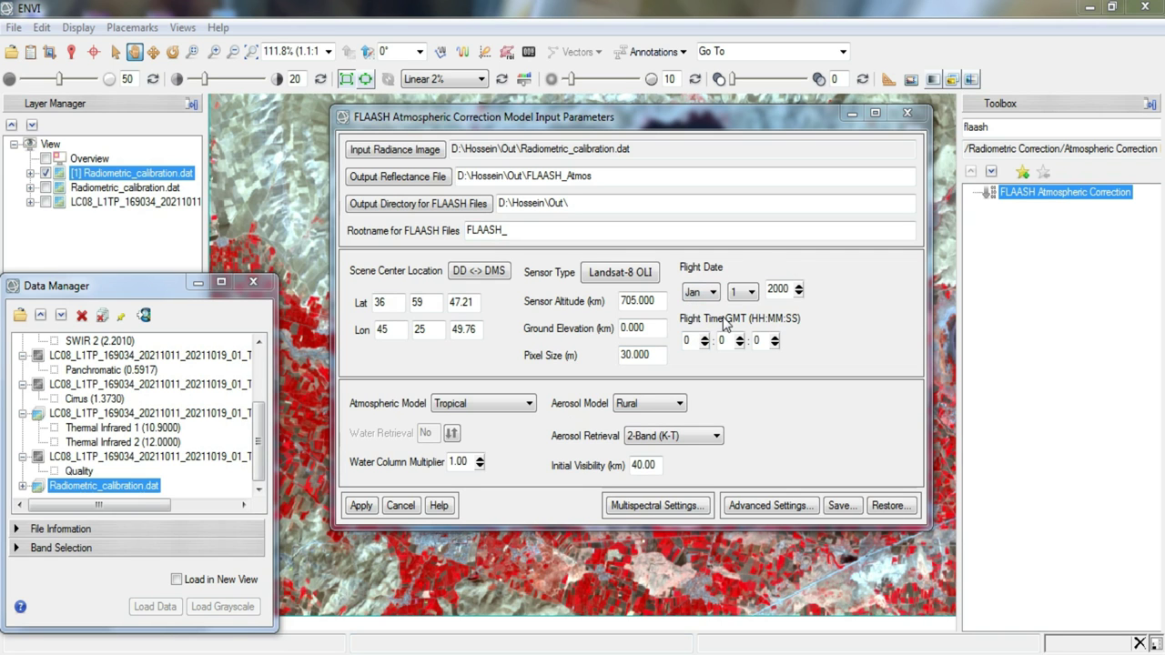
# Open the Landsat scene's MTL metadata file in WordPad and look up the DATE_ACQUIRED value.
pyautogui.hotkey('alt', 'Tab')
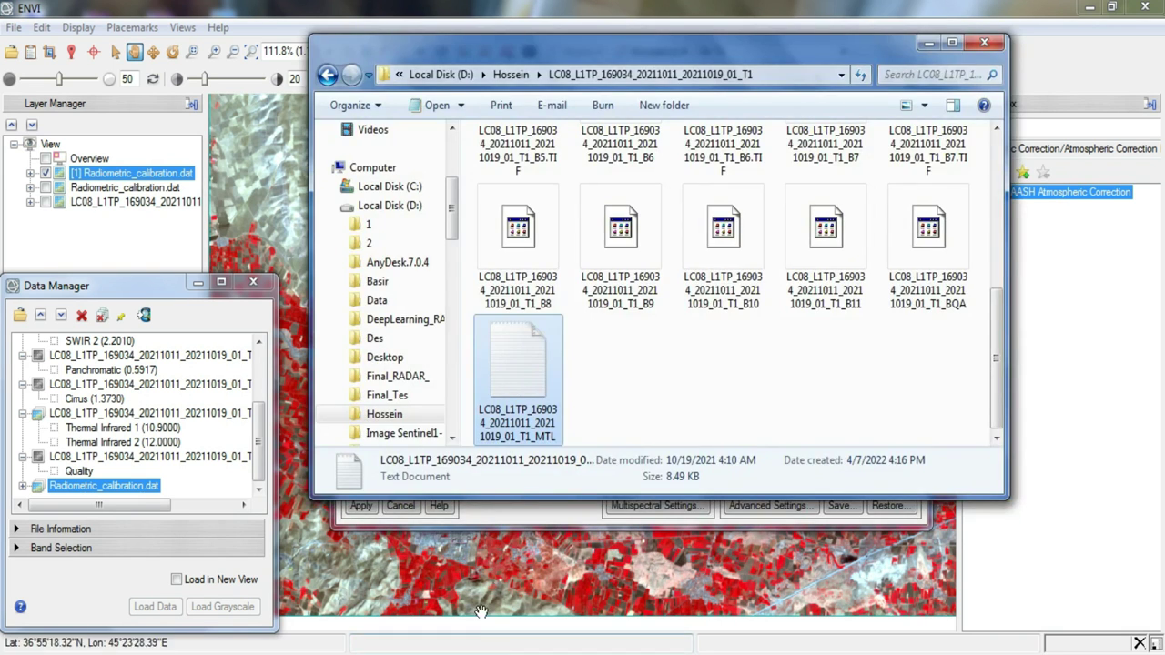
pyautogui.scroll(3, 580, 368)
pyautogui.scroll(-3, 580, 369)
pyautogui.rightClick(550, 382)
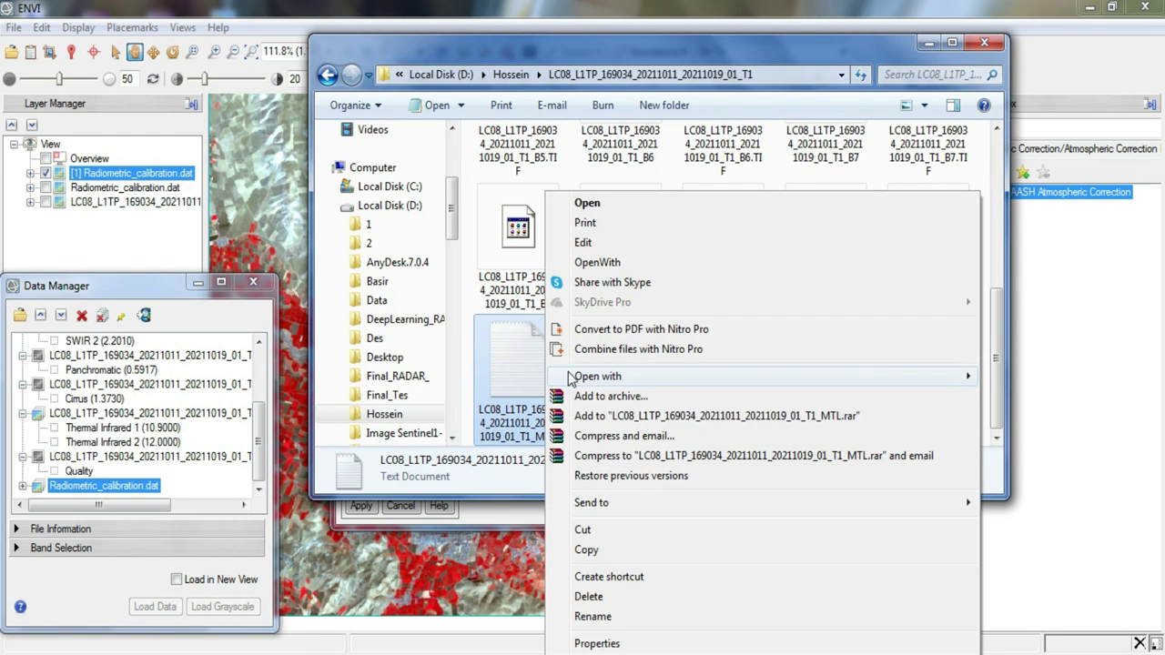
pyautogui.moveTo(570, 377)
pyautogui.click(478, 393)
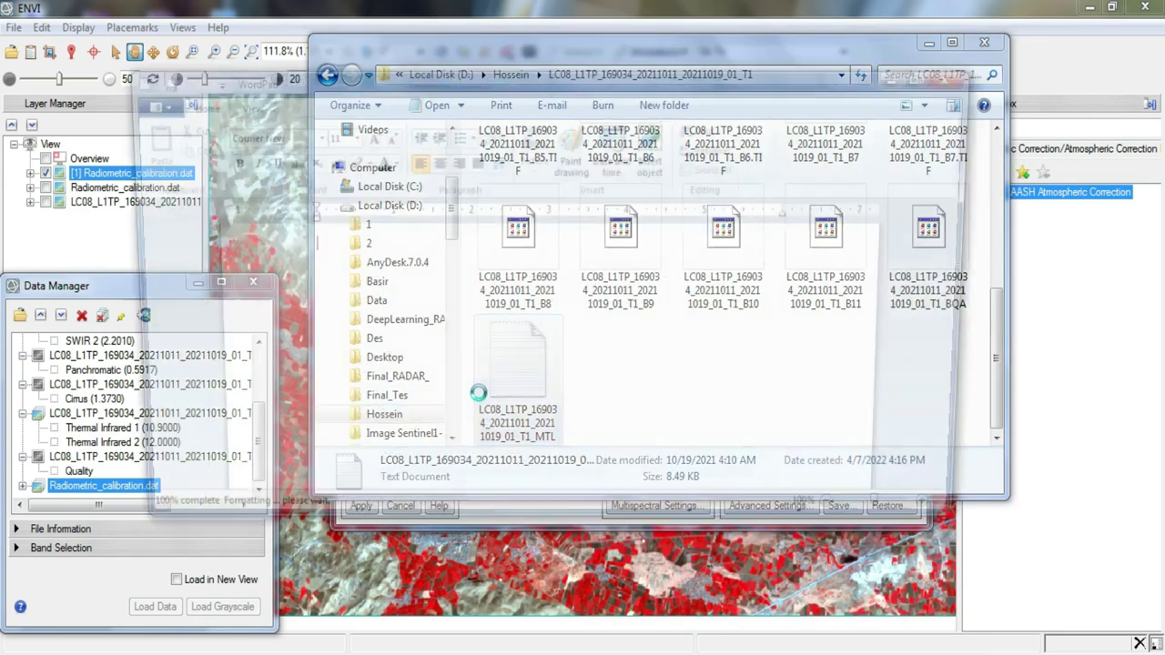
pyautogui.scroll(-2, 541, 332)
pyautogui.scroll(-3, 542, 328)
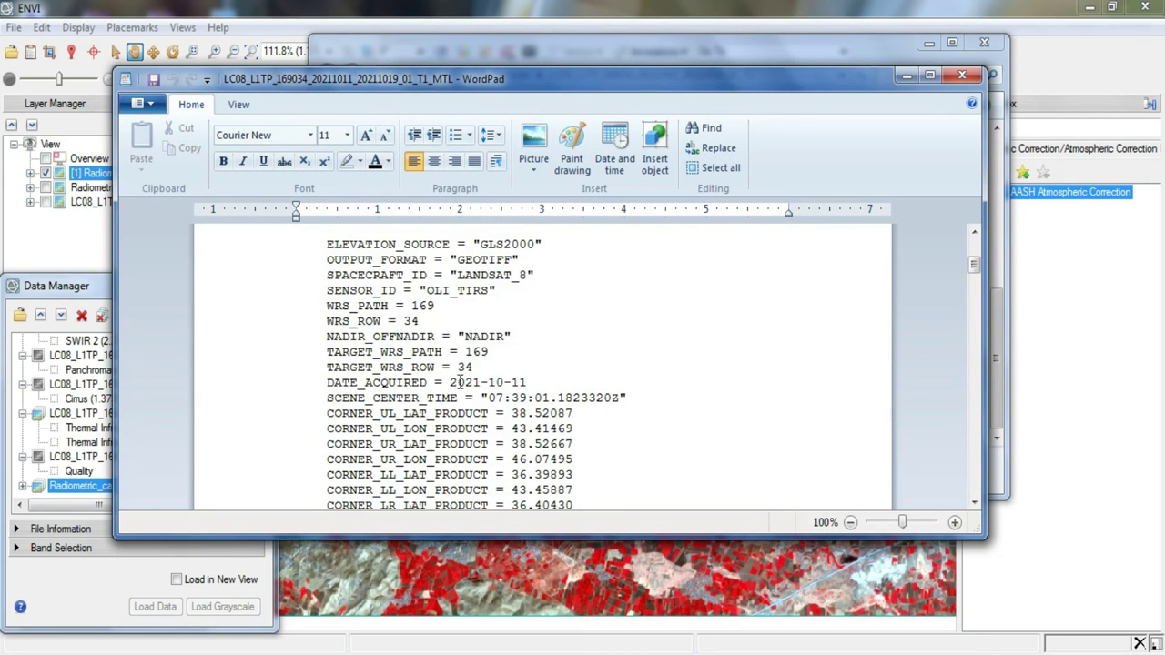
pyautogui.moveTo(449, 382); pyautogui.dragTo(525, 383)
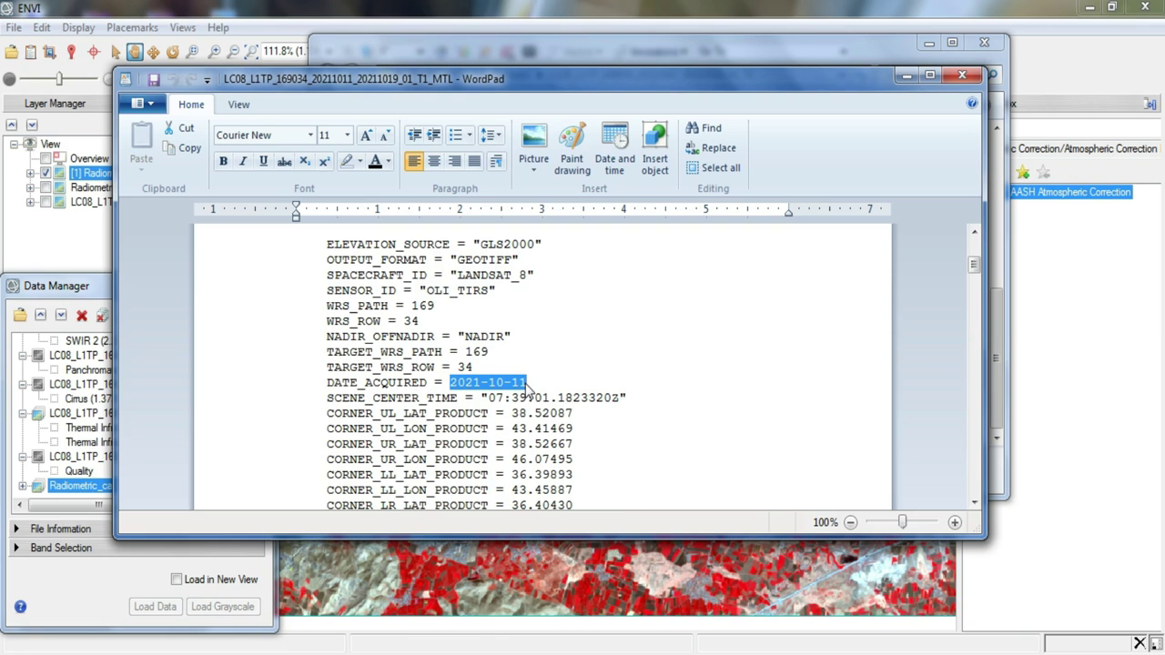
pyautogui.click(907, 77)
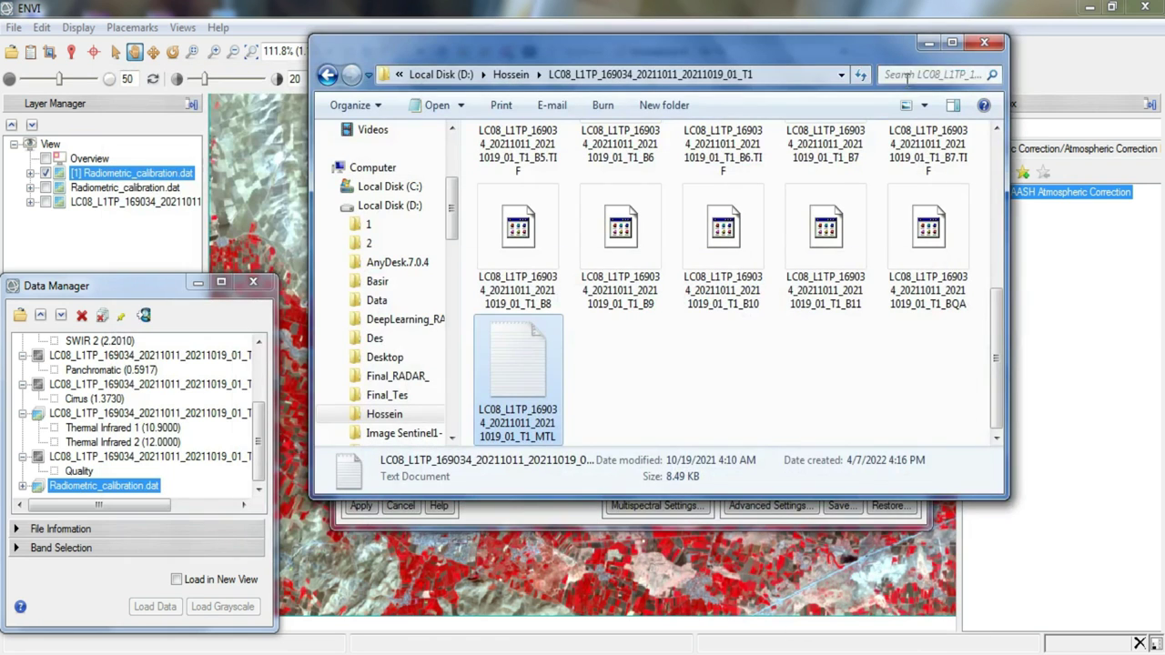
pyautogui.click(924, 46)
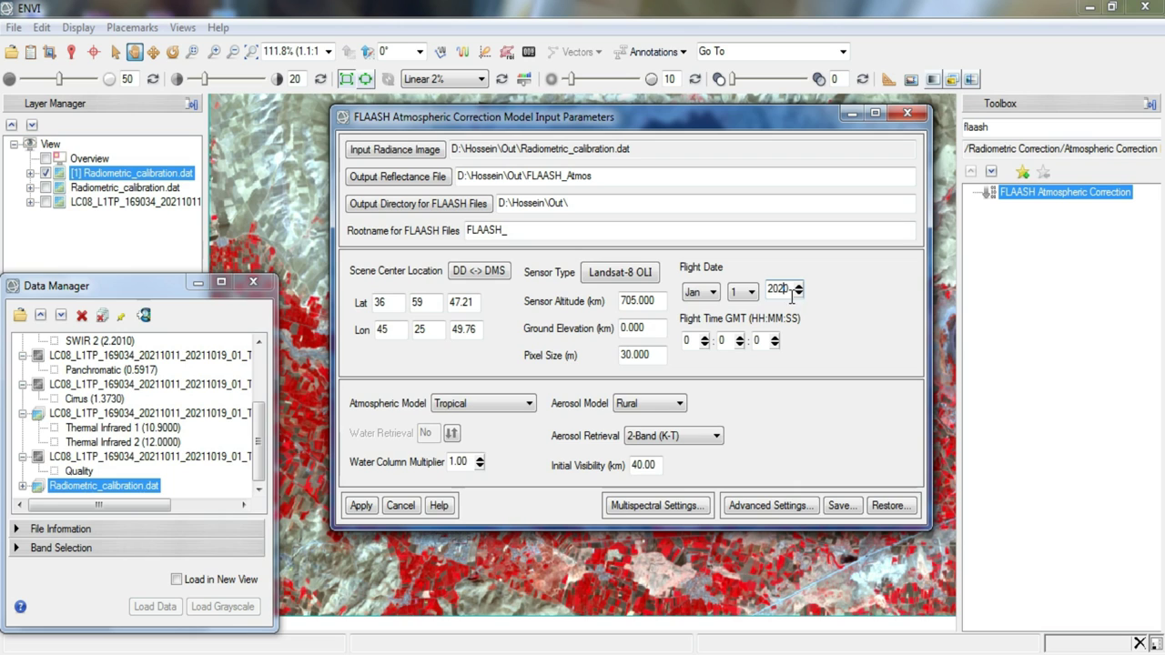
# Set the FLAASH flight date to Oct 11, 2021.
pyautogui.press('BackSpace')
pyautogui.write('1')
pyautogui.click(752, 292)
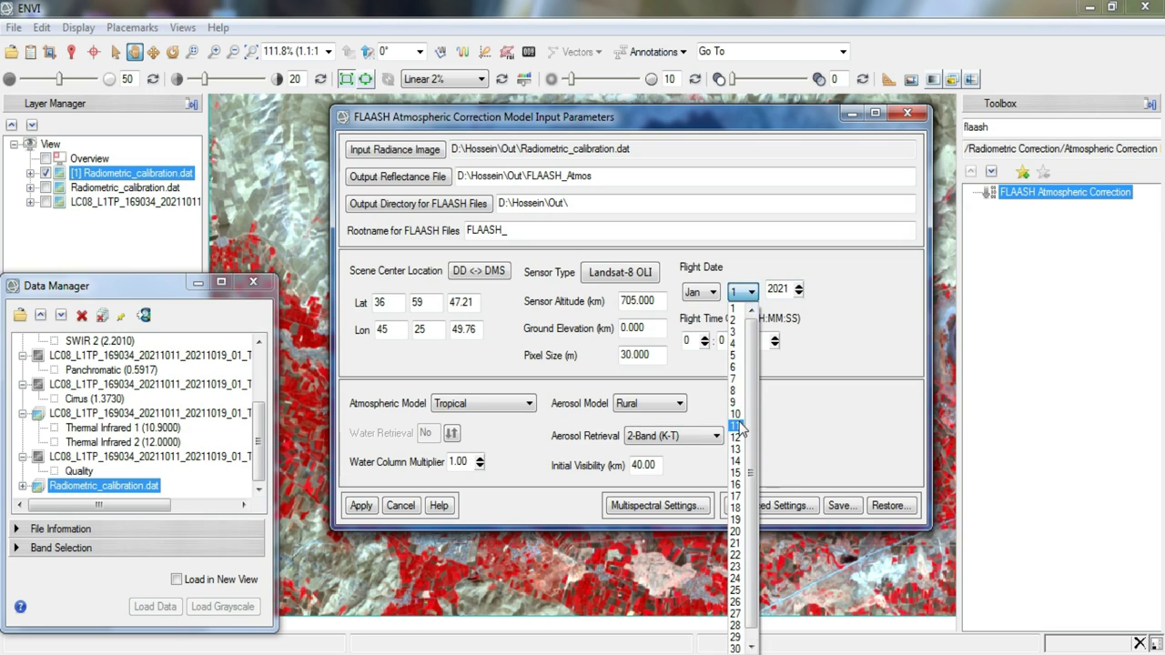
pyautogui.click(740, 426)
pyautogui.click(713, 292)
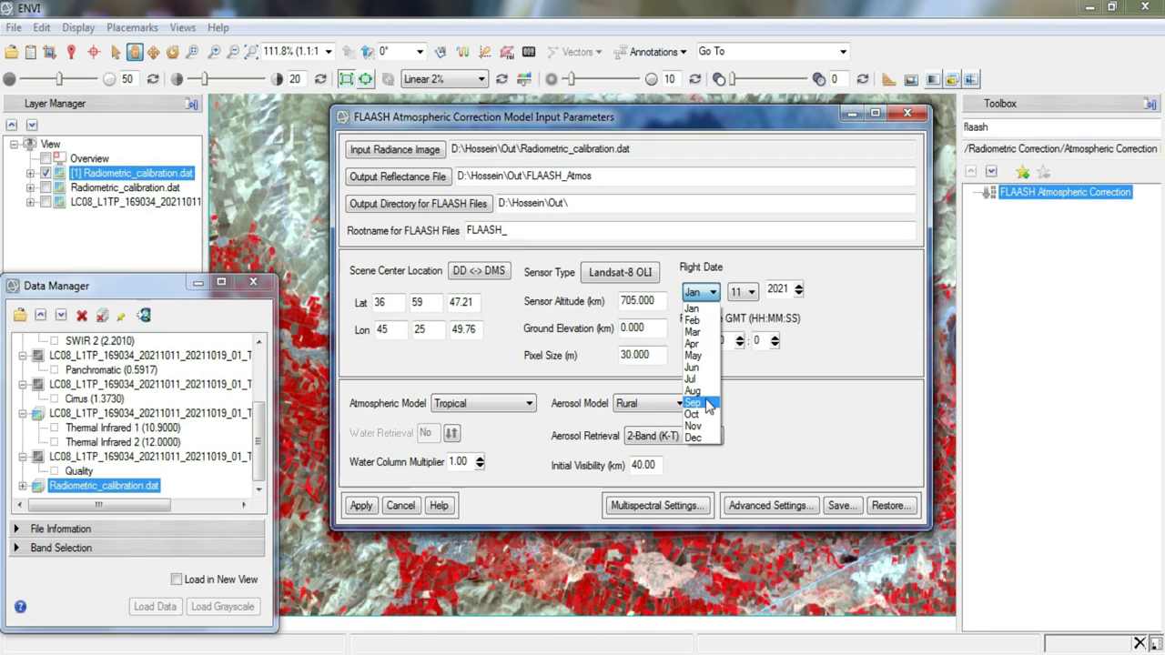
pyautogui.click(705, 414)
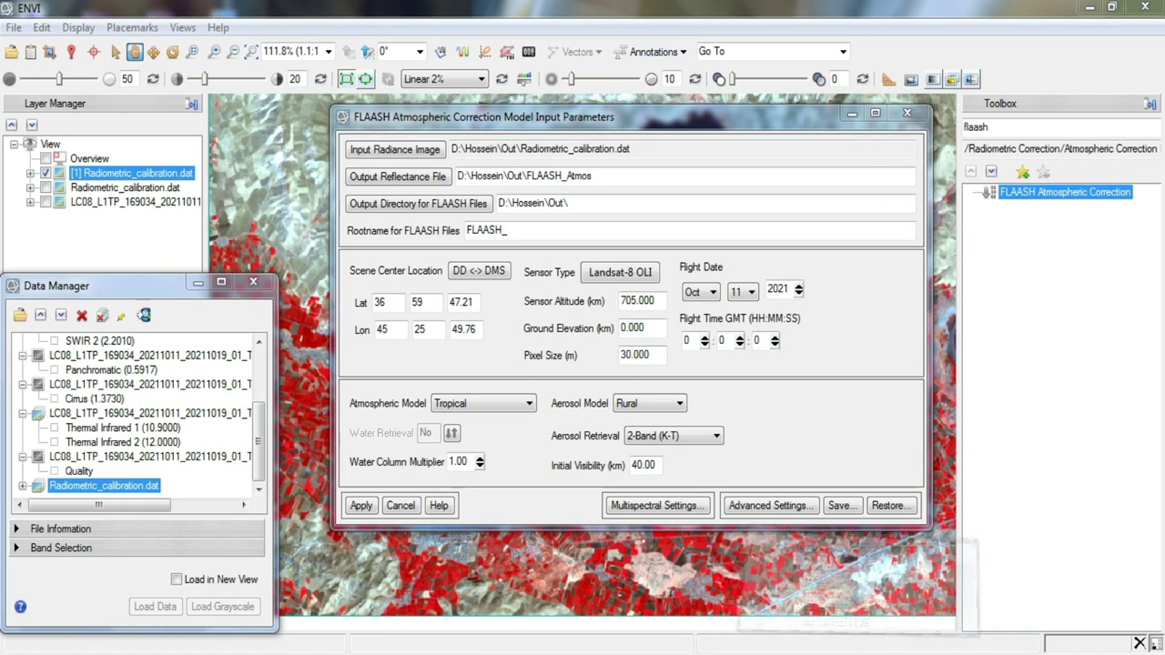
# Look up SCENE_CENTER_TIME in the MTL file in WordPad and set the GMT flight time to 07:39:01.
pyautogui.hotkey('alt', 'Tab')
pyautogui.doubleClick(500, 399)
pyautogui.moveTo(519, 398); pyautogui.dragTo(527, 398)
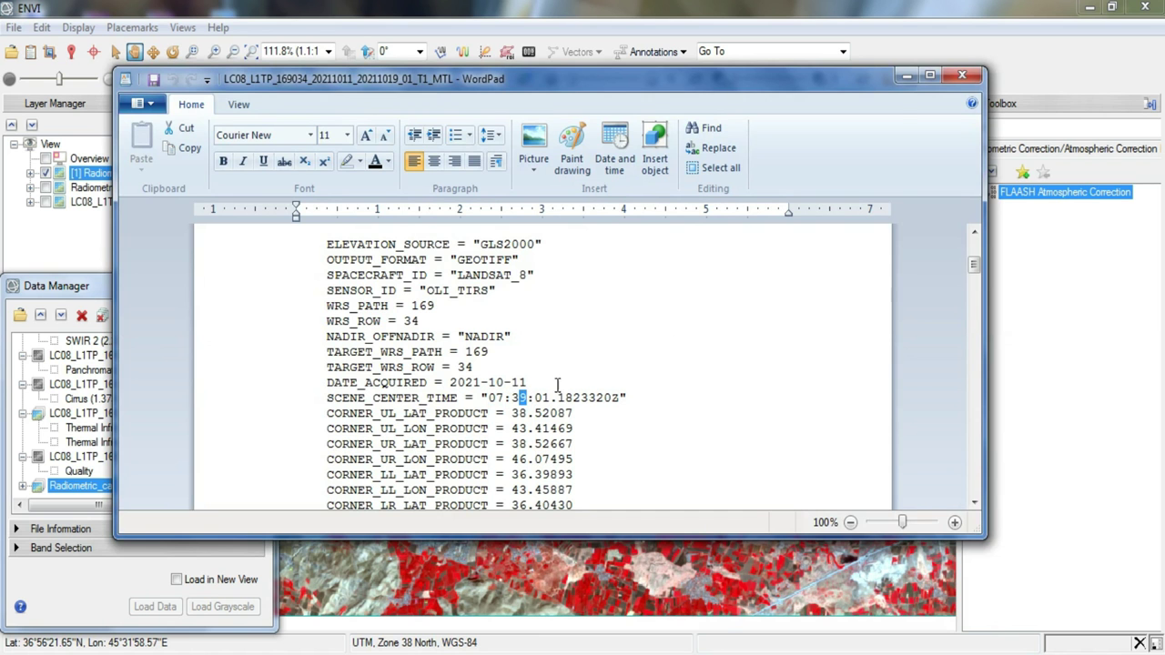
pyautogui.click(906, 76)
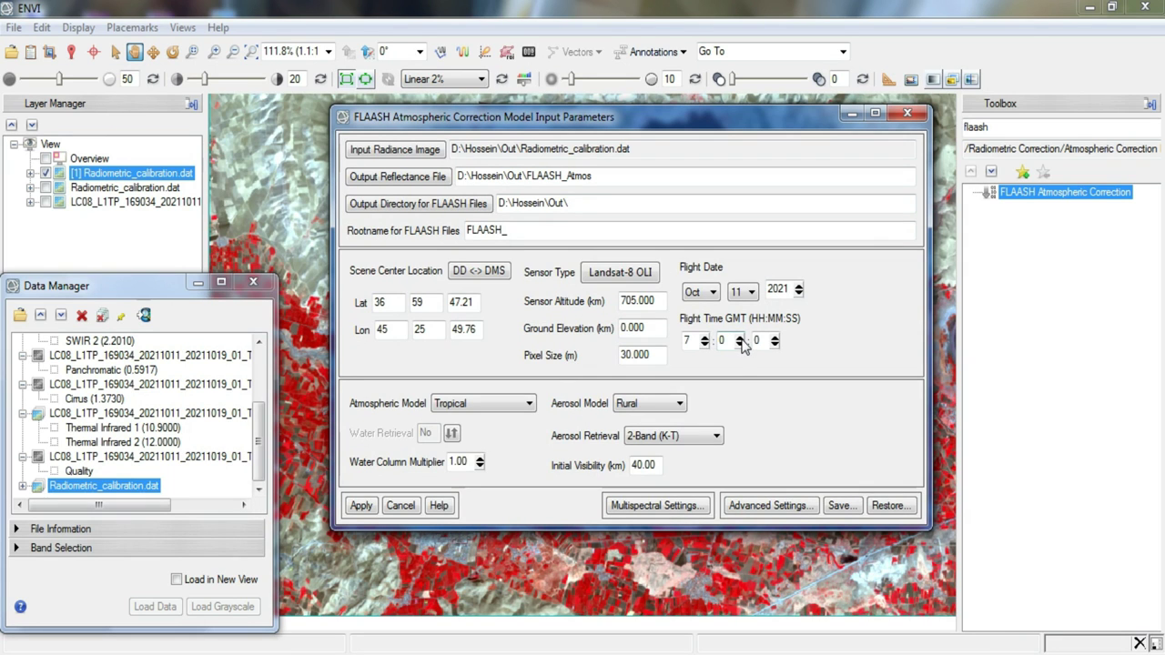
pyautogui.doubleClick(722, 340)
pyautogui.hotkey('alt', 'Tab')
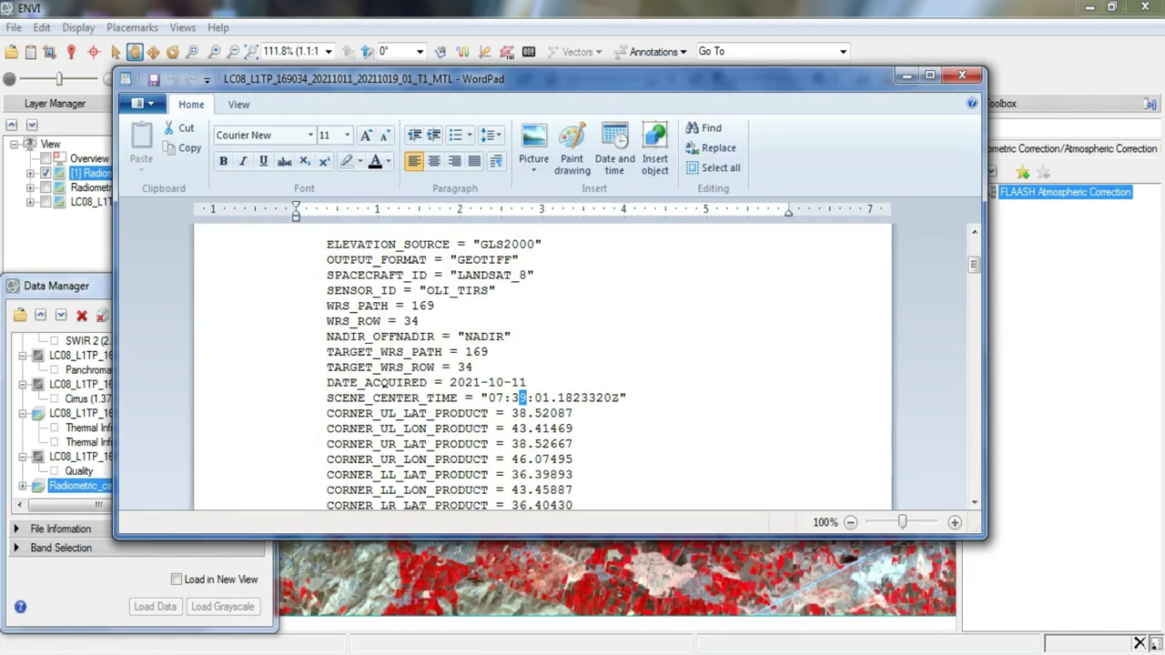
pyautogui.hotkey('alt', 'Tab')
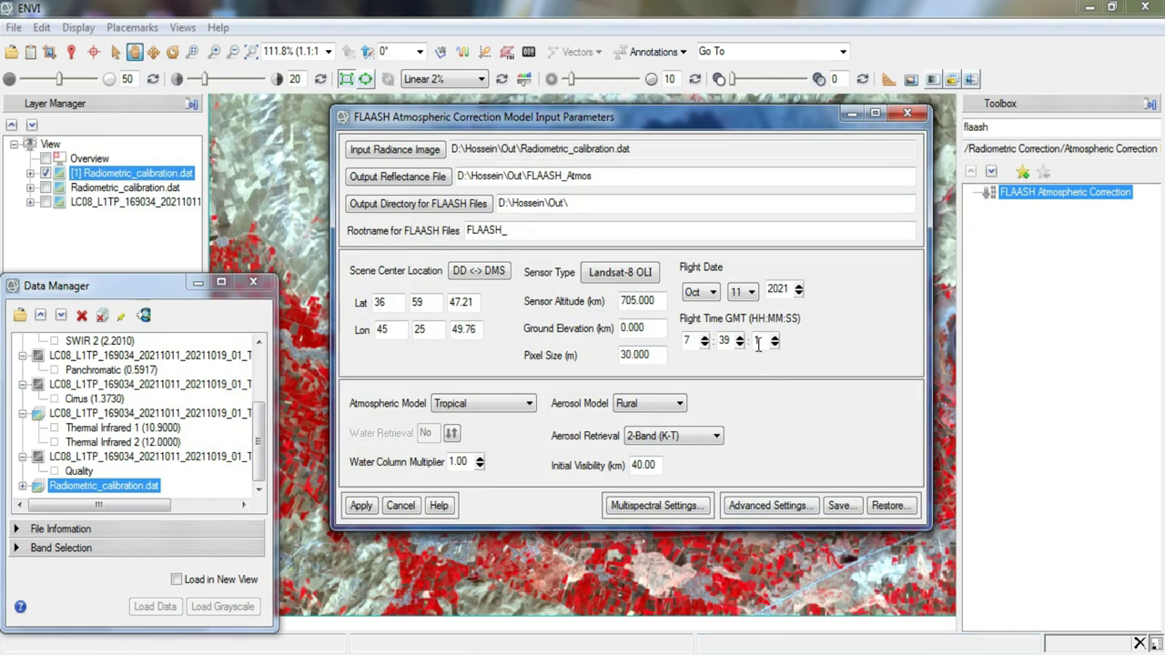
pyautogui.write('01')
pyautogui.doubleClick(689, 341)
pyautogui.write('0')
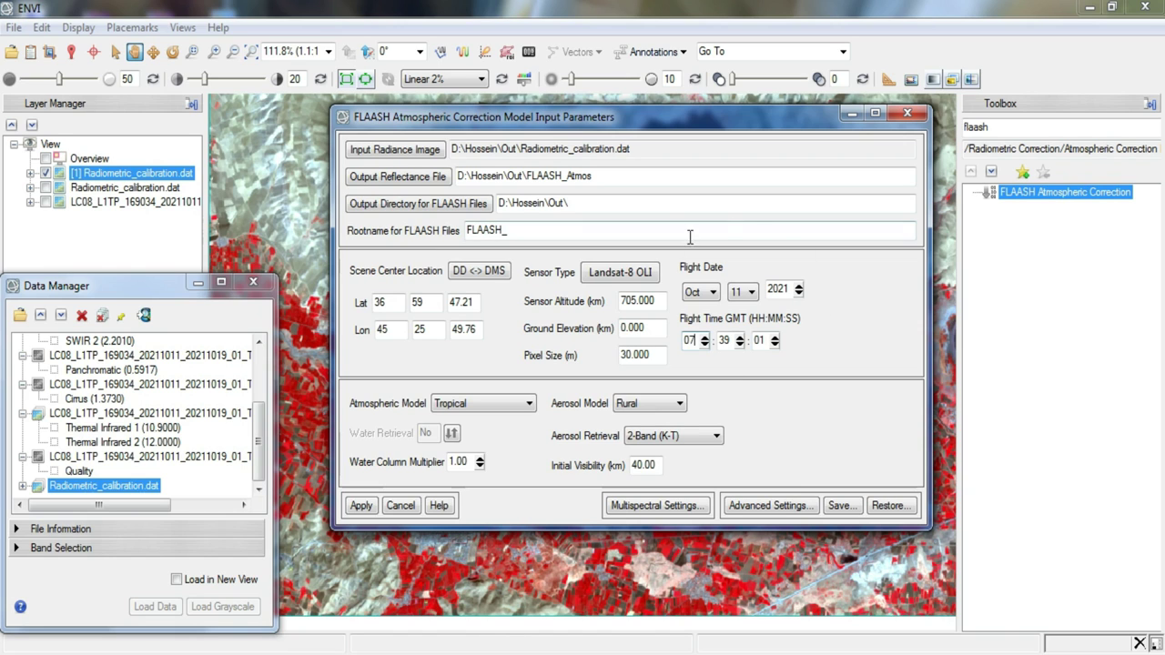
# Check the area's terrain elevation in Google Earth Pro and enter the ground elevation in kilometres in the FLAASH parameters.
pyautogui.moveTo(650, 329); pyautogui.dragTo(627, 333)
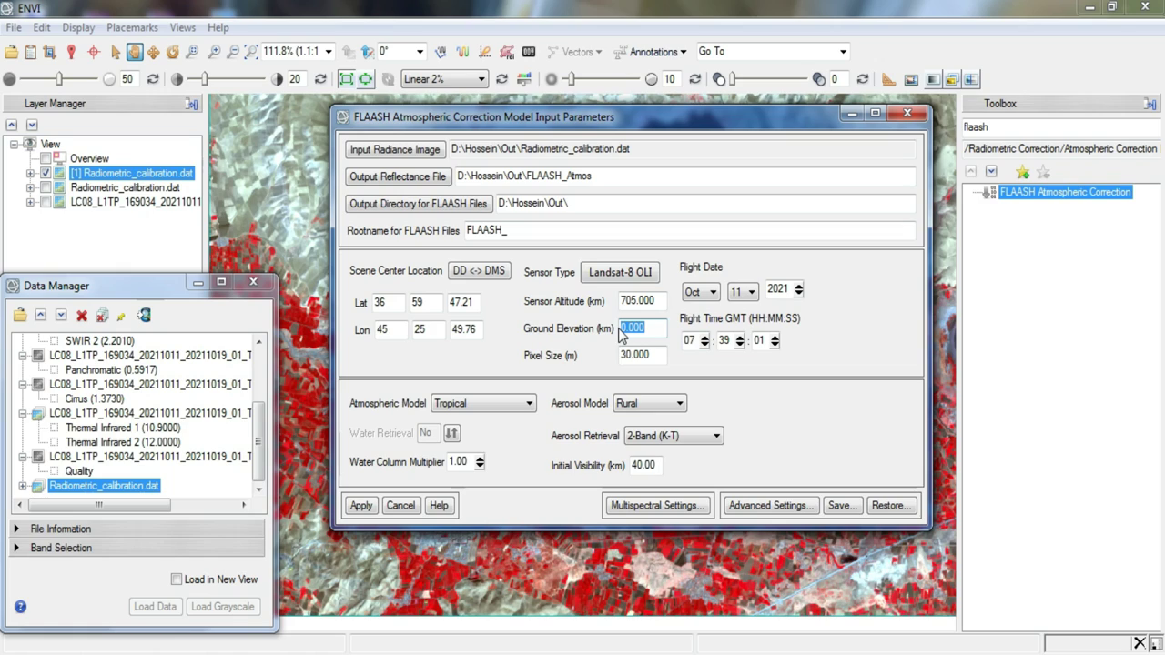
pyautogui.hotkey('alt', 'Tab')
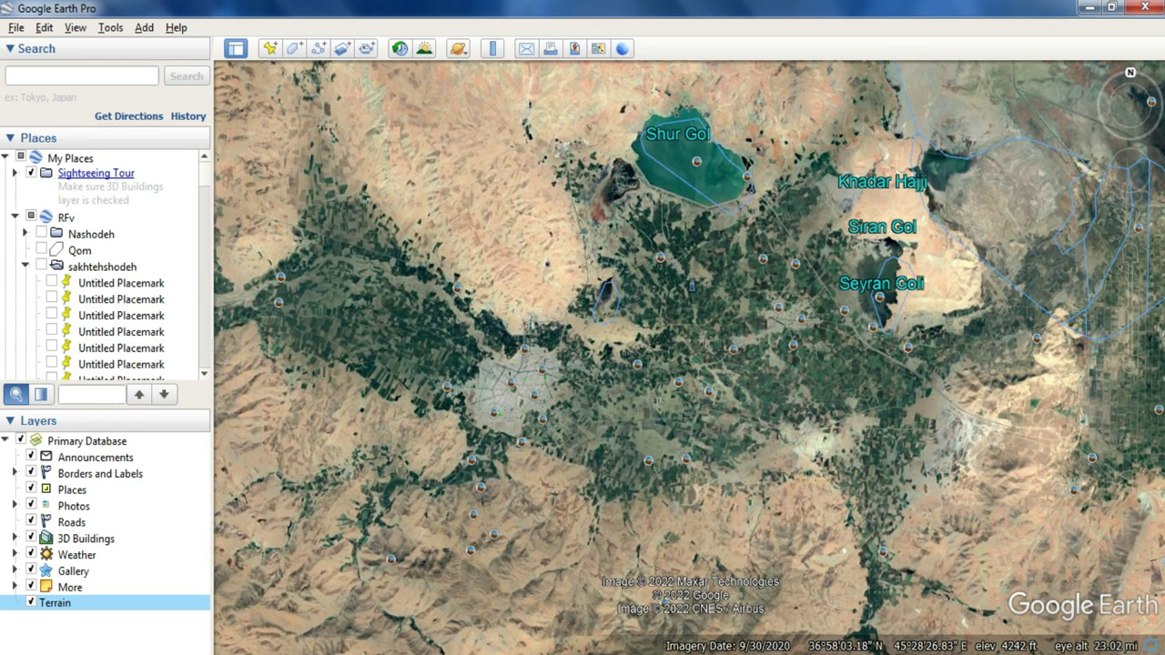
pyautogui.click(819, 569)
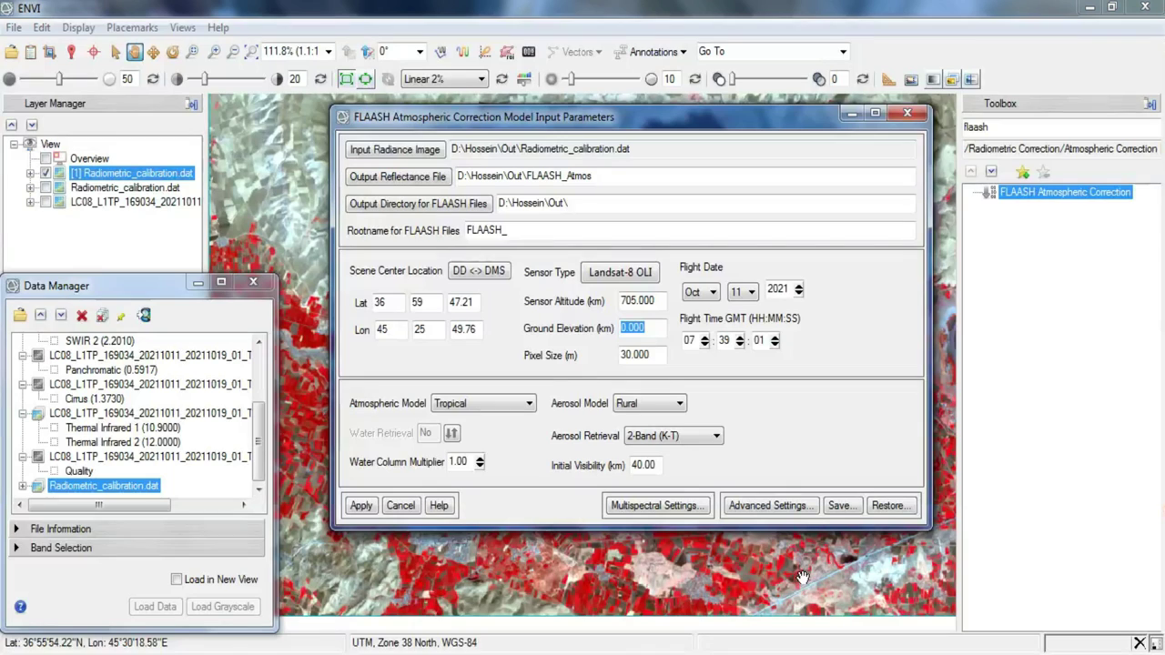
pyautogui.click(653, 326)
pyautogui.write('.2')
# Open the FLAASH help in the browser and examine the Select Atmospheric Model Options section.
pyautogui.click(440, 506)
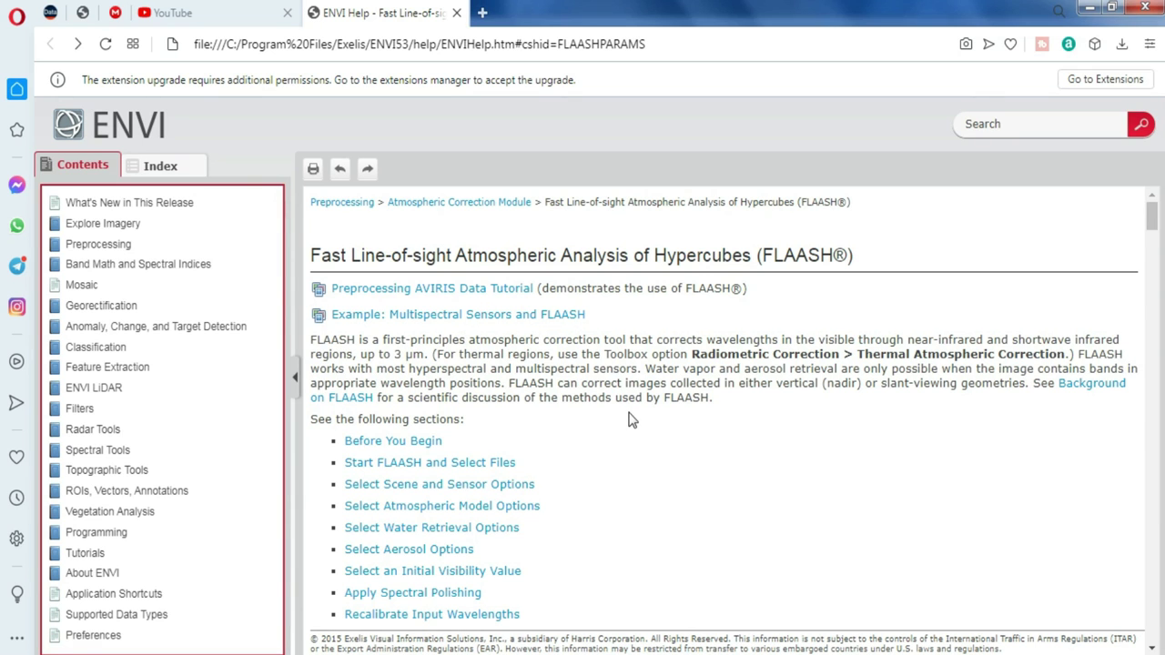
pyautogui.scroll(-1, 633, 419)
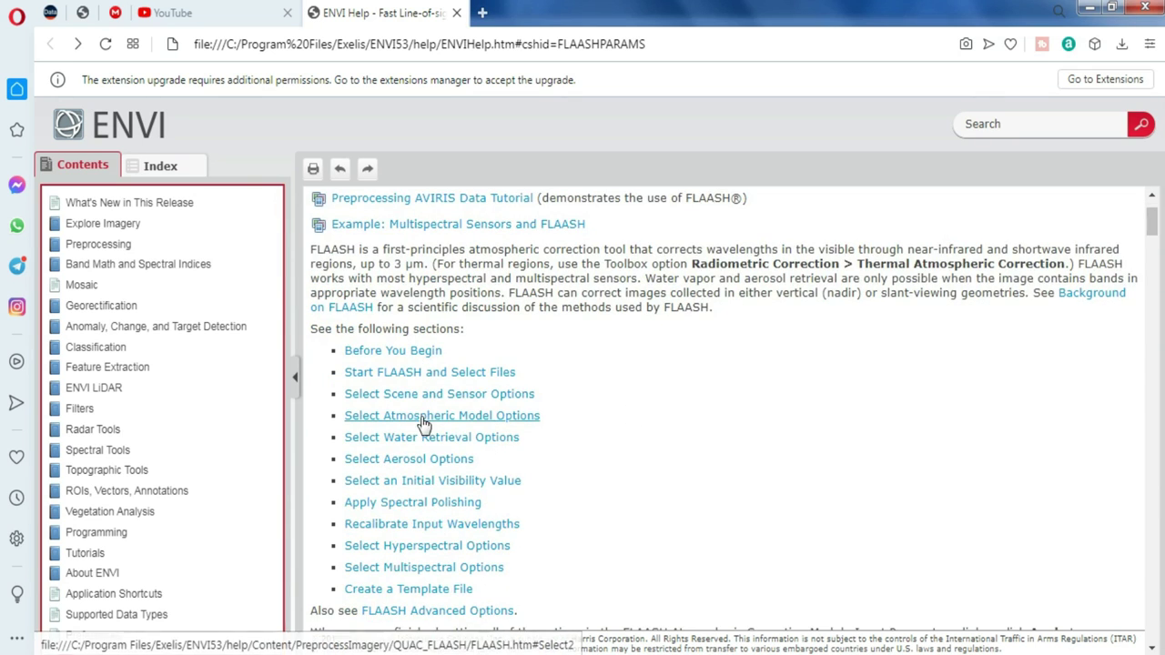
pyautogui.click(534, 418)
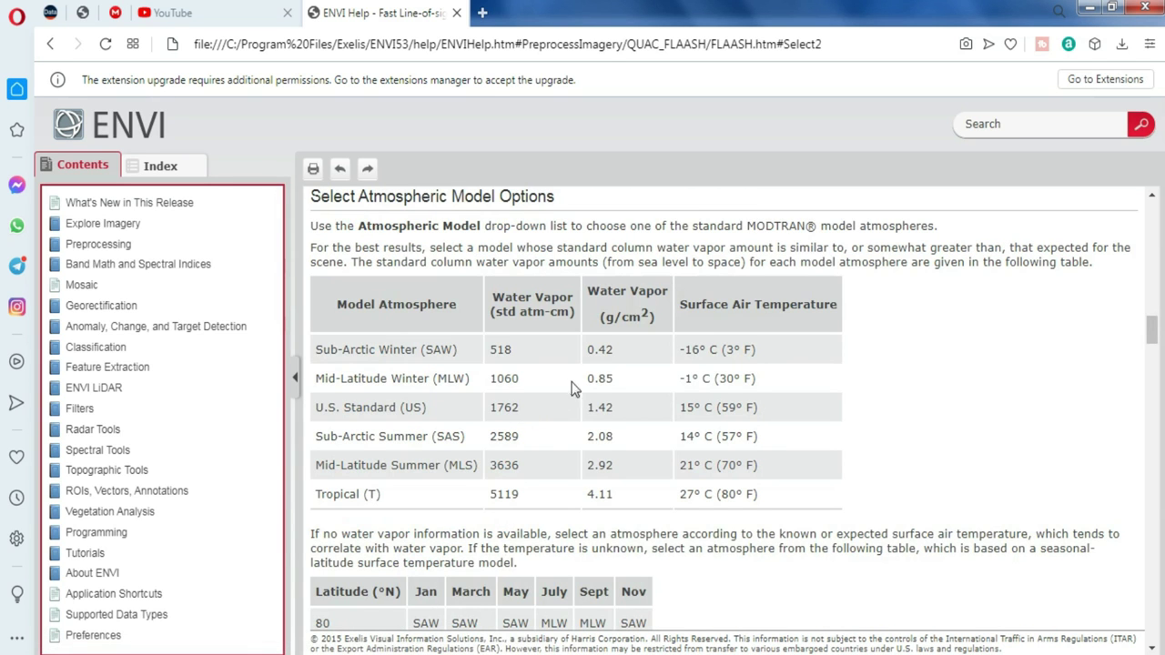
# Examine the seasonal-latitude table in the FLAASH help and check the scene center latitude and flight month in the FLAASH parameters.
pyautogui.scroll(-4, 493, 264)
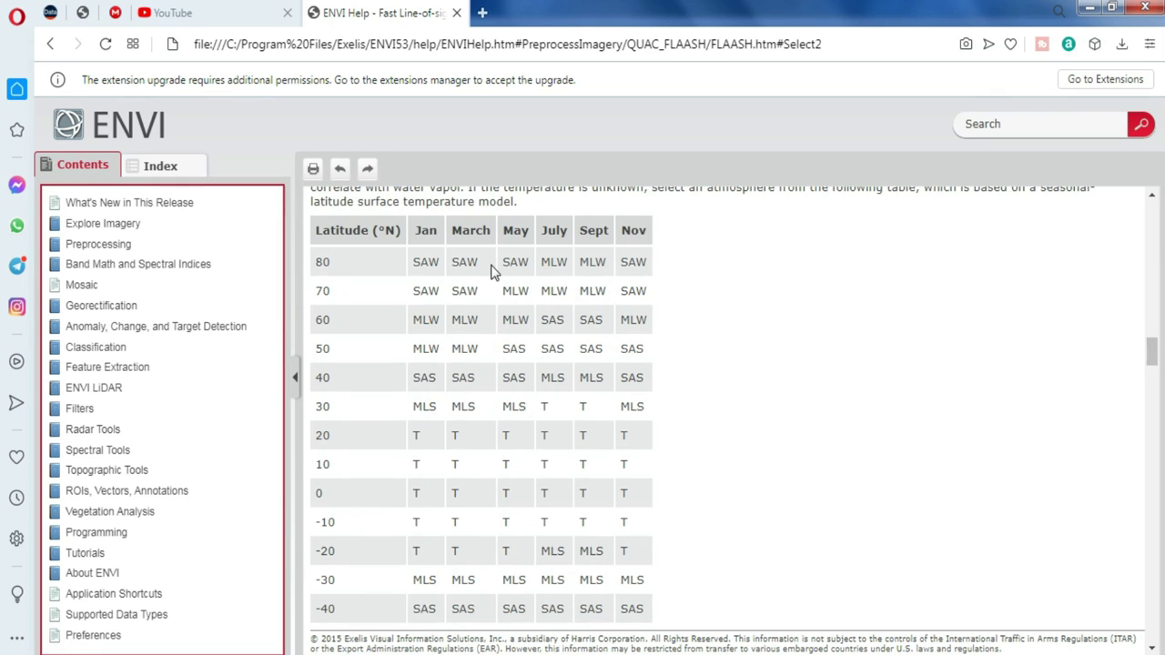
pyautogui.moveTo(420, 234); pyautogui.dragTo(644, 227)
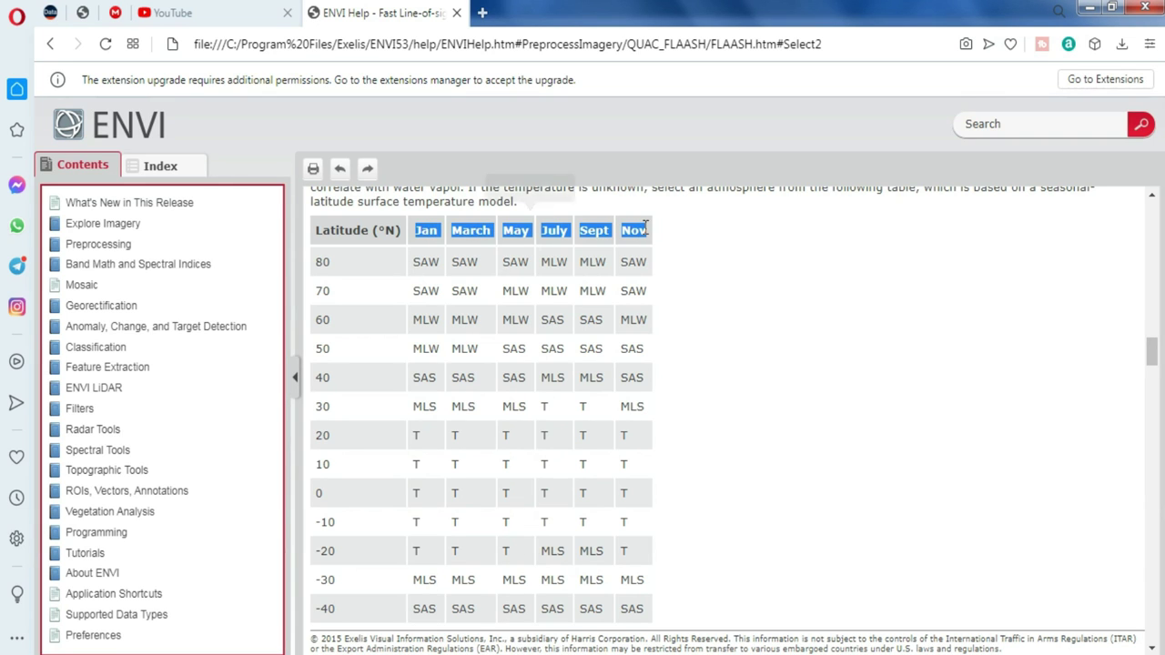
pyautogui.click(330, 259)
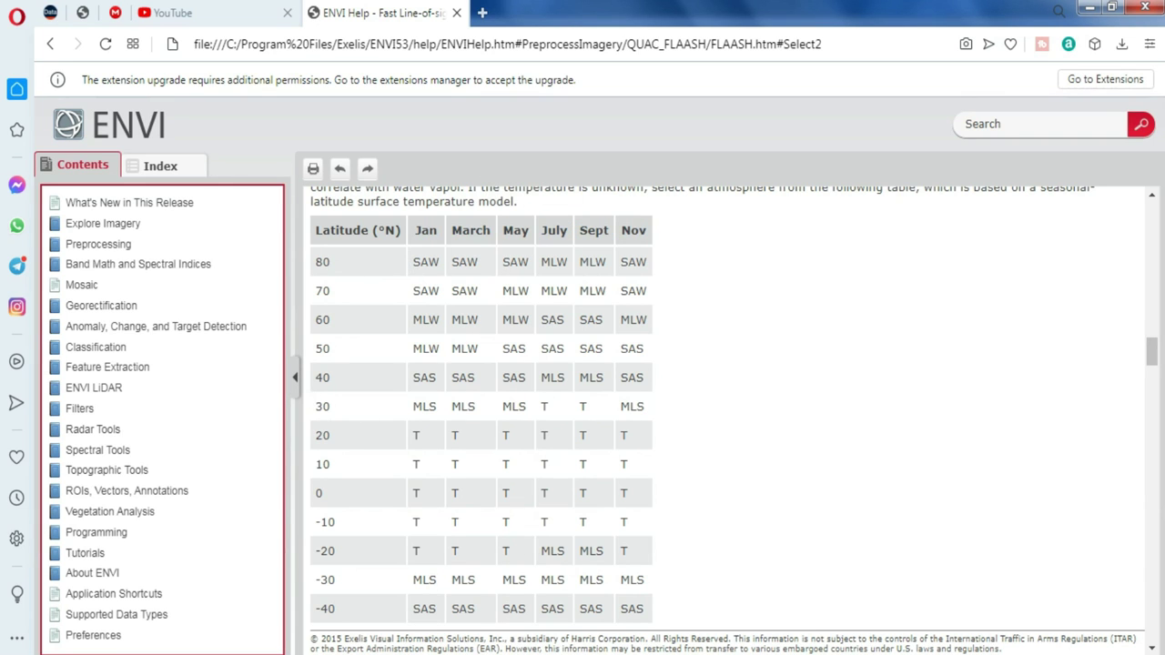
pyautogui.click(910, 573)
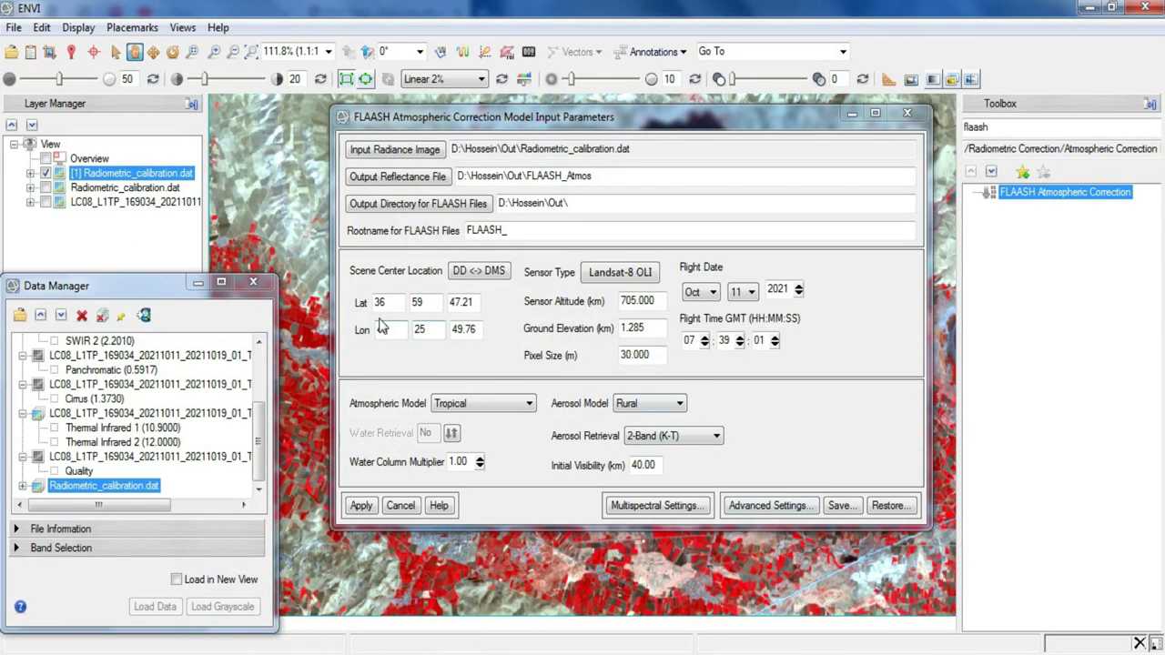
pyautogui.moveTo(387, 303); pyautogui.dragTo(370, 304)
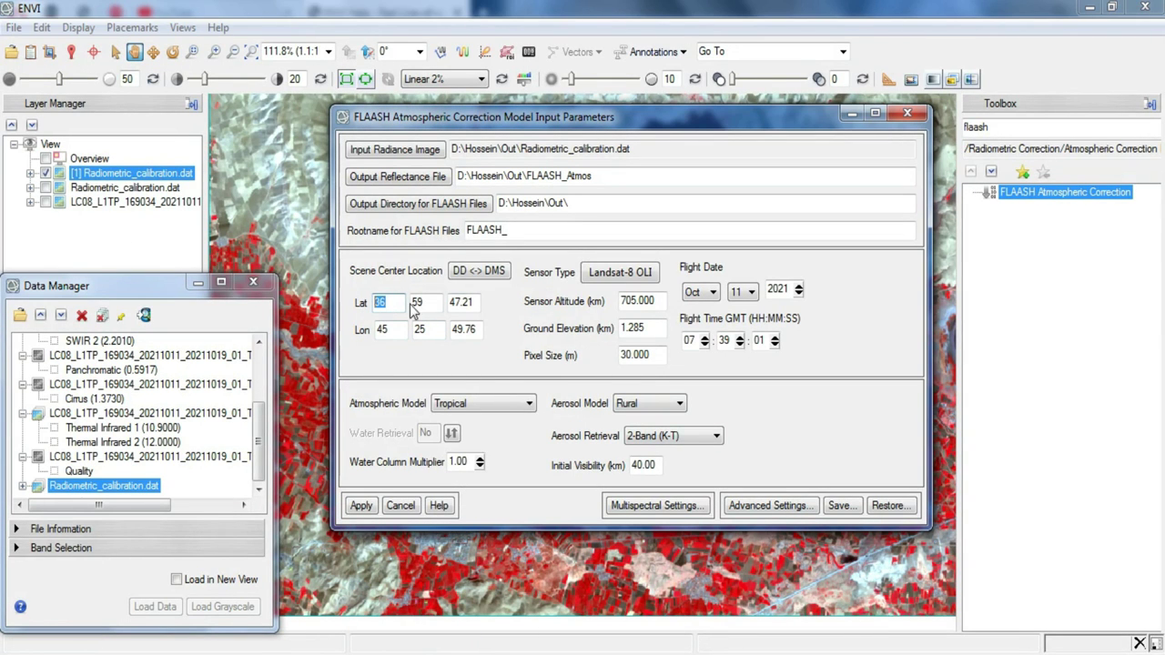
pyautogui.click(695, 293)
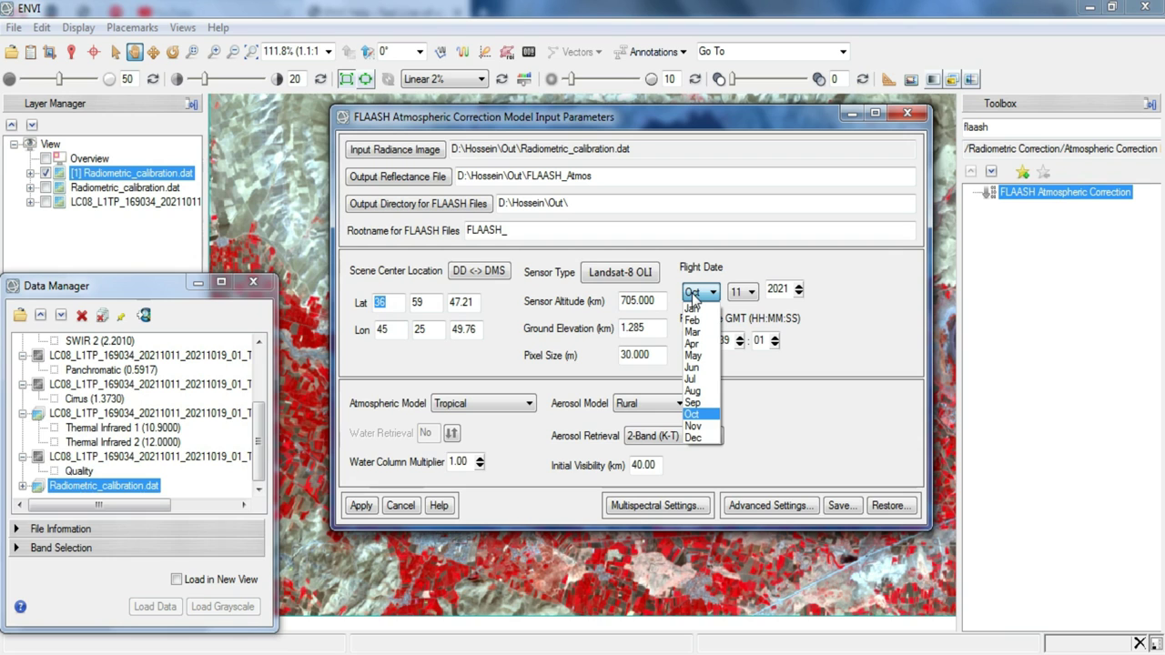
pyautogui.click(693, 296)
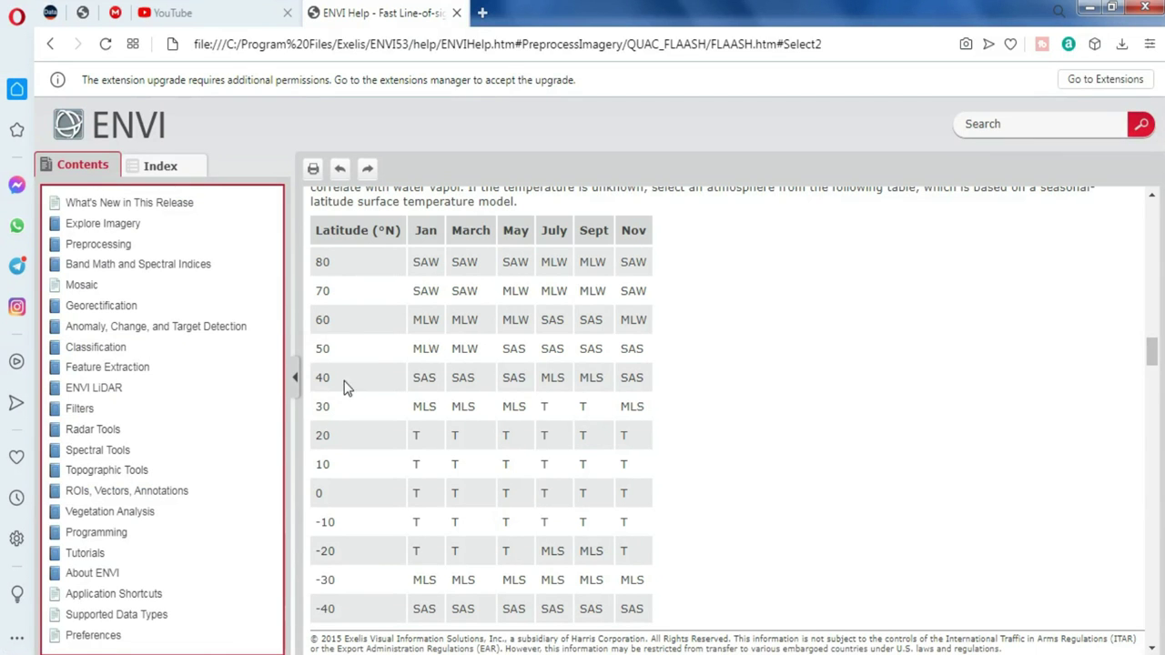
# Look up the model for latitude 40 in Sept in the help's seasonal-latitude table and match its abbreviation in the Model Atmosphere table.
pyautogui.moveTo(319, 380); pyautogui.dragTo(319, 380)
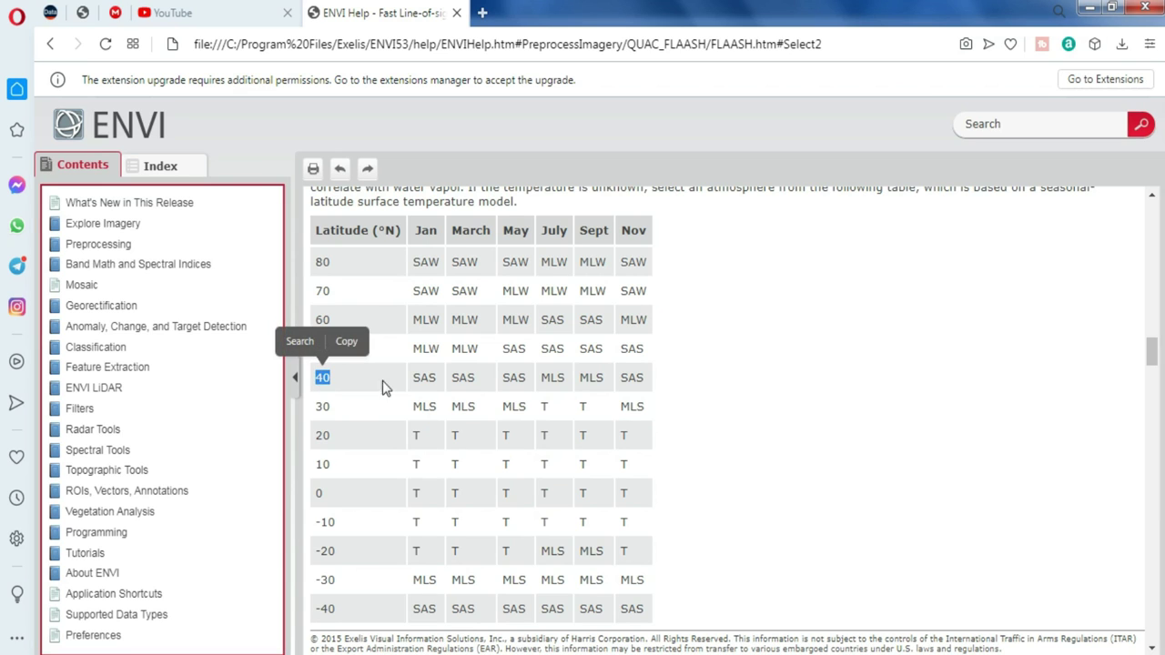
pyautogui.click(434, 383)
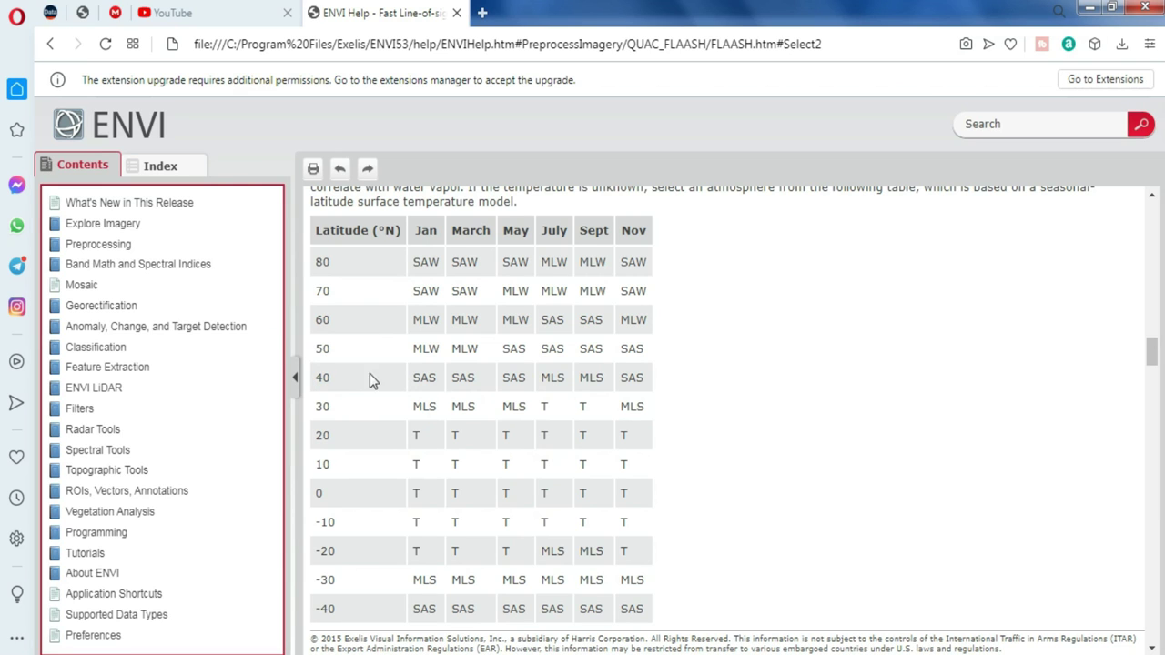
pyautogui.doubleClick(587, 232)
pyautogui.doubleClick(591, 375)
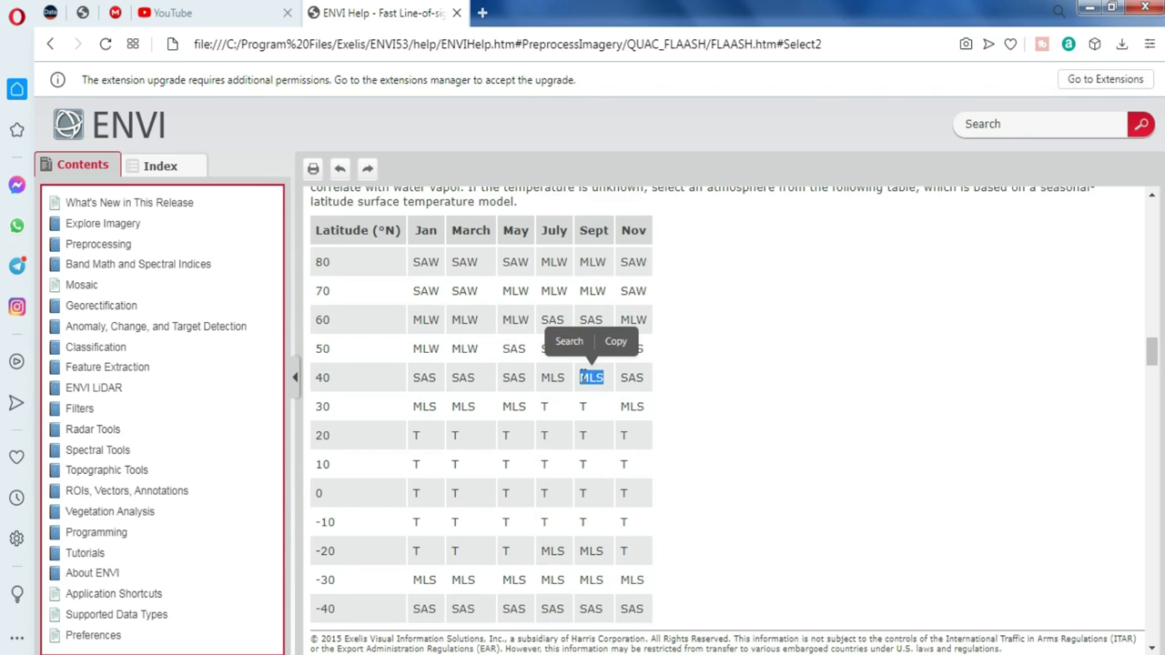
pyautogui.scroll(1, 552, 406)
pyautogui.scroll(2, 550, 407)
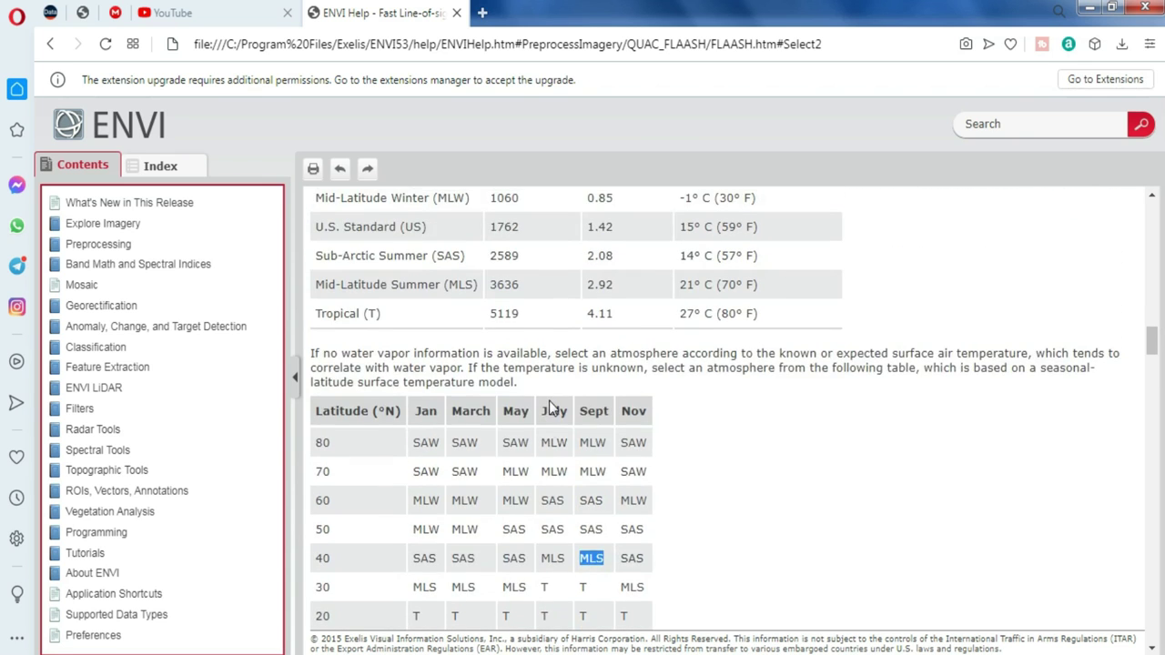
pyautogui.moveTo(316, 375); pyautogui.dragTo(480, 374)
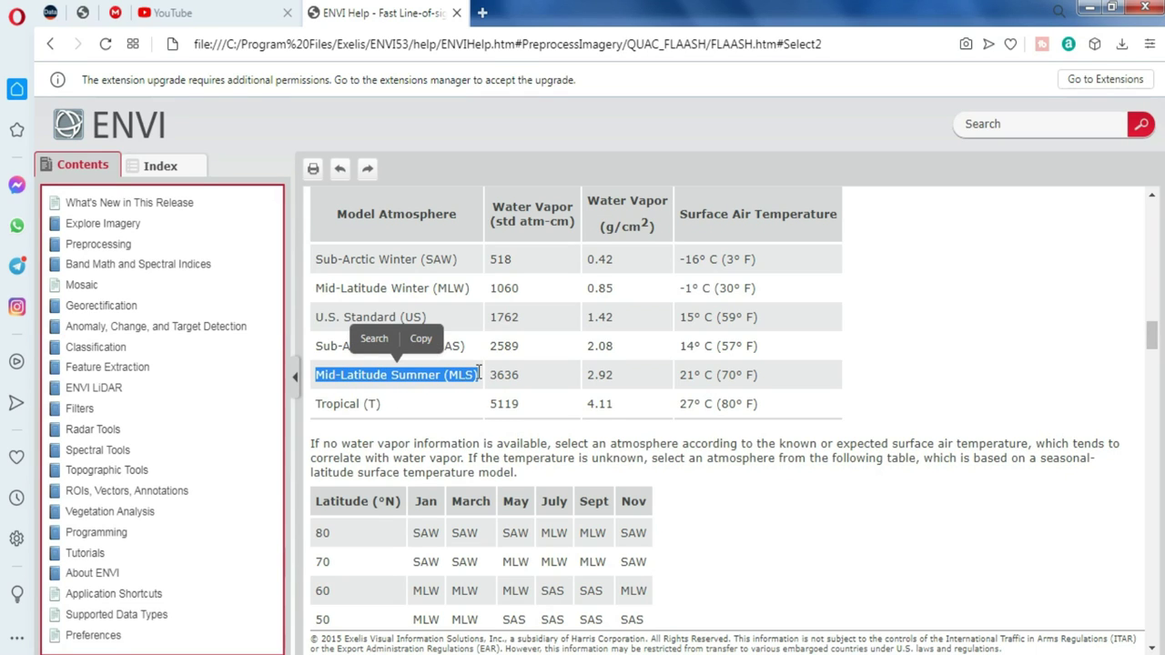
pyautogui.click(480, 374)
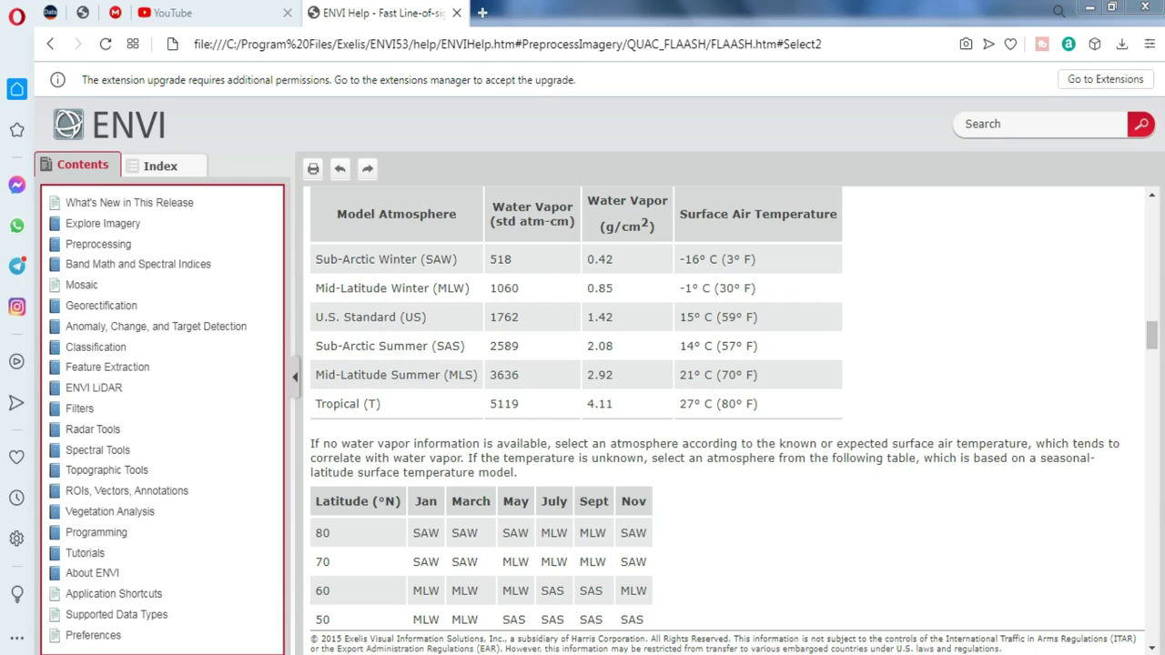
# Switch back to ENVI and set the FLAASH atmospheric model to Mid-Latitude Summer and the aerosol model to Urban.
pyautogui.hotkey('alt', 'Tab')
pyautogui.click(466, 404)
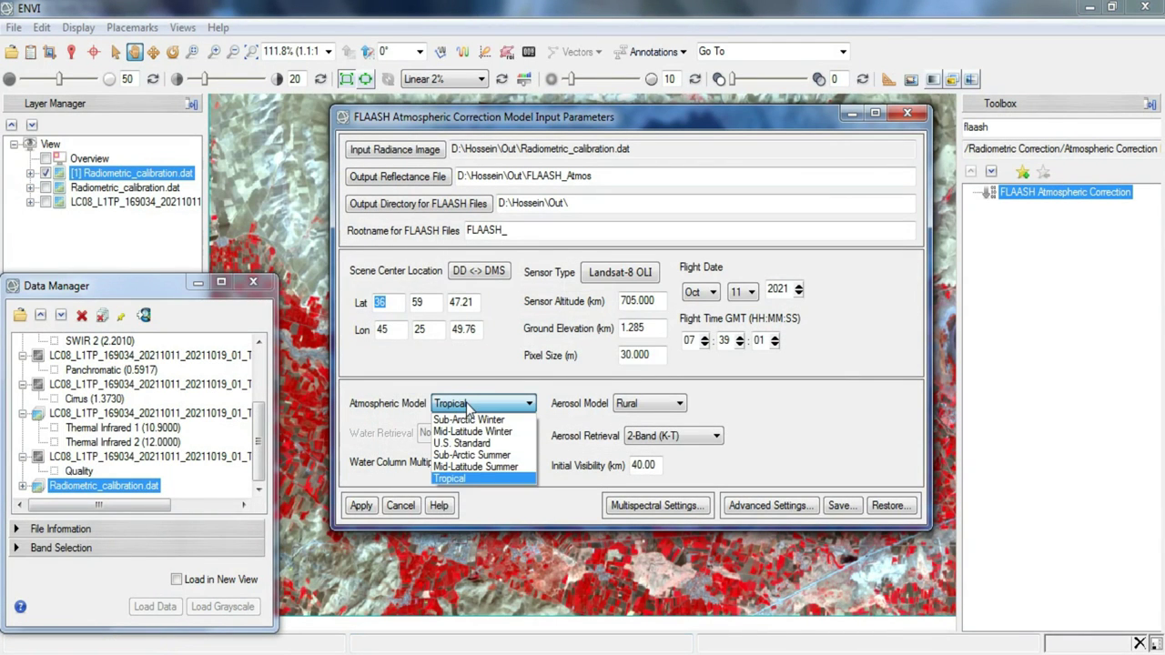
pyautogui.click(527, 467)
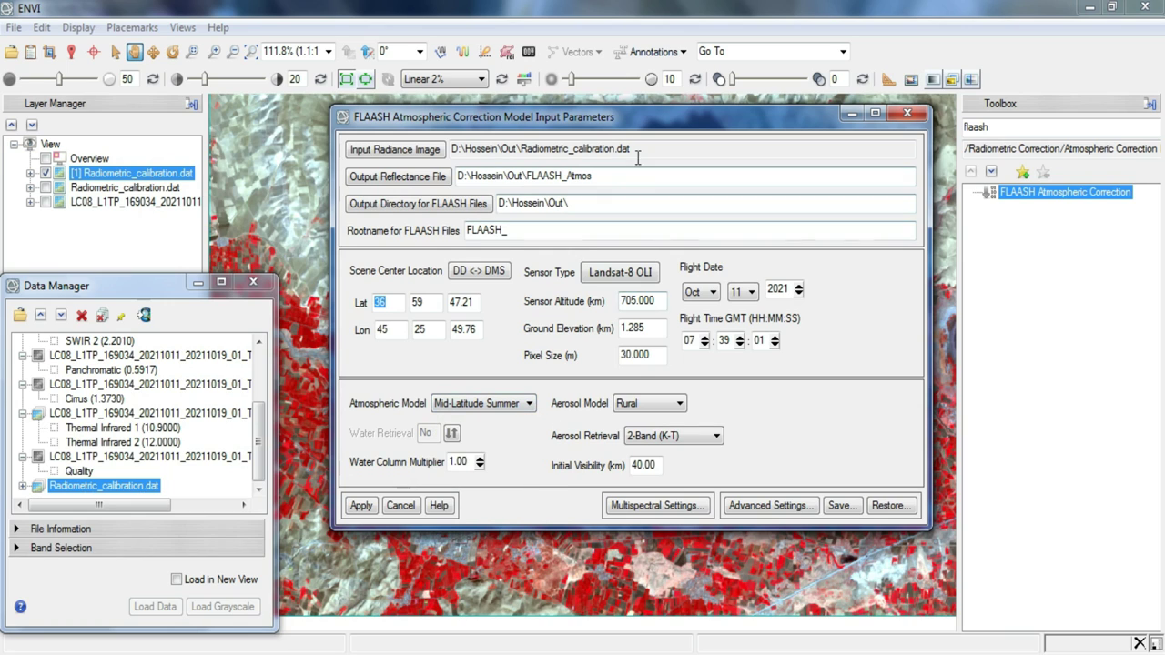
pyautogui.moveTo(648, 132); pyautogui.dragTo(618, 101)
pyautogui.click(626, 384)
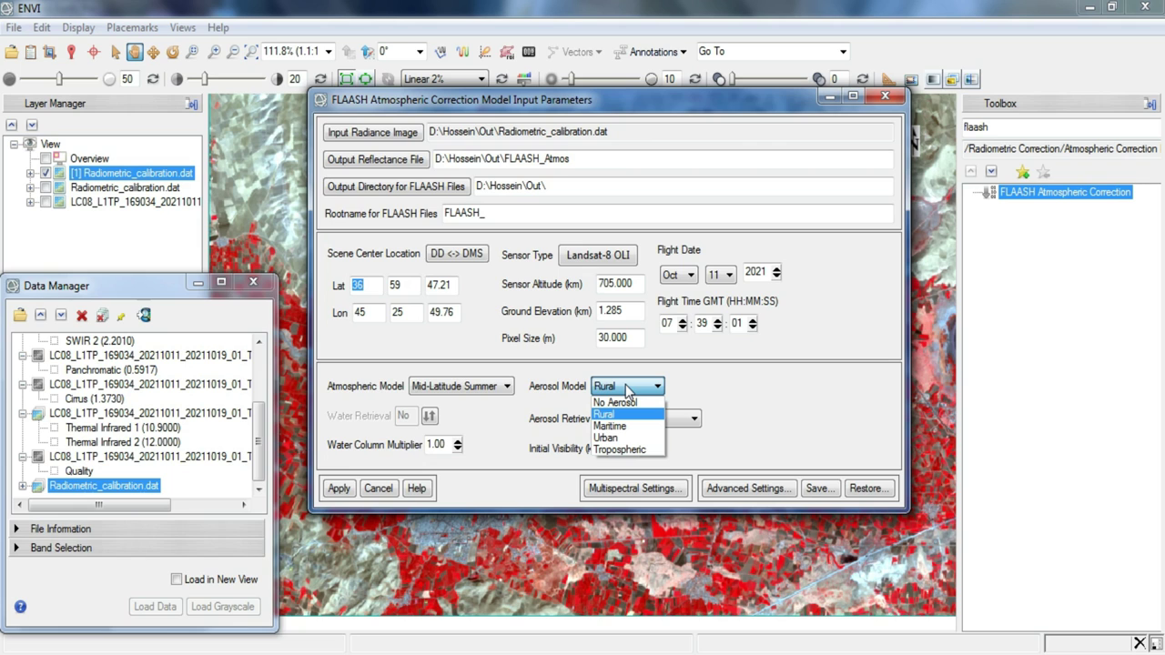
pyautogui.click(604, 438)
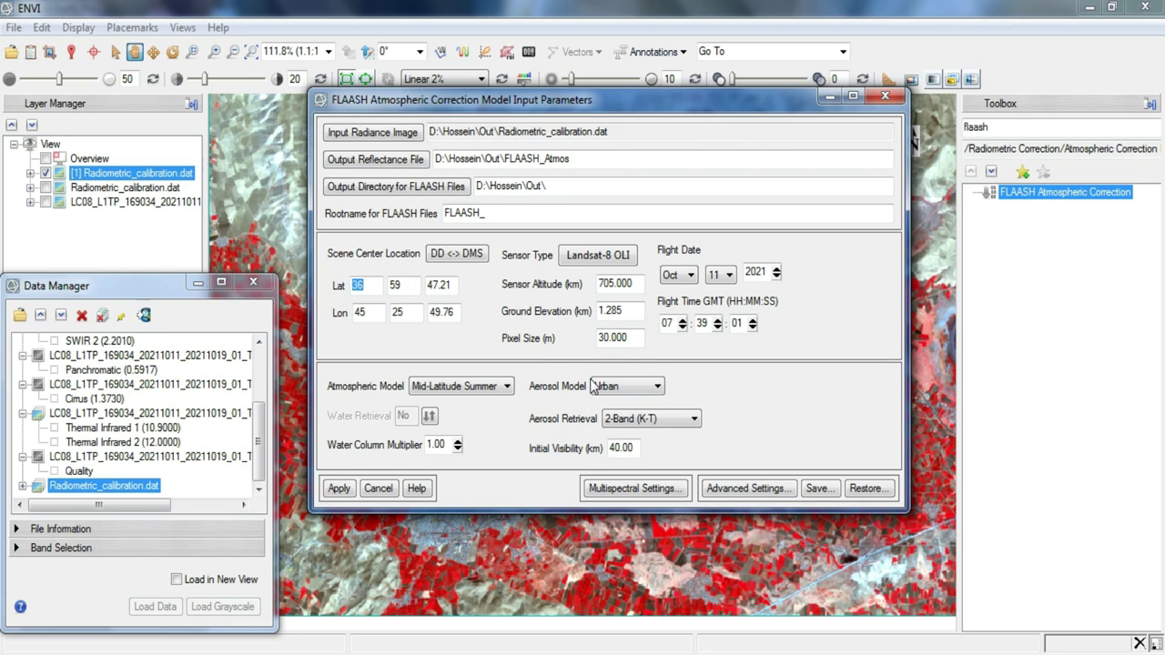
# Assign the Over-Land Retrieval standard (660:2100 nm) defaults for Kaufman-Tanre aerosol retrieval in the multispectral settings.
pyautogui.click(600, 493)
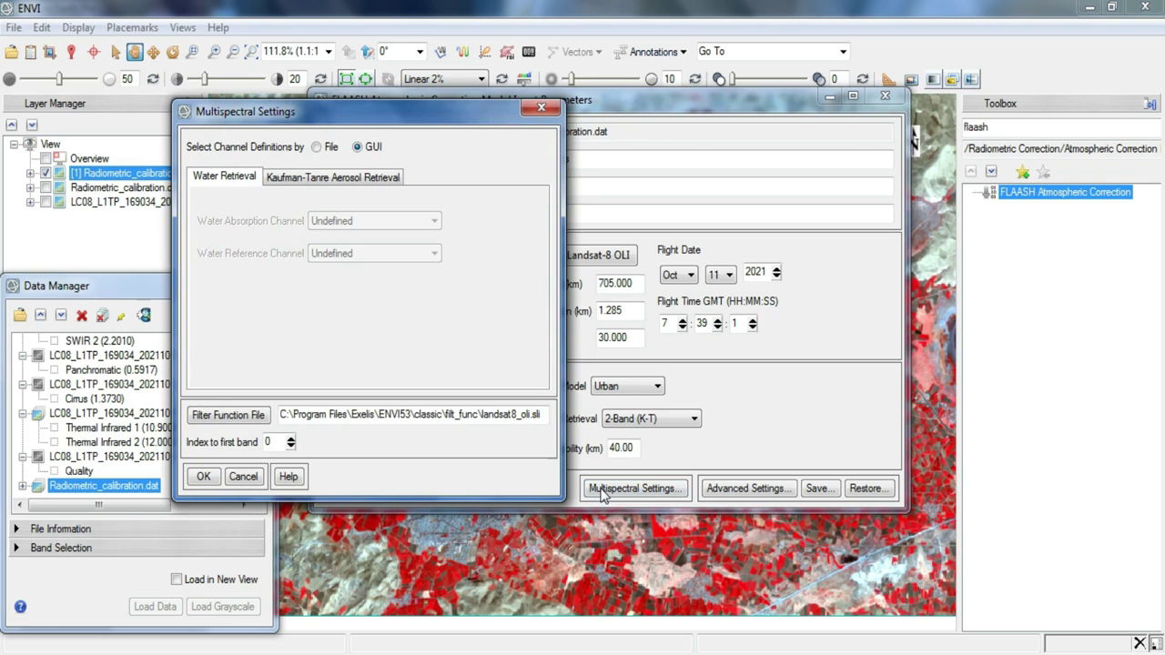
pyautogui.click(335, 188)
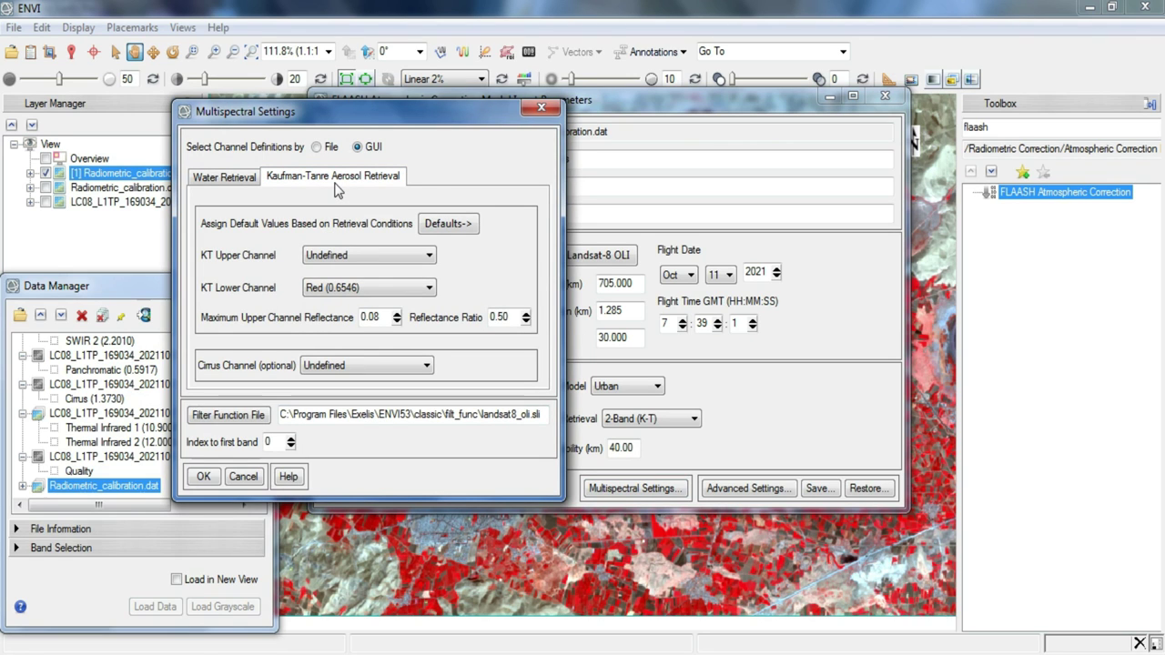
pyautogui.click(466, 229)
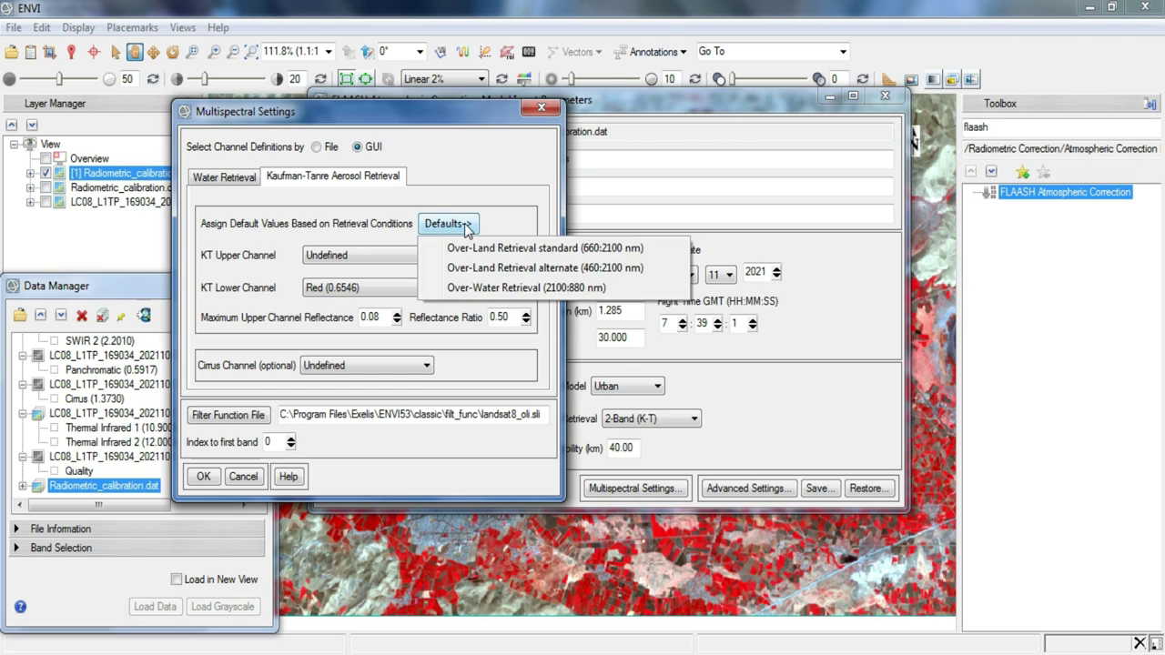
pyautogui.click(655, 251)
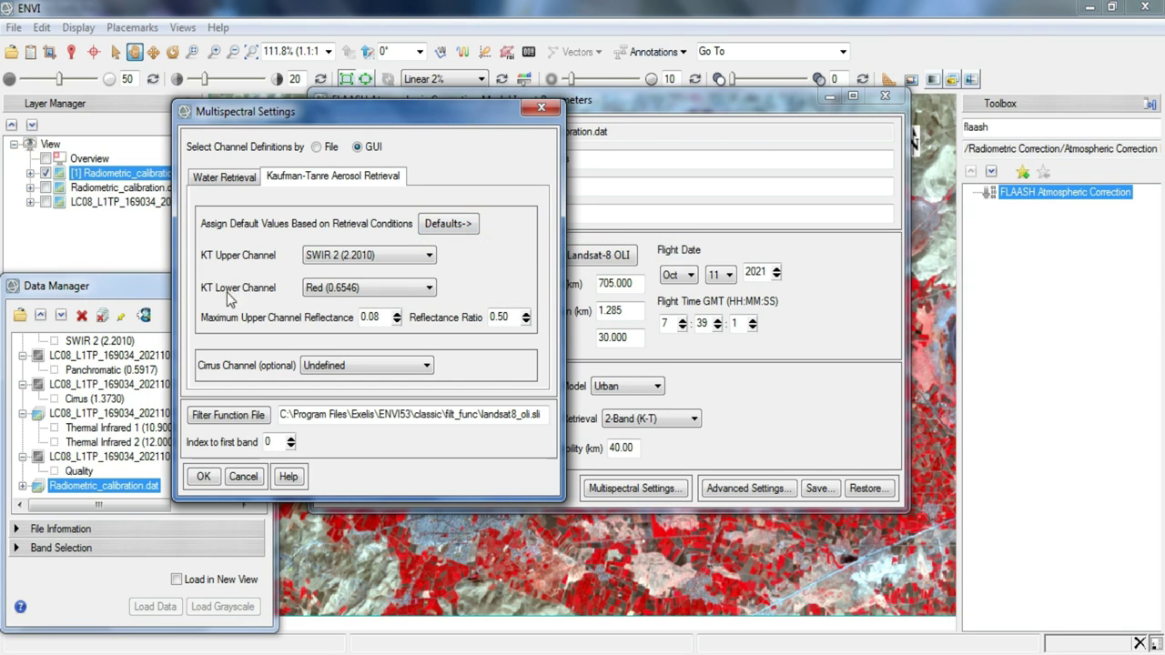
pyautogui.click(203, 477)
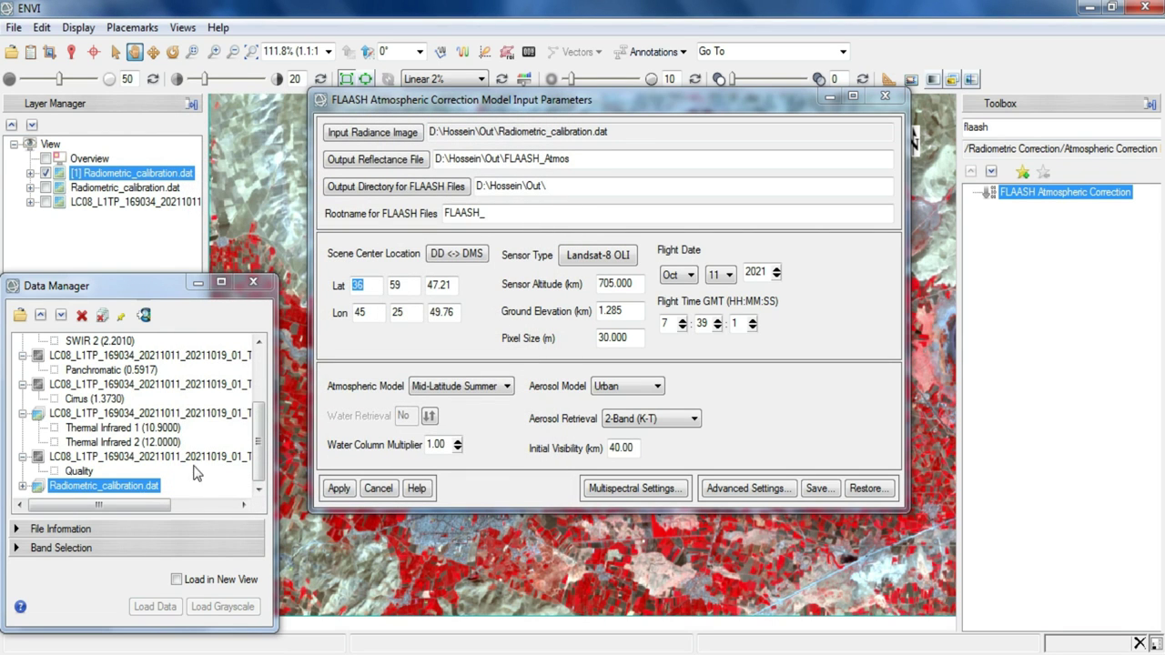
# Run the FLAASH atmospheric correction, review its results report, and close the report and the input parameters.
pyautogui.moveTo(603, 94); pyautogui.dragTo(600, 126)
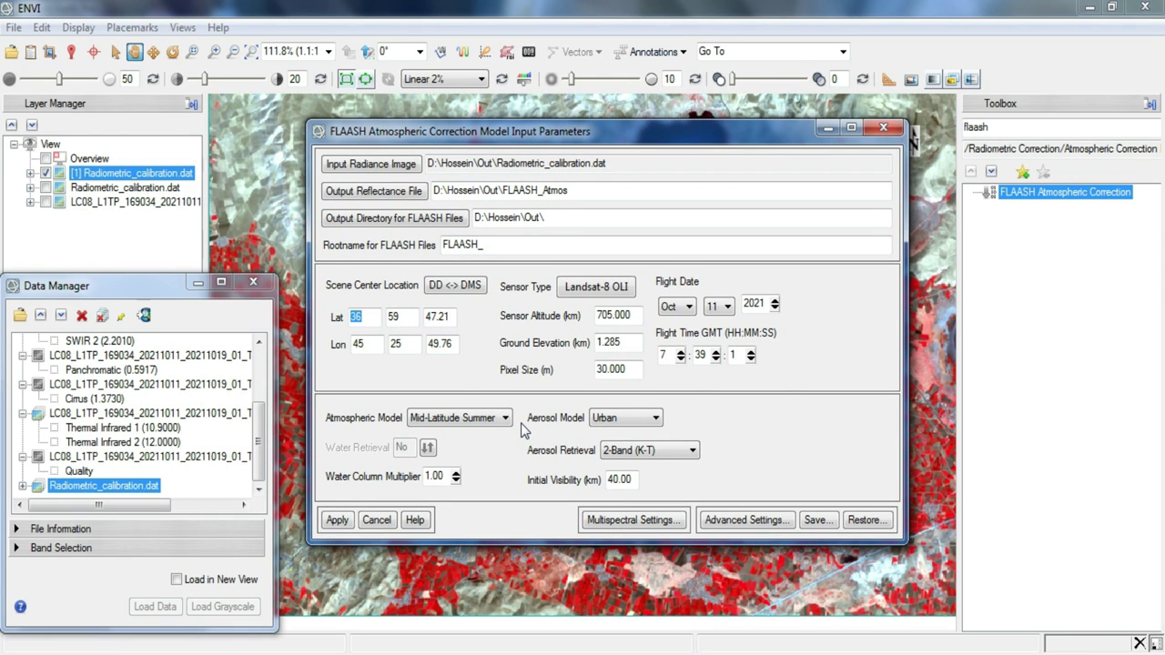
pyautogui.click(342, 525)
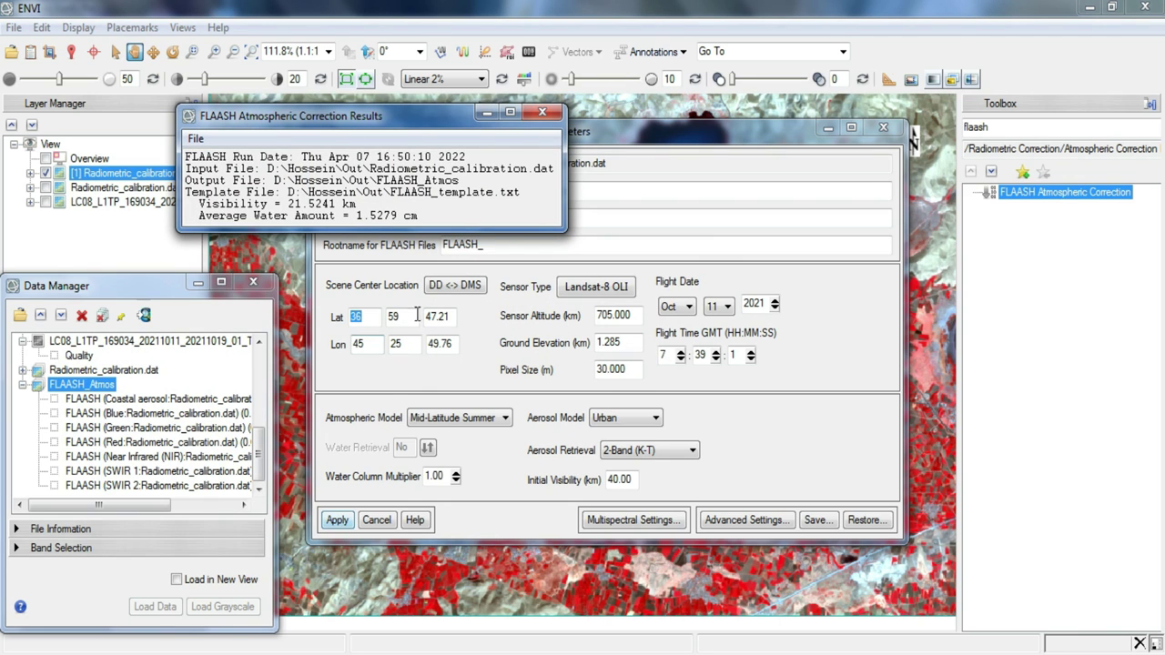
pyautogui.moveTo(565, 232); pyautogui.dragTo(672, 305)
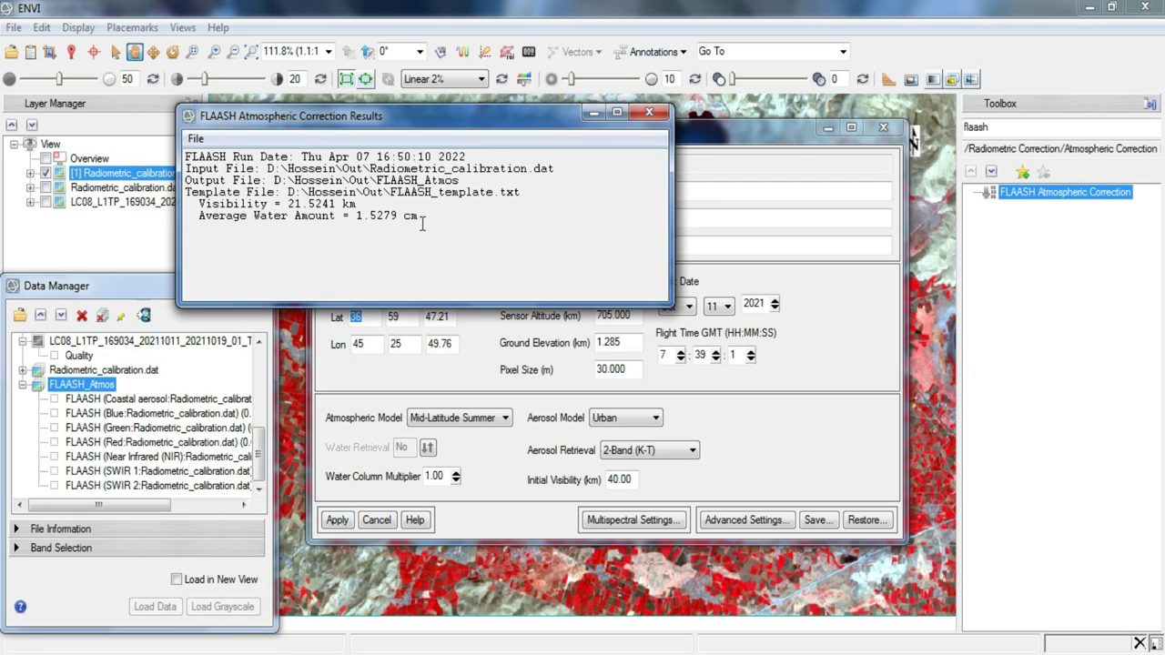
pyautogui.click(646, 114)
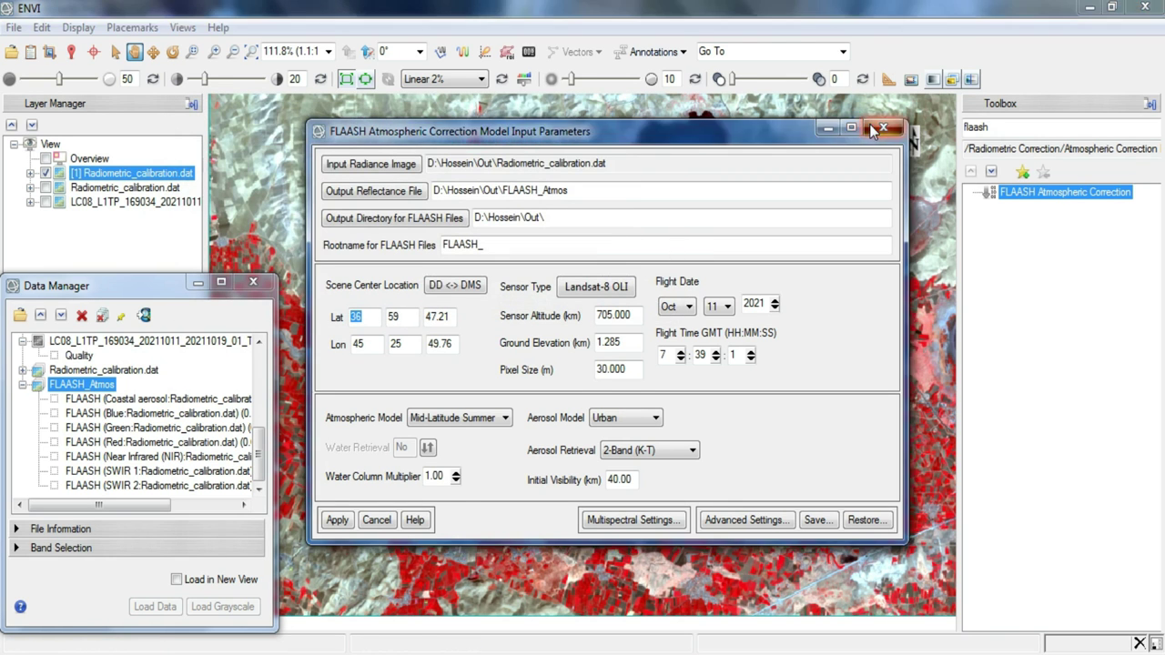
pyautogui.click(876, 130)
# Load the FLAASH_Atmos output as a CIR composite and apply a Linear 5% stretch to it.
pyautogui.moveTo(150, 289); pyautogui.dragTo(146, 260)
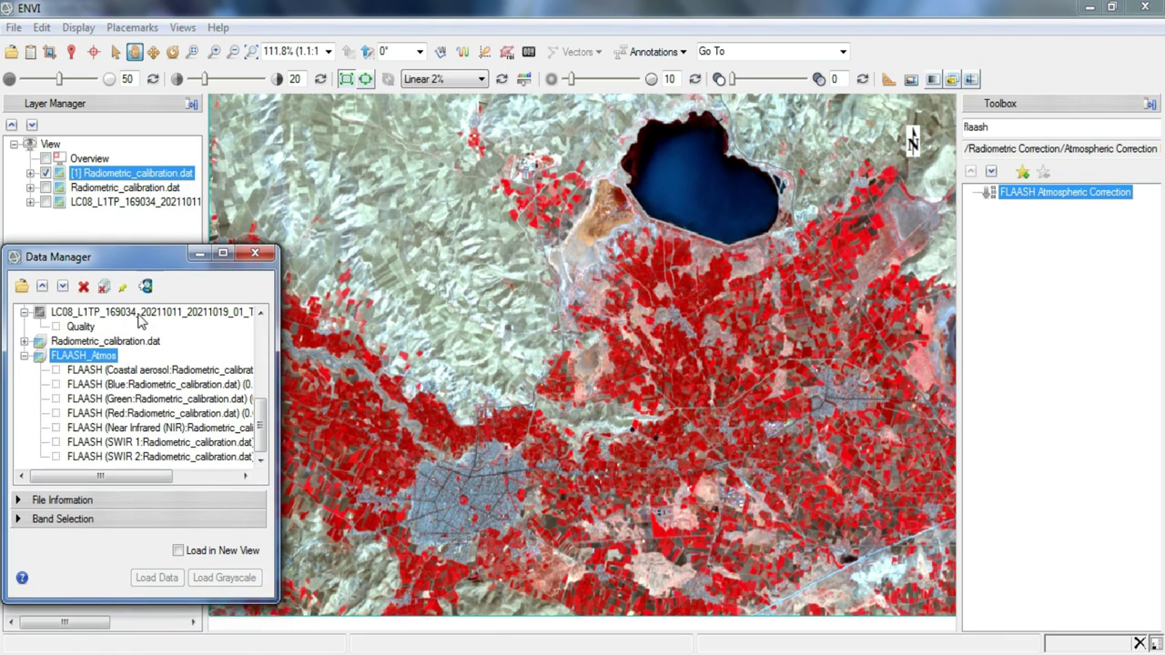
pyautogui.rightClick(98, 358)
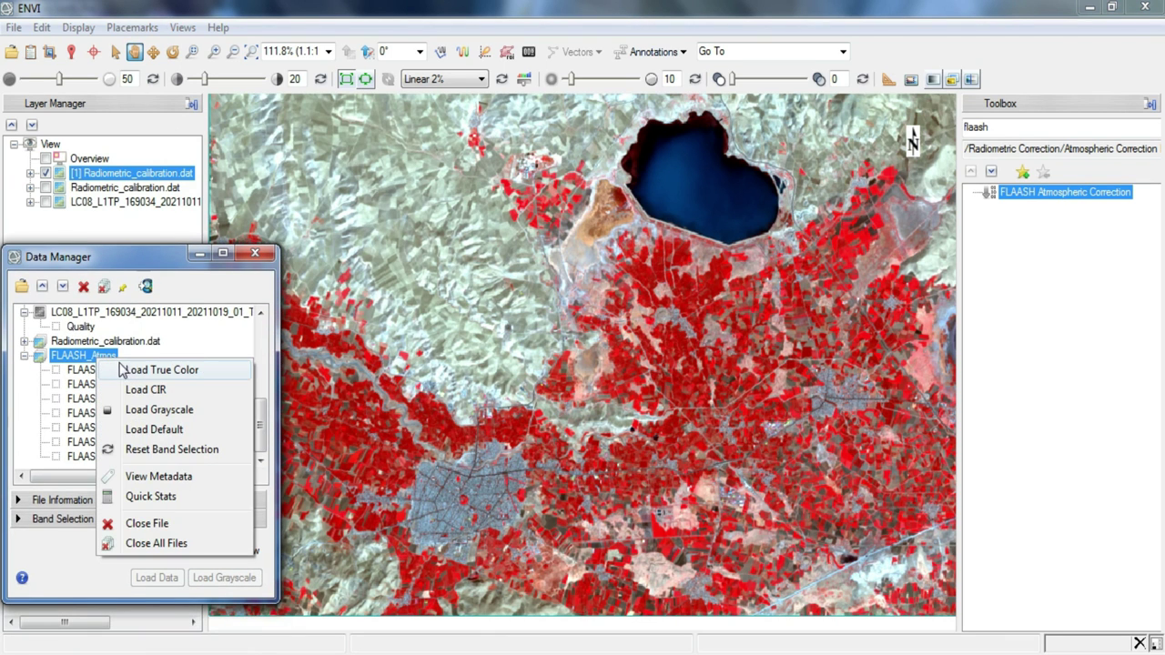
pyautogui.click(138, 389)
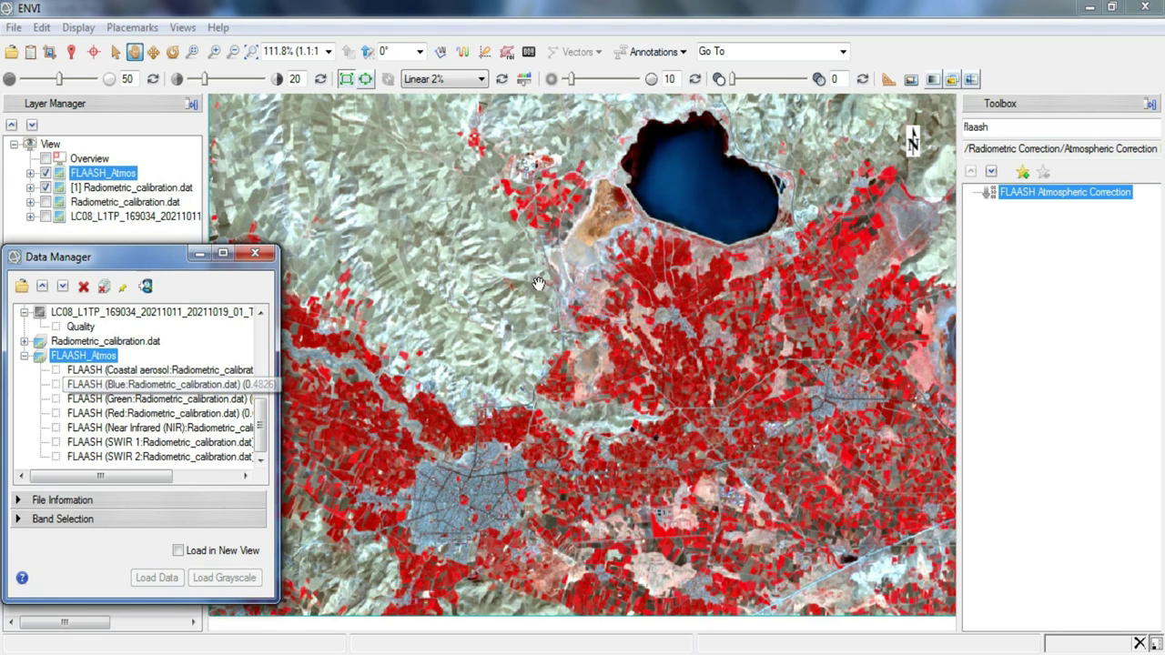
pyautogui.click(462, 81)
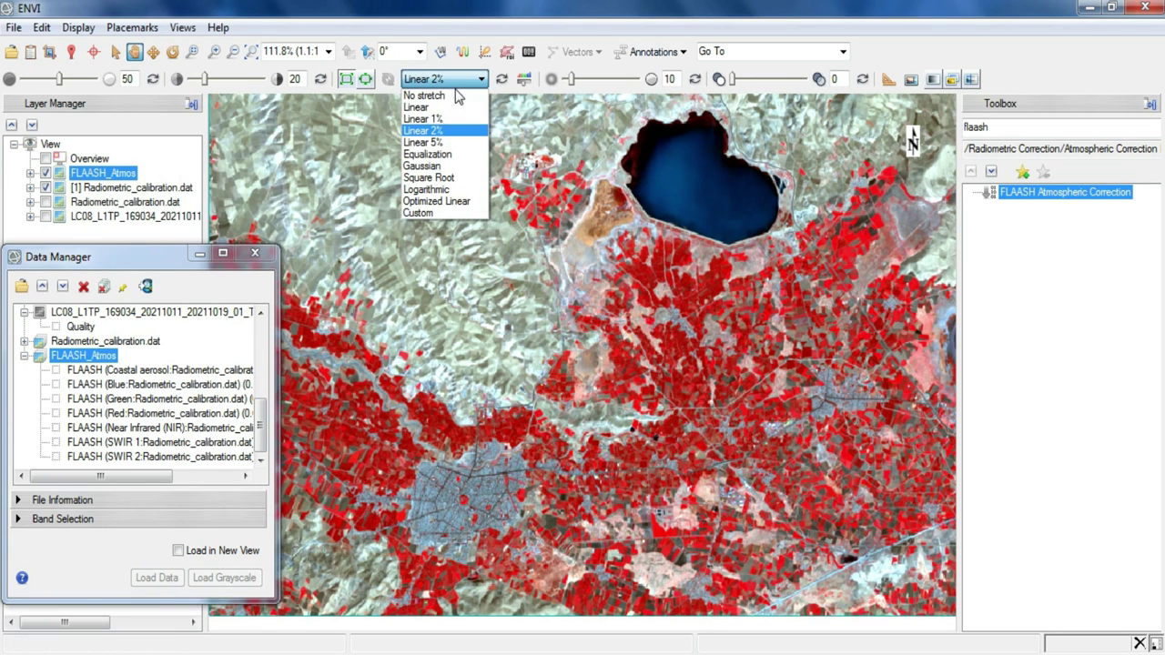
pyautogui.click(451, 144)
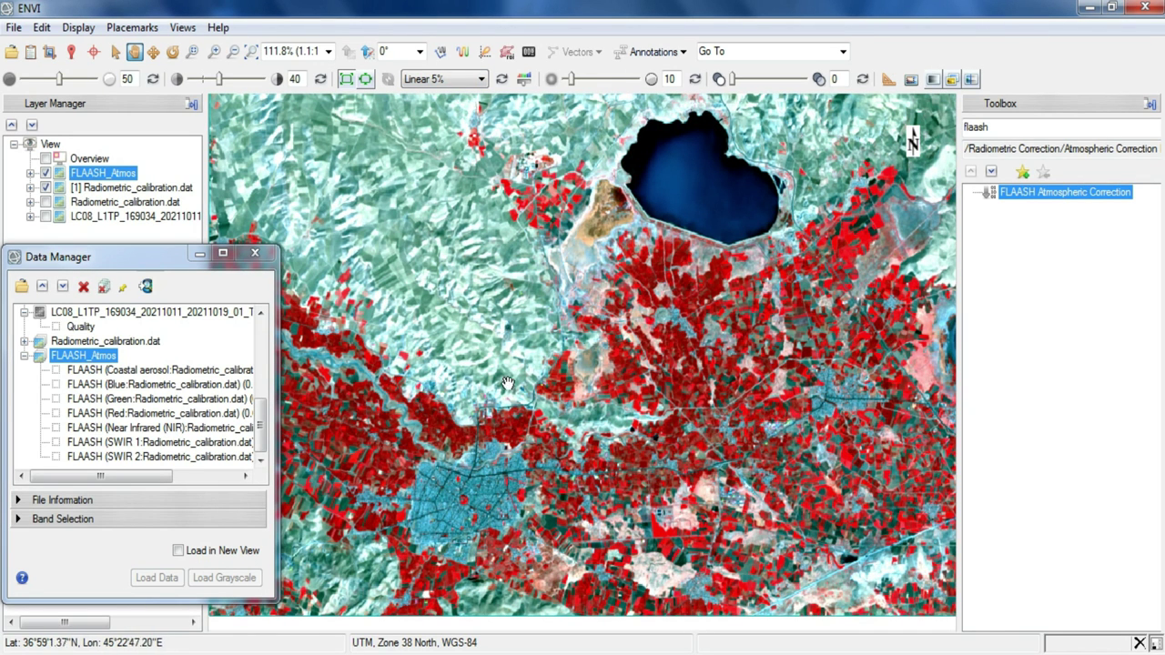
# Compute quick statistics for FLAASH_Atmos, examine the minimum, maximum and mean values per band, and close the statistics view.
pyautogui.rightClick(97, 355)
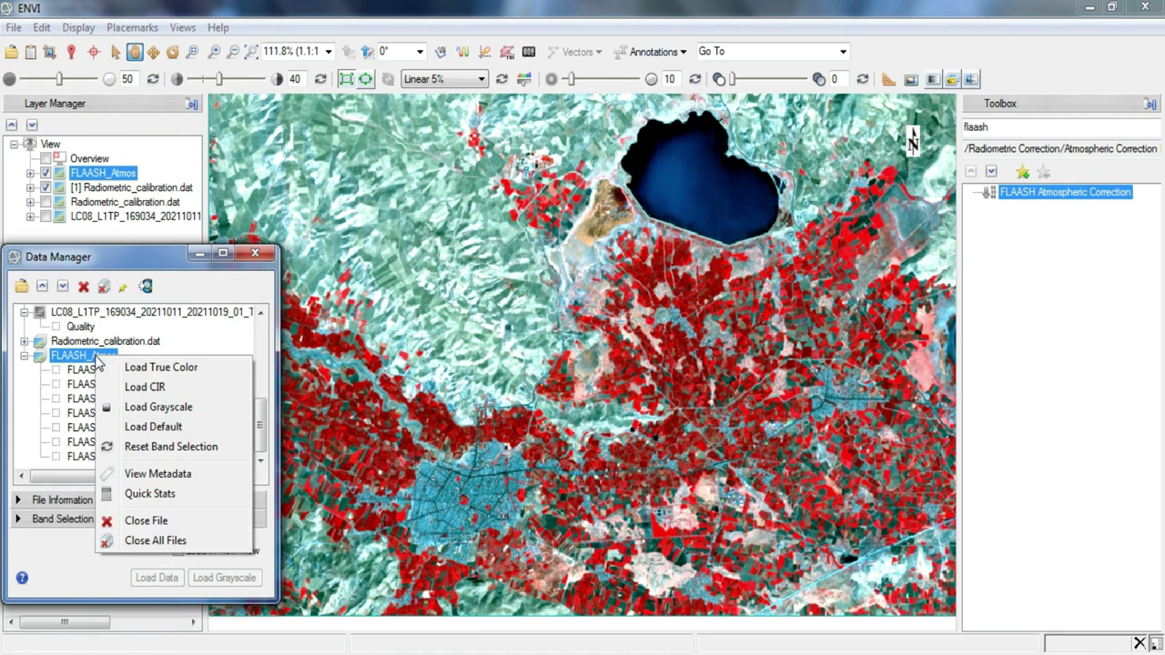
pyautogui.click(130, 493)
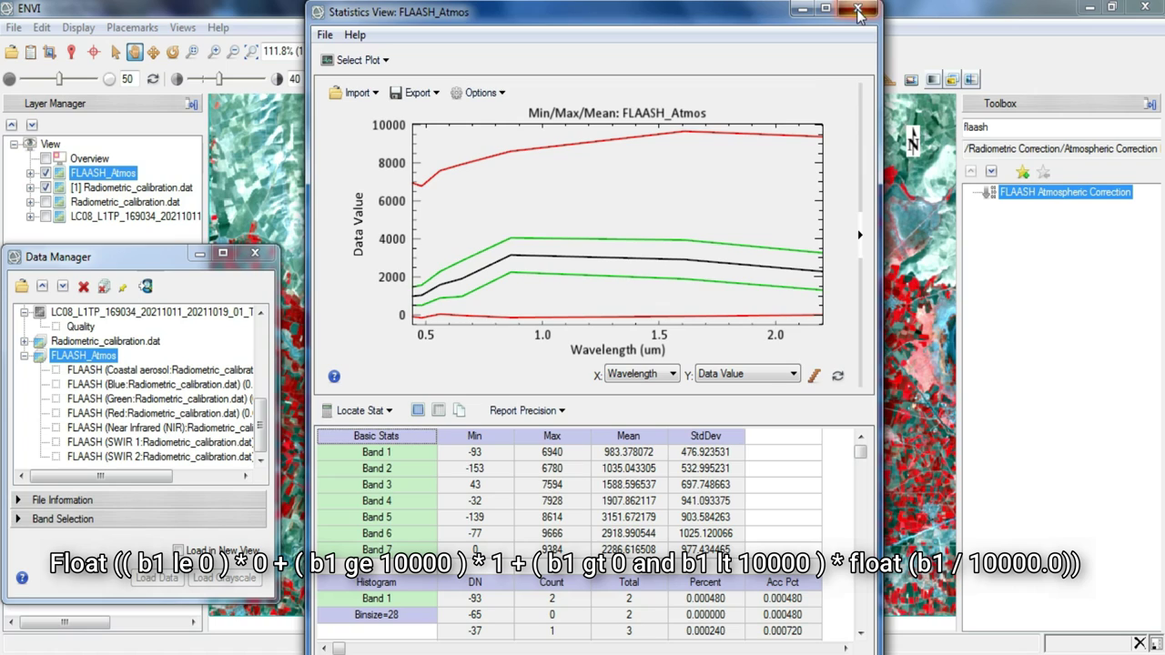
pyautogui.hotkey('alt', 'F4')
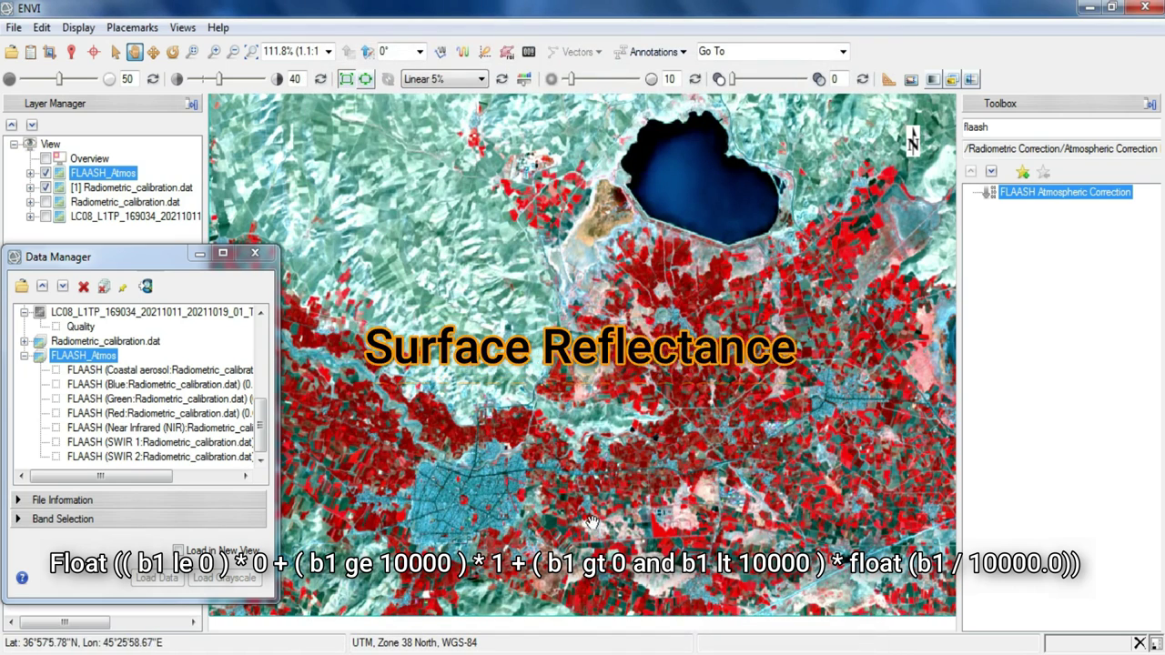
# Add and confirm the Band Math expression float((b1 le 0) *0 + (b1 ge 10000)*1+(b1 gt 0 and b1 lt 10000)*float(b1/10000.0)).
pyautogui.doubleClick(1002, 128)
pyautogui.write('b')
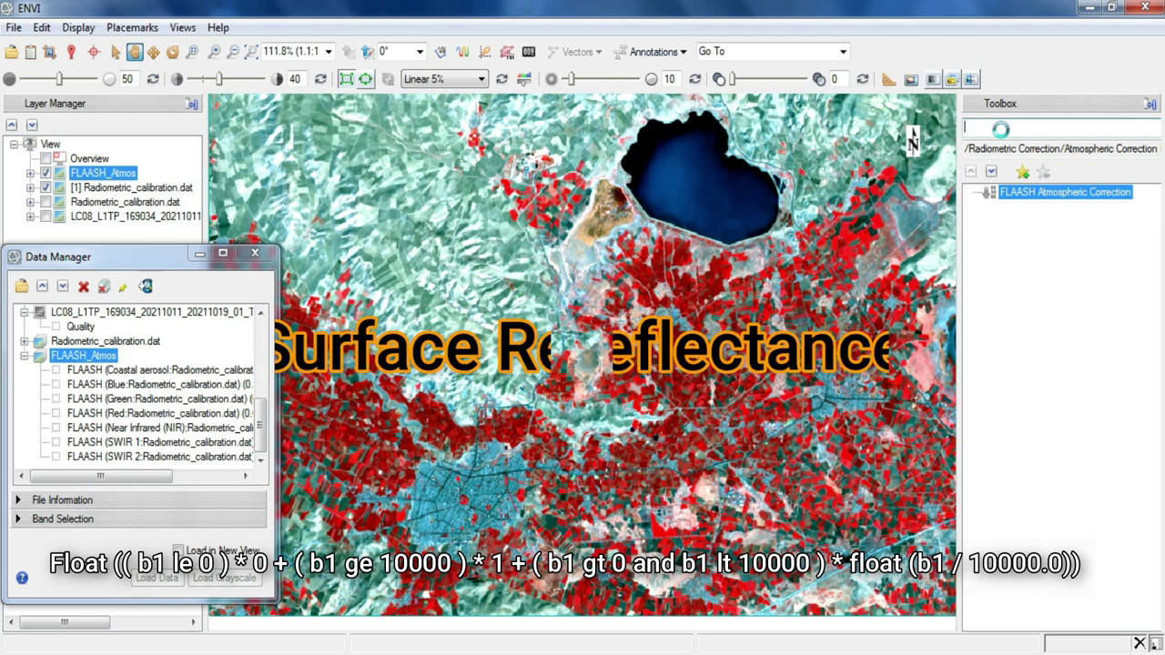
pyautogui.write('and')
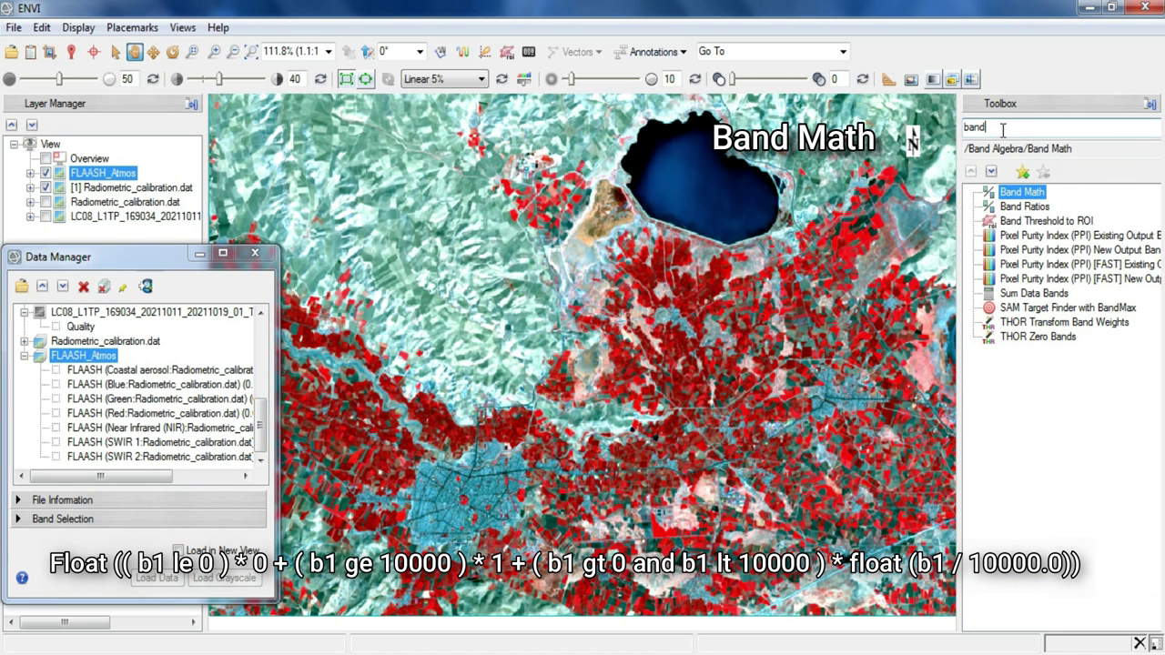
pyautogui.doubleClick(1019, 194)
pyautogui.moveTo(577, 262); pyautogui.dragTo(615, 182)
pyautogui.click(504, 350)
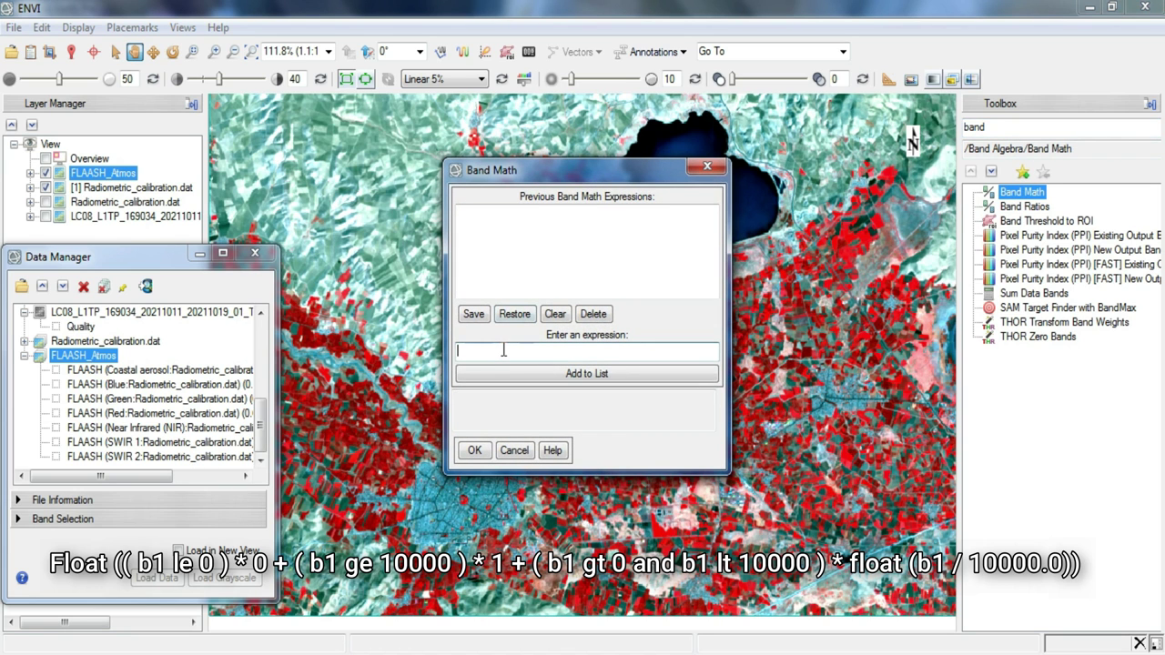
pyautogui.write('float((b1 le 0) *0 + (b1 ge')
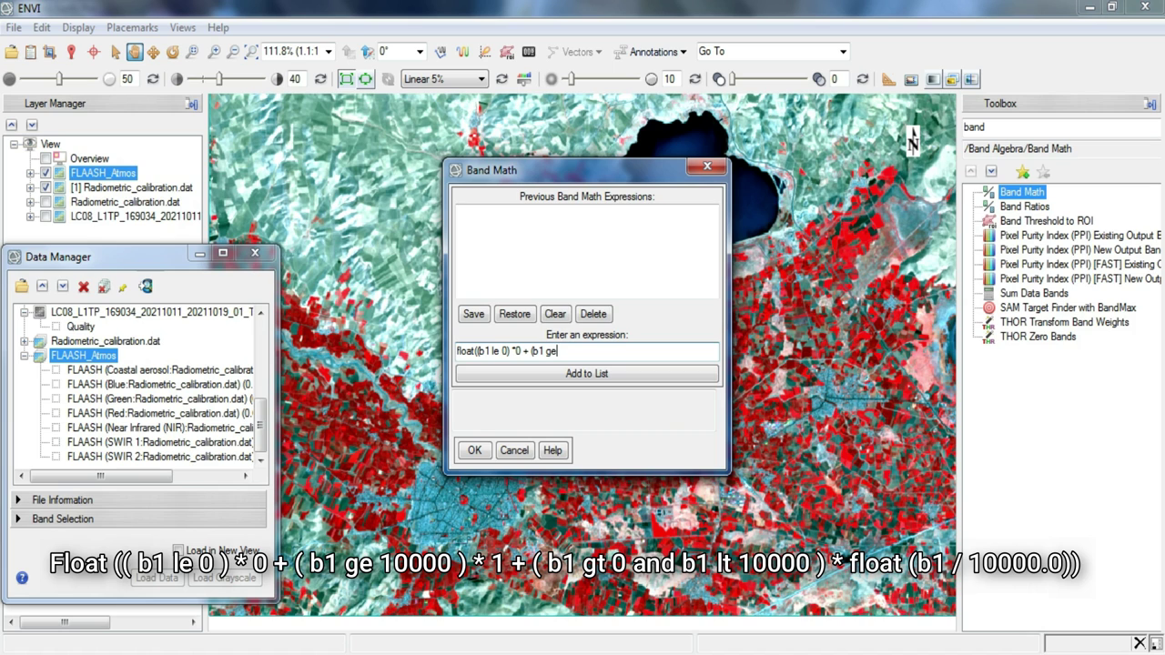
pyautogui.write(' 10000)*1+(b1 gt 0 and b1')
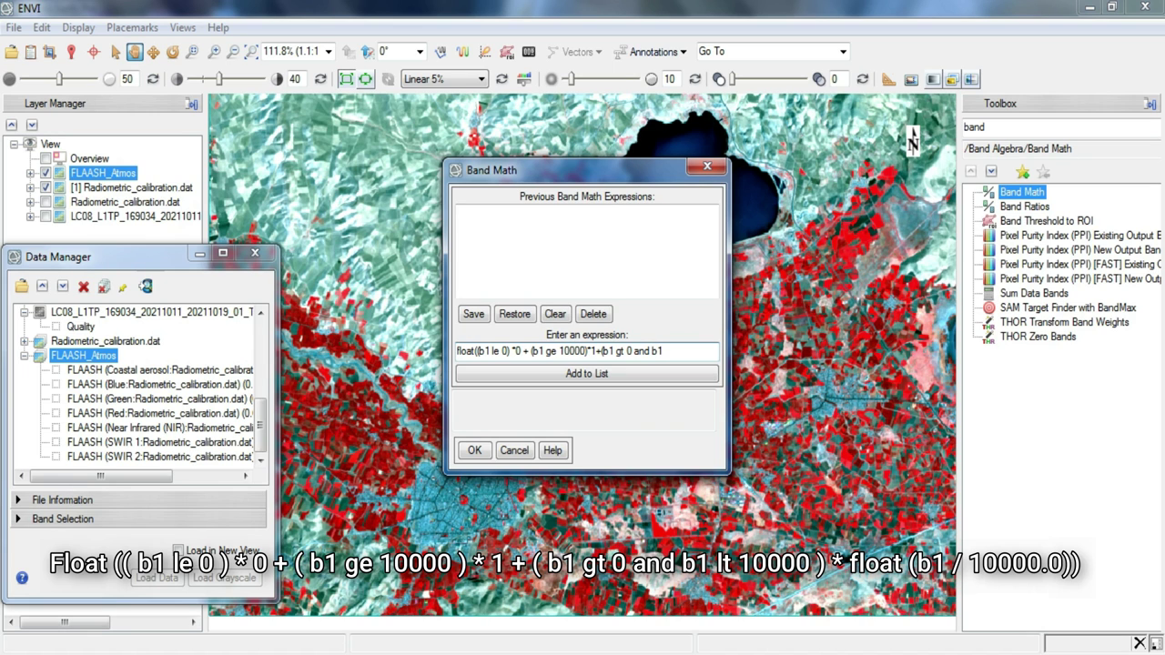
pyautogui.write(' lt 10000)*float')
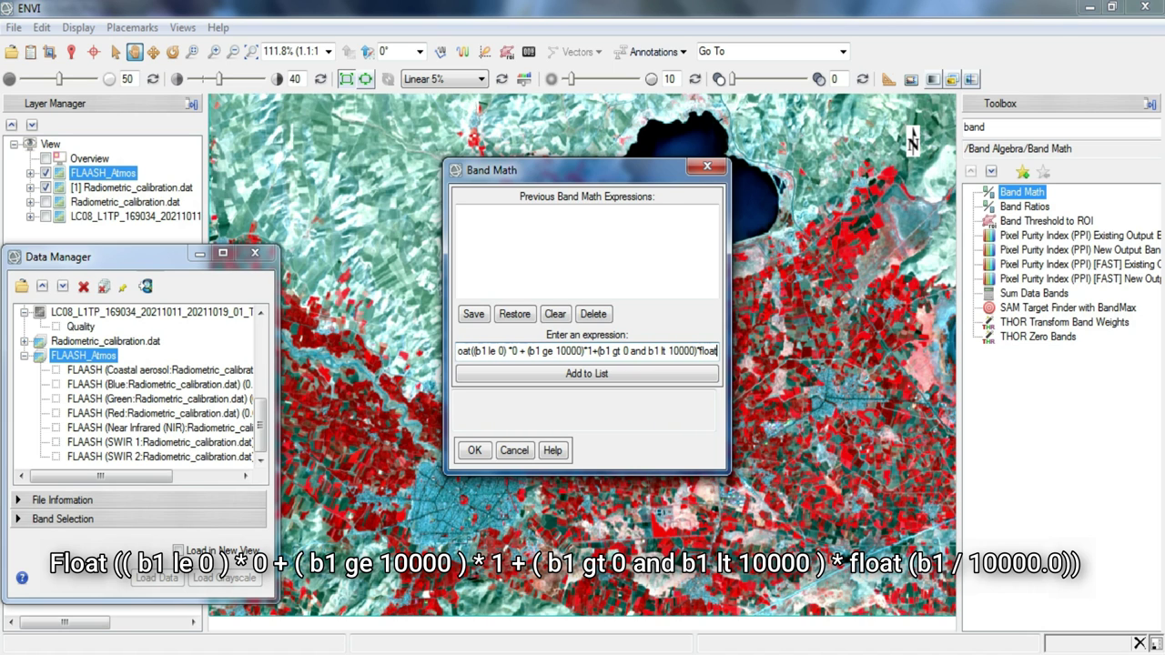
pyautogui.write('(b1')
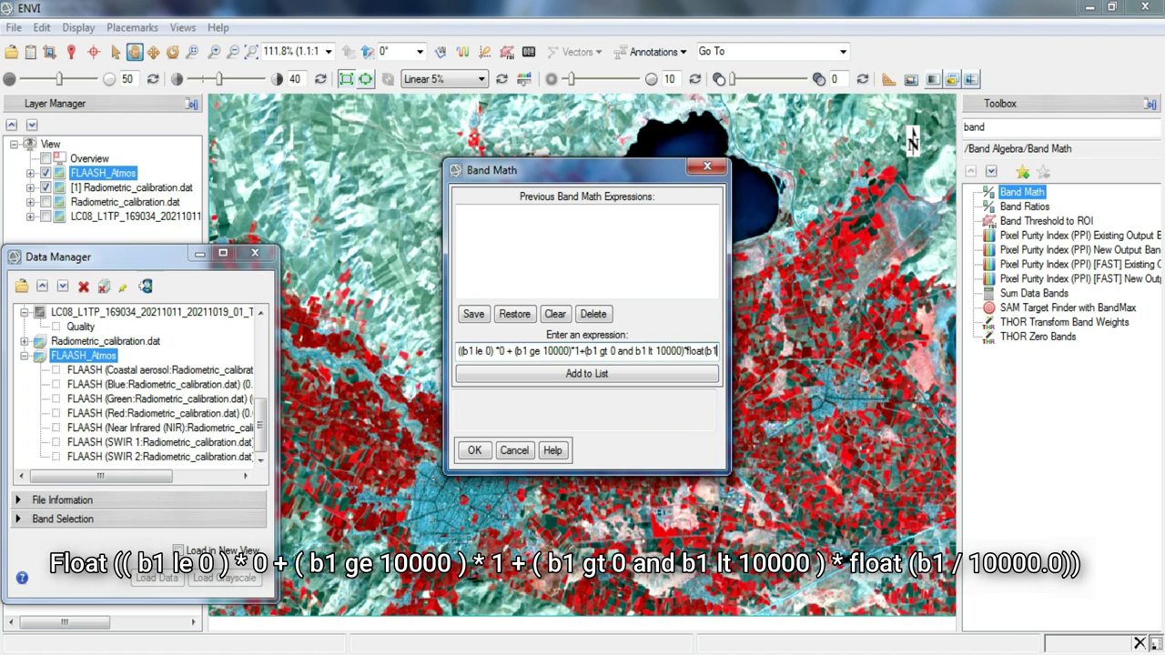
pyautogui.write('/1000')
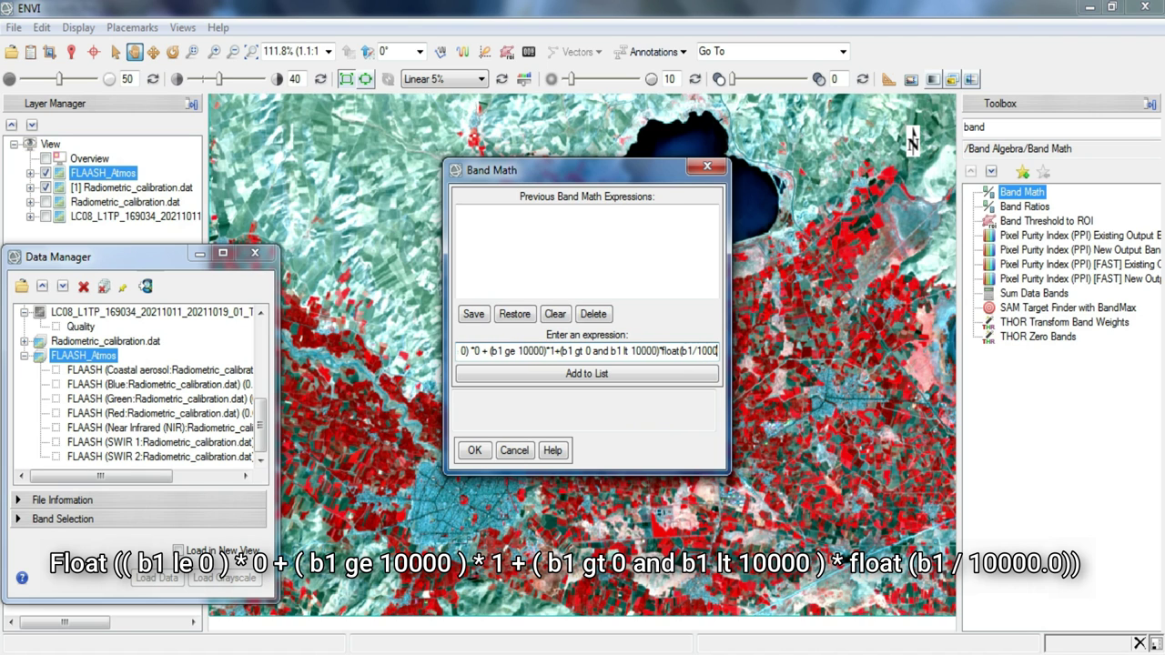
pyautogui.write('0')
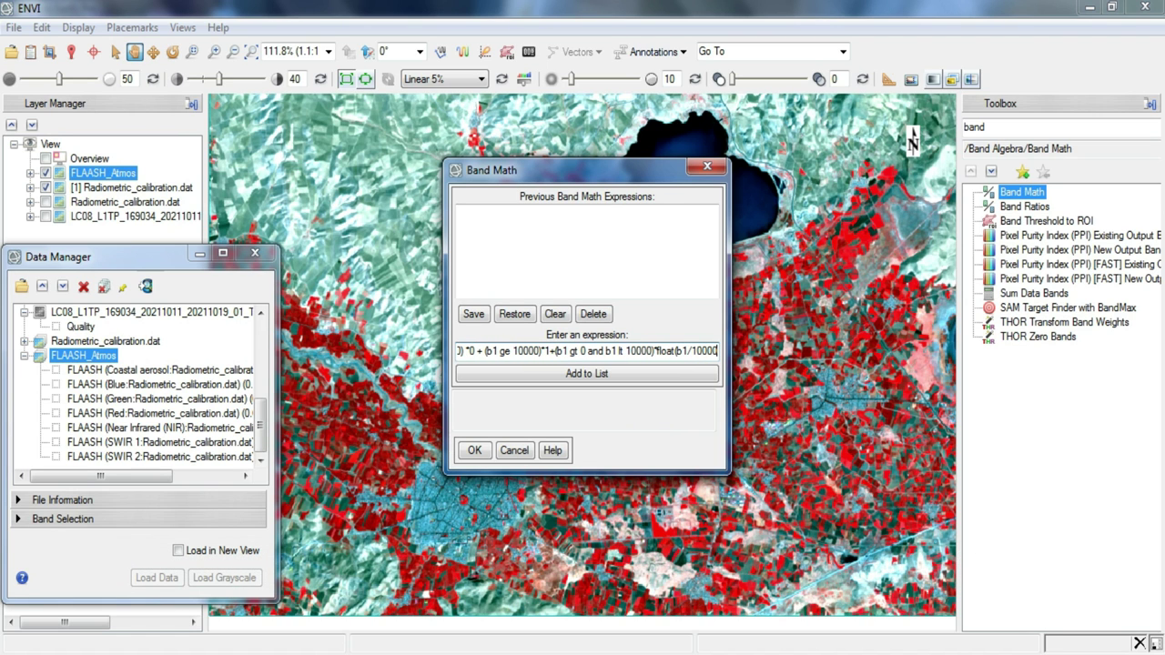
pyautogui.write('.0')
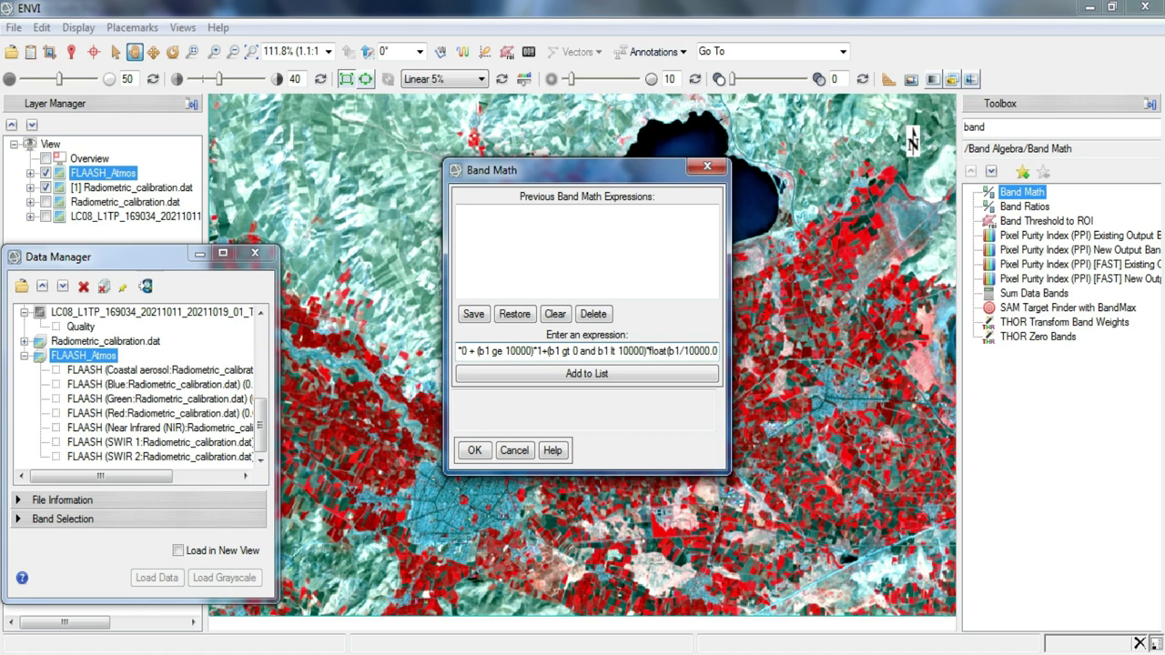
pyautogui.write(')')
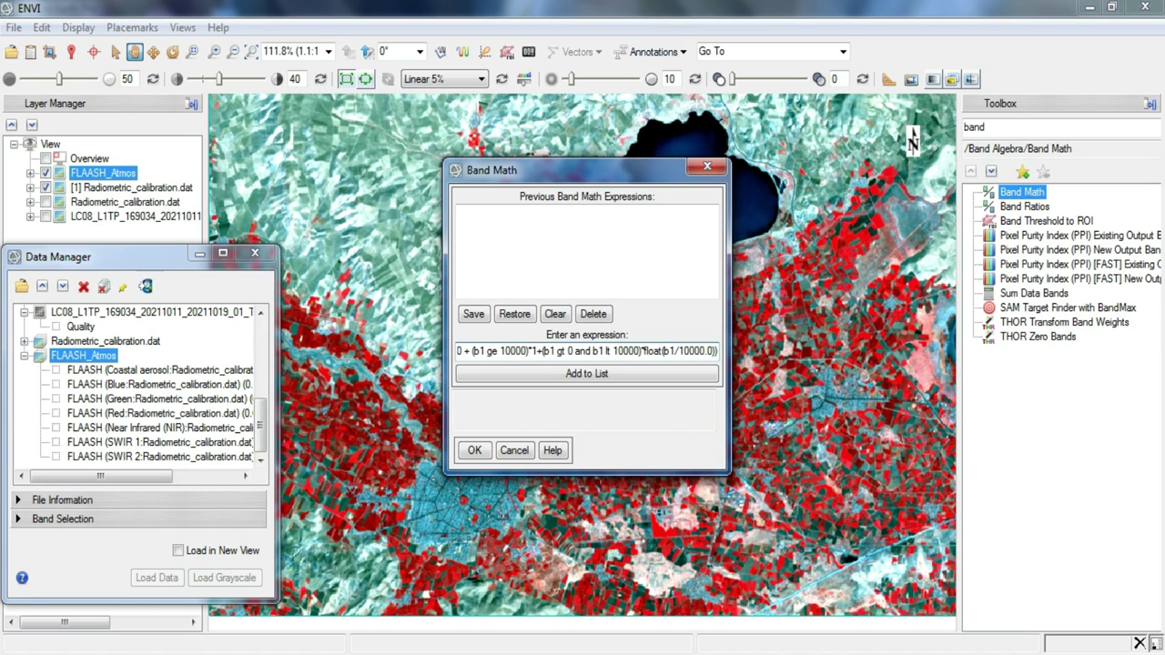
pyautogui.click(516, 377)
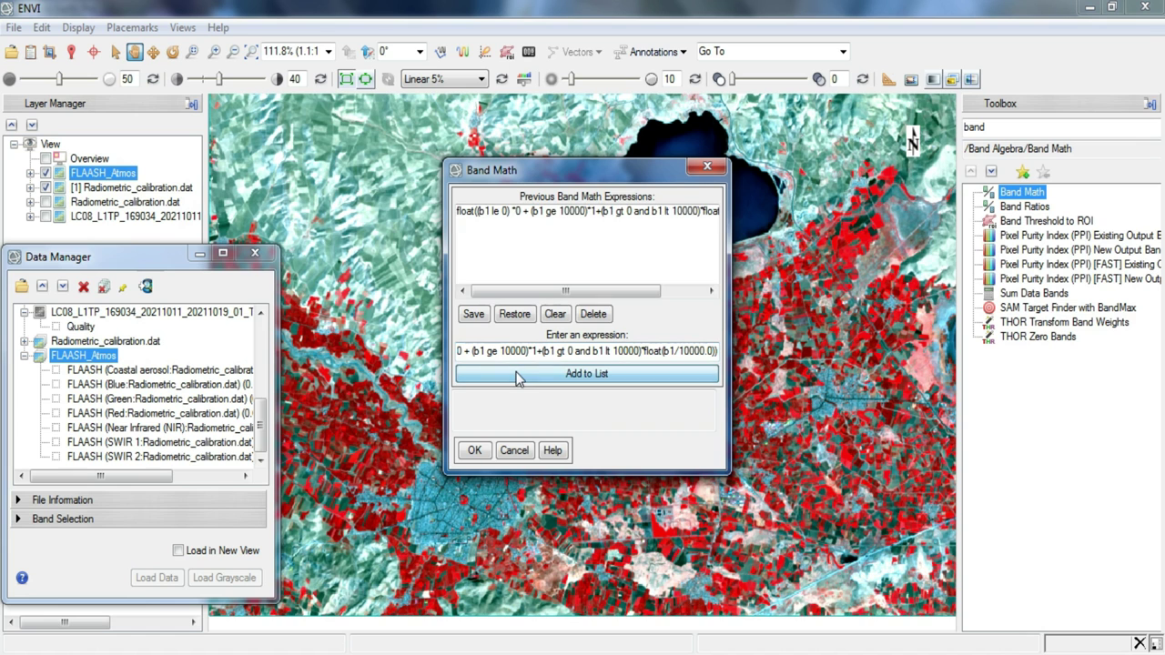
pyautogui.click(476, 452)
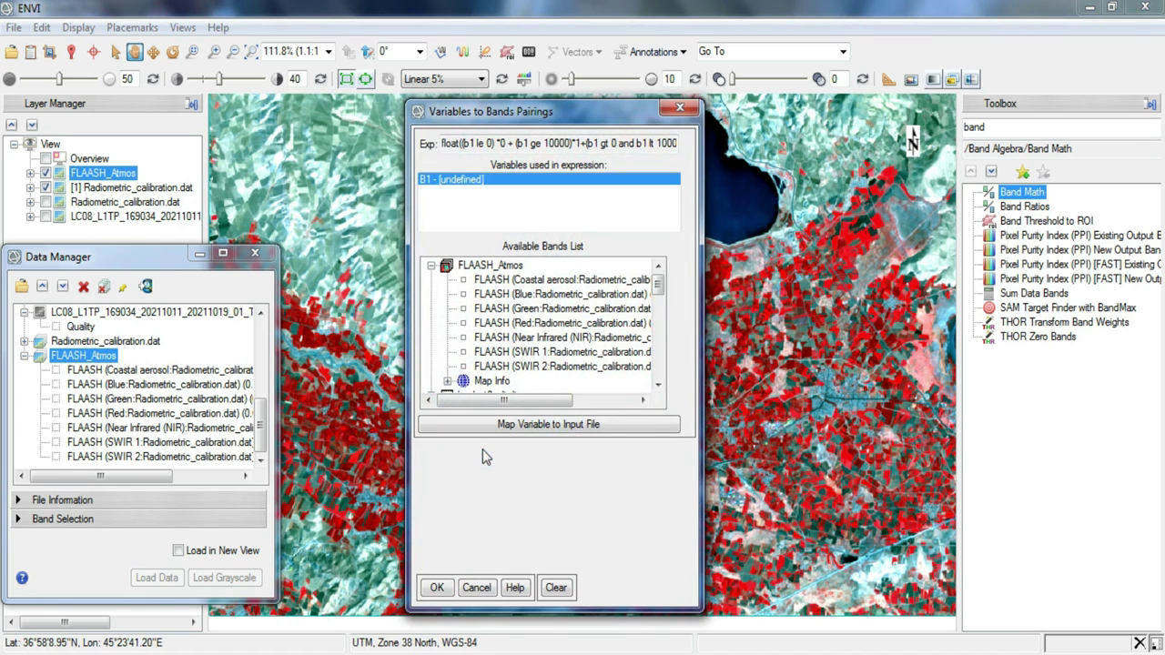
# Map variable B1 to the whole FLAASH_Atmos file and run the Band Math, saving the output as SurfaceReflectance in the Out folder.
pyautogui.click(587, 428)
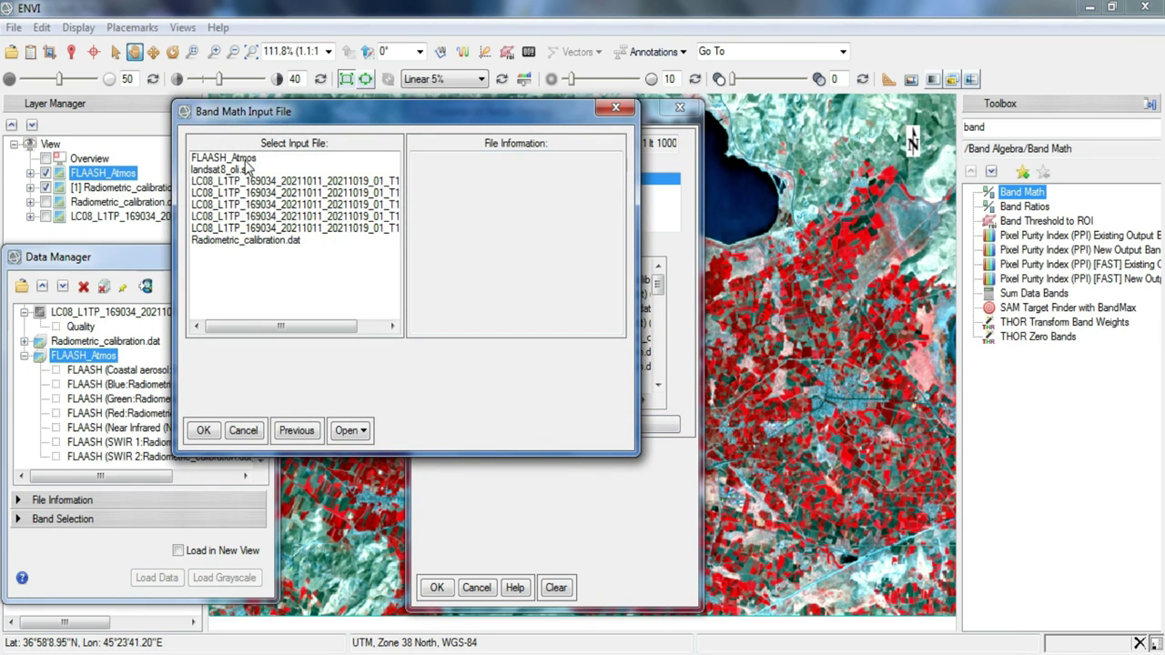
pyautogui.click(238, 159)
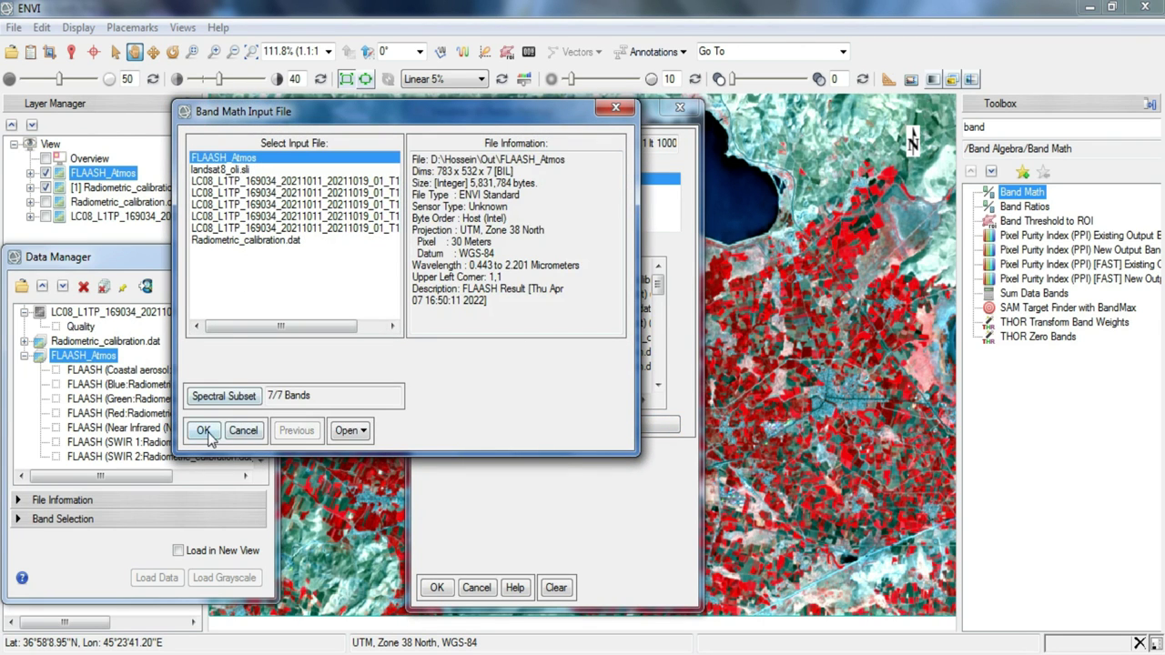
pyautogui.click(204, 430)
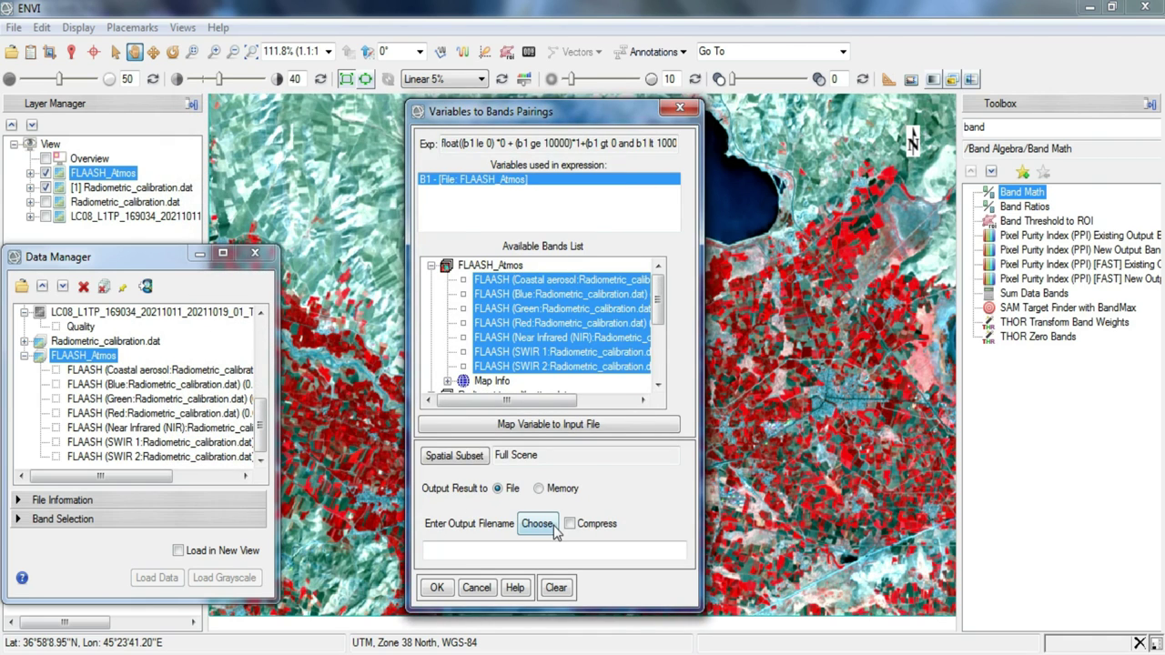
pyautogui.click(553, 525)
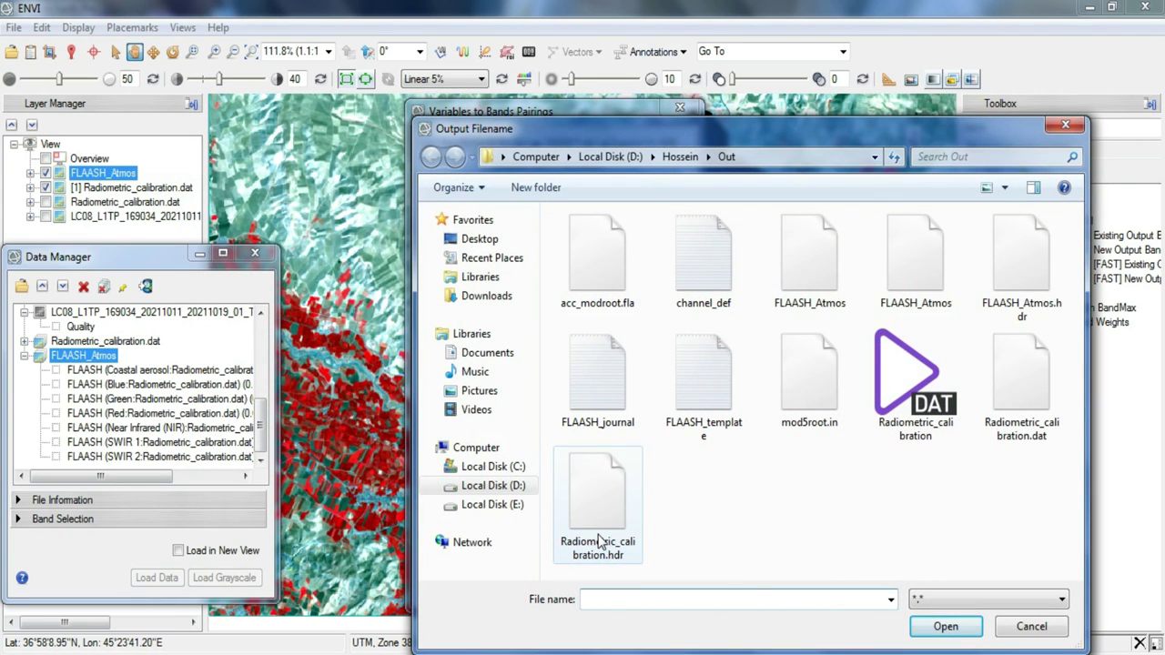
pyautogui.write('Surface')
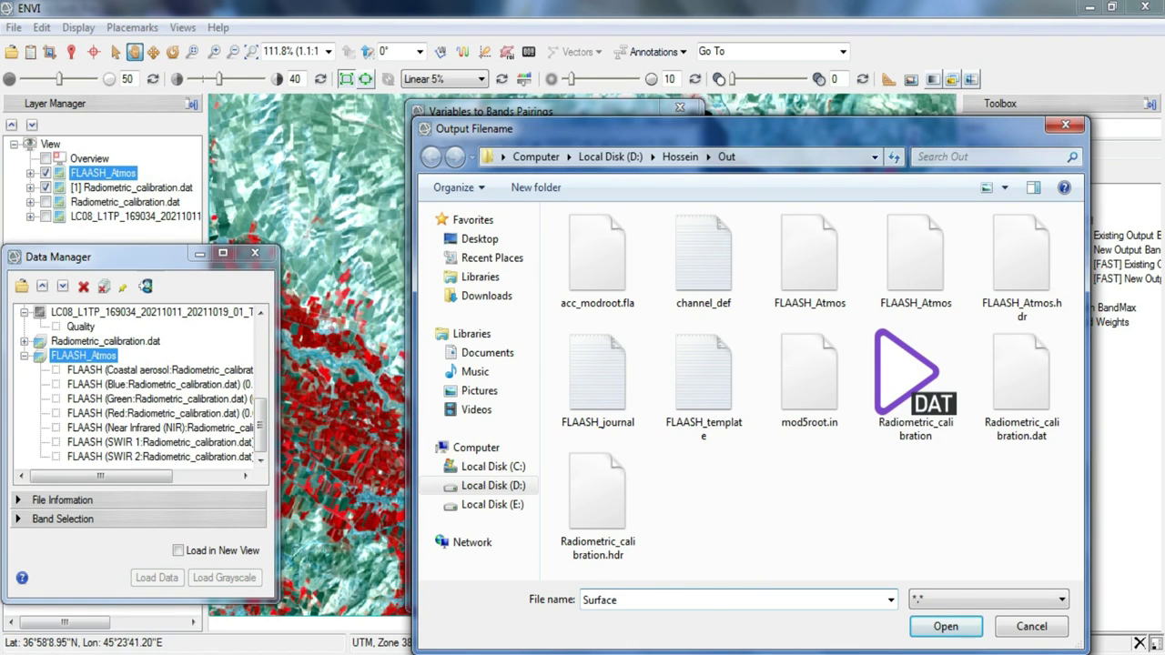
pyautogui.write('Reflectance')
pyautogui.press('Return')
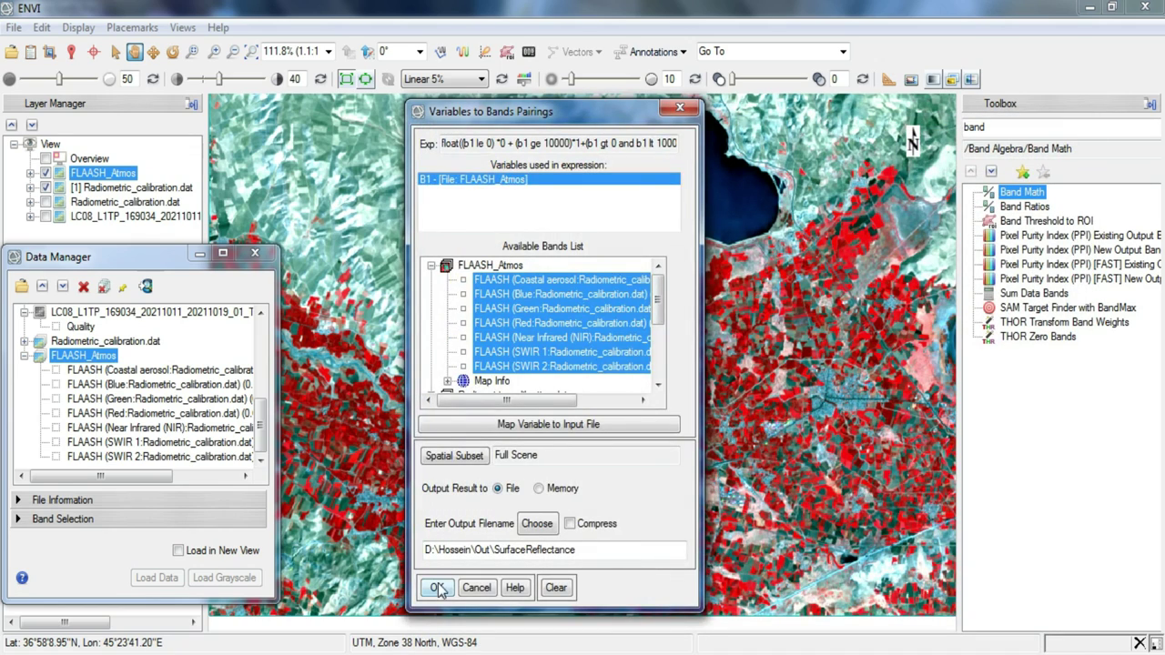
pyautogui.click(437, 588)
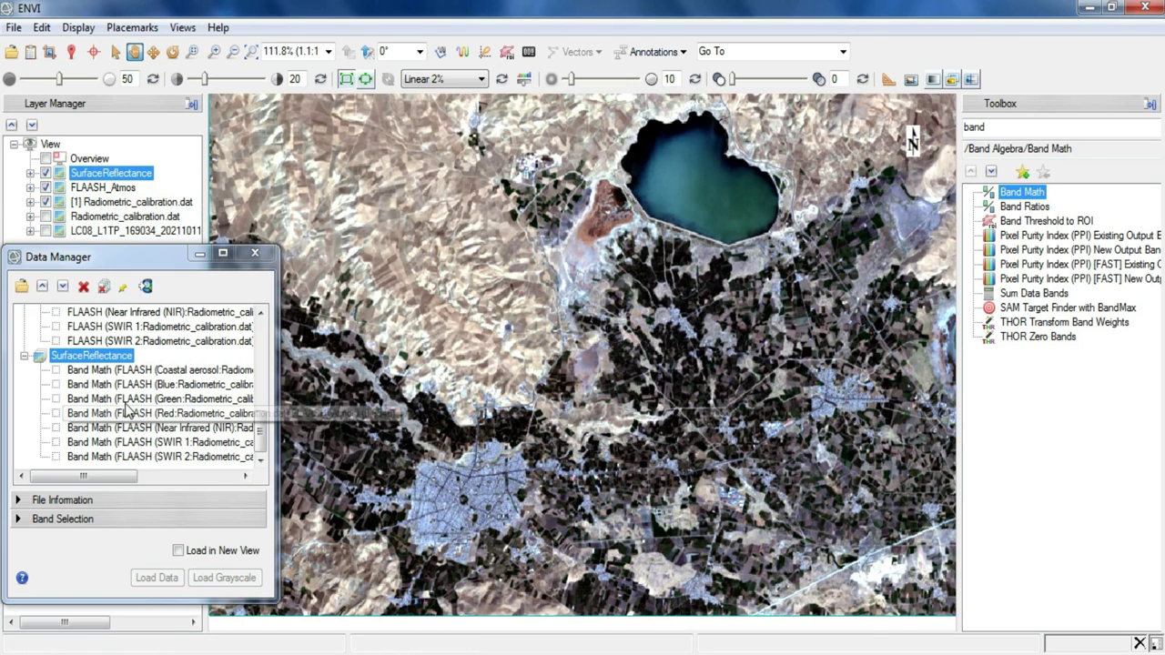
# Compute quick statistics for SurfaceReflectance, examine the minimum, maximum and mean values per band, and close the statistics view.
pyautogui.rightClick(104, 360)
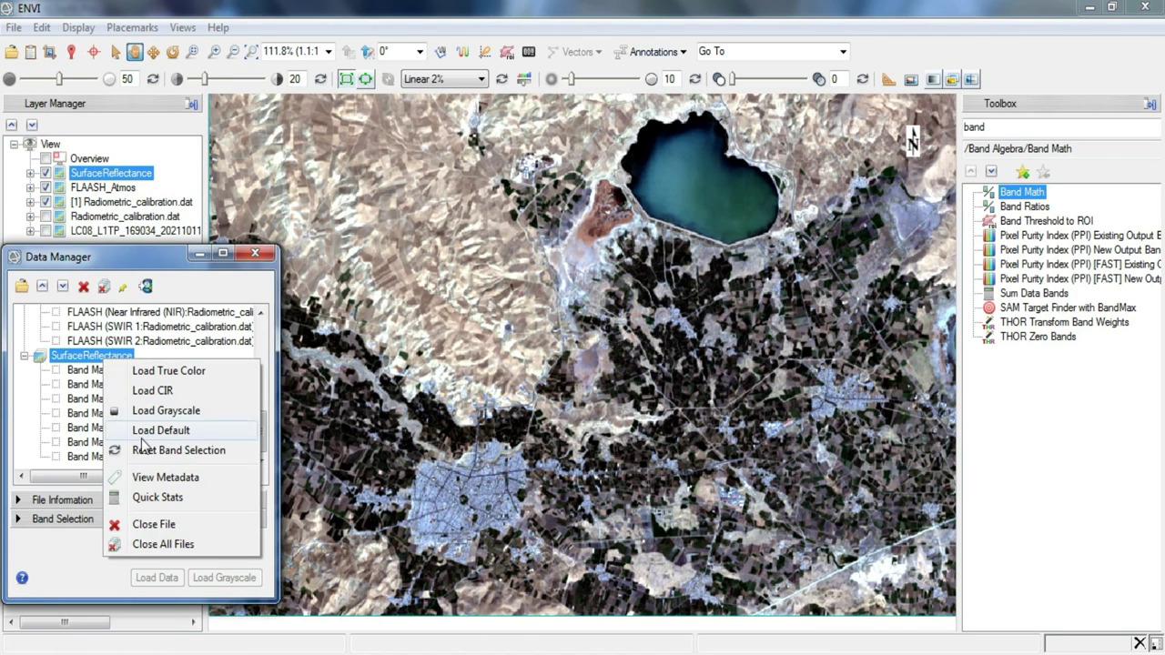
pyautogui.click(157, 494)
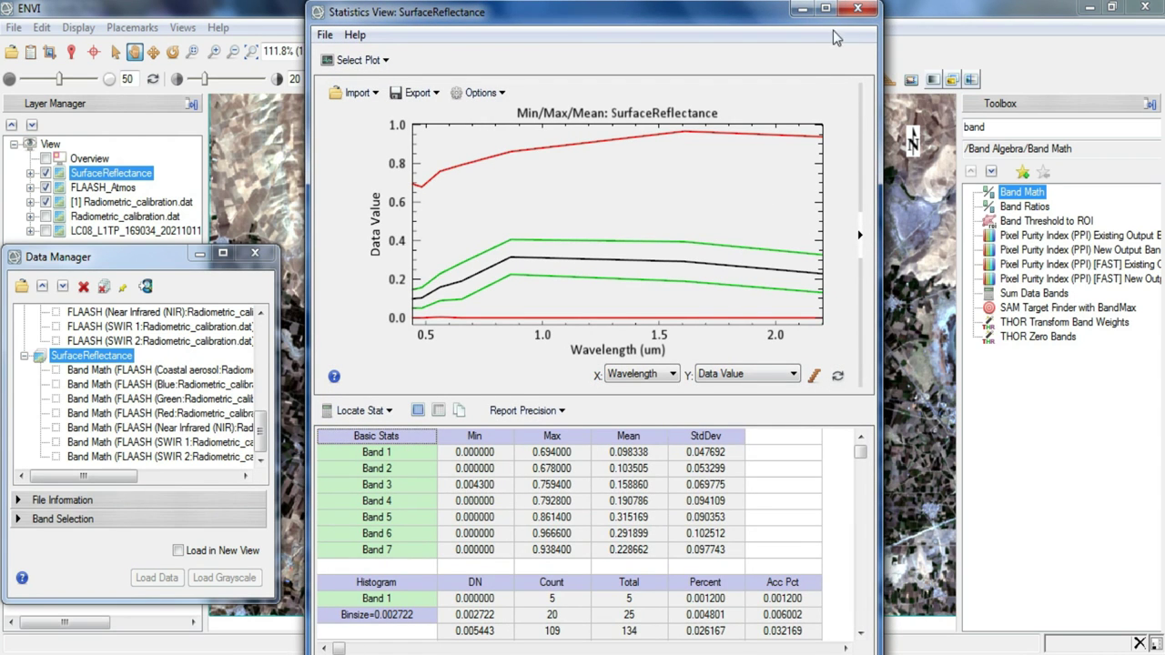
pyautogui.click(859, 11)
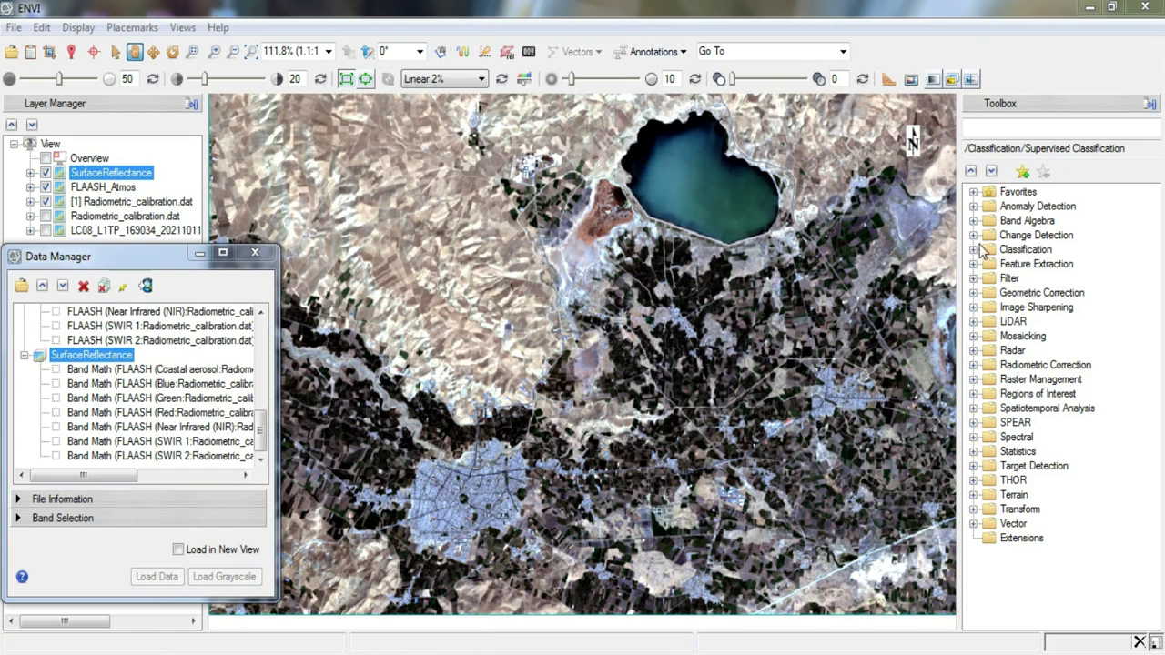
# Start Radiometric Calibration with the MTL_Thermal file as input, spatially subset to the extent of the SurfaceReflectance raster.
pyautogui.click(976, 129)
pyautogui.write('radiometr')
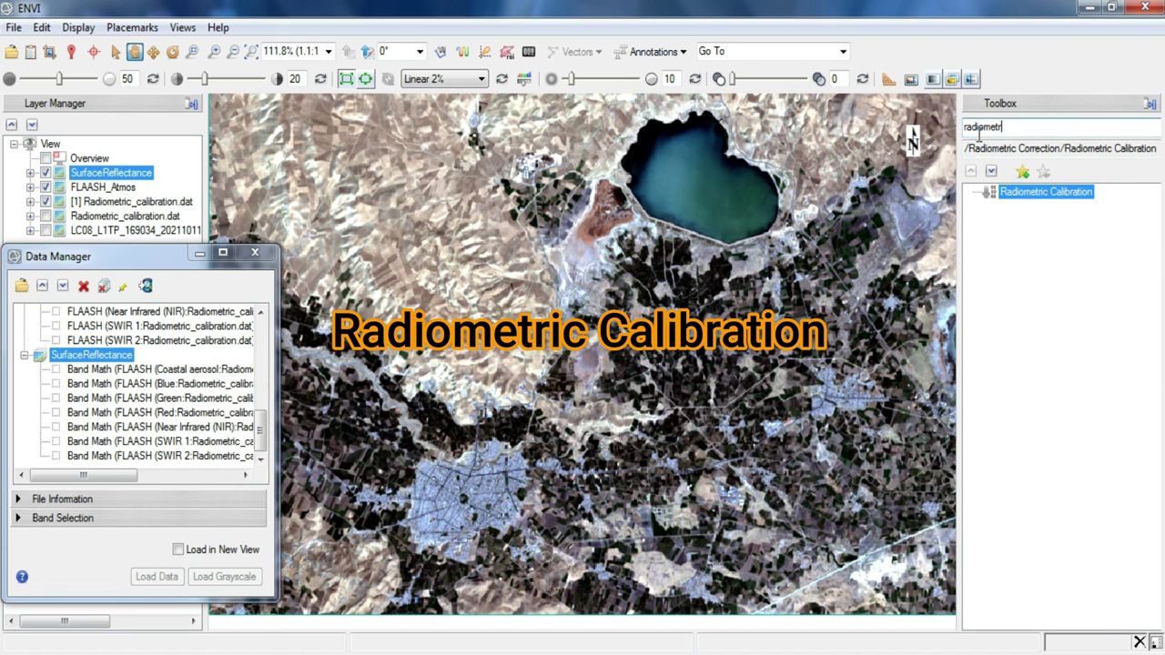
pyautogui.doubleClick(1046, 192)
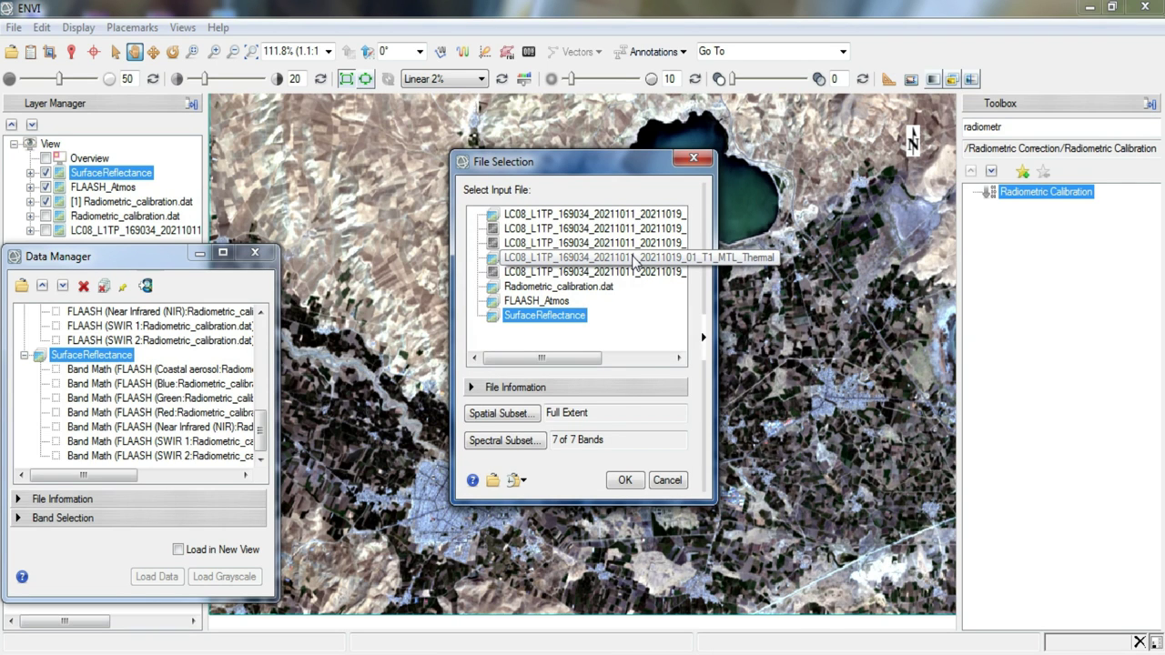
pyautogui.click(634, 259)
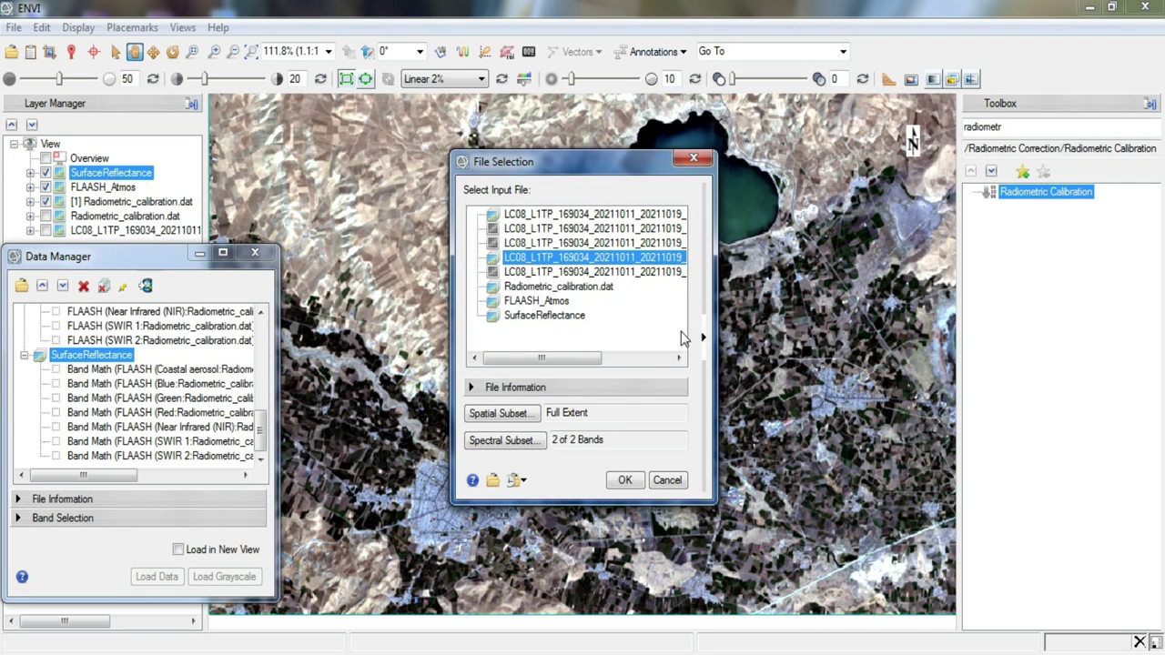
pyautogui.click(703, 337)
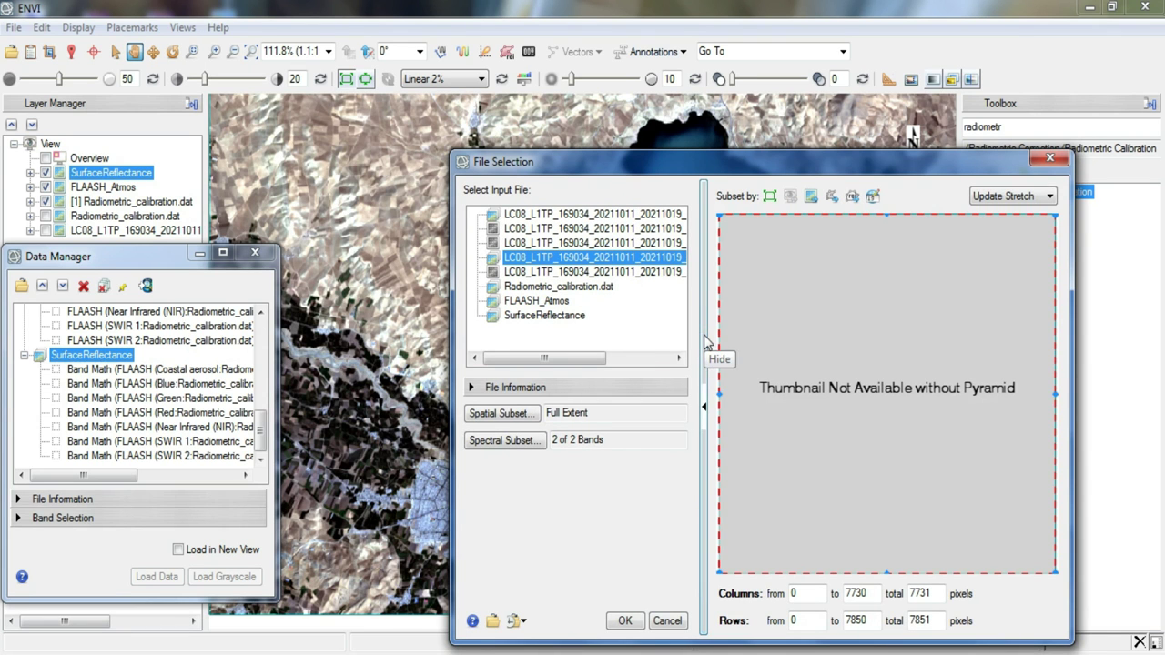
pyautogui.click(813, 200)
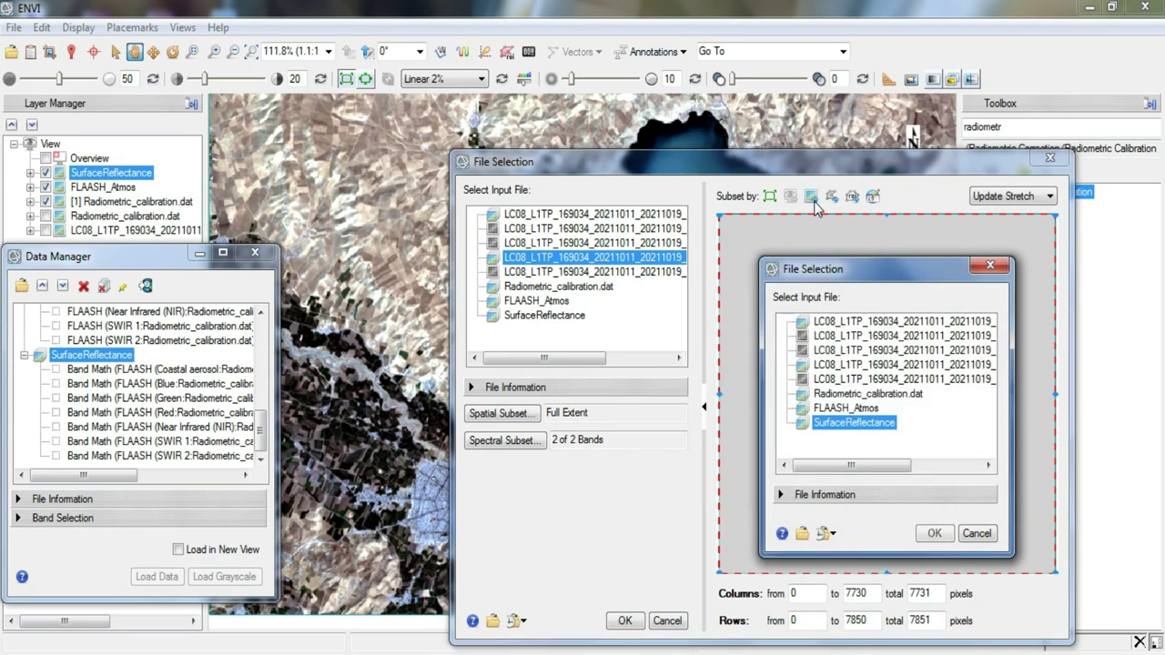
pyautogui.click(937, 535)
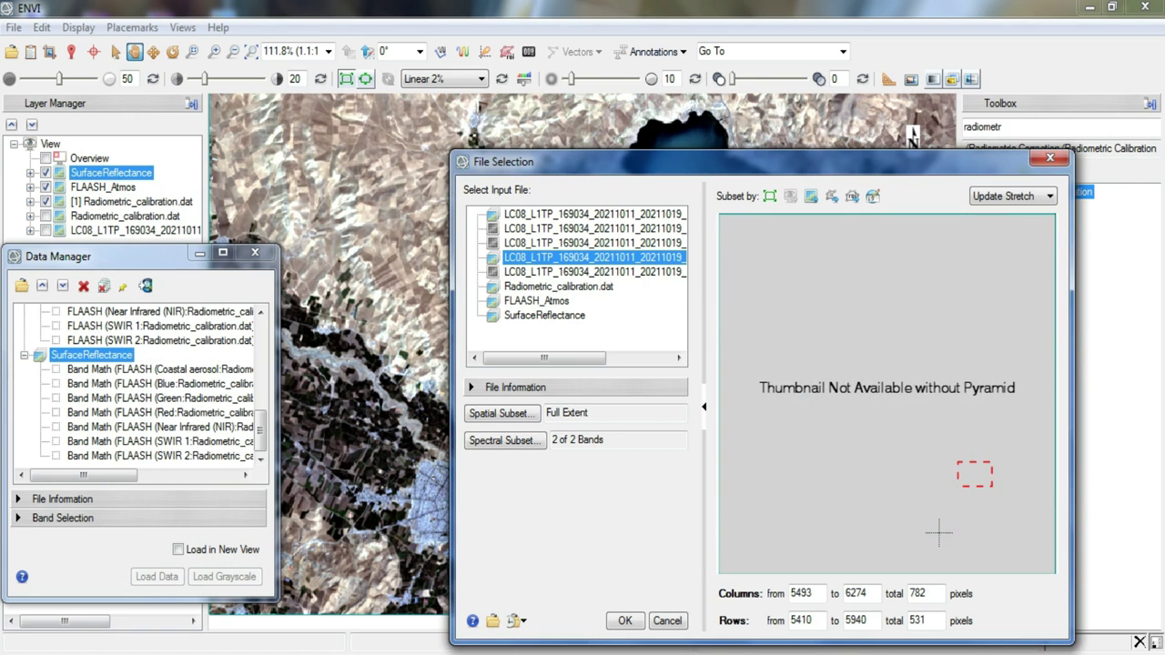
pyautogui.click(626, 621)
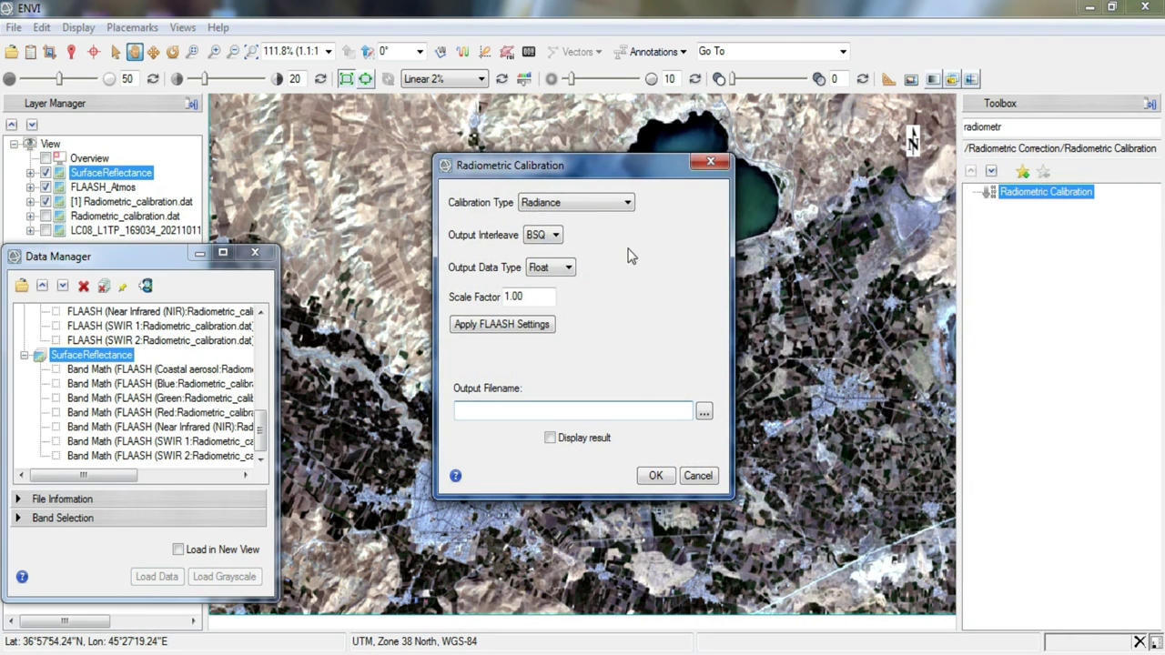
# Calibrate the thermal bands with calibration type Radiance and save the output as Radiance_Thermal in the Out folder.
pyautogui.click(571, 204)
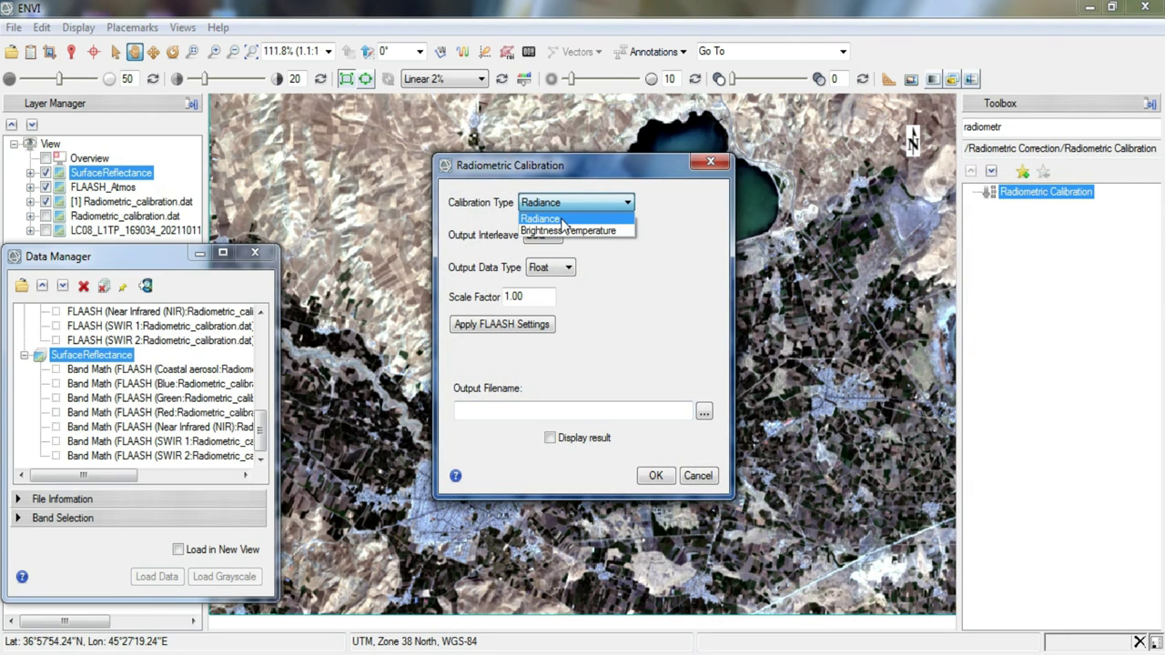
pyautogui.click(561, 219)
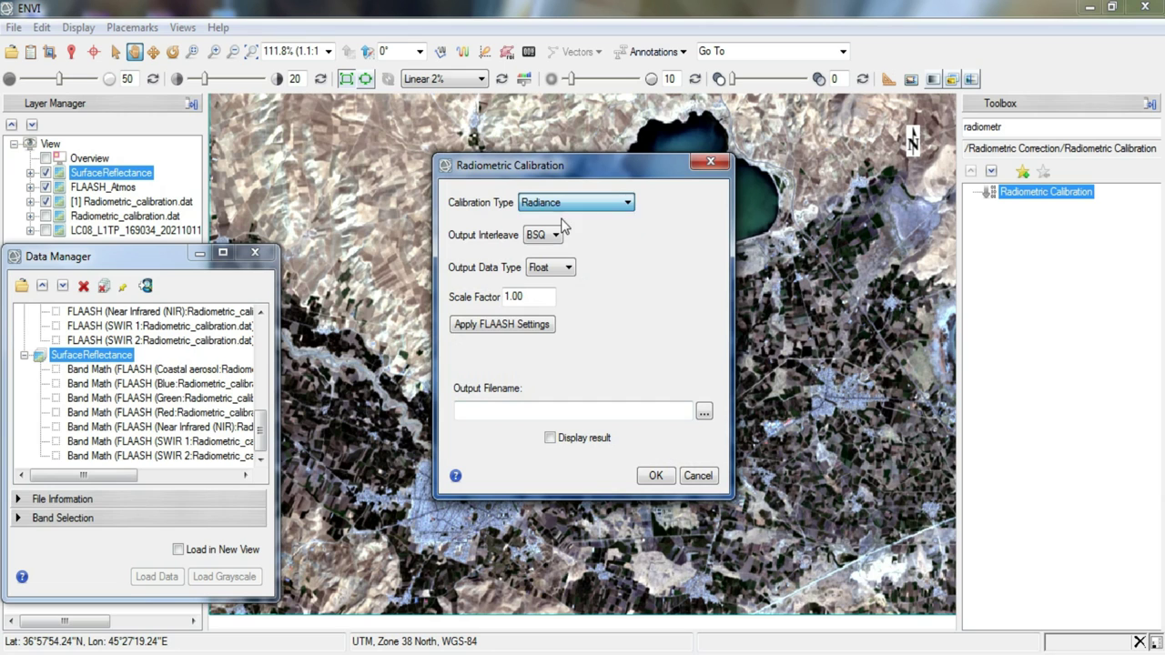
pyautogui.click(705, 414)
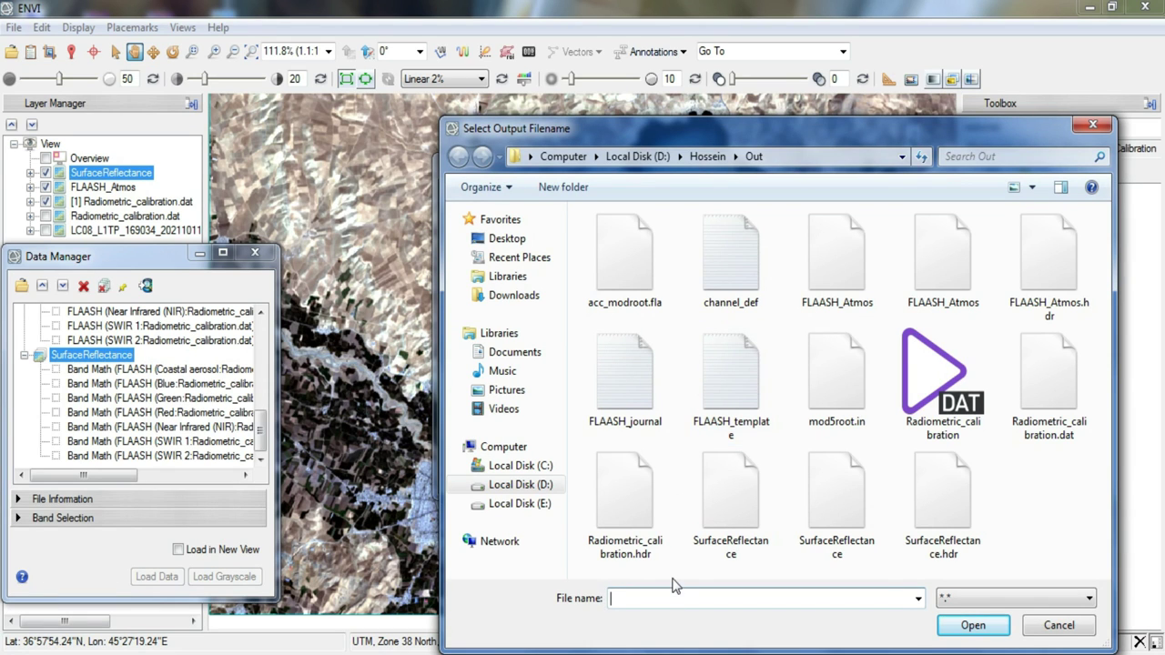
pyautogui.write('Radiance_Thermal')
pyautogui.click(970, 629)
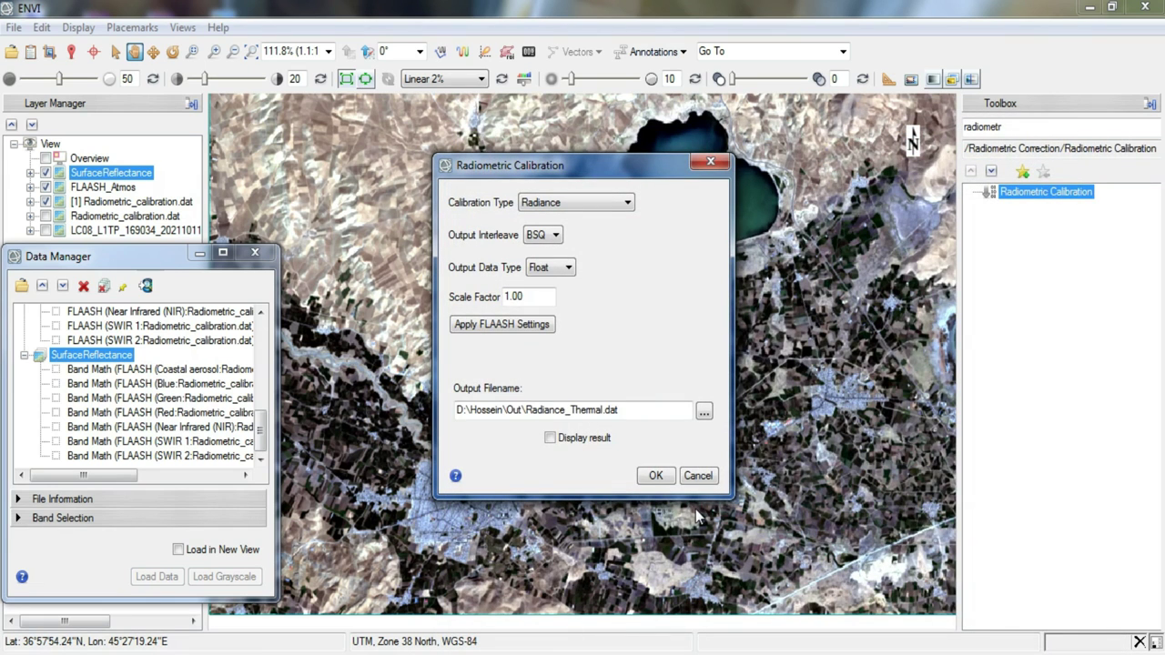
pyautogui.click(656, 475)
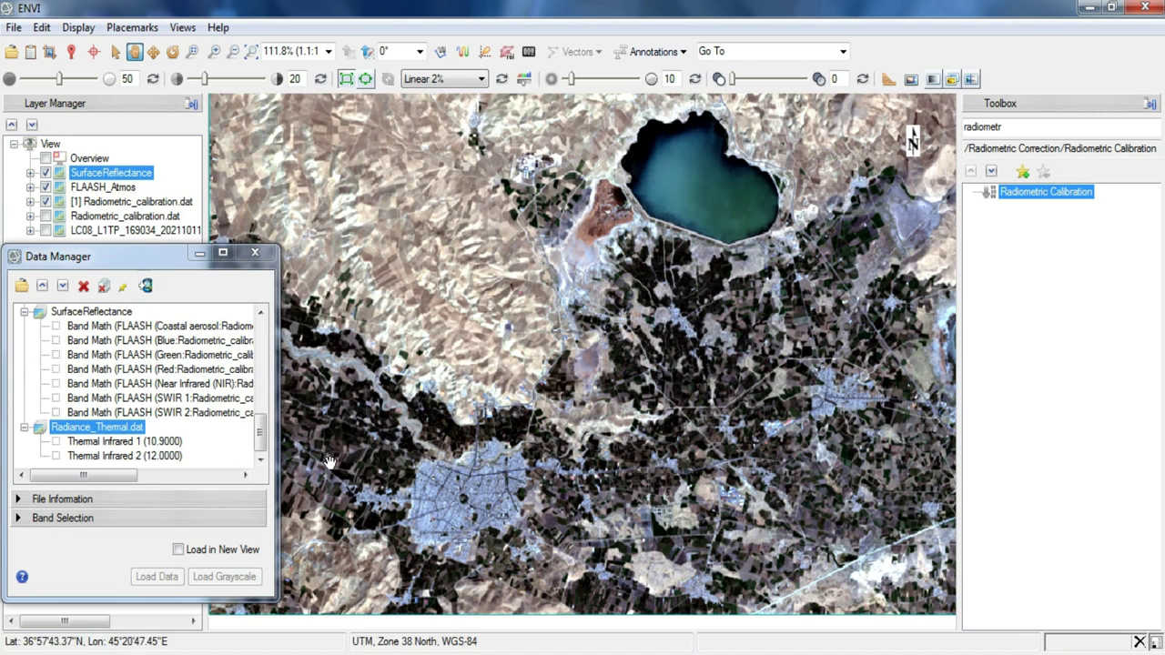
# Display the Thermal Infrared 1 band of Radiance_Thermal.dat in grayscale.
pyautogui.click(62, 443)
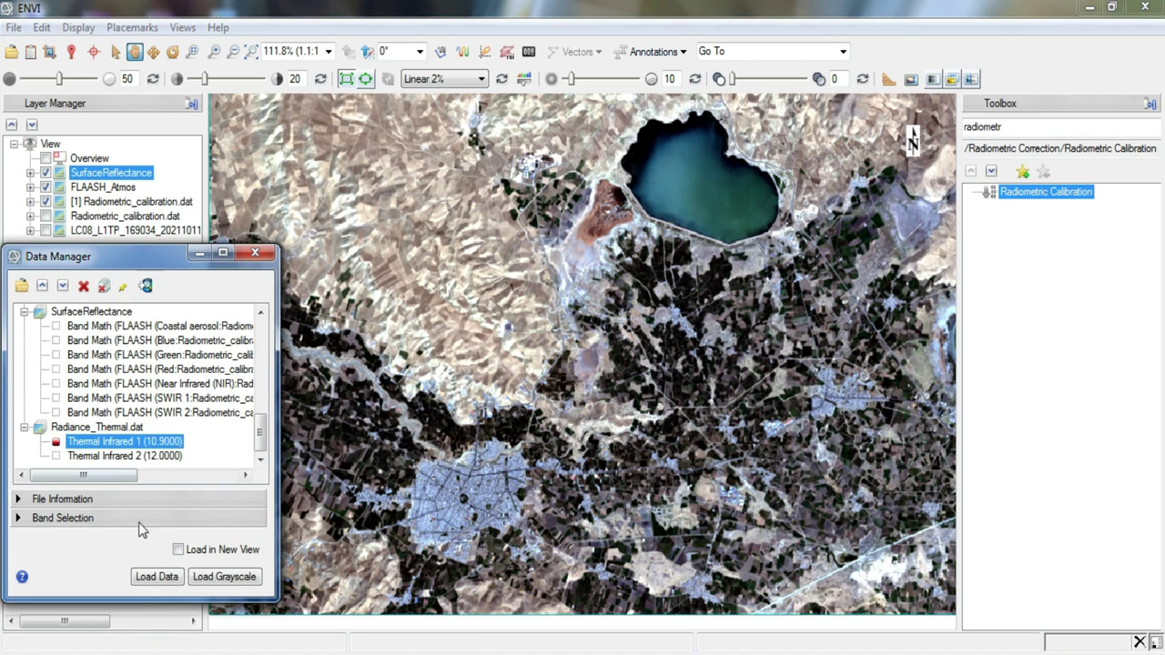
pyautogui.click(224, 576)
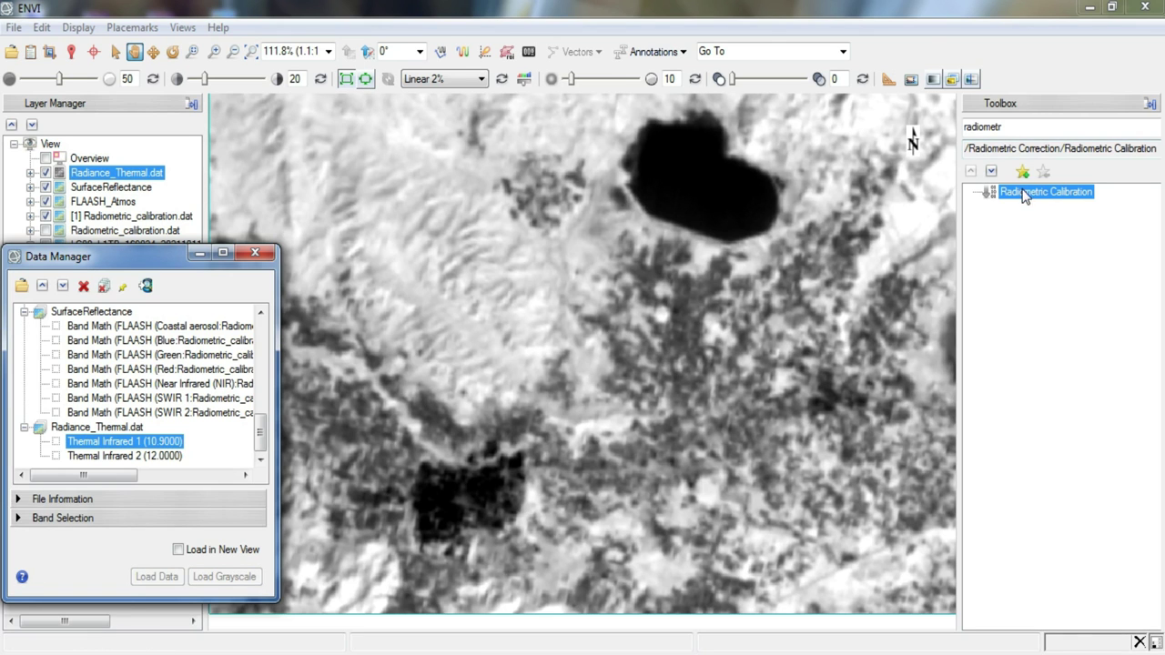
# Start Radiometric Calibration with the MTL_Thermal file as input, spatially subset to the extent of the Radiance_Thermal.dat raster.
pyautogui.doubleClick(1074, 196)
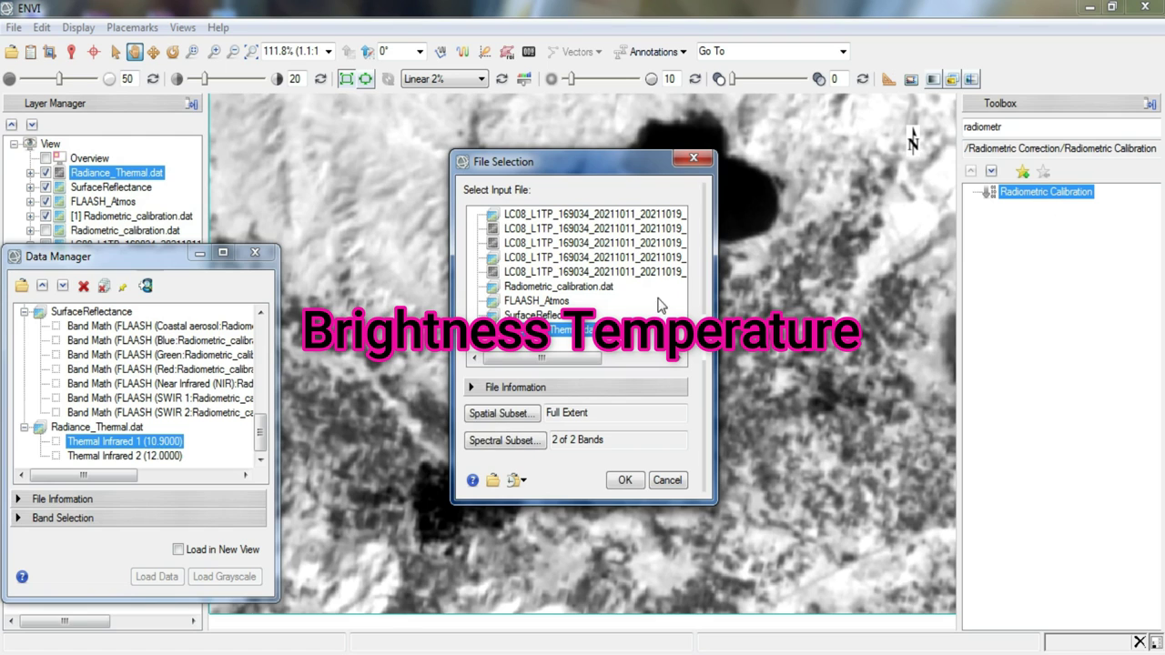
pyautogui.click(624, 258)
pyautogui.click(702, 337)
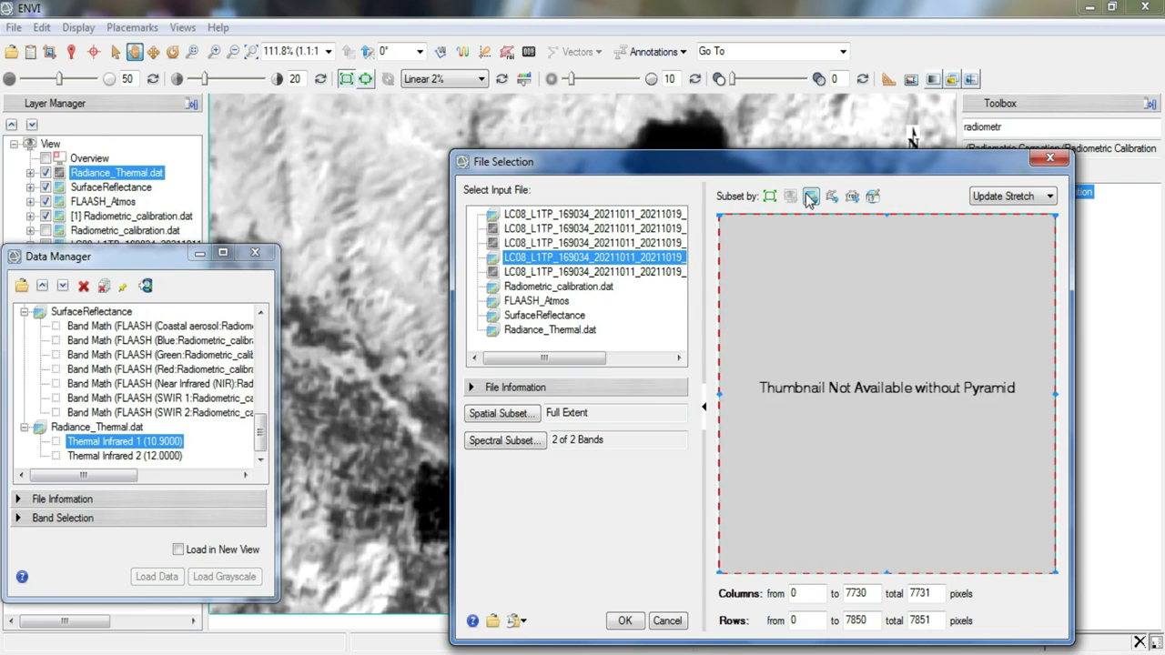
pyautogui.click(810, 197)
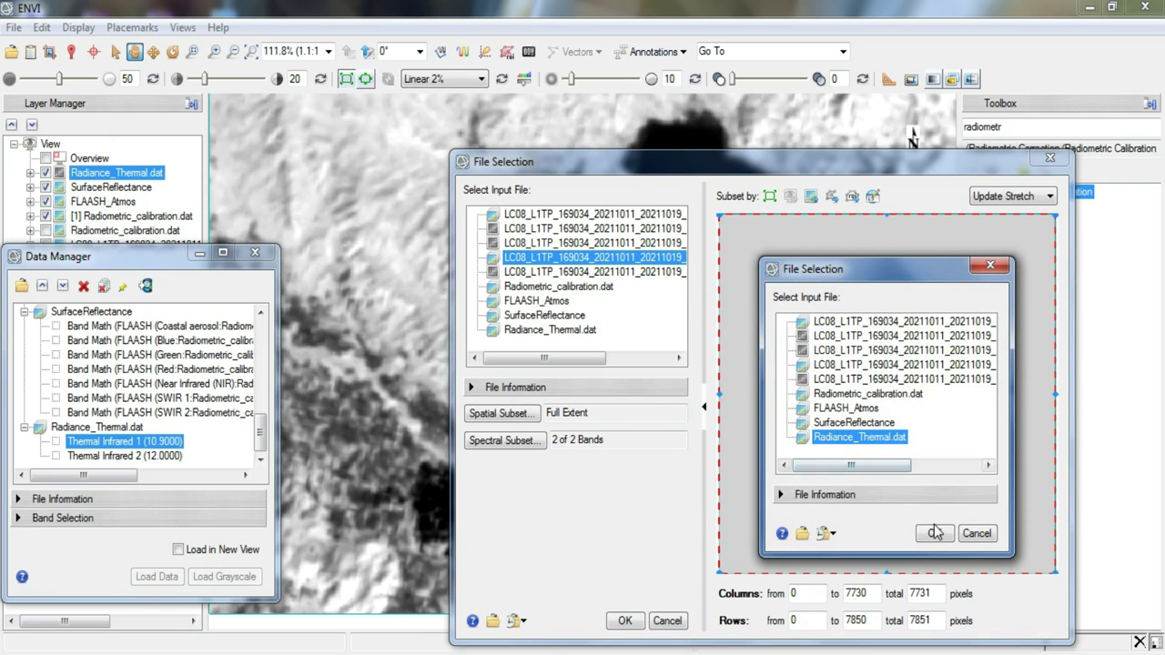
pyautogui.click(933, 531)
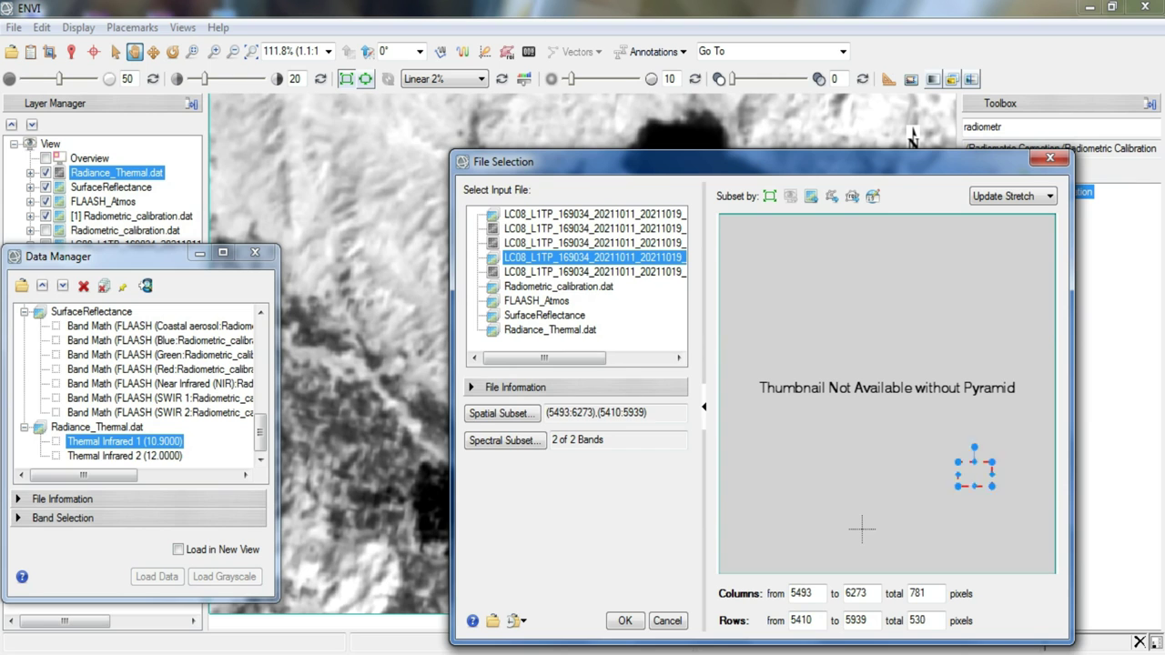
pyautogui.click(624, 619)
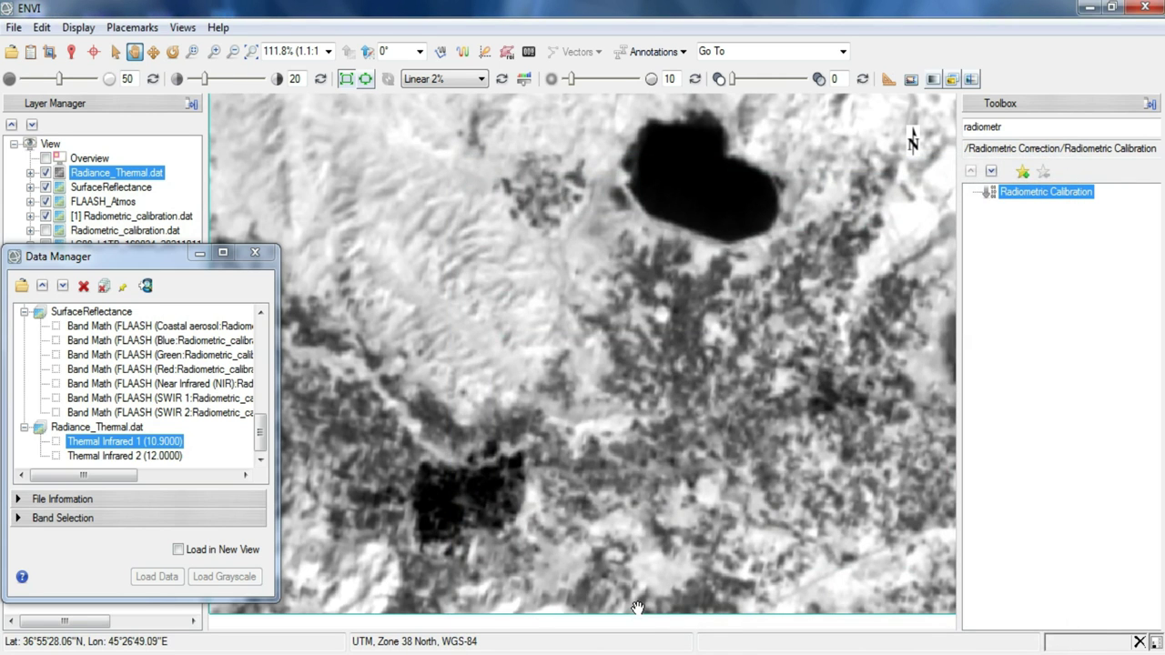
# Calibrate the thermal bands to Brightness Temperature, saving as BT_Thermal in the Out folder, and display its Thermal Infrared 1 band in grayscale.
pyautogui.click(609, 206)
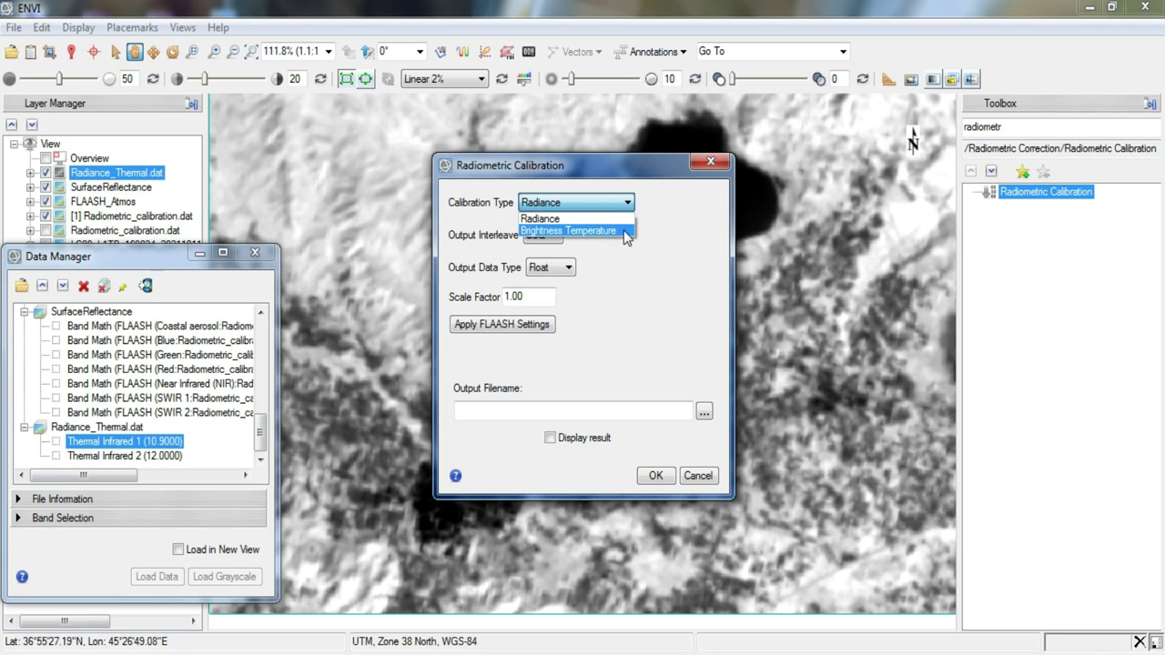
pyautogui.click(583, 231)
pyautogui.click(704, 411)
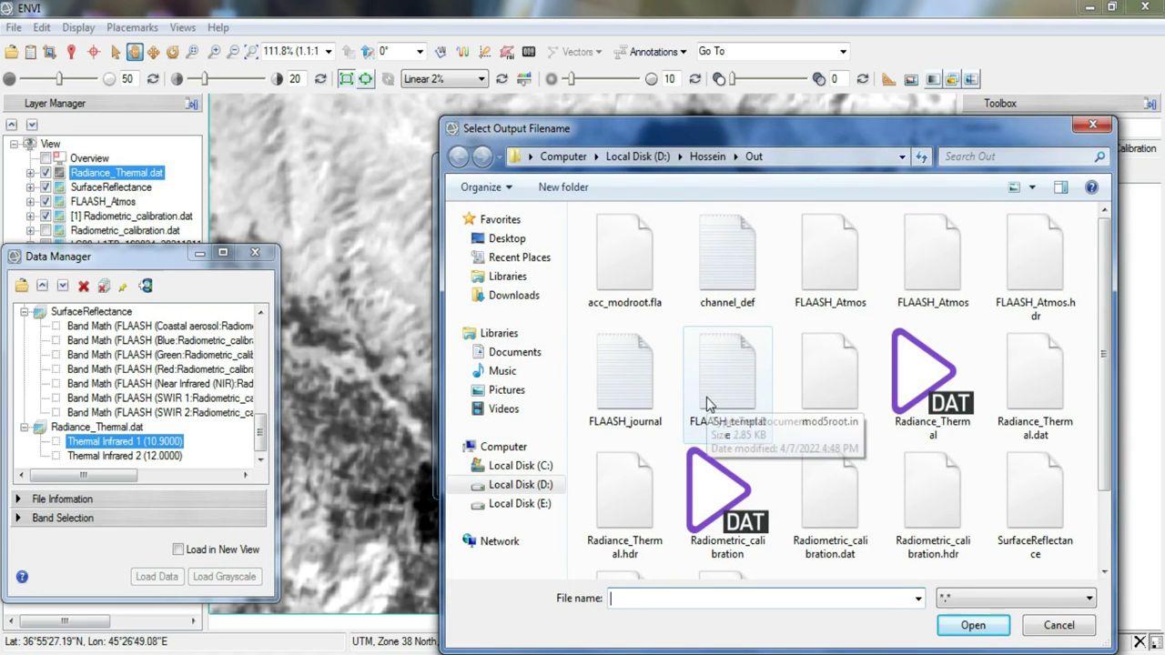
pyautogui.write('BT_Thermal')
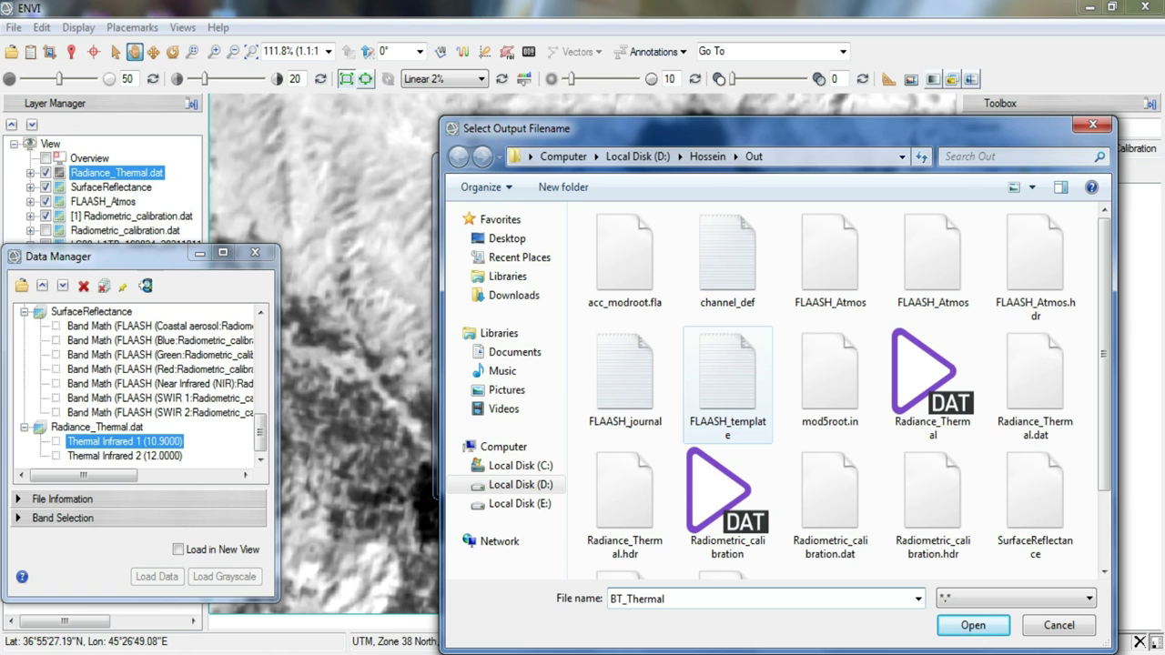
pyautogui.press('Return')
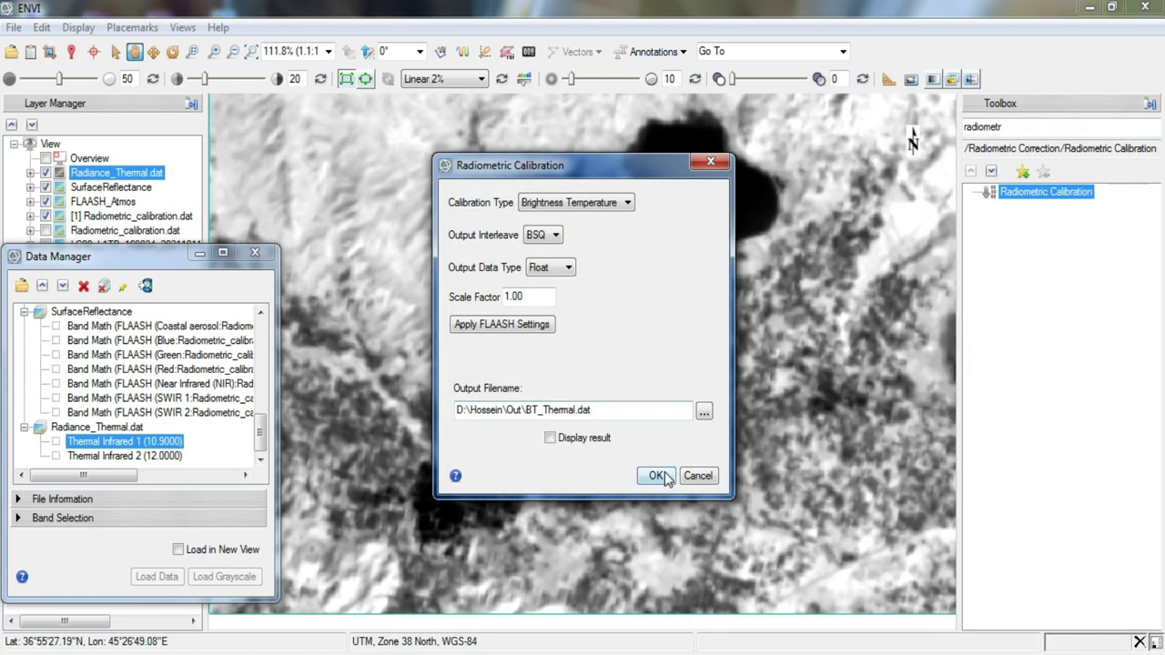
pyautogui.click(656, 476)
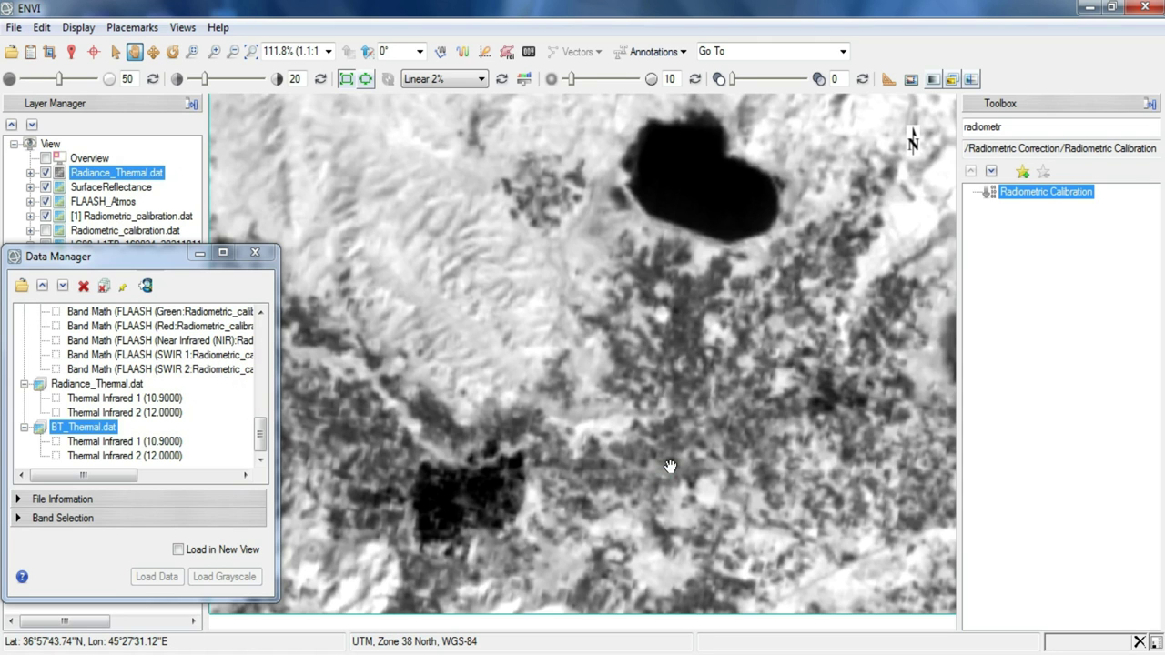
pyautogui.click(164, 442)
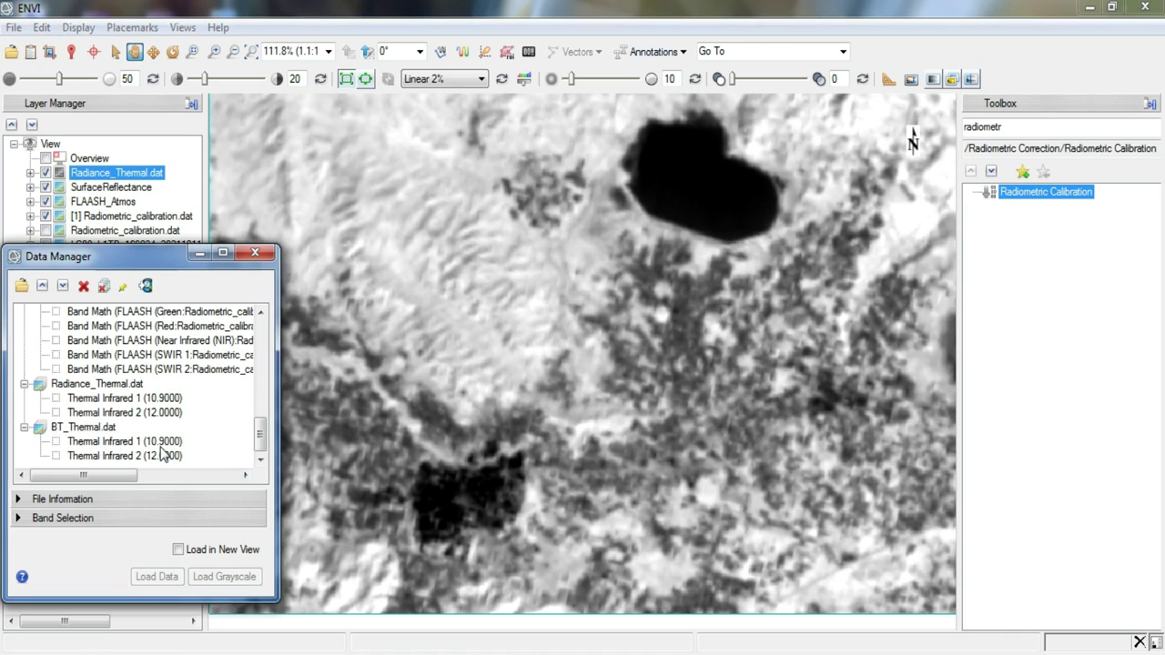
pyautogui.click(223, 577)
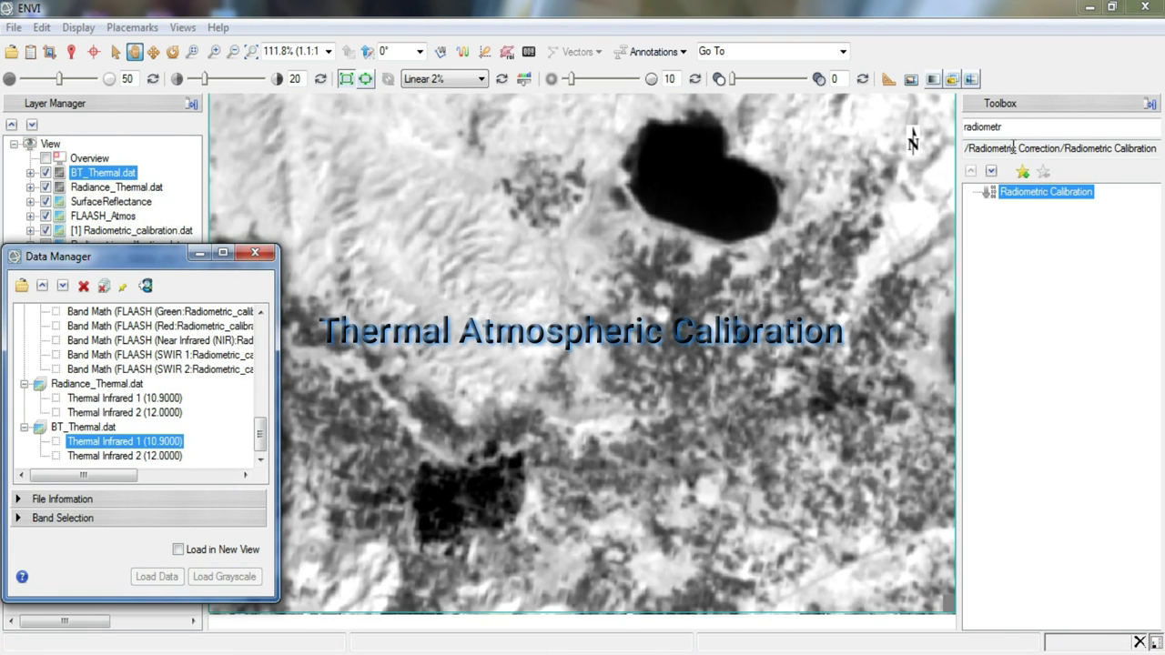
# Find the Thermal Atmospheric Correction tool and start it with Radiance_Thermal.dat as the input file.
pyautogui.doubleClick(1015, 132)
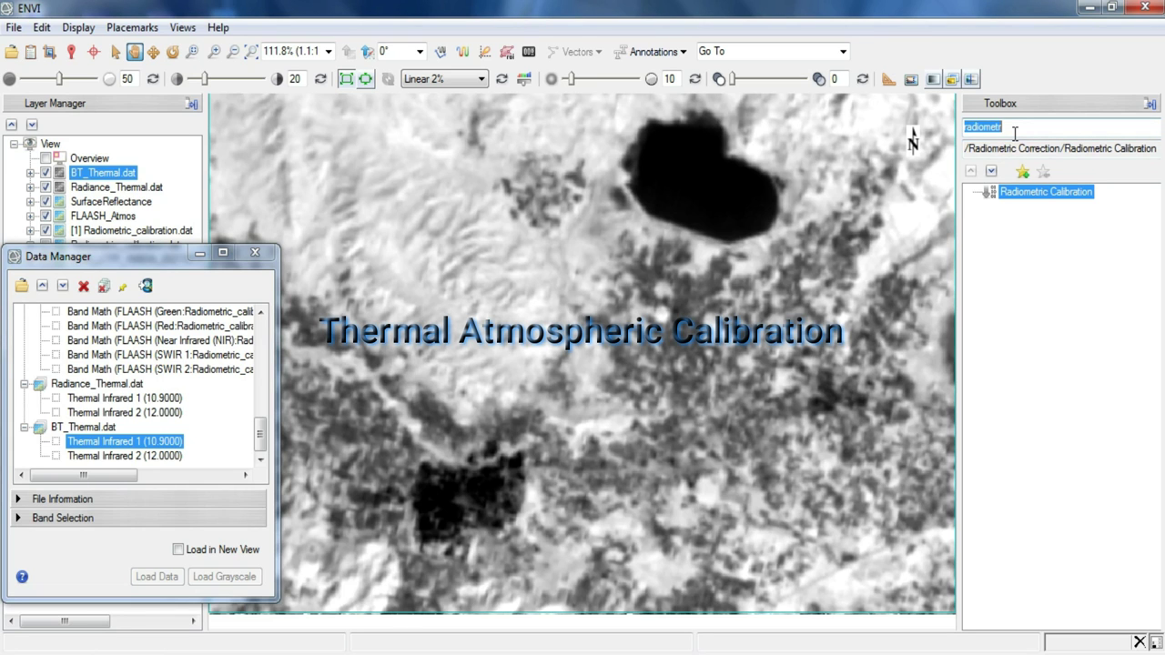
pyautogui.write('thermal')
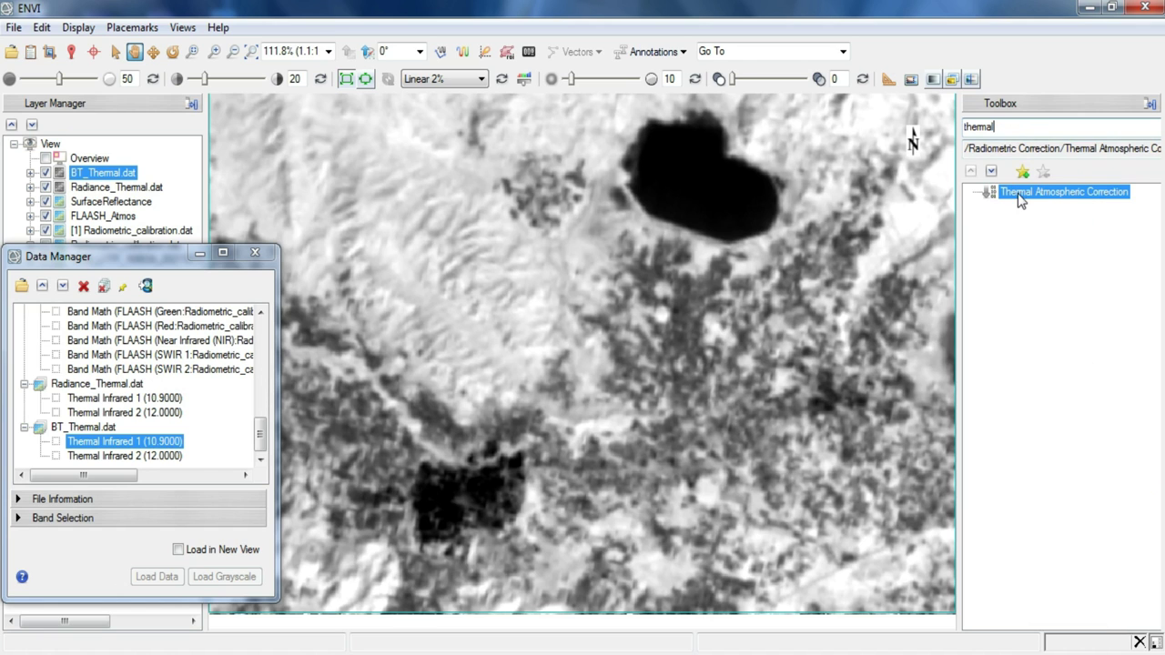
pyautogui.doubleClick(1086, 197)
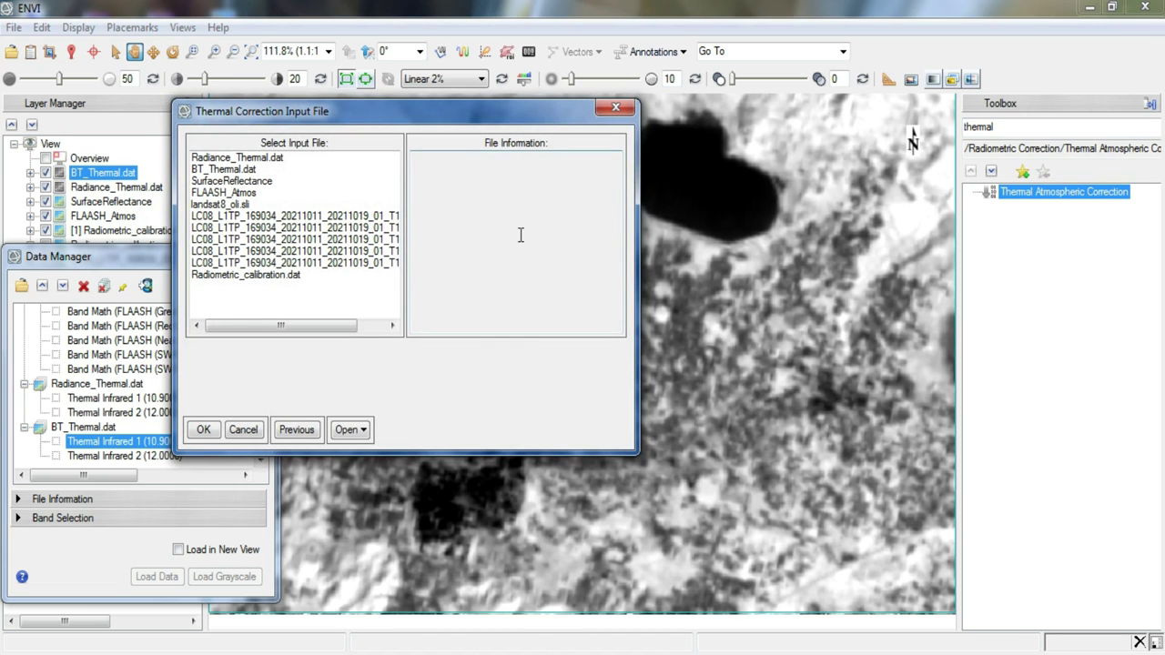
pyautogui.click(255, 160)
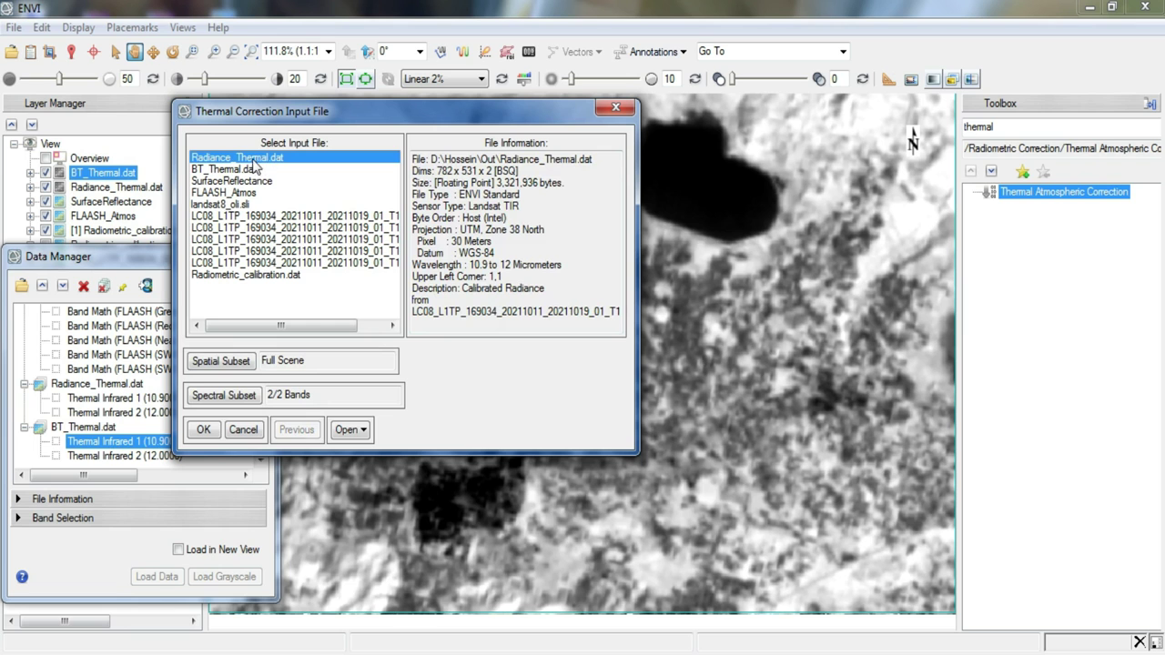
pyautogui.click(205, 428)
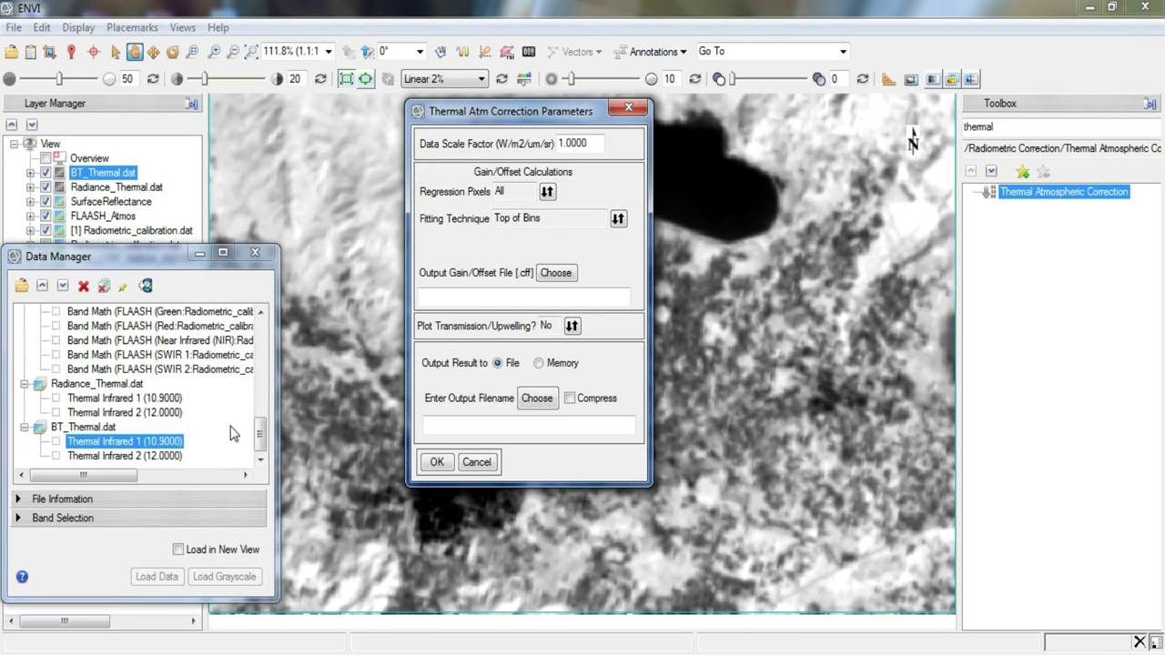
# Run the thermal atmospheric correction with the output saved as Thermal Atmos in the Out folder.
pyautogui.click(536, 398)
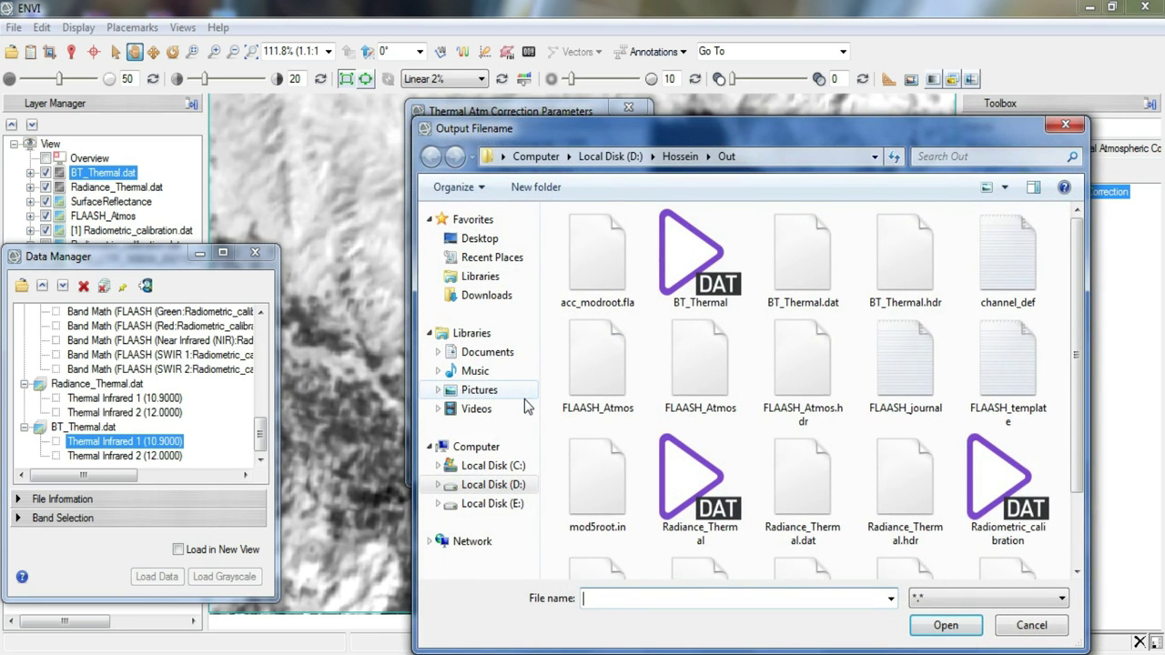
pyautogui.write('Thermal Atmos')
pyautogui.press('Return')
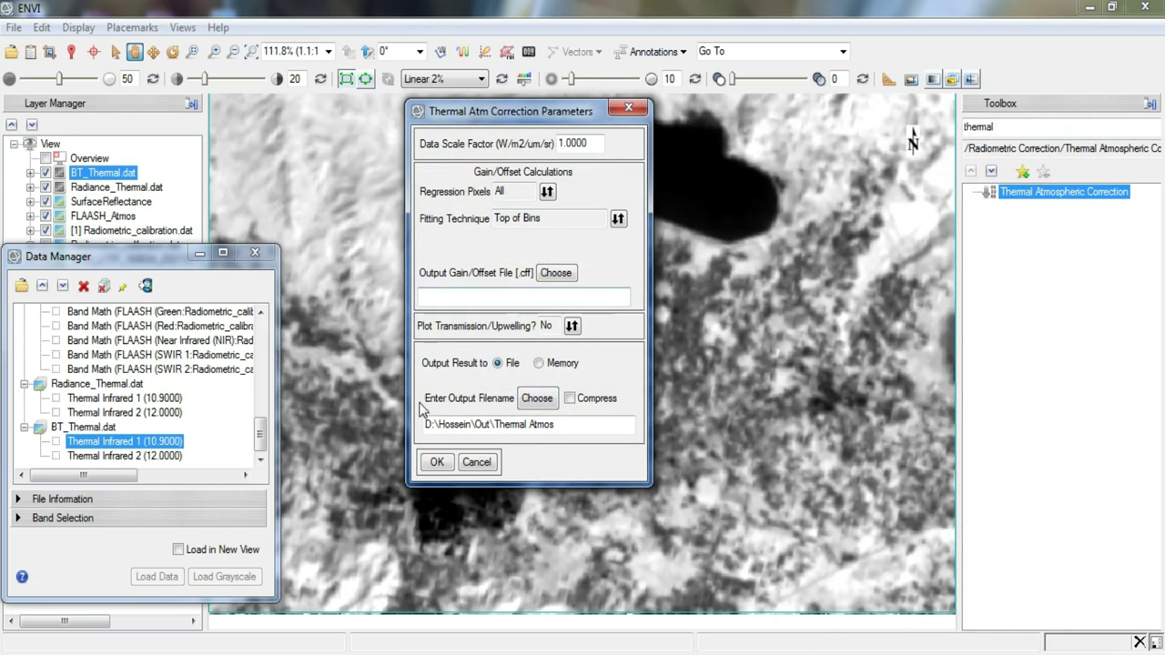
pyautogui.click(437, 463)
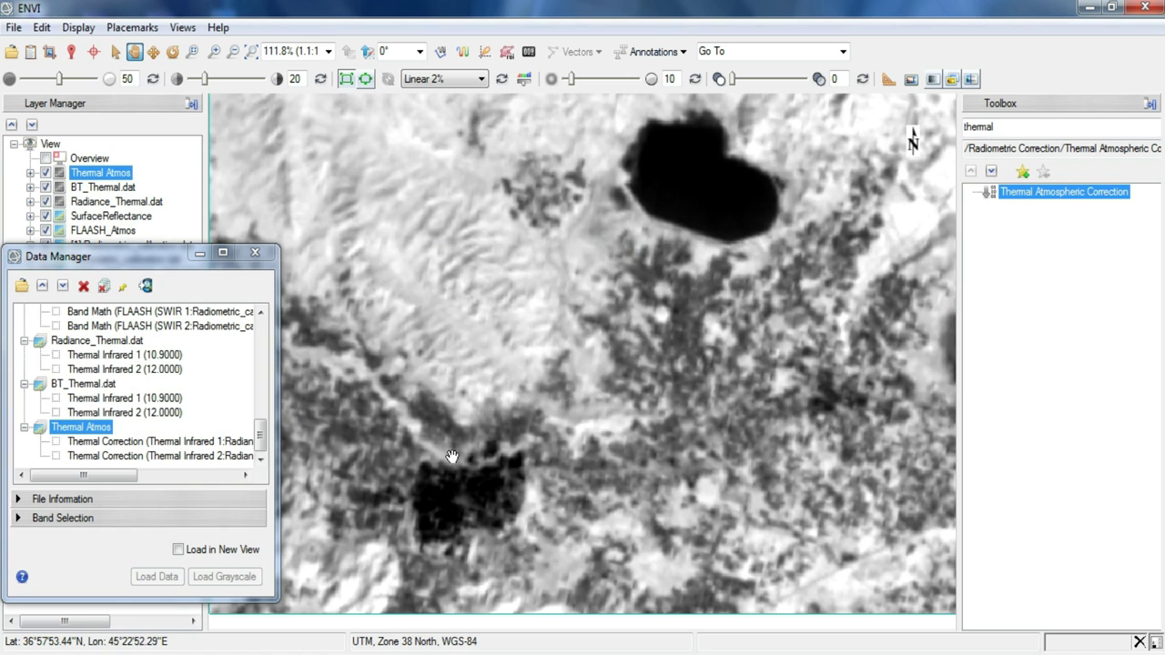
# Find the Emissivity Reference Channel tool and start it with Thermal Atmos as the thermal input file.
pyautogui.doubleClick(1045, 125)
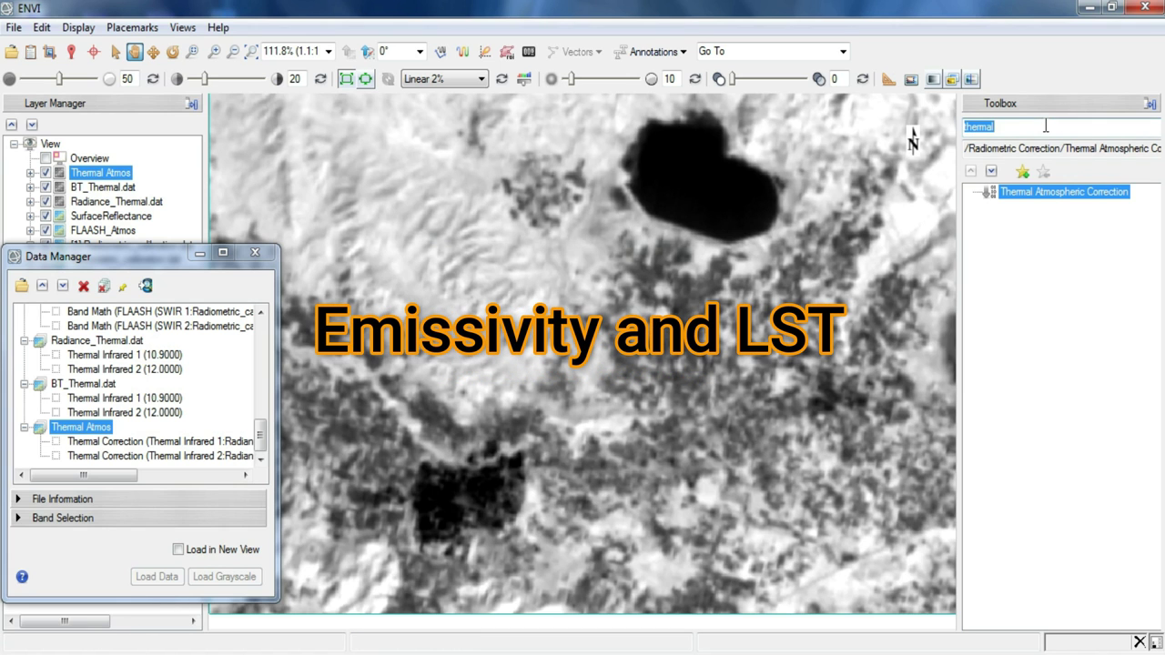
pyautogui.write('emissi')
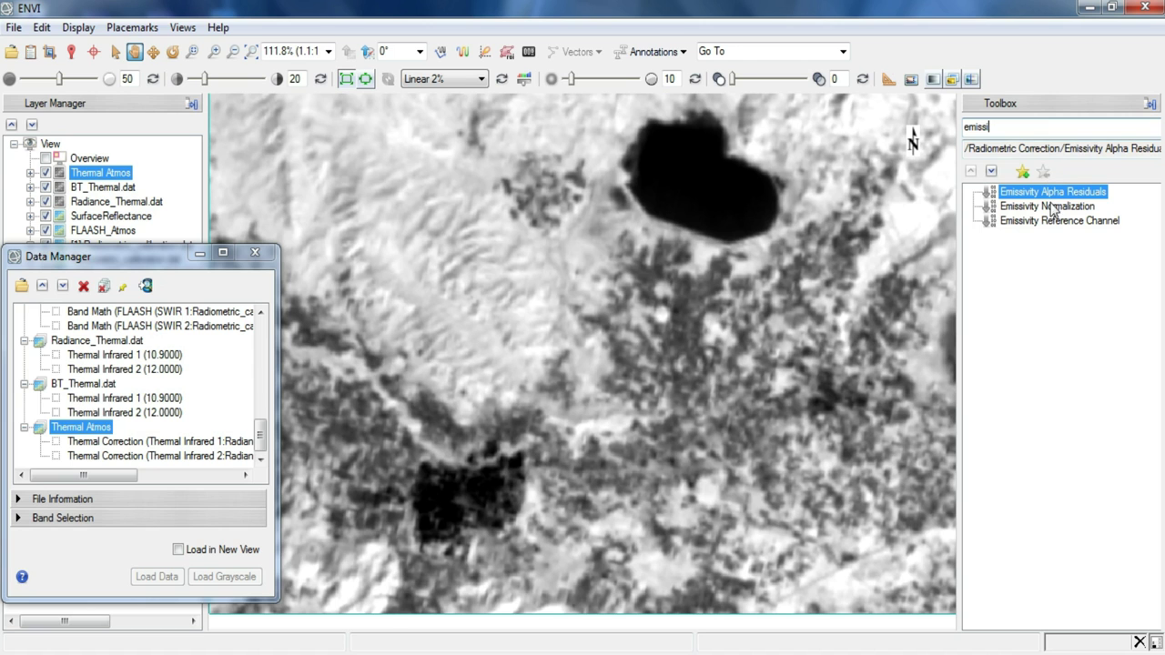
pyautogui.click(1042, 224)
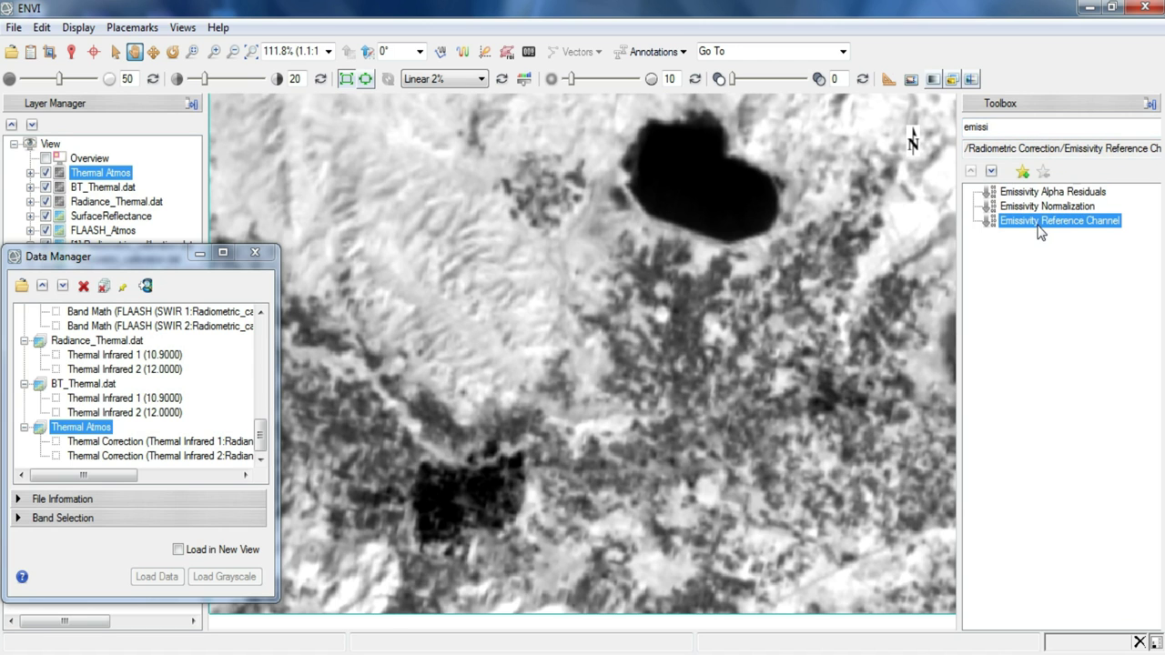
pyautogui.doubleClick(1035, 227)
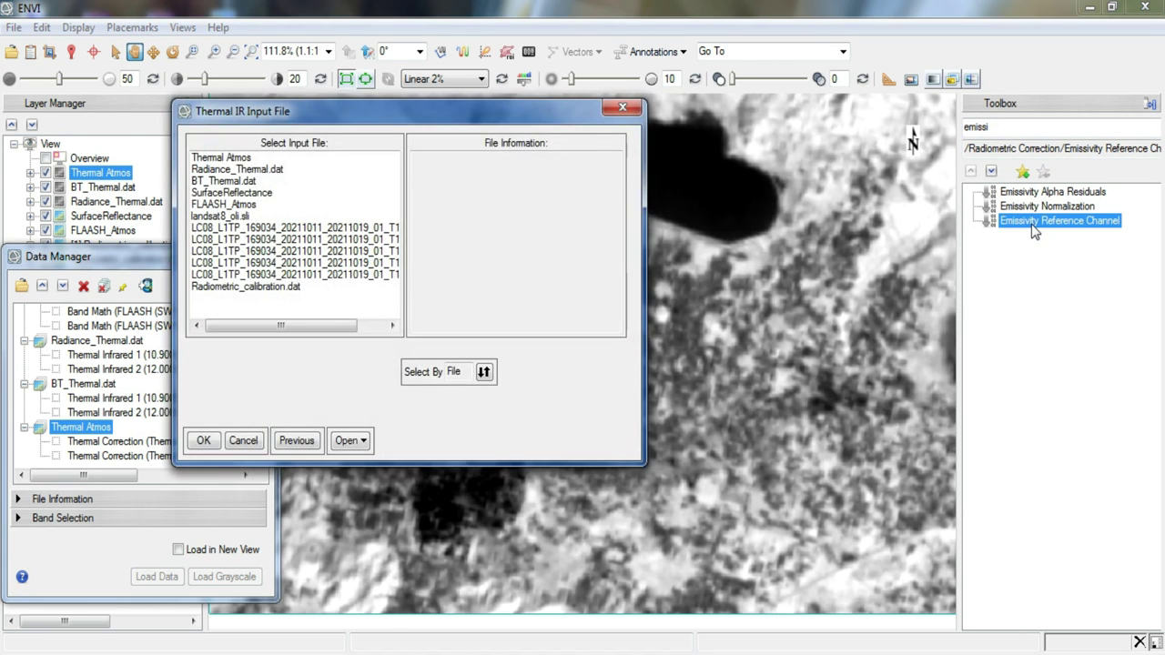
pyautogui.click(231, 162)
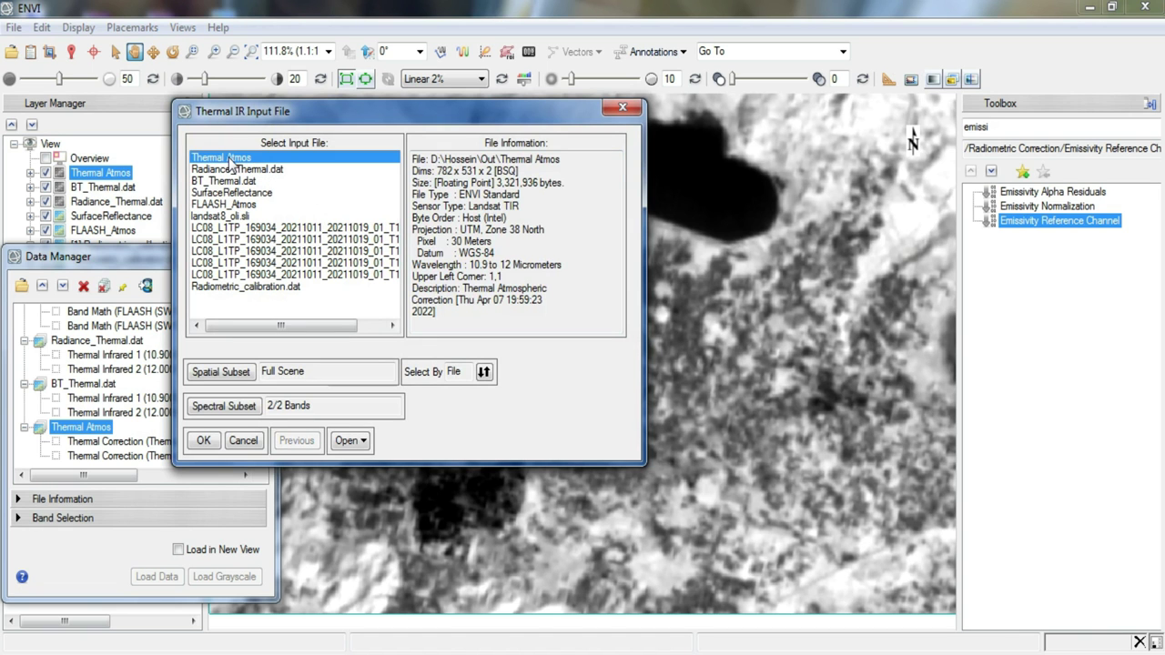
pyautogui.click(203, 441)
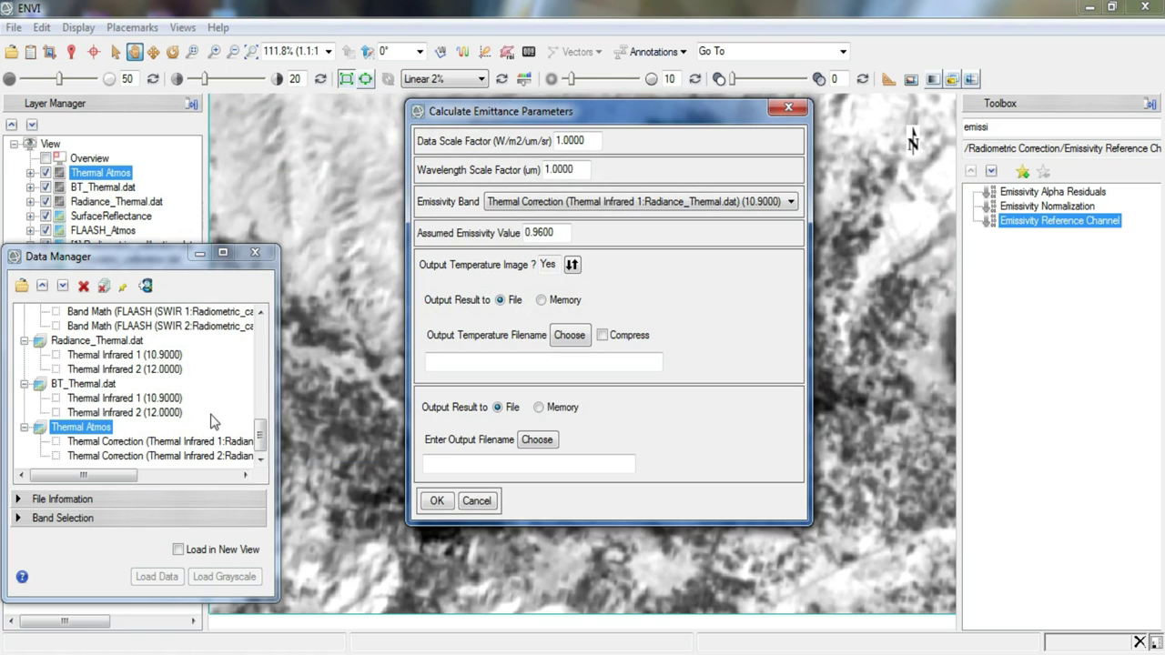
# Choose the corrected Thermal Infrared 1 (10.9000) as emissivity band and name the output temperature file "LST_refrence channel" in the Out folder.
pyautogui.click(535, 207)
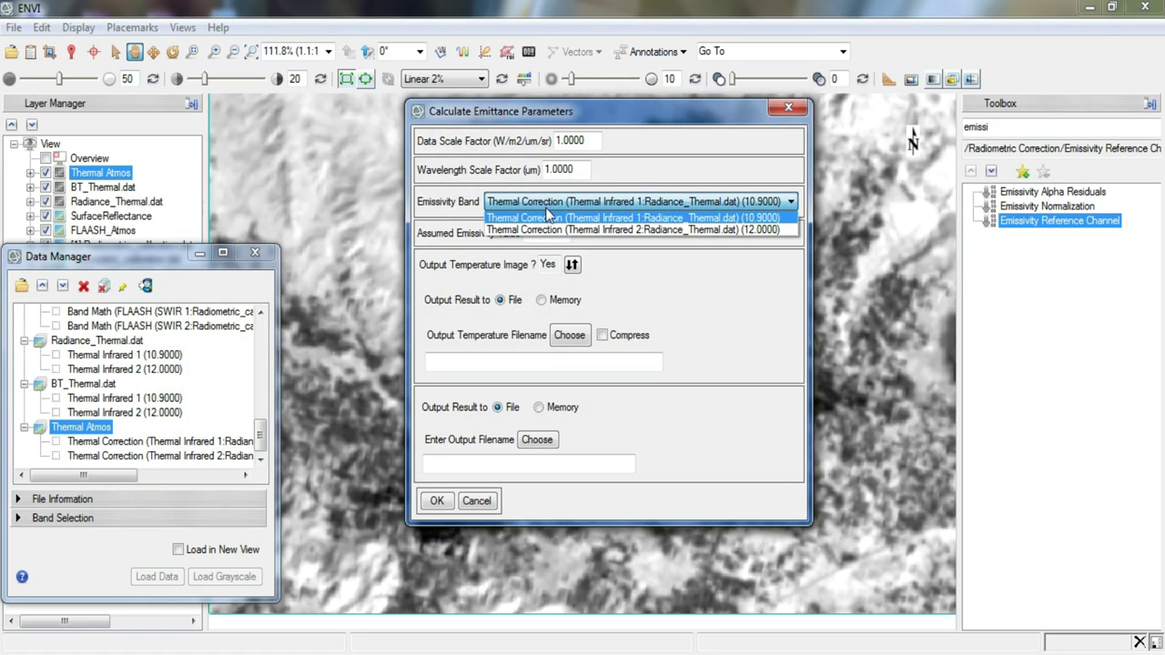
pyautogui.click(549, 219)
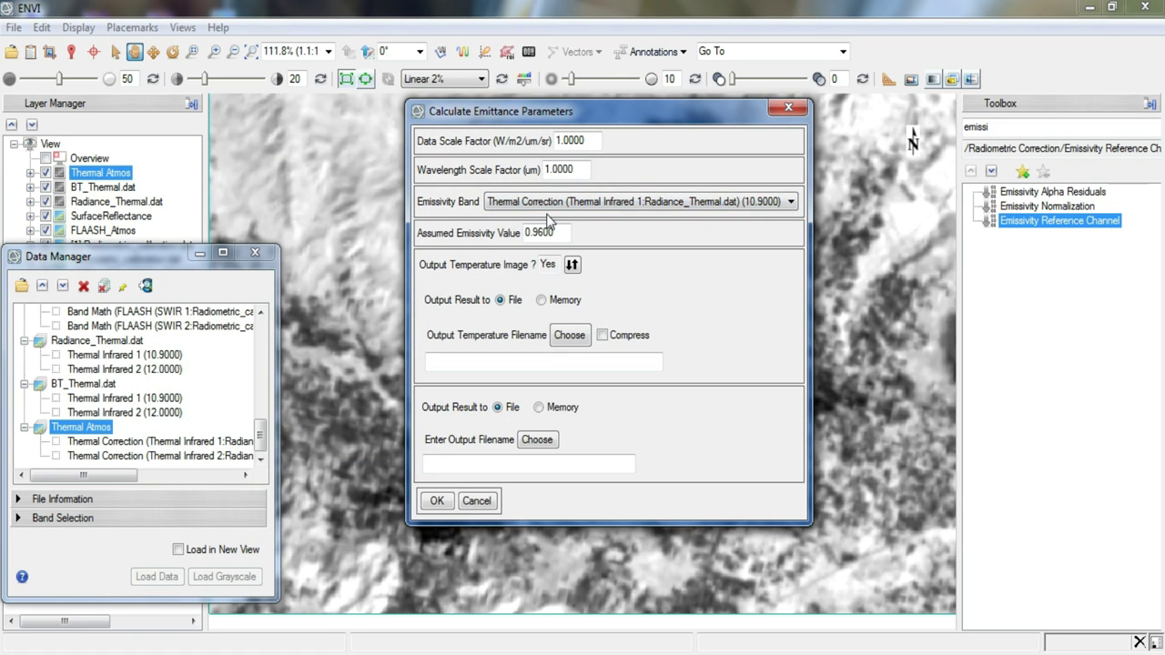
pyautogui.click(568, 336)
pyautogui.write('LST')
pyautogui.write('_1')
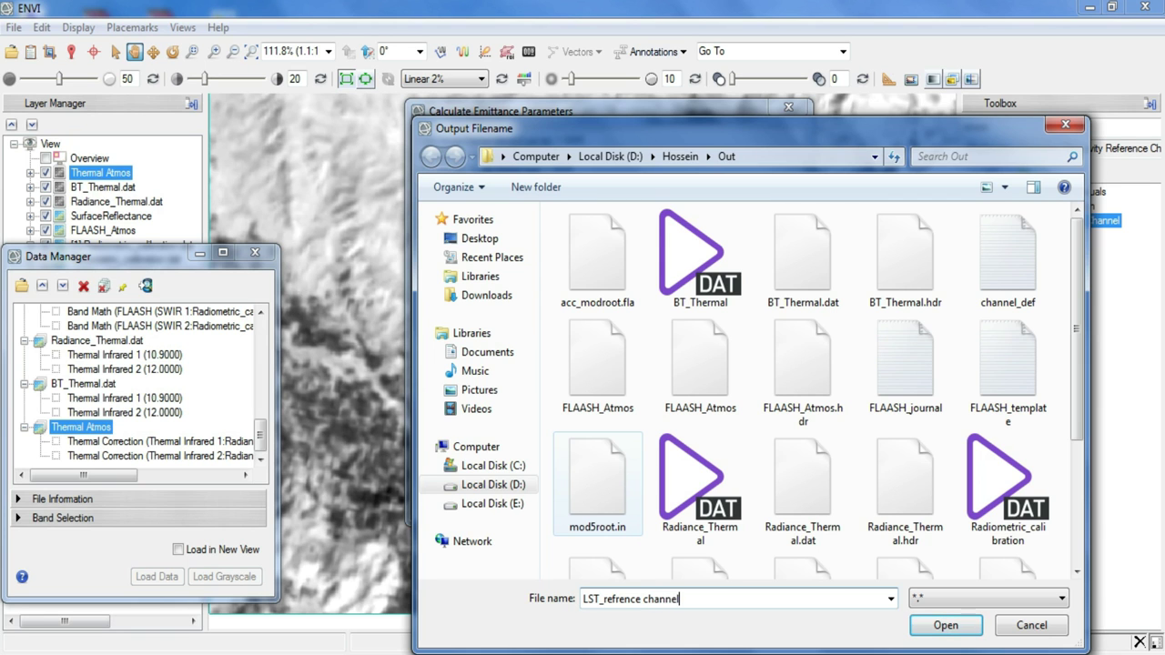
pyautogui.press('Return')
# Name the emissivity output file Emissivity in the Out folder and run the emittance calculation.
pyautogui.click(552, 438)
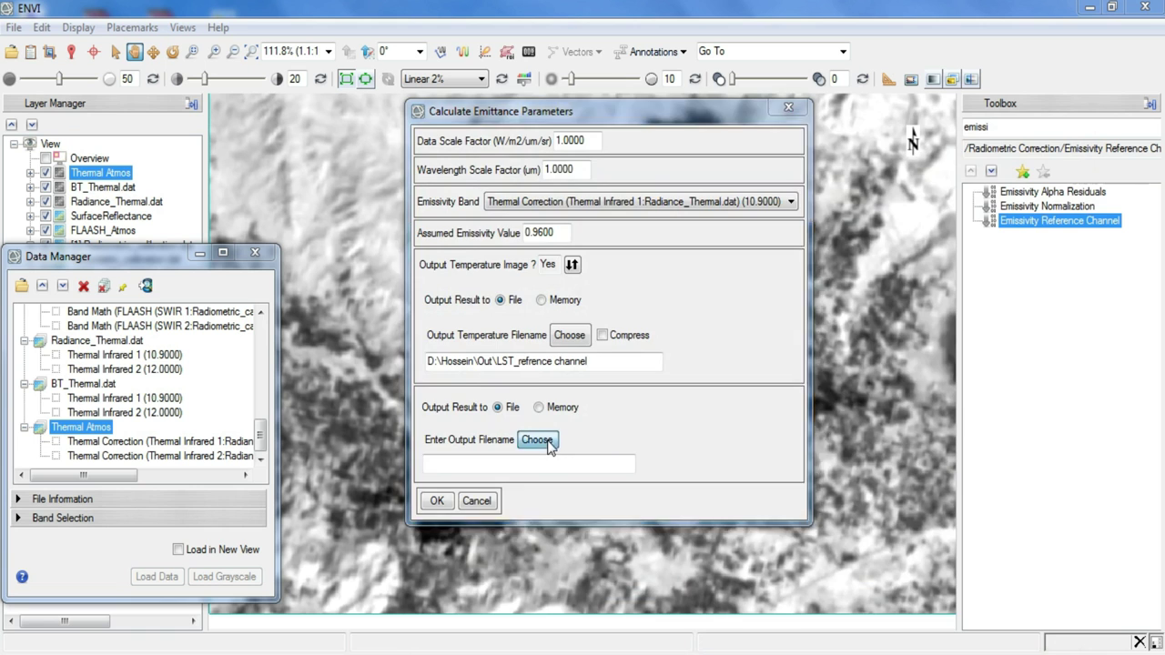
pyautogui.write('Emissivity')
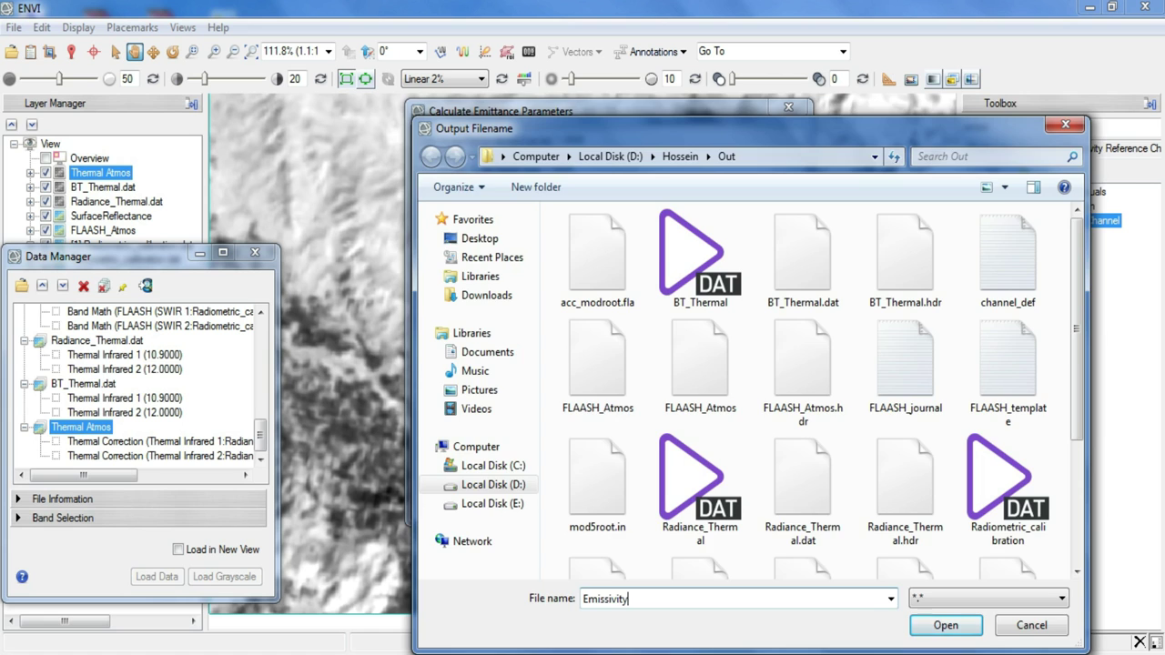
pyautogui.press('Return')
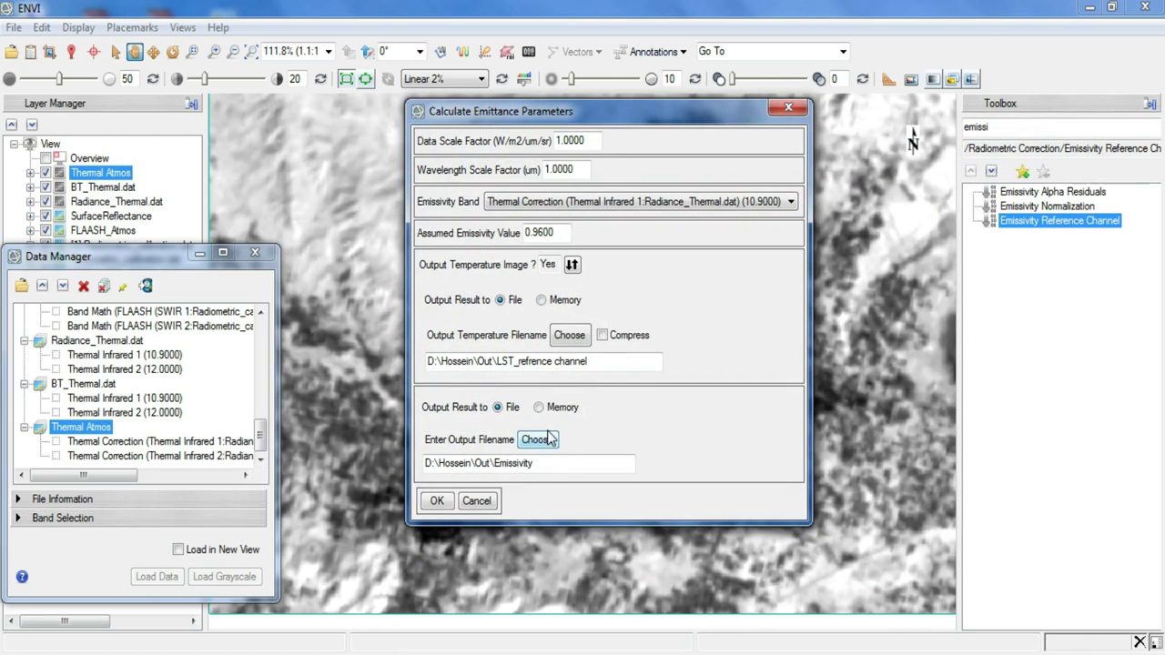
pyautogui.click(437, 501)
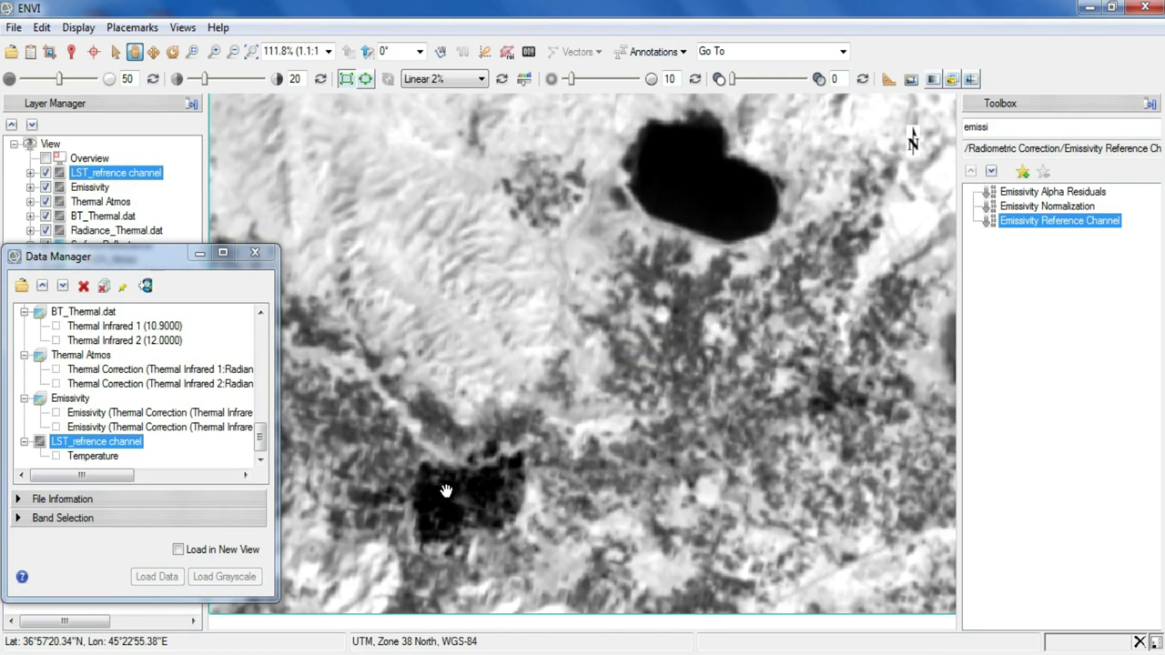
# Hide every layer except LST_refrence channel, including Emissivity, Thermal Atmos, BT_Thermal.dat, Radiance_Thermal.dat and the reflectance and calibration layers.
pyautogui.moveTo(98, 260); pyautogui.dragTo(100, 344)
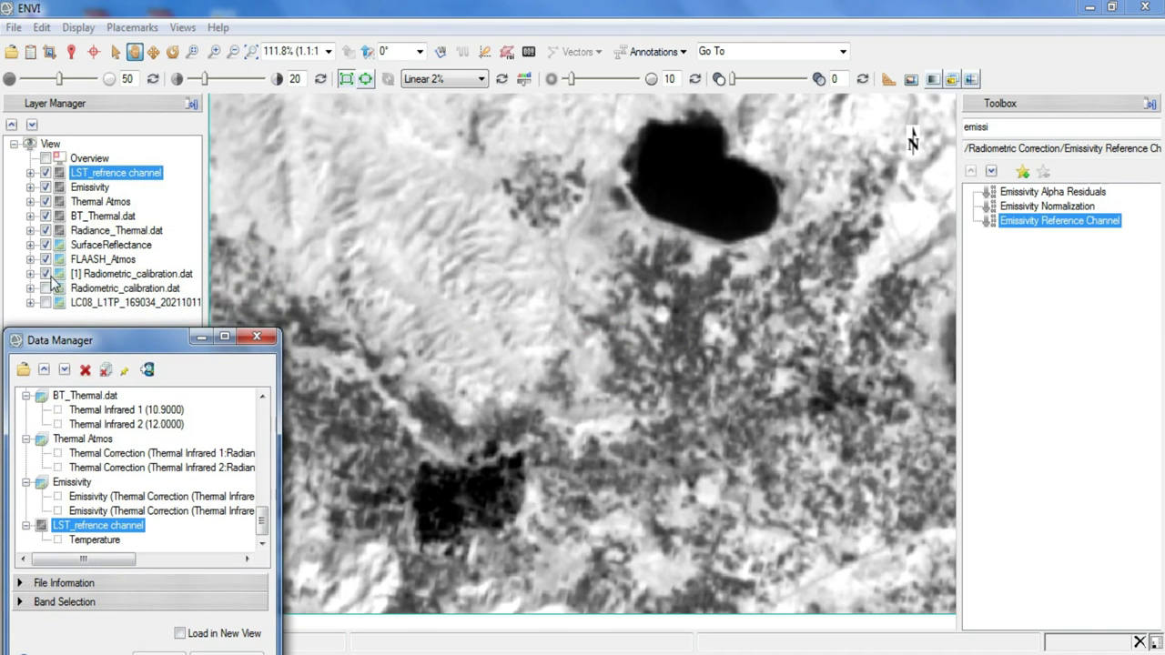
pyautogui.click(45, 273)
pyautogui.click(46, 244)
pyautogui.click(45, 230)
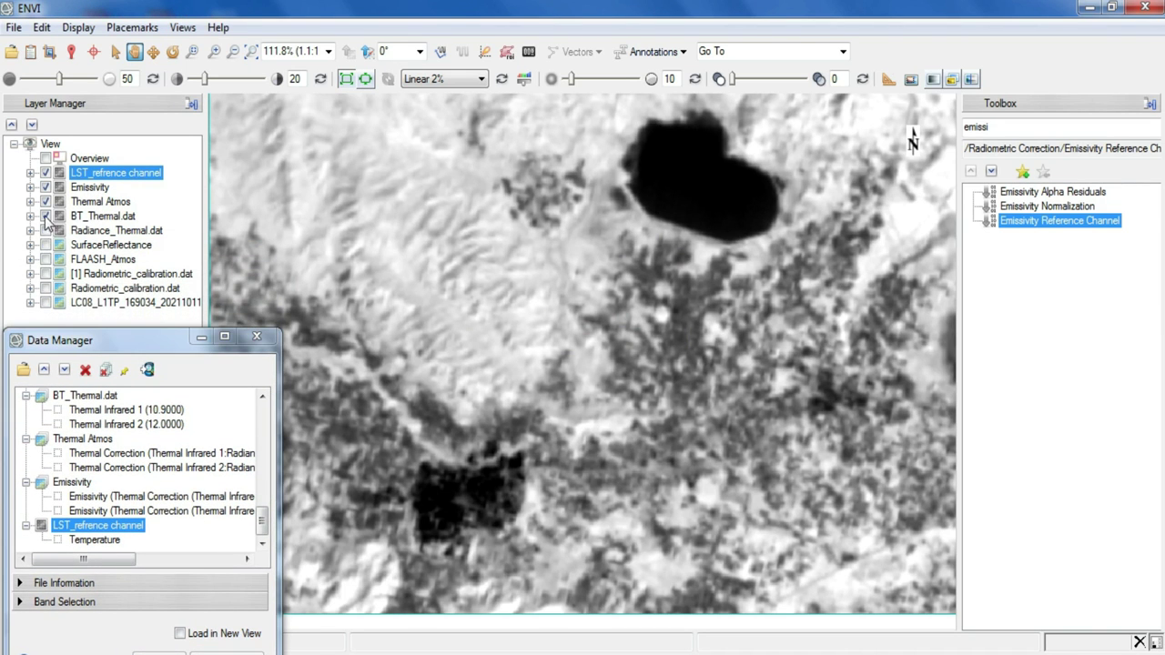
pyautogui.click(45, 201)
pyautogui.click(45, 186)
pyautogui.moveTo(149, 333); pyautogui.dragTo(149, 235)
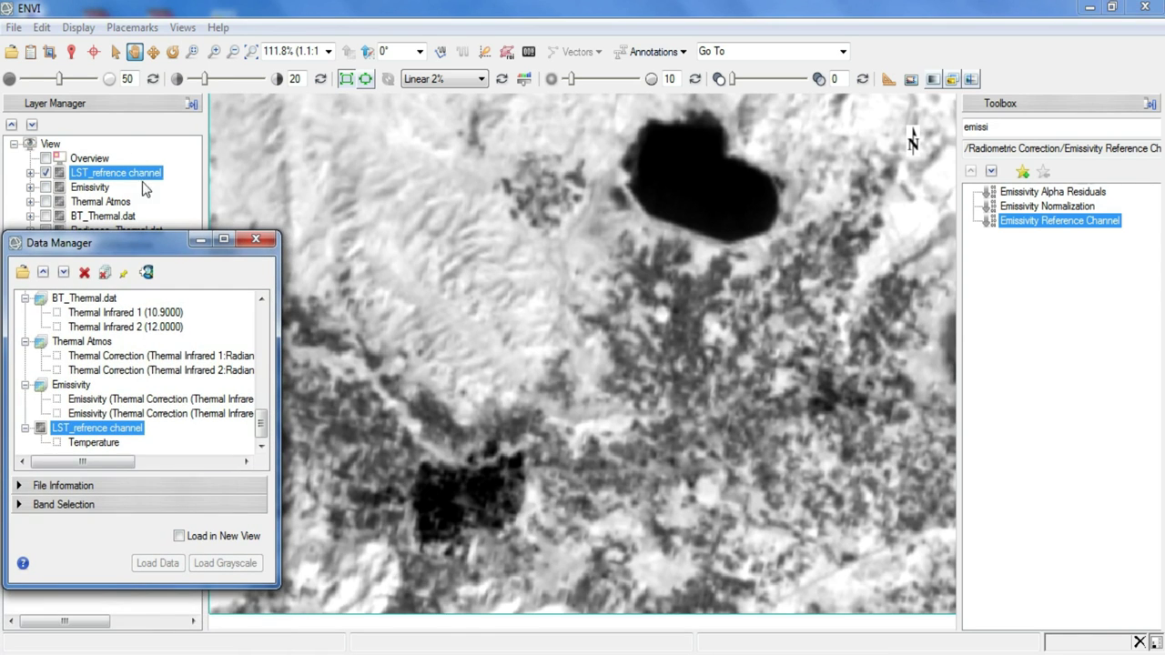
# Inspect the LST_refrence channel pixel values with the Cursor Value tool over the dark urban patch and the bright hills.
pyautogui.click(94, 53)
pyautogui.hotkey('ctrl', 'shift', 'c')
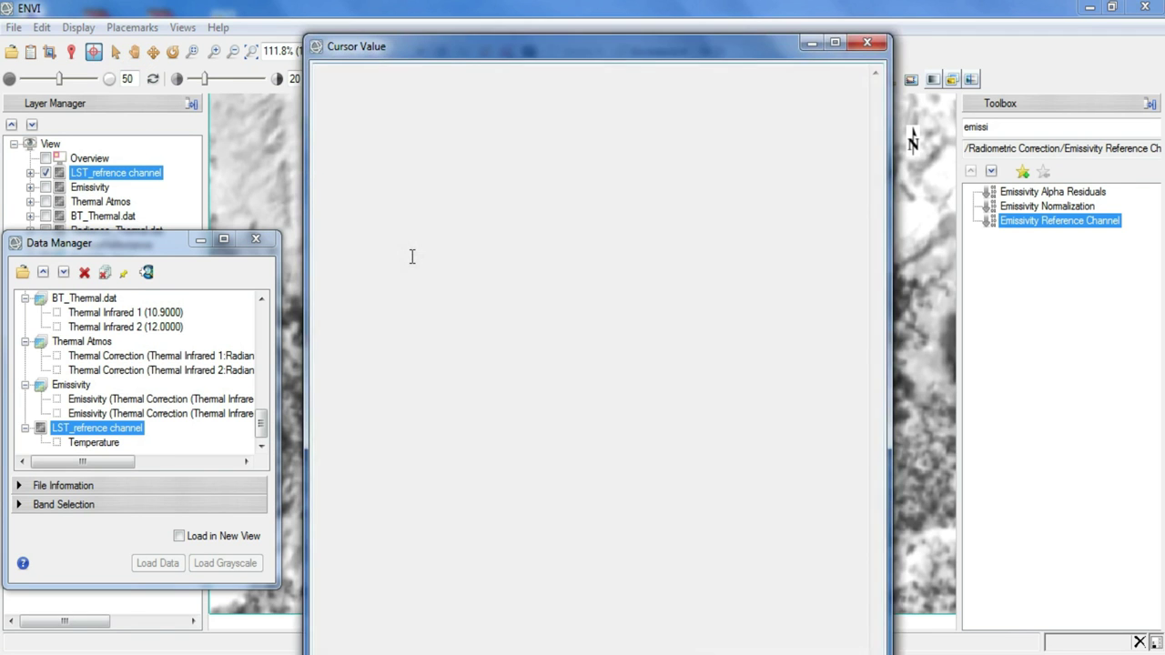
pyautogui.moveTo(459, 56); pyautogui.dragTo(769, 37)
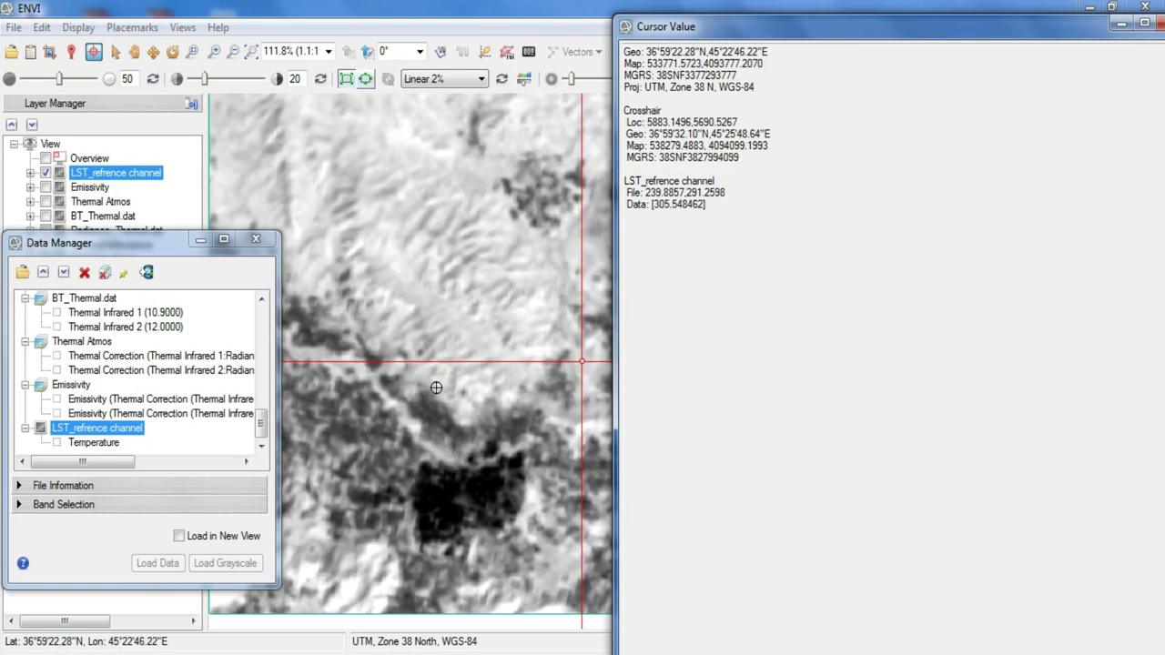
pyautogui.click(435, 495)
pyautogui.moveTo(435, 495); pyautogui.dragTo(474, 356)
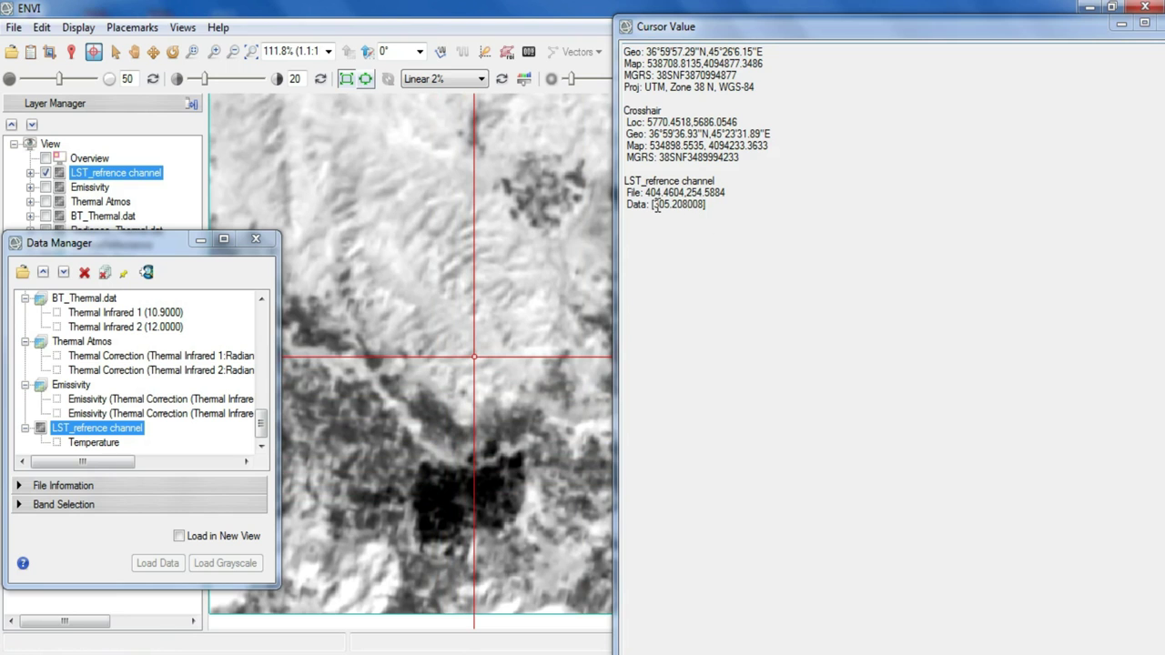
pyautogui.moveTo(656, 206); pyautogui.dragTo(704, 206)
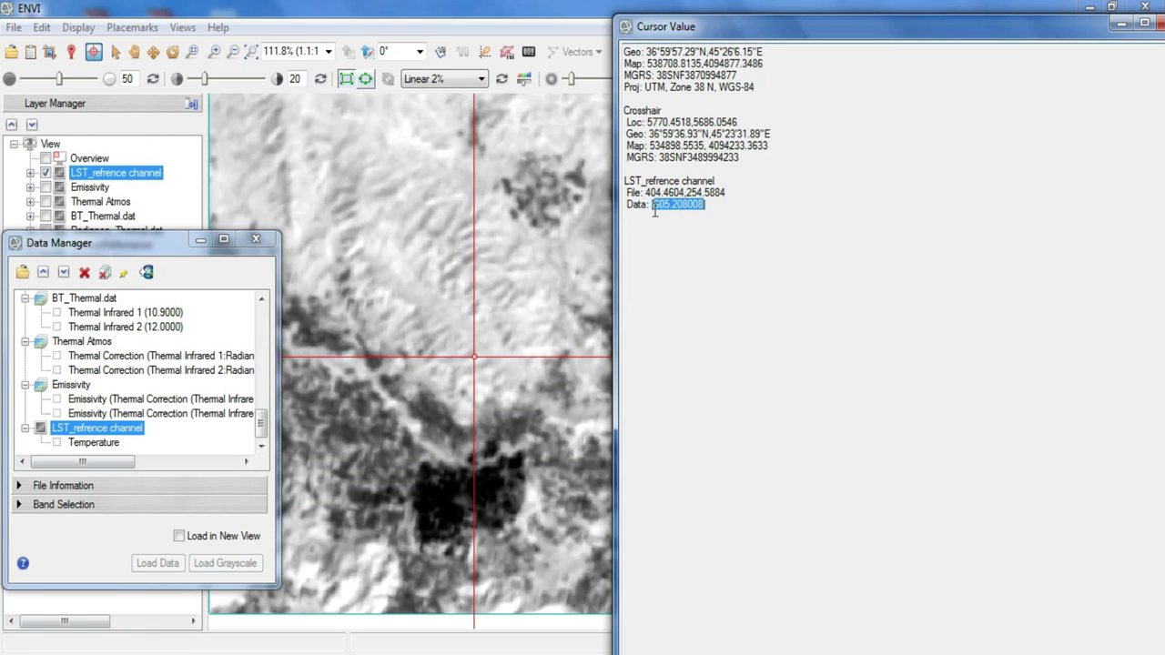
pyautogui.moveTo(429, 286); pyautogui.dragTo(431, 492)
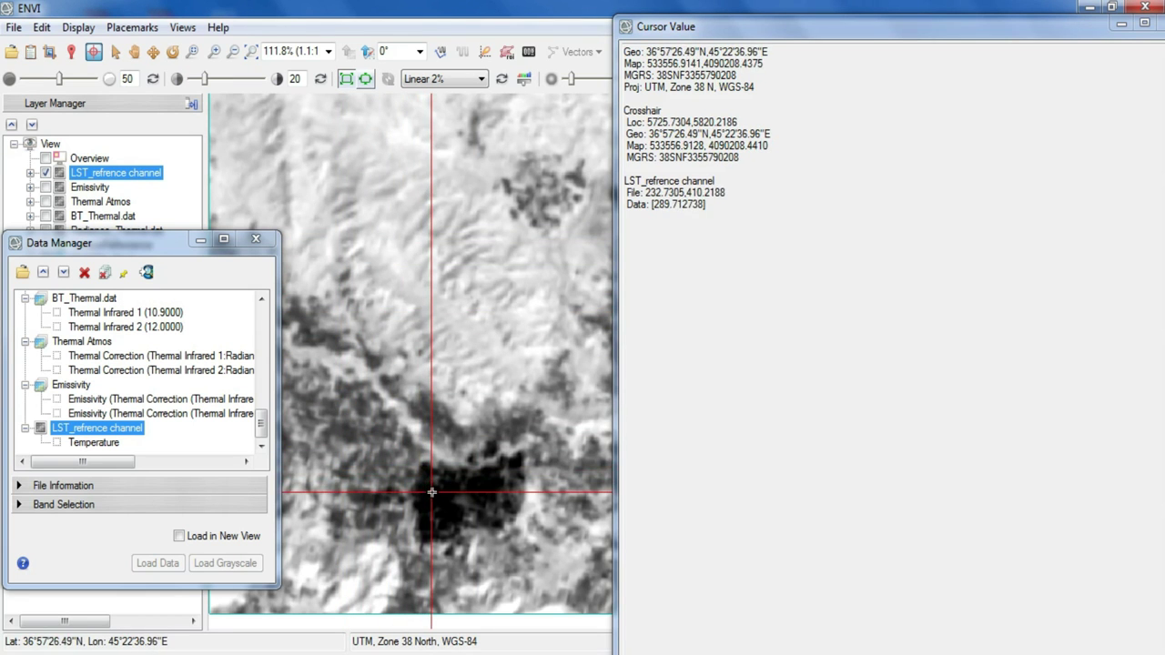
pyautogui.moveTo(732, 33); pyautogui.dragTo(505, 28)
pyautogui.click(960, 20)
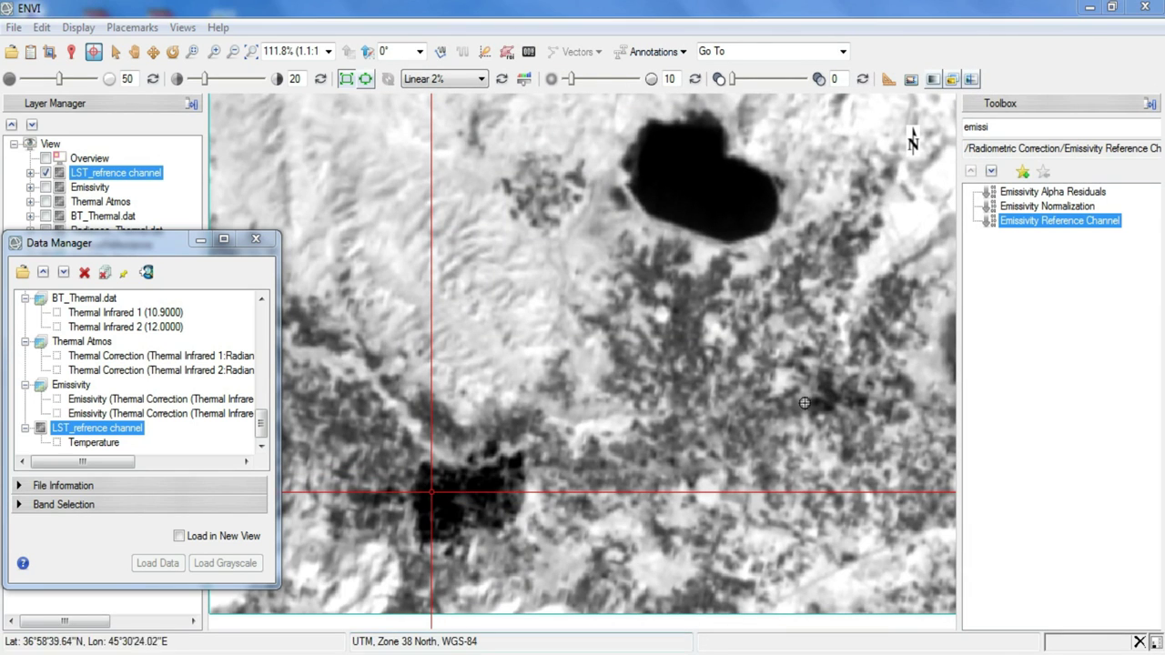
# Find the Band Math tool, add the Kelvin-to-Celsius expression float(b1-273.15) to its list and accept it.
pyautogui.doubleClick(995, 128)
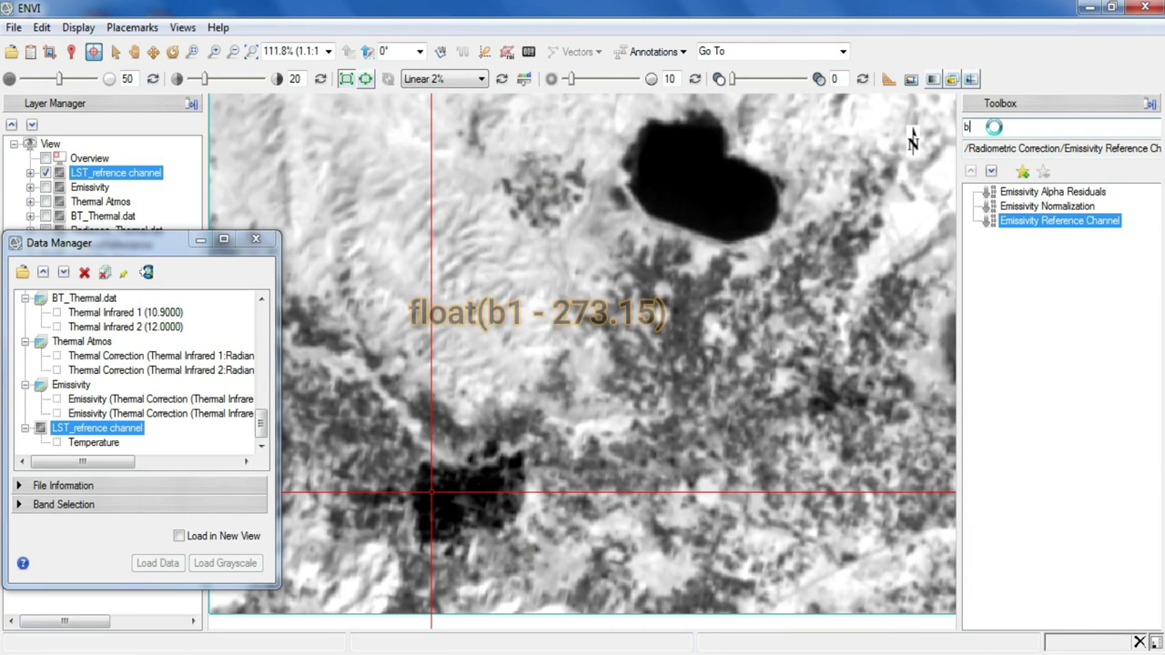
pyautogui.write('band')
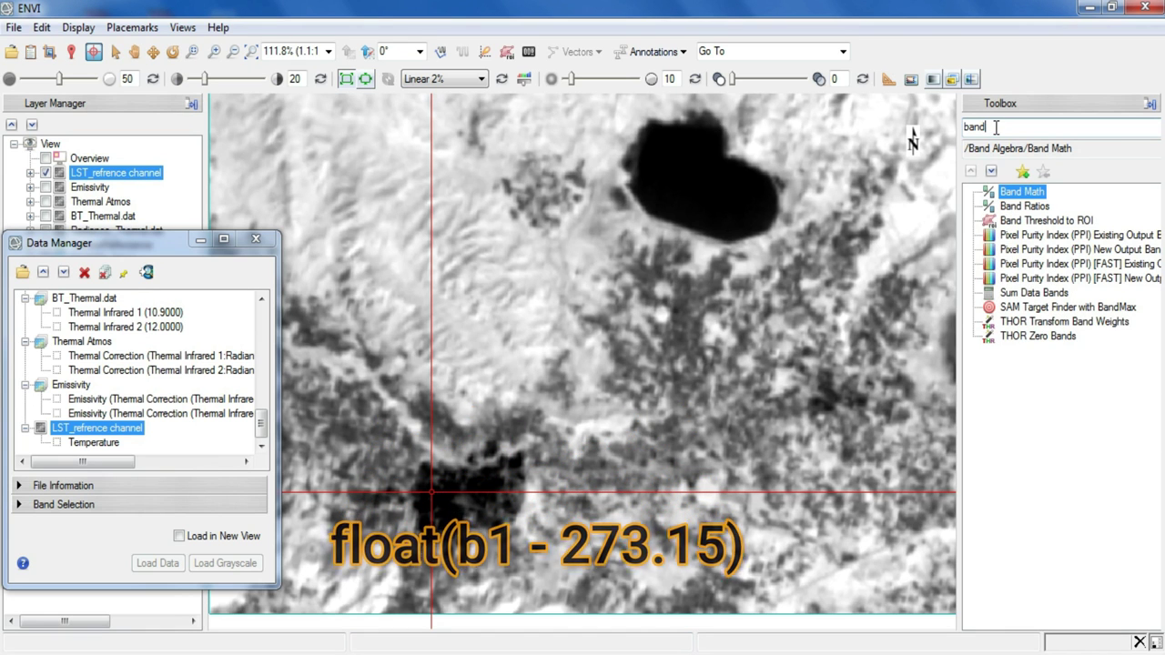
pyautogui.doubleClick(1012, 194)
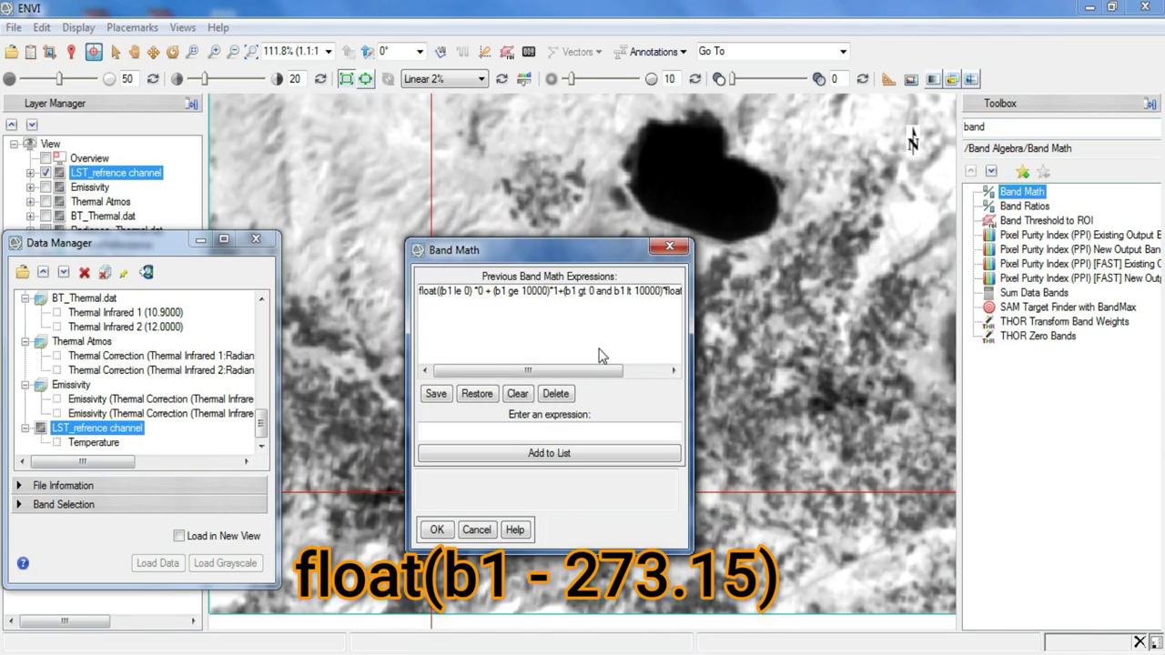
pyautogui.click(505, 430)
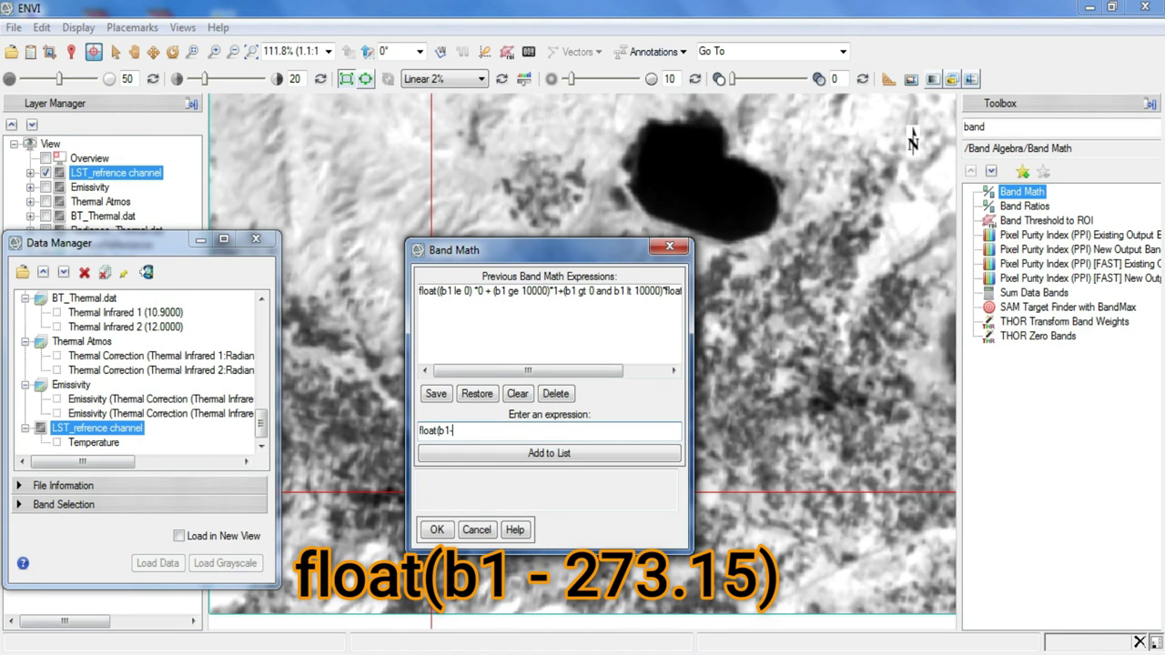
pyautogui.write('2')
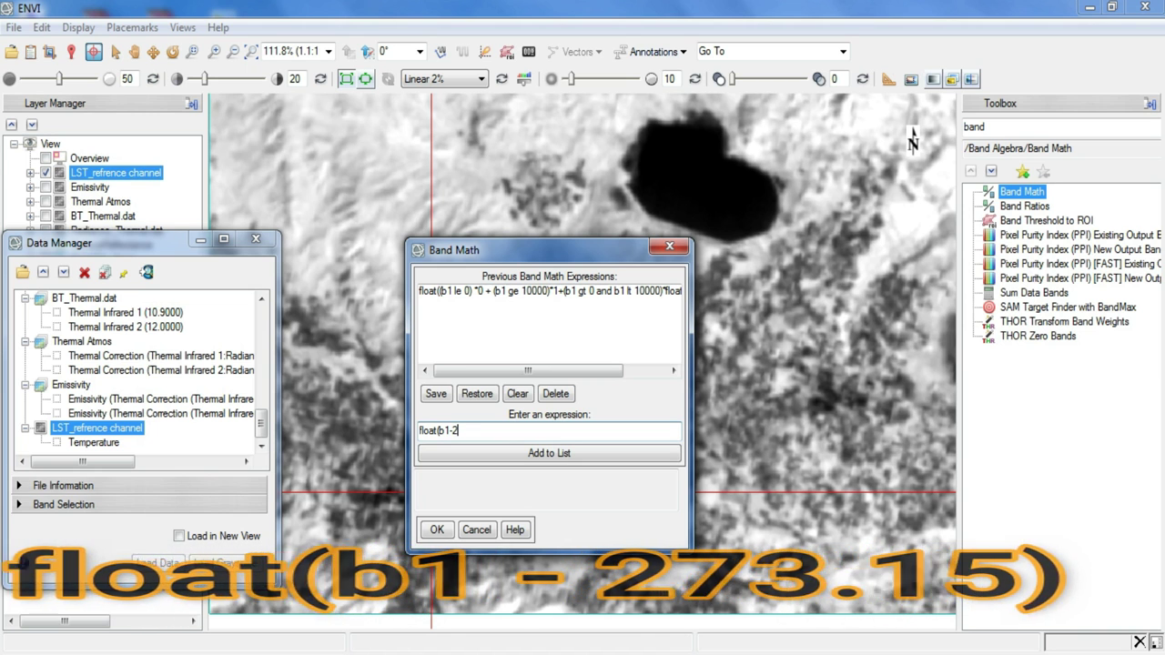
pyautogui.write('73.15')
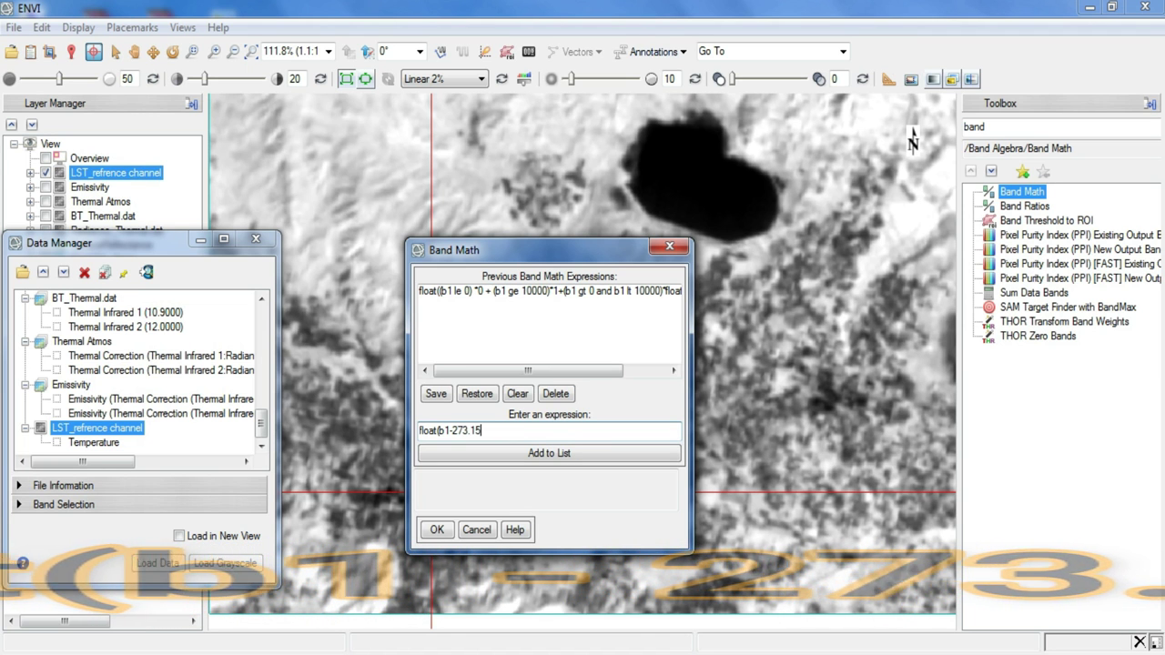
pyautogui.write(')')
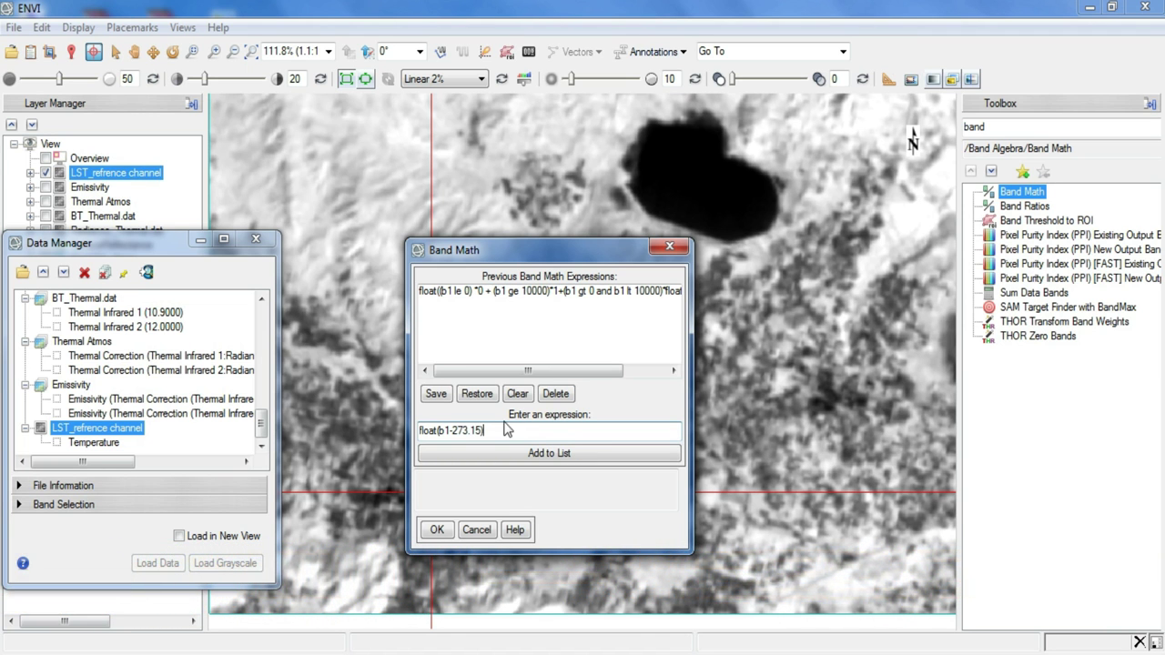
pyautogui.click(503, 455)
pyautogui.click(464, 291)
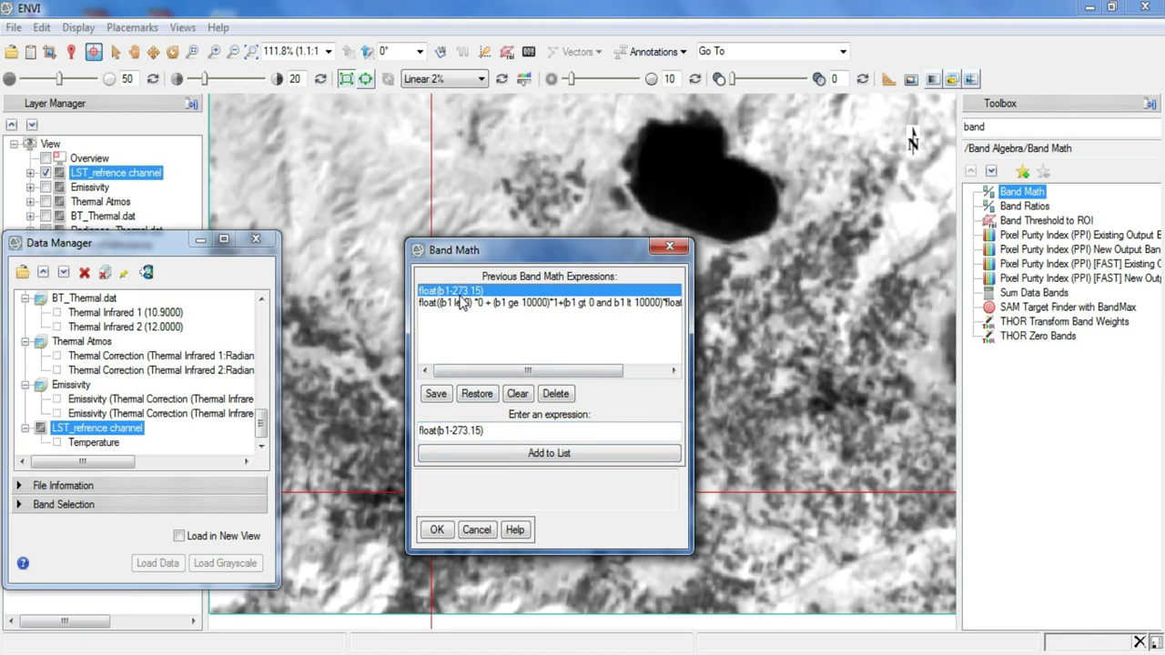
pyautogui.click(441, 530)
# Map B1 to the Temperature band of LST_refrence channel, name the output file LST in the Out folder and run the calculation.
pyautogui.click(498, 280)
pyautogui.click(550, 519)
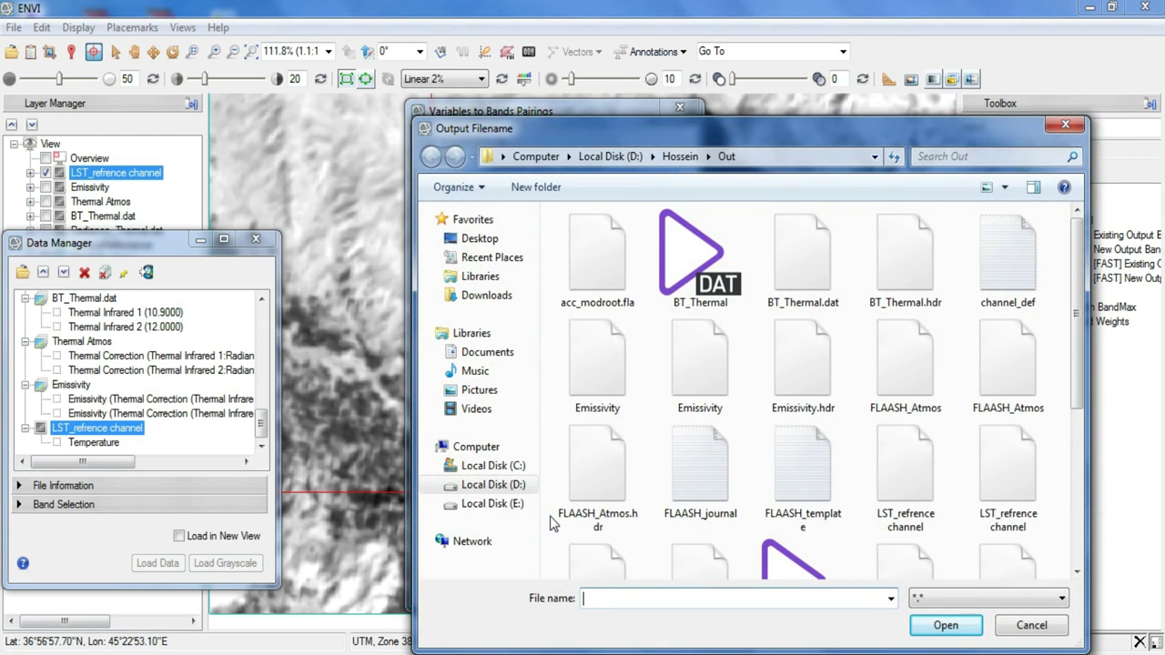
pyautogui.write('LST')
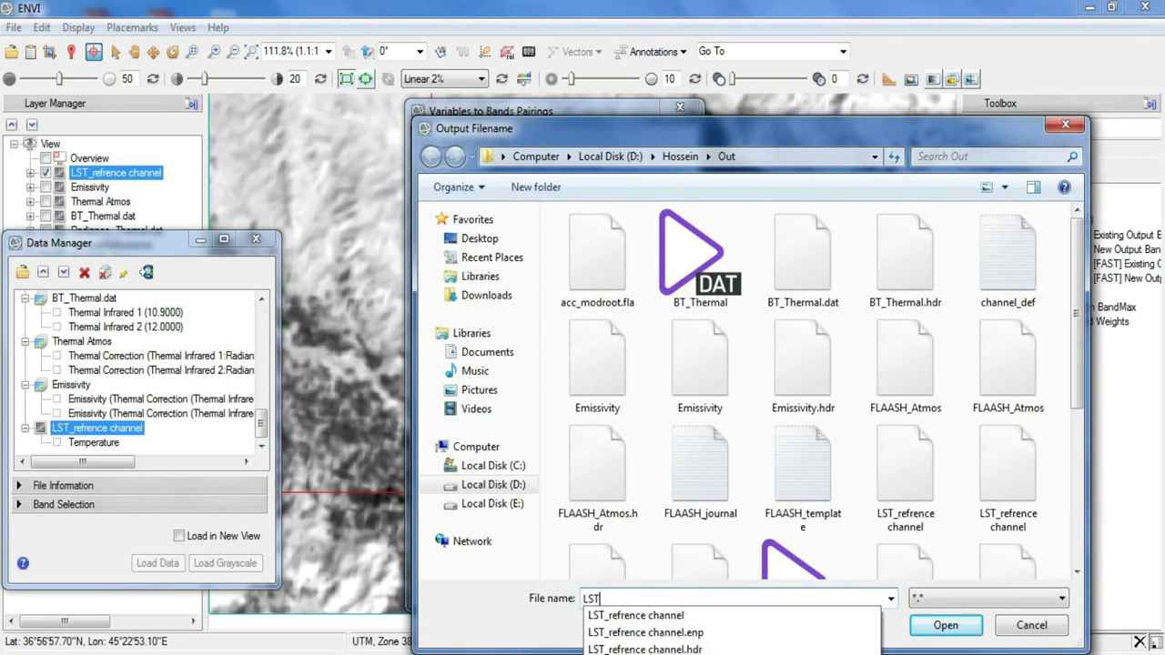
pyautogui.press('Return')
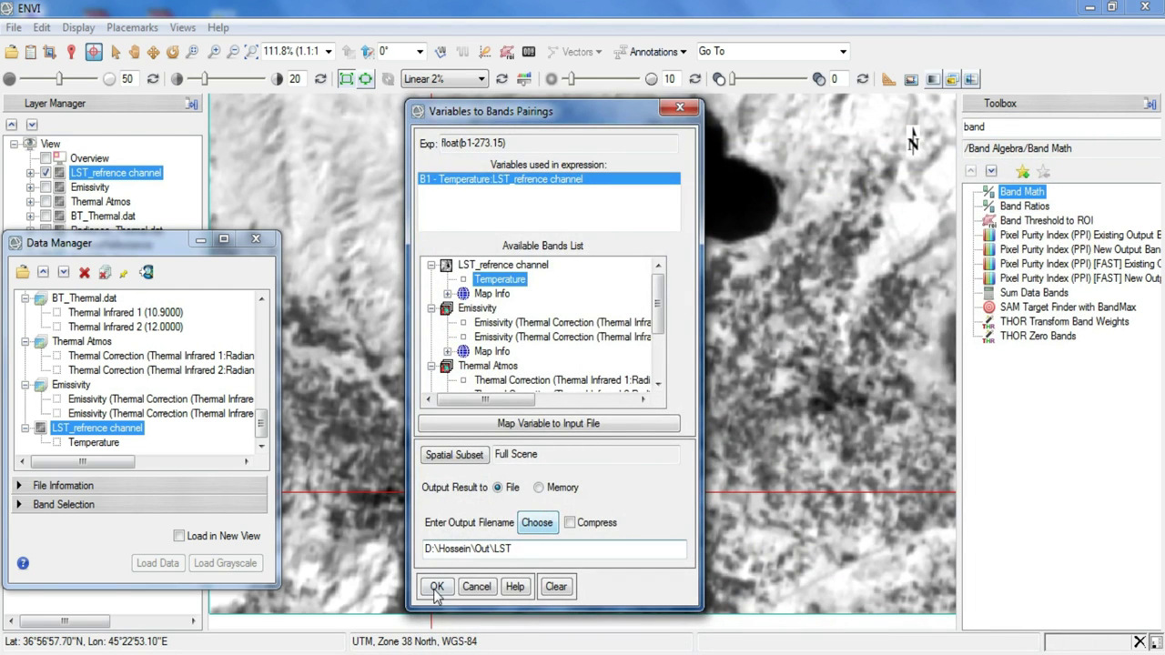
pyautogui.click(436, 587)
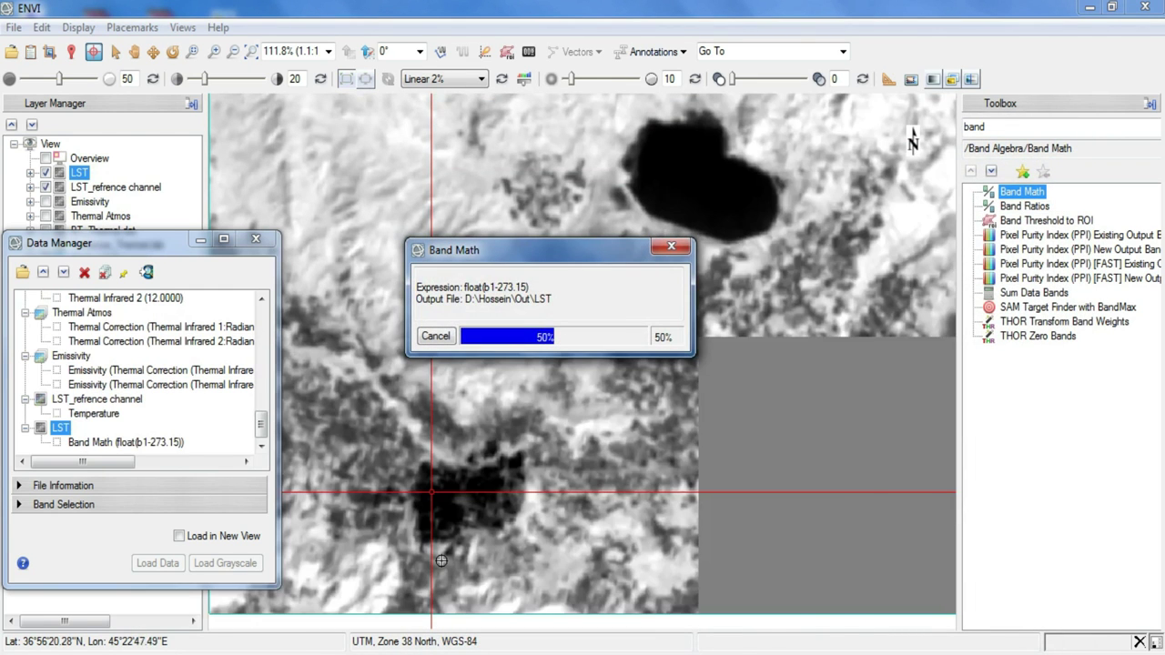
# Compare the LST and LST_refrence channel pixel values at several locations using the Cursor Value tool.
pyautogui.click(401, 374)
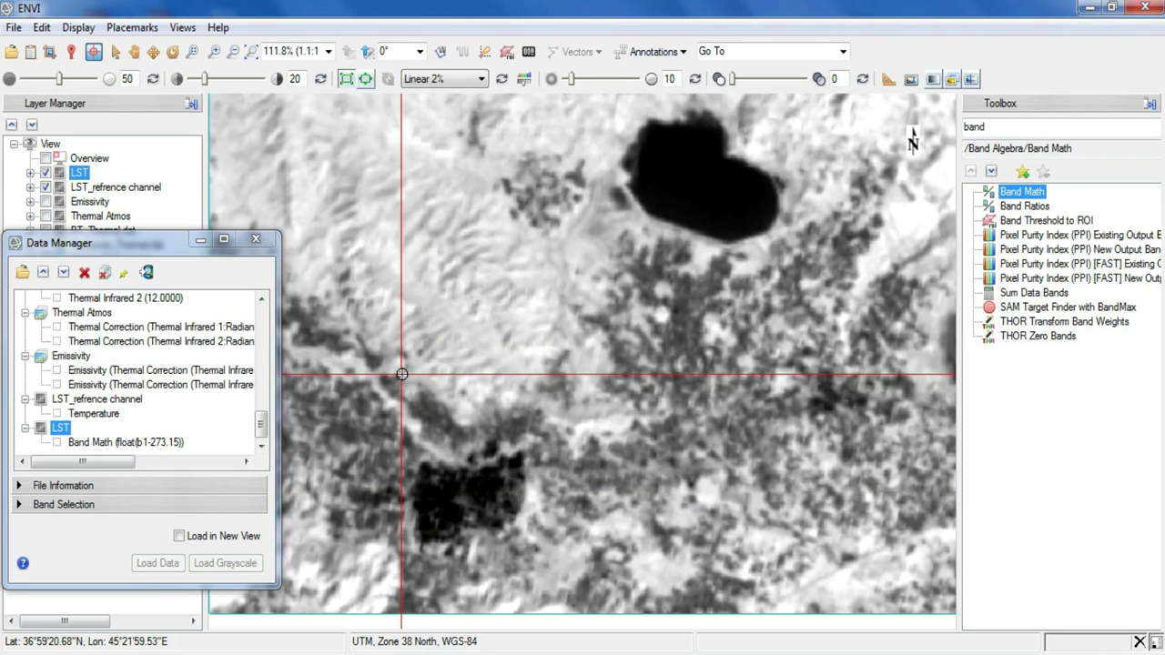
pyautogui.click(94, 52)
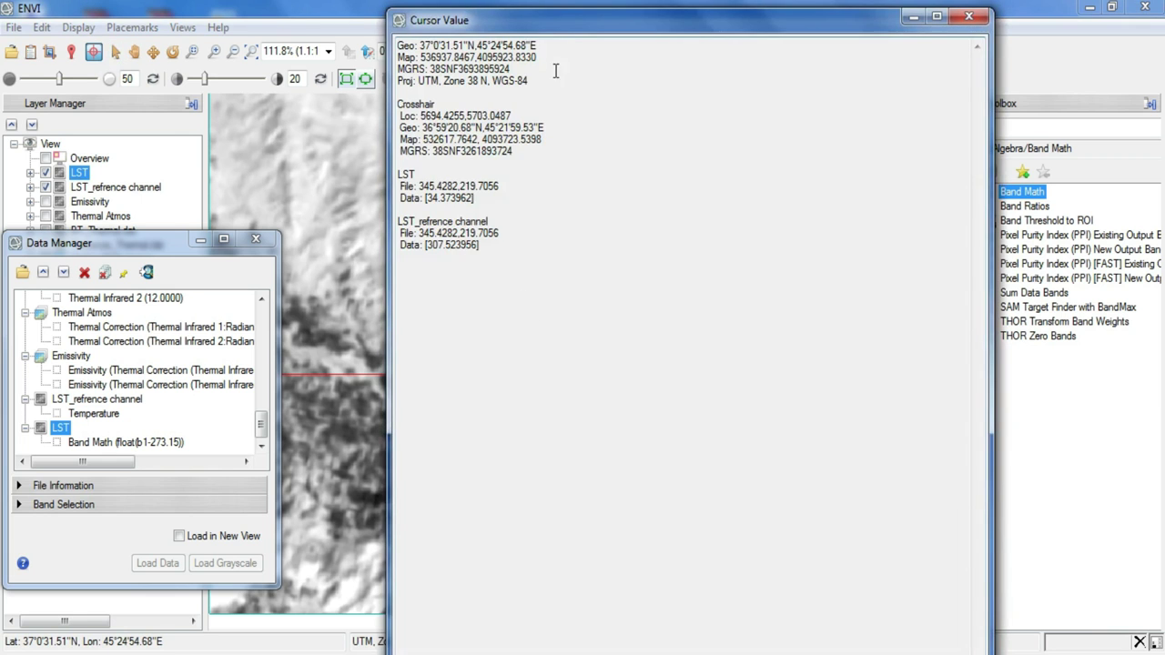
pyautogui.moveTo(557, 34); pyautogui.dragTo(816, 50)
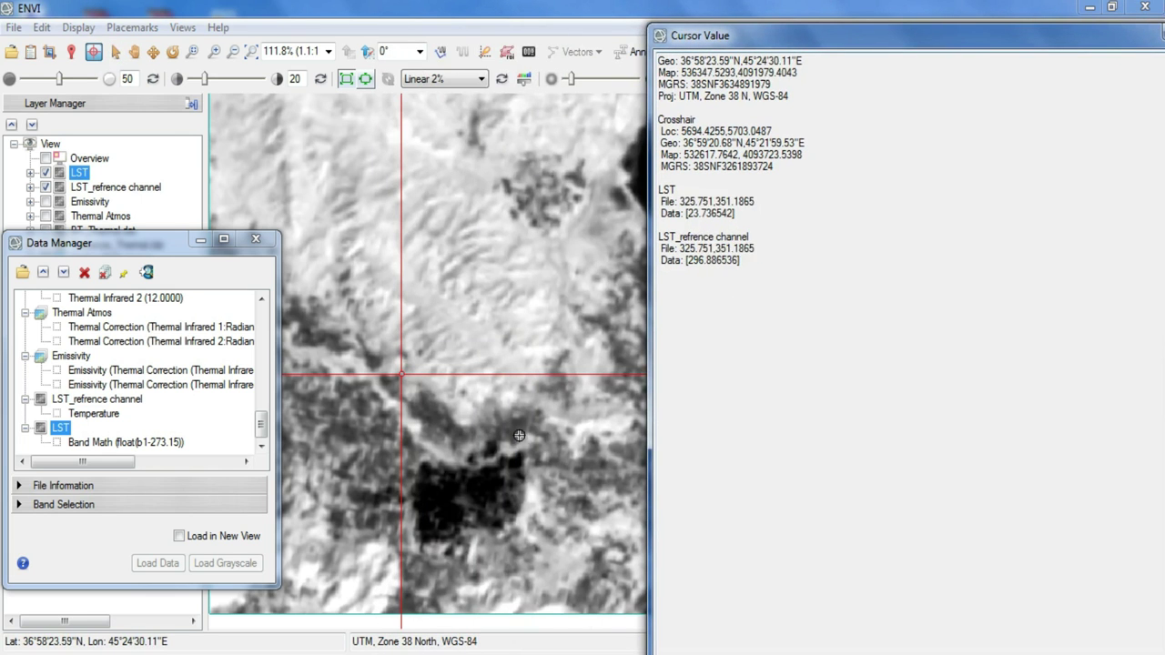
pyautogui.click(484, 499)
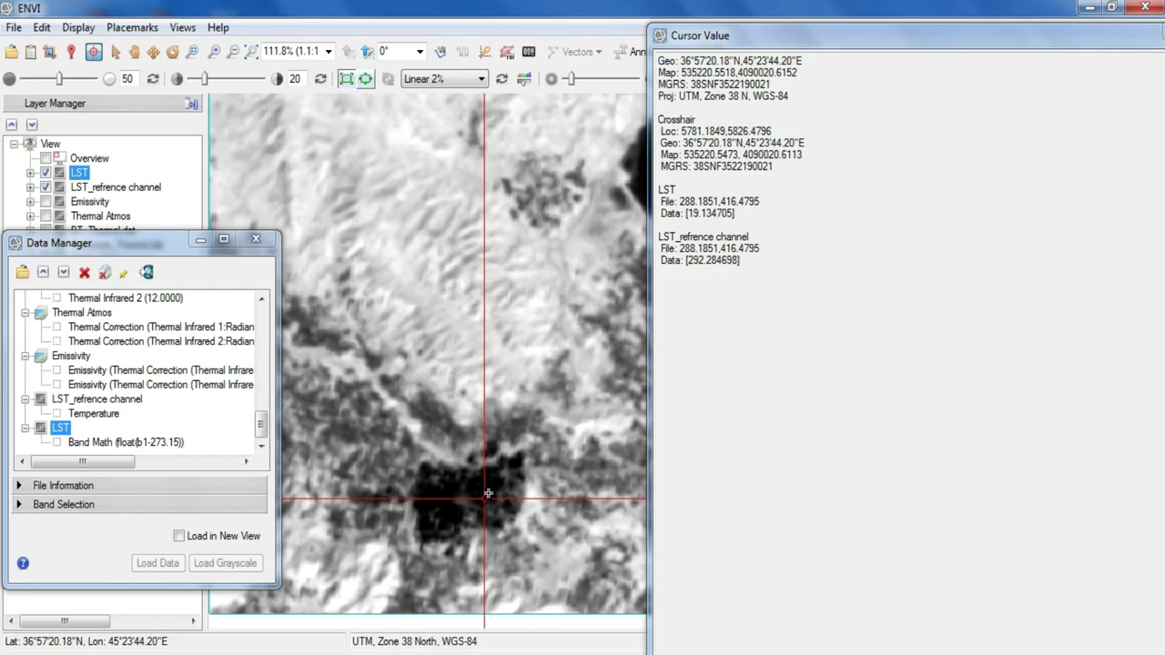
pyautogui.click(533, 263)
pyautogui.click(534, 318)
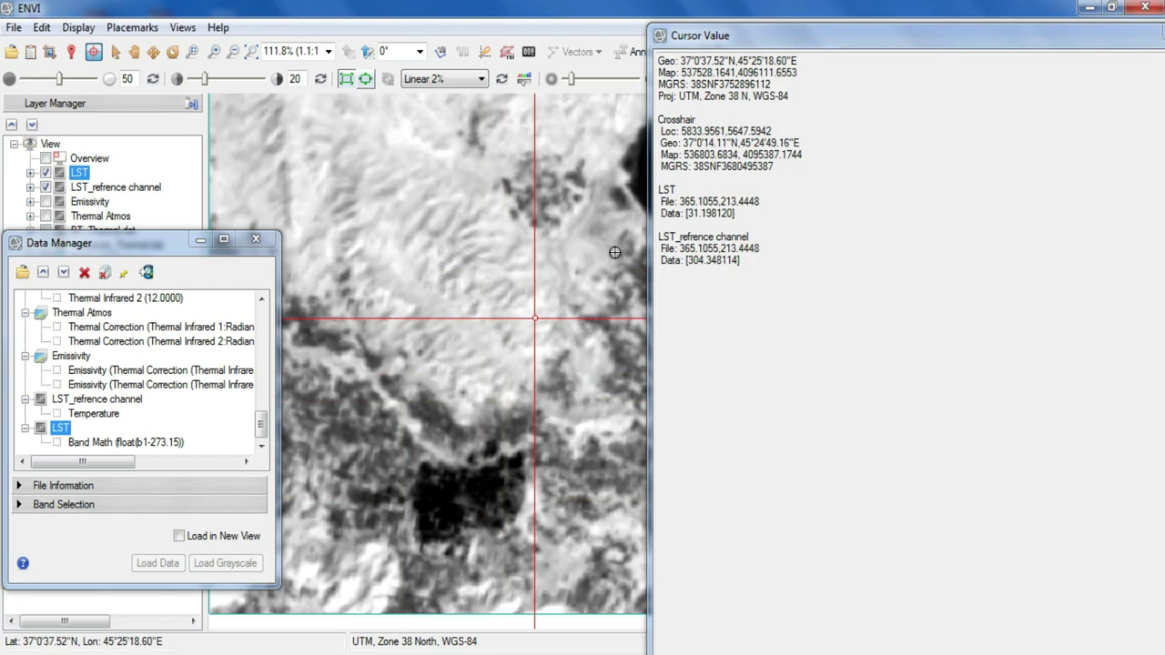
pyautogui.moveTo(687, 215); pyautogui.dragTo(696, 216)
pyautogui.moveTo(687, 260); pyautogui.dragTo(698, 263)
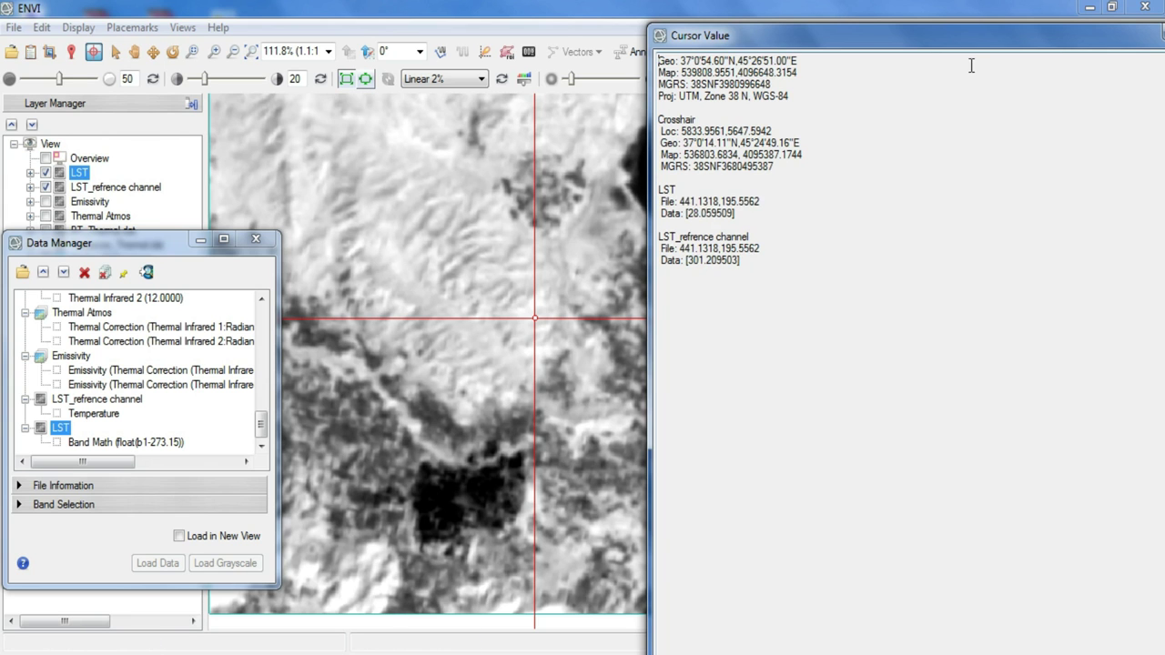
pyautogui.moveTo(968, 52); pyautogui.dragTo(881, 57)
pyautogui.click(1071, 37)
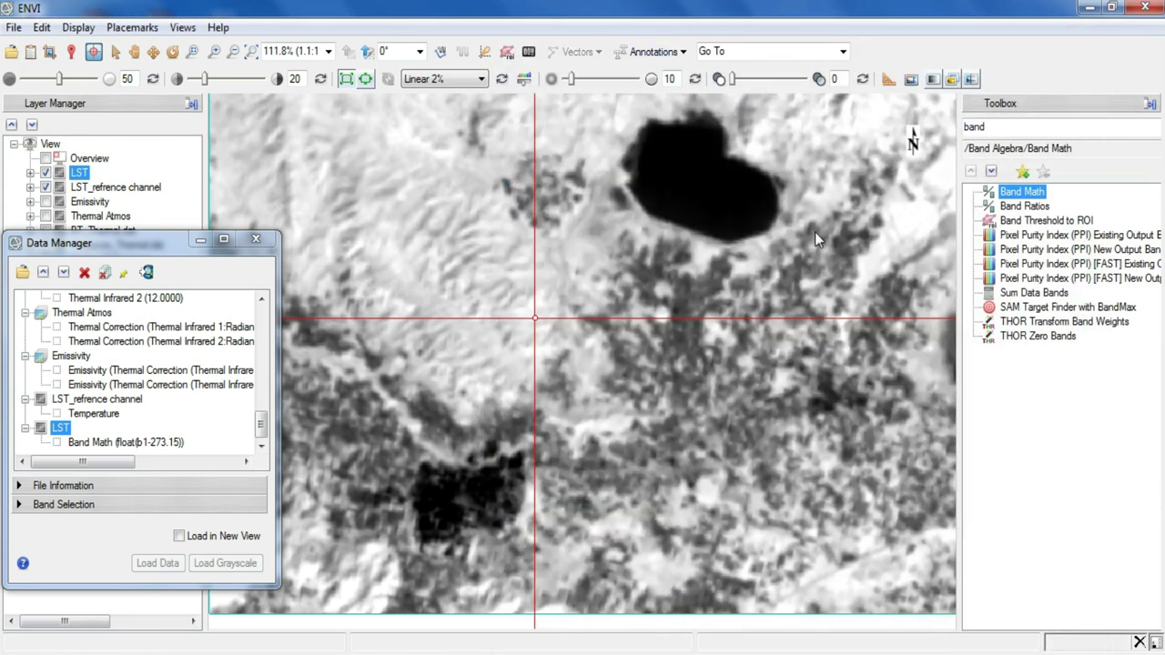
# Collapse the LST and LST_refrence channel entries in the Data Manager and display only the SurfaceReflectance layer.
pyautogui.click(27, 427)
pyautogui.click(26, 414)
pyautogui.click(571, 411)
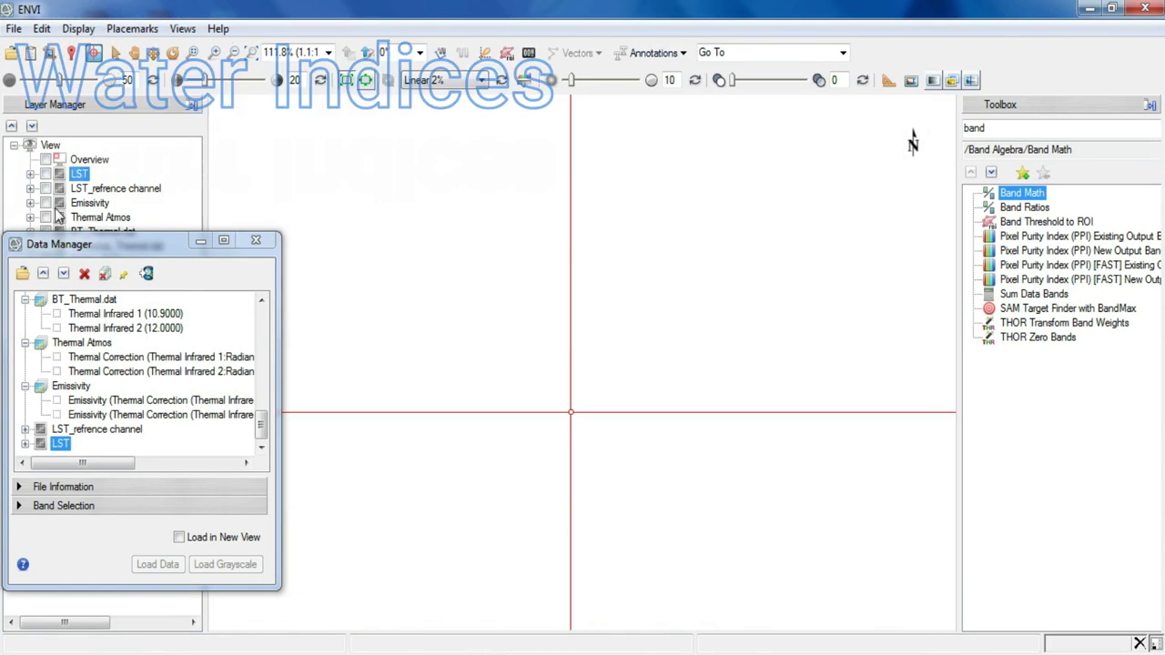
pyautogui.moveTo(68, 244); pyautogui.dragTo(69, 339)
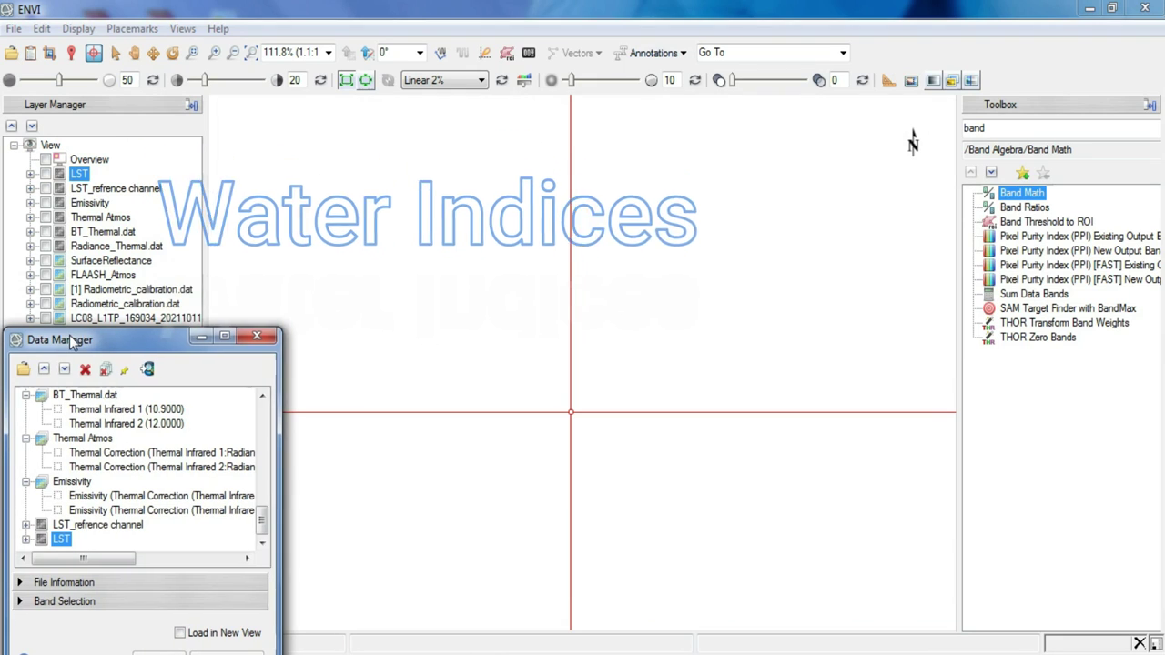
pyautogui.click(46, 260)
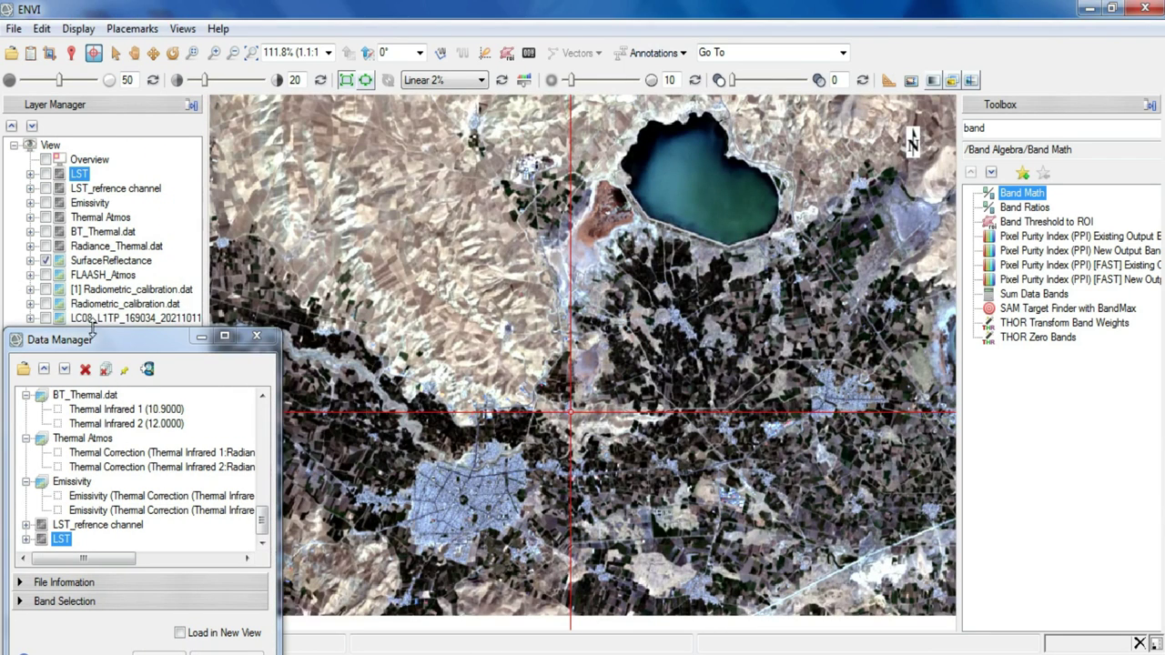
pyautogui.moveTo(99, 337); pyautogui.dragTo(93, 199)
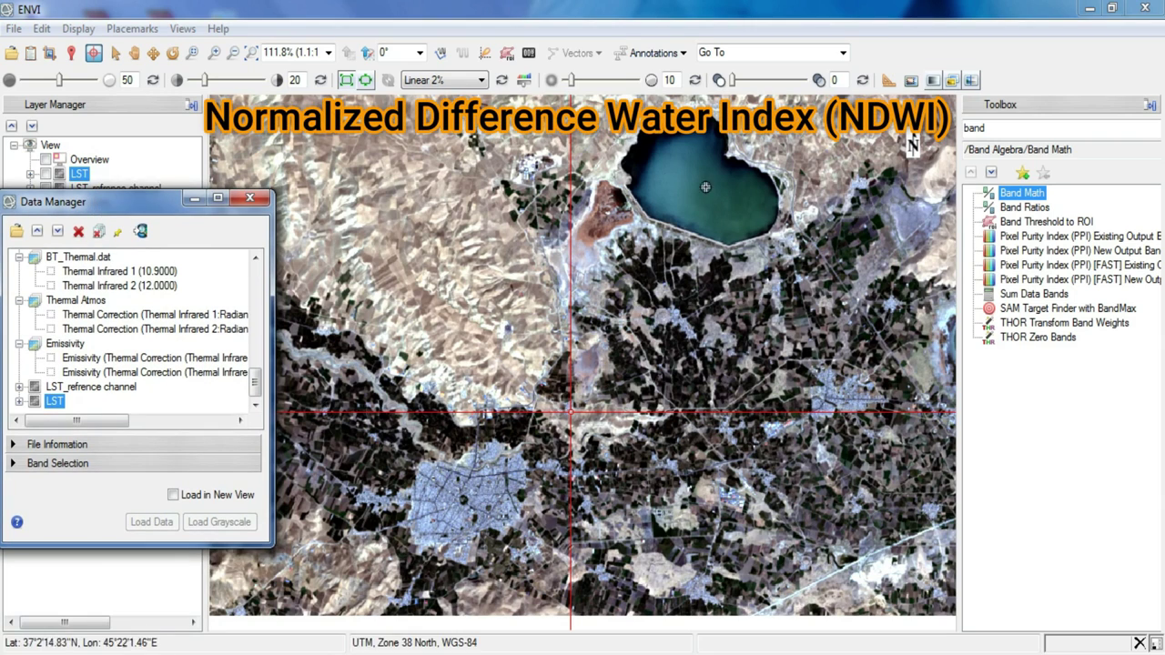
# Start Band Math and add the NDWI expression (b3 - b5) / (b3 + b5) to its list.
pyautogui.doubleClick(1021, 193)
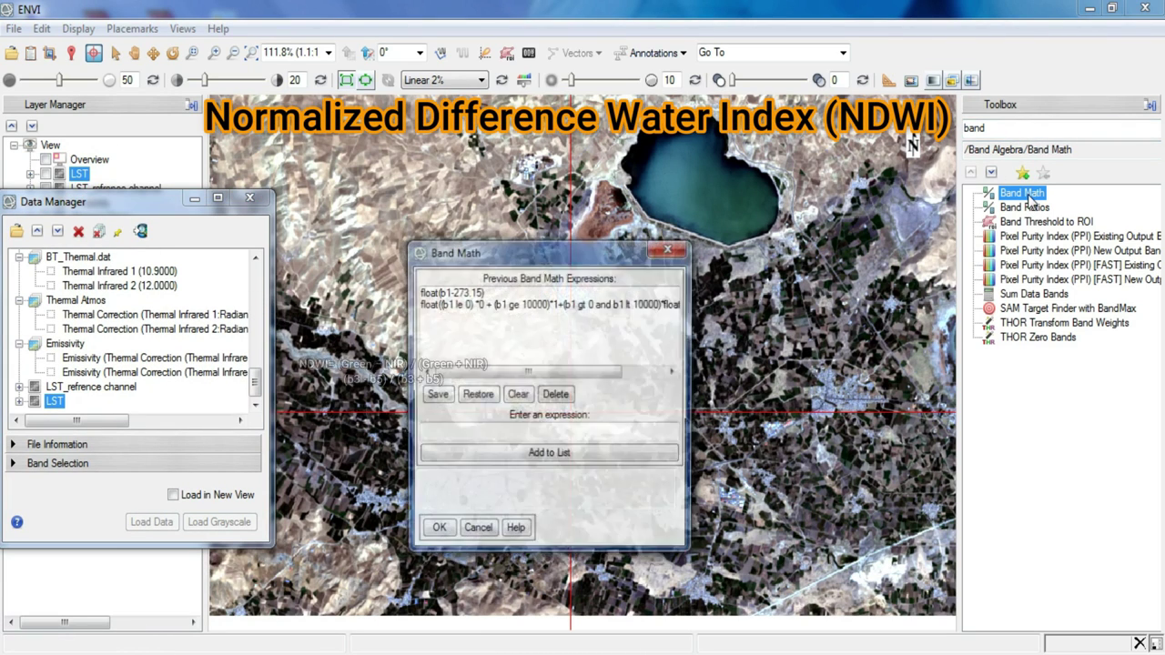
pyautogui.click(452, 430)
pyautogui.write('(b3 - b5) / (b3 + b5')
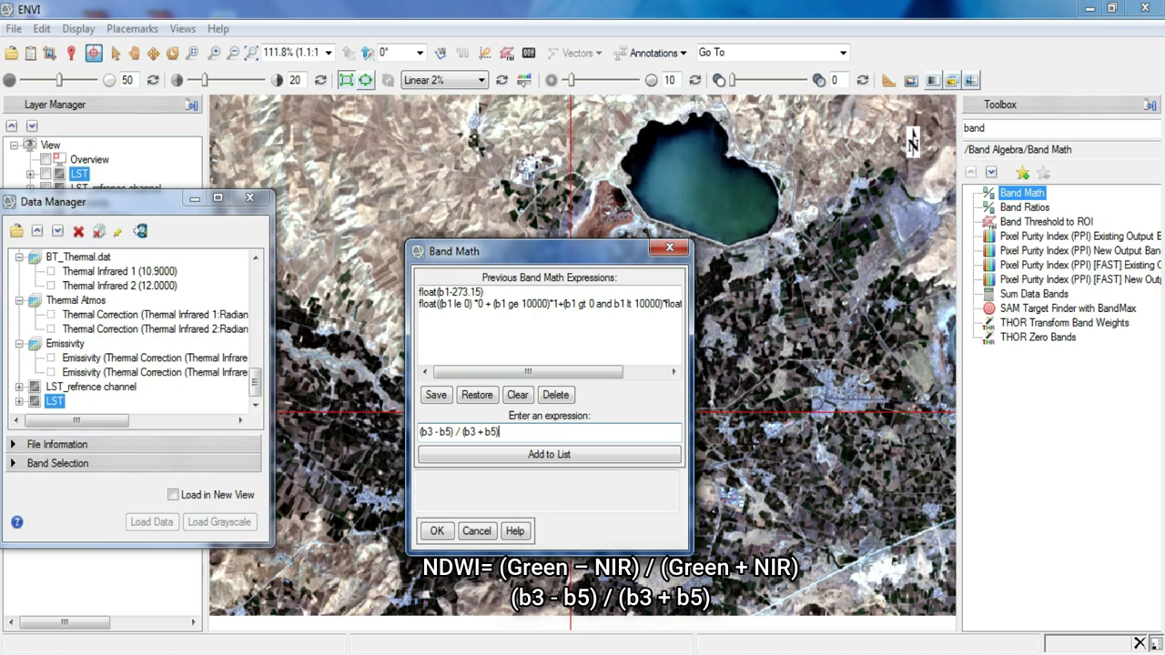
pyautogui.click(458, 453)
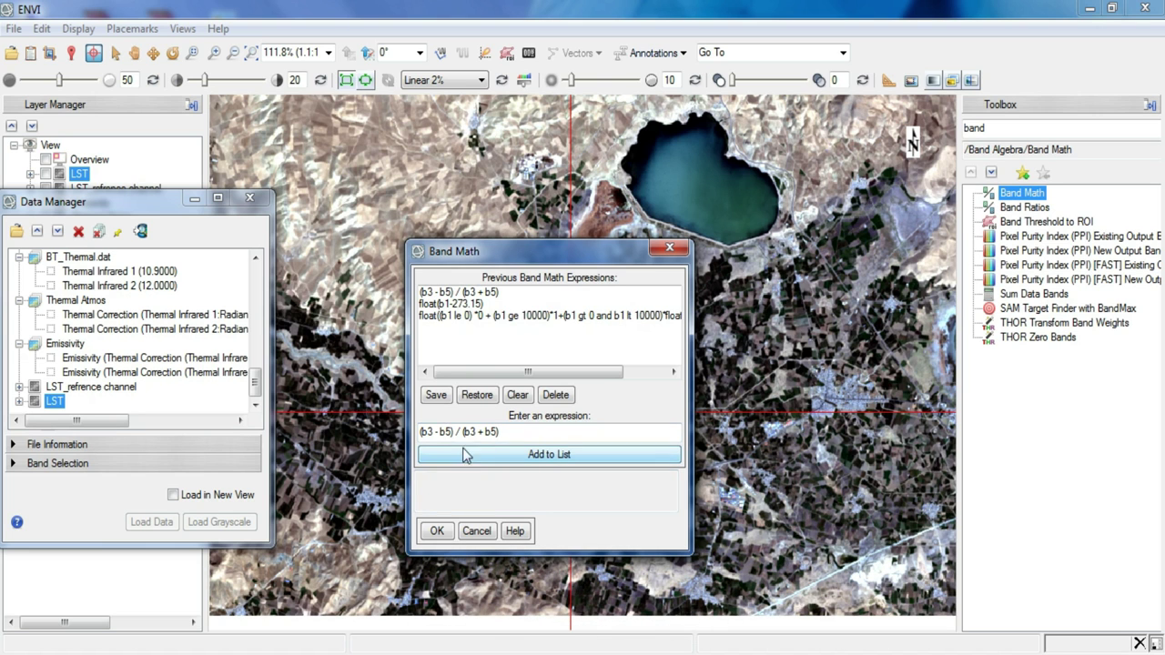
# Apply the (b3 - b5) / (b3 + b5) expression, mapping B3 to the Green band and B5 to the Near Infrared band of SurfaceReflectance.
pyautogui.click(472, 292)
pyautogui.click(437, 530)
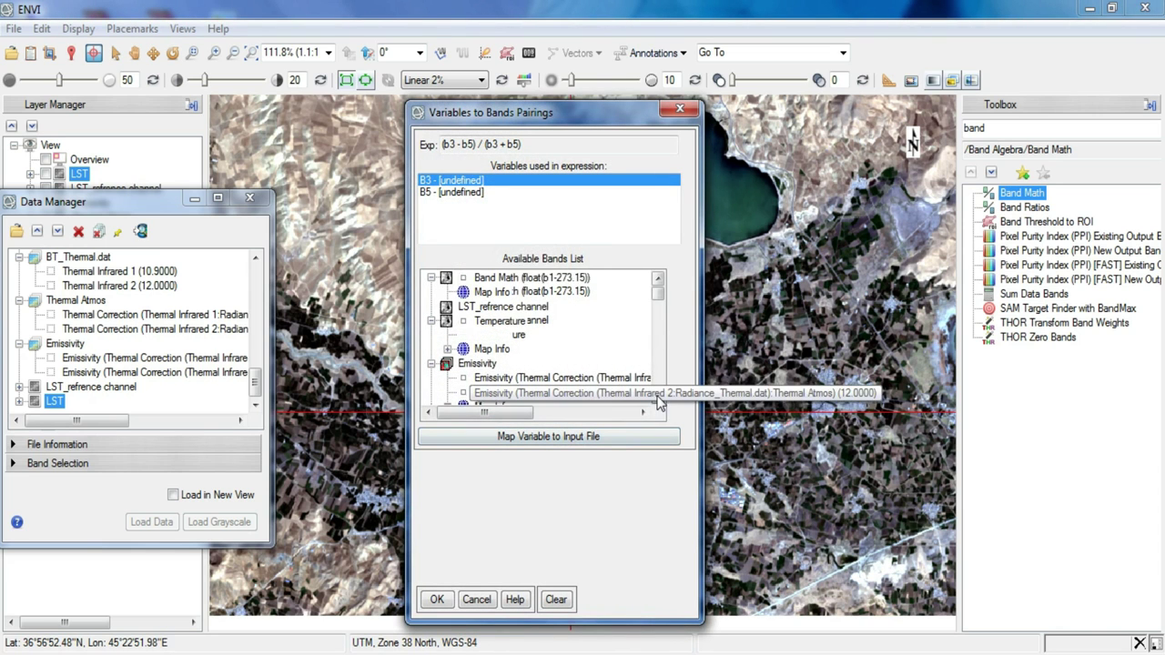
pyautogui.moveTo(660, 299); pyautogui.dragTo(659, 321)
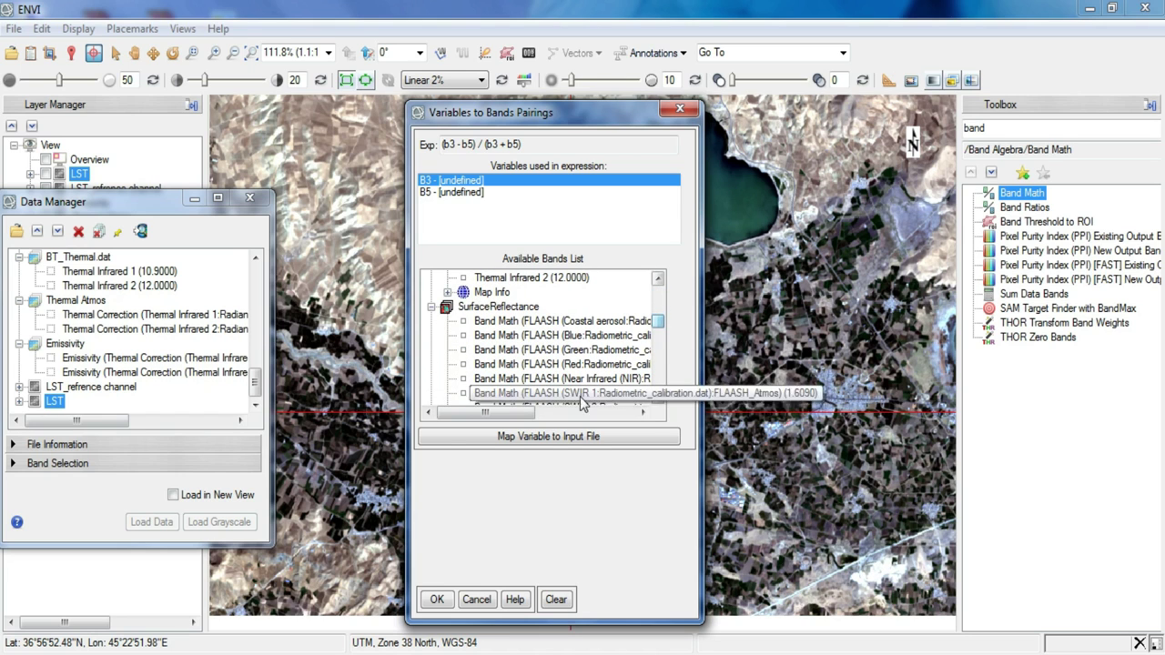
pyautogui.moveTo(511, 414); pyautogui.dragTo(531, 411)
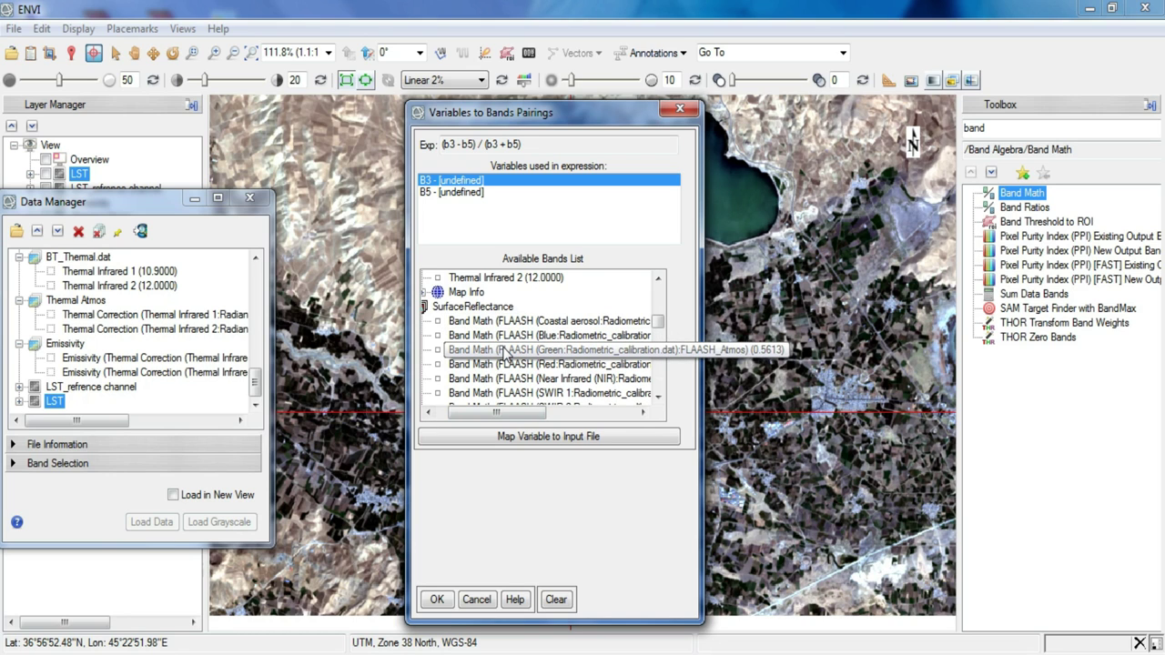
pyautogui.click(564, 352)
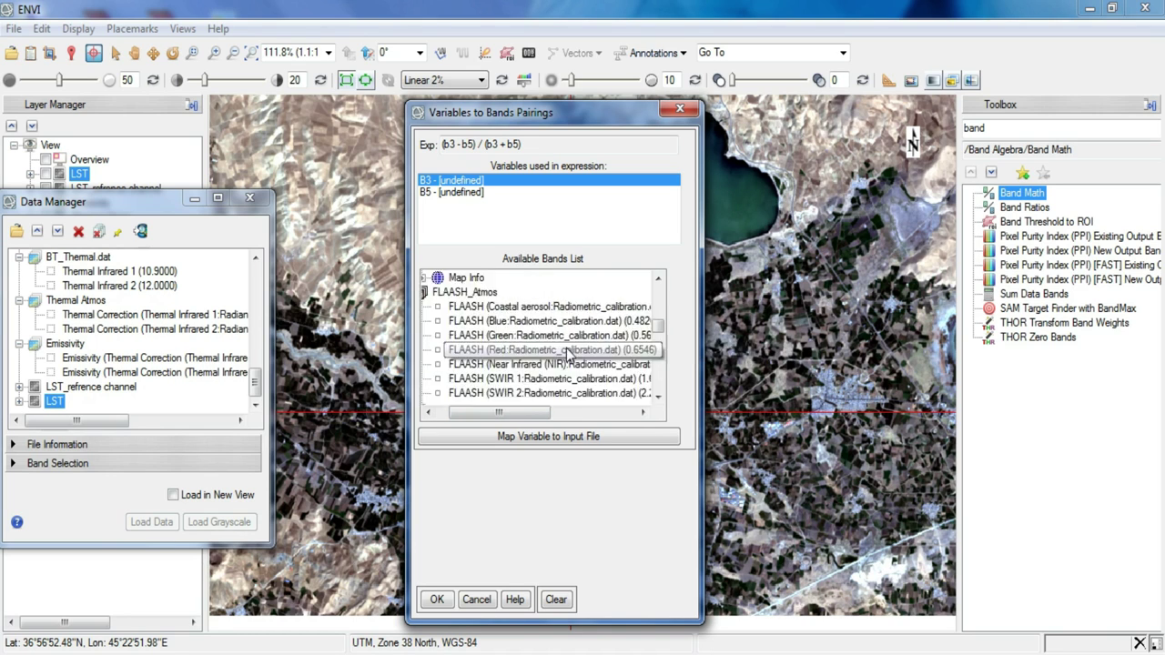
pyautogui.click(472, 194)
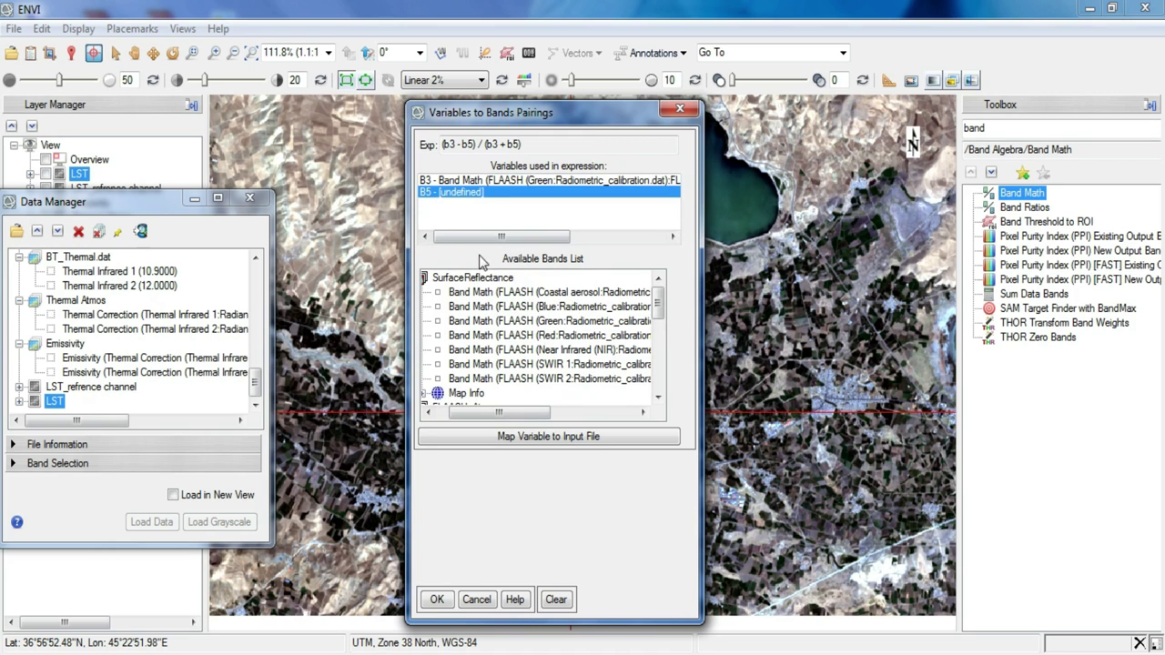
pyautogui.click(476, 351)
# Name the output file NDWI index in the Out folder and run the calculation.
pyautogui.click(537, 537)
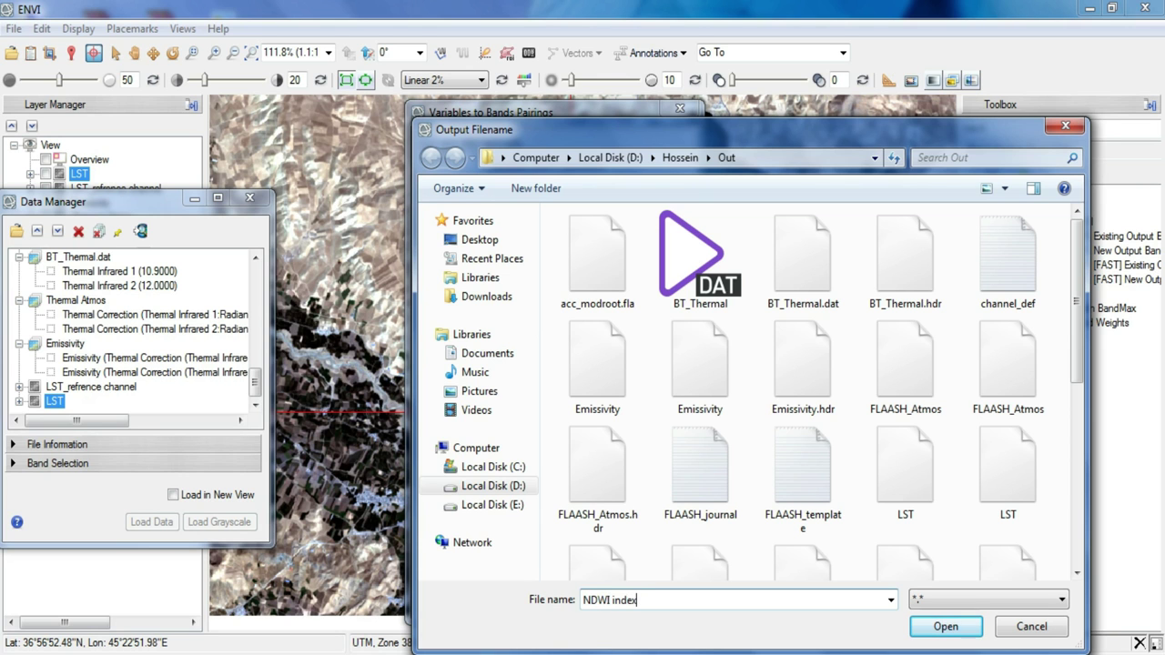
pyautogui.write('NDWI index')
pyautogui.press('Return')
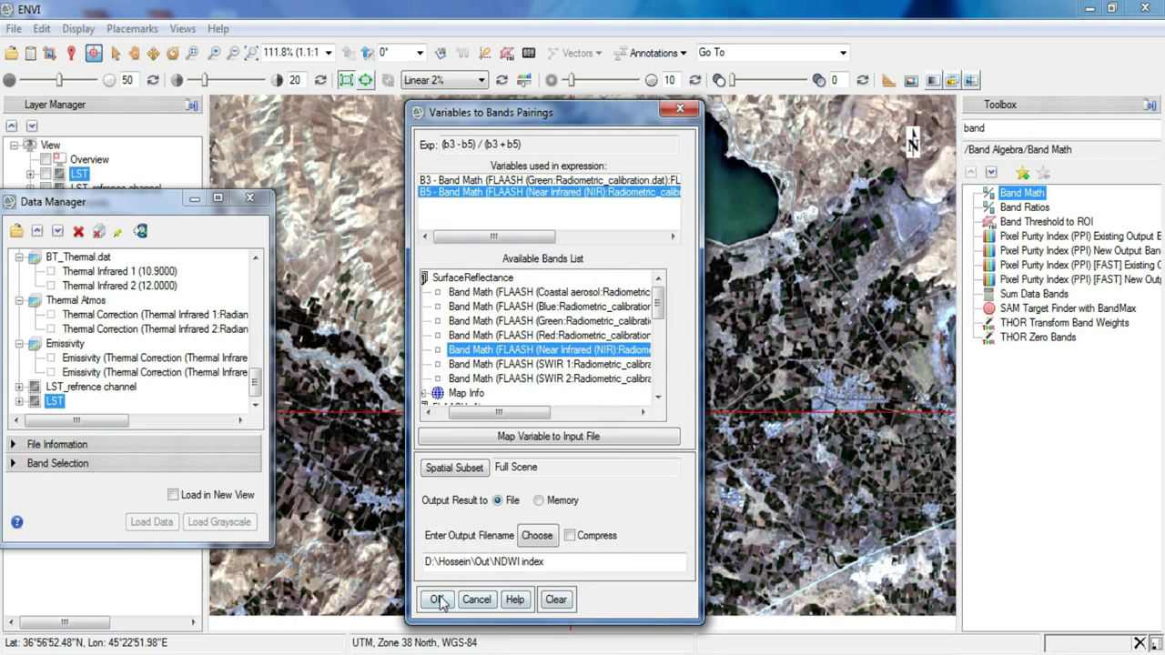
pyautogui.click(437, 600)
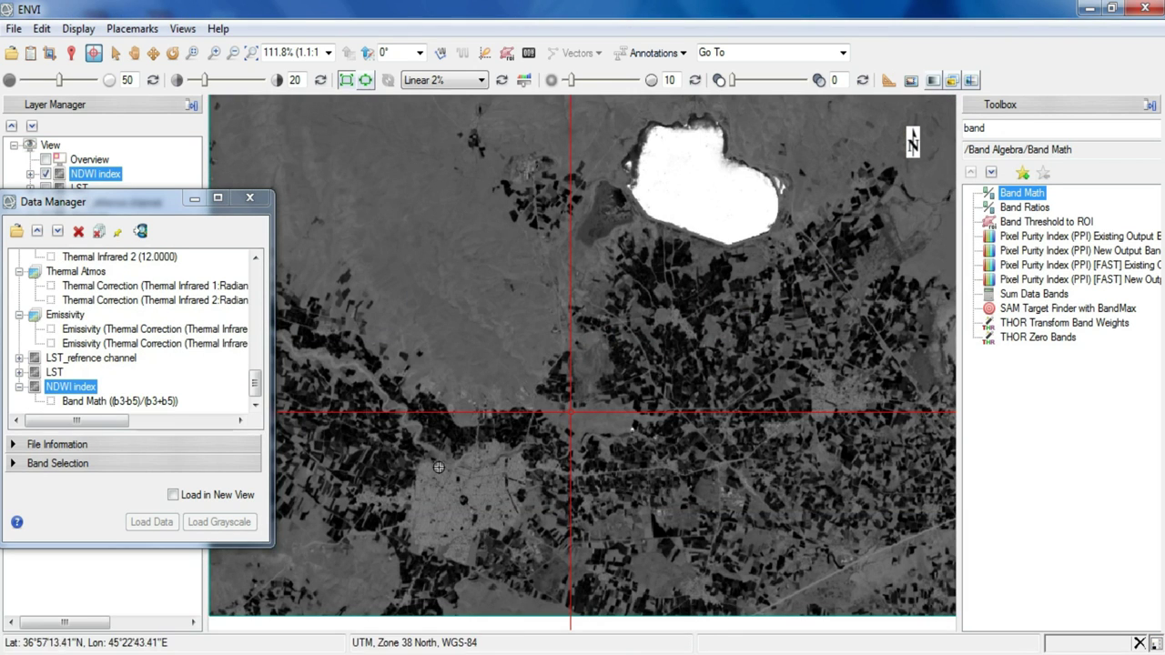
# Inspect the NDWI index pixel values at several points over the lake using the Cursor Value tool.
pyautogui.click(115, 52)
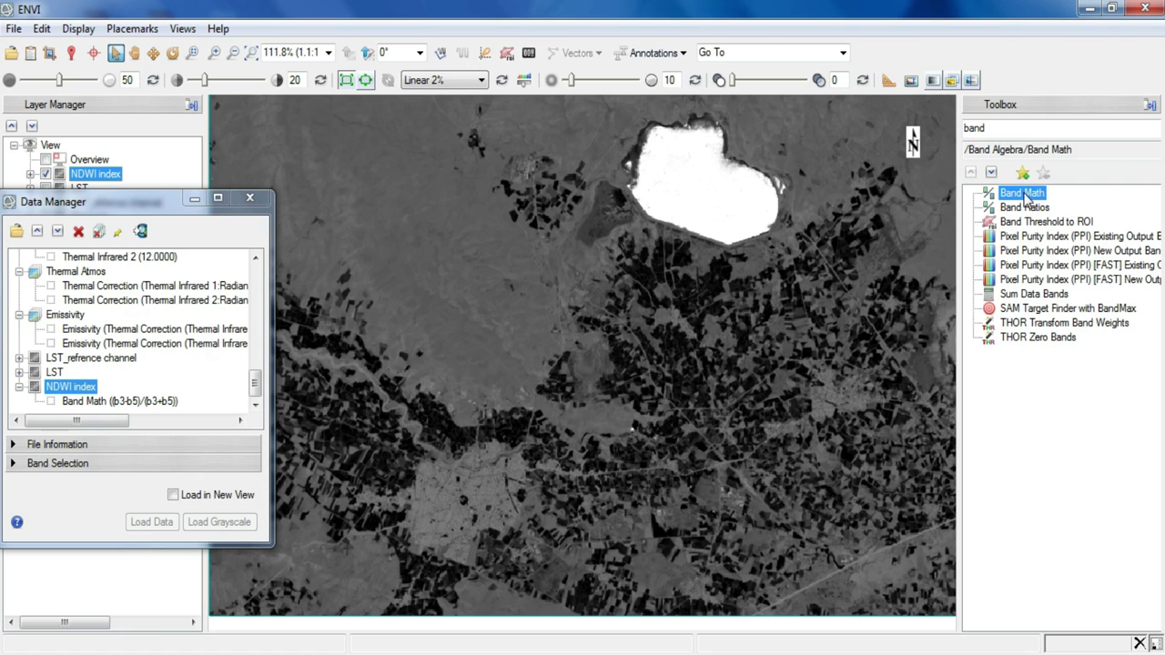
pyautogui.click(94, 53)
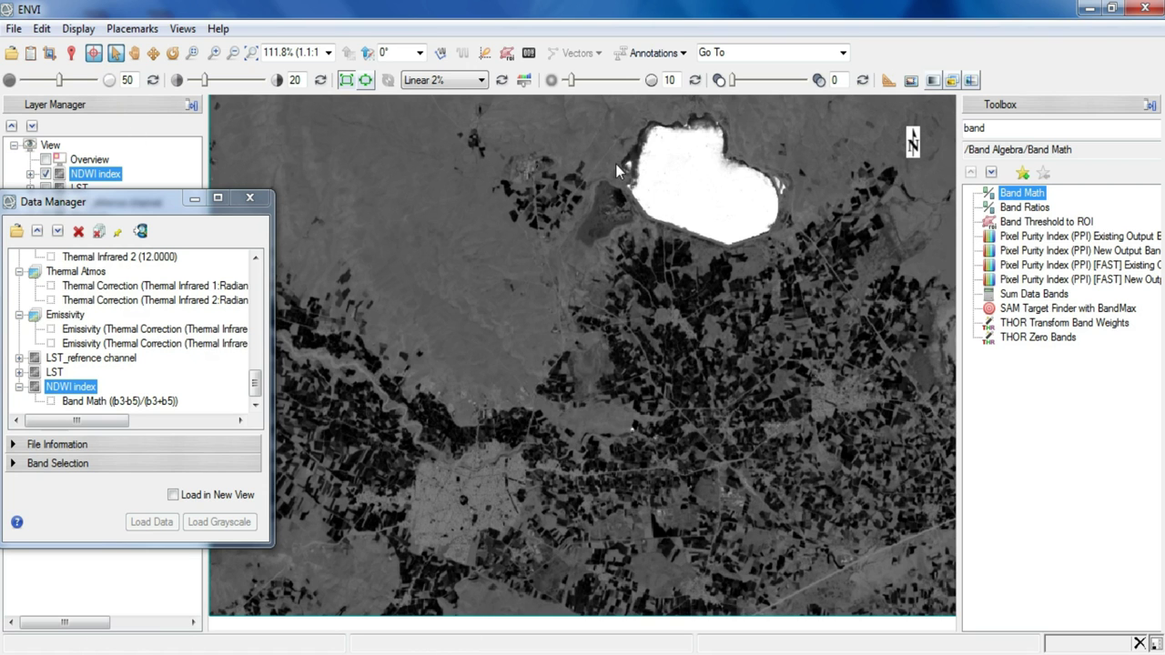
pyautogui.click(683, 188)
pyautogui.moveTo(676, 41); pyautogui.dragTo(192, 41)
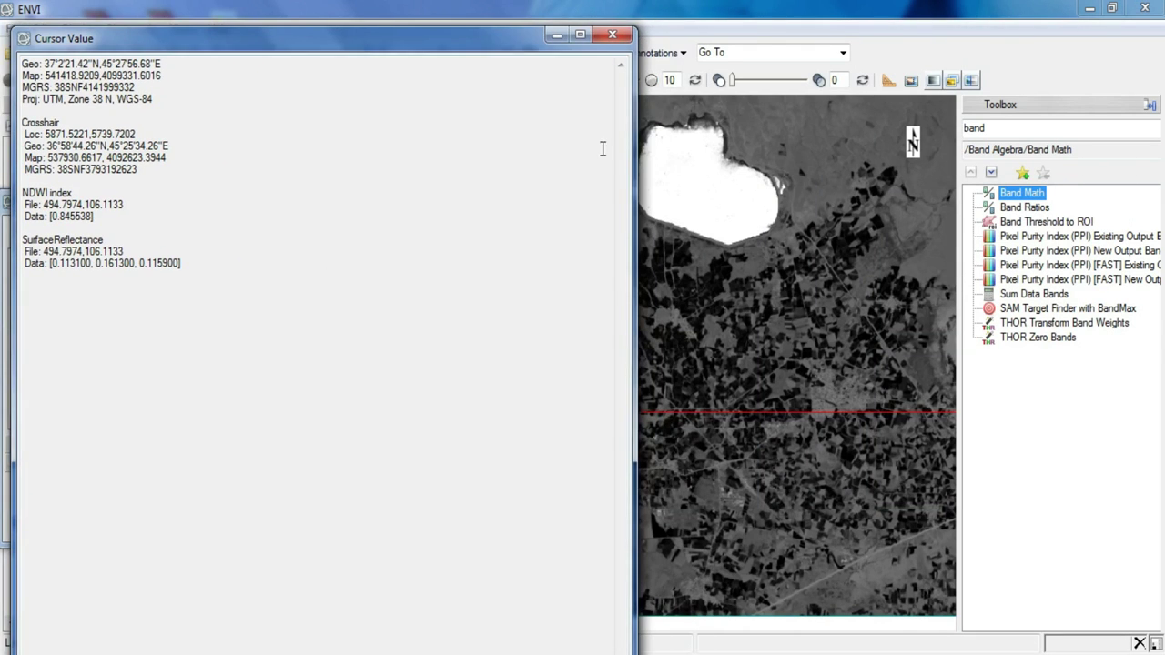
pyautogui.click(684, 185)
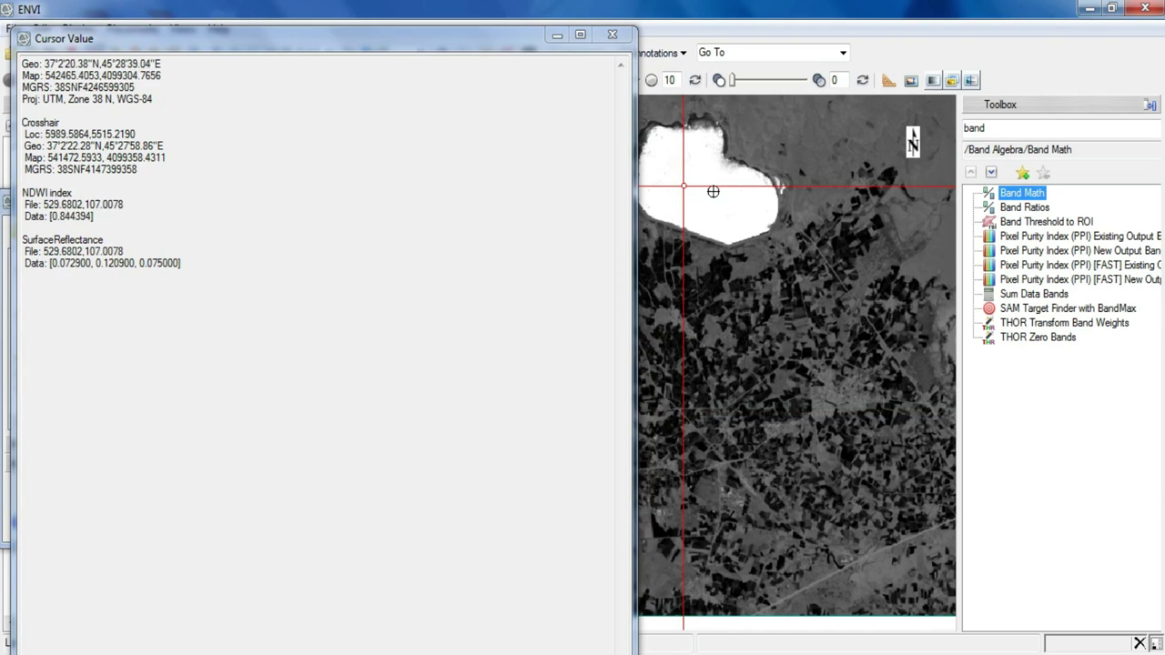
pyautogui.click(719, 210)
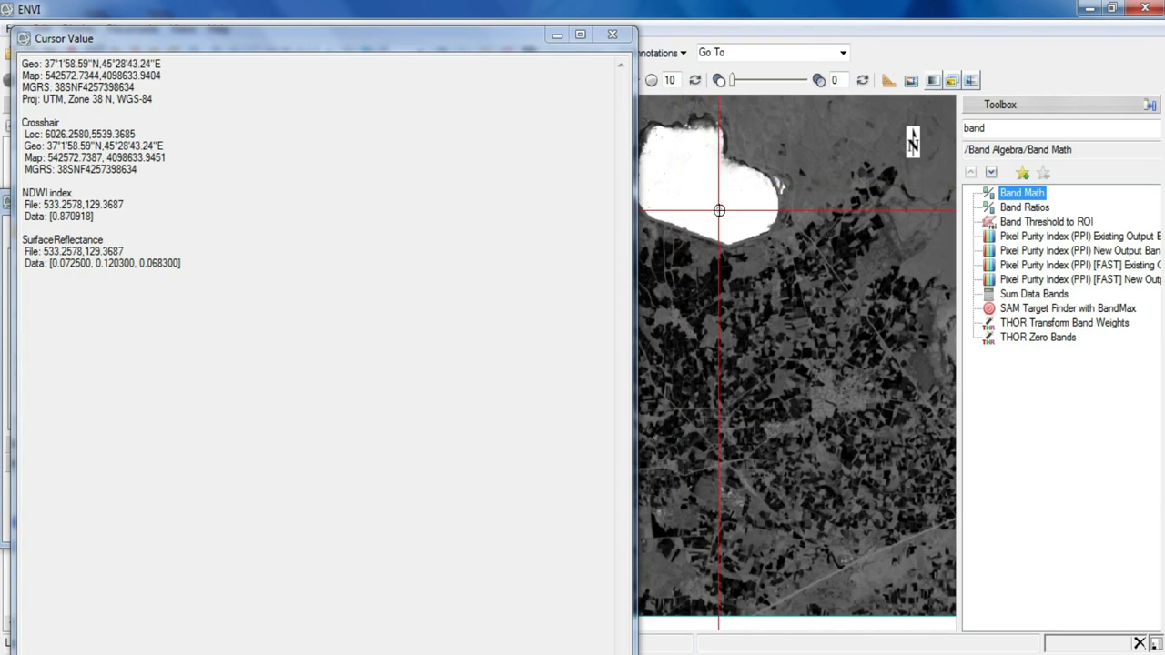
pyautogui.moveTo(47, 216); pyautogui.dragTo(25, 188)
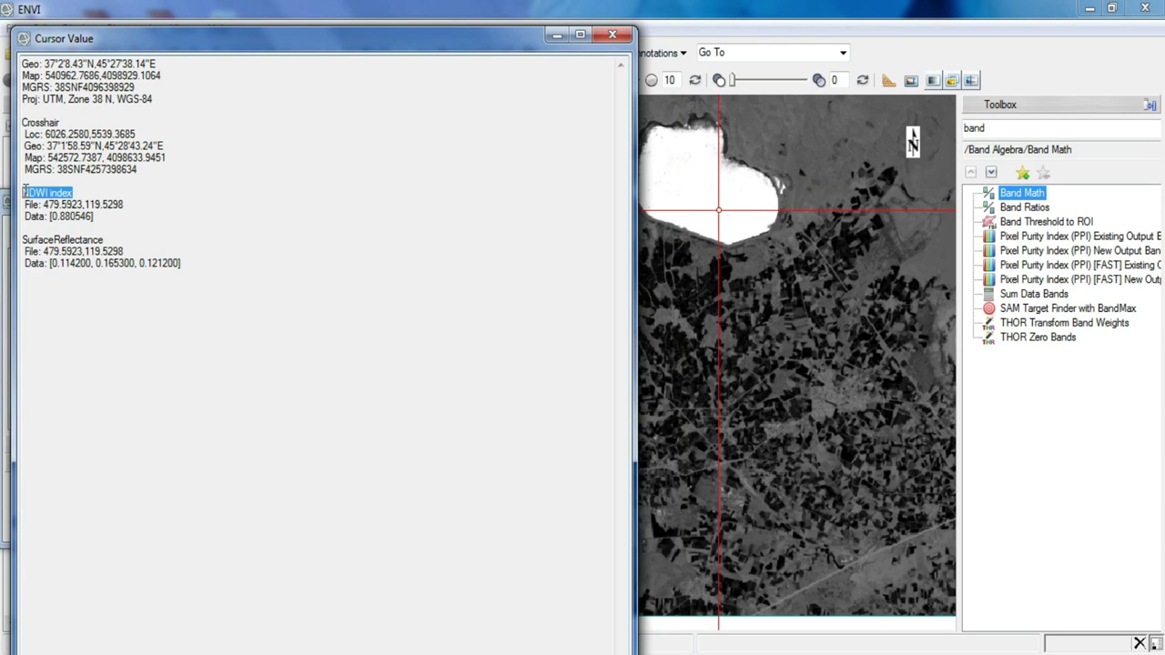
pyautogui.click(612, 34)
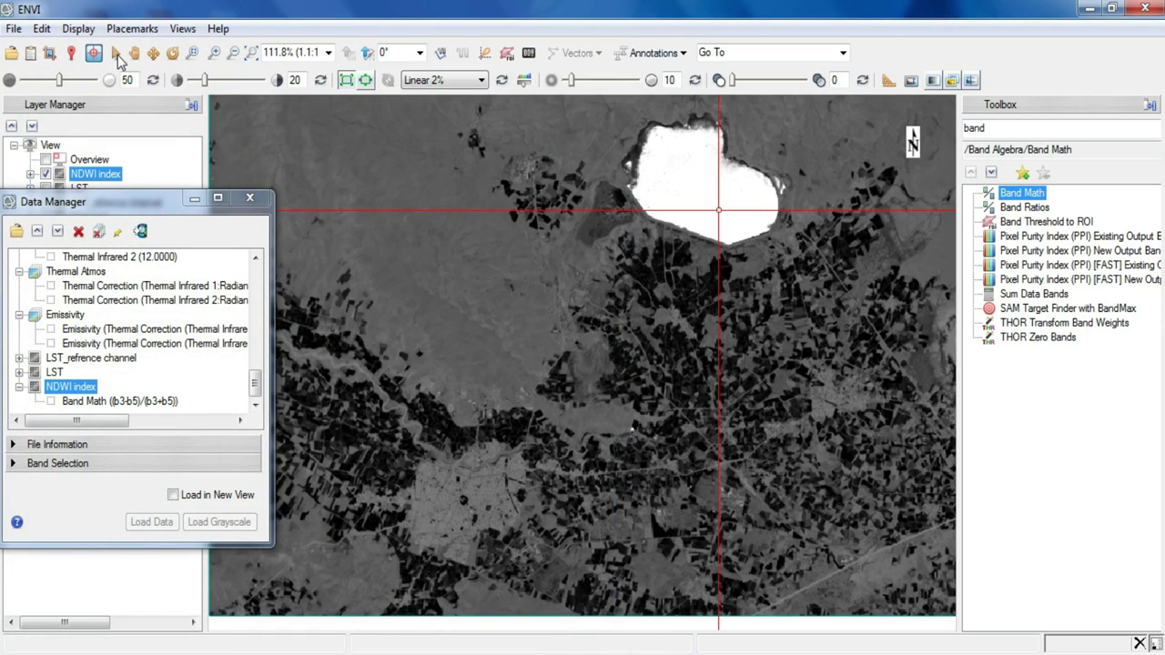
pyautogui.click(116, 55)
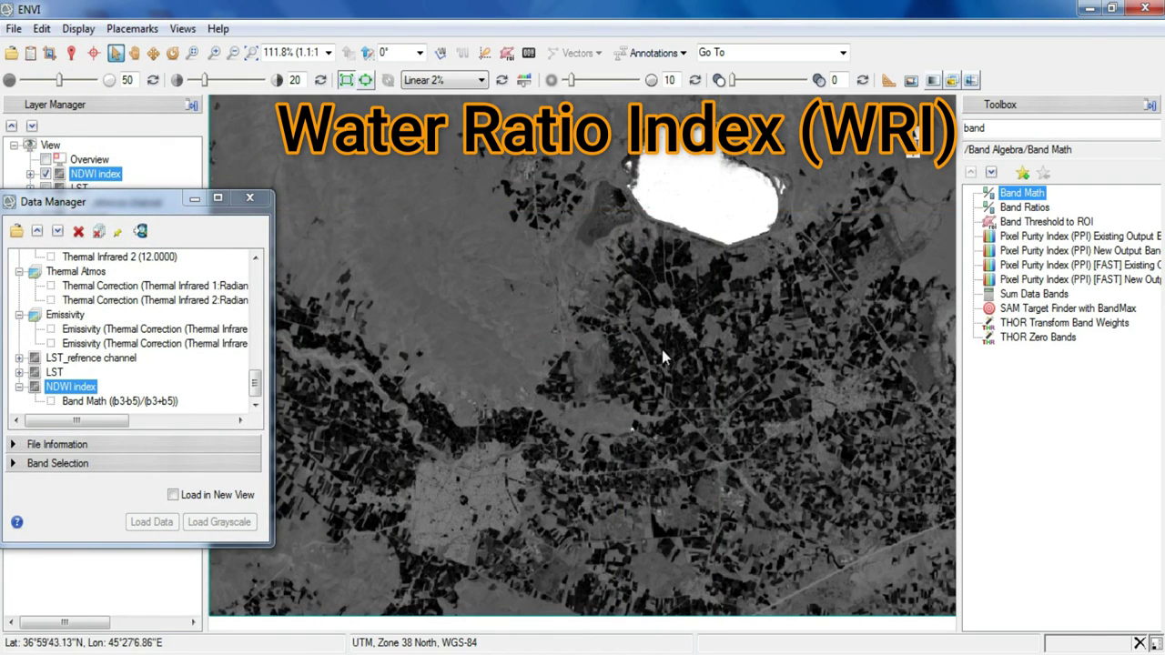
# Start Band Math and add the WRI expression (b3 + b4 ) / (b5 + b6) to its list.
pyautogui.doubleClick(1012, 198)
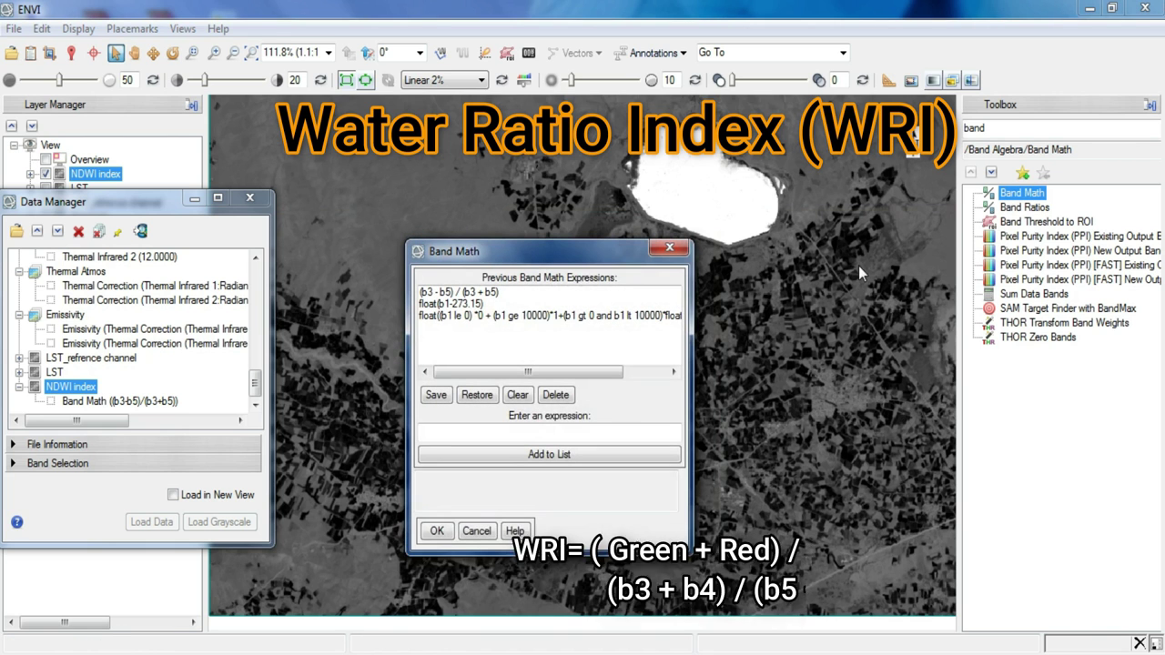
pyautogui.click(521, 434)
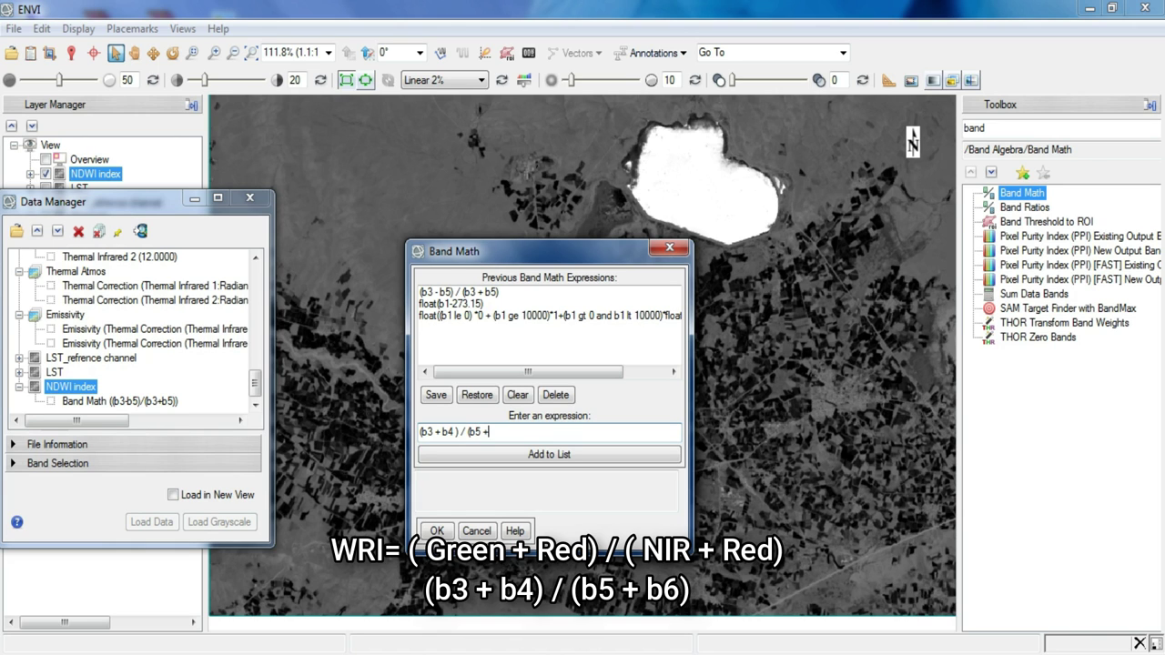
pyautogui.write('b6)')
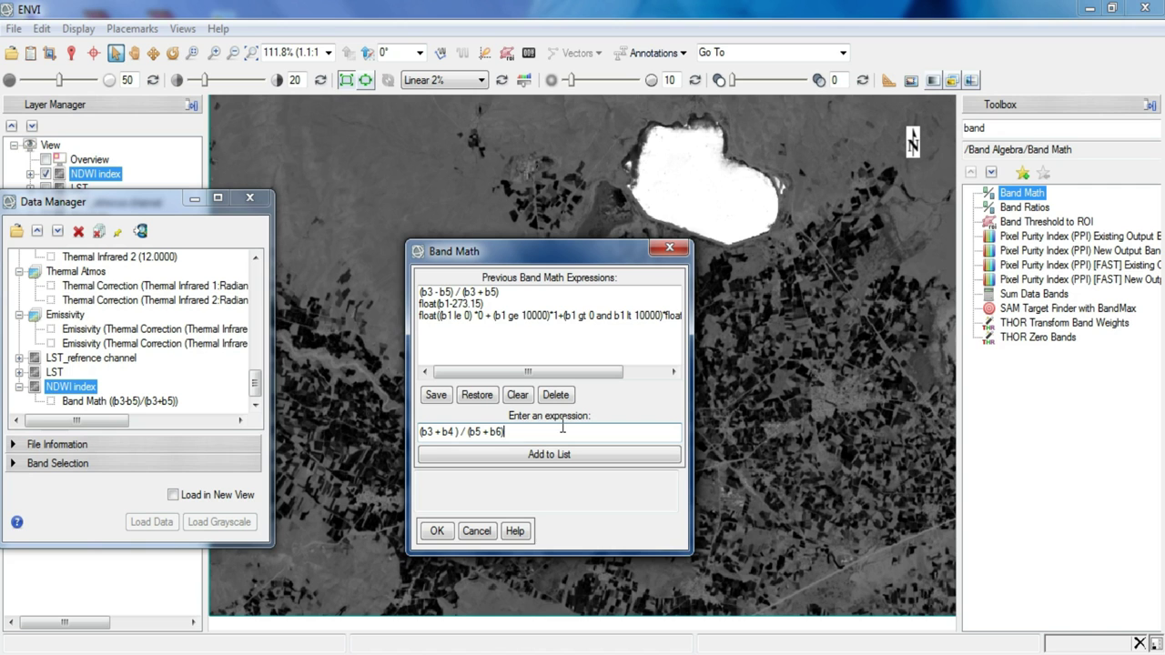
pyautogui.click(561, 455)
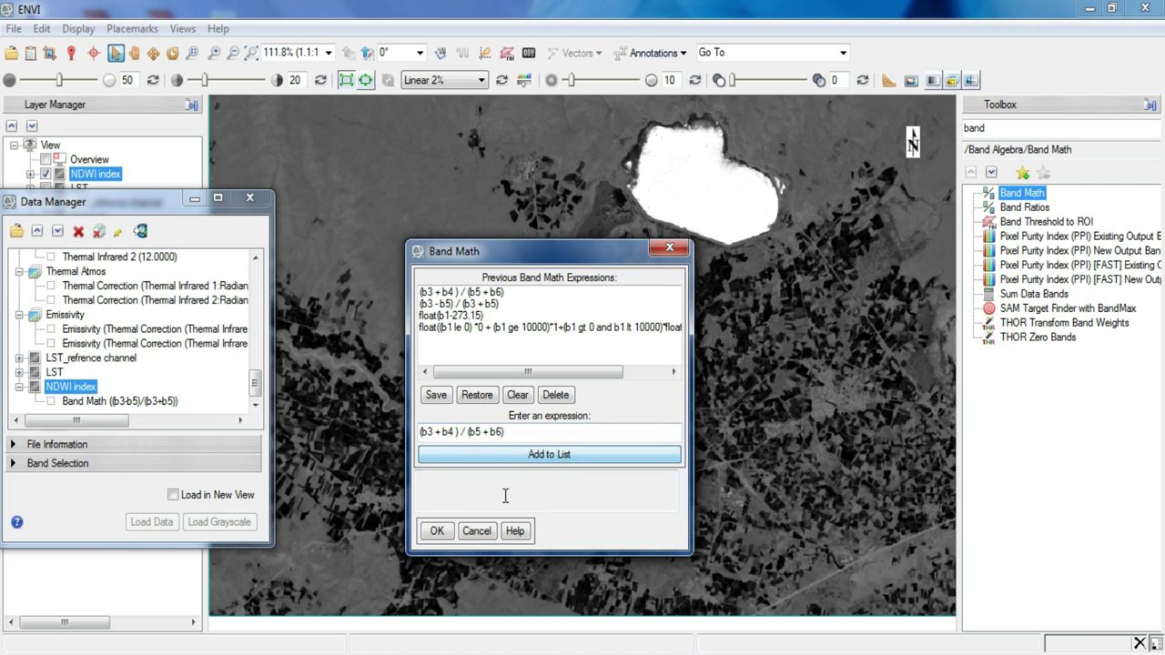
# Map B3 to Green, B4 to Red, B5 to Near Infrared and B6 to SWIR 1 of SurfaceReflectance for the WRI expression.
pyautogui.click(437, 532)
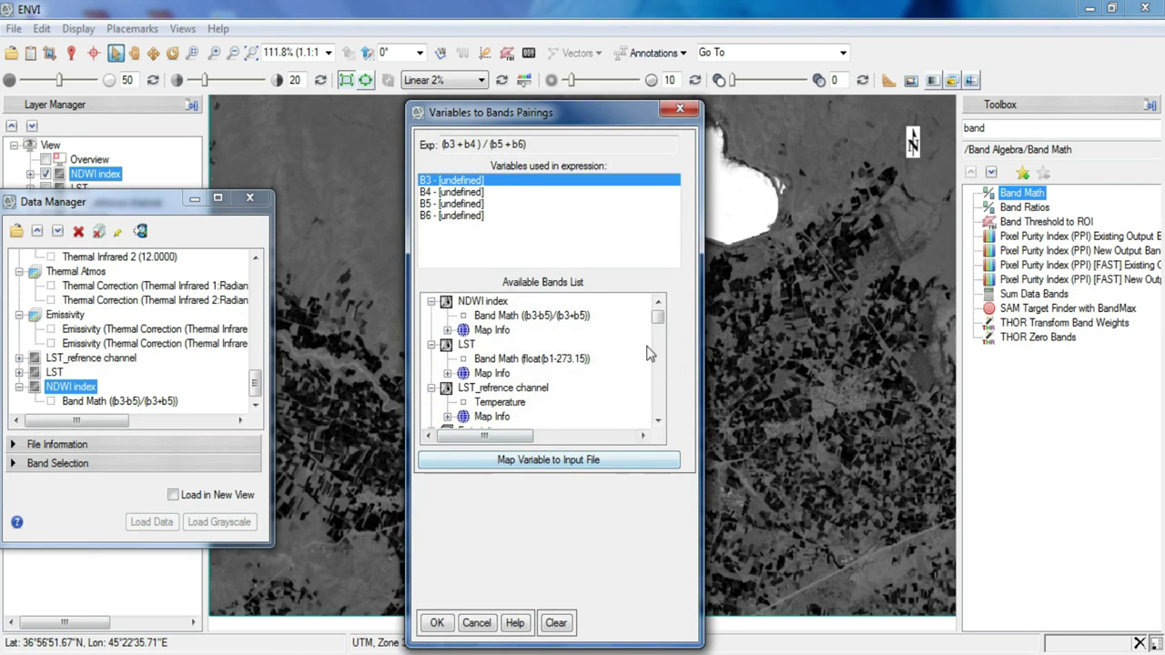
pyautogui.click(658, 420)
pyautogui.click(659, 420)
pyautogui.click(659, 420)
pyautogui.click(659, 420)
pyautogui.click(659, 420)
pyautogui.click(659, 421)
pyautogui.click(659, 420)
pyautogui.click(659, 421)
pyautogui.click(659, 420)
pyautogui.click(659, 421)
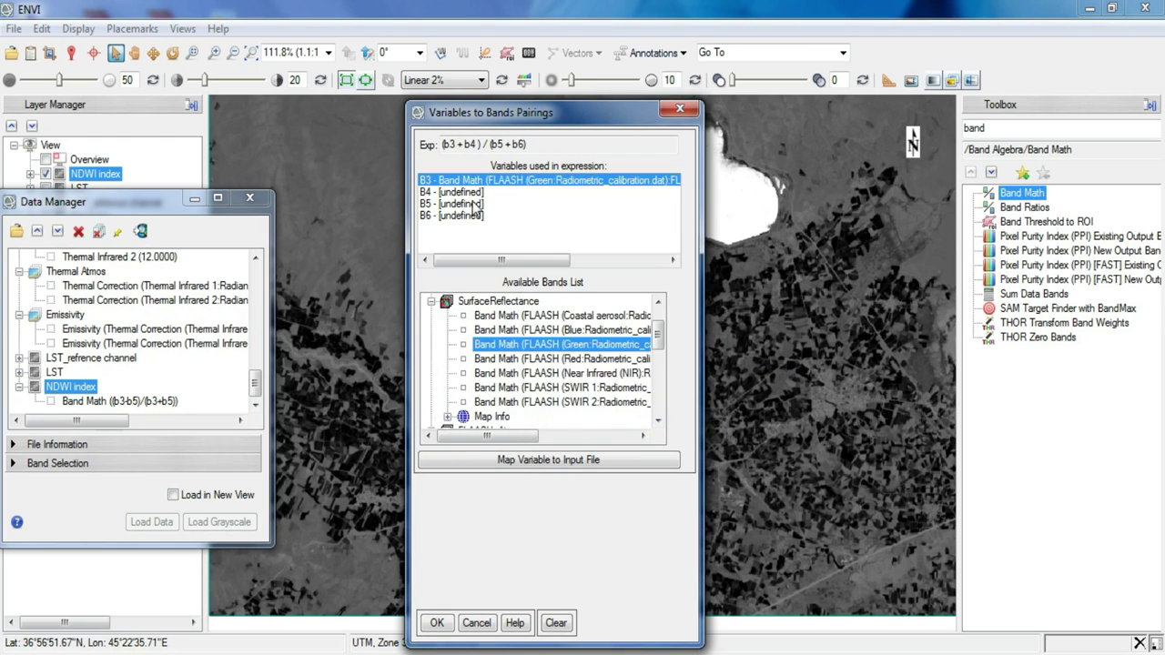
pyautogui.click(514, 344)
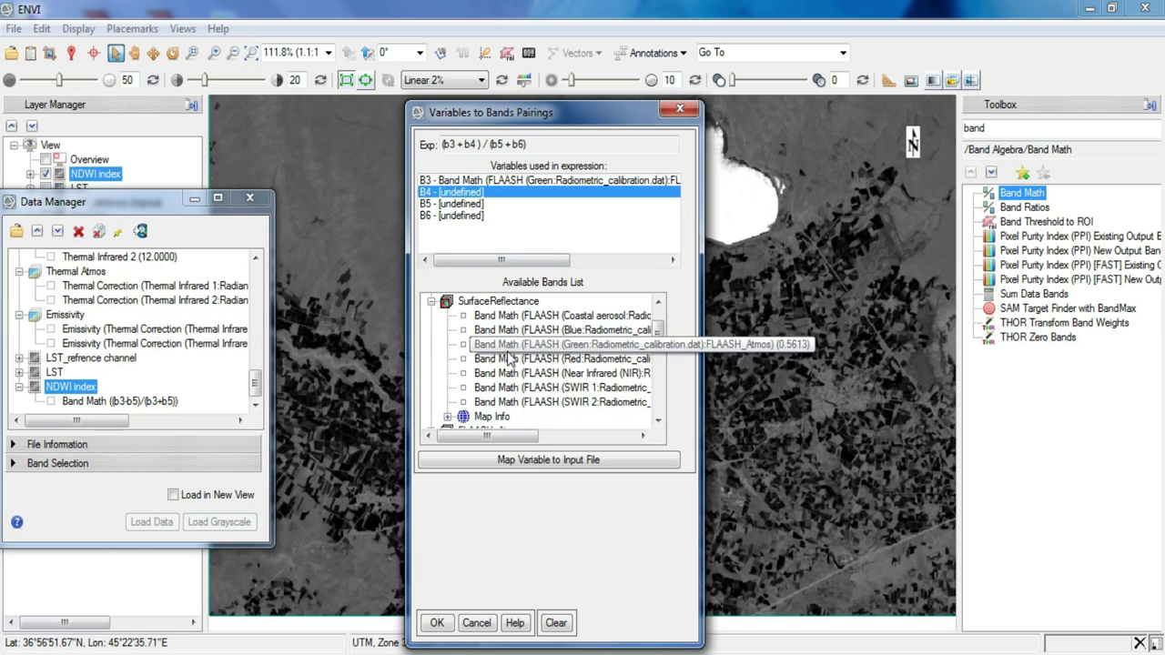
pyautogui.click(510, 359)
pyautogui.click(457, 206)
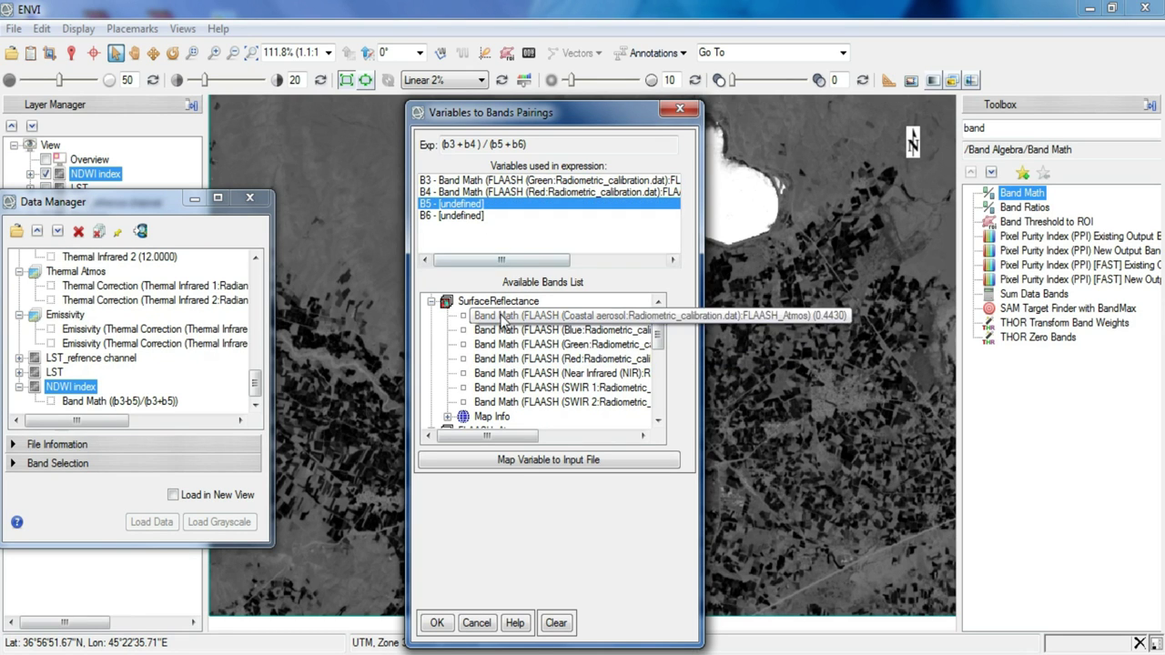
pyautogui.click(507, 373)
pyautogui.click(509, 390)
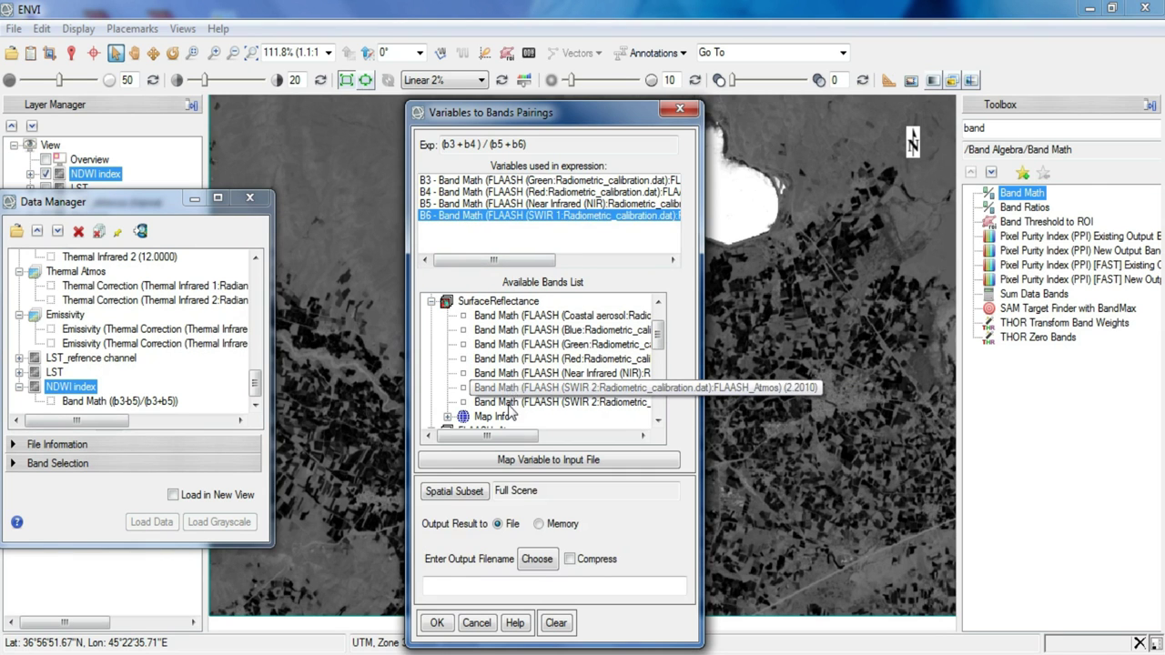
# Name the output file WRI Index in the Out folder and run the calculation.
pyautogui.click(536, 557)
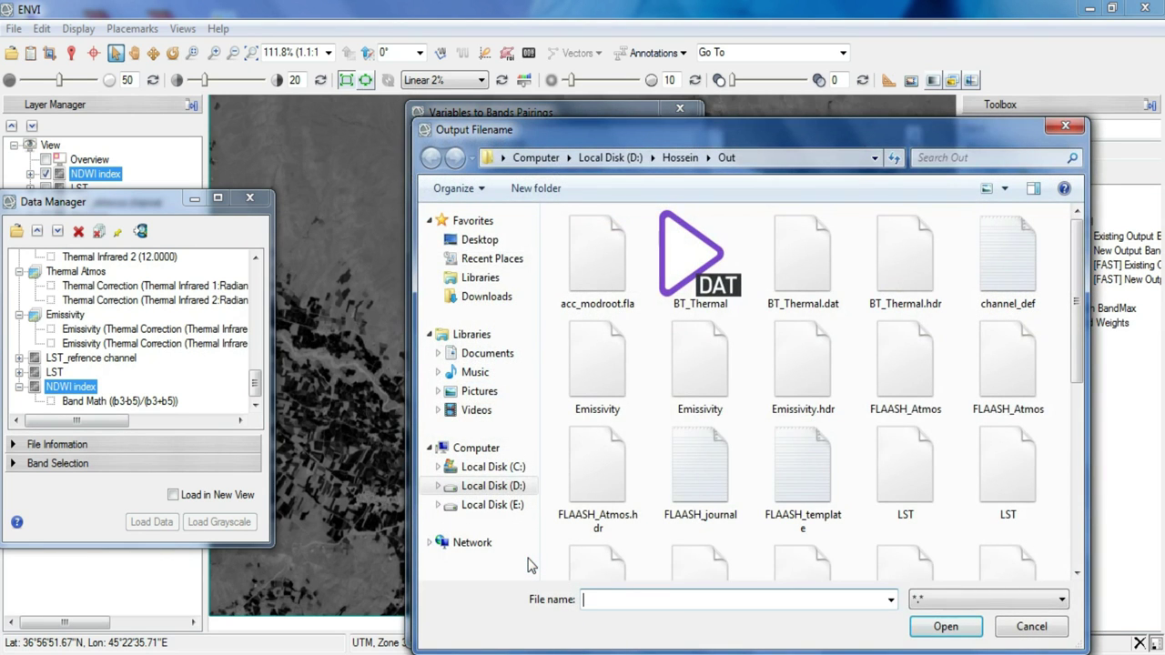
pyautogui.write('WR')
pyautogui.press('Return')
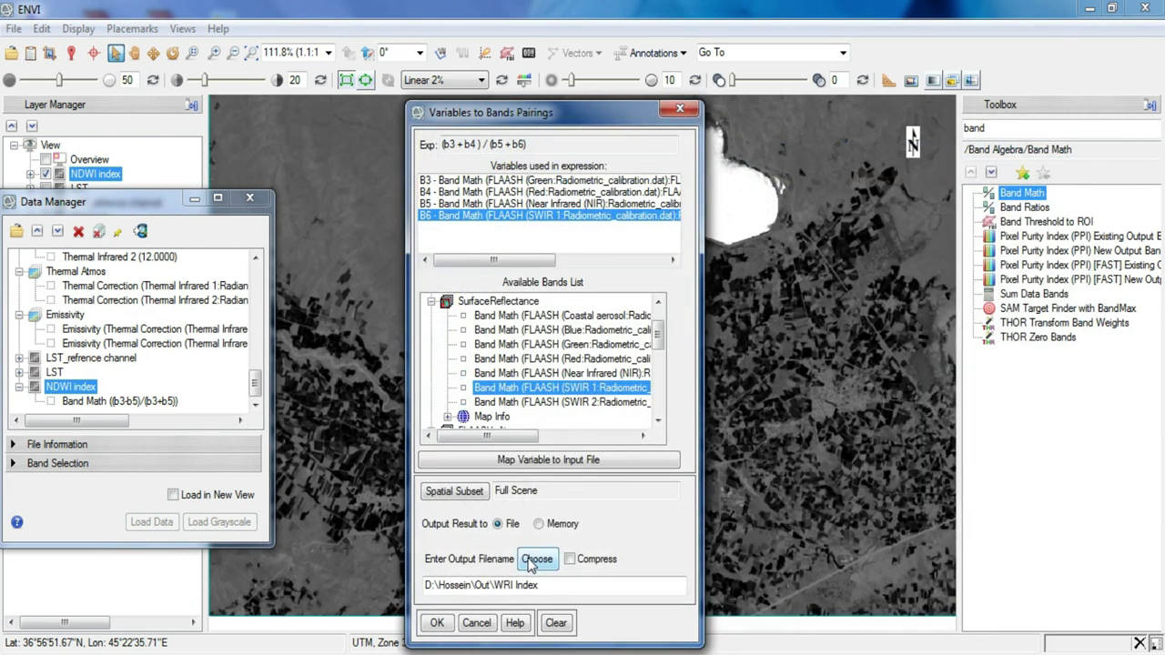
pyautogui.click(437, 624)
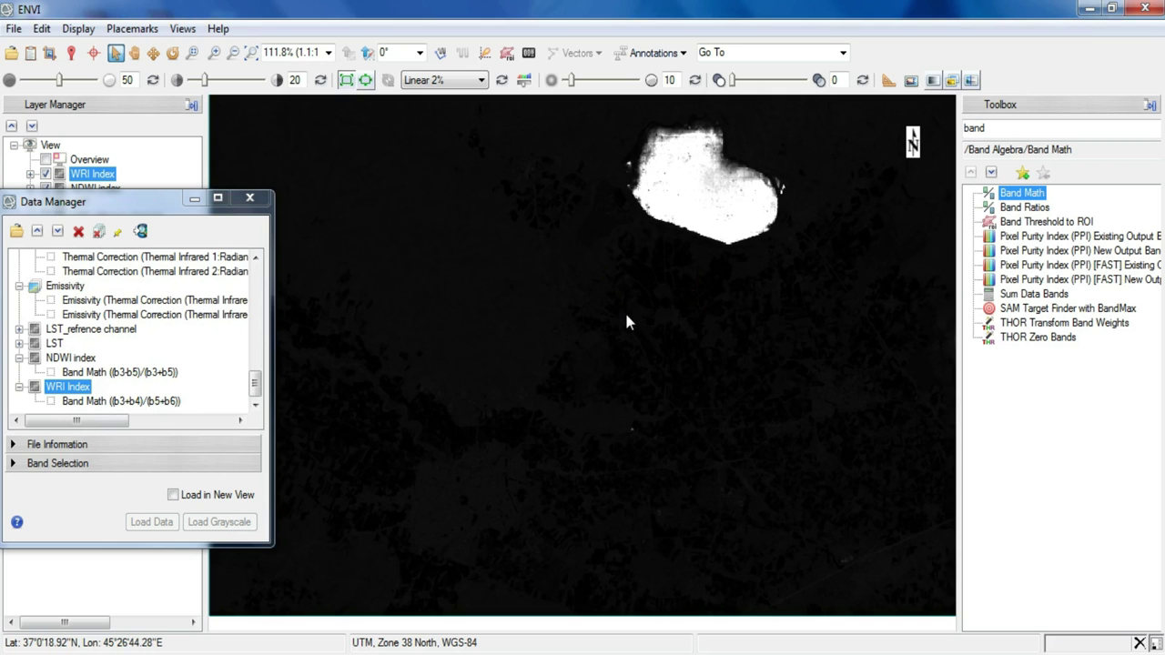
# Start Band Math and add the AWEI_nsh expression 4 * (b3 - b6) - (0.25 * b5 +2.75 * b7) to its list.
pyautogui.doubleClick(1025, 129)
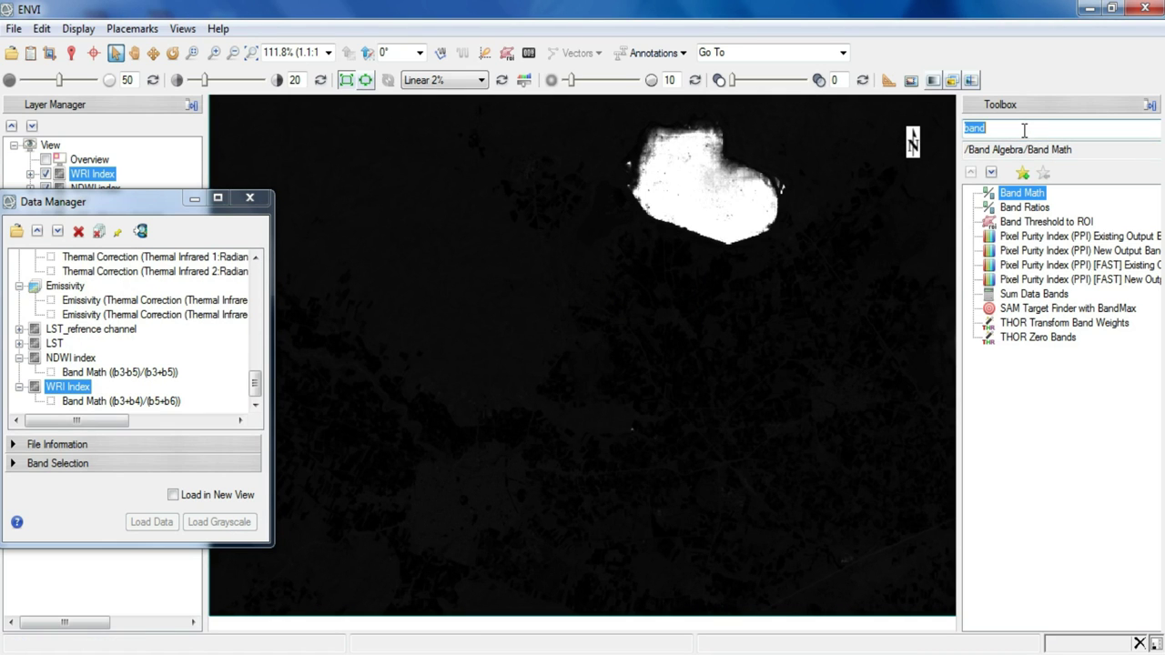
pyautogui.doubleClick(1022, 193)
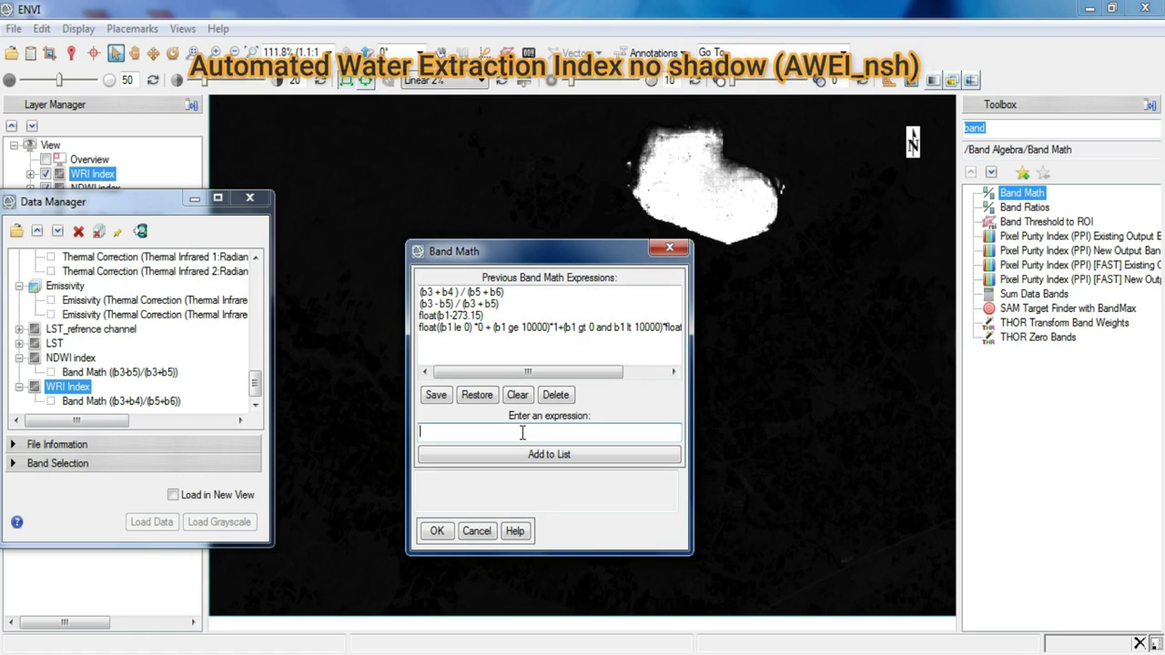
pyautogui.write('4')
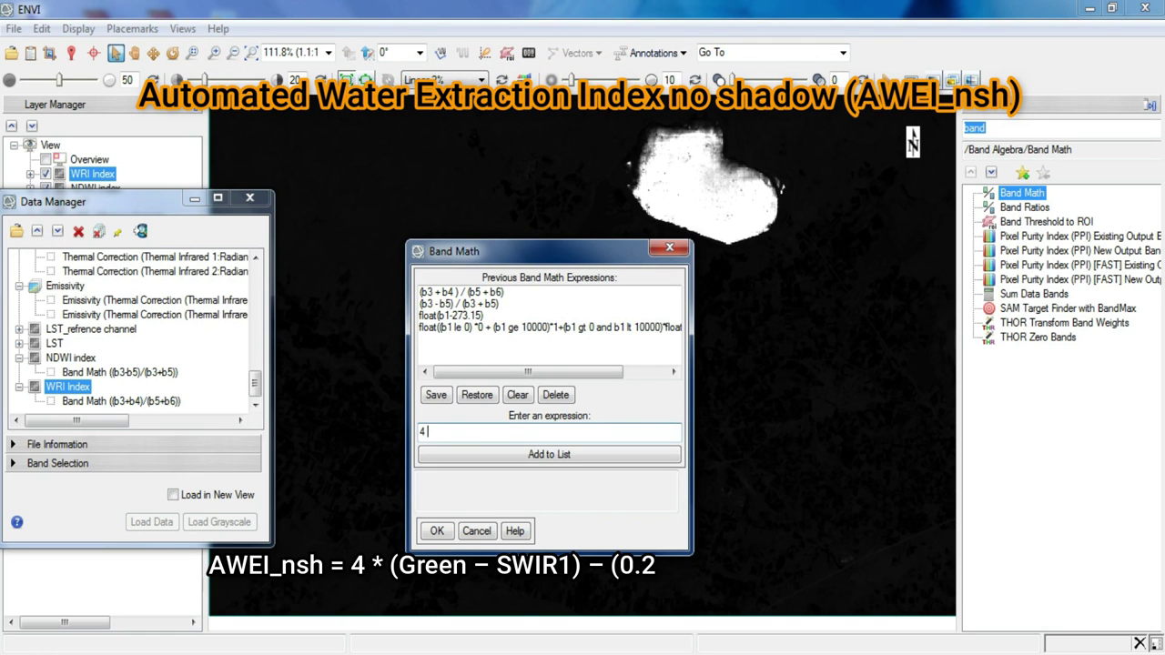
pyautogui.write(' *')
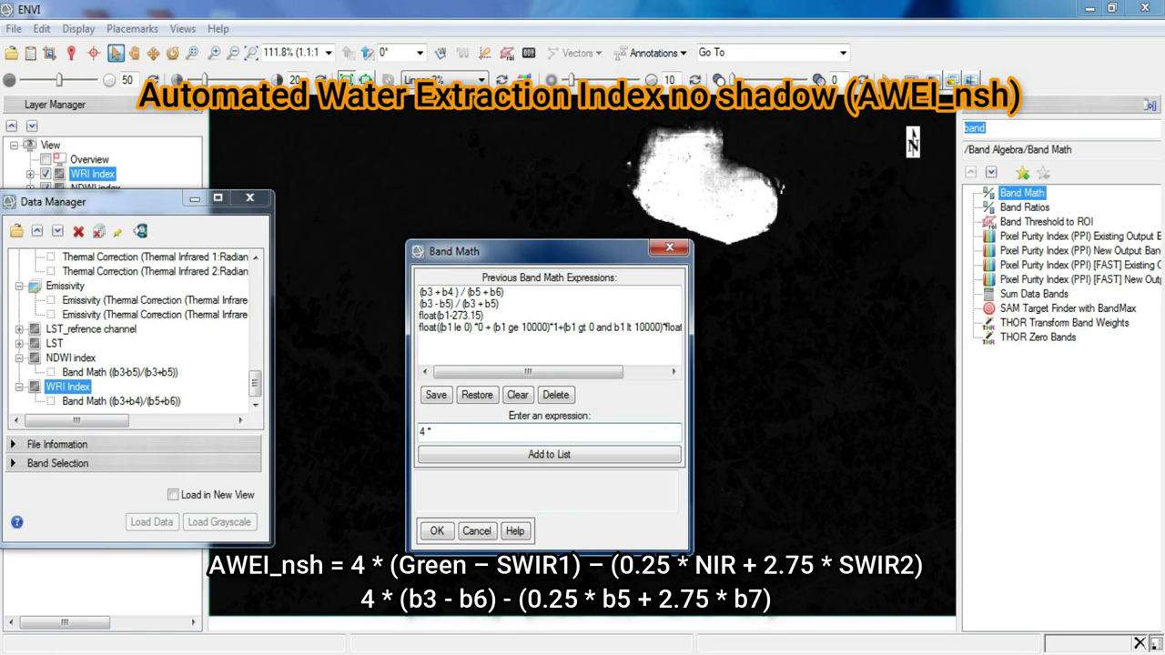
pyautogui.write(' (b3 - b6) - (0.25 * b5')
pyautogui.write('+2.75')
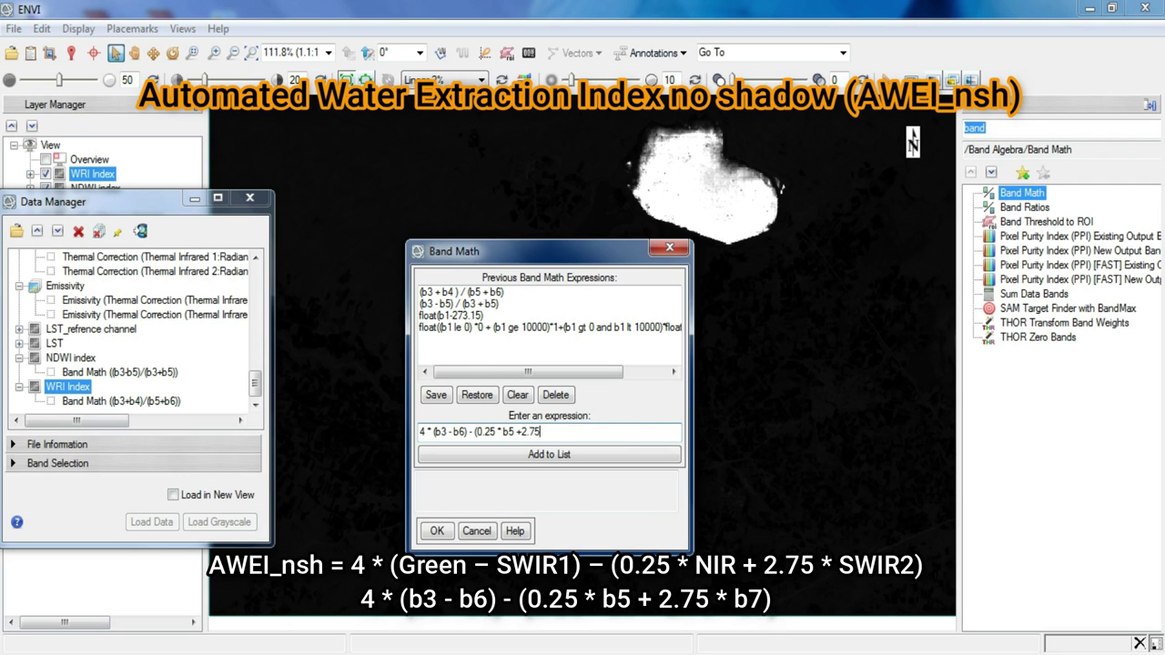
pyautogui.write(' * ')
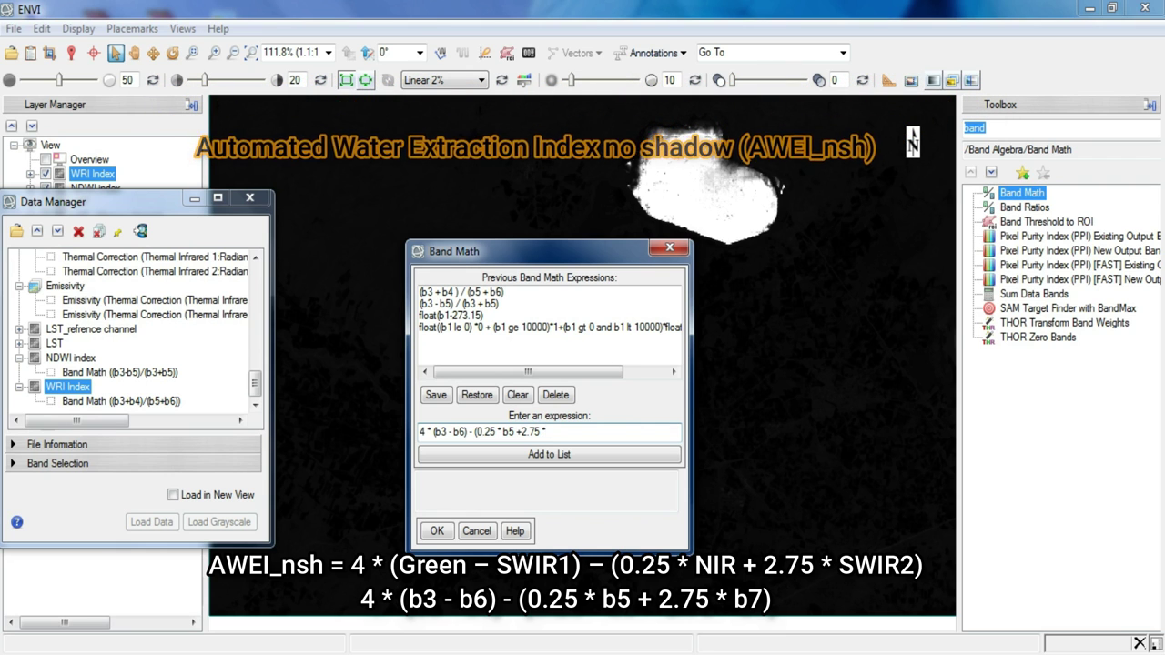
pyautogui.write('b7')
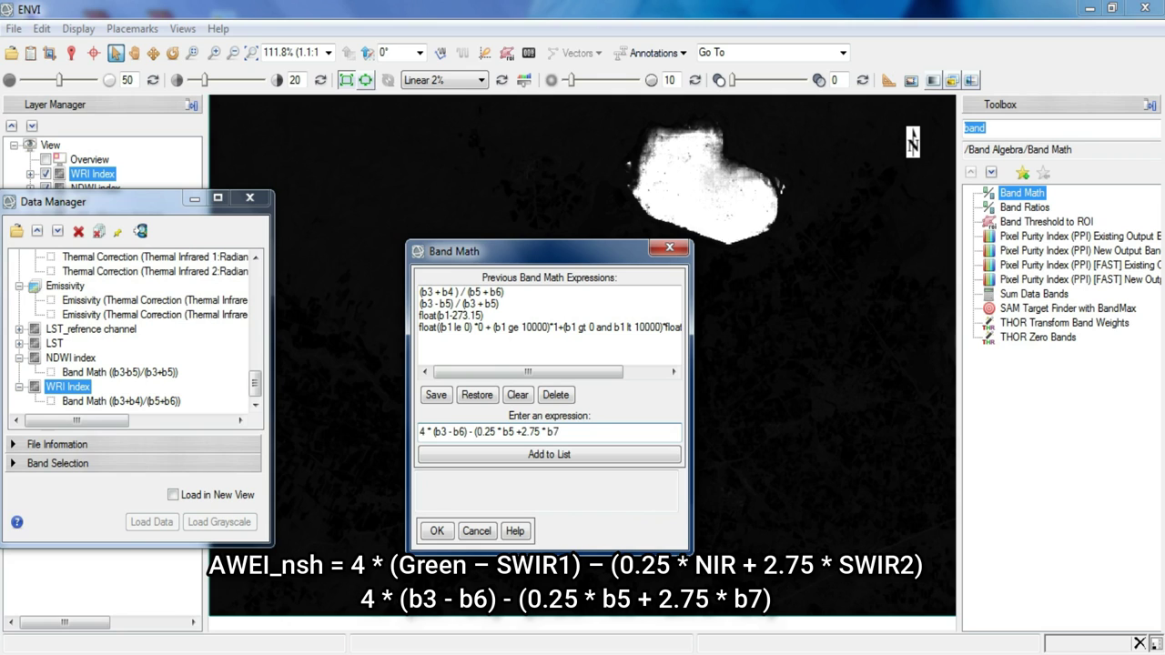
pyautogui.write(')')
pyautogui.click(532, 455)
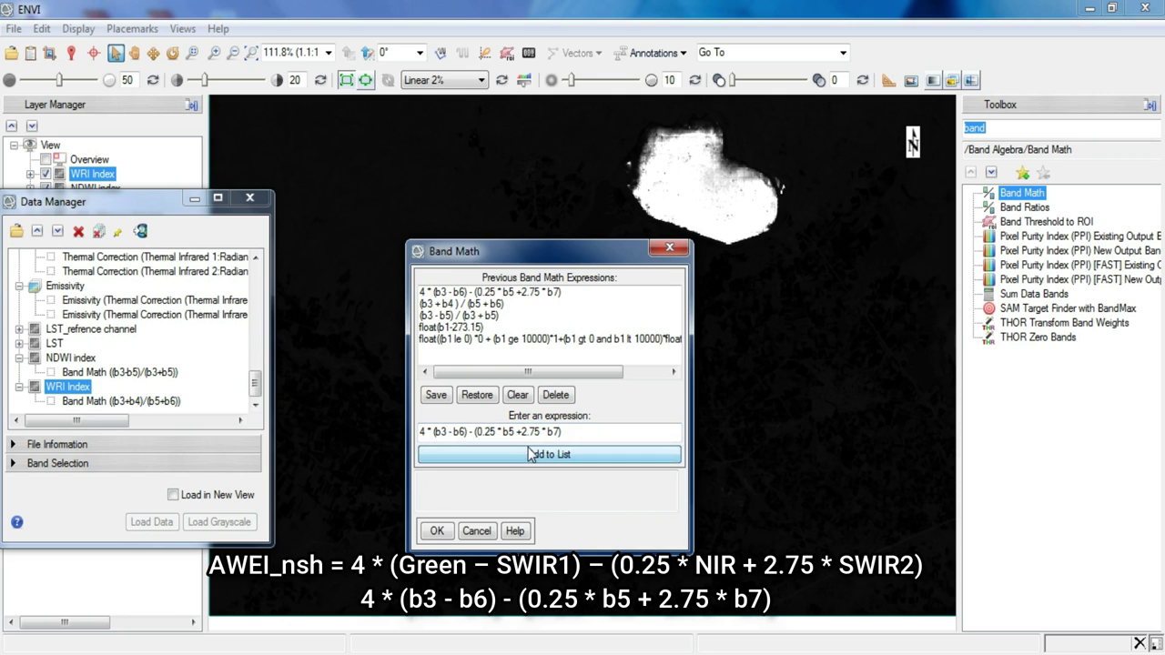
pyautogui.click(436, 530)
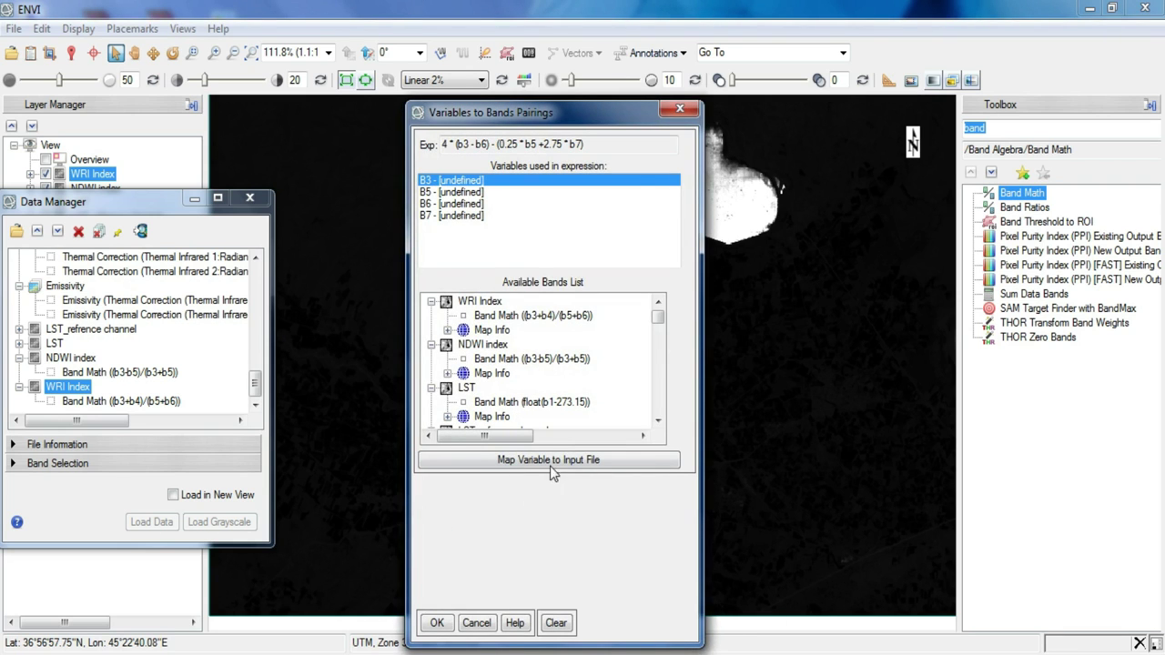
# Map B3 to Green, B5 to Near Infrared, B6 to SWIR 1 and B7 to SWIR 2 of SurfaceReflectance for the AWEI_nsh expression.
pyautogui.click(659, 422)
pyautogui.scroll(-5, 659, 421)
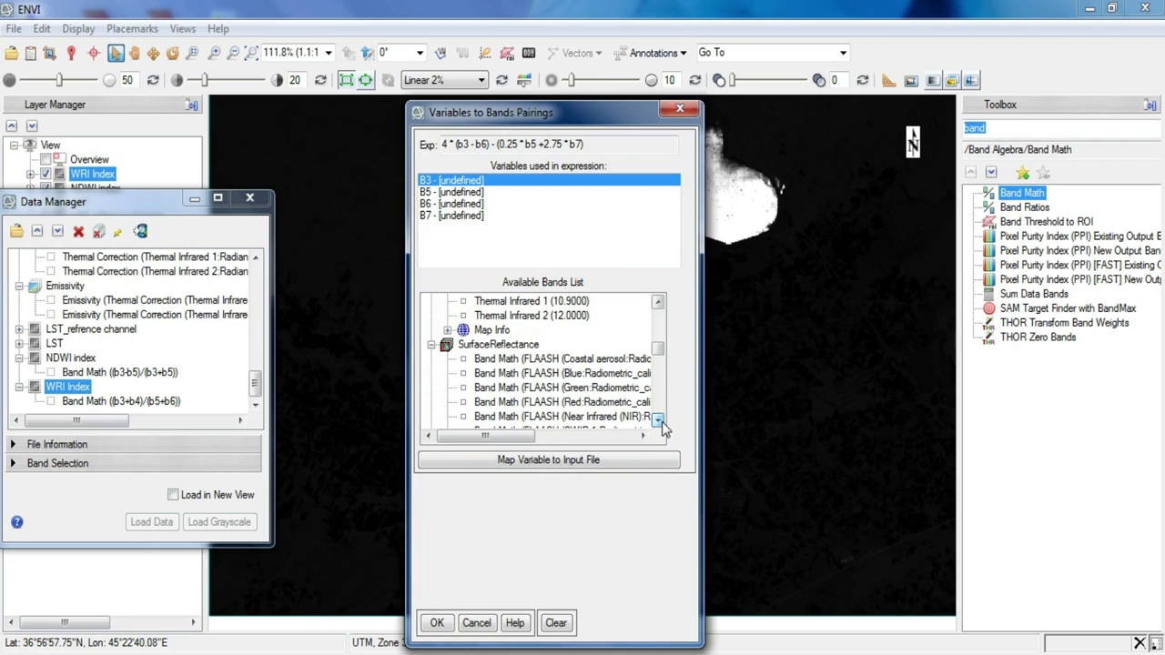
pyautogui.click(546, 374)
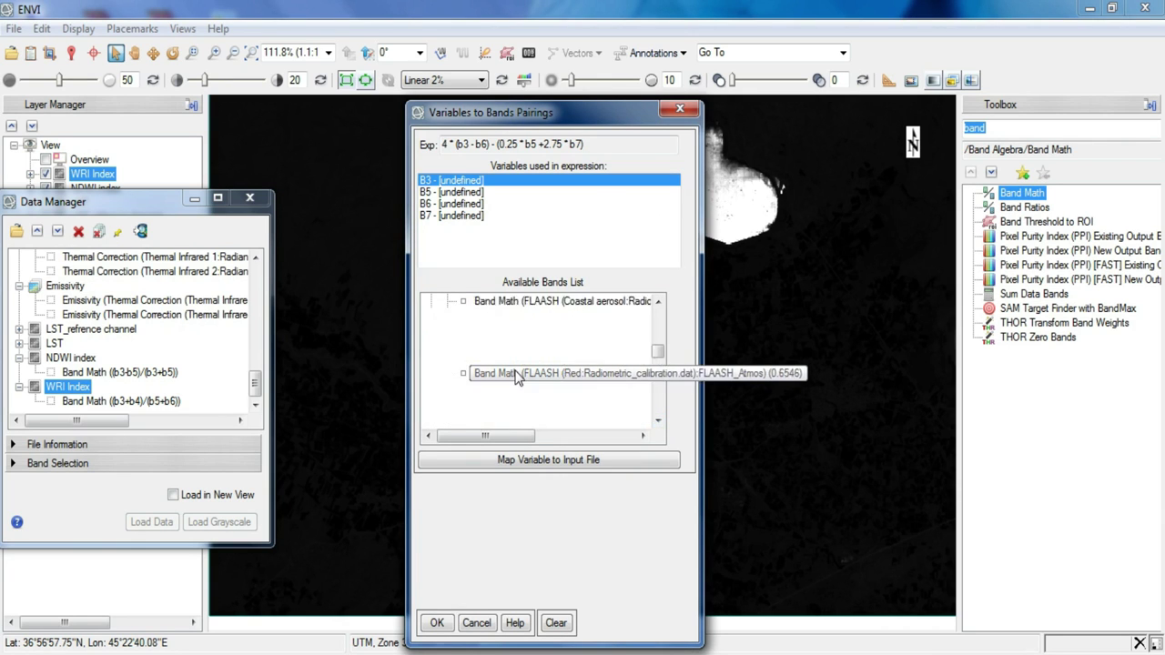
pyautogui.click(458, 193)
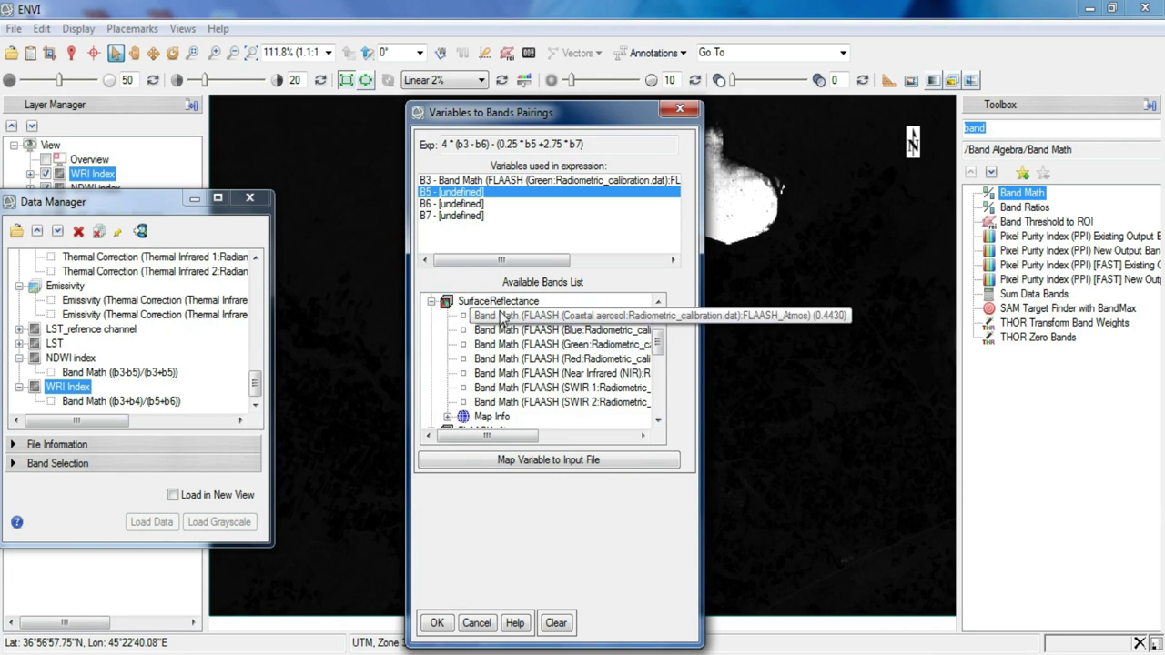
pyautogui.click(510, 374)
pyautogui.click(468, 205)
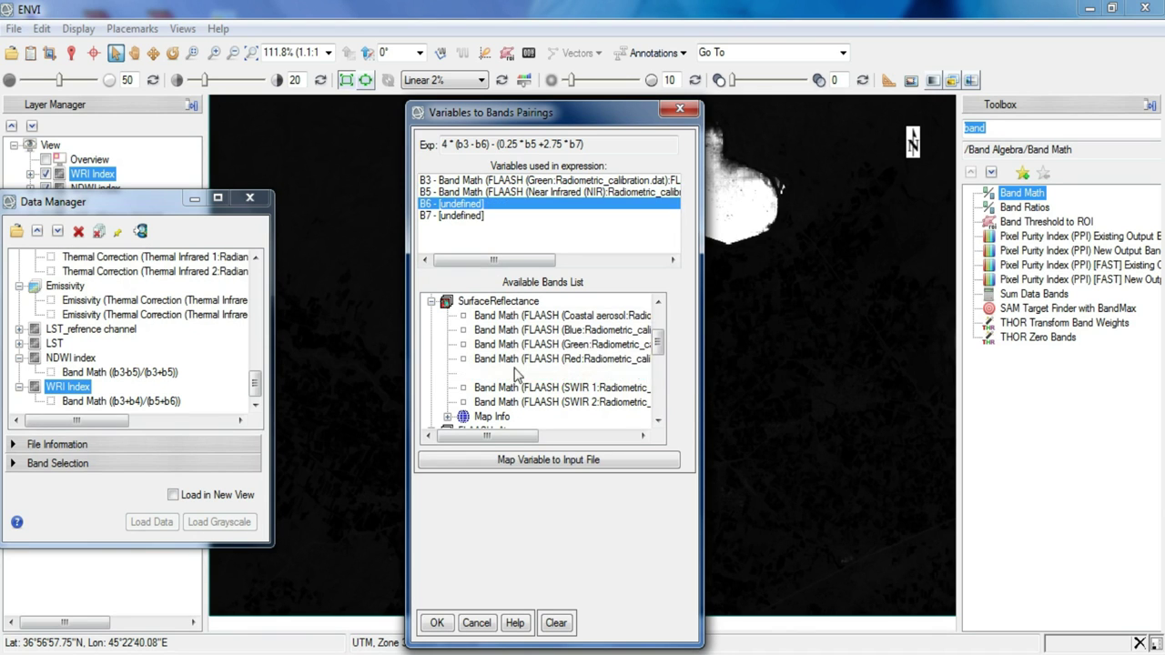
pyautogui.click(517, 387)
pyautogui.click(455, 215)
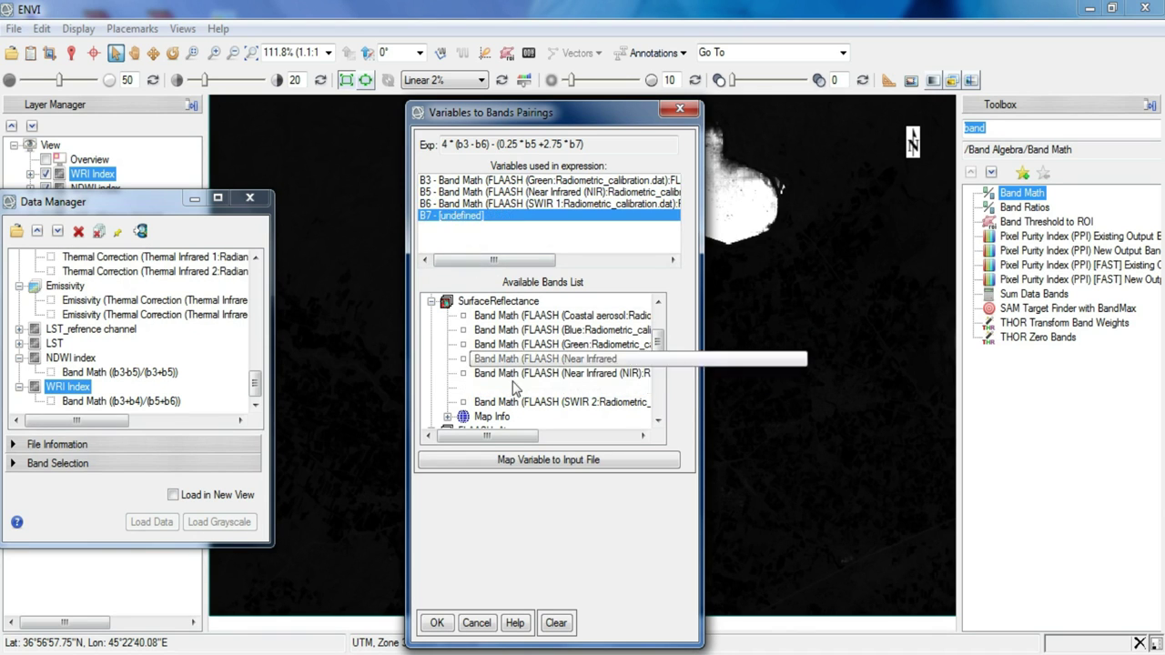
pyautogui.click(517, 402)
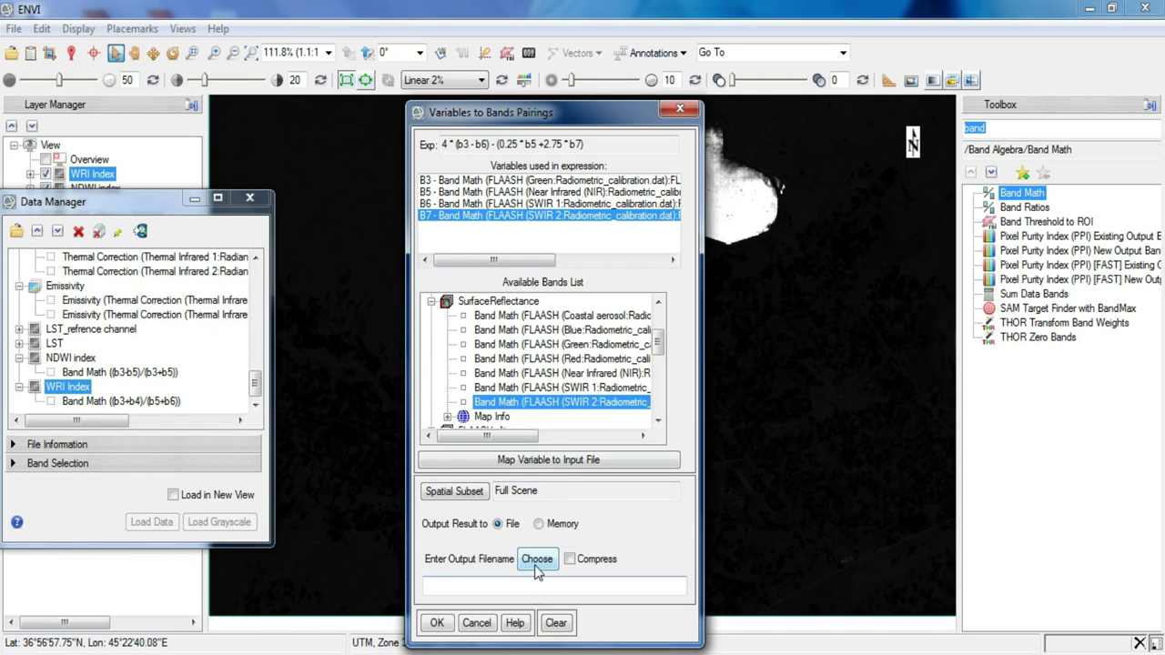
# Name the output file AWEI no shadow Index in the Out folder and run the calculation.
pyautogui.click(537, 560)
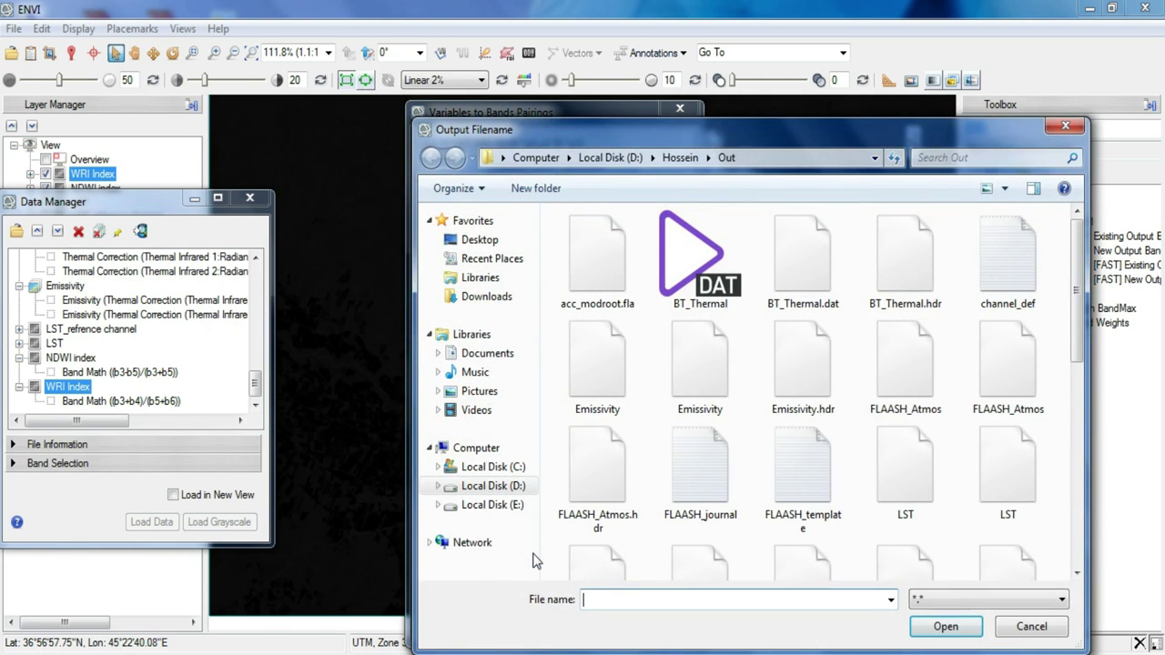
pyautogui.write('EW')
pyautogui.press('BackSpace')
pyautogui.press('BackSpace')
pyautogui.write('A')
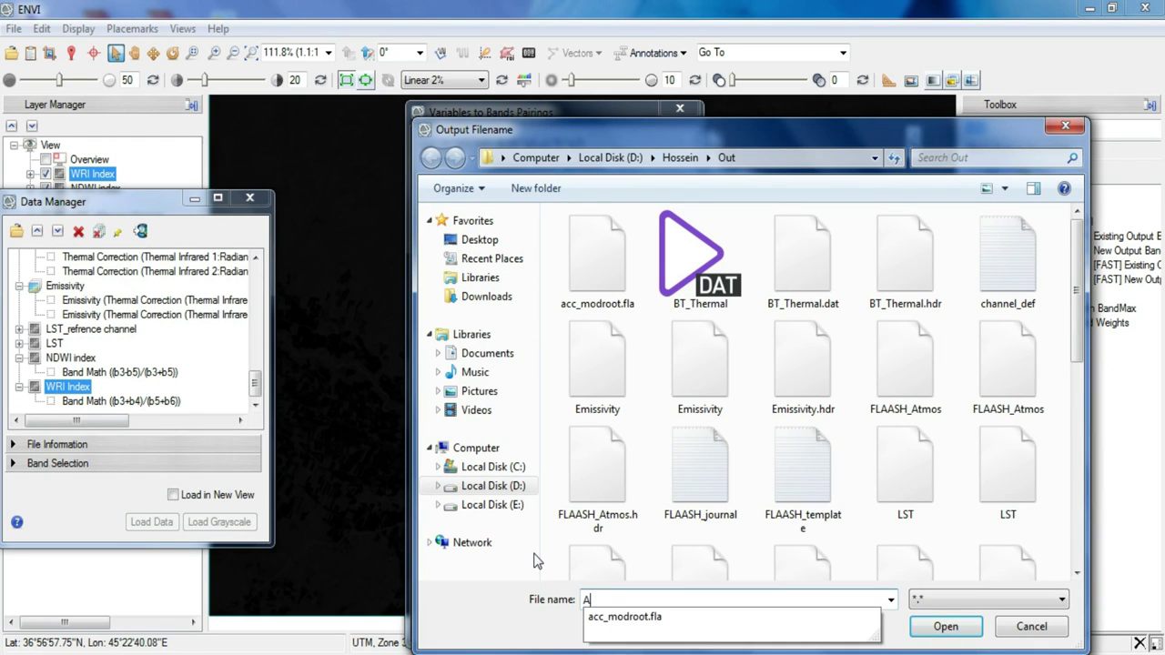
pyautogui.write('WEI no sha')
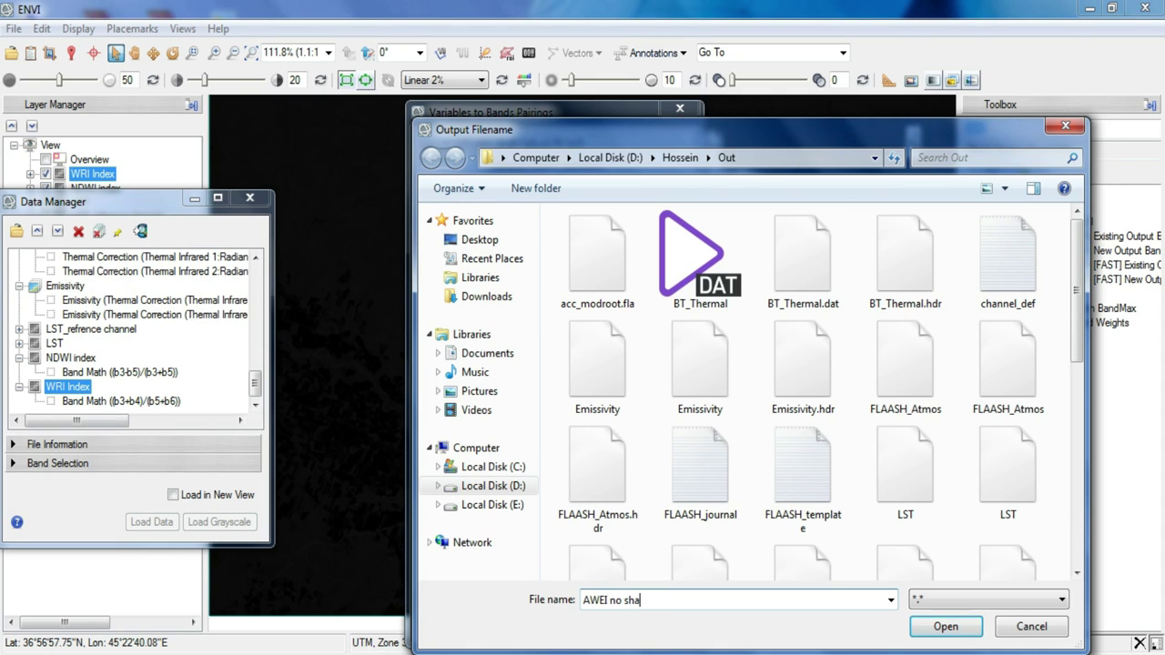
pyautogui.write('dow Index')
pyautogui.press('Return')
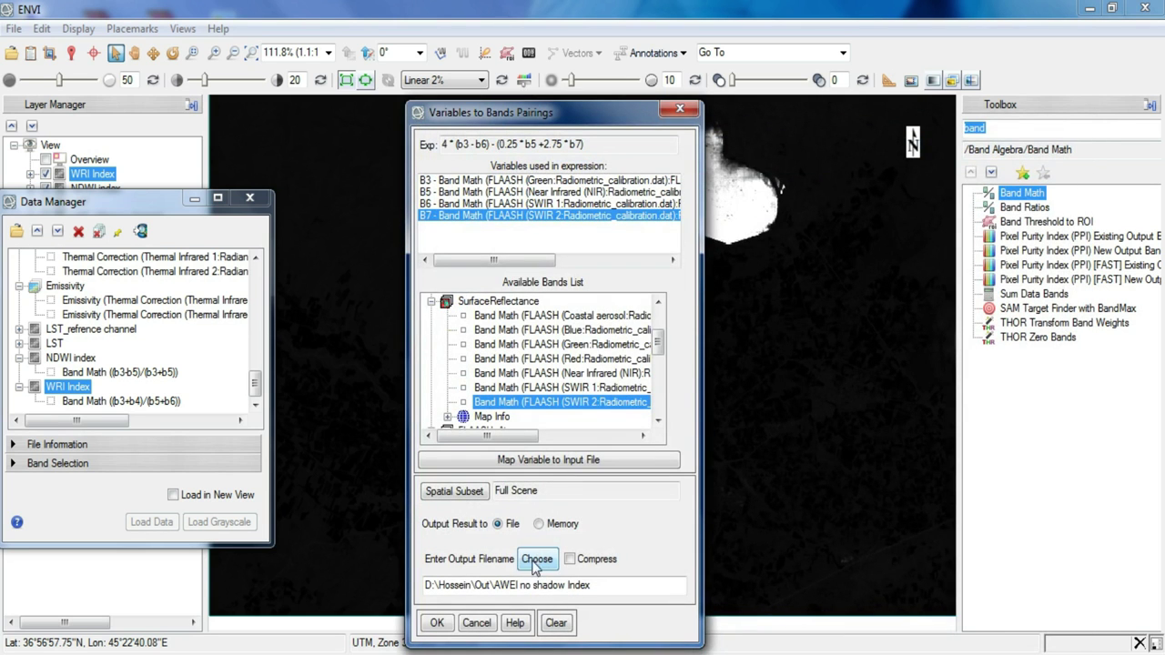
pyautogui.click(438, 620)
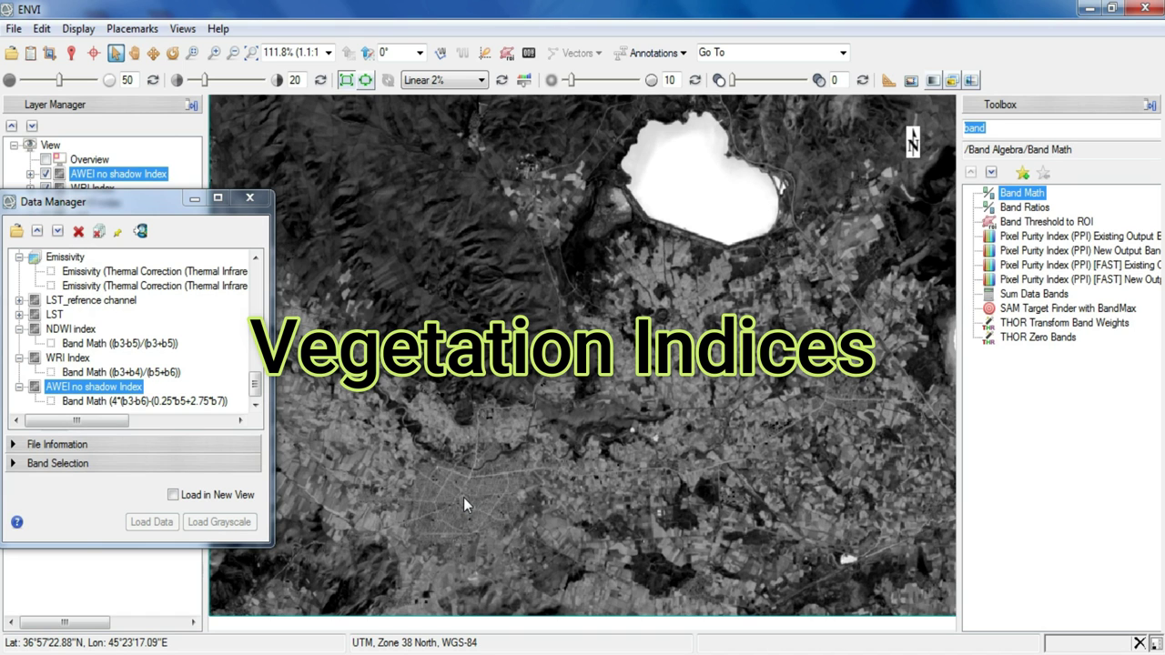
# Start Band Math and add the NDVI expression (b5 - b4) / (b5 +b4) to its list.
pyautogui.doubleClick(1016, 198)
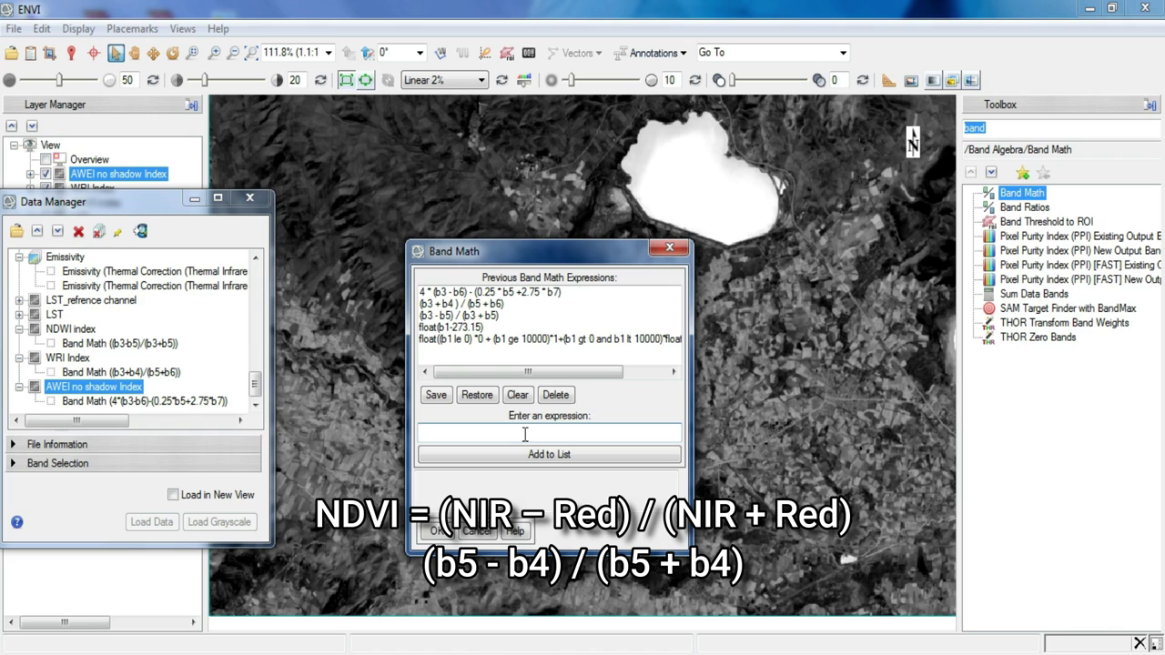
pyautogui.write('(b5 - b4) / (b5 +b4')
pyautogui.click(548, 454)
pyautogui.click(438, 531)
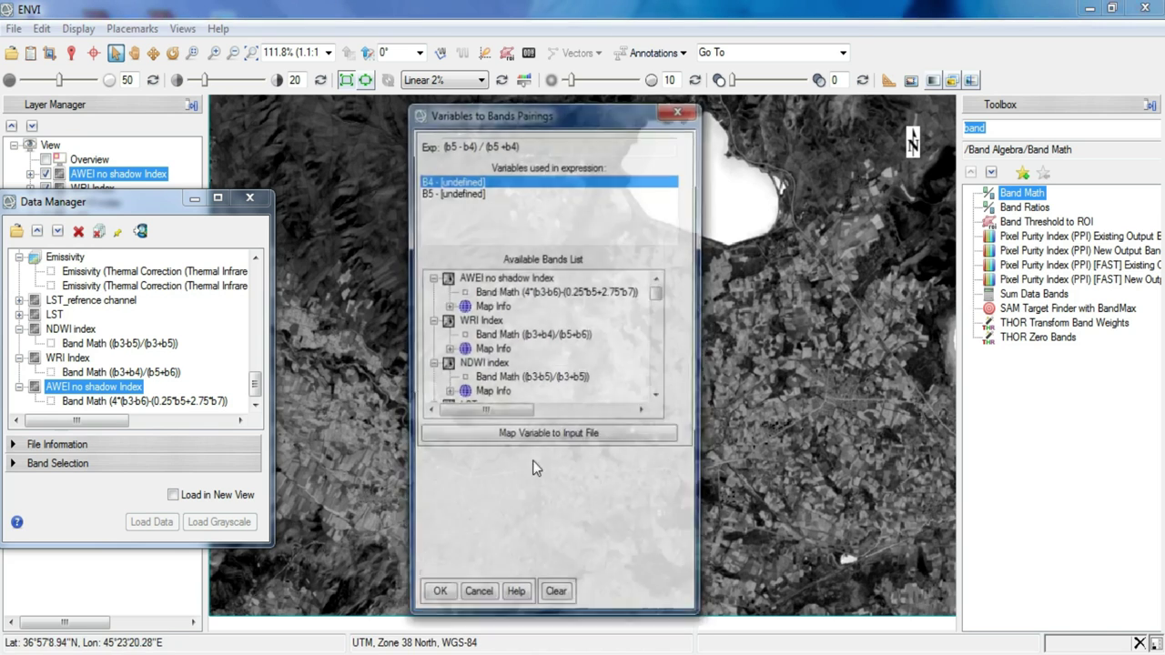
# Map B4 to Red and B5 to Near Infrared of SurfaceReflectance for the NDVI expression.
pyautogui.click(658, 397)
pyautogui.scroll(-5, 658, 401)
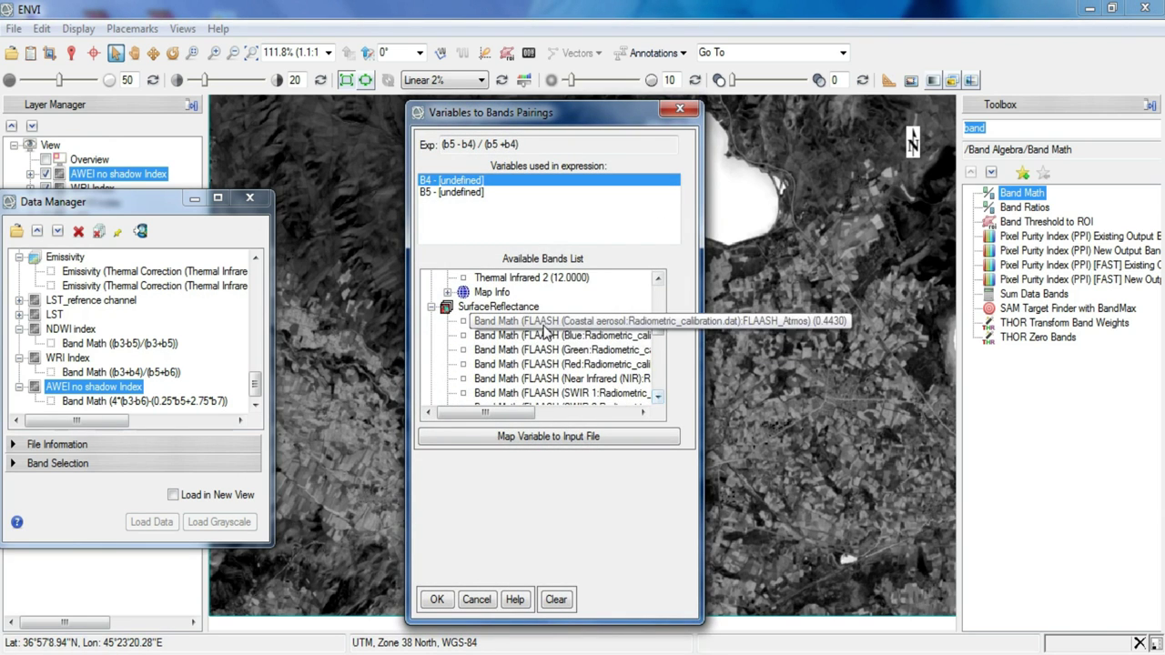
pyautogui.click(546, 364)
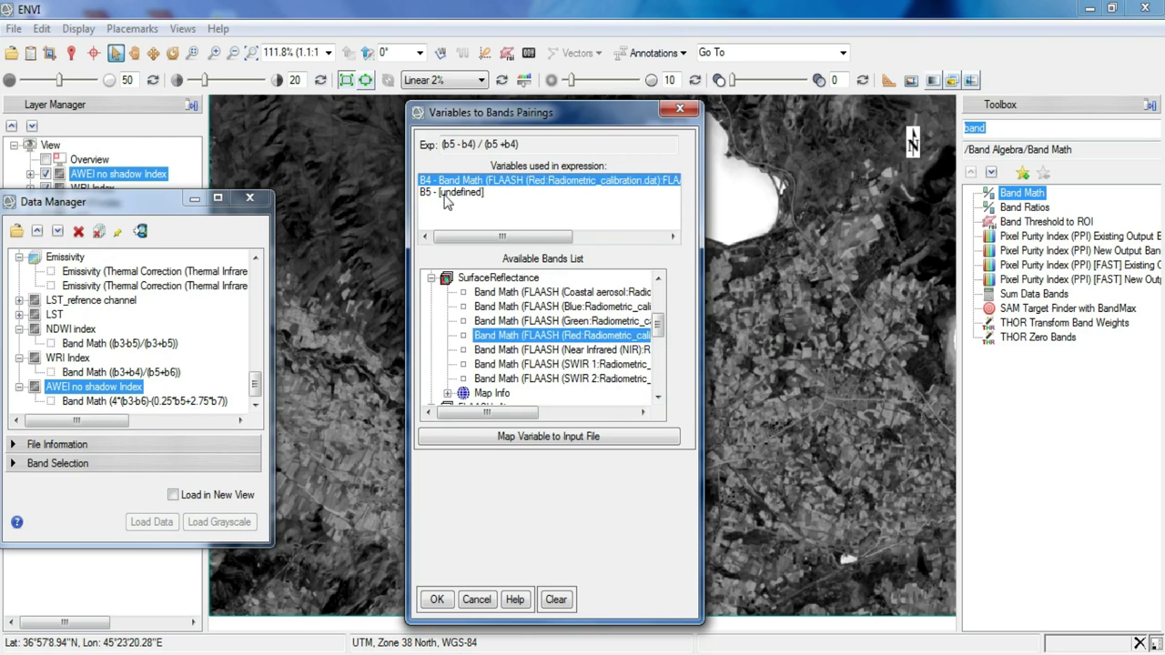
pyautogui.click(445, 195)
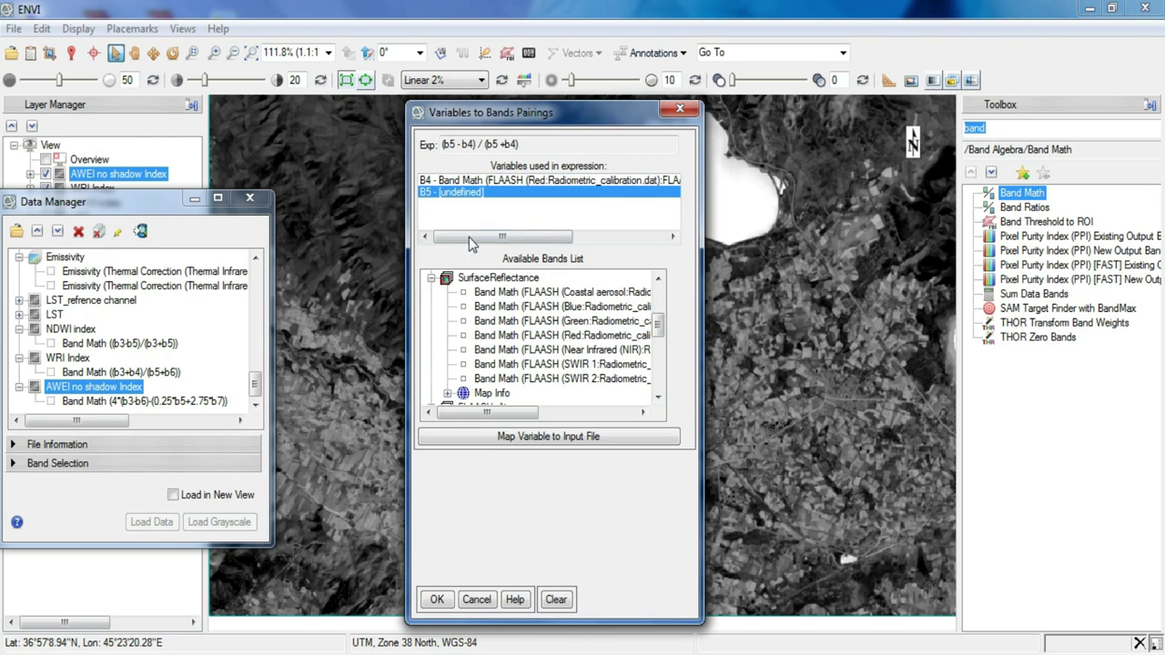
pyautogui.click(507, 353)
# Name the output file NDVI index in the Out folder and run the calculation.
pyautogui.click(537, 535)
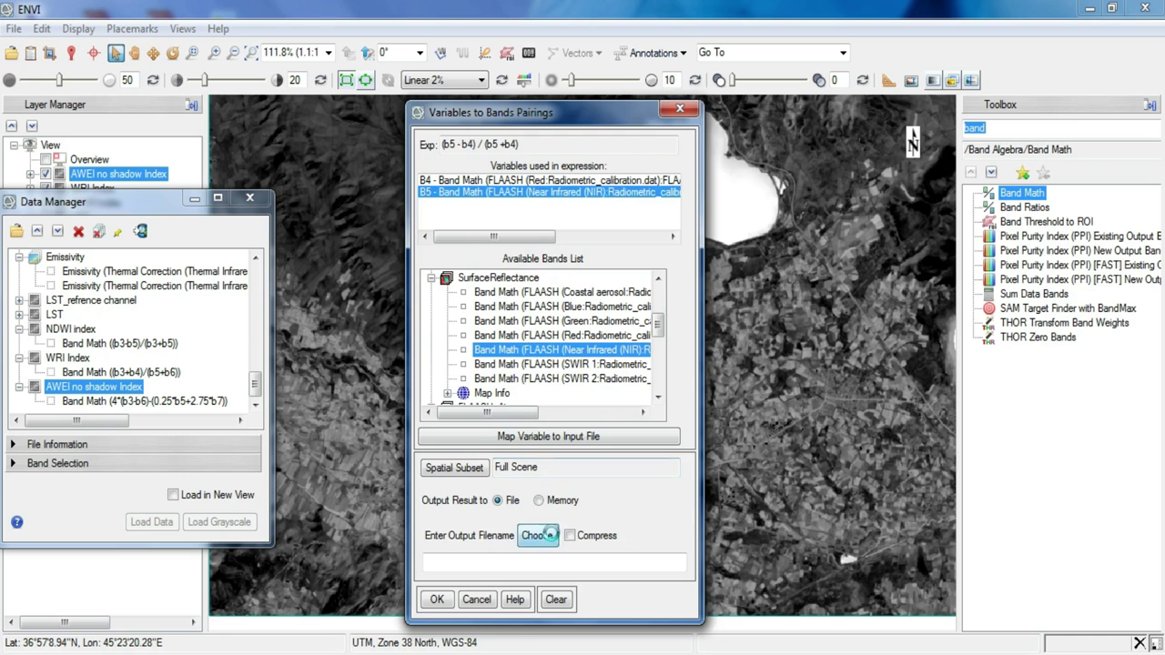
pyautogui.write('NDV')
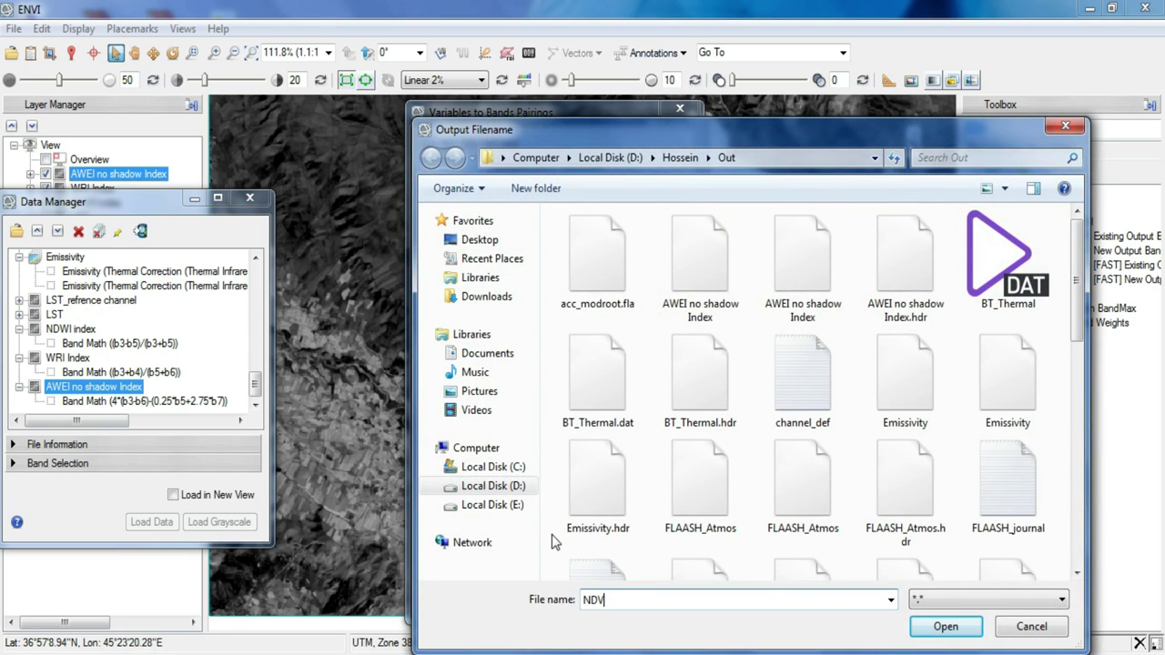
pyautogui.write('I index')
pyautogui.press('Return')
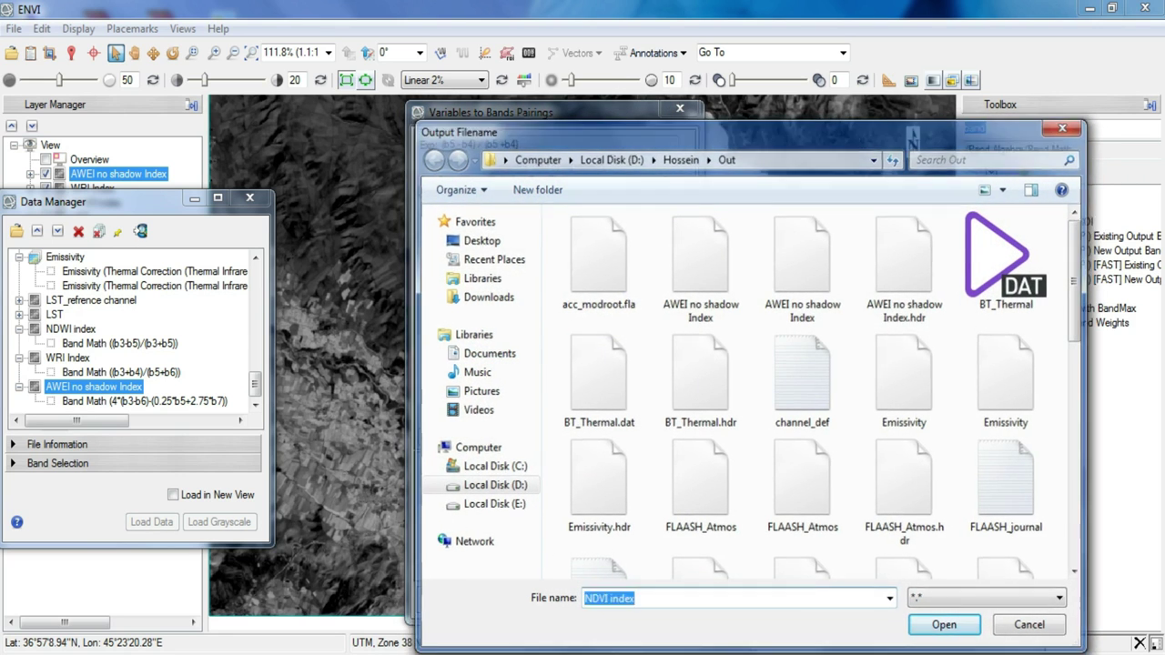
pyautogui.click(437, 599)
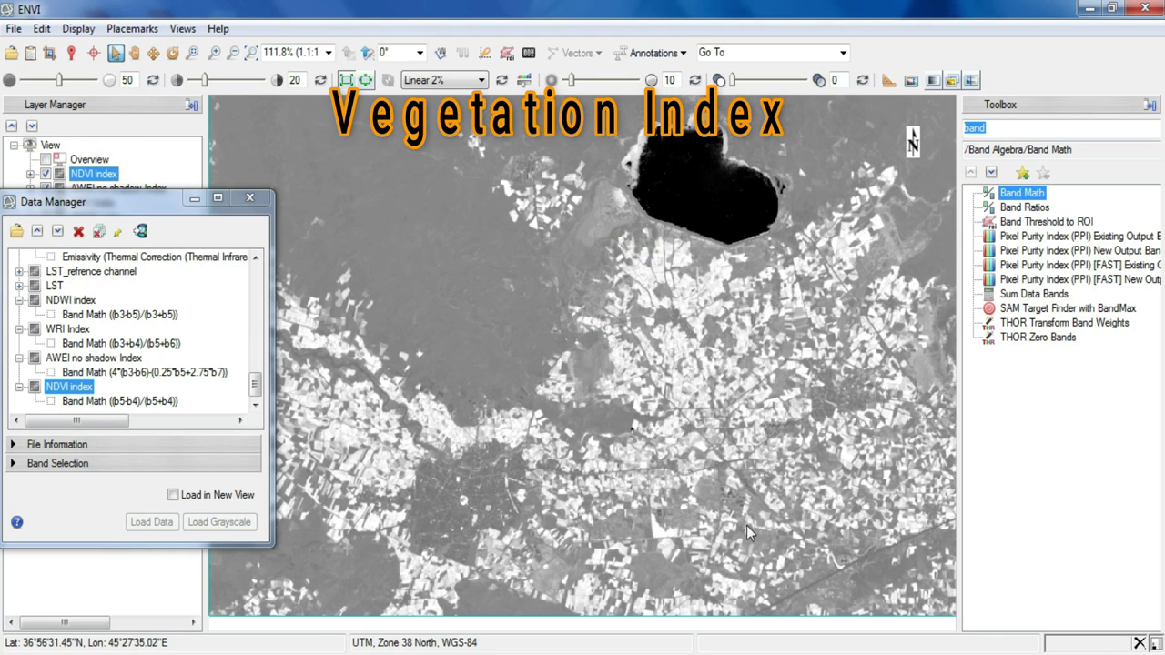
# Start Band Math and add the RVI expression b5 / b4 to its list.
pyautogui.doubleClick(1021, 197)
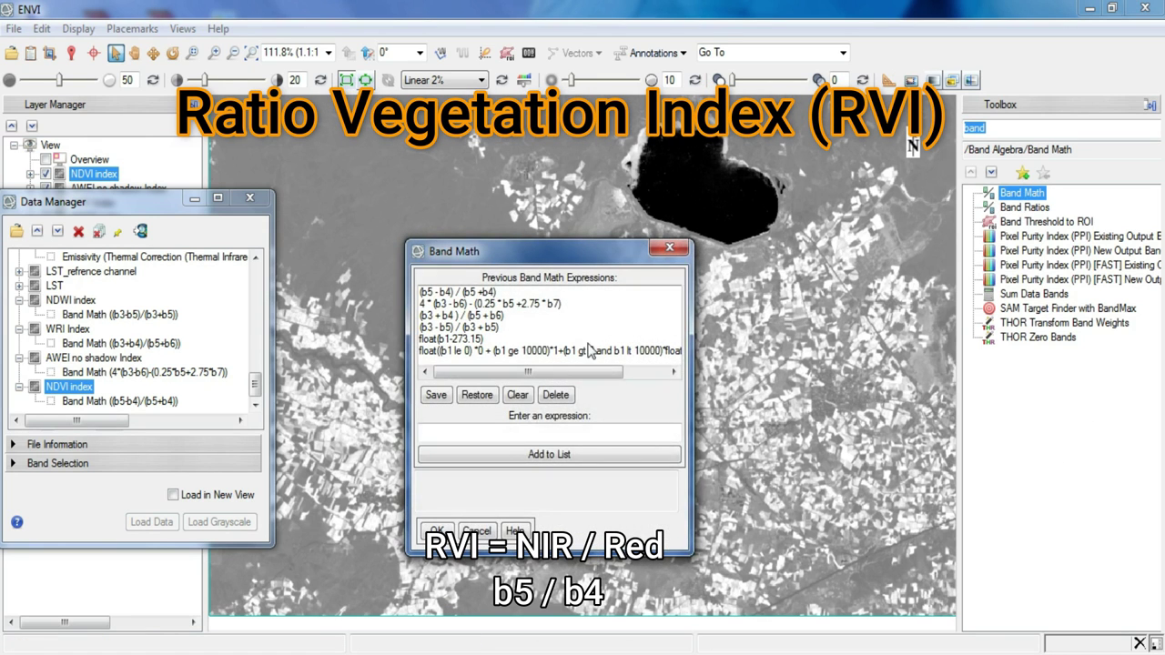
pyautogui.click(510, 435)
pyautogui.write('b5 /')
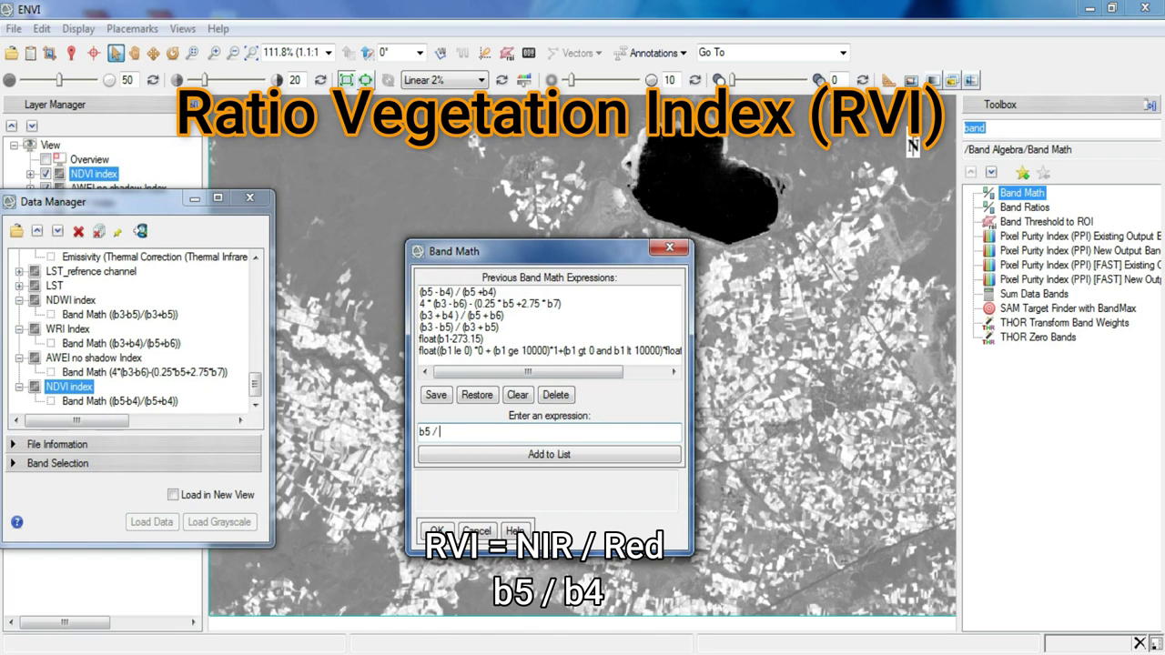
pyautogui.write(' b4')
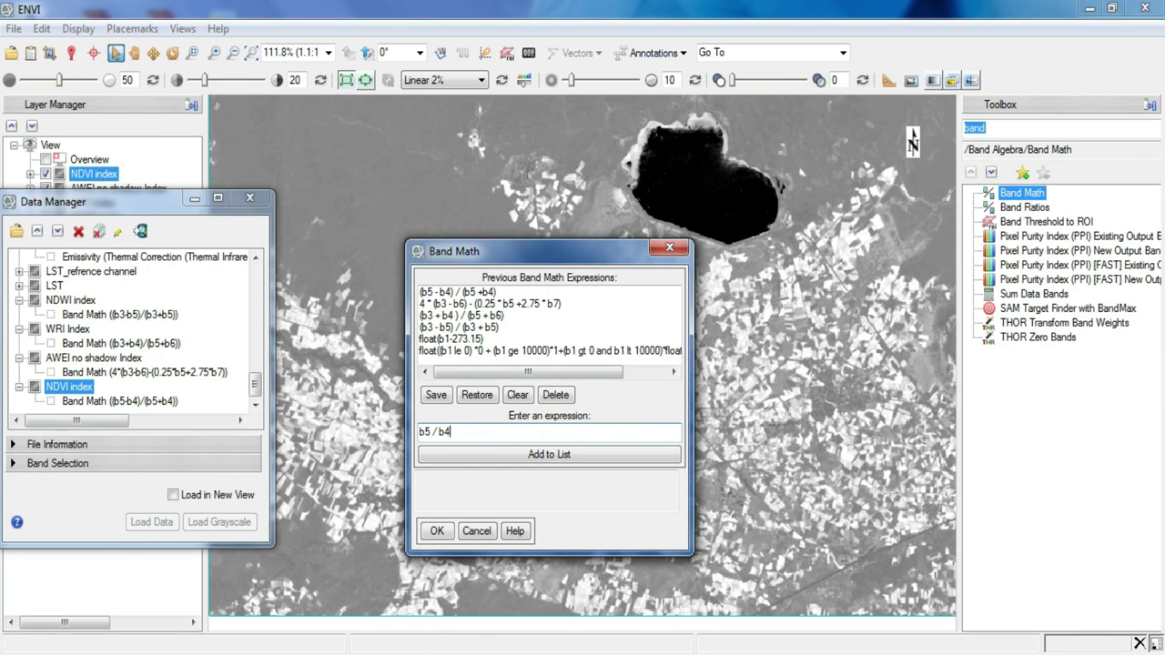
pyautogui.click(516, 459)
pyautogui.click(436, 533)
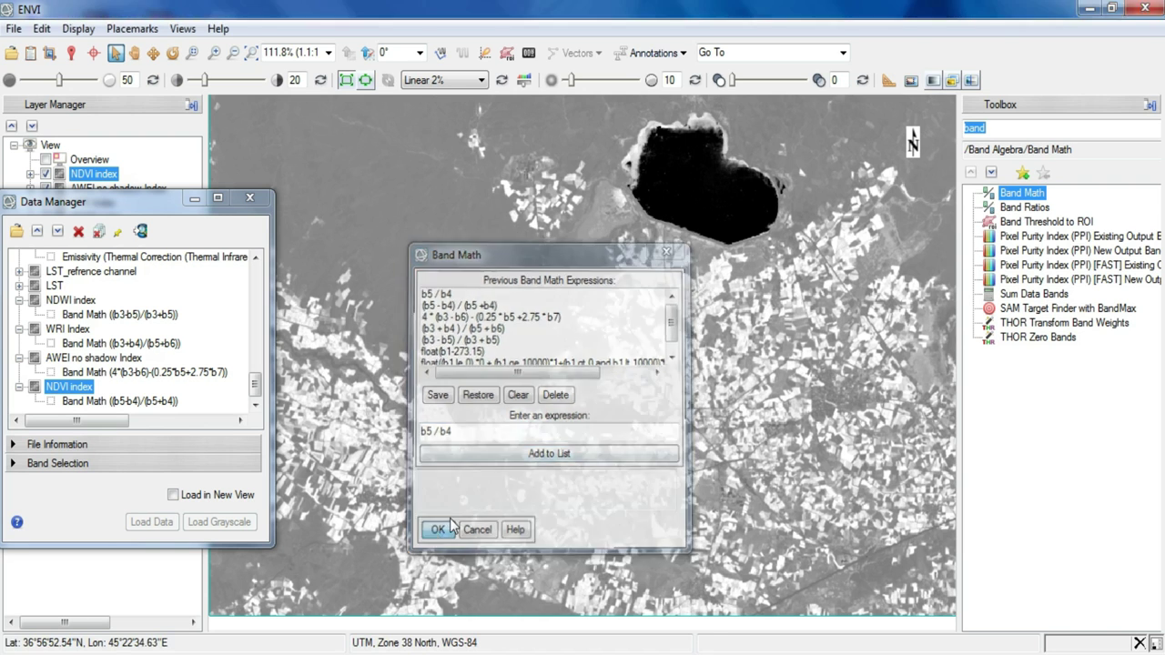
# Map B4 to Red and B5 to Near Infrared of SurfaceReflectance for the b5 / b4 expression.
pyautogui.click(657, 398)
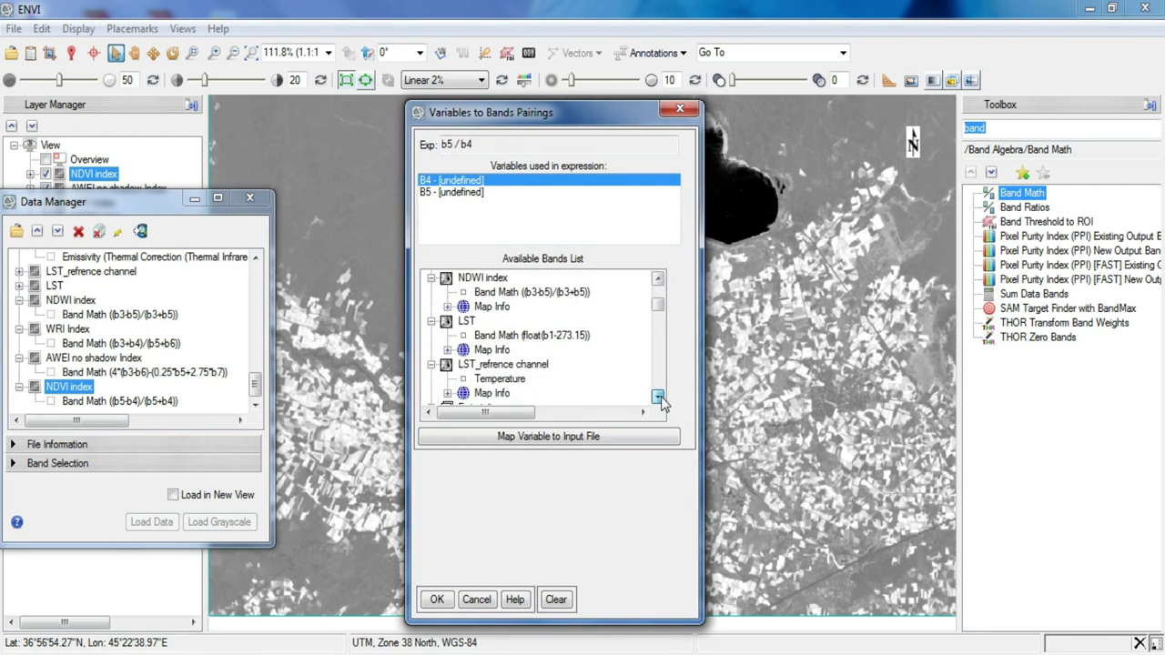
pyautogui.moveTo(657, 397); pyautogui.dragTo(575, 382)
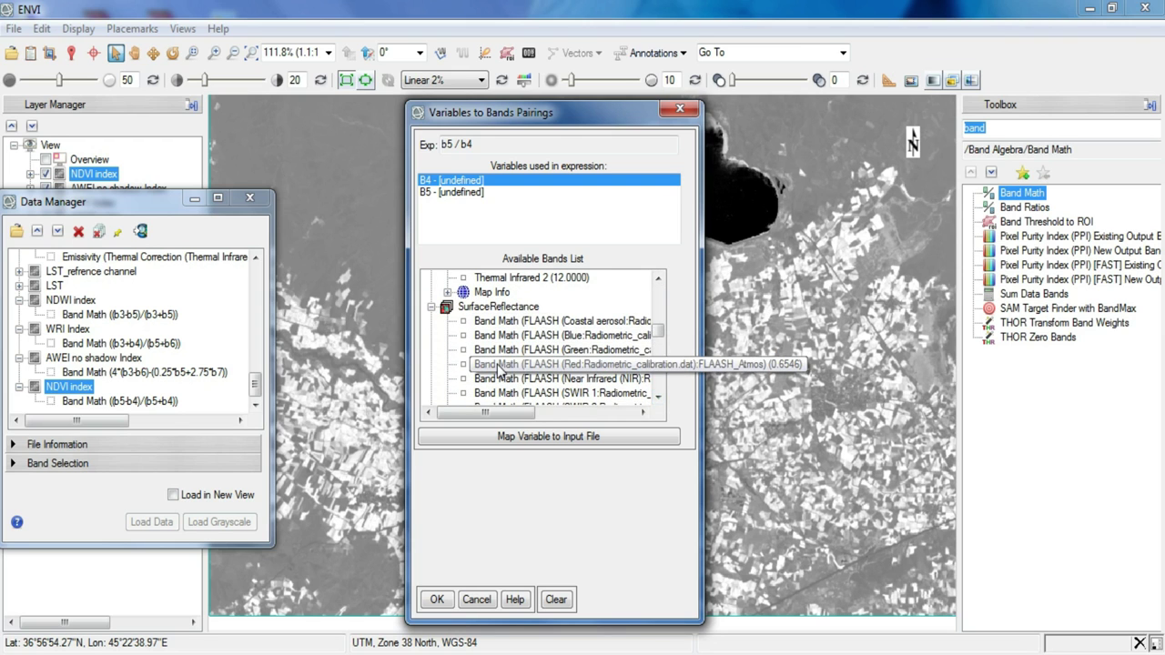
pyautogui.scroll(-2, 501, 366)
pyautogui.click(488, 283)
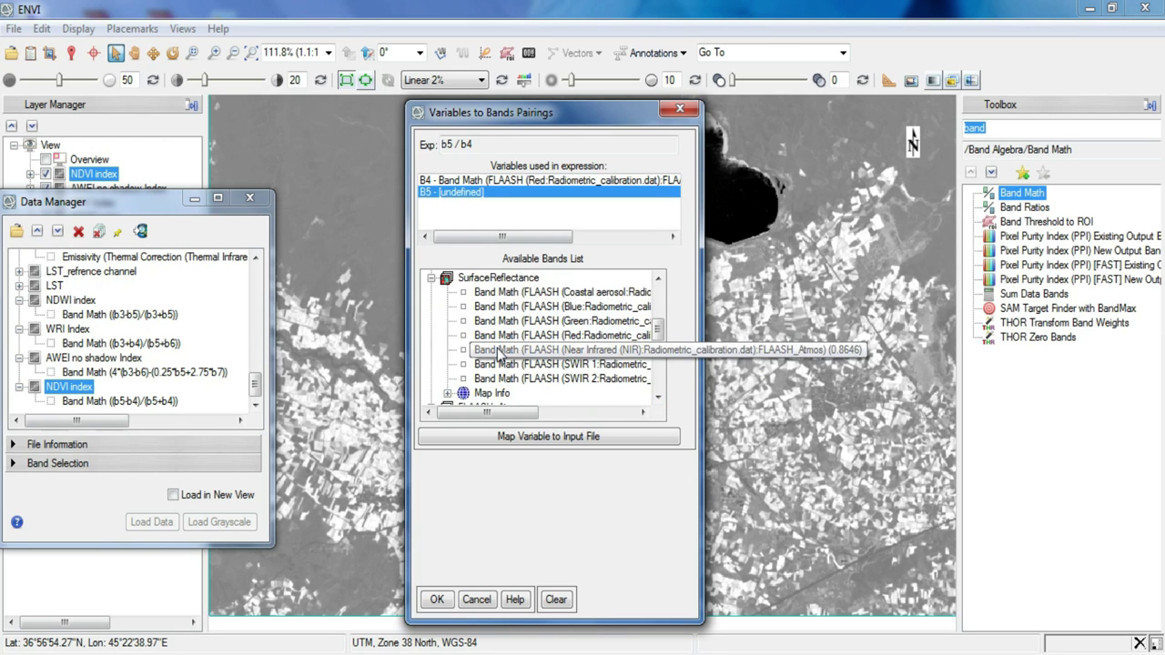
pyautogui.click(499, 353)
# Name the output file RVI index in the Out folder and run the calculation.
pyautogui.click(543, 537)
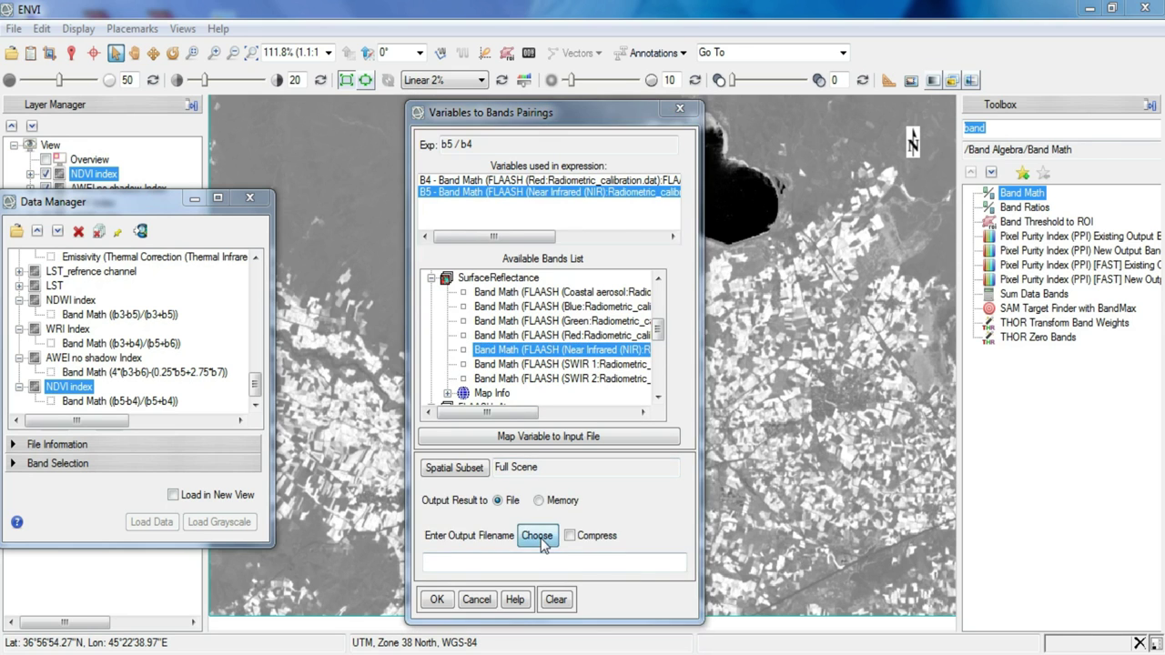
pyautogui.write('R')
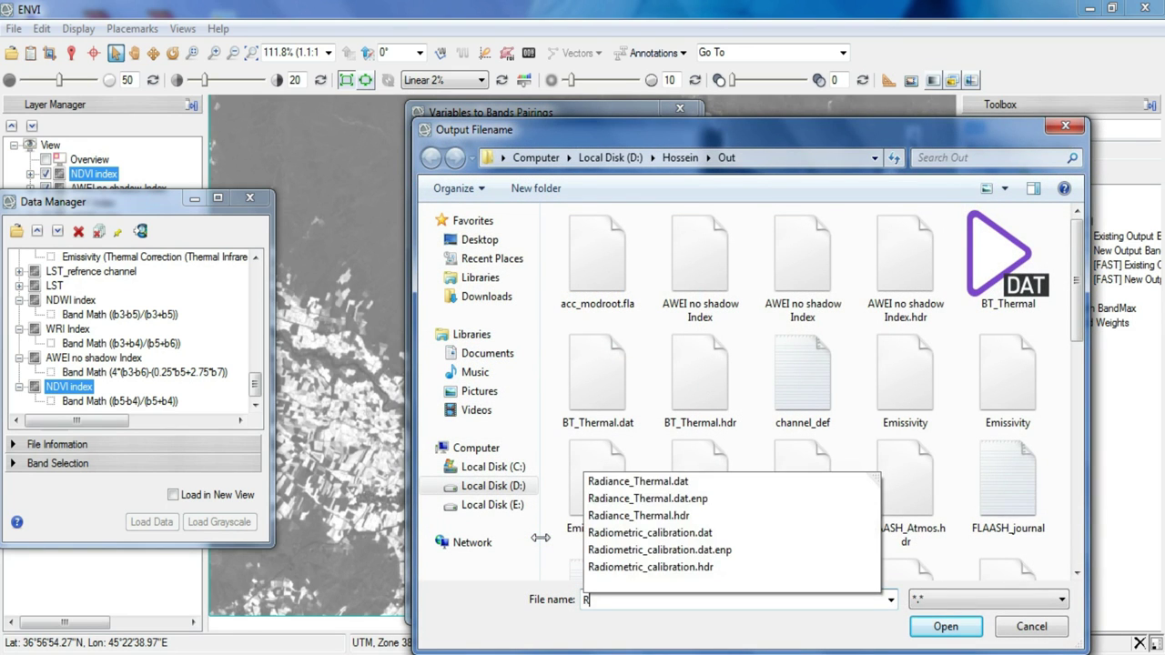
pyautogui.write('VI index')
pyautogui.press('Return')
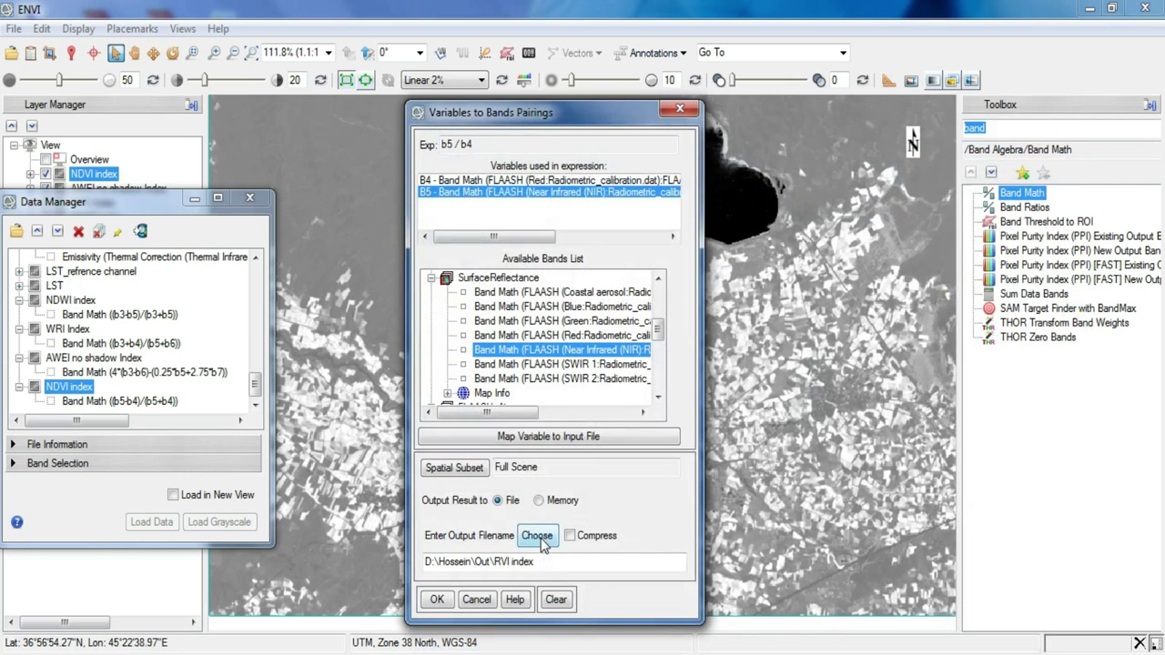
pyautogui.click(438, 600)
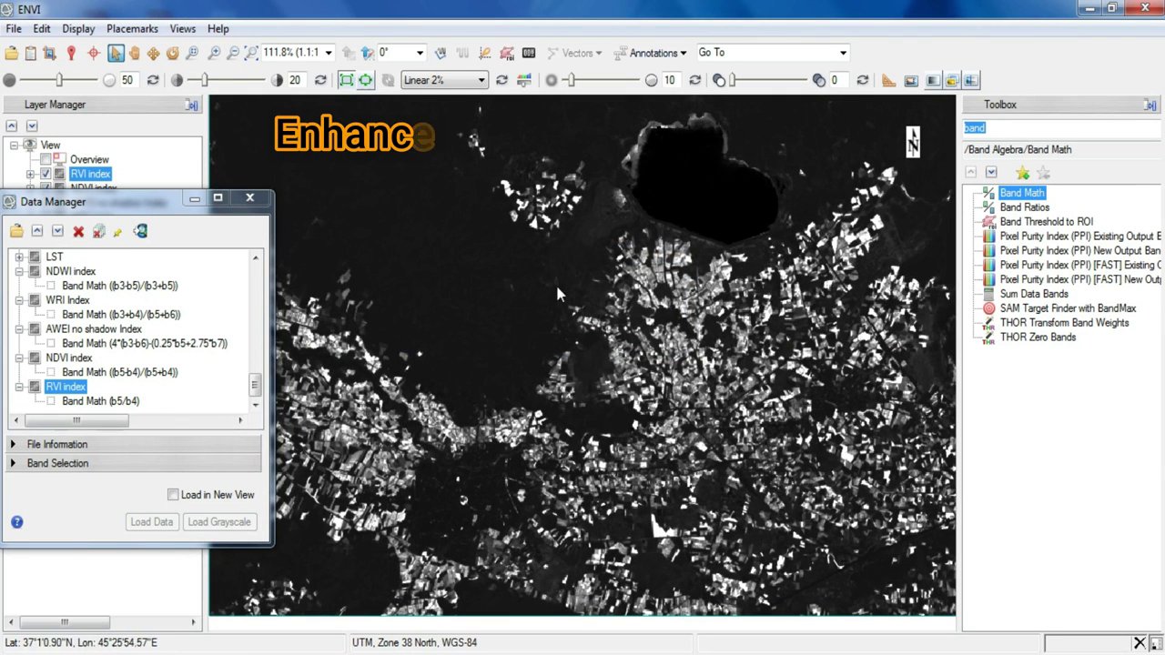
# Start Band Math and add the EVI expression 2.5 * ((b5 - b4 ) /( 1 + b5 + (6 * b4) - (7.5 * b2))) to its list.
pyautogui.doubleClick(1023, 193)
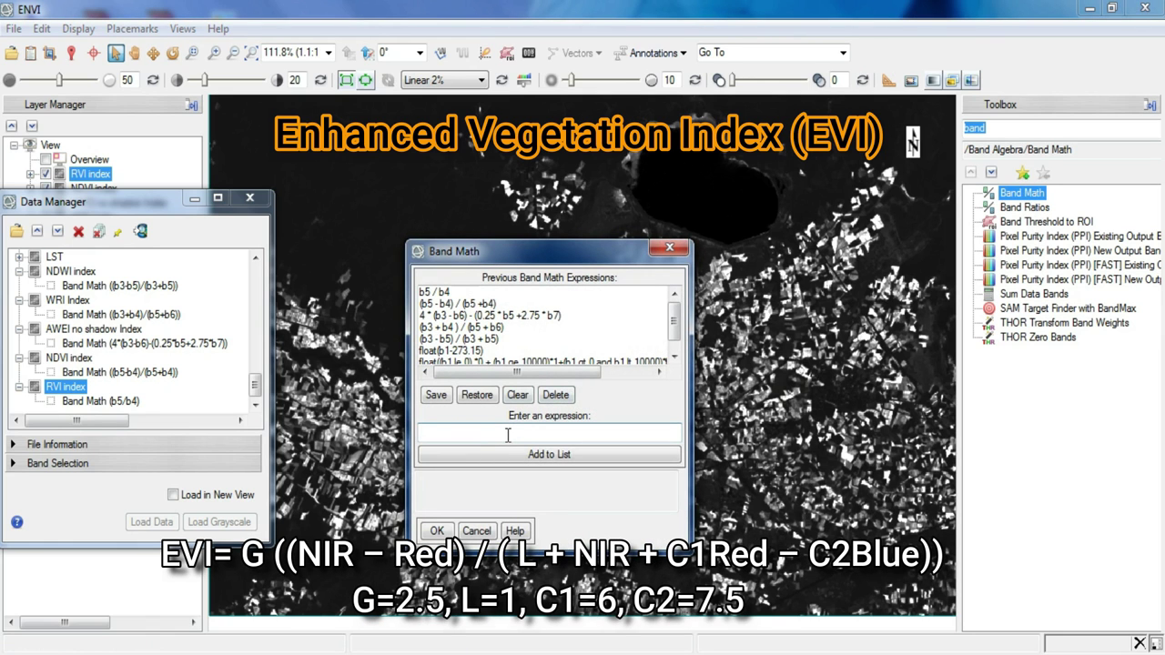
pyautogui.write('2.5 * ((b5 - b4 ) /( 1 + b5 + (6')
pyautogui.write('*')
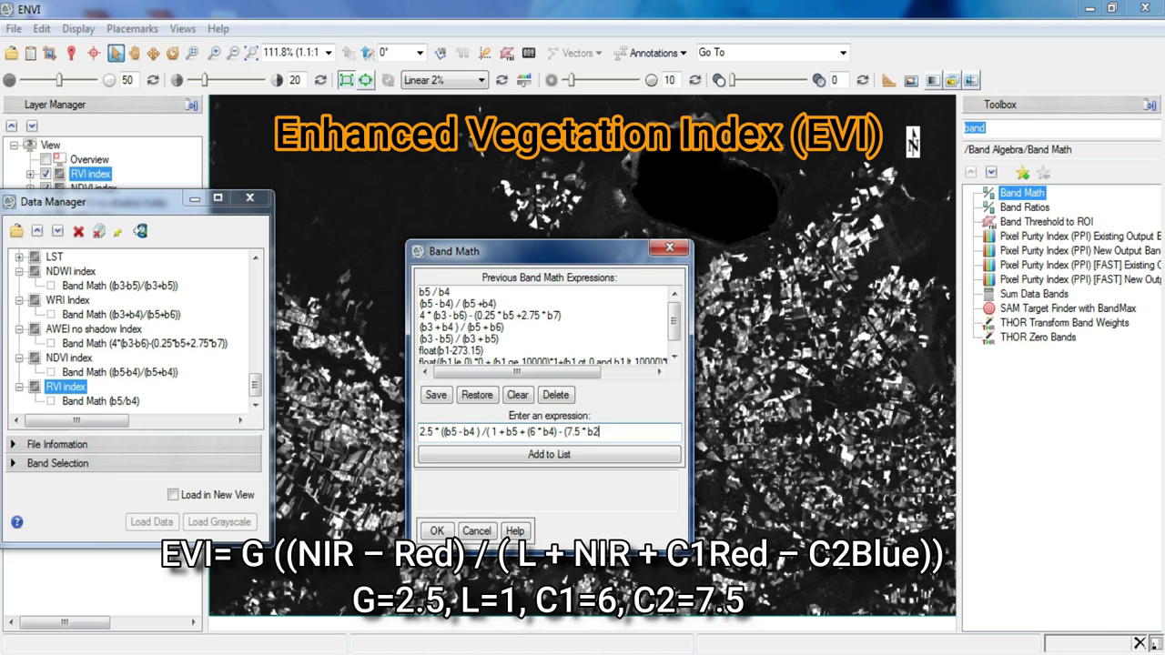
pyautogui.click(516, 455)
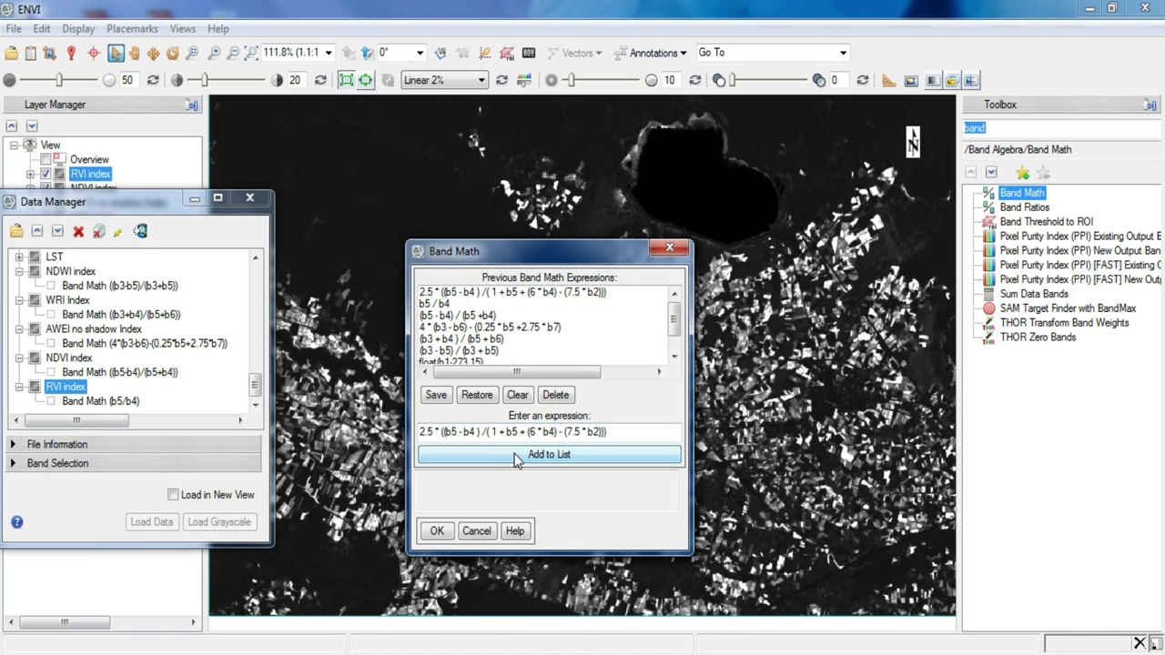
pyautogui.click(444, 537)
# Map B2 to Blue, B4 to Red and B5 to Near Infrared of SurfaceReflectance for the EVI expression.
pyautogui.click(657, 410)
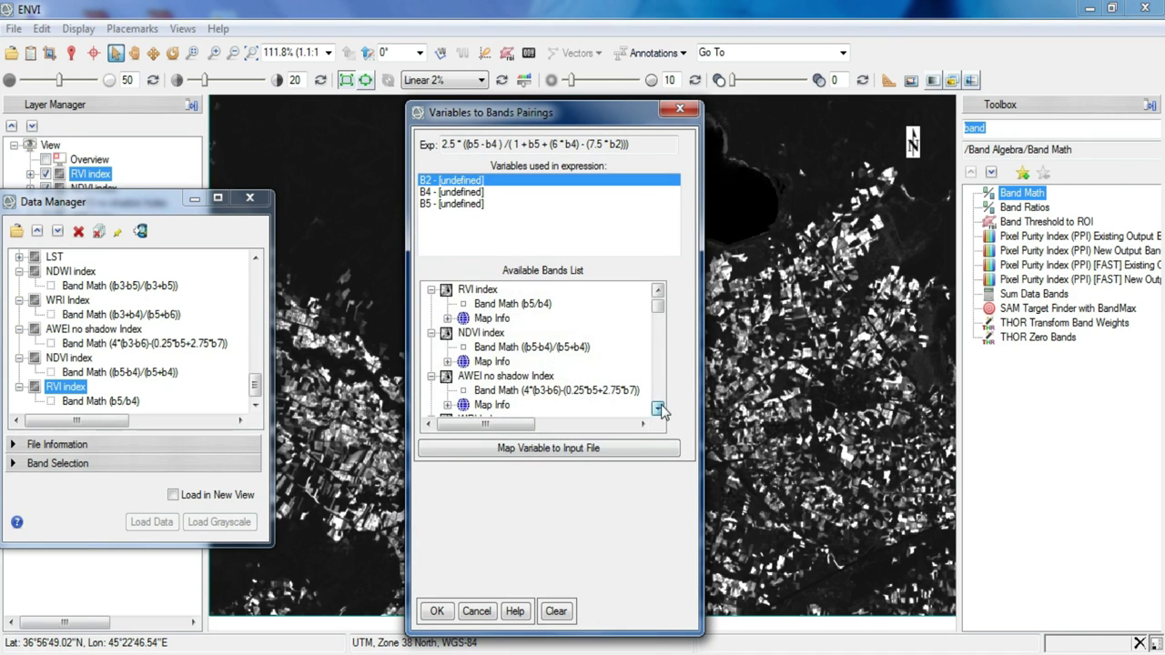
pyautogui.click(657, 411)
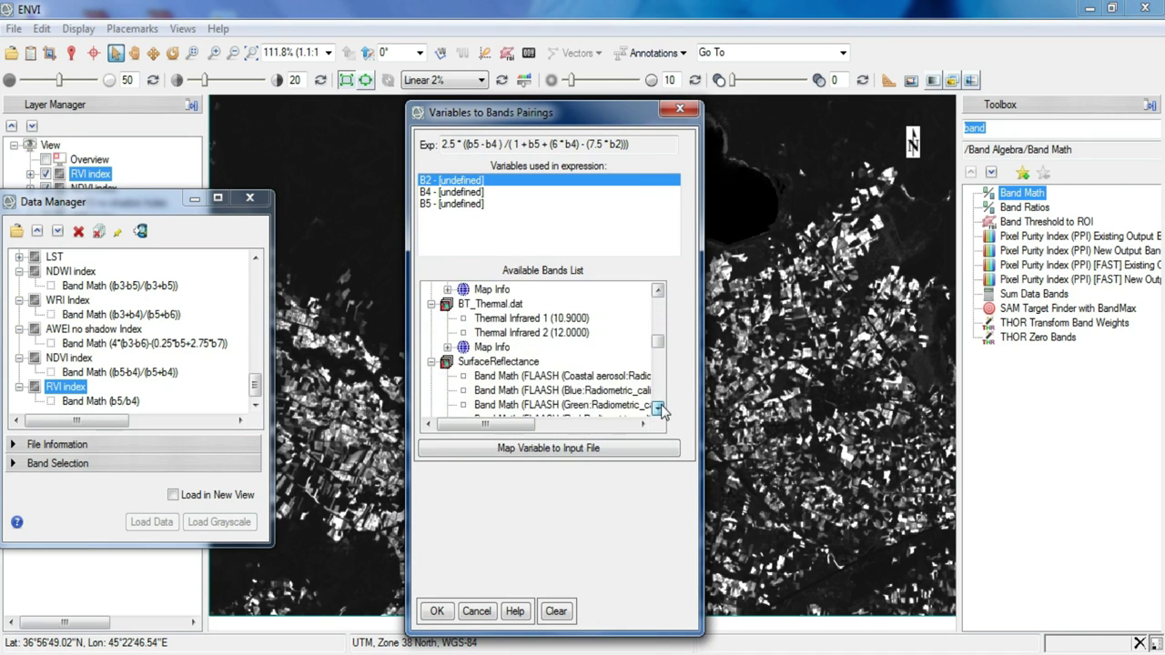
pyautogui.click(657, 411)
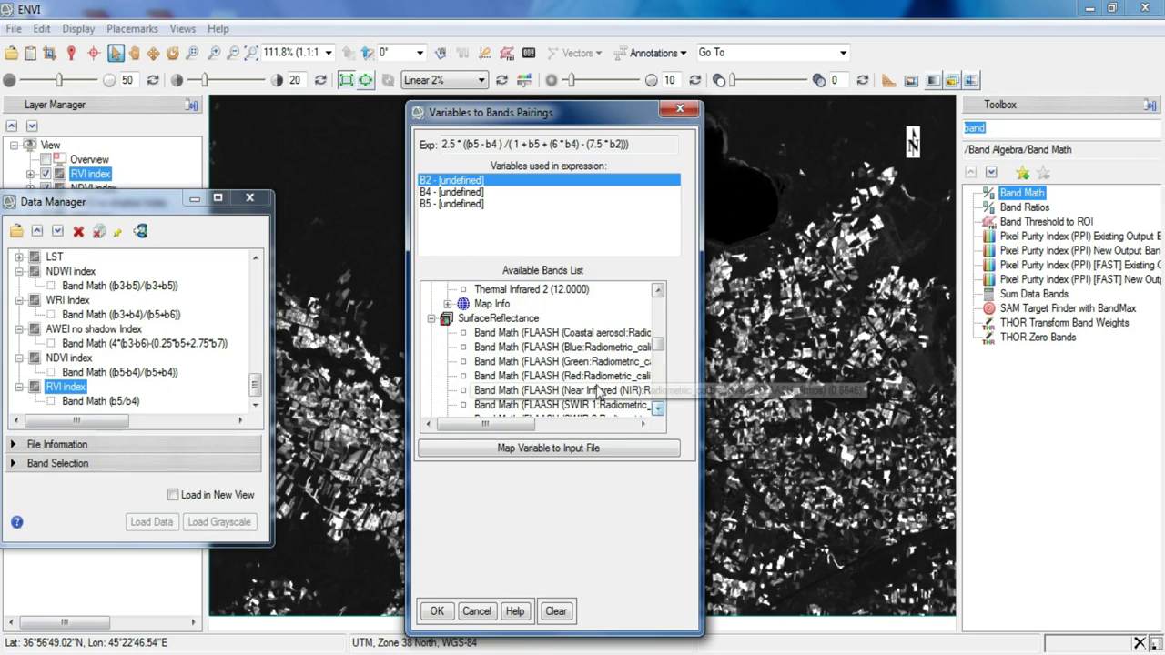
pyautogui.click(505, 350)
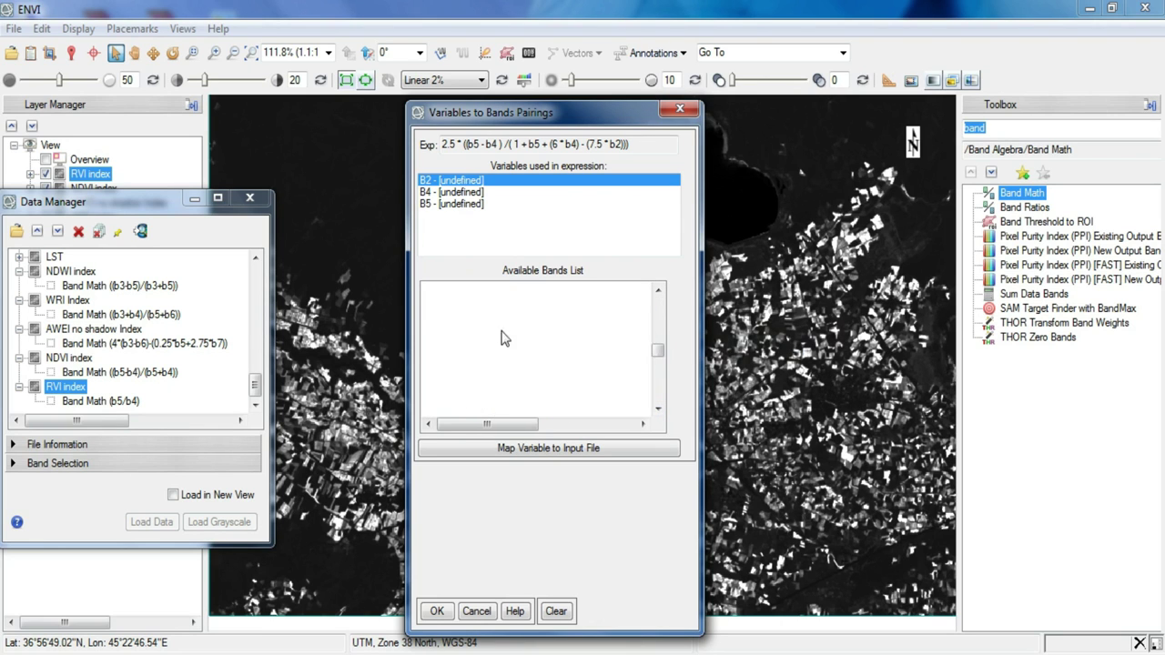
pyautogui.click(471, 194)
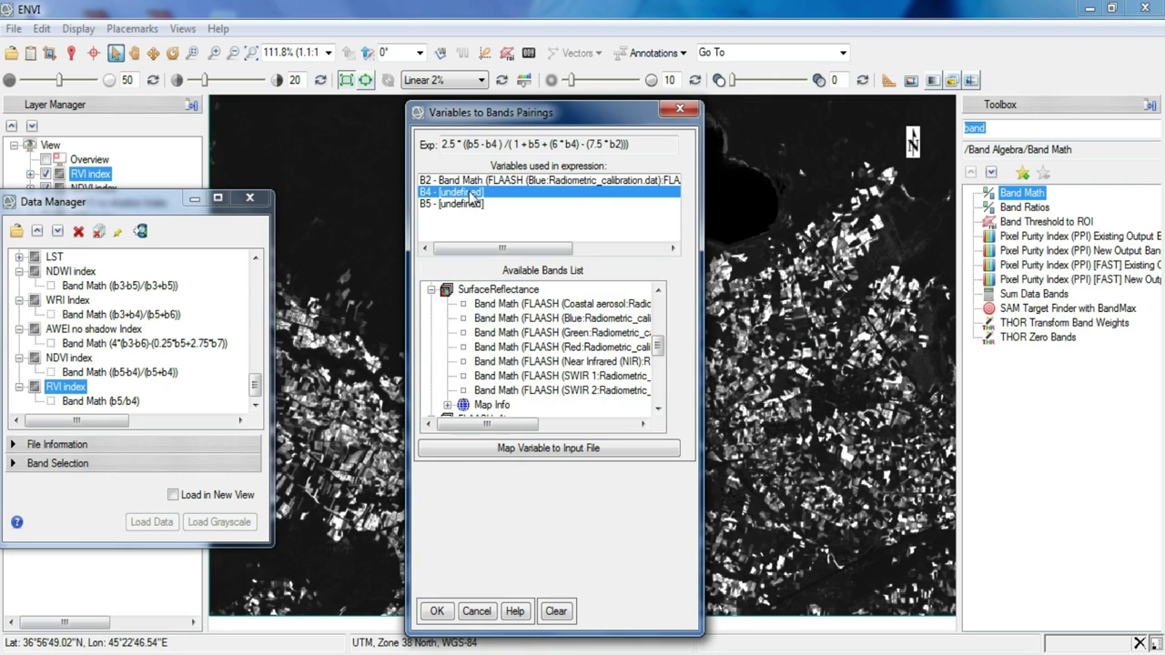
pyautogui.click(505, 347)
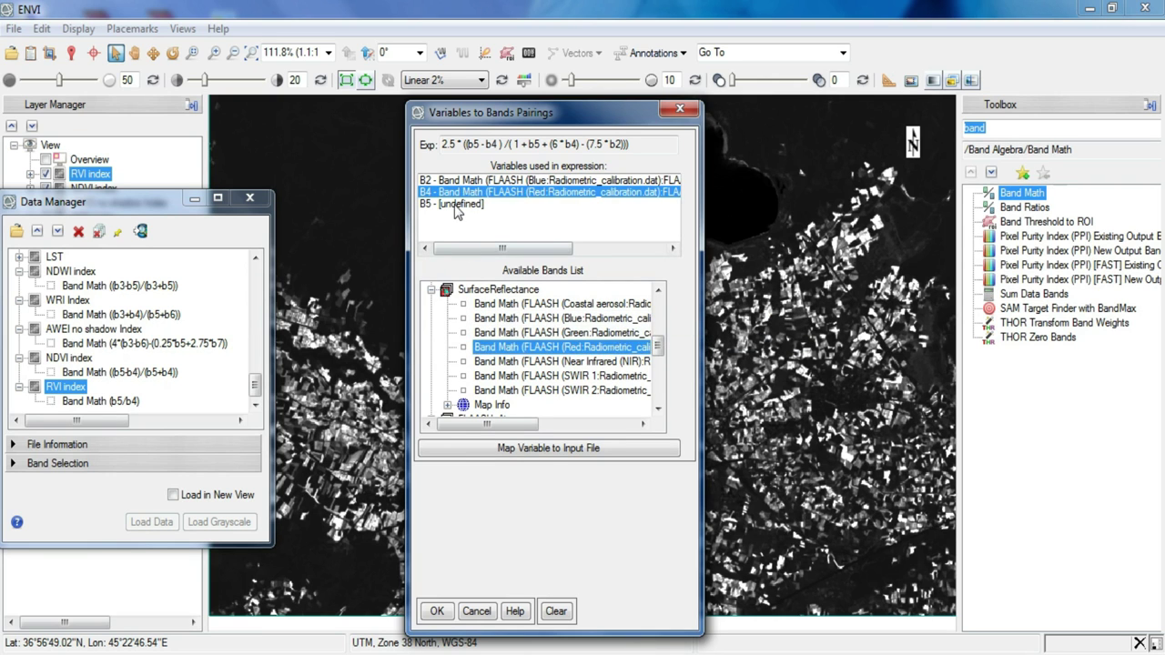
pyautogui.click(512, 369)
# Name the output file EVI Index in the Out folder and run the calculation.
pyautogui.click(538, 547)
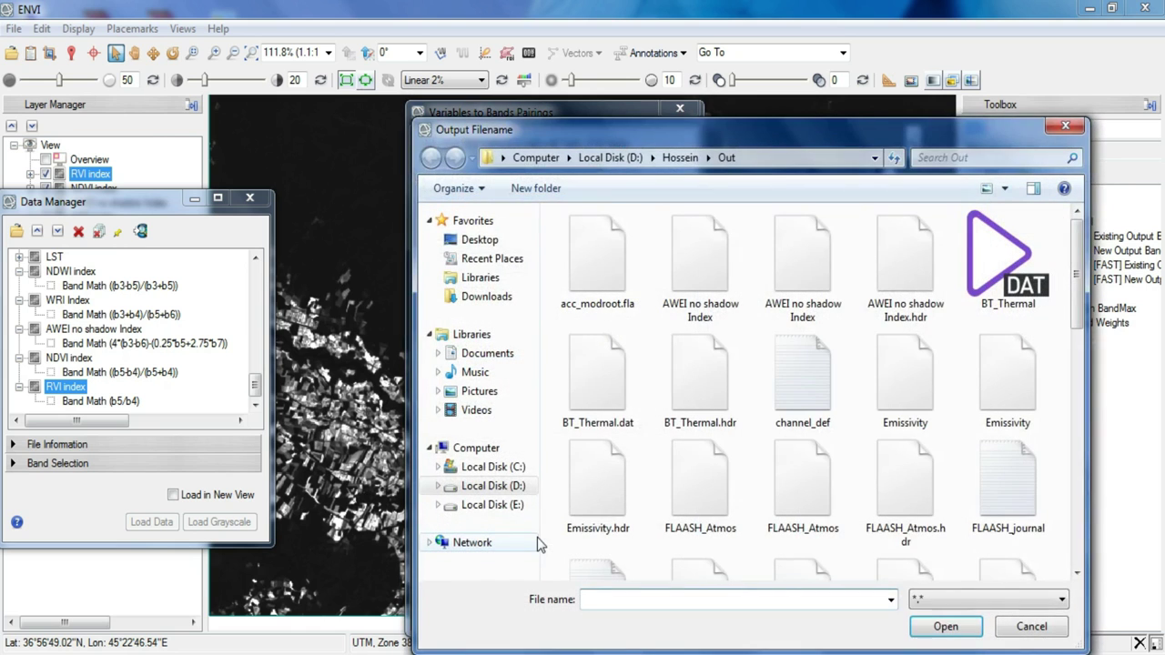
pyautogui.write('EVI Index')
pyautogui.hotkey('ctrl', 'a')
pyautogui.press('Return')
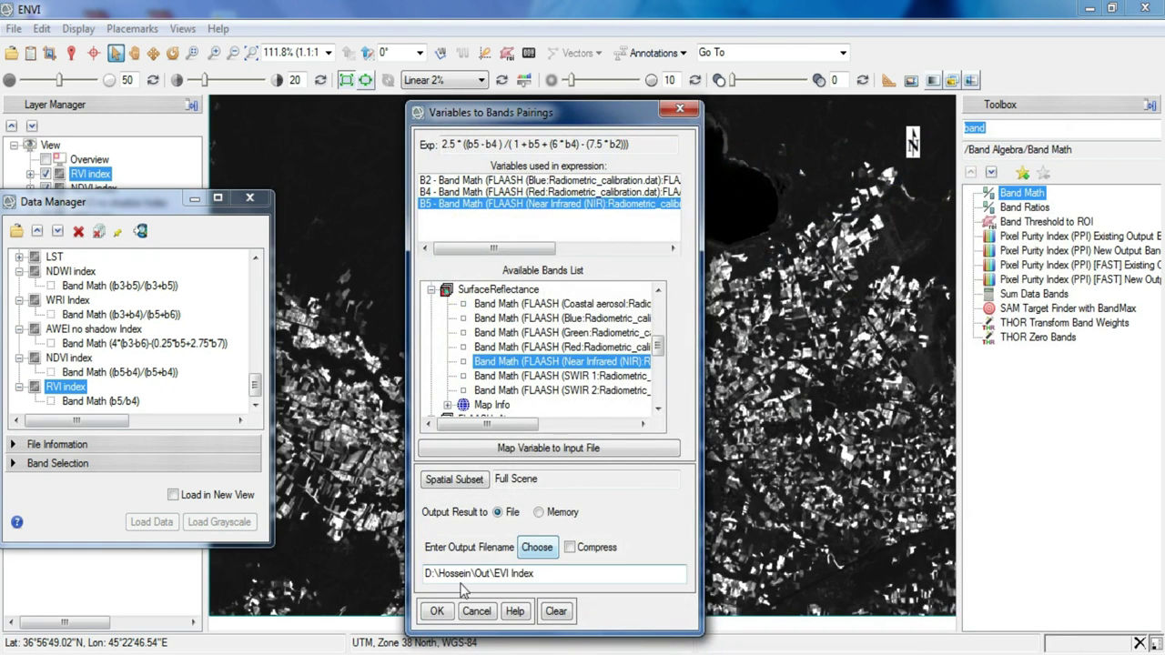
pyautogui.click(441, 608)
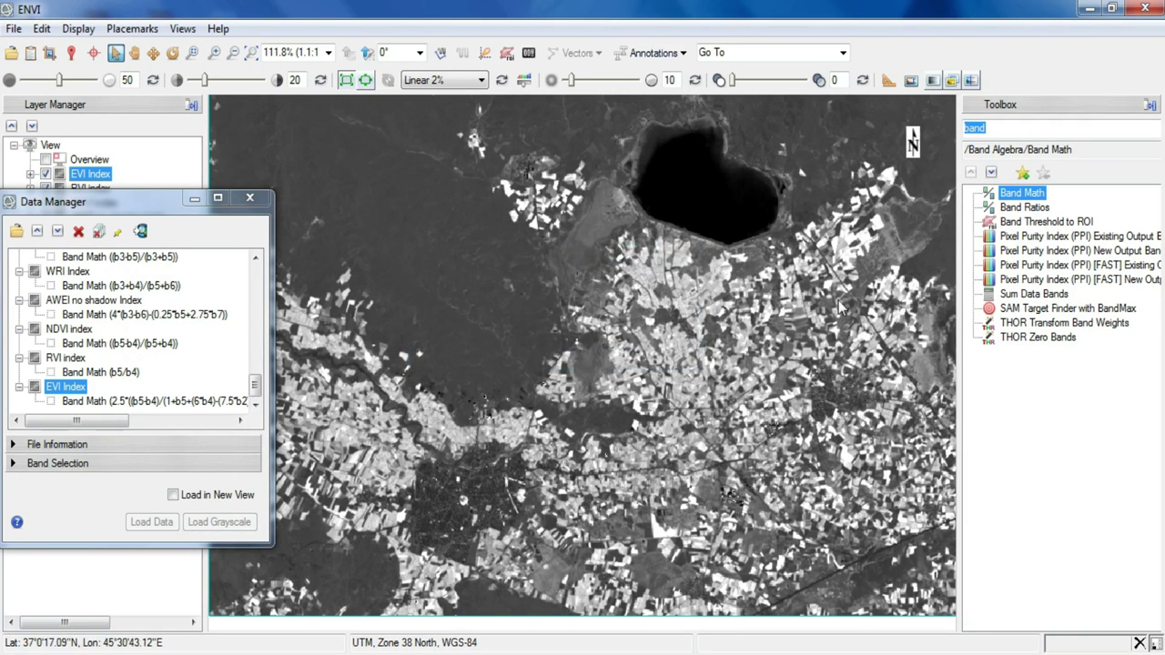
# Start Band Math and add the SAVI expression (1.5 * (b5 - b4)) / (b5 - b4 + 0.5) to its list.
pyautogui.click(1022, 193)
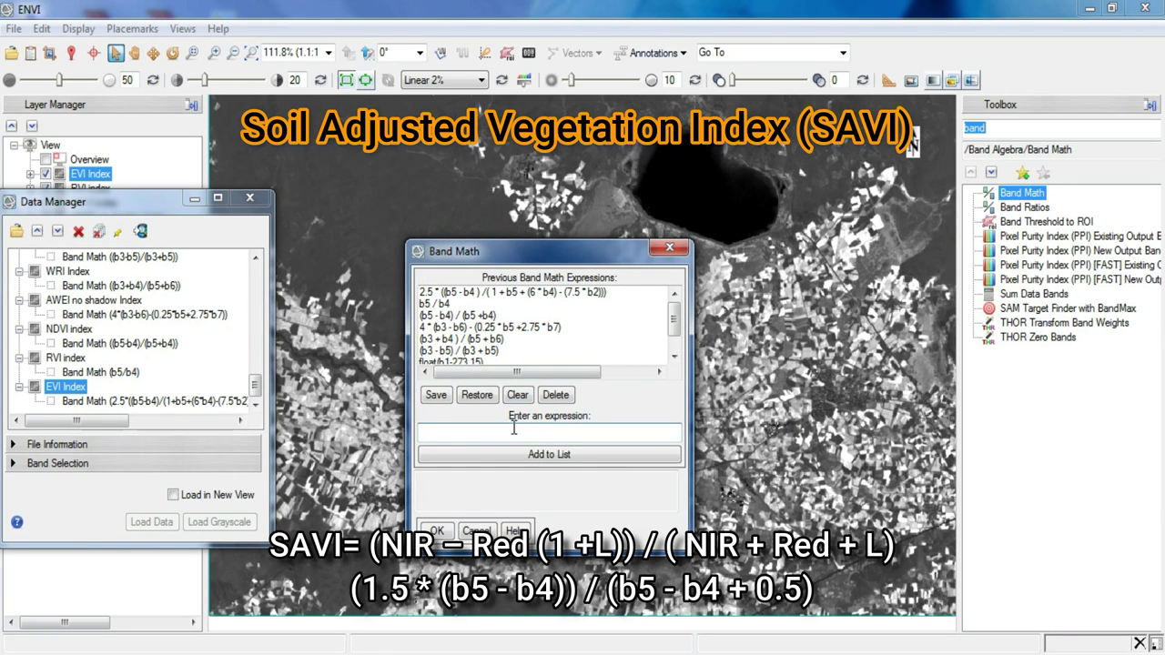
pyautogui.write('(1.5 * (b5 - b4)) / (b5 - b4 + 0.5')
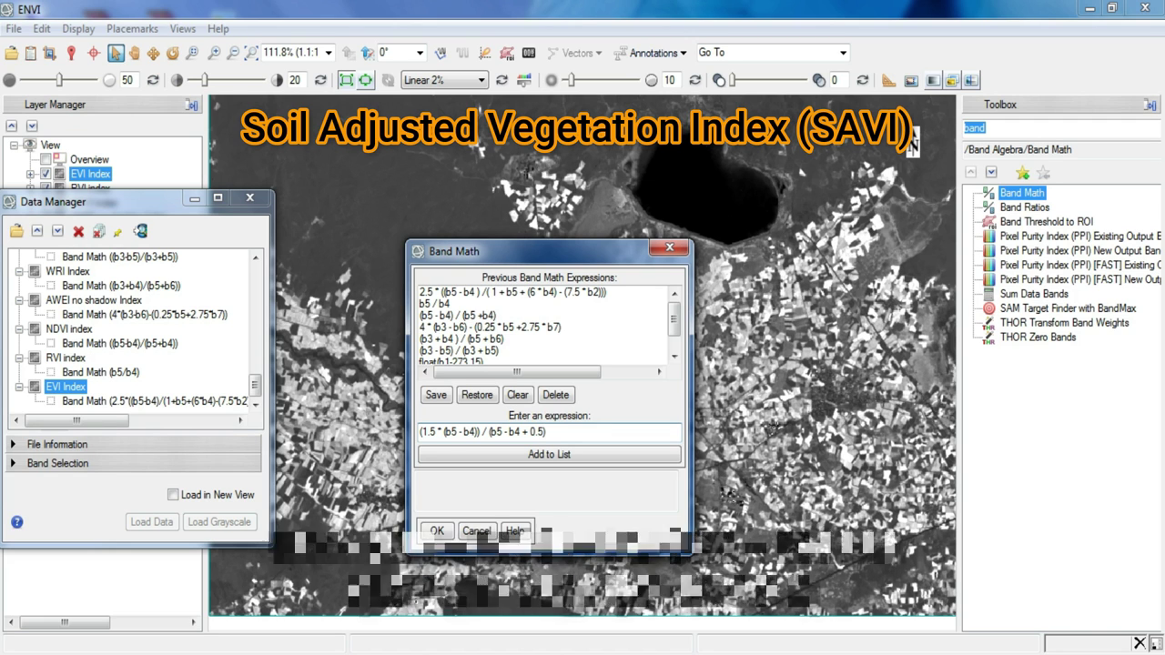
pyautogui.click(509, 454)
pyautogui.click(439, 531)
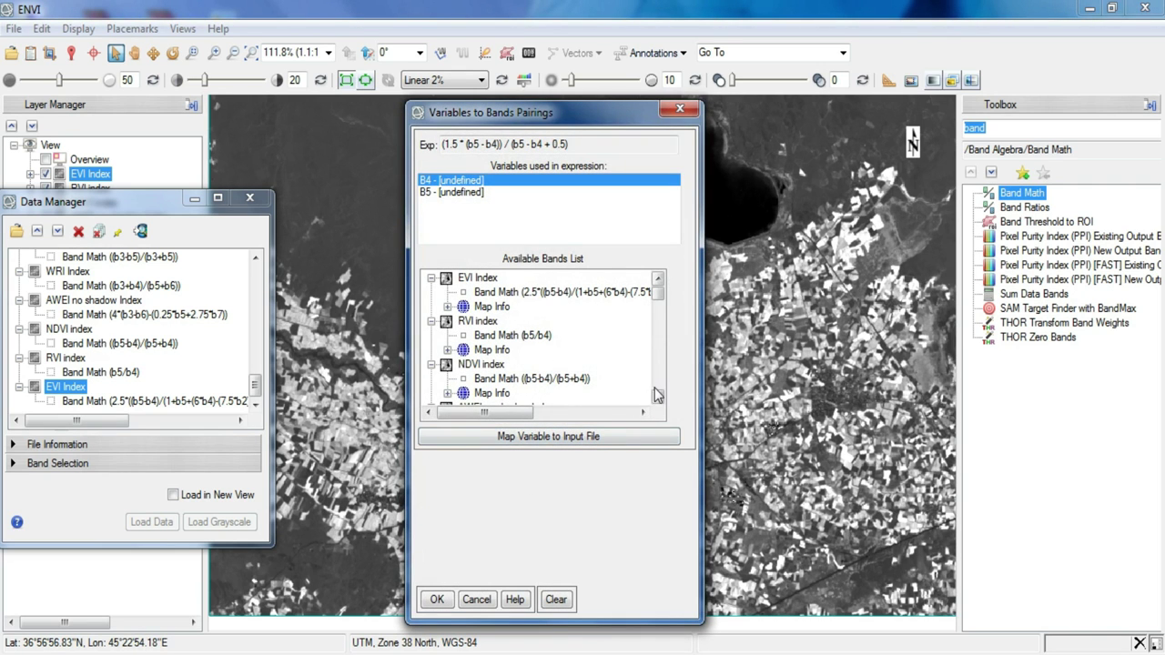
# Map B4 to Red and B5 to Near Infrared of SurfaceReflectance for the SAVI expression.
pyautogui.click(657, 396)
pyautogui.moveTo(657, 397); pyautogui.dragTo(657, 397)
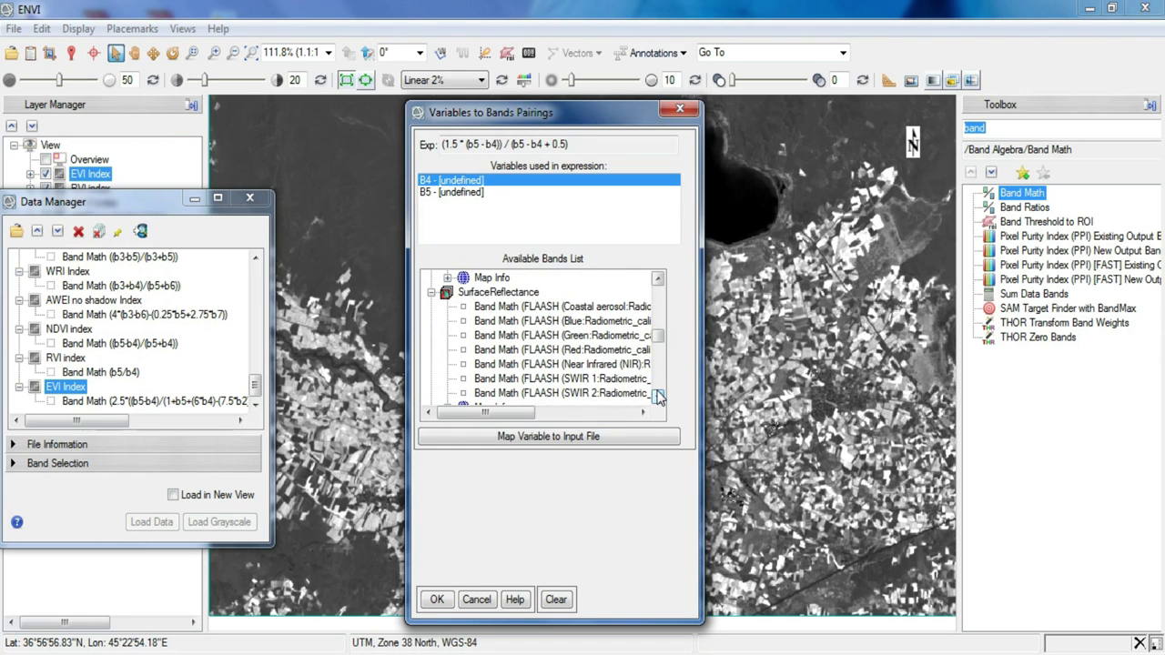
pyautogui.click(507, 351)
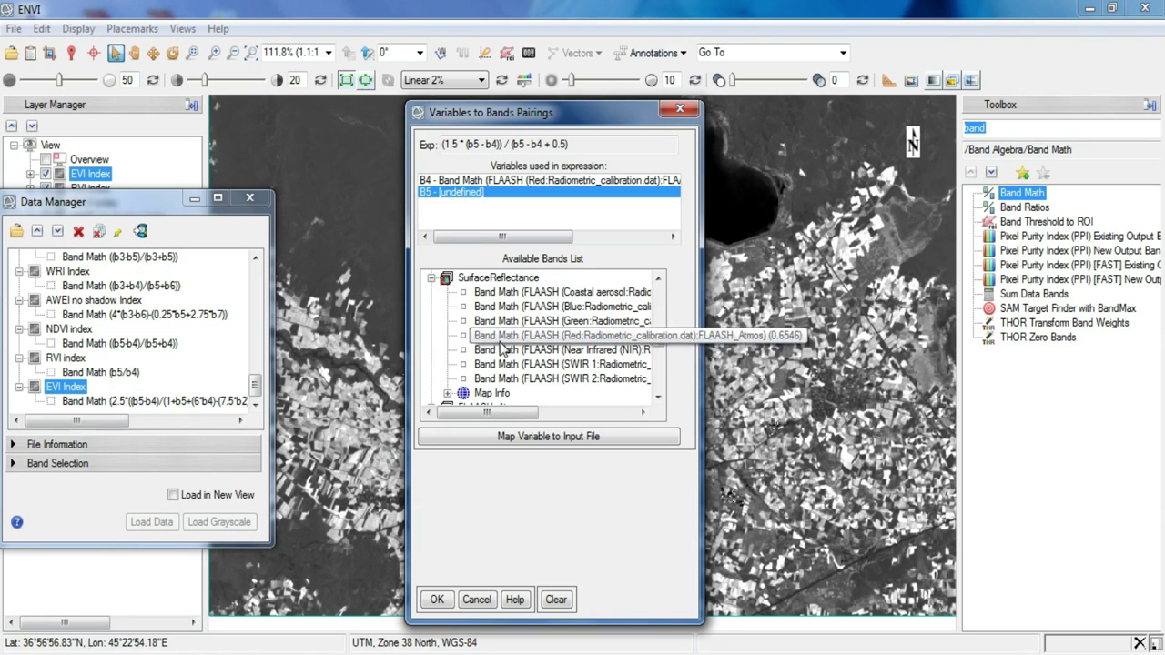
pyautogui.click(503, 351)
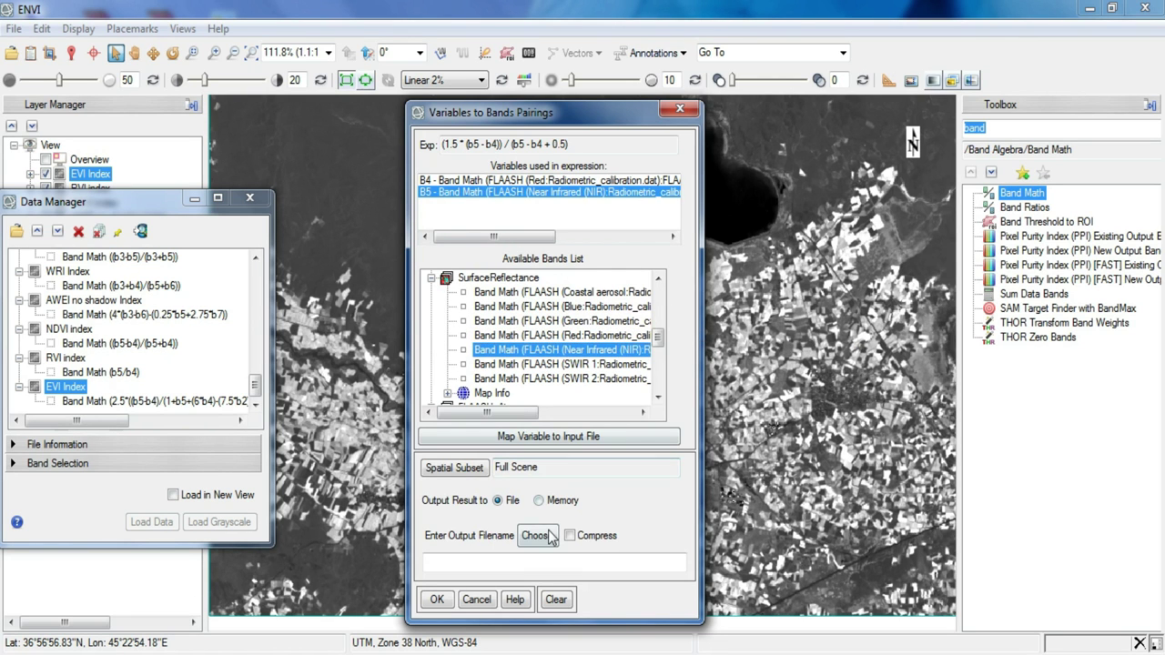
# Name the output file SAVI Index in the Out folder and run the calculation.
pyautogui.click(535, 535)
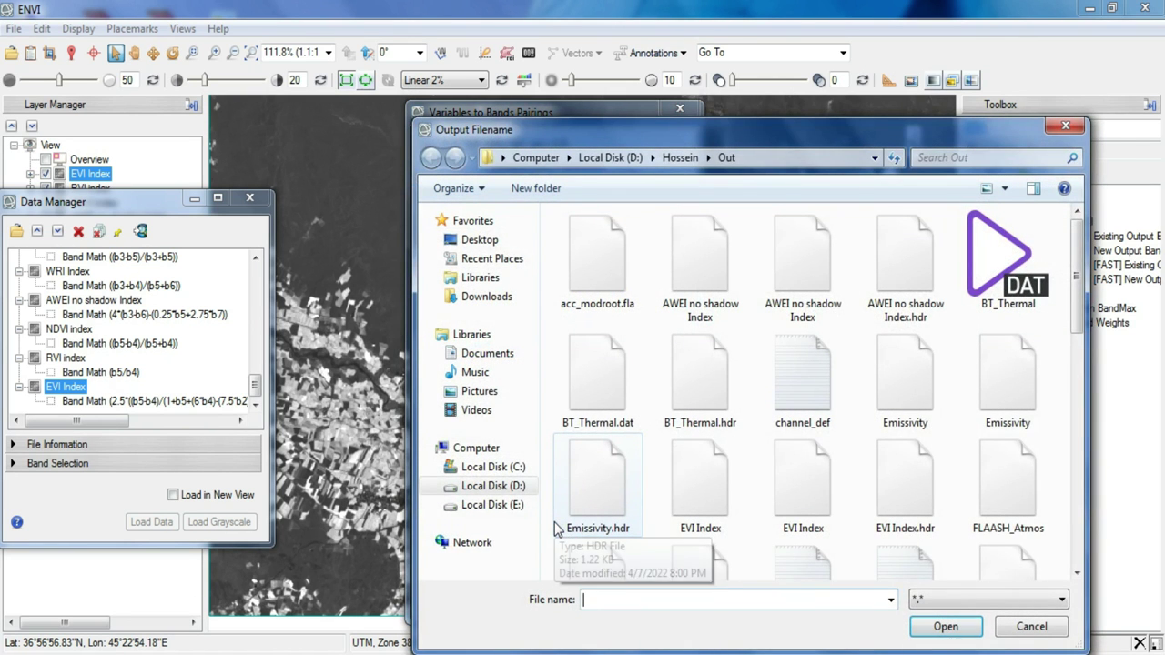
pyautogui.write('SA')
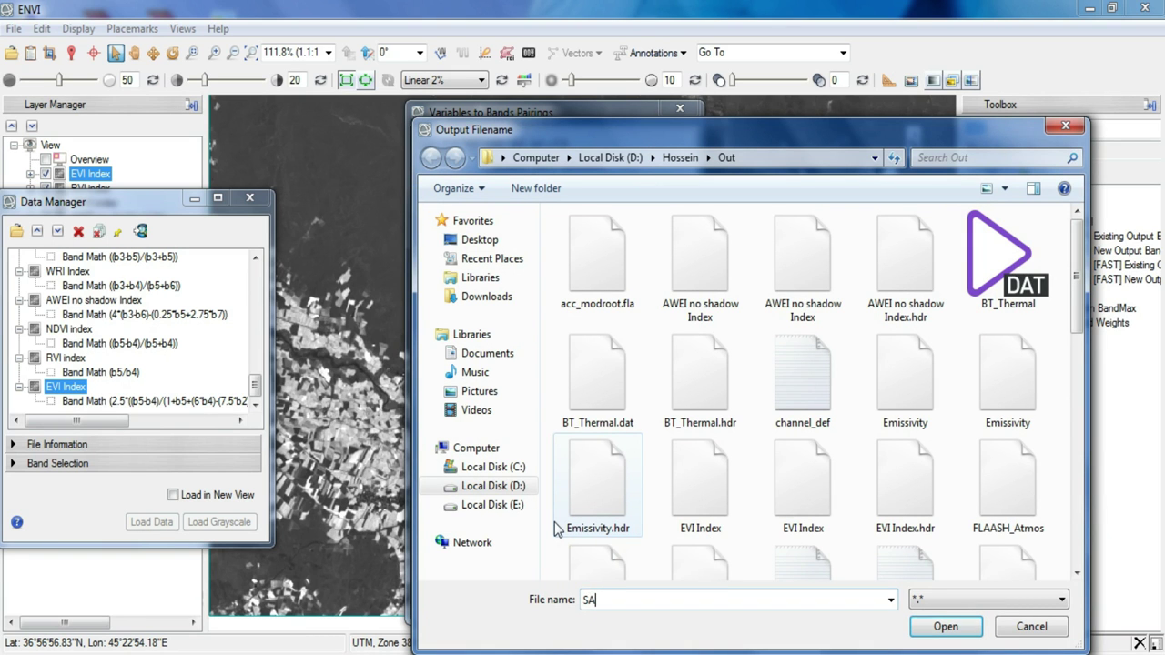
pyautogui.write('VI Index')
pyautogui.press('Return')
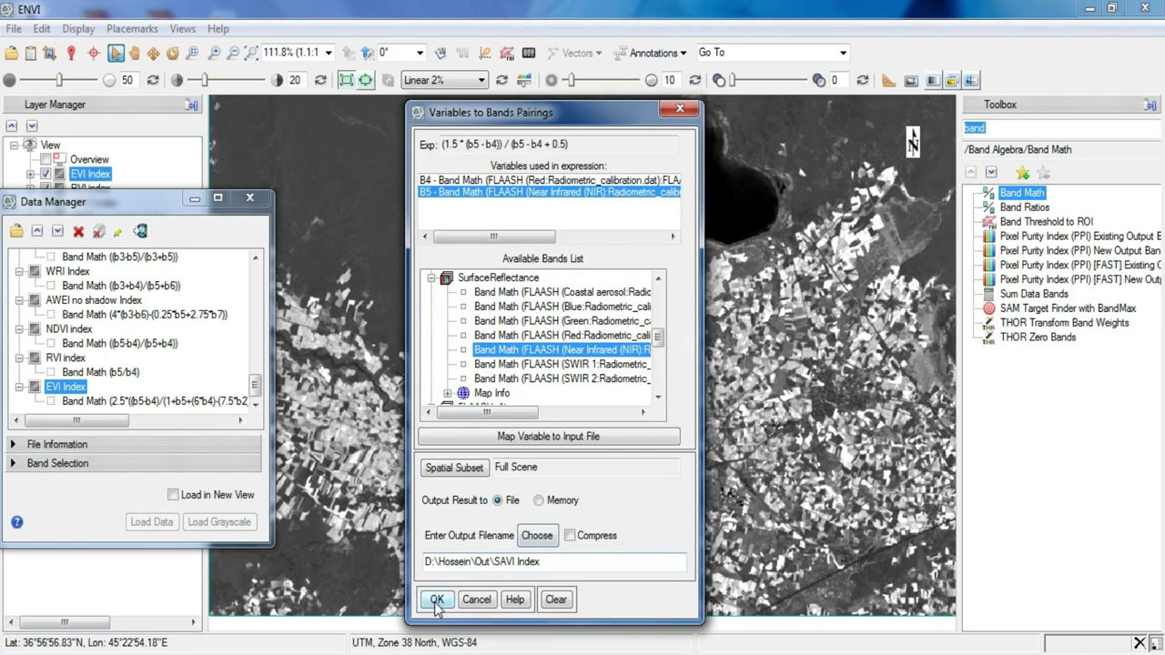
pyautogui.click(443, 603)
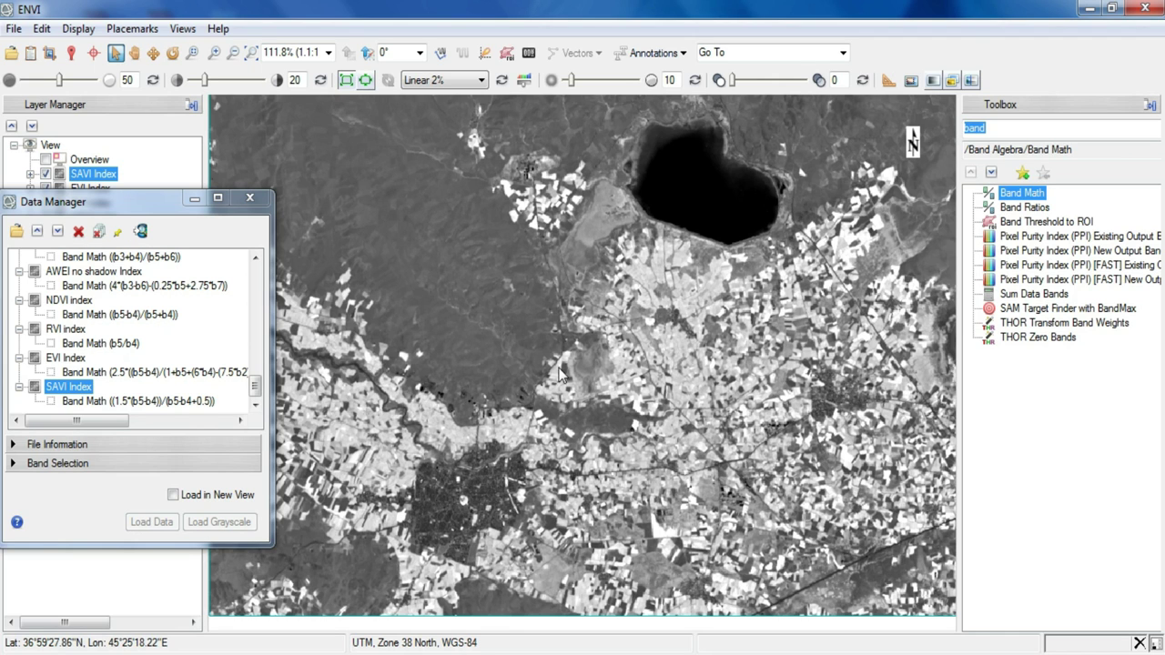
# Show the cursor values of all index layers with the crosshair on a bright field southeast of the lake.
pyautogui.click(93, 52)
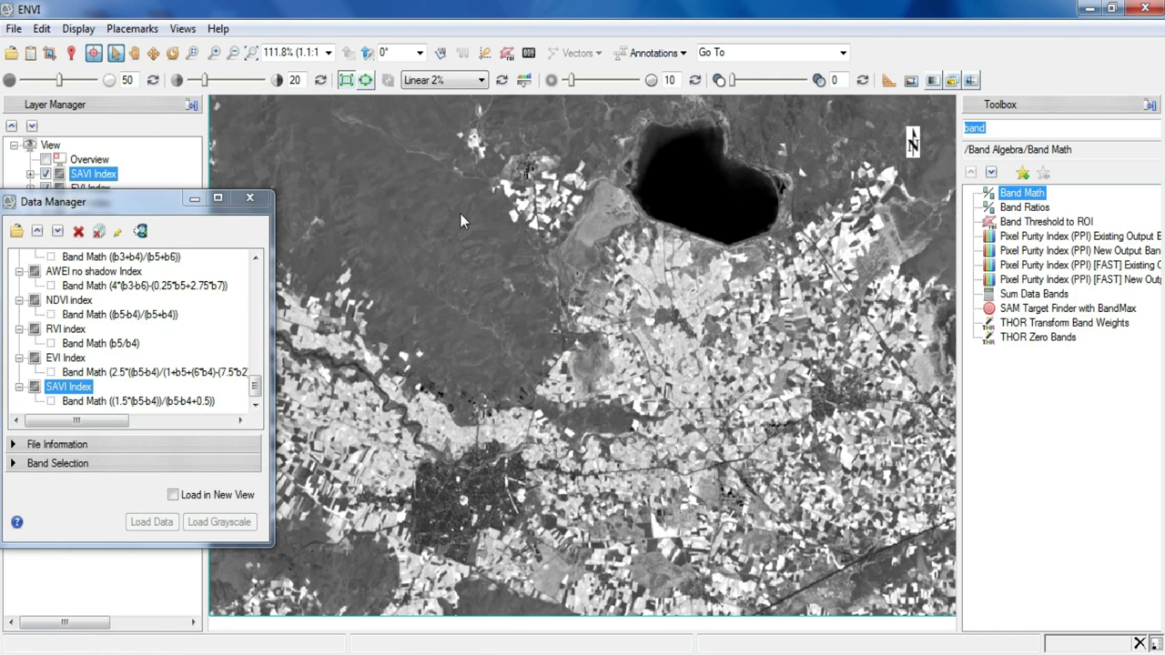
pyautogui.click(842, 249)
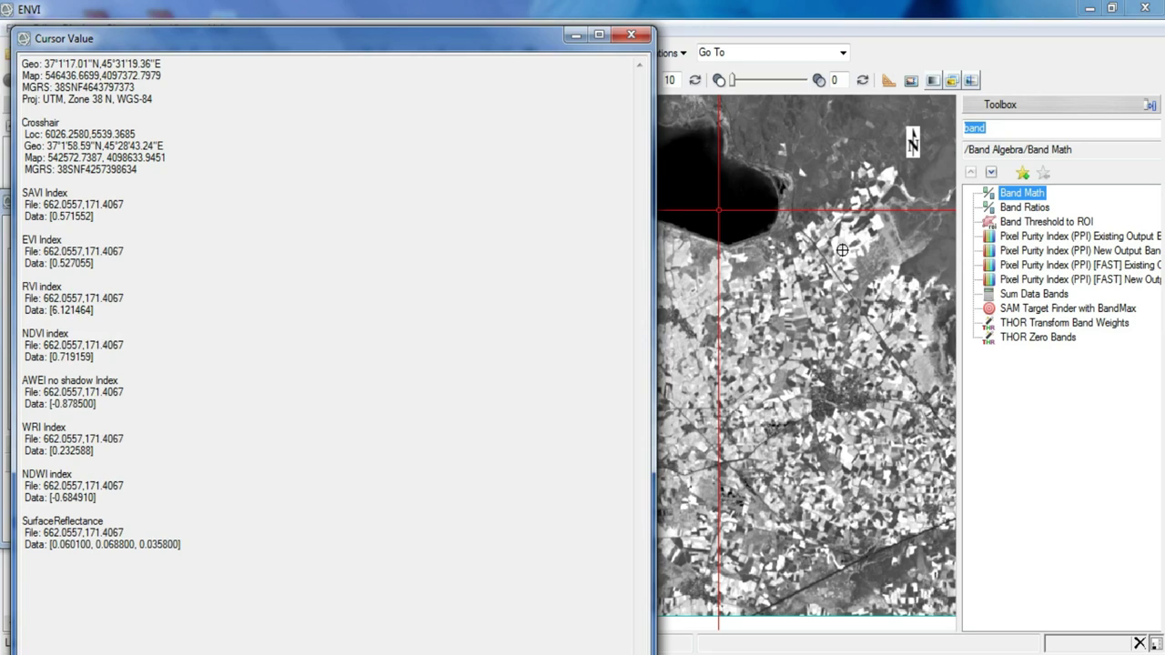
pyautogui.moveTo(842, 249); pyautogui.dragTo(875, 223)
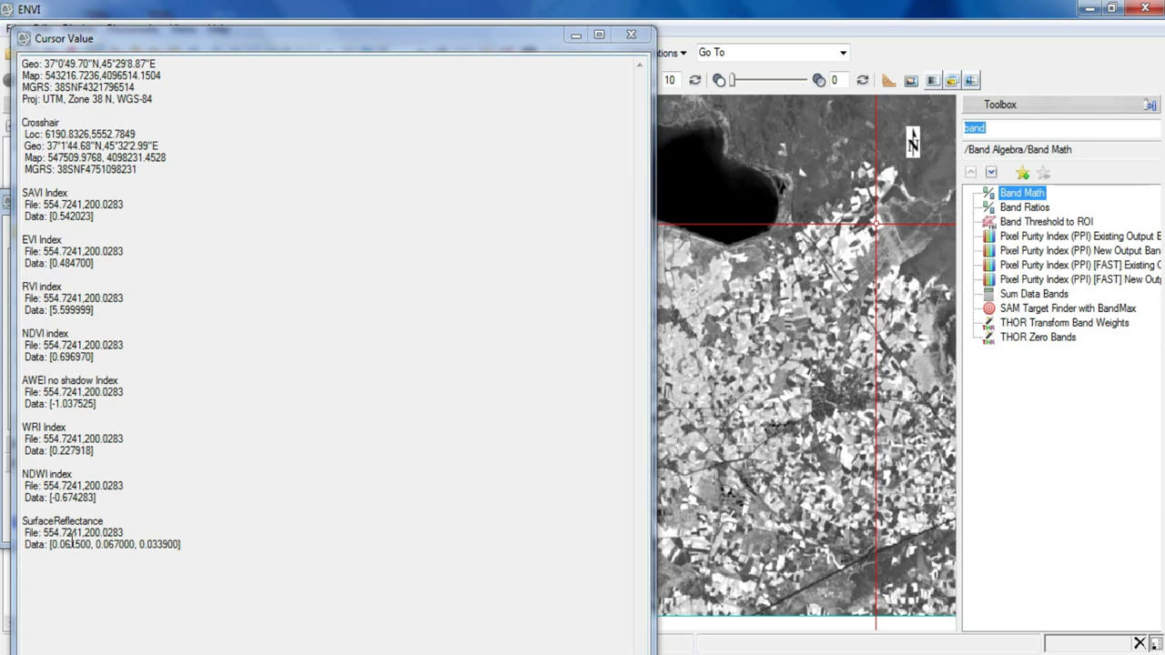
# Examine the NDWI, WRI, AWEI and NDVI values listed for the vegetated pixels and close the cursor value window.
pyautogui.moveTo(51, 497); pyautogui.dragTo(91, 497)
pyautogui.doubleClick(42, 478)
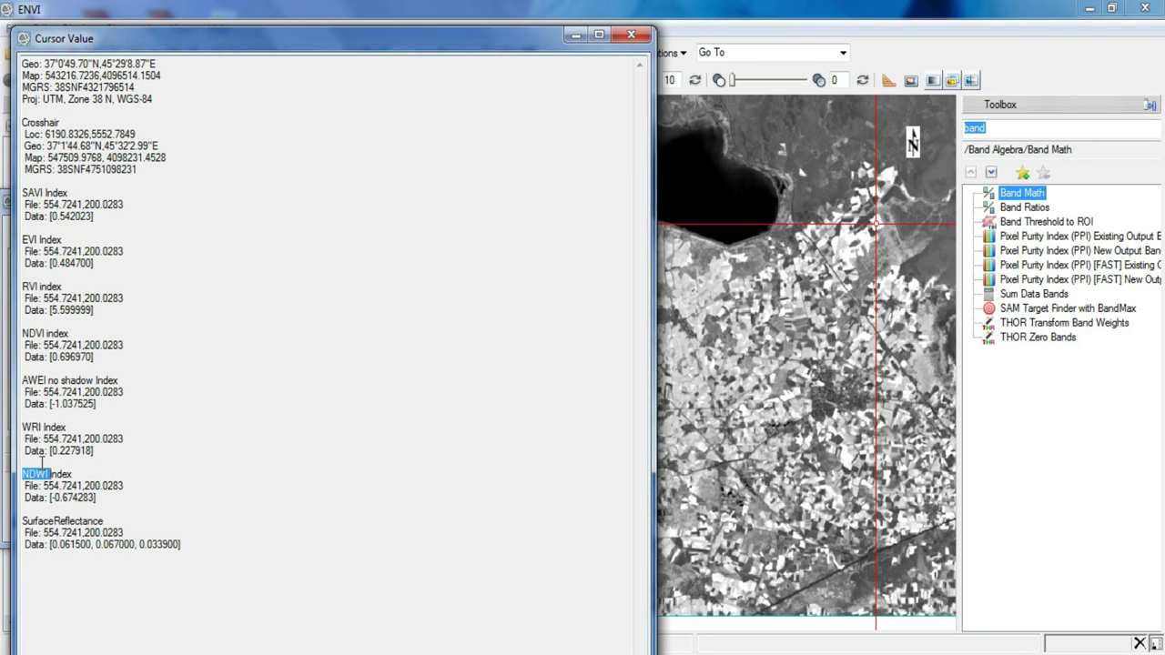
pyautogui.click(39, 424)
pyautogui.doubleClick(39, 425)
pyautogui.moveTo(51, 451); pyautogui.dragTo(86, 451)
pyautogui.doubleClick(40, 381)
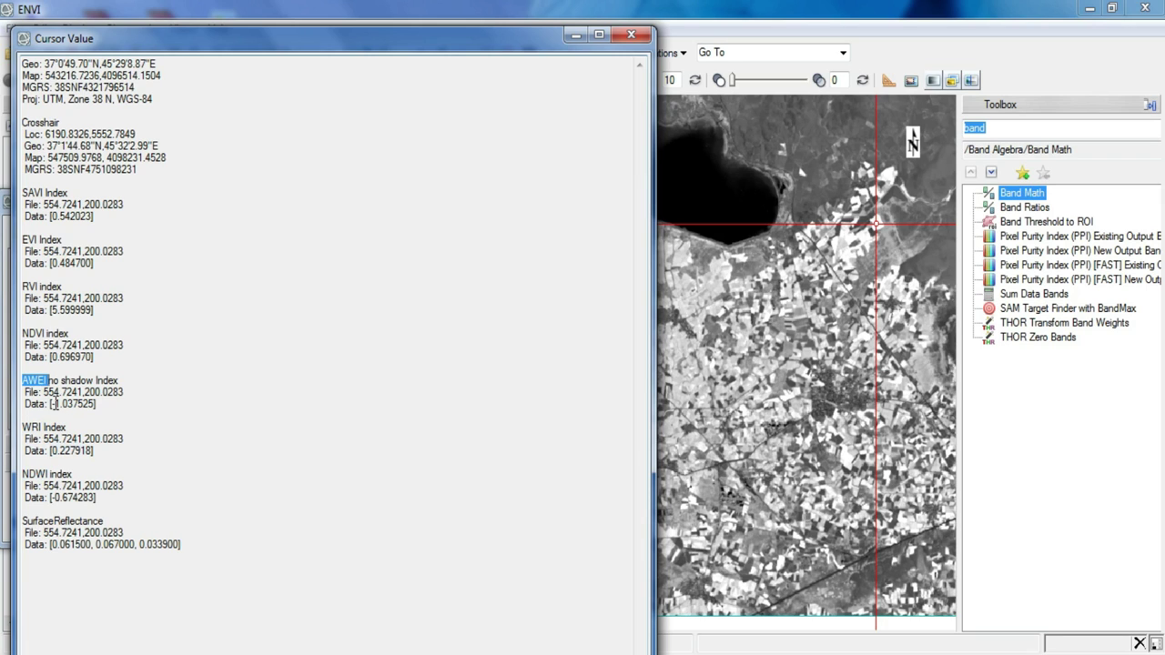
pyautogui.moveTo(44, 404); pyautogui.dragTo(97, 404)
pyautogui.click(47, 335)
pyautogui.click(631, 33)
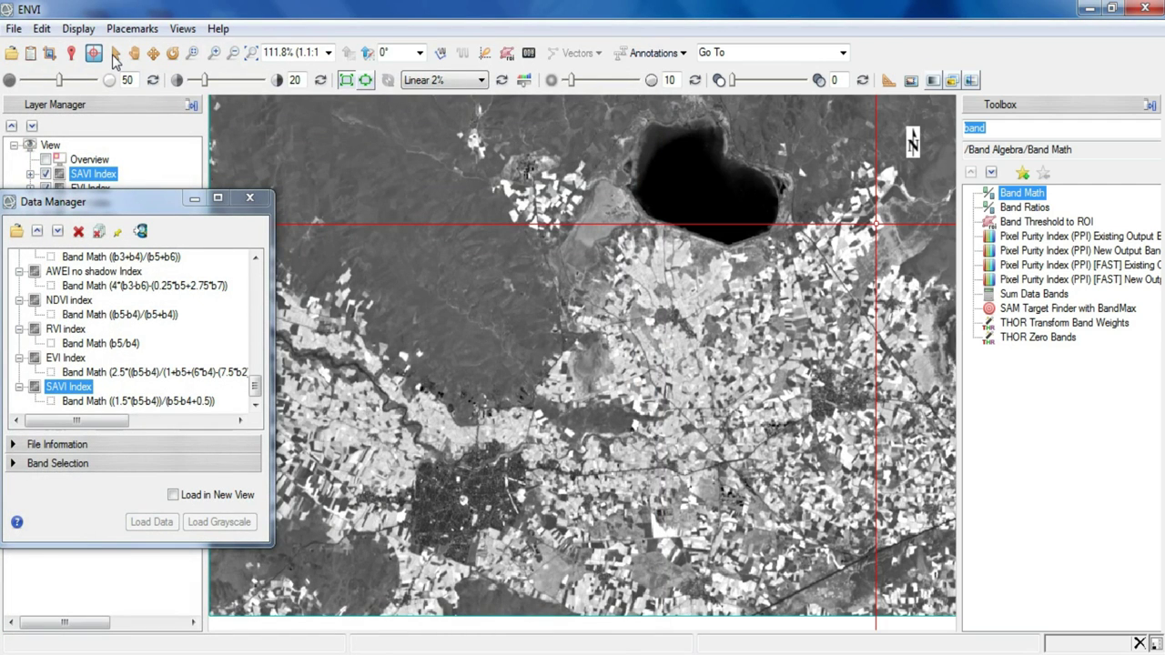
# Switch from the crosshair to the Select tool, then open the Spectral Library Viewer and look through its import and export options.
pyautogui.click(115, 55)
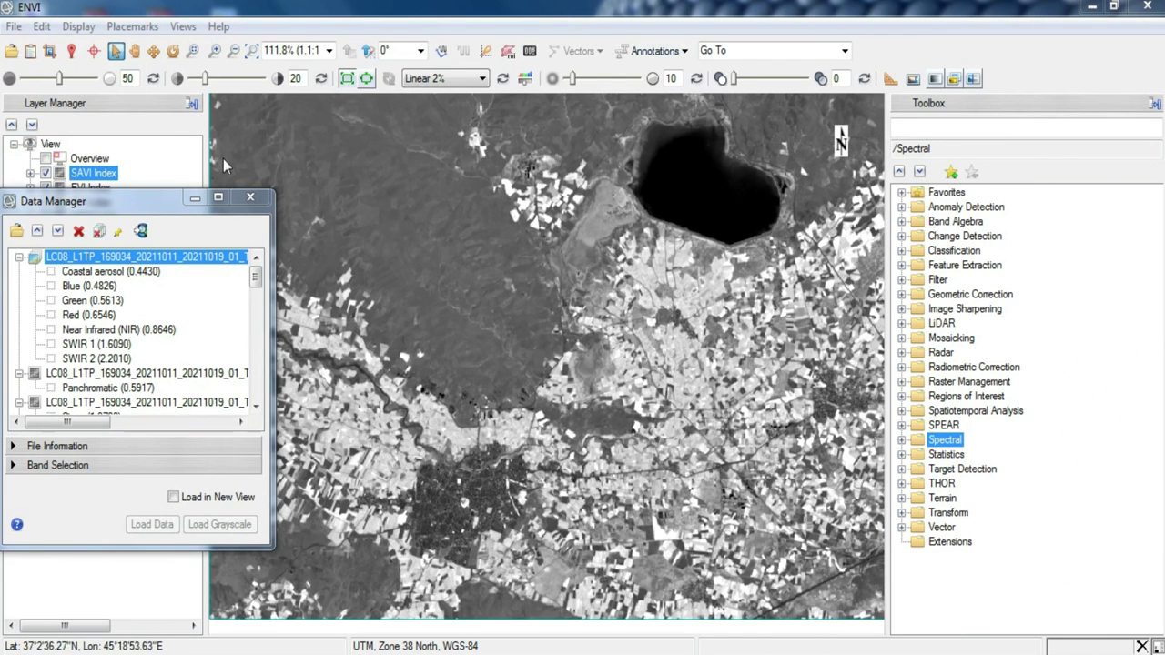
pyautogui.click(78, 27)
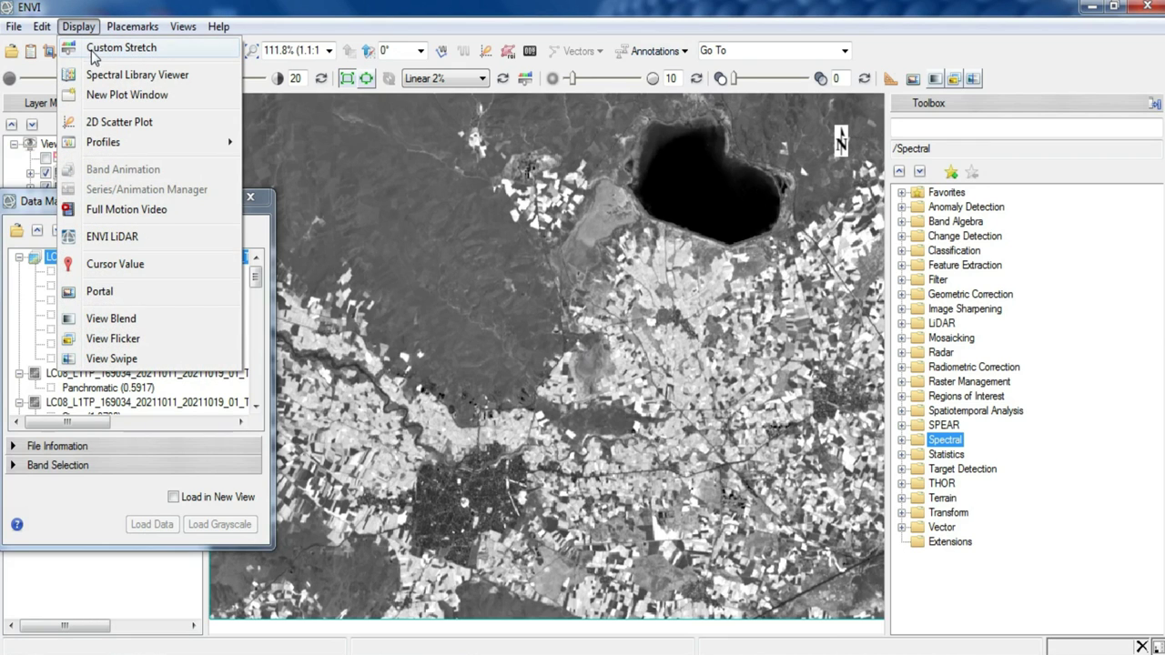
pyautogui.click(198, 81)
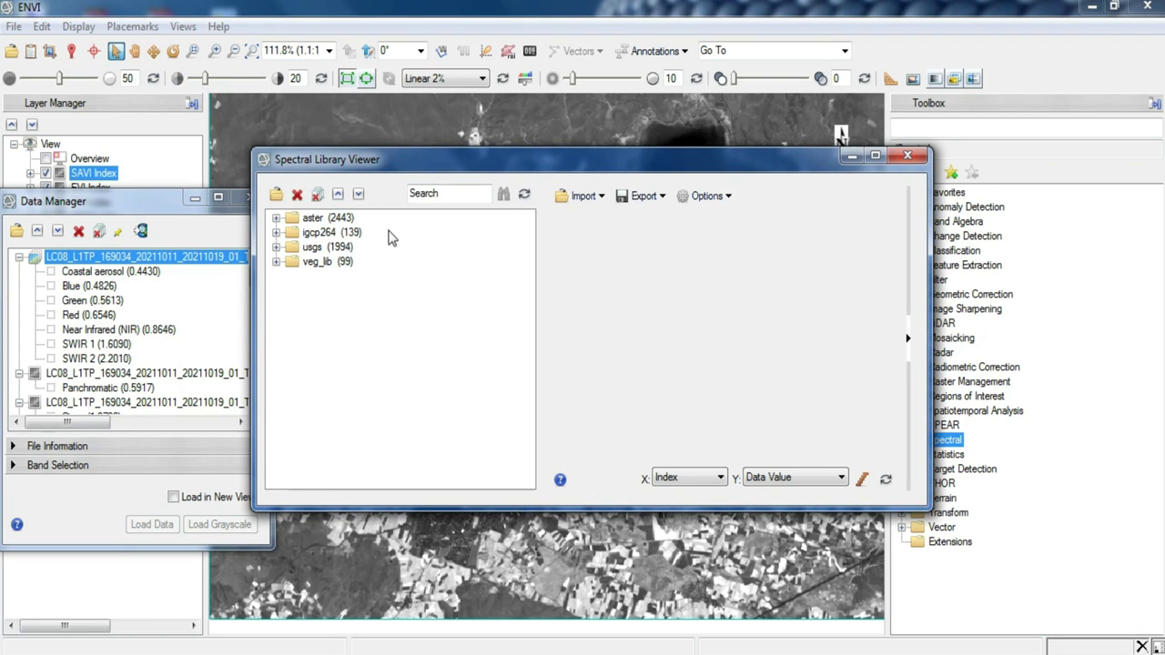
pyautogui.click(601, 196)
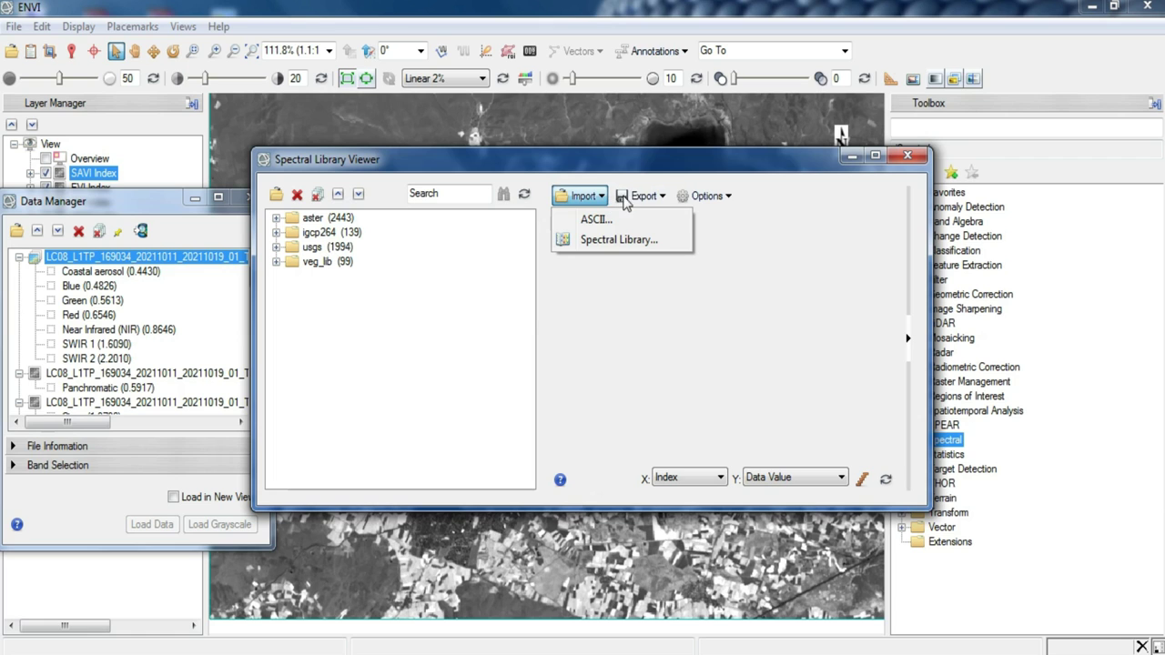
pyautogui.click(663, 197)
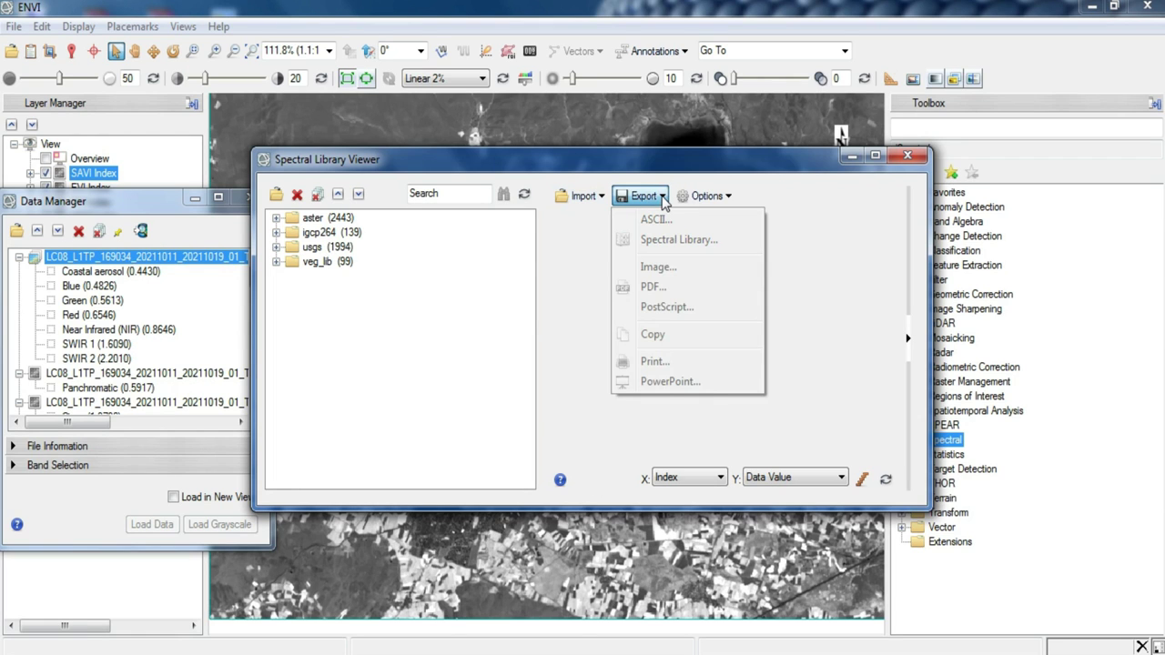
# Search the spectral libraries for water.
pyautogui.click(450, 193)
pyautogui.write('water')
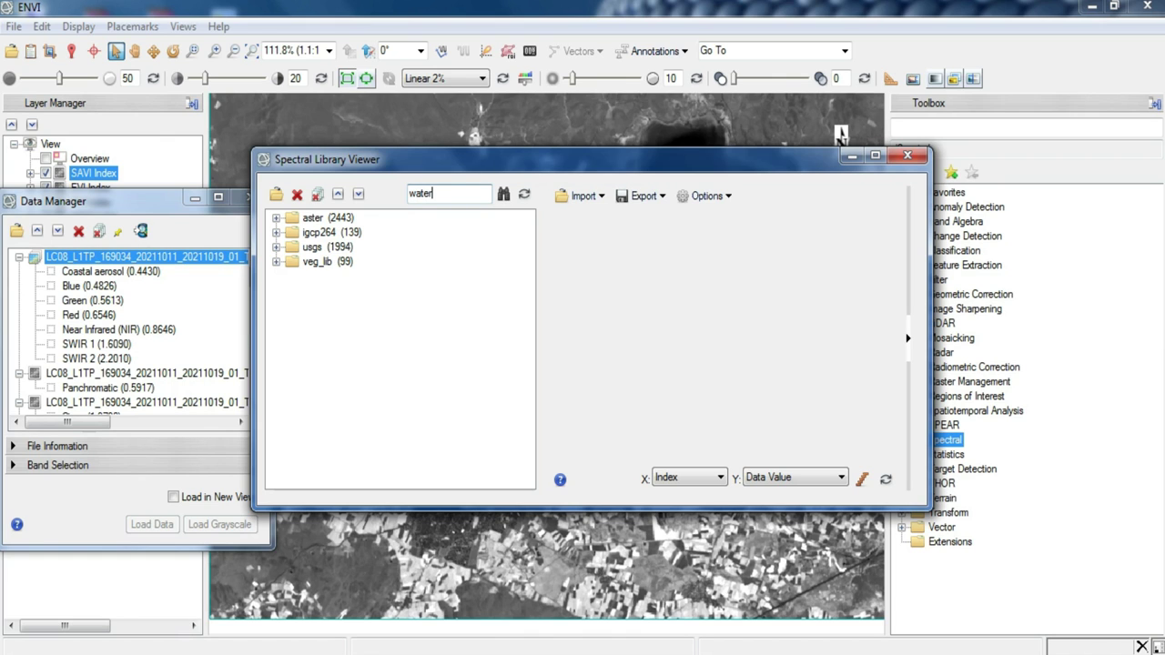
pyautogui.press('Return')
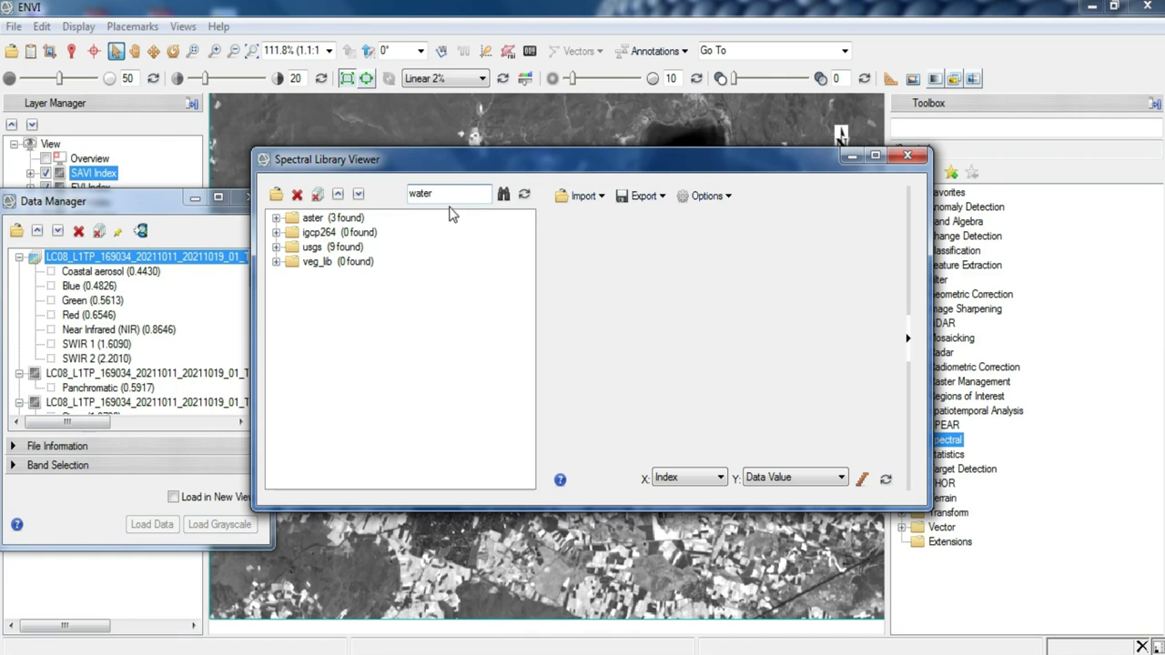
# Plot the Water+Montmor SWy-2 spectra for 5.01g/l and 16.5g/l from volatiles_asd_2151.sli in the usgs library.
pyautogui.click(275, 247)
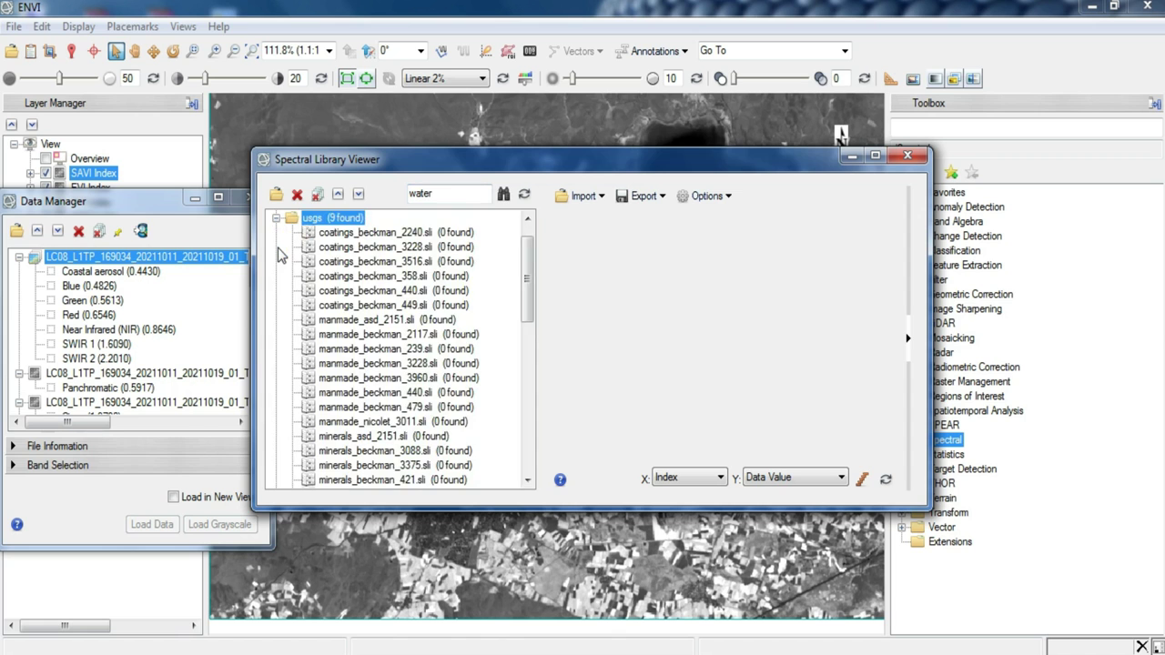
pyautogui.scroll(-8, 278, 251)
pyautogui.scroll(-5, 277, 249)
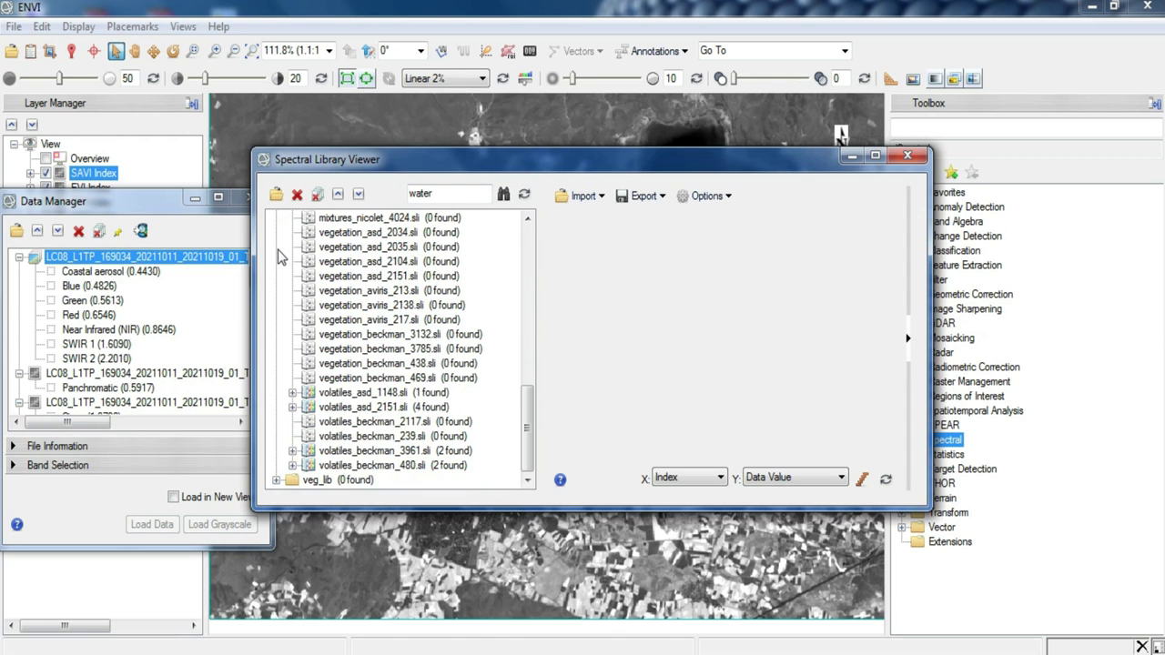
pyautogui.click(292, 406)
pyautogui.scroll(-2, 295, 410)
pyautogui.click(364, 393)
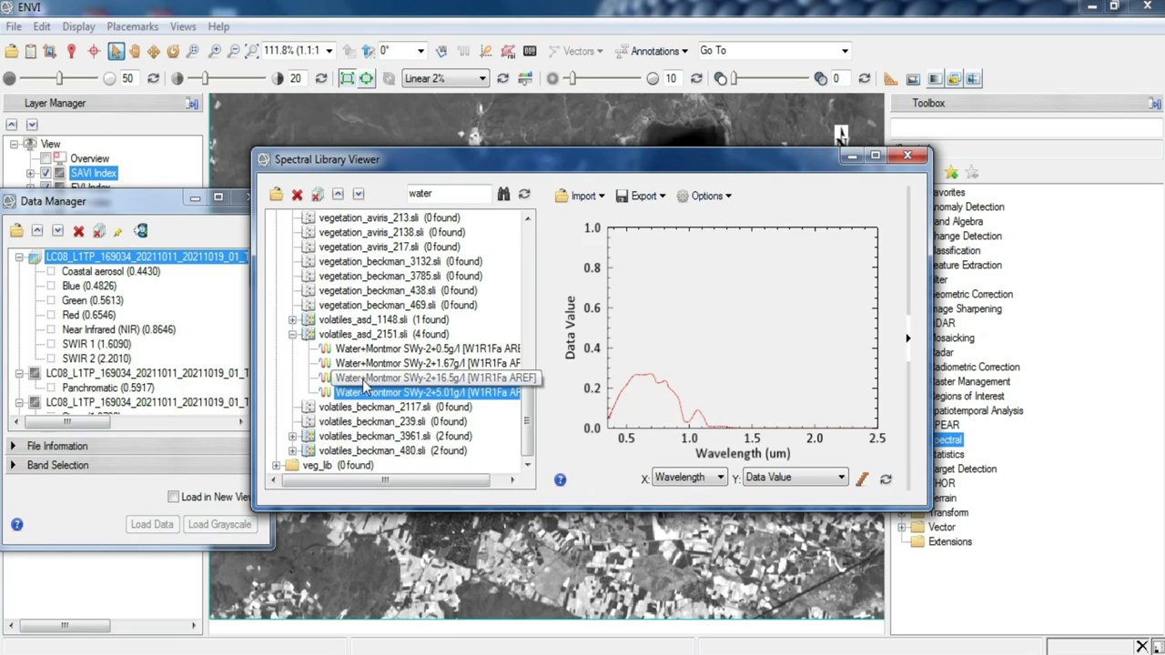
pyautogui.click(364, 377)
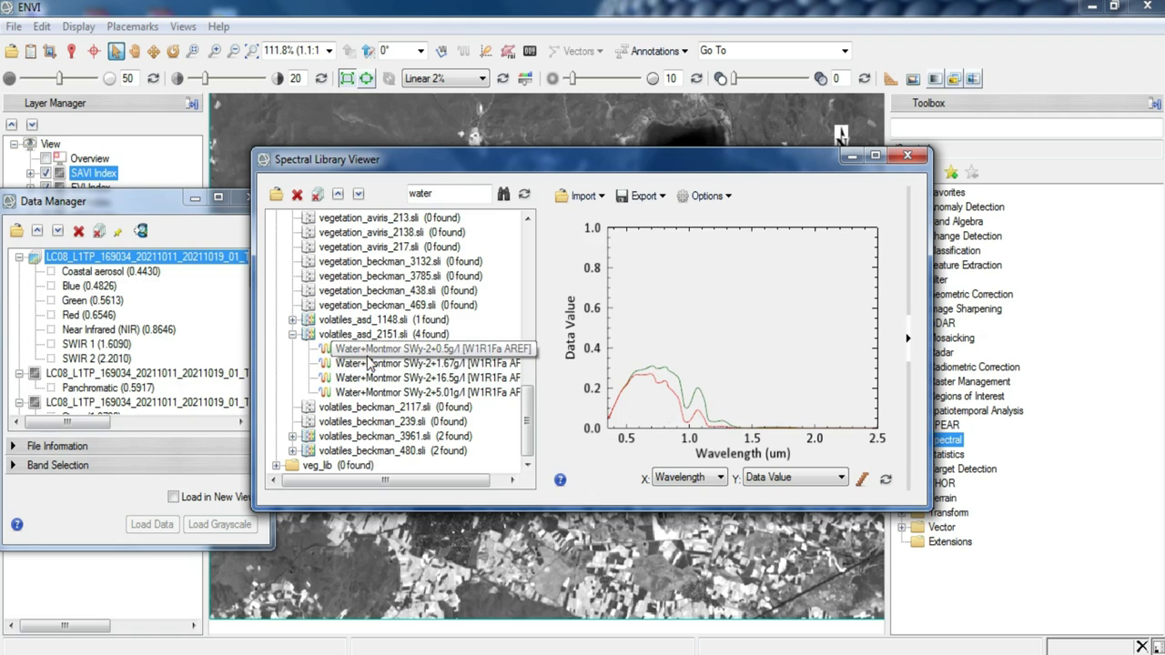
# Plot a Water+Montmor spectrum from volatiles_asd_2151.sli and the Red_Coated_Algea_Water RCAW1 spectrum from volatiles_asd_1148.sli.
pyautogui.click(366, 336)
pyautogui.click(364, 354)
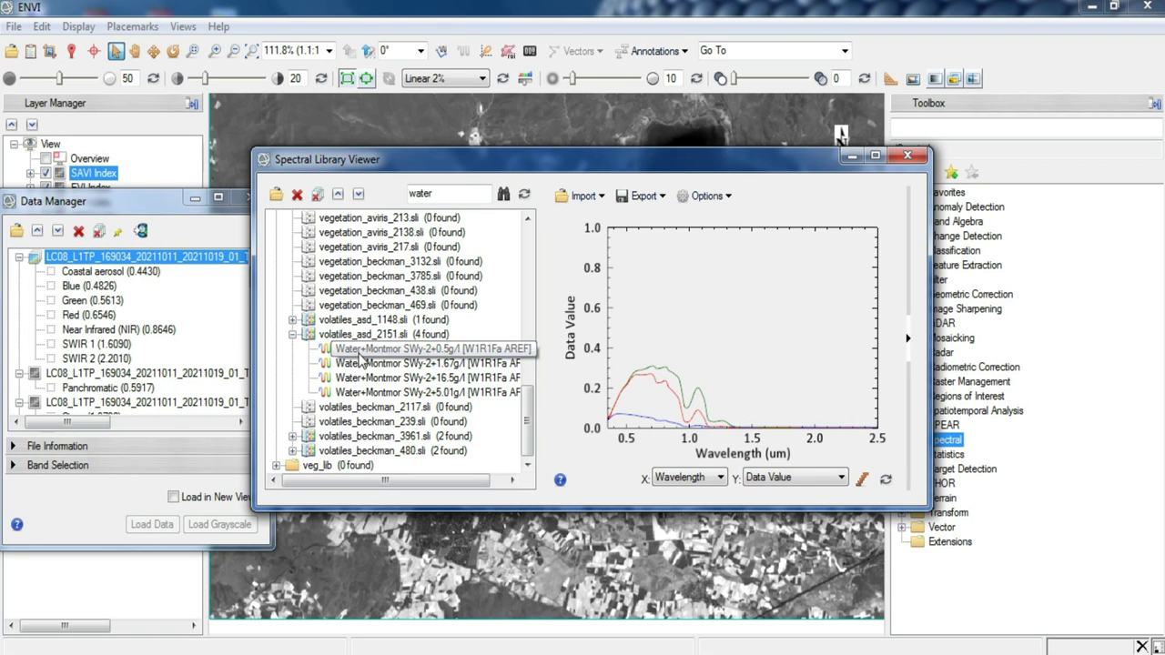
pyautogui.click(292, 319)
pyautogui.click(342, 337)
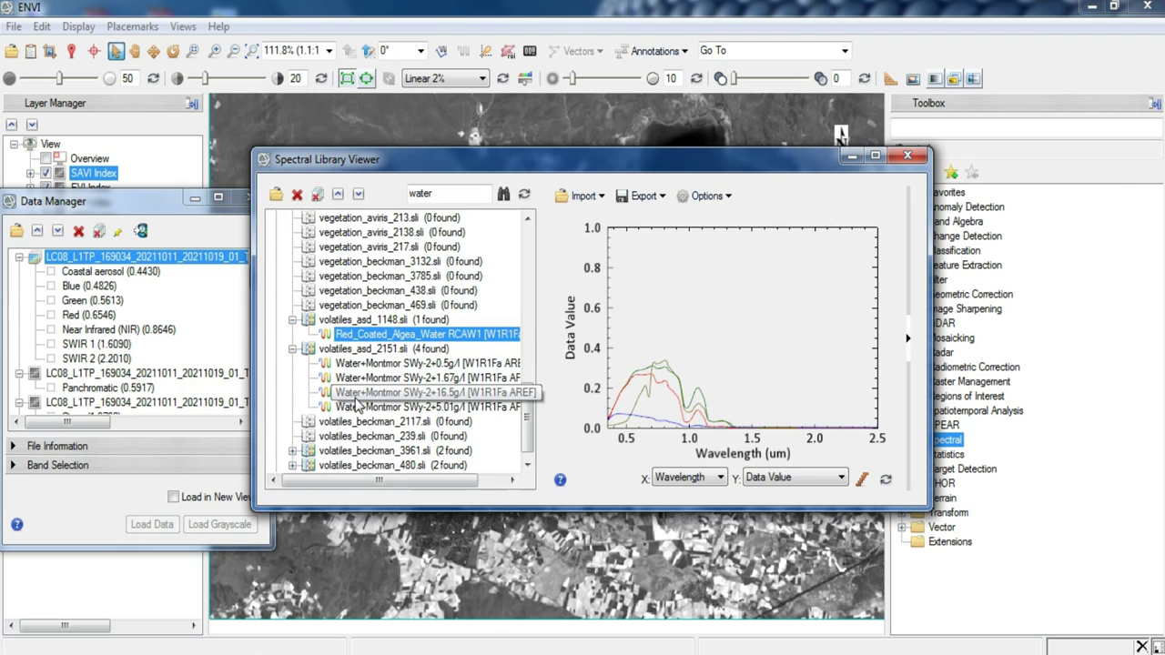
# Remove all curves from the spectral library plot and search the libraries for "veg".
pyautogui.scroll(8, 358, 407)
pyautogui.scroll(5, 358, 407)
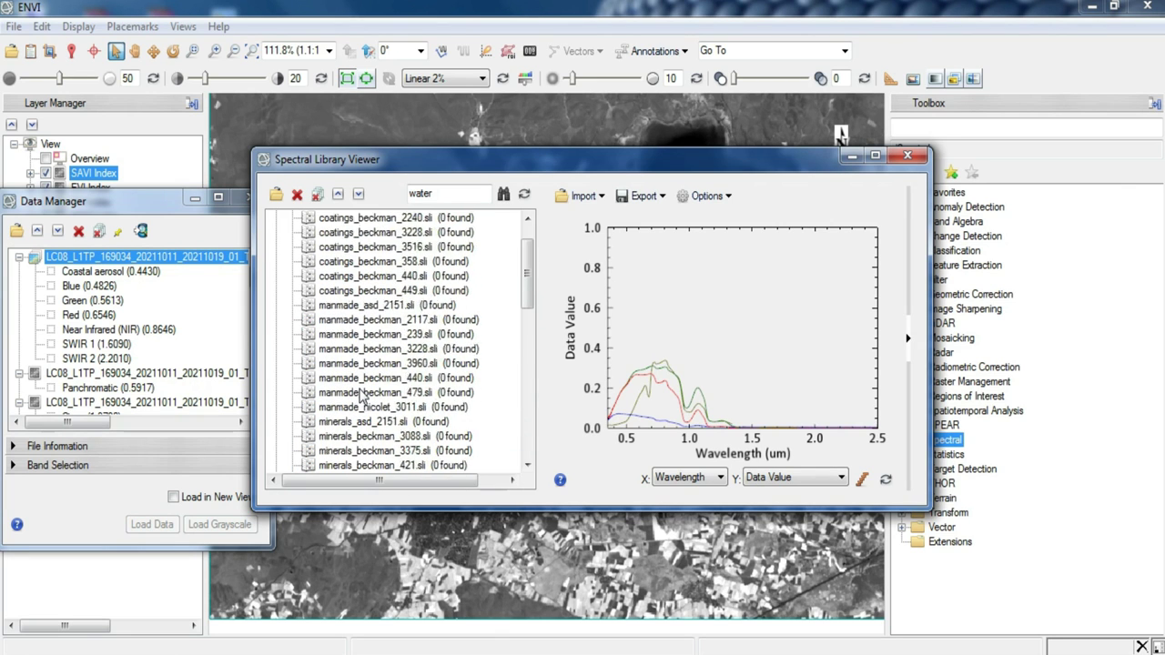
pyautogui.rightClick(691, 393)
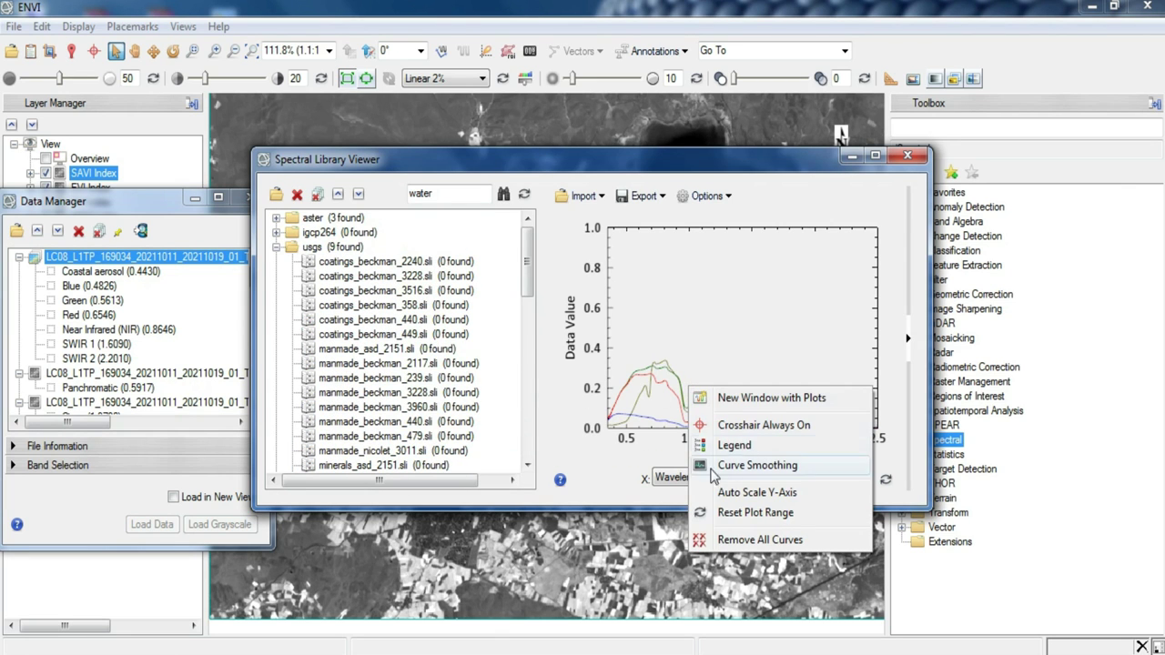
pyautogui.click(710, 540)
pyautogui.doubleClick(443, 194)
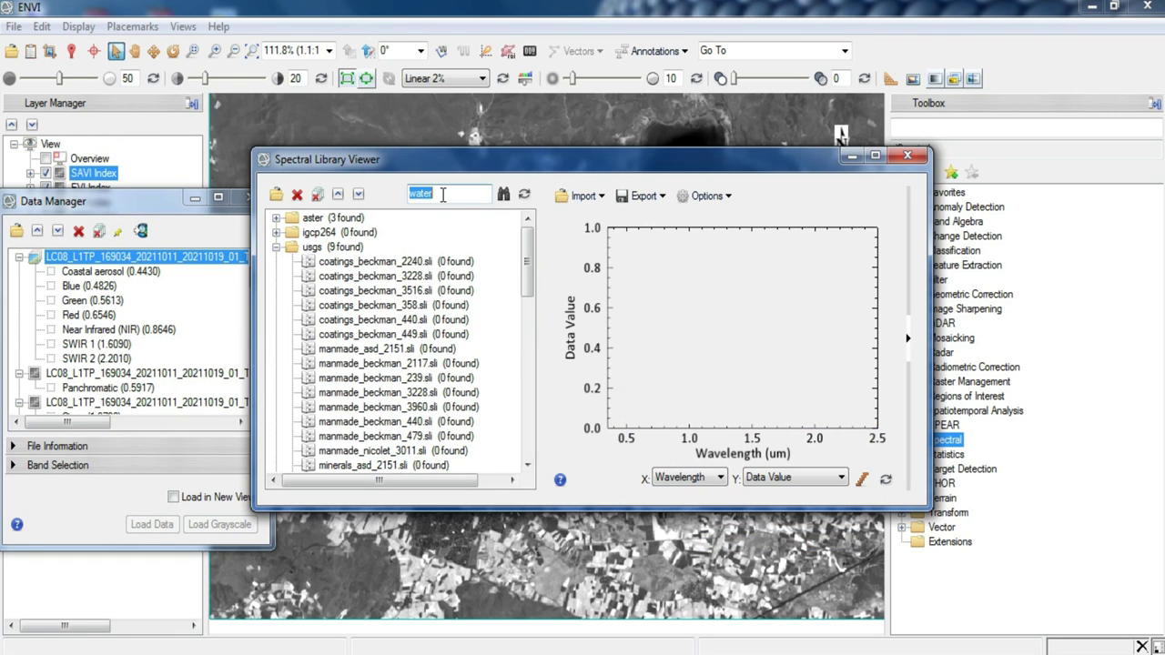
pyautogui.write('veg')
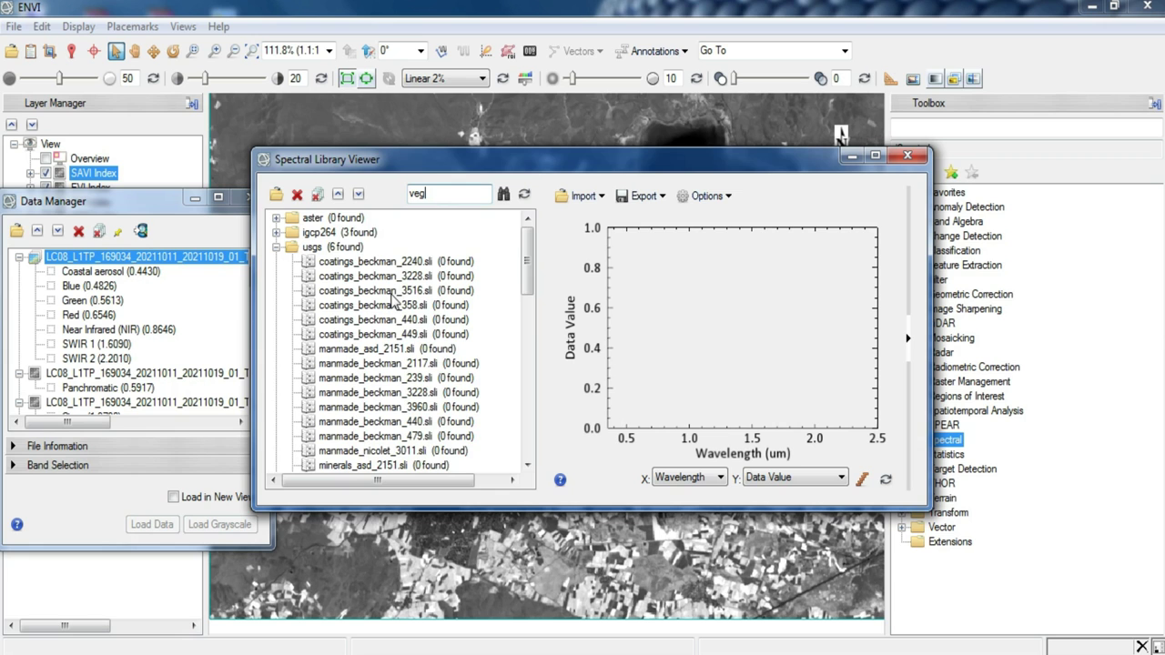
# Plot the Melting_snow spectra mSnw16+0.25_veg, mSnw16+0.5 veg, mSnw1a+0.5_veg, mSnw3+0.5_veg and mSnw8+0.5_veg from volatiles_asd_2151.sli.
pyautogui.moveTo(526, 287); pyautogui.dragTo(526, 446)
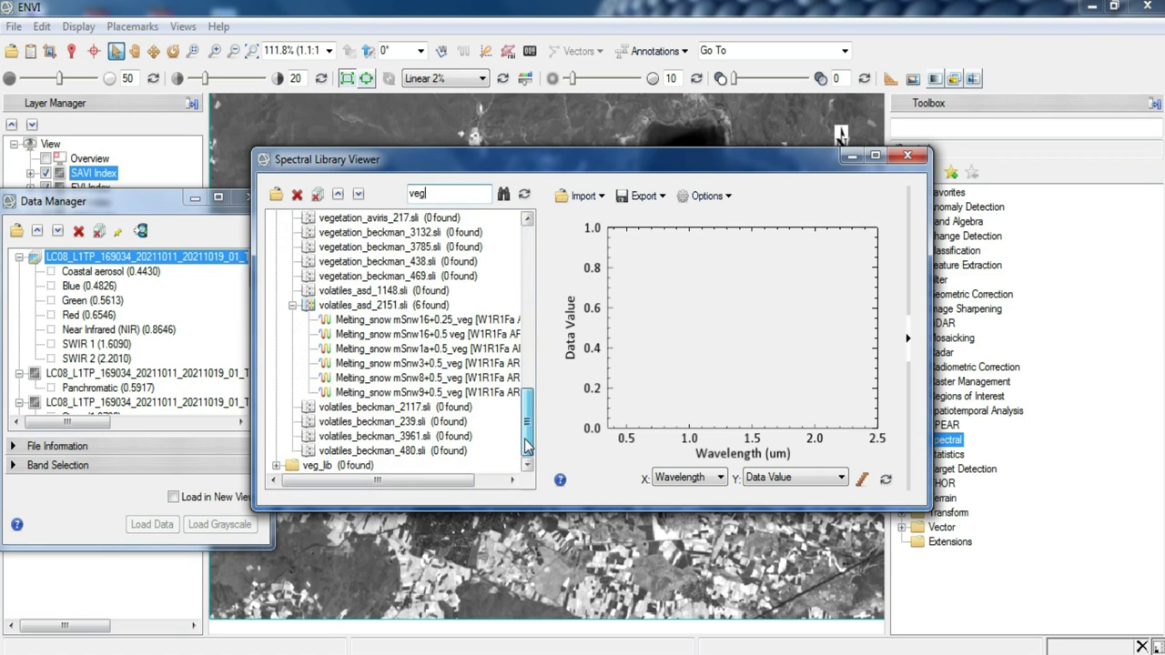
pyautogui.click(383, 323)
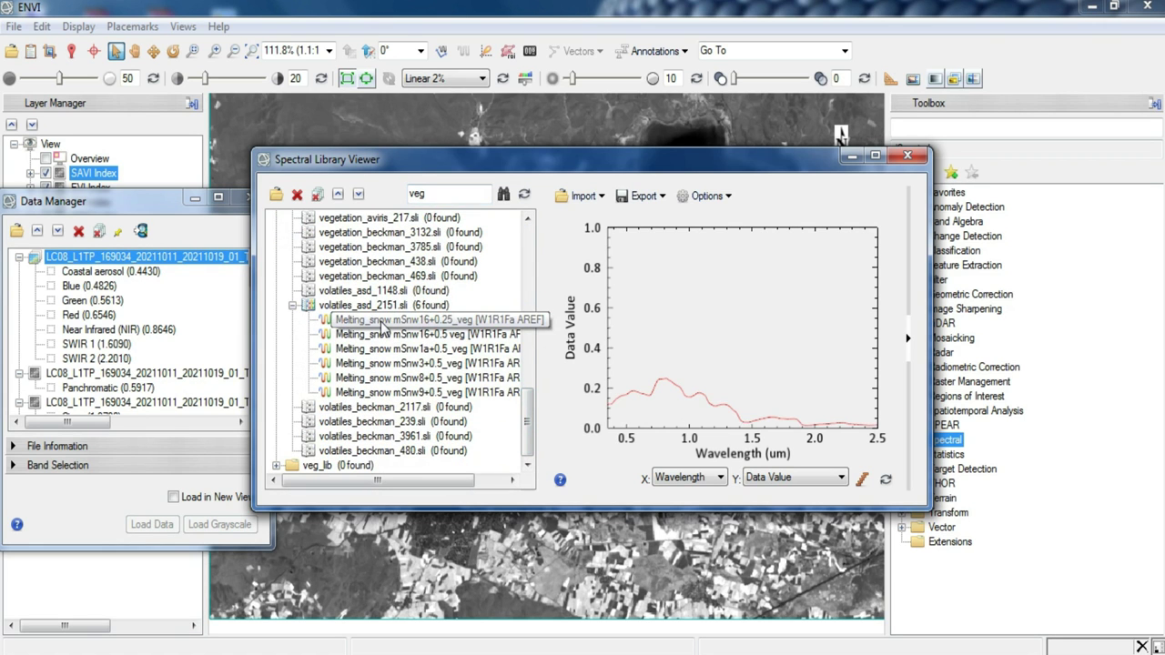
pyautogui.click(383, 335)
pyautogui.click(383, 351)
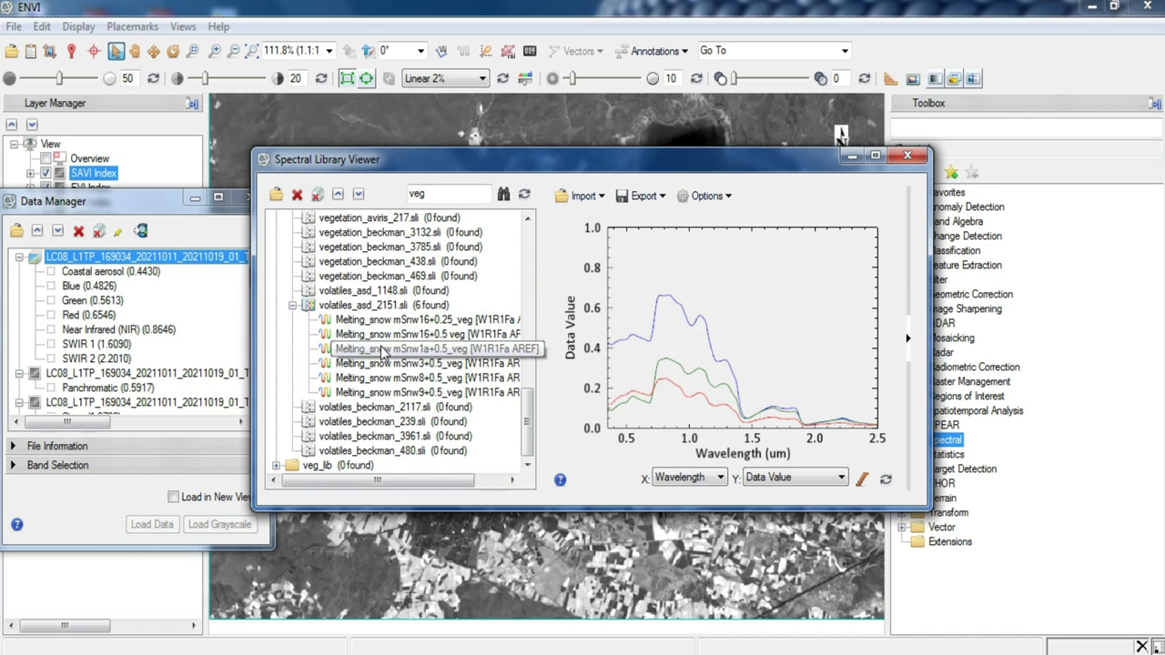
pyautogui.click(377, 377)
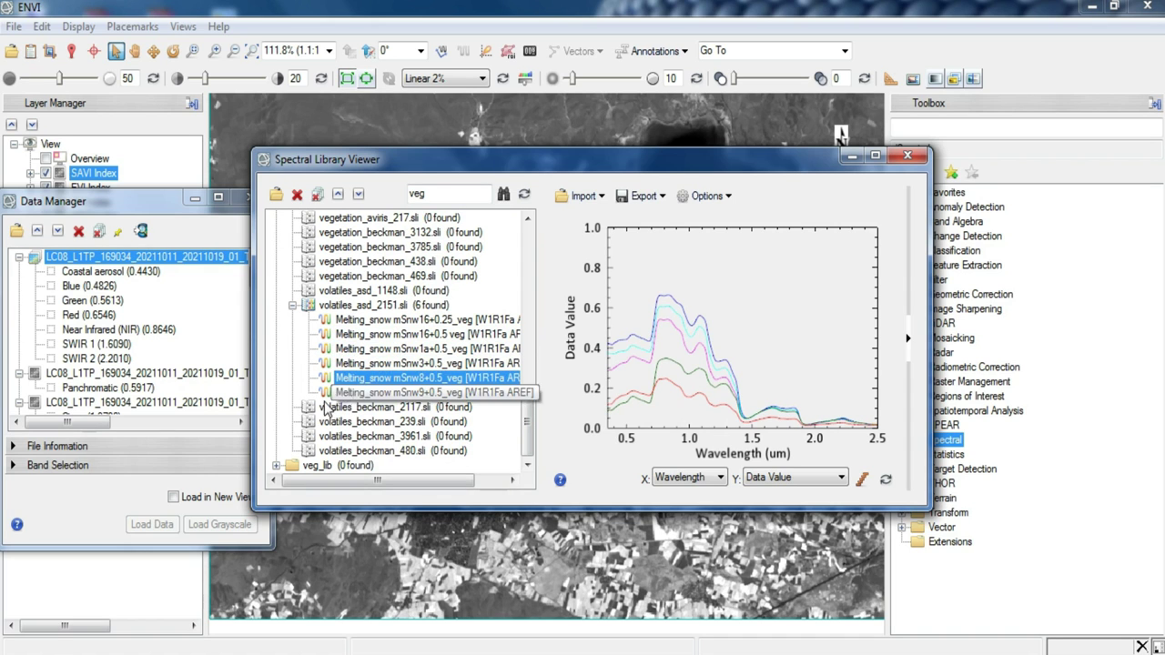
pyautogui.scroll(2, 428, 383)
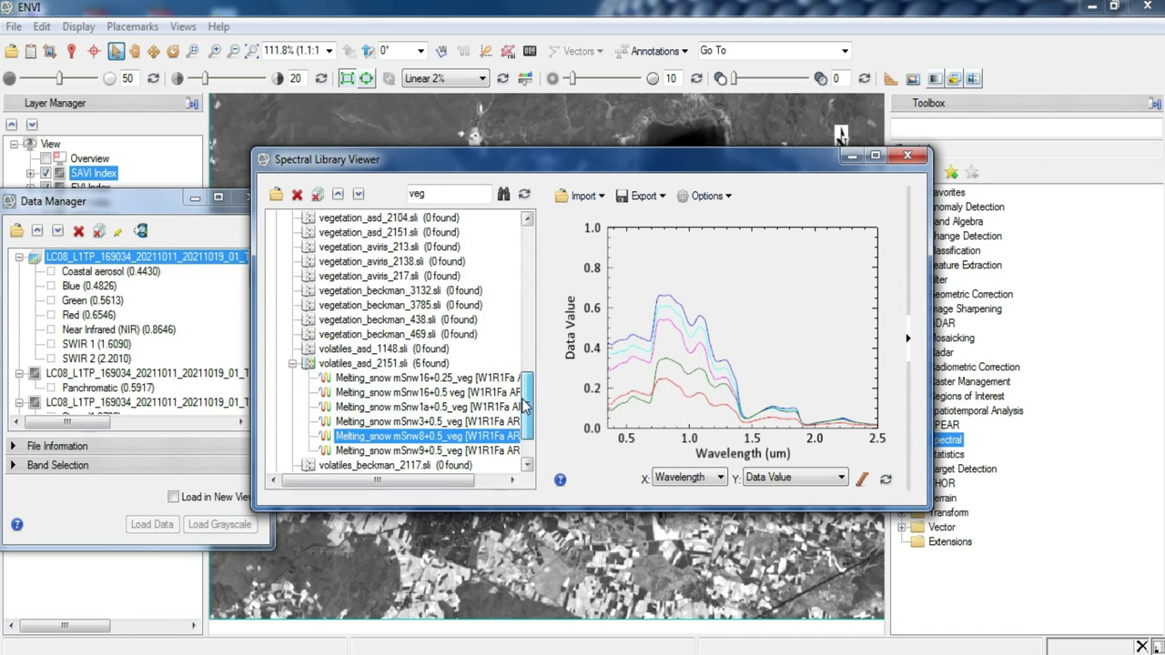
pyautogui.scroll(15, 373, 291)
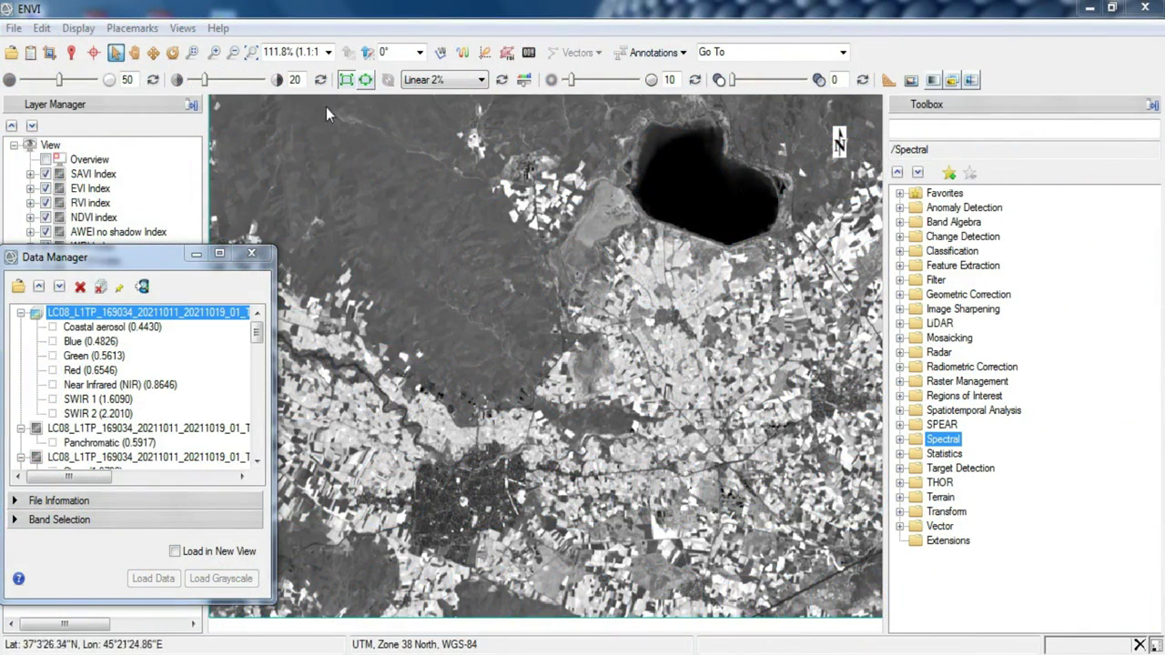
# Open the spectral profile for the SurfaceReflectance image, move its window off the lake and sample a pixel in the lake.
pyautogui.click(91, 29)
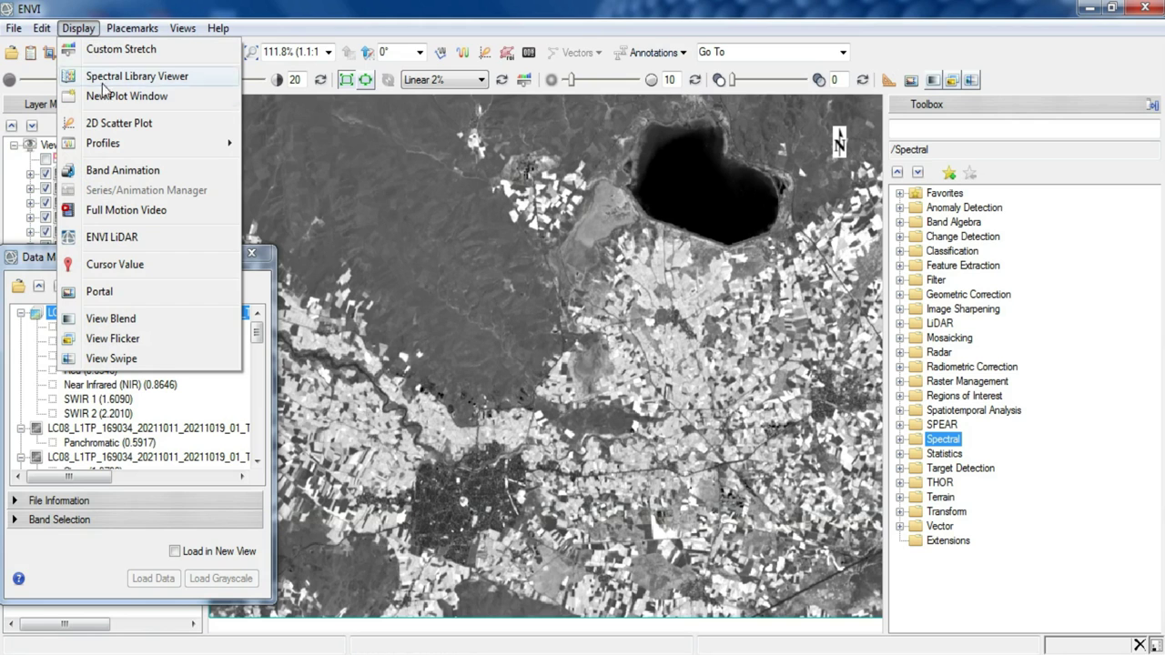
pyautogui.moveTo(121, 148)
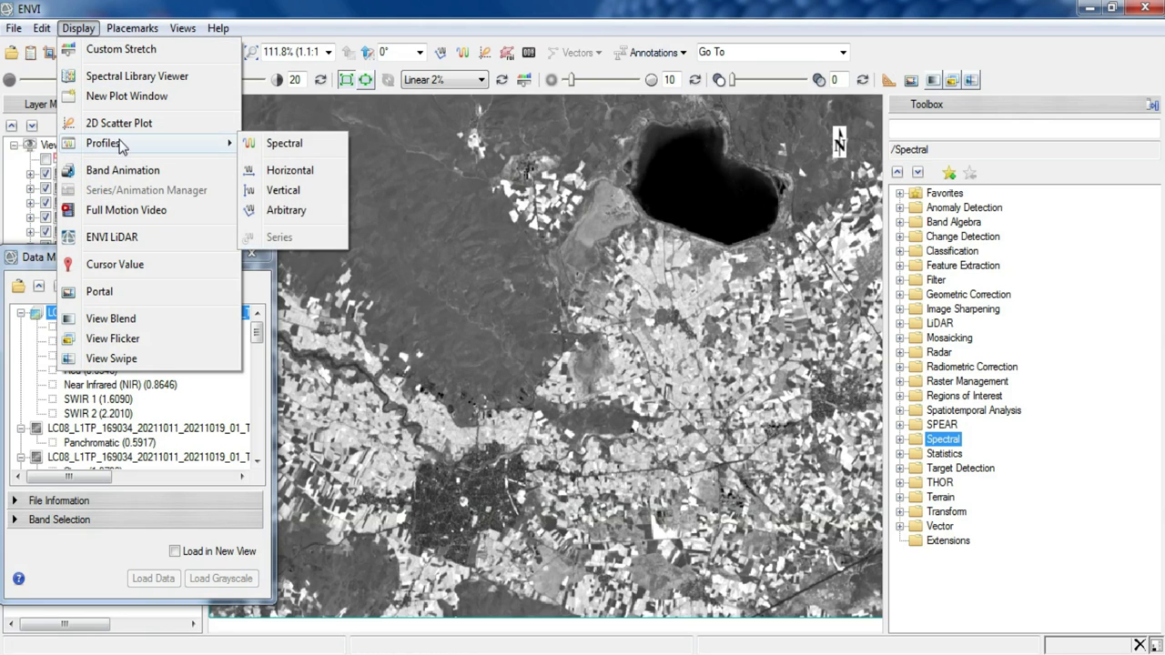
pyautogui.click(284, 144)
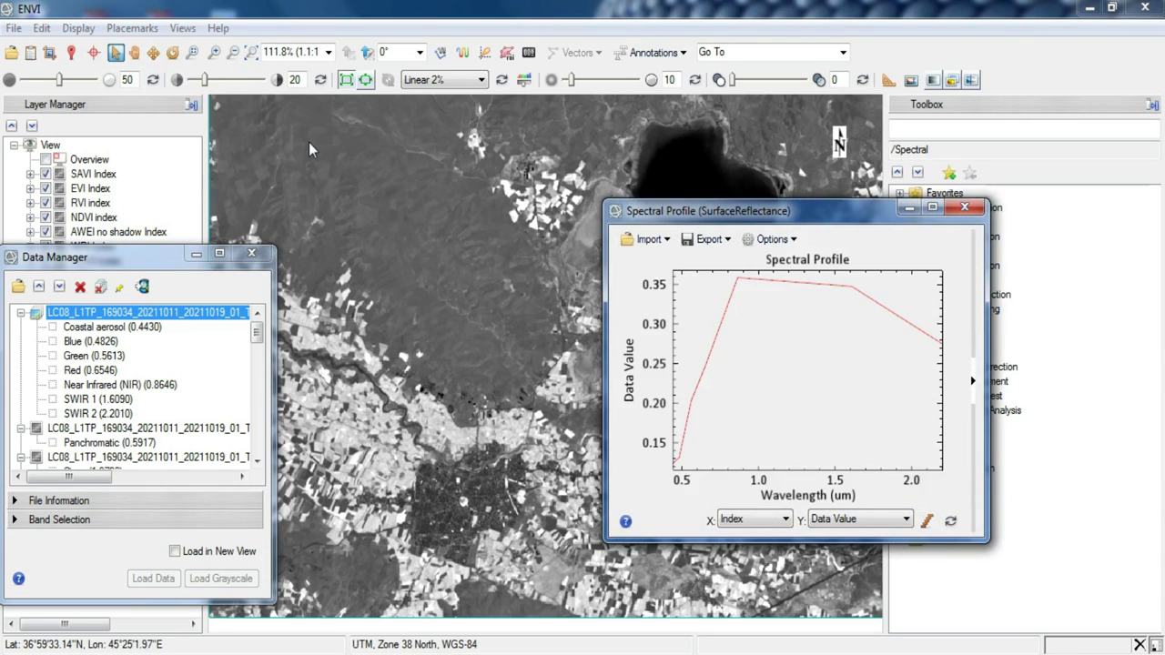
pyautogui.moveTo(724, 221); pyautogui.dragTo(907, 180)
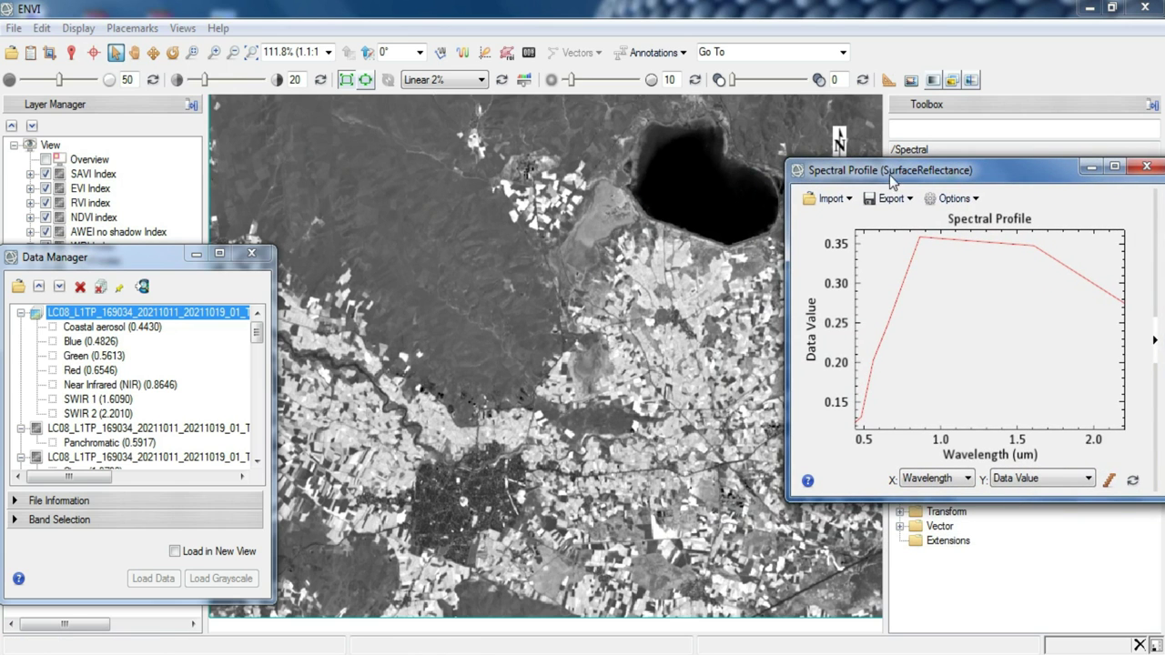
pyautogui.click(683, 184)
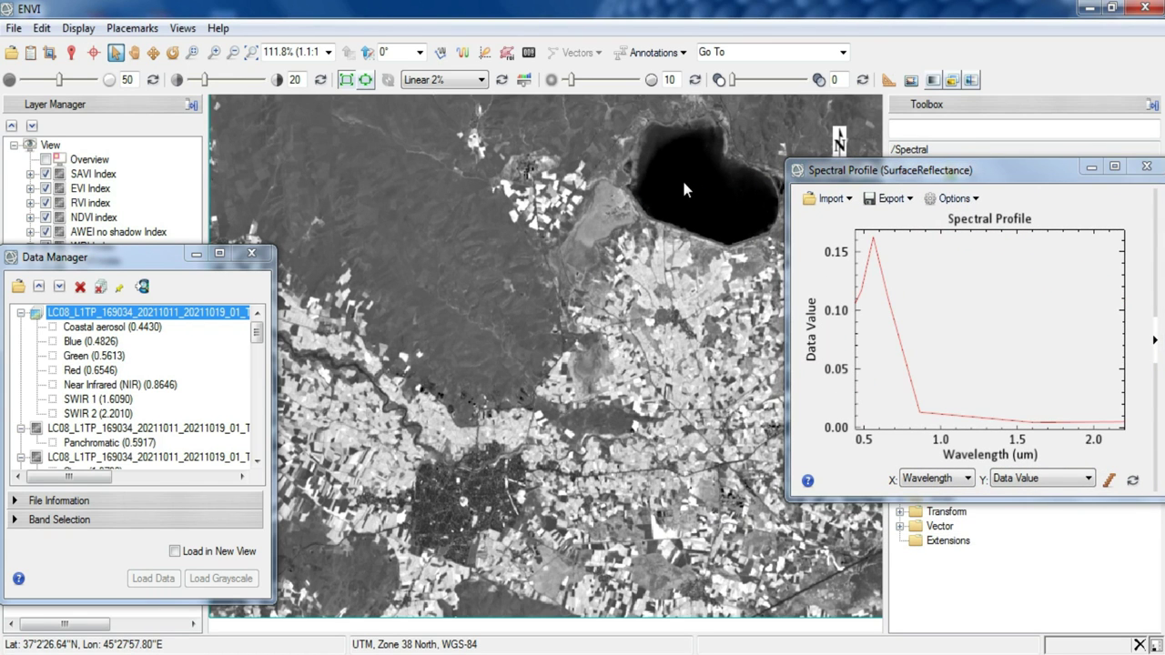
# Hide the SAVI, EVI, RVI, NDVI, AWEI no shadow, WRI, NDWI and LST layers to expose the SurfaceReflectance image.
pyautogui.click(91, 174)
pyautogui.moveTo(83, 258); pyautogui.dragTo(329, 209)
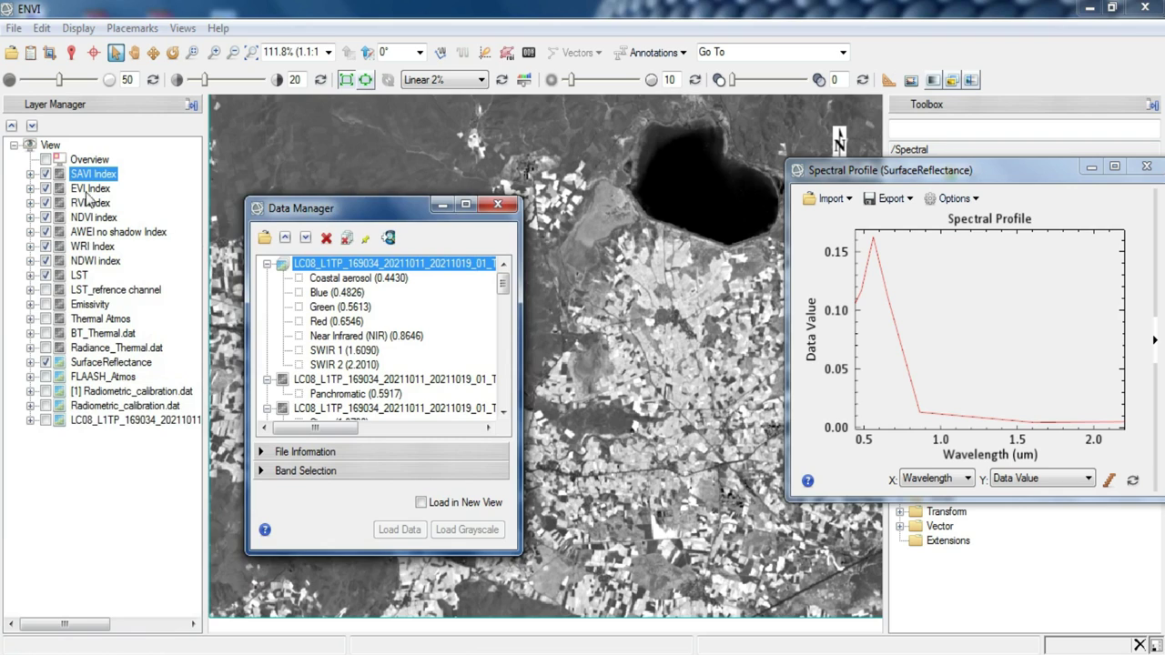
pyautogui.click(45, 173)
pyautogui.click(45, 188)
pyautogui.click(46, 203)
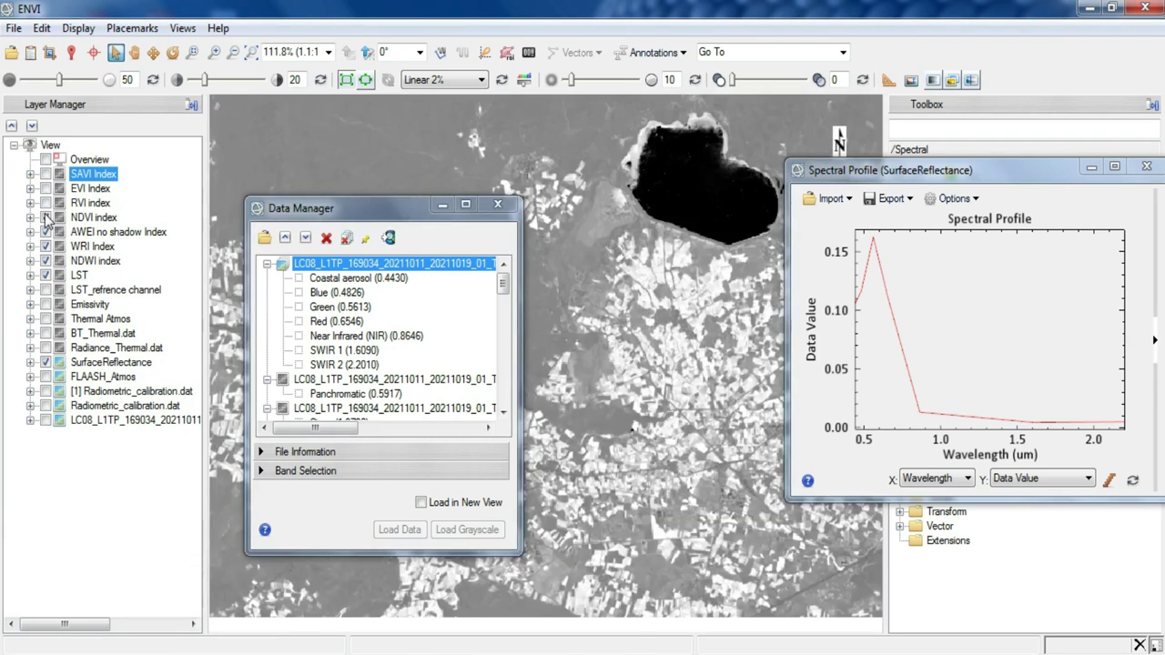
pyautogui.click(46, 218)
pyautogui.click(46, 232)
pyautogui.click(46, 247)
pyautogui.click(46, 262)
pyautogui.click(45, 275)
pyautogui.click(97, 364)
pyautogui.moveTo(405, 216); pyautogui.dragTo(143, 169)
# Examine the spectral profiles of pixels in the lake, the city, the bare hillsides and the farmland south of the lake.
pyautogui.click(721, 198)
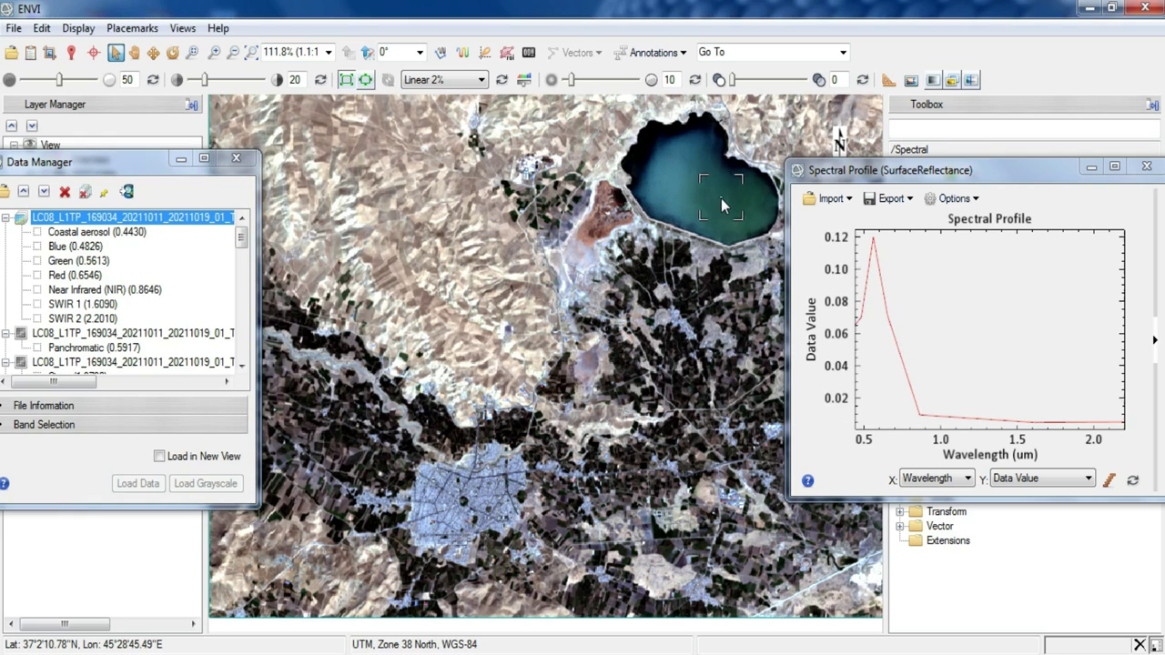
pyautogui.click(728, 190)
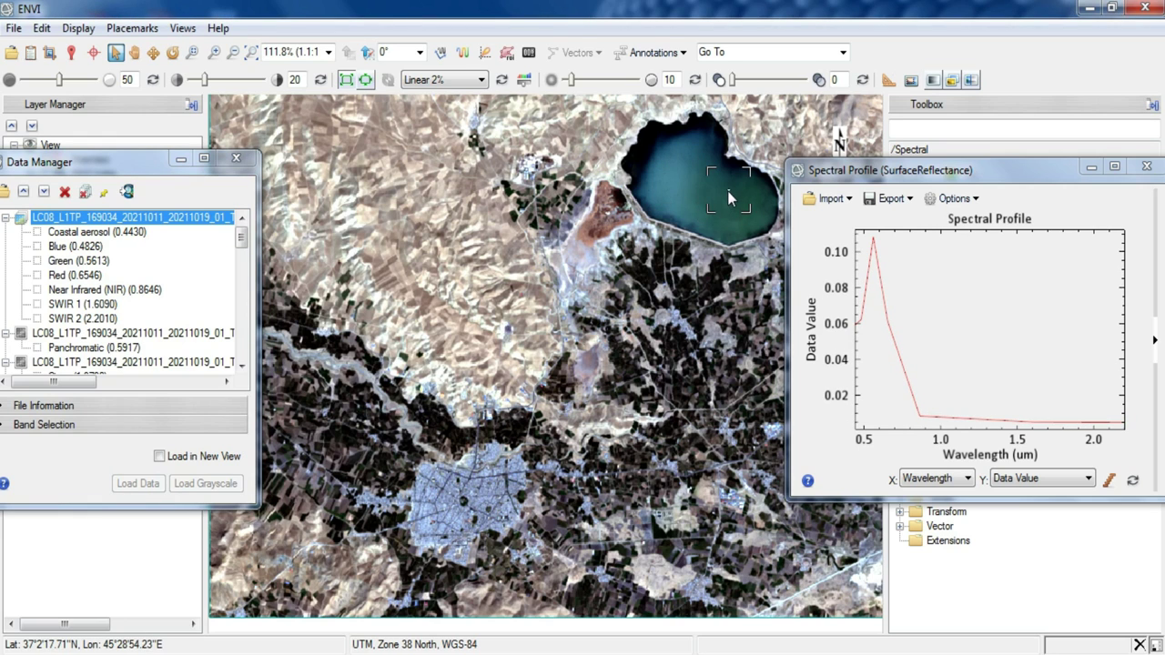
pyautogui.click(492, 491)
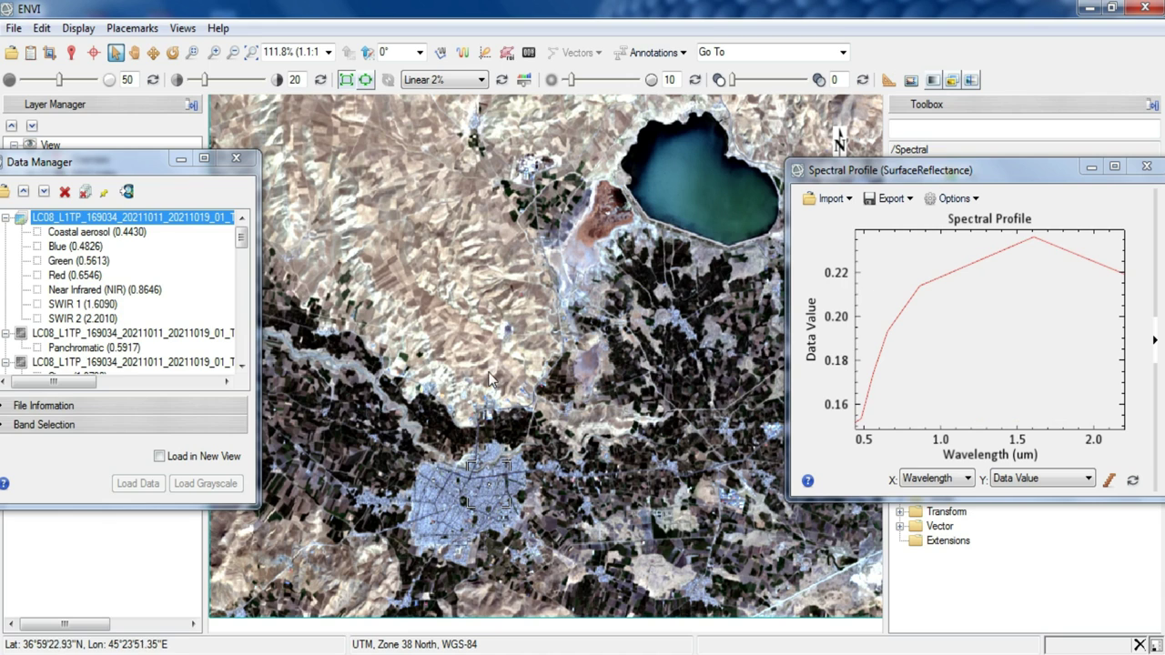
pyautogui.click(472, 348)
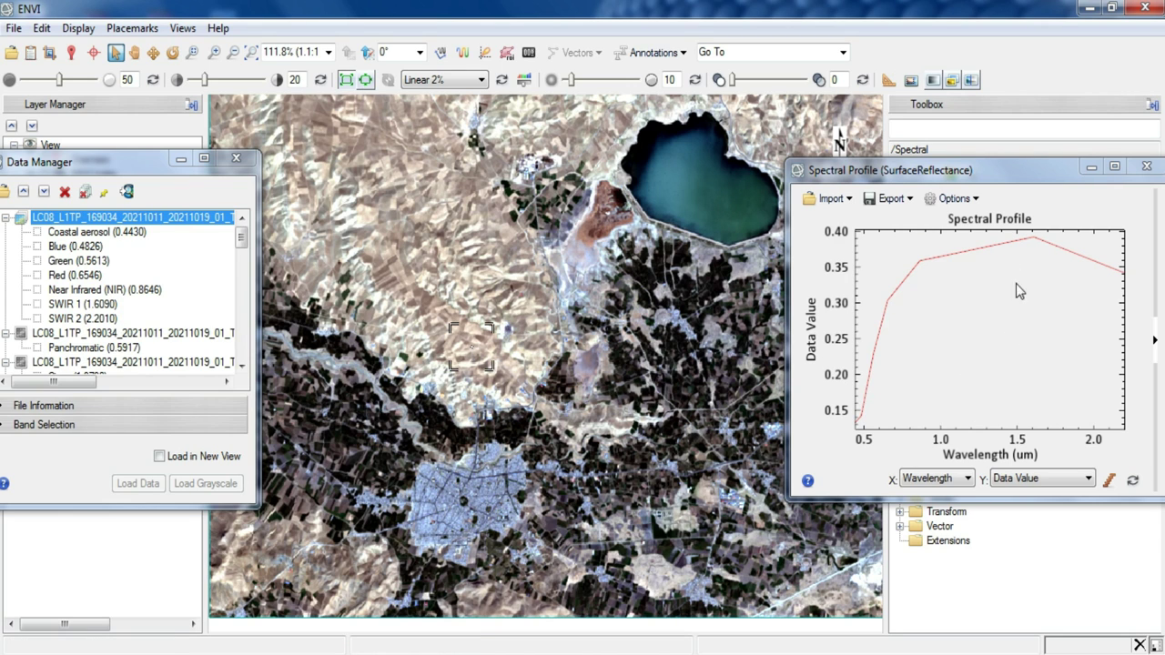
pyautogui.moveTo(433, 228); pyautogui.dragTo(370, 298)
pyautogui.moveTo(374, 357); pyautogui.dragTo(726, 274)
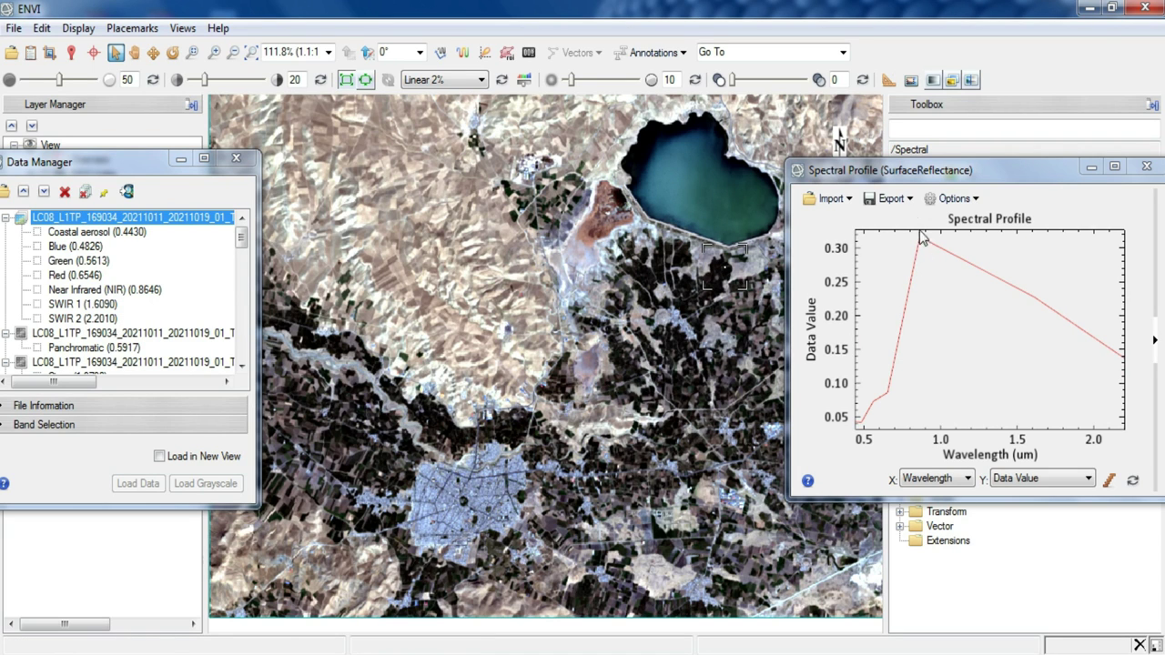
# Review the export formats offered for the spectral profile, then close the profile window.
pyautogui.click(909, 199)
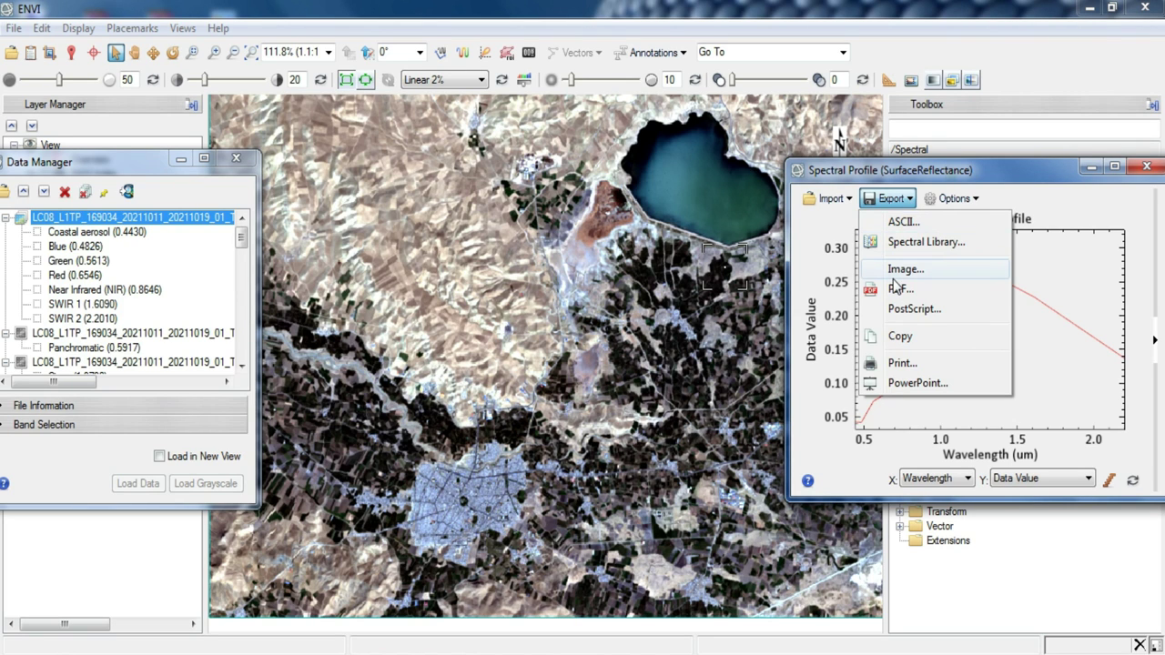
pyautogui.click(966, 181)
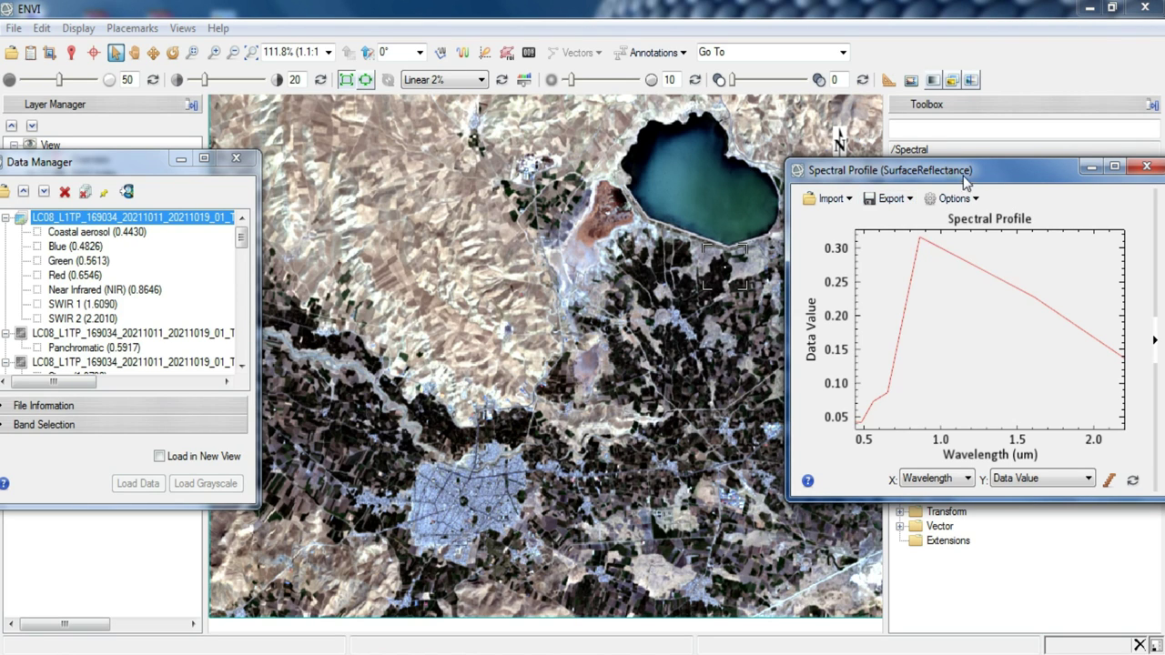
pyautogui.click(753, 478)
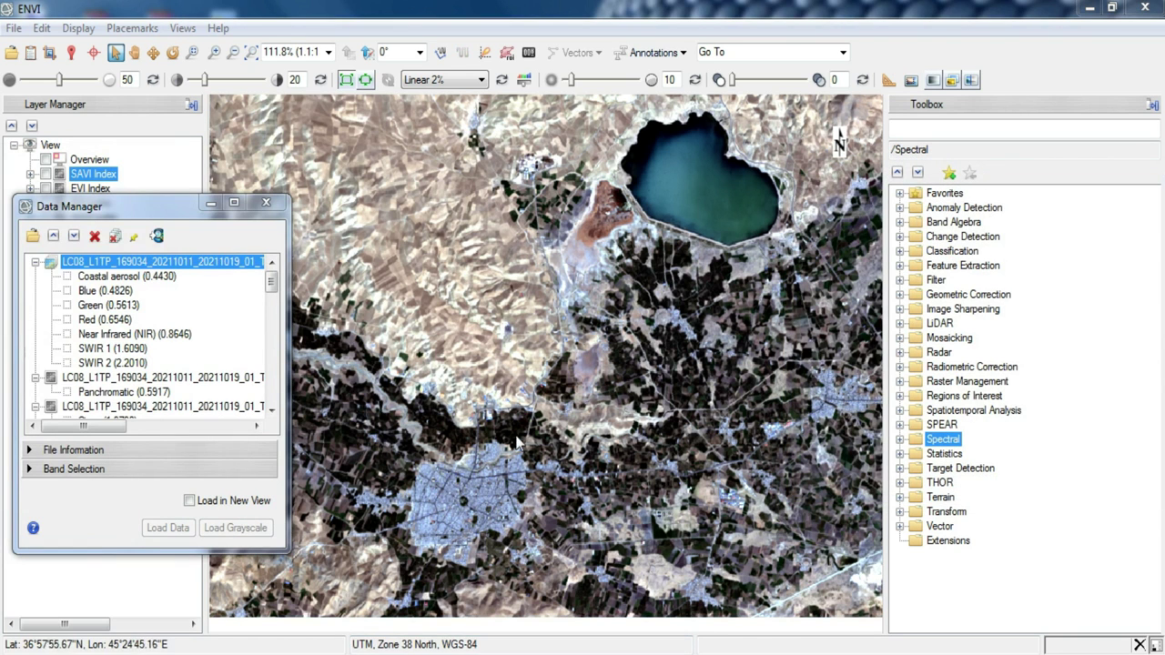
# Start a band animation of the SurfaceReflectance image and move the Data Manager window aside.
pyautogui.click(90, 29)
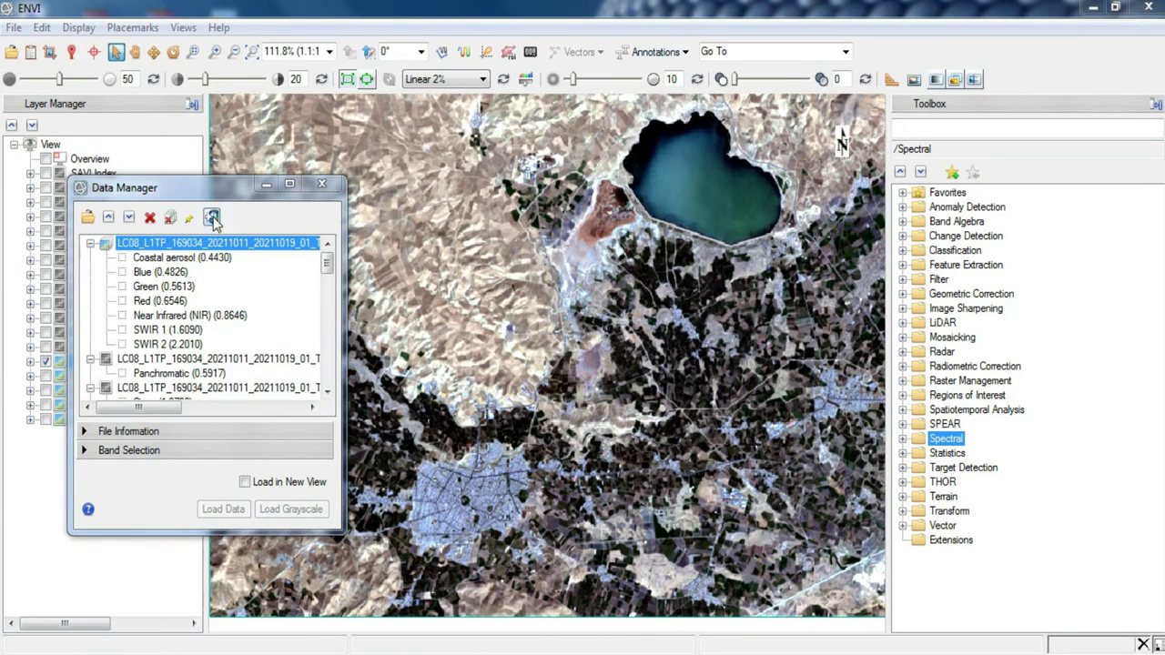
pyautogui.click(77, 29)
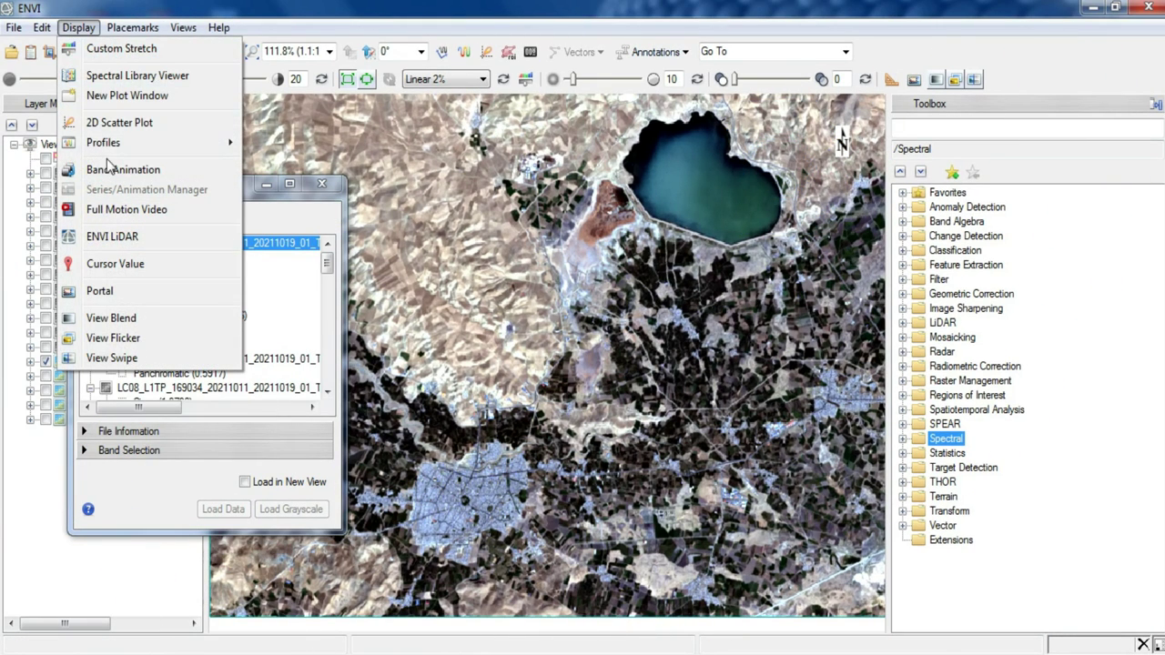
pyautogui.click(185, 173)
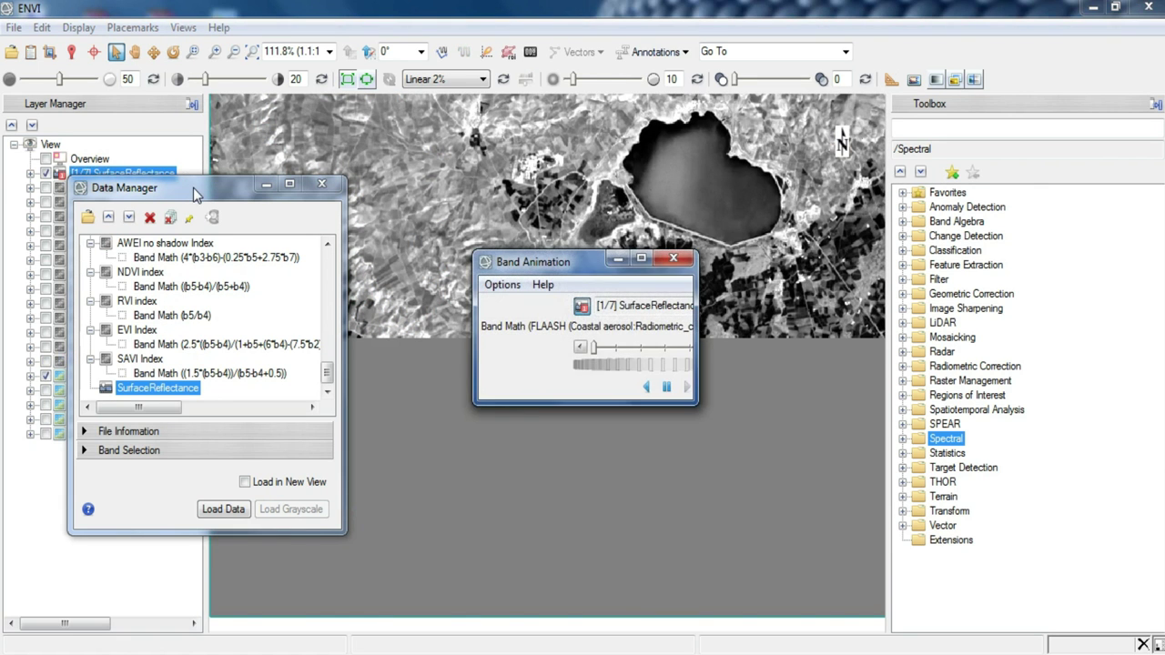
pyautogui.moveTo(193, 194); pyautogui.dragTo(149, 207)
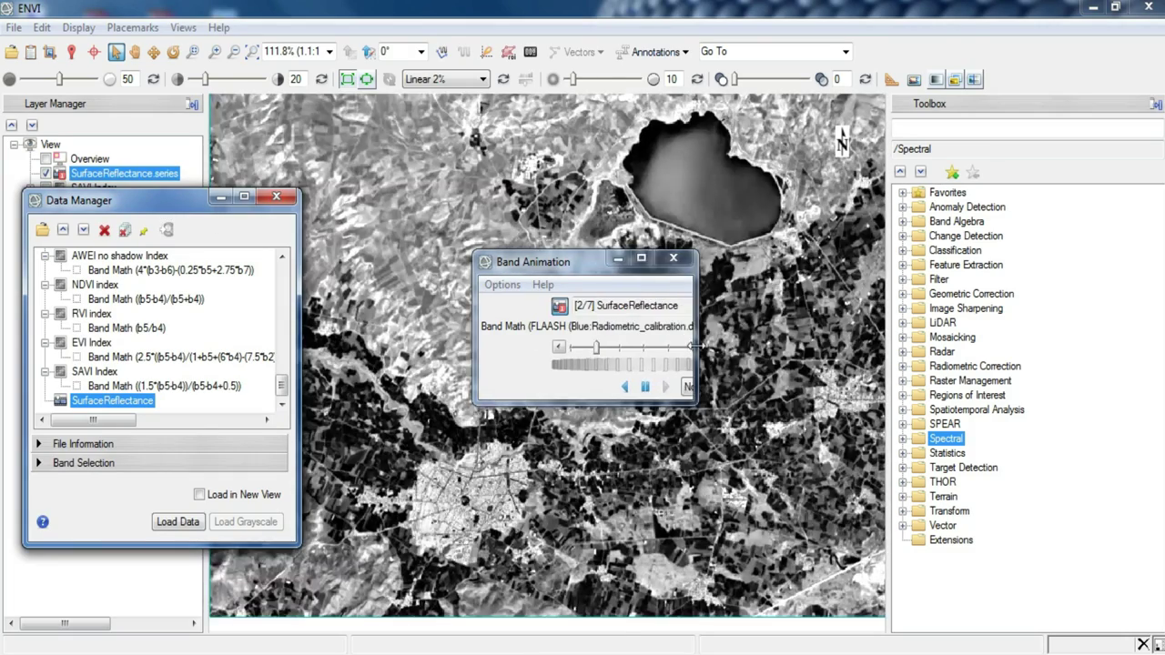
# Widen and reposition the Band Animation window, and set the delay between bands to 0.5 sec.
pyautogui.moveTo(692, 358); pyautogui.dragTo(872, 357)
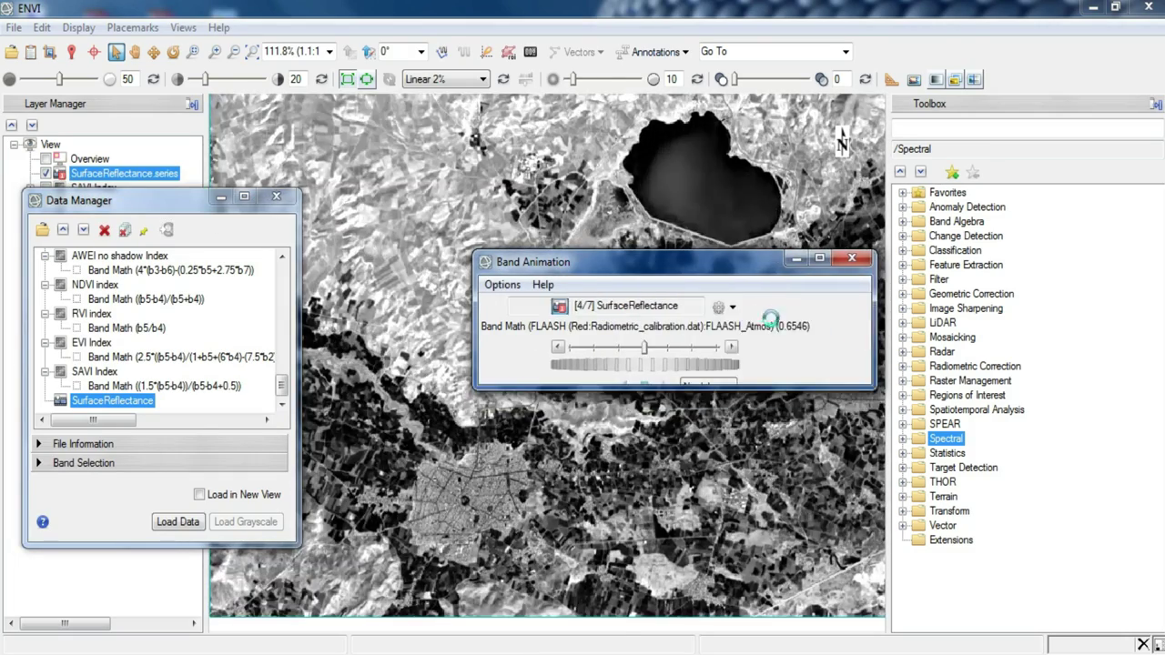
pyautogui.moveTo(733, 271); pyautogui.dragTo(749, 397)
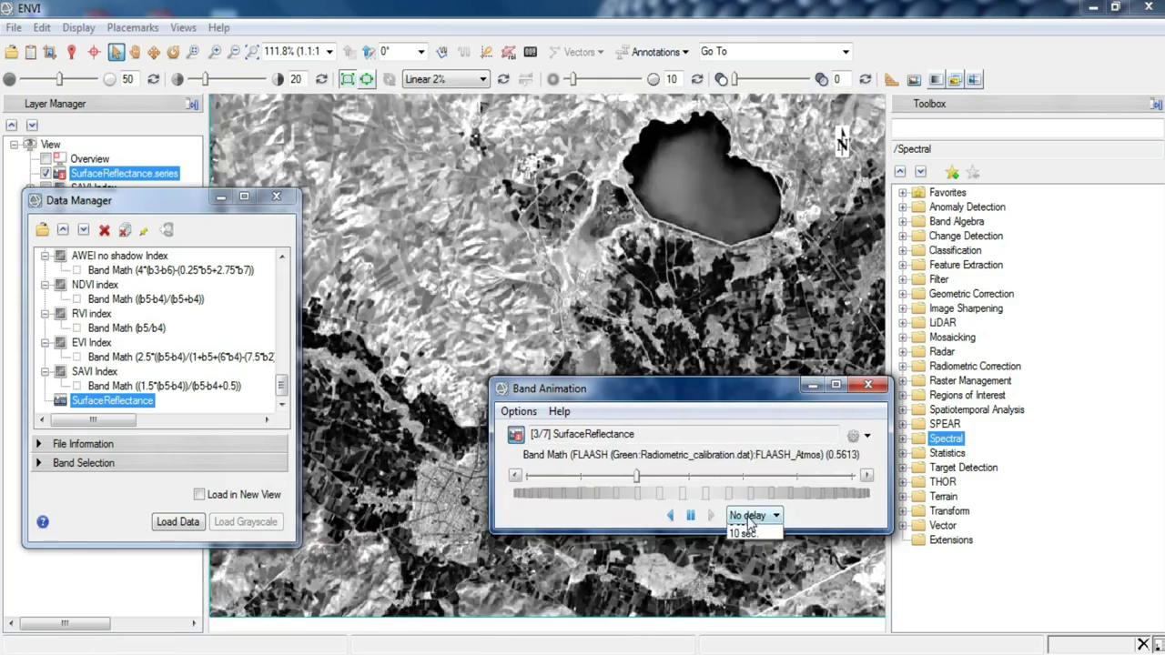
pyautogui.click(755, 515)
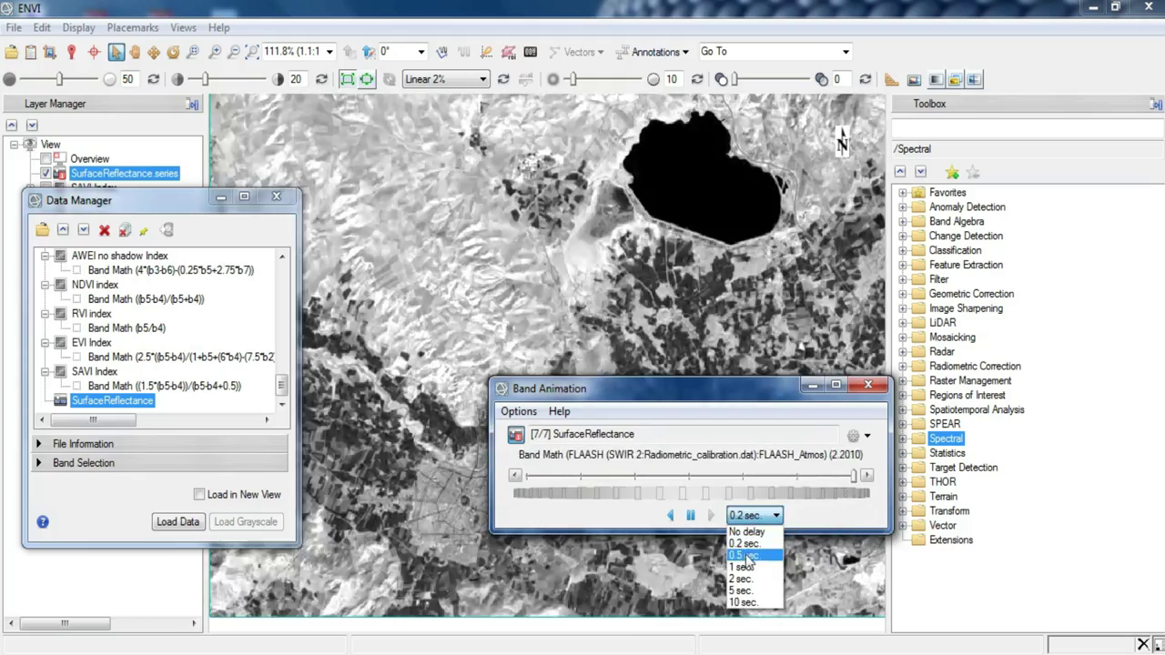
pyautogui.click(747, 556)
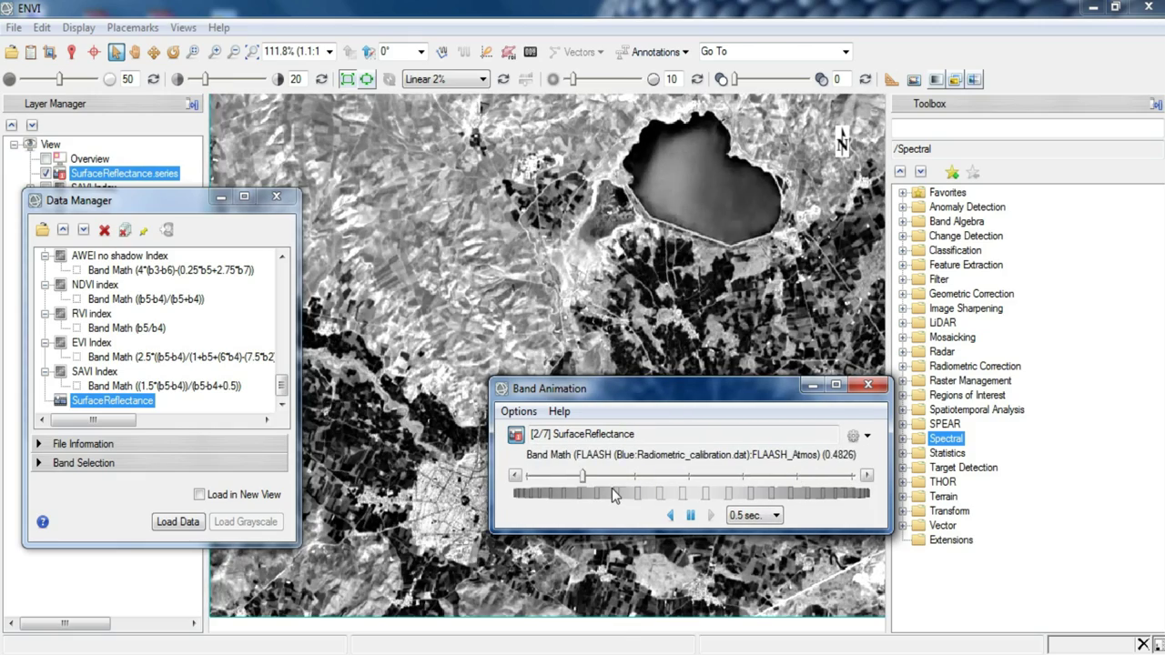
# Move the Band Animation window off the image, then pause and close the animation.
pyautogui.moveTo(627, 388); pyautogui.dragTo(895, 147)
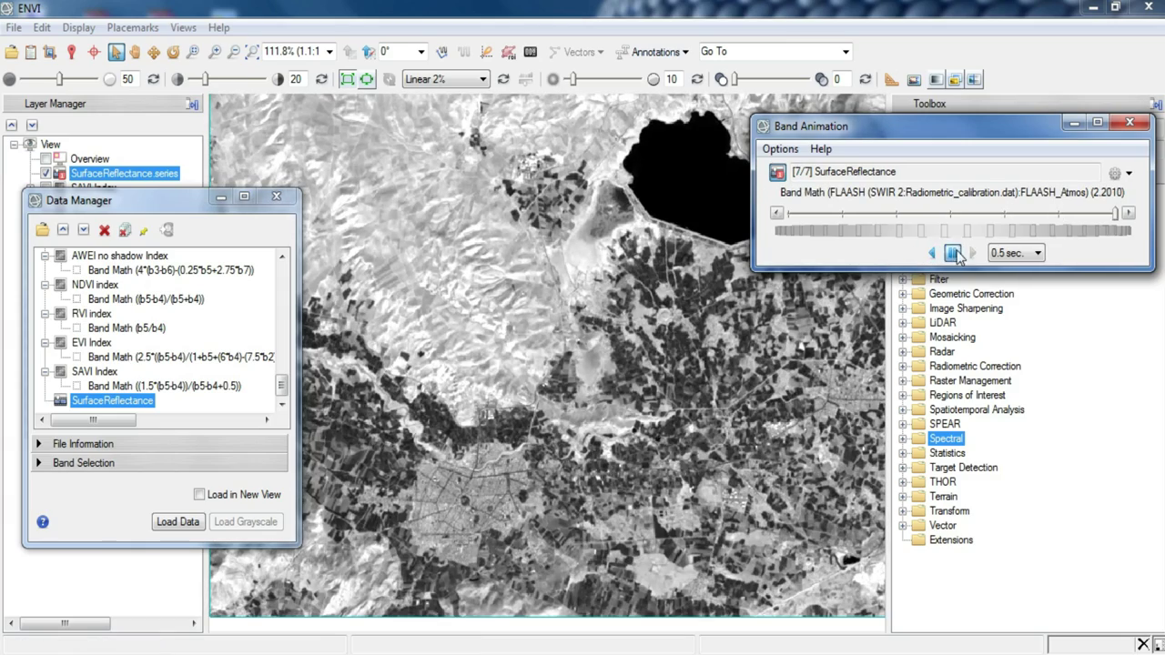
pyautogui.click(953, 252)
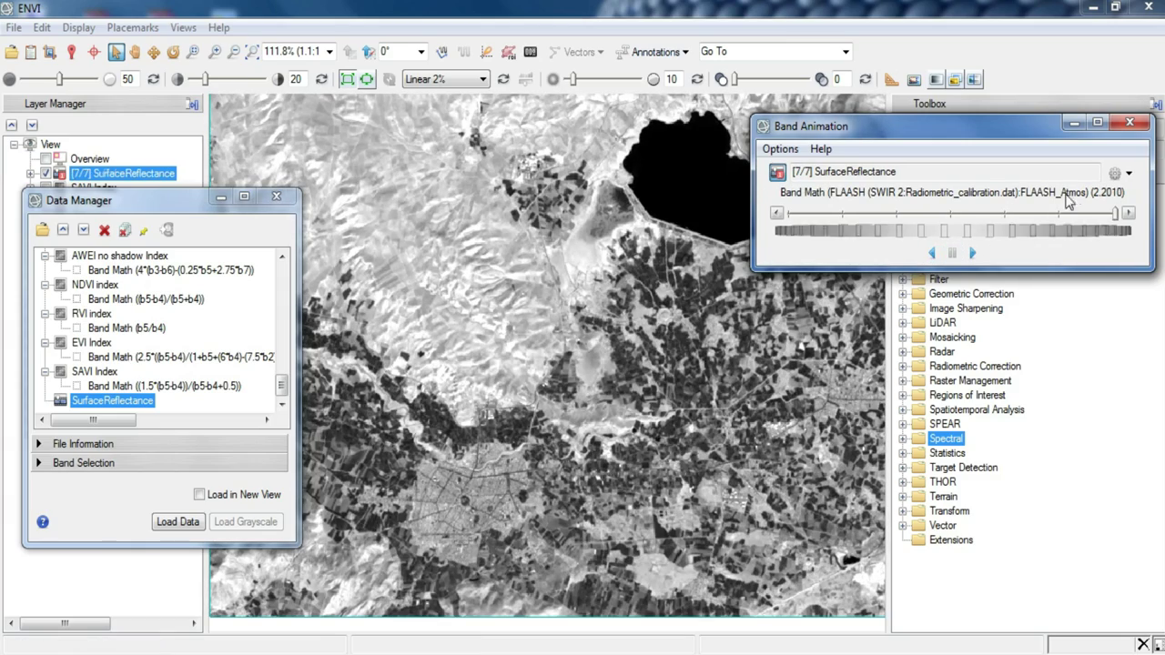
pyautogui.click(1129, 122)
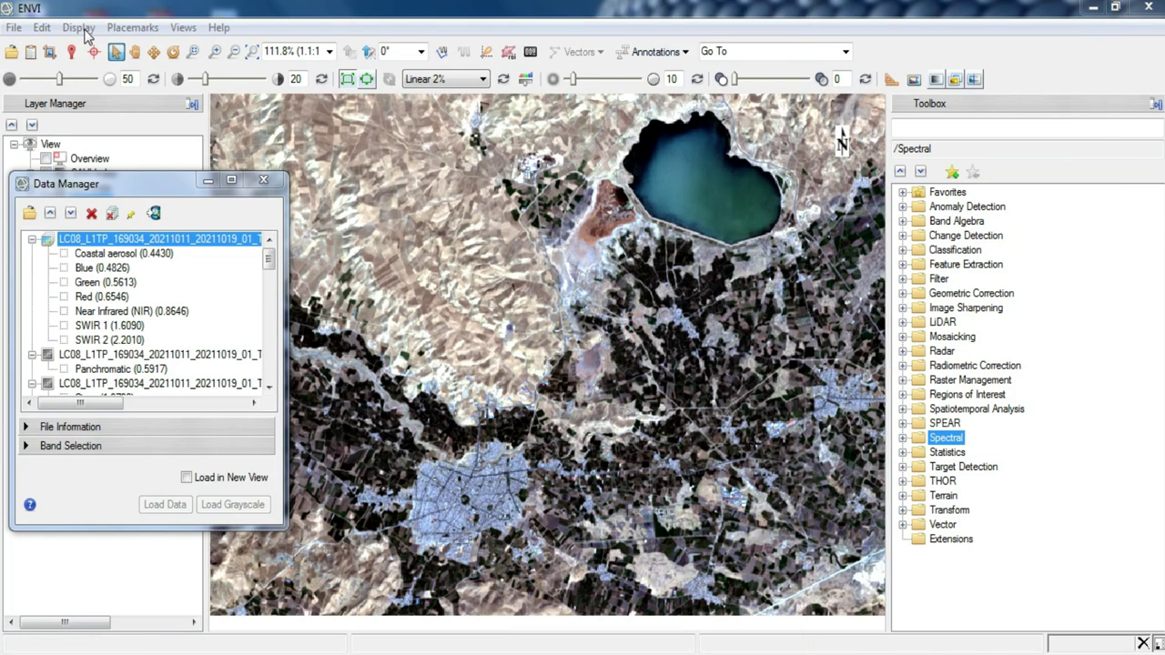
# Open a portal on the image view and move it over the farmland east of the city.
pyautogui.click(80, 28)
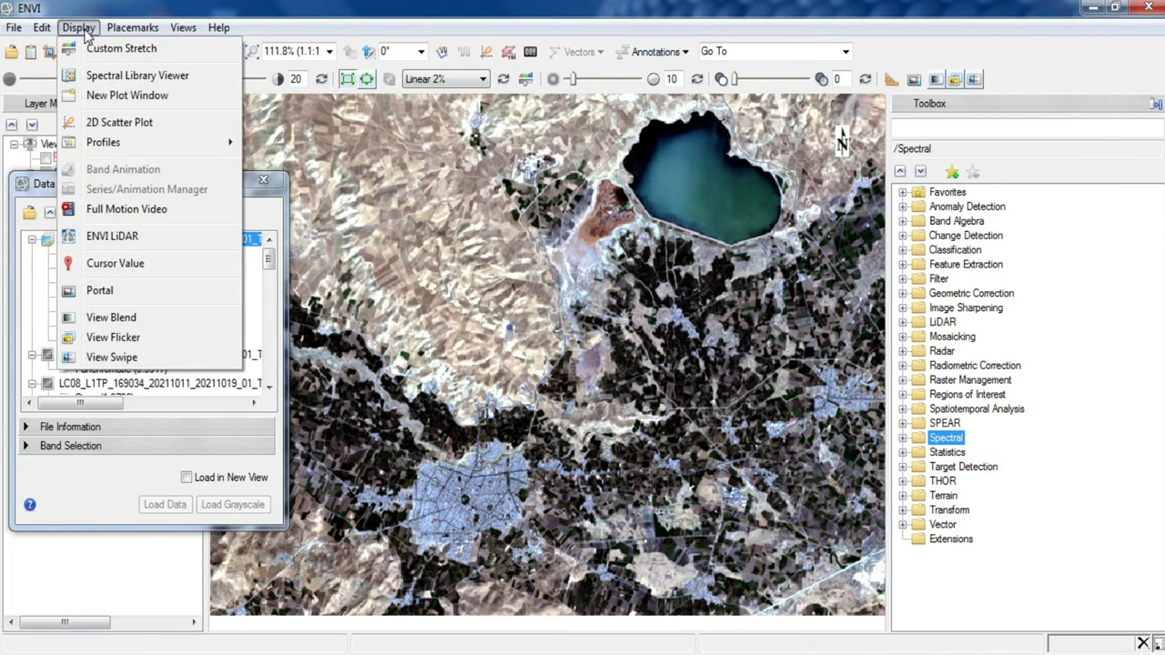
pyautogui.click(160, 292)
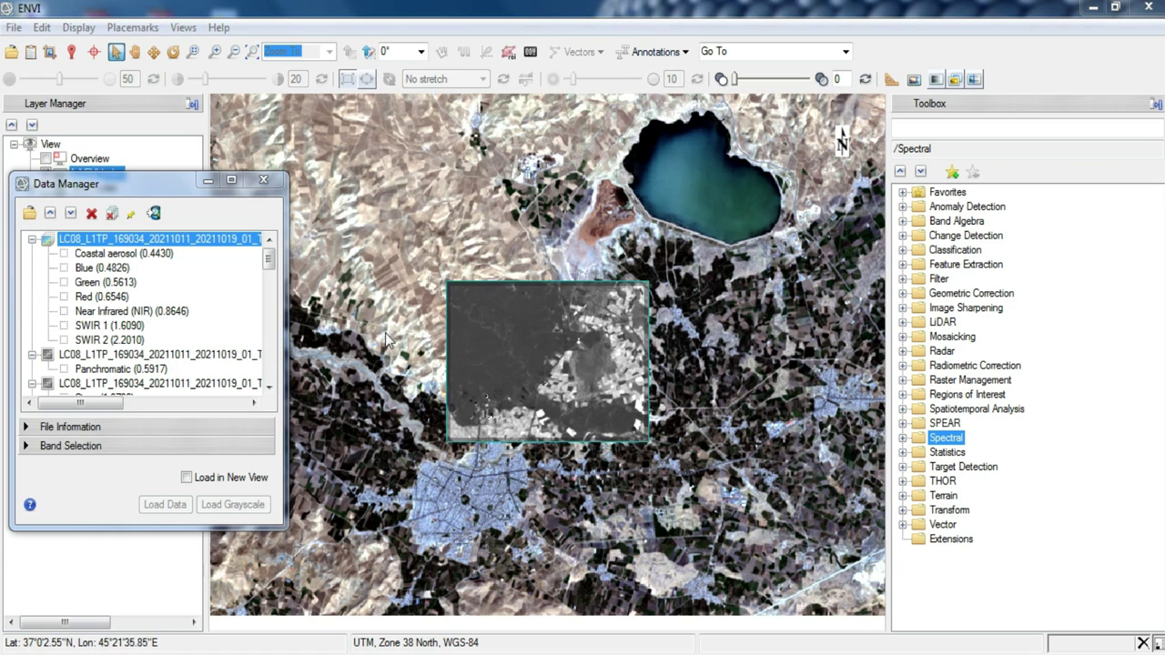
pyautogui.moveTo(572, 355); pyautogui.dragTo(668, 438)
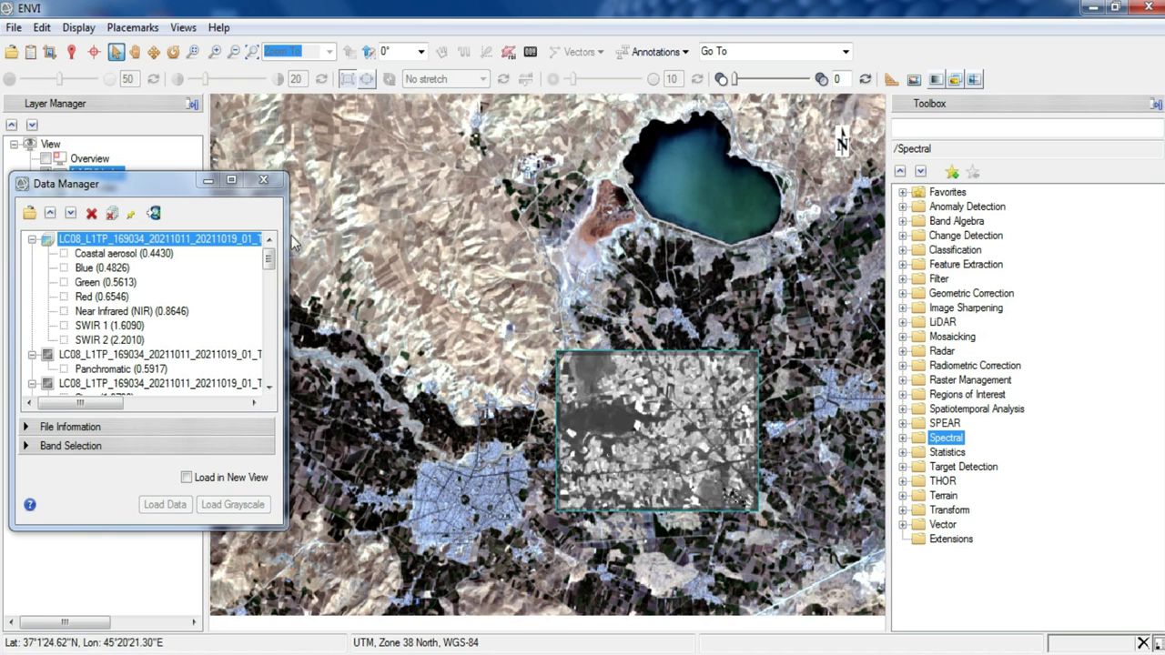
# Move the Data Manager window clear of the layer list and close the EVI Index portal.
pyautogui.moveTo(154, 195); pyautogui.dragTo(317, 158)
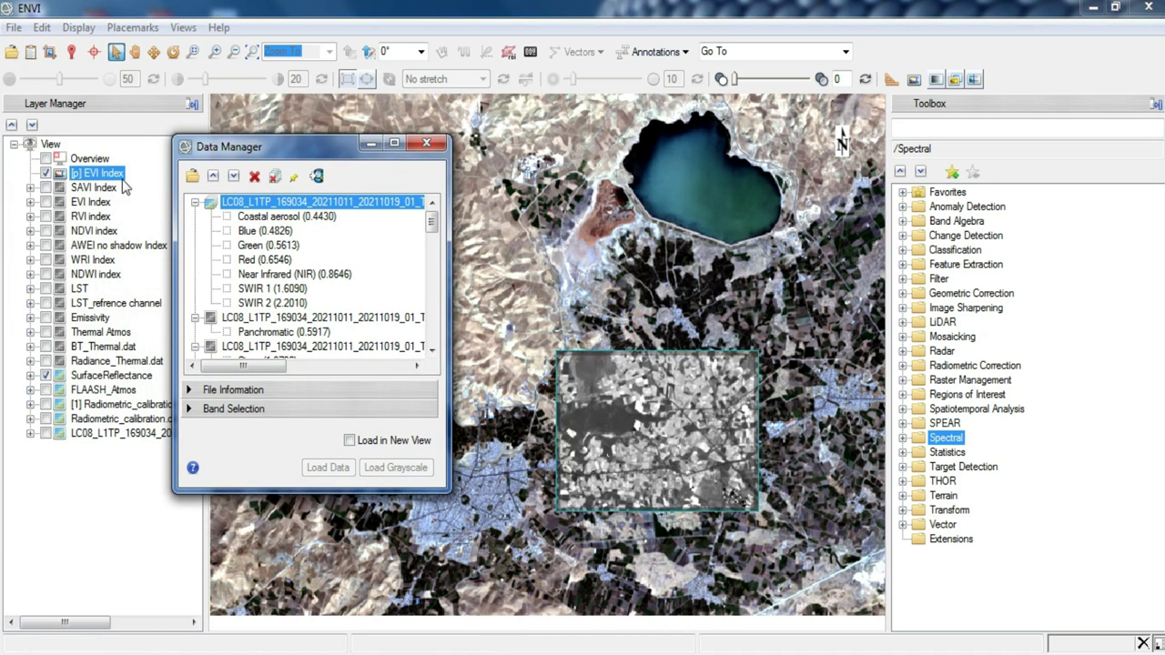
pyautogui.moveTo(431, 219)
pyautogui.mouseDown()
pyautogui.moveTo(434, 350)
pyautogui.moveTo(427, 205)
pyautogui.mouseUp()
pyautogui.moveTo(598, 364)
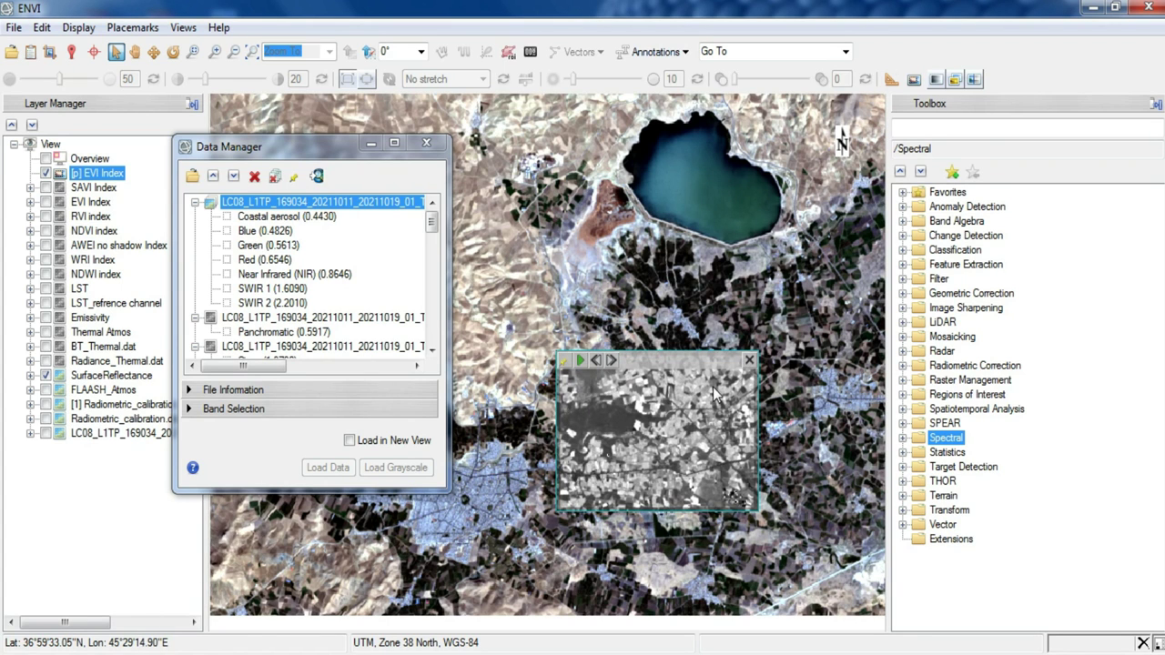
pyautogui.click(749, 361)
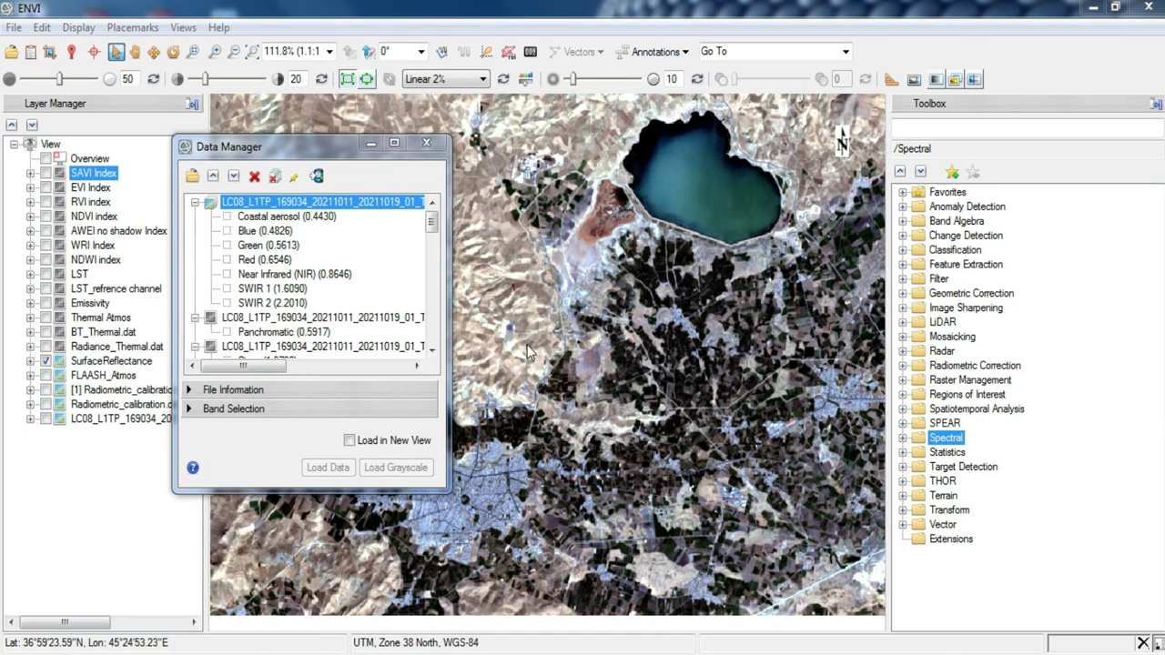
# Compare the top index layer with the SurfaceReflectance image using View Blend, then View Flicker.
pyautogui.click(78, 27)
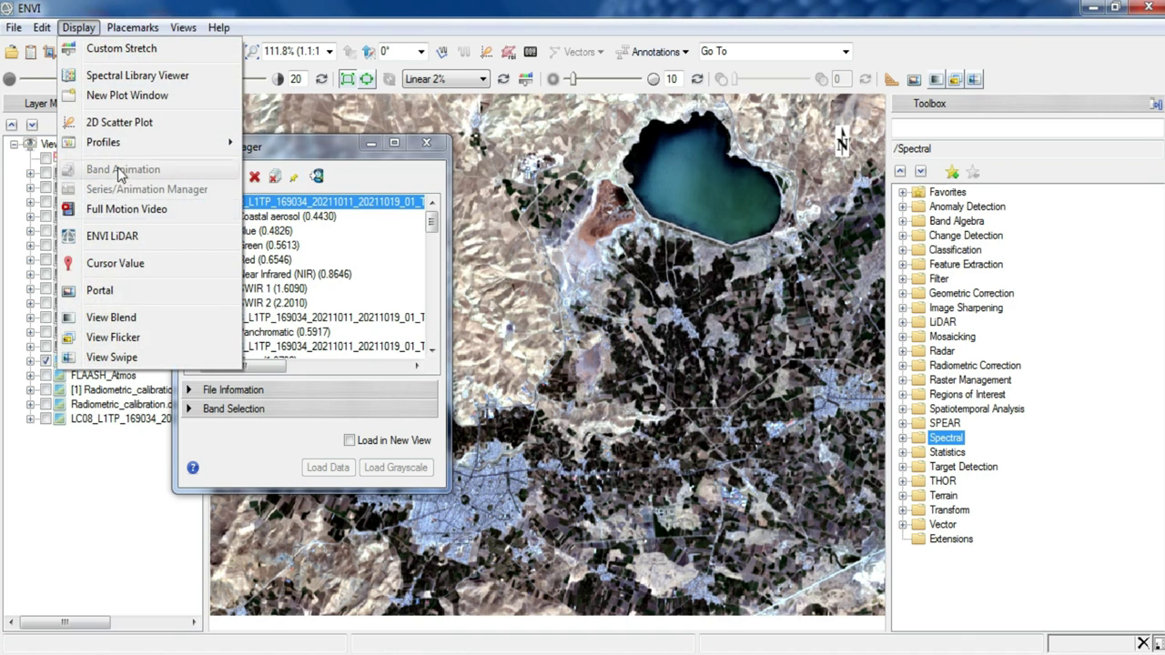
pyautogui.click(182, 317)
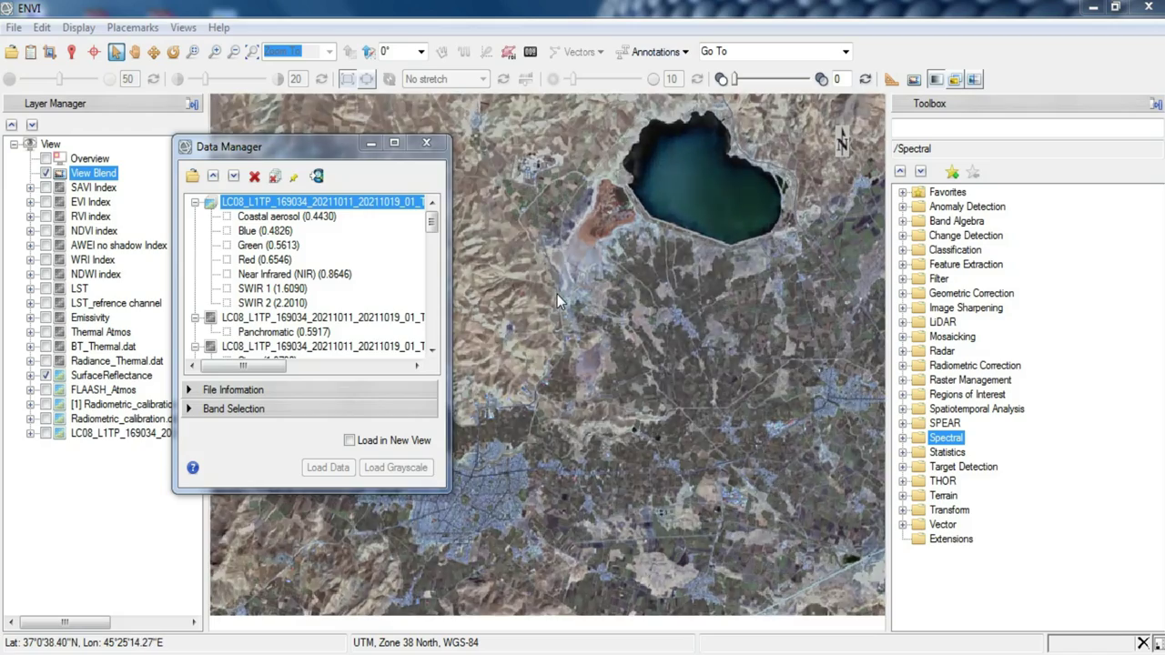
pyautogui.click(78, 27)
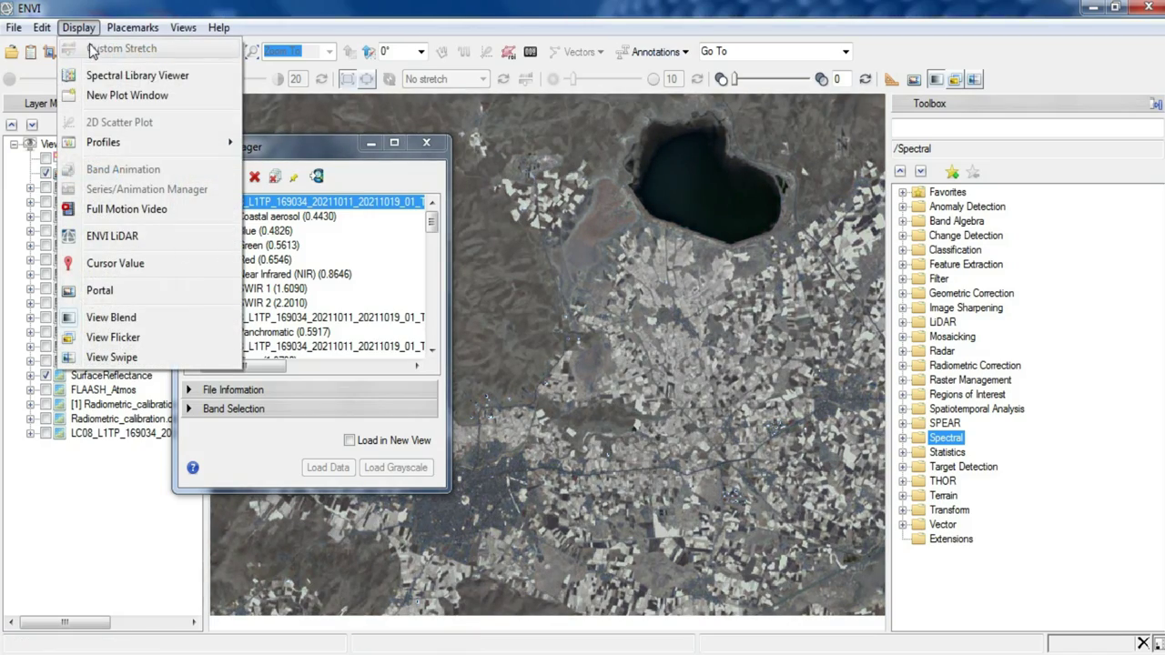
pyautogui.click(148, 341)
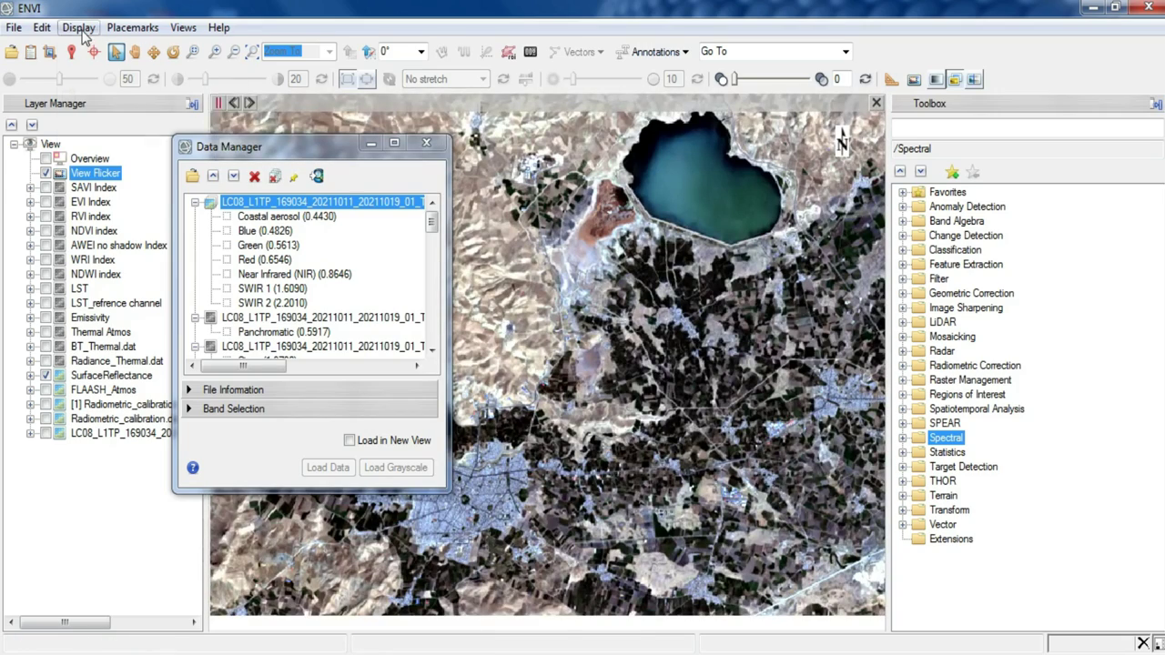
# Compare the two layers using View Swipe, then turn the swipe off.
pyautogui.click(80, 30)
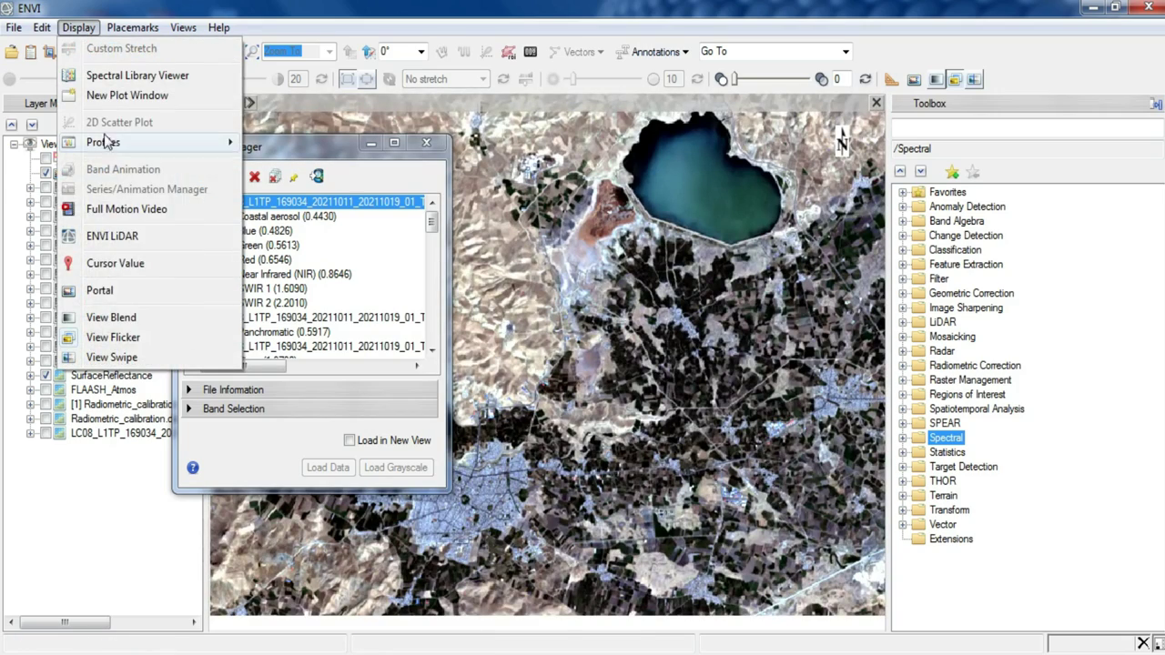
pyautogui.click(147, 355)
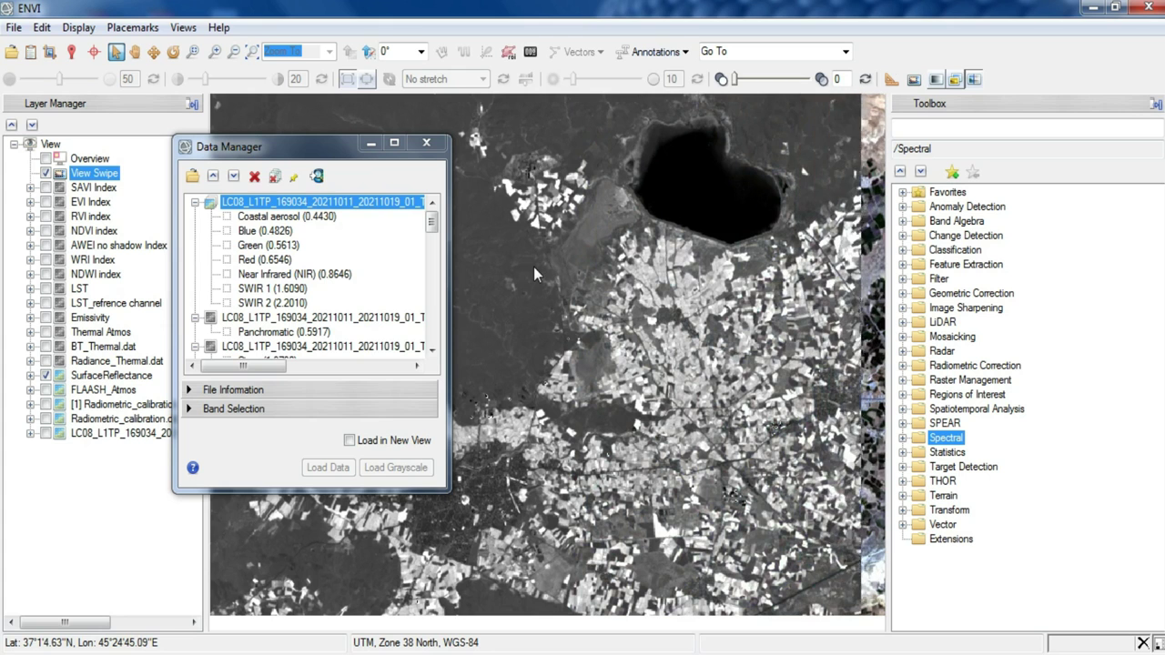
pyautogui.click(78, 28)
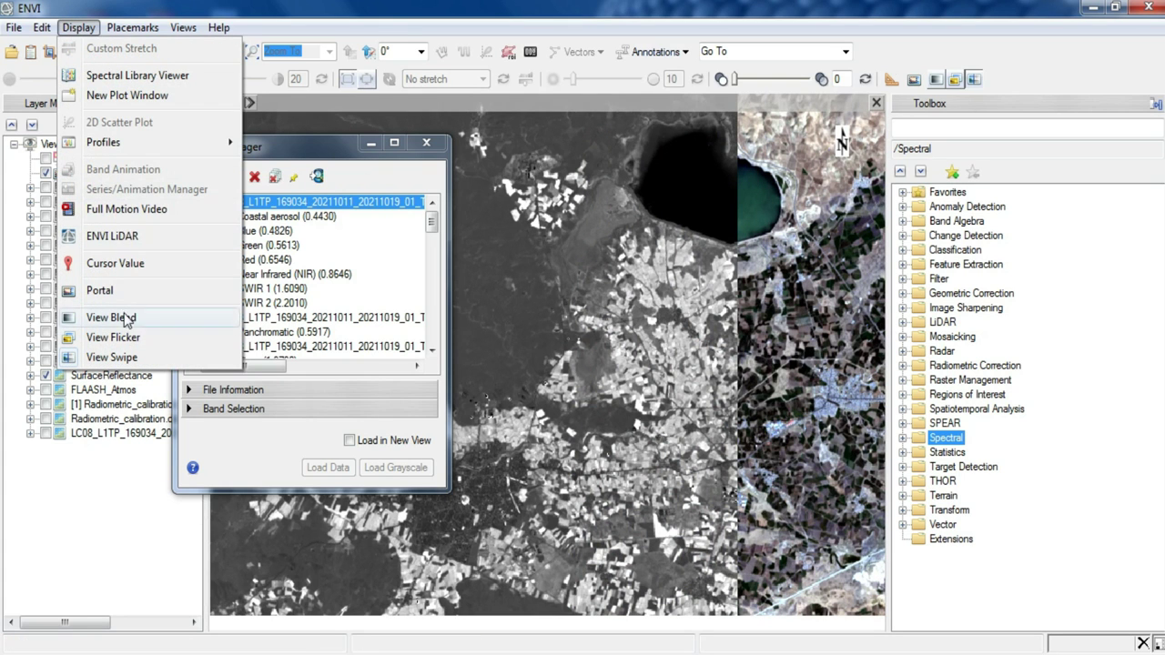
pyautogui.click(111, 356)
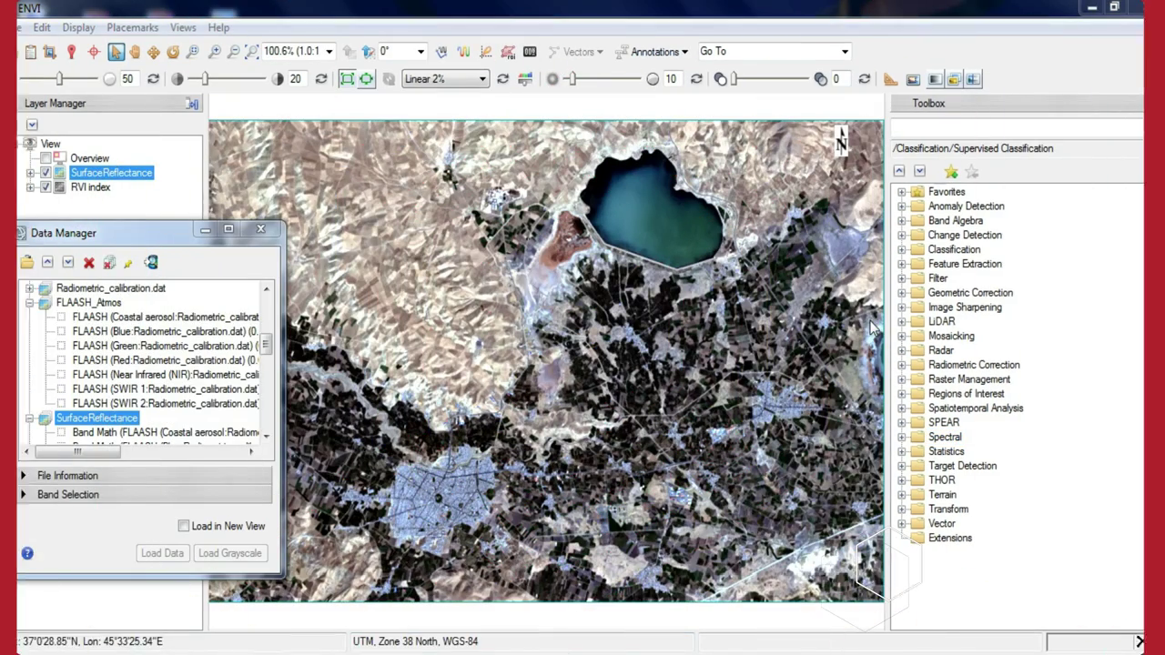
# Search the toolbox for "conv" and open the Convolutions and Morphology tool.
pyautogui.click(954, 132)
pyautogui.write('conv')
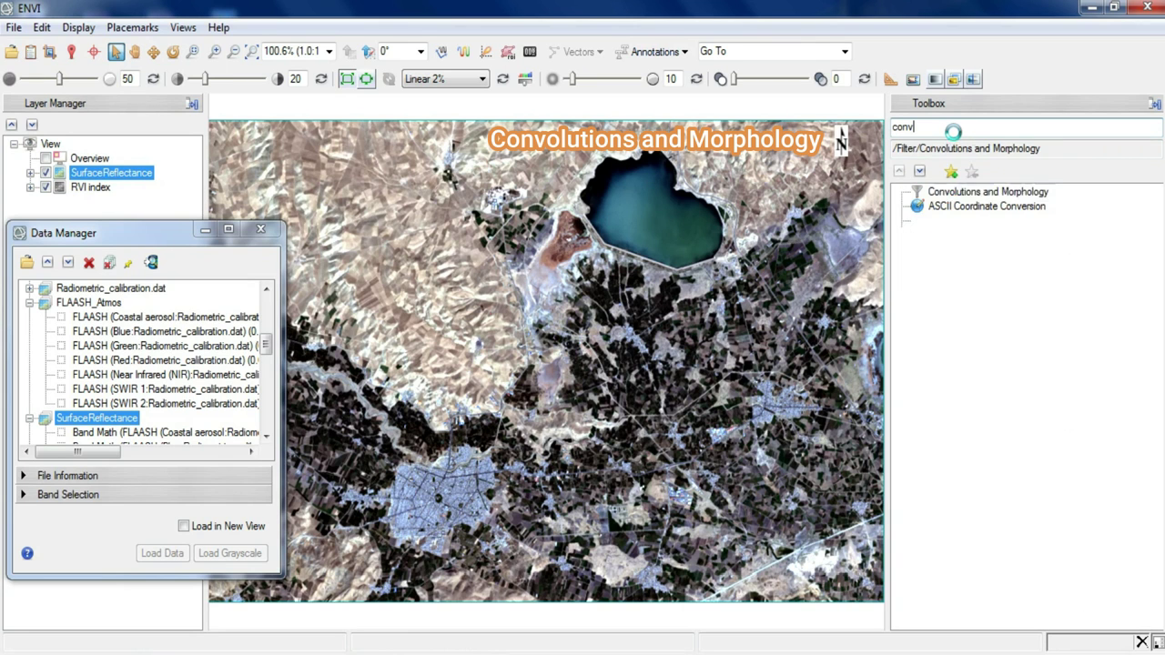
pyautogui.doubleClick(990, 195)
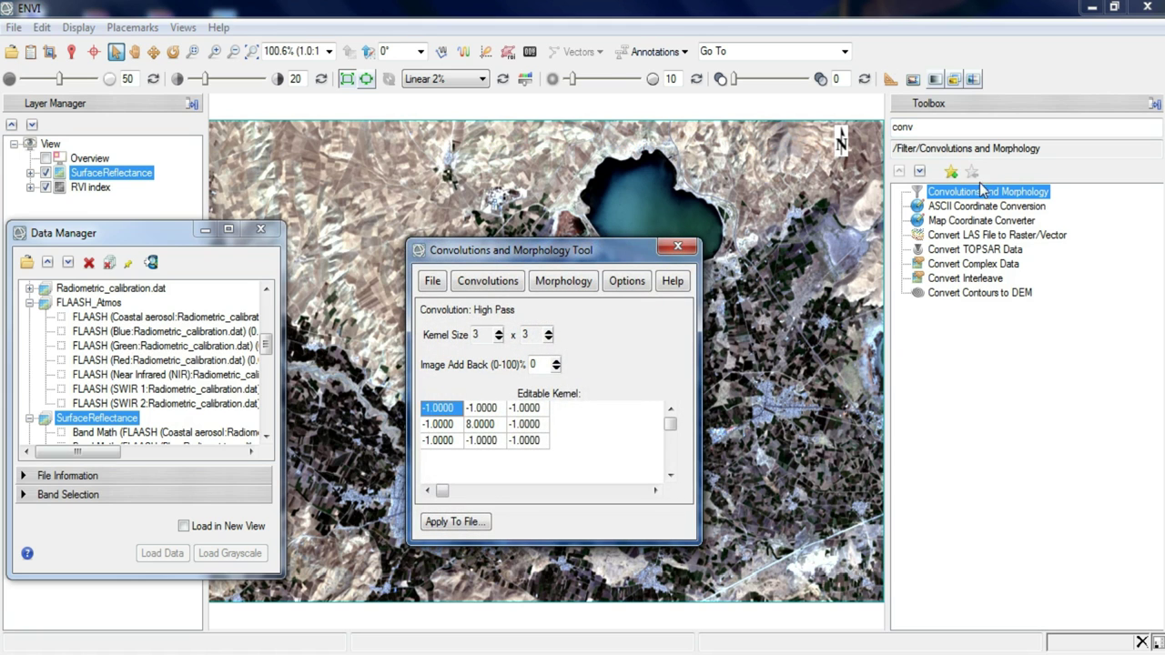
pyautogui.moveTo(595, 245); pyautogui.dragTo(607, 228)
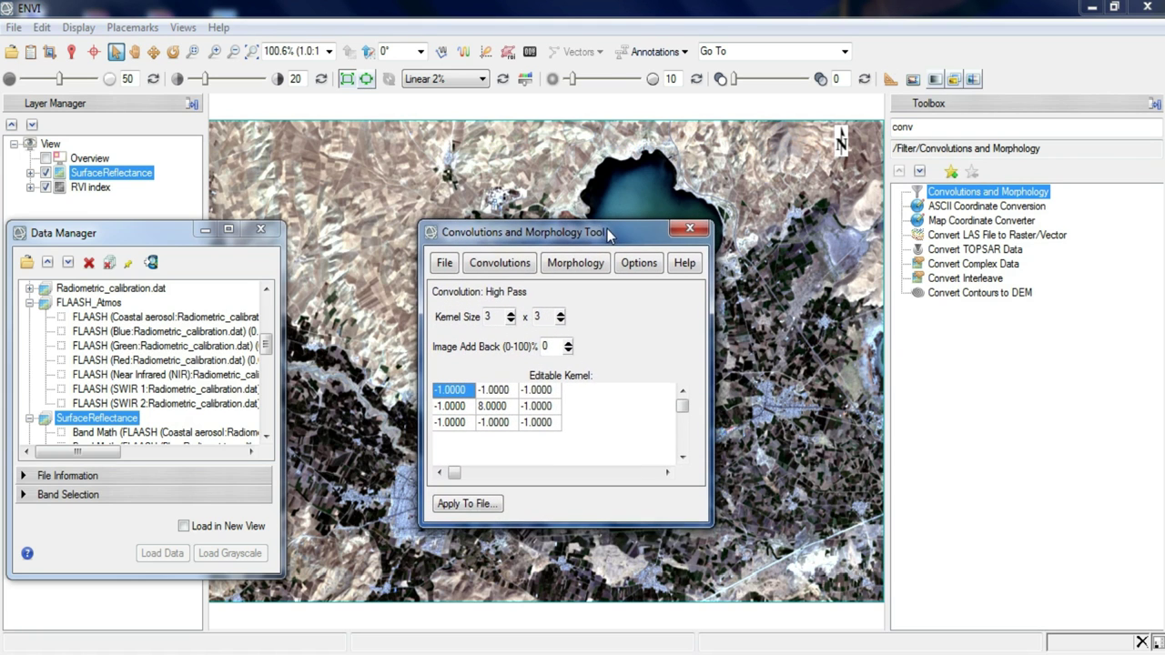
# Choose the High Pass convolution, try a larger kernel size, and set the kernel to 3 x 3.
pyautogui.click(522, 267)
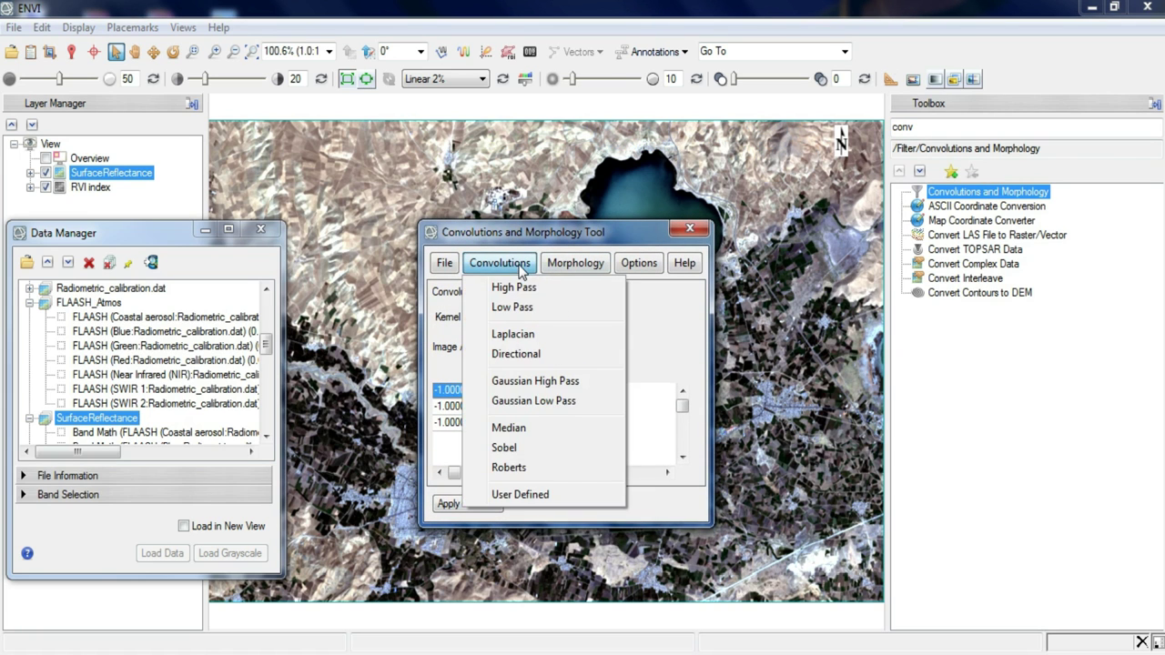
pyautogui.click(568, 291)
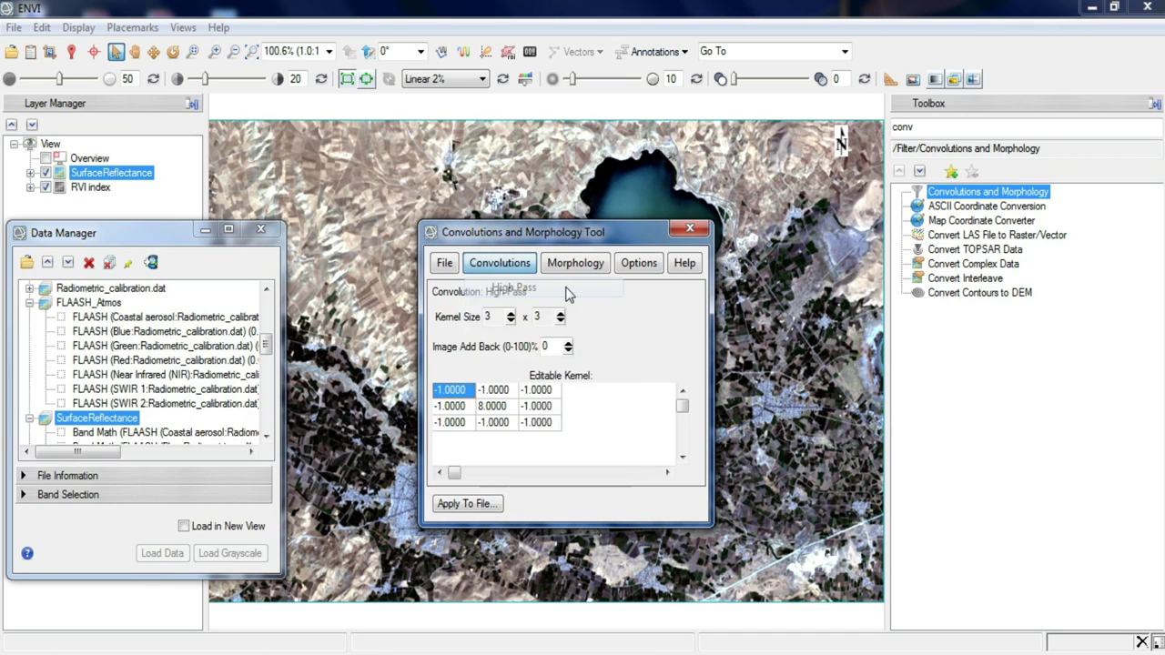
pyautogui.click(512, 313)
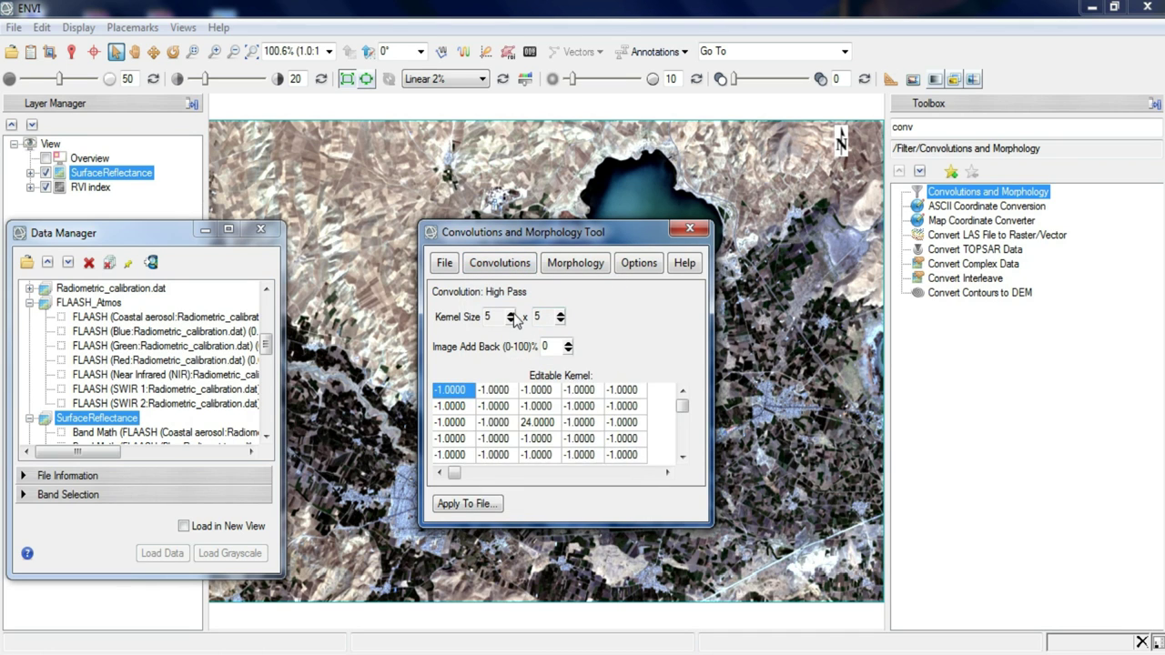
pyautogui.click(562, 322)
pyautogui.click(561, 317)
pyautogui.click(561, 321)
pyautogui.click(560, 317)
pyautogui.click(558, 323)
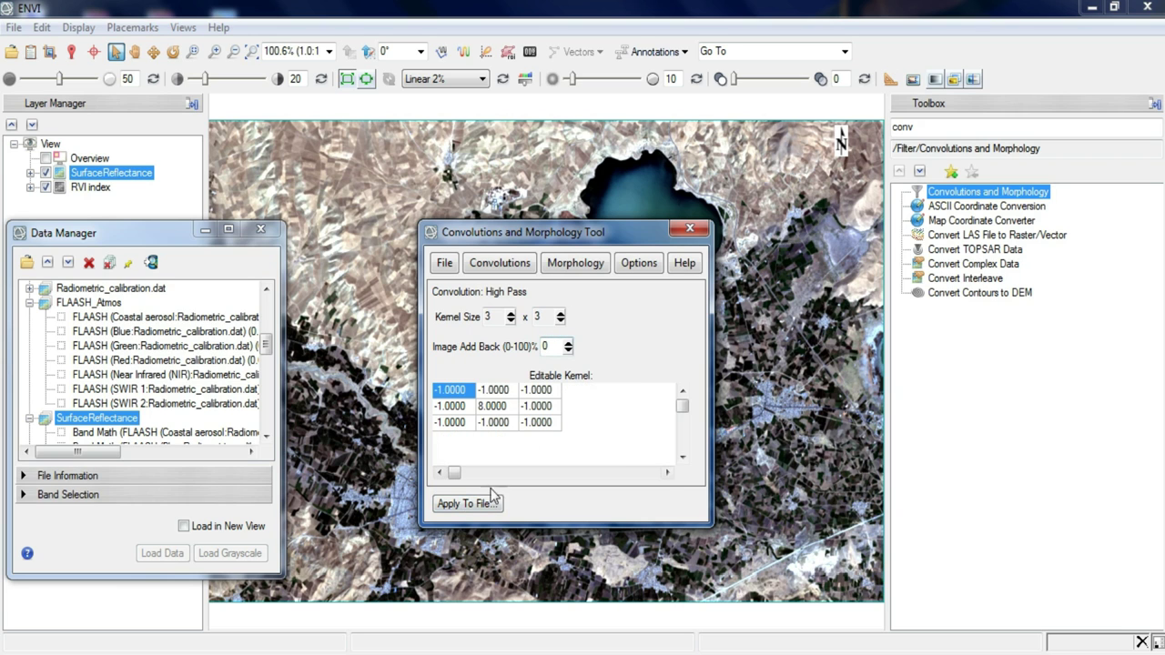
# Apply the filter to the SurfaceReflectance file, using the full scene and all 7 bands.
pyautogui.click(480, 506)
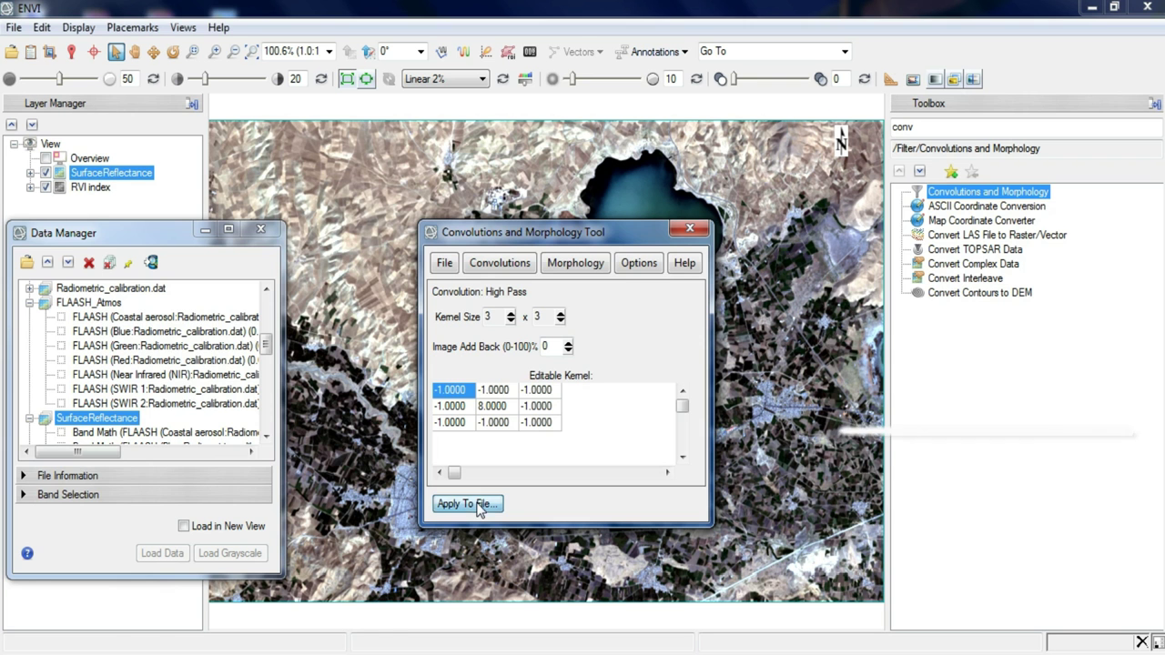
pyautogui.moveTo(396, 233); pyautogui.dragTo(406, 239)
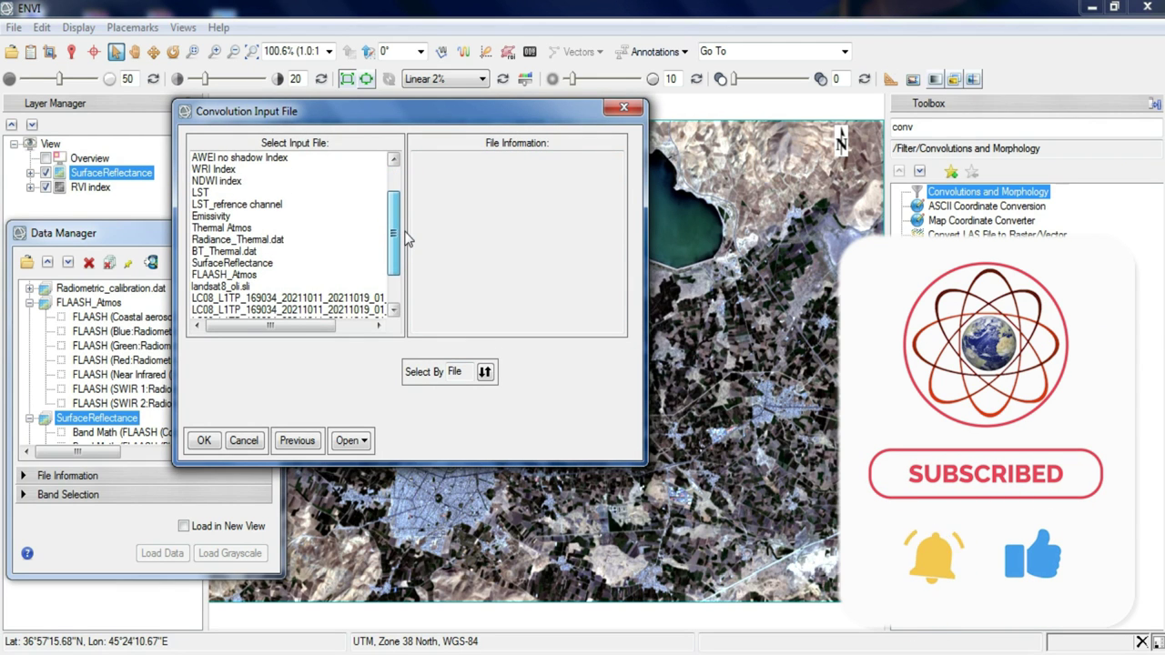
pyautogui.click(258, 264)
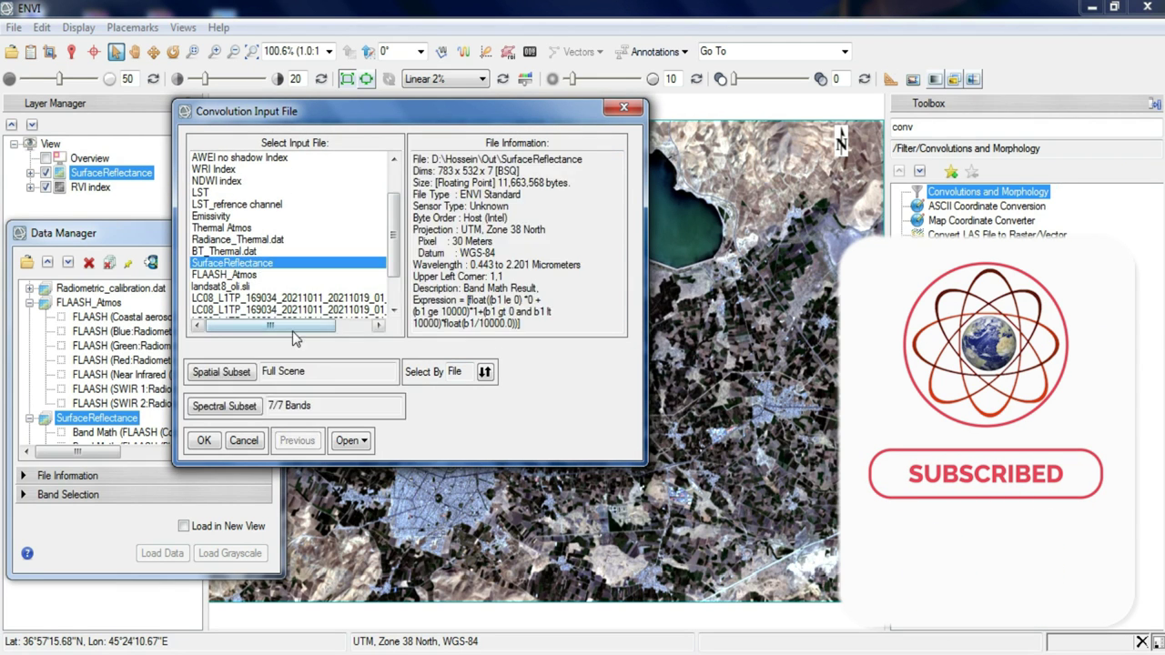
pyautogui.click(205, 441)
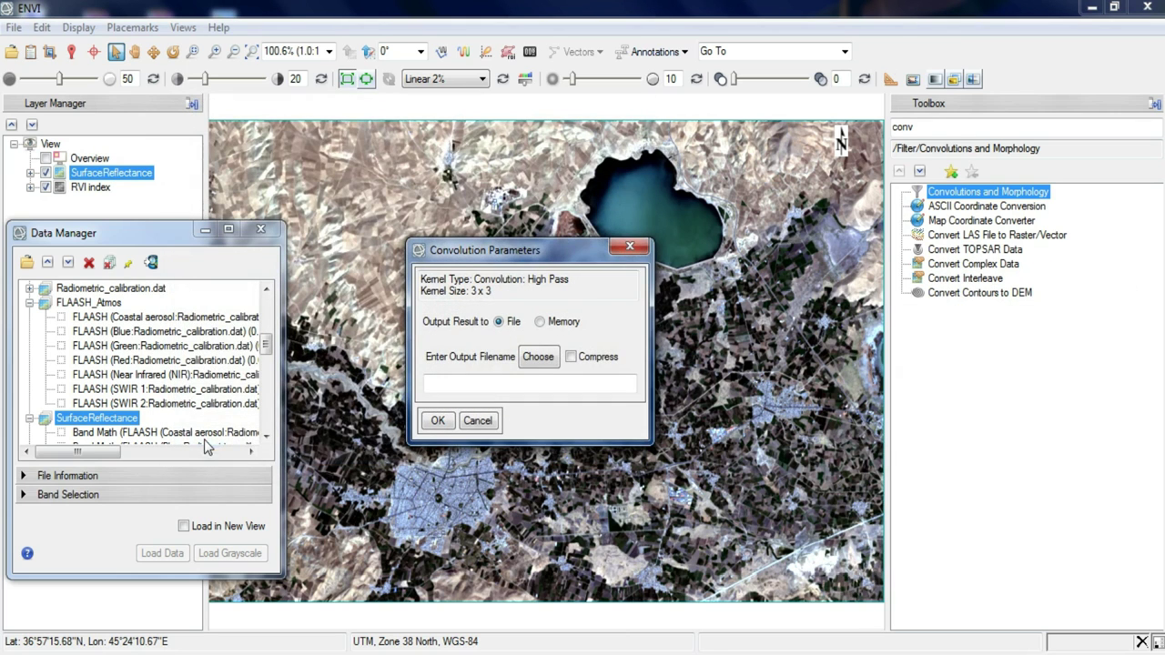
# Set the output file to HighPass_33 in the Out folder and run the convolution.
pyautogui.click(535, 357)
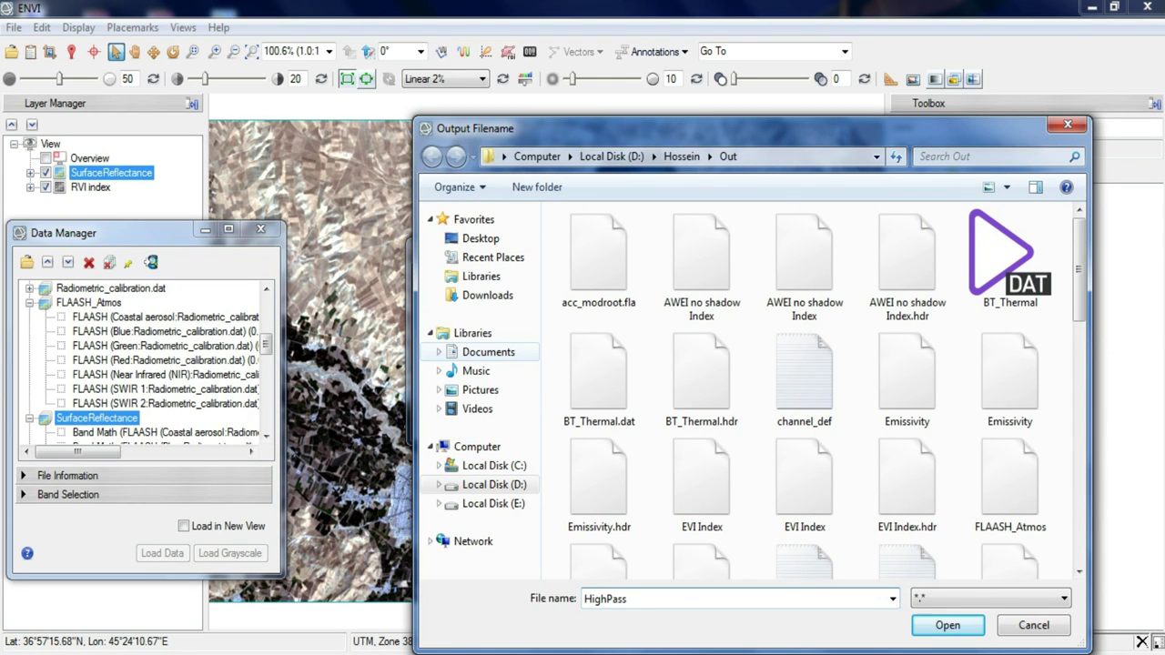
pyautogui.press('Return')
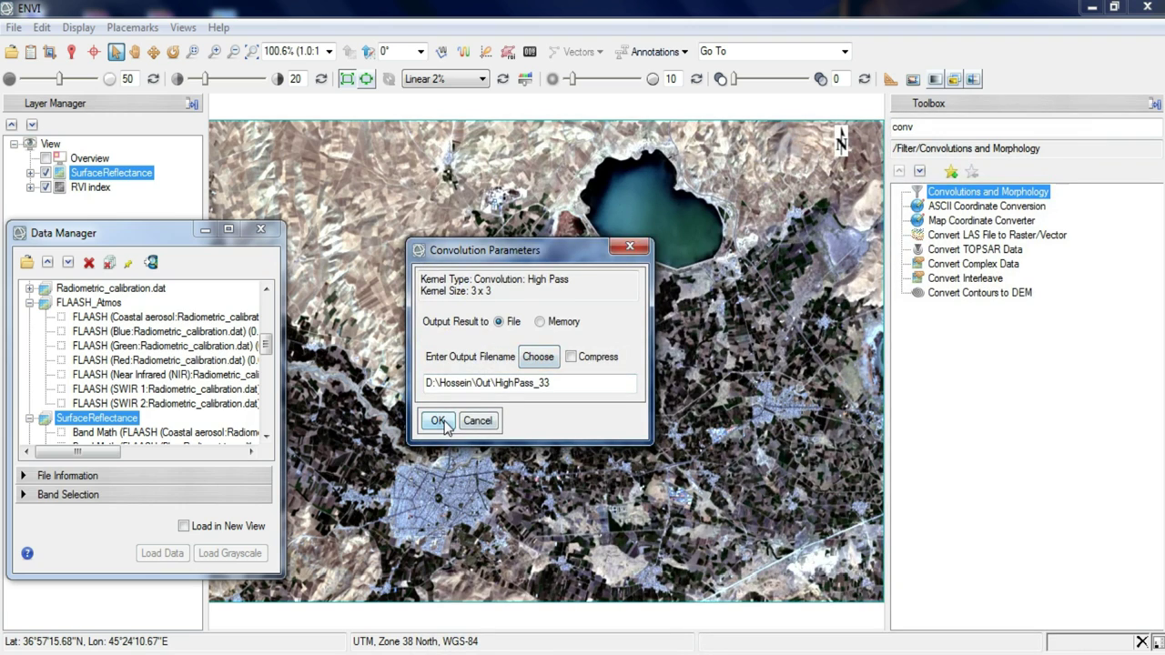
pyautogui.click(437, 422)
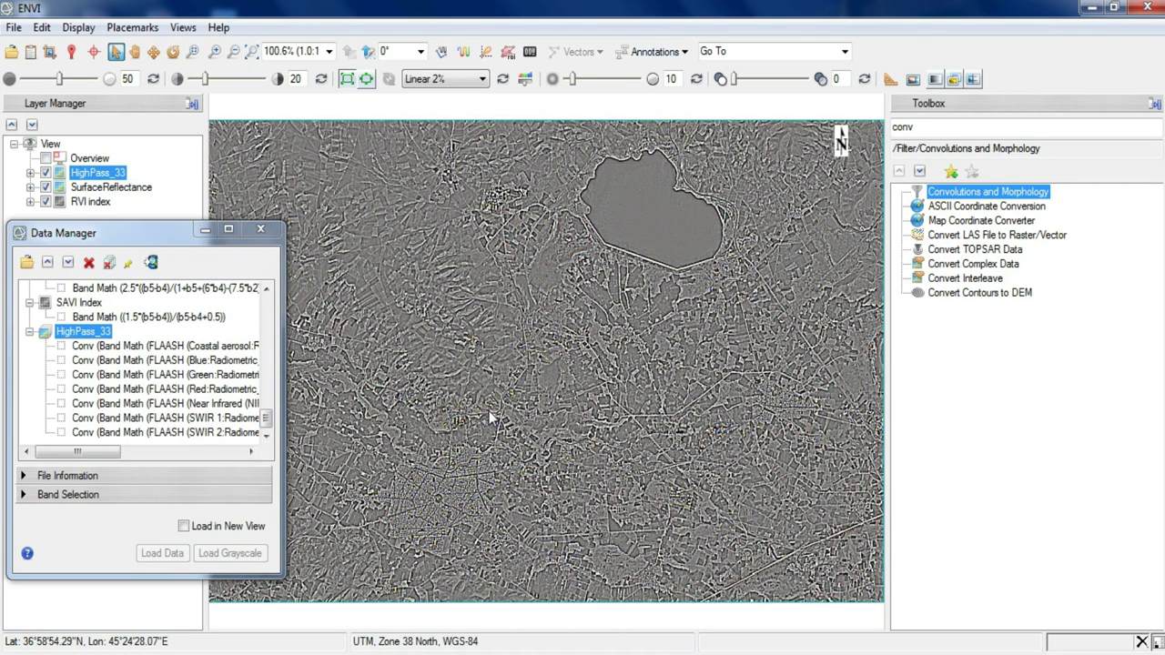
# Reopen the Convolutions and Morphology tool and choose the Low Pass convolution with a kernel size of 3.
pyautogui.doubleClick(956, 194)
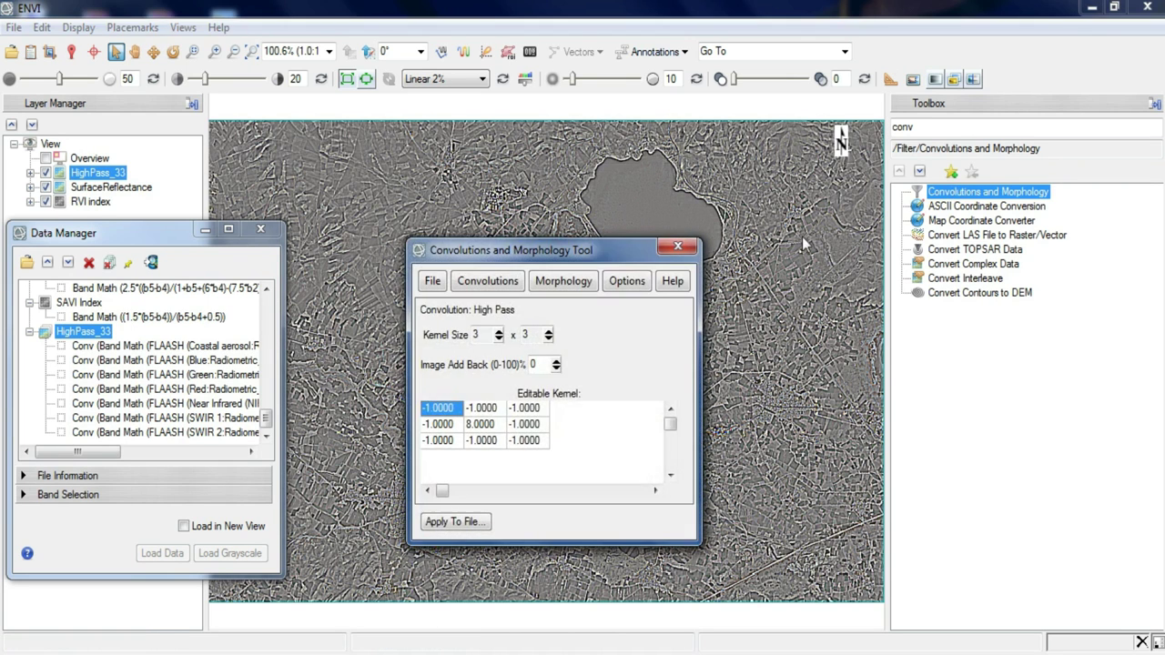
pyautogui.click(482, 281)
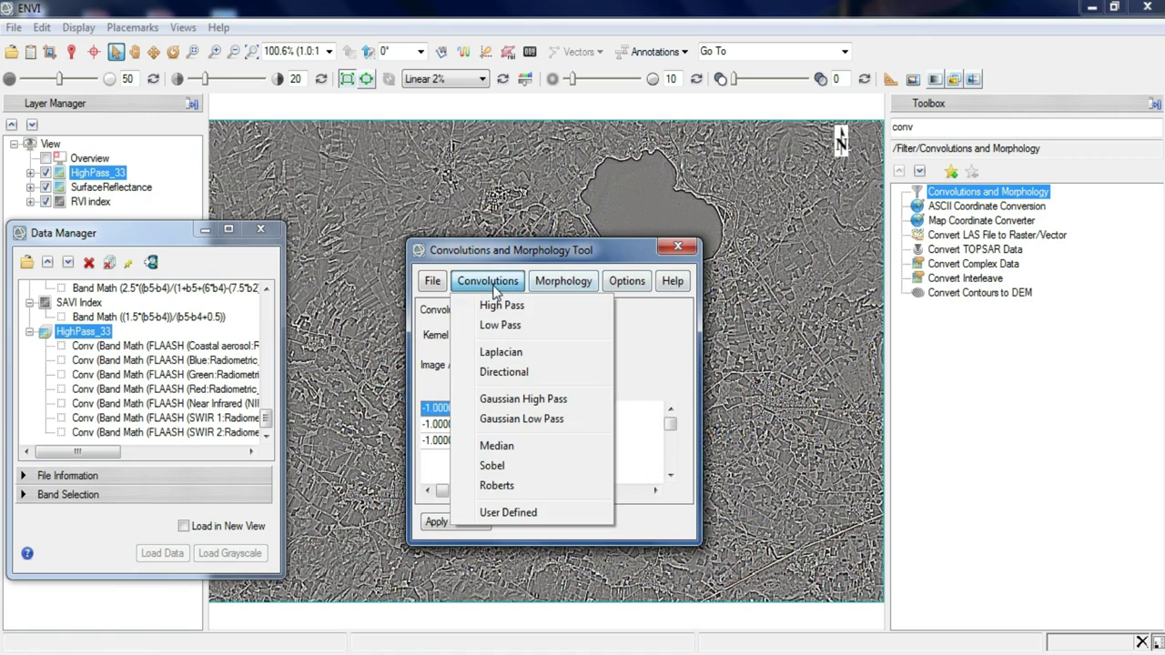
pyautogui.click(557, 326)
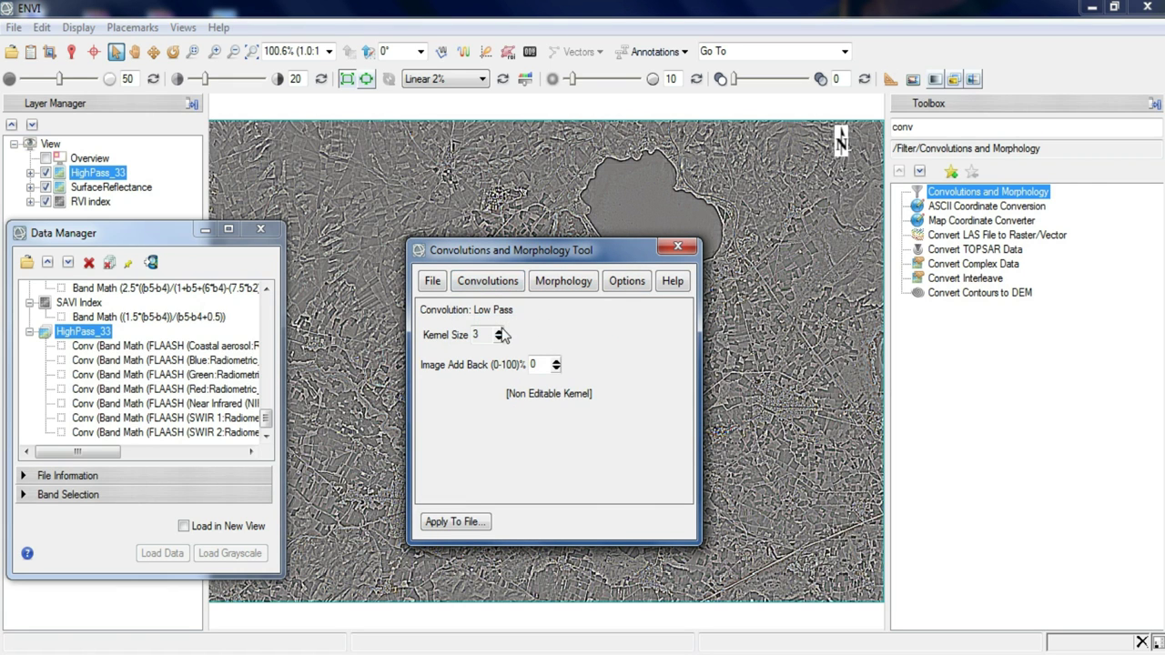
pyautogui.click(499, 338)
pyautogui.click(469, 281)
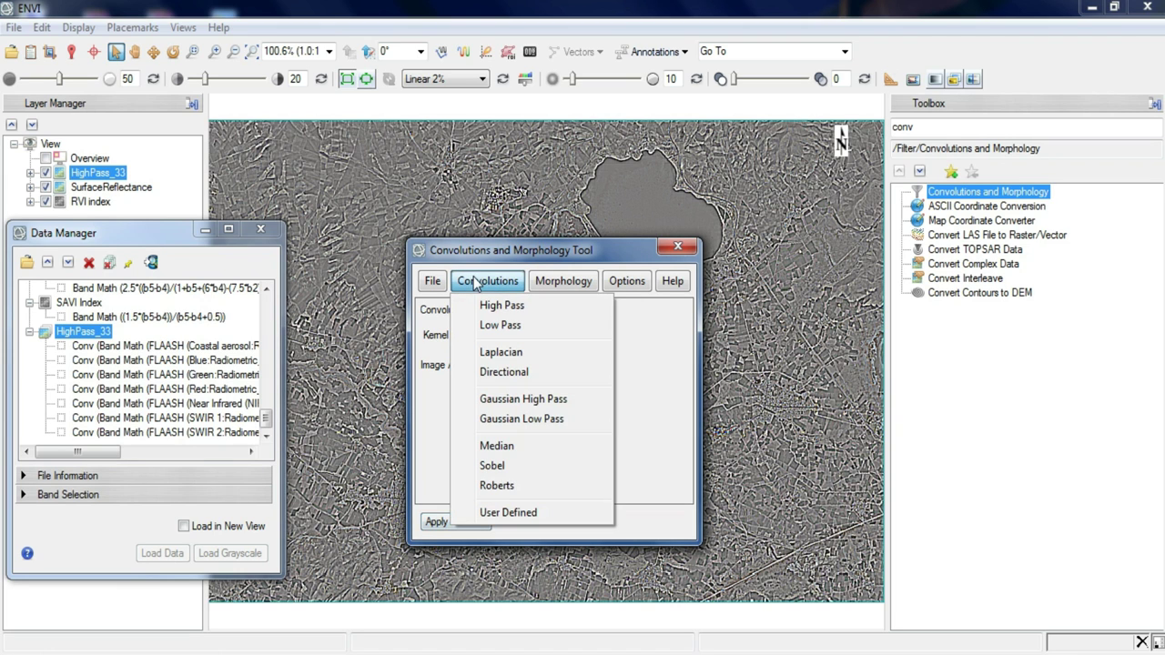
pyautogui.click(499, 325)
# Apply the Low Pass filter to the SurfaceReflectance file.
pyautogui.click(457, 520)
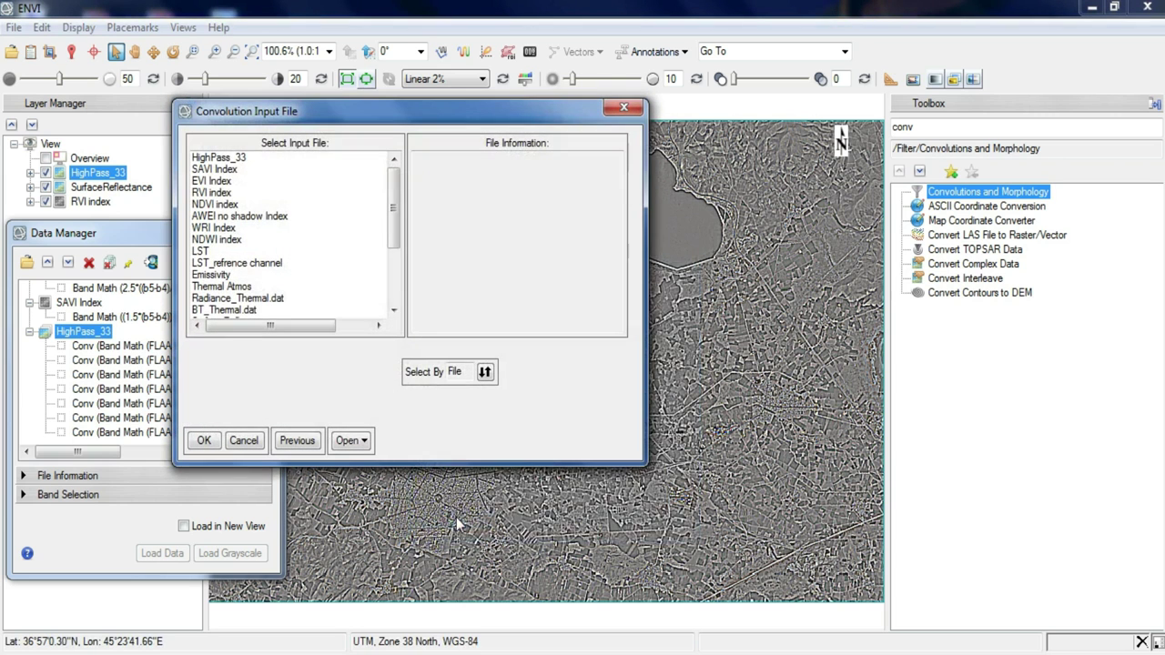
pyautogui.scroll(-1, 398, 236)
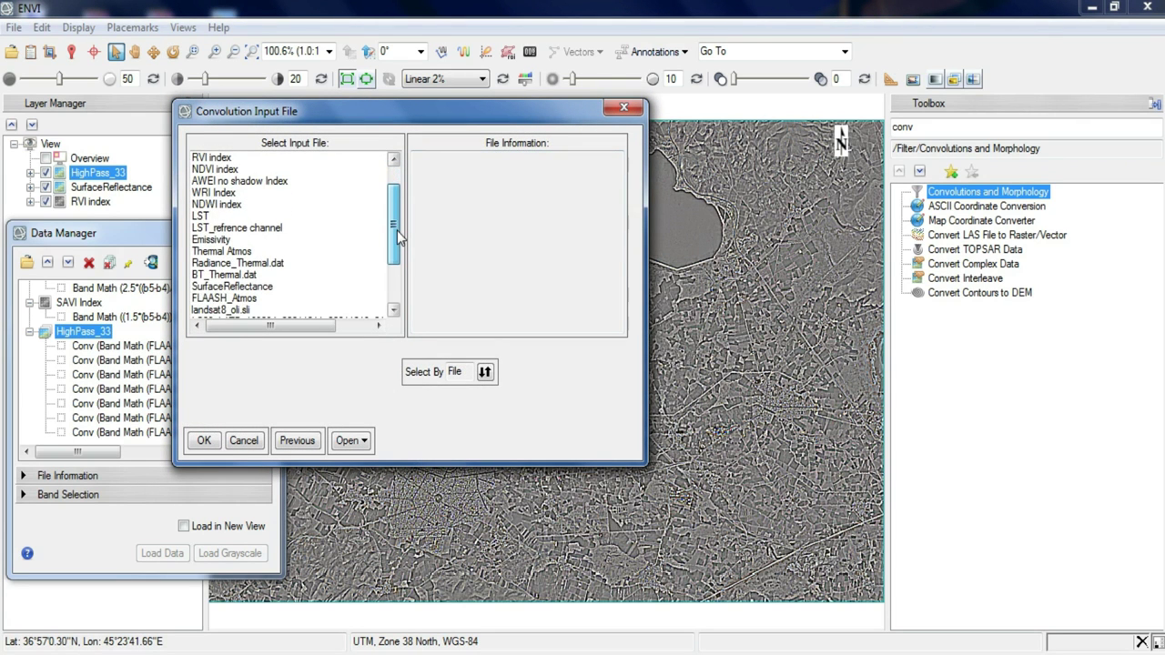
pyautogui.scroll(-1, 398, 235)
pyautogui.click(273, 275)
pyautogui.click(204, 440)
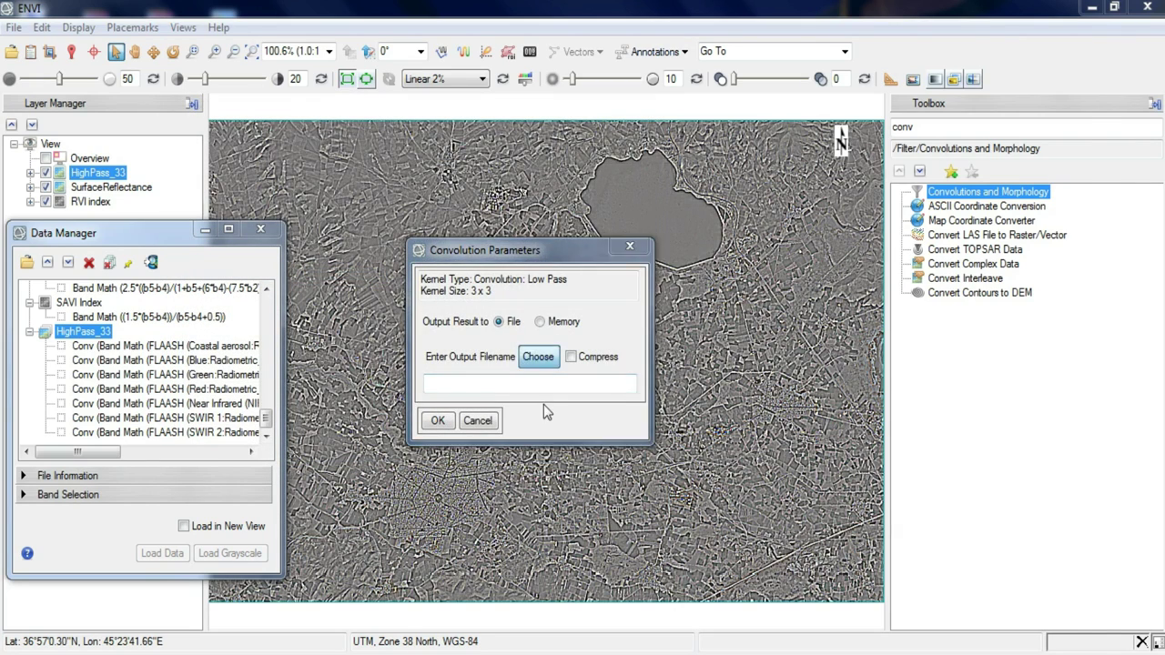
# Set the output file to LowPass_33 in the Out folder and run the Low Pass convolution.
pyautogui.write('LowPass_33')
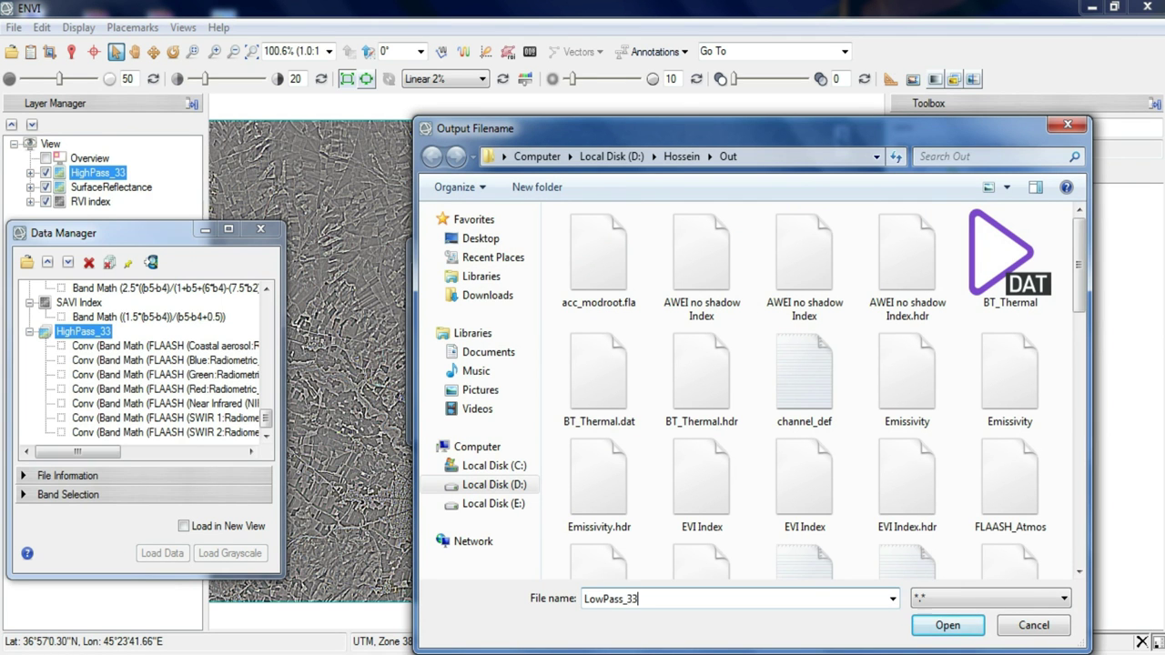
pyautogui.press('Return')
pyautogui.click(436, 422)
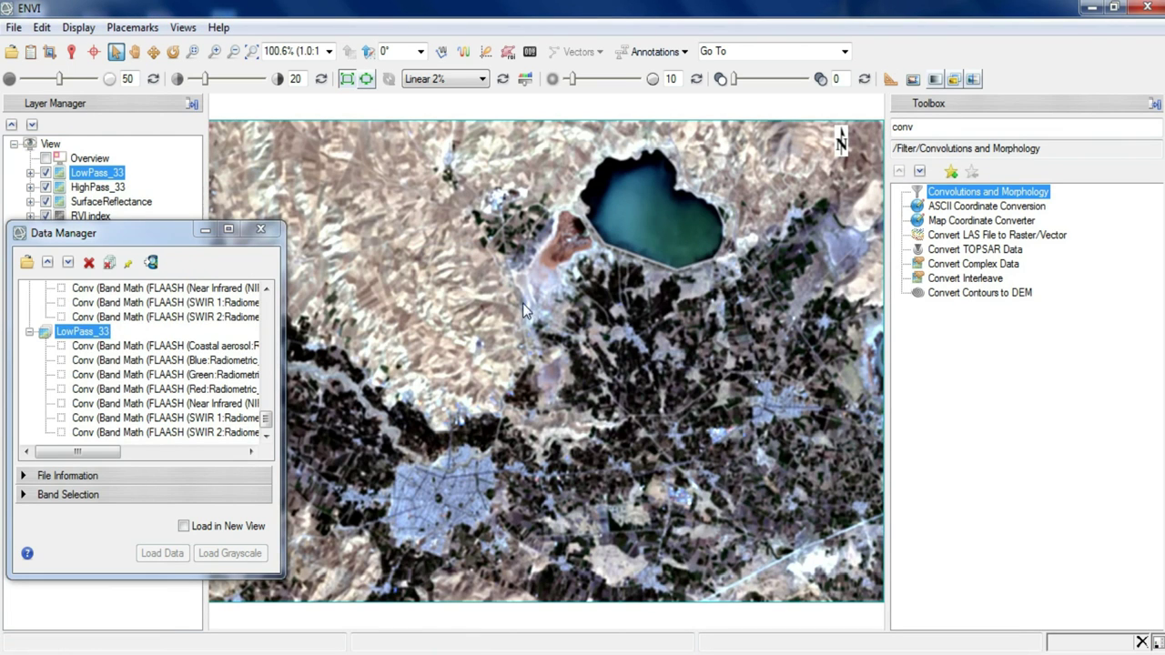
# Reopen the Convolutions and Morphology tool and apply a 3 x 3 Laplacian convolution to the SurfaceReflectance file.
pyautogui.doubleClick(944, 196)
pyautogui.click(480, 282)
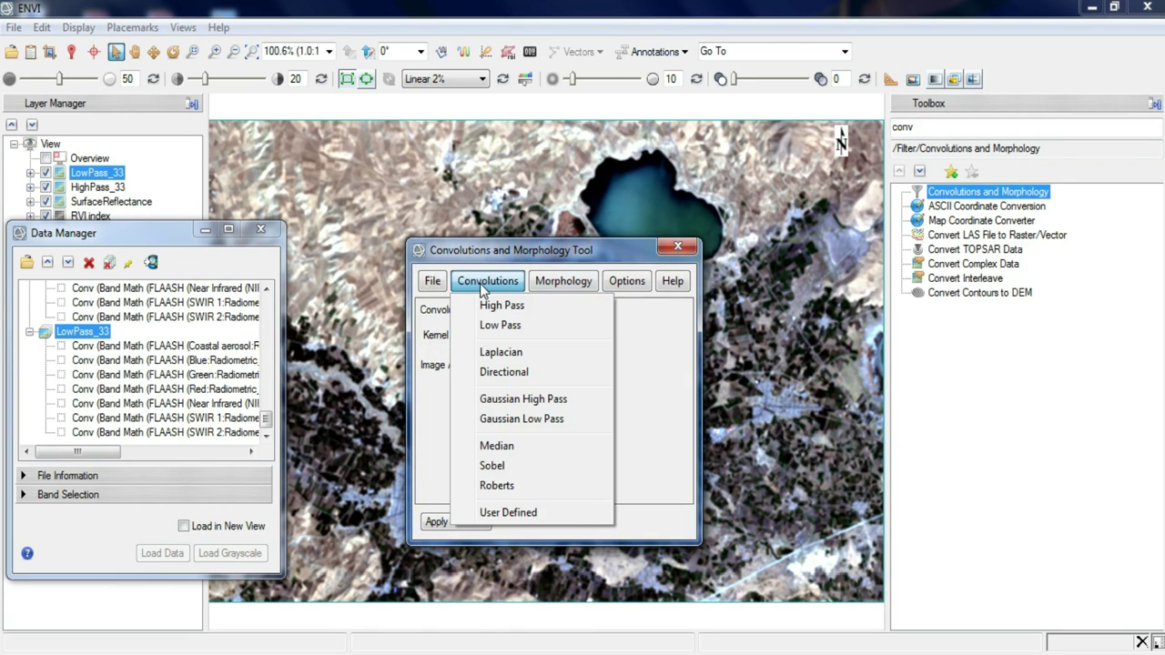
pyautogui.click(537, 355)
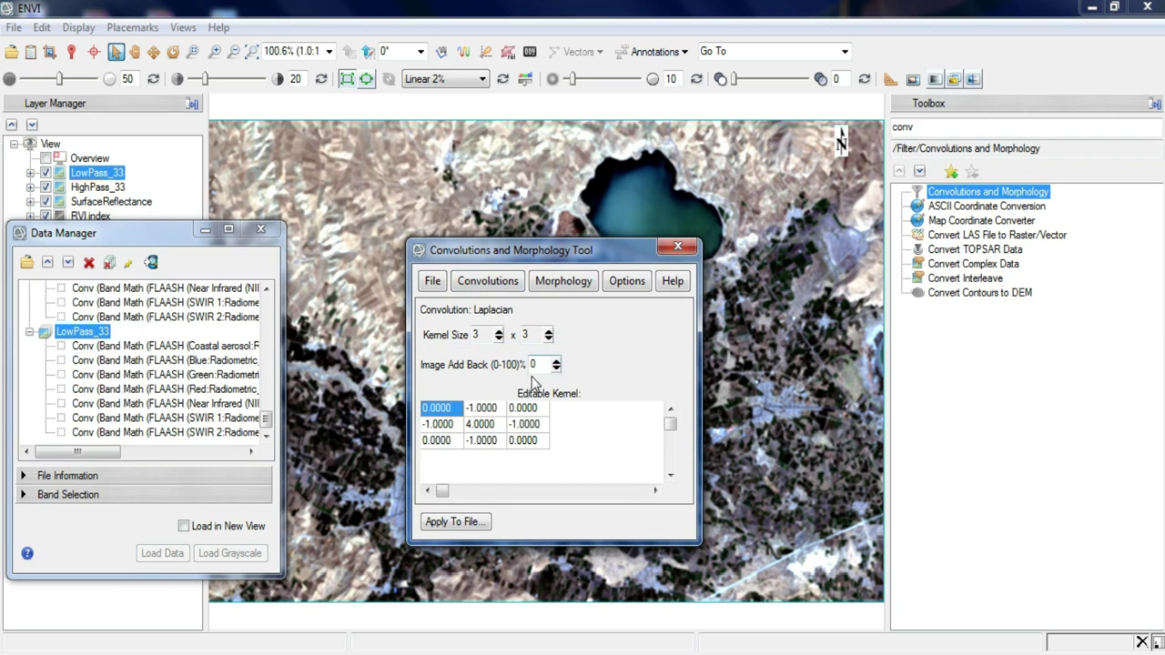
pyautogui.click(450, 521)
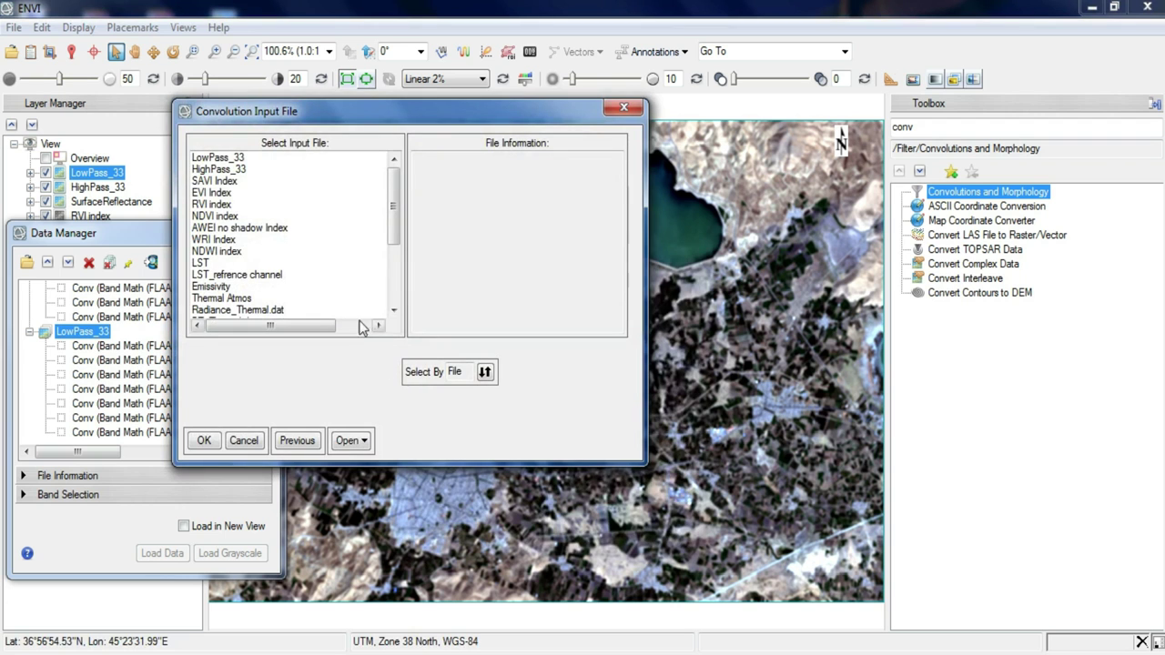
pyautogui.moveTo(395, 224); pyautogui.dragTo(396, 271)
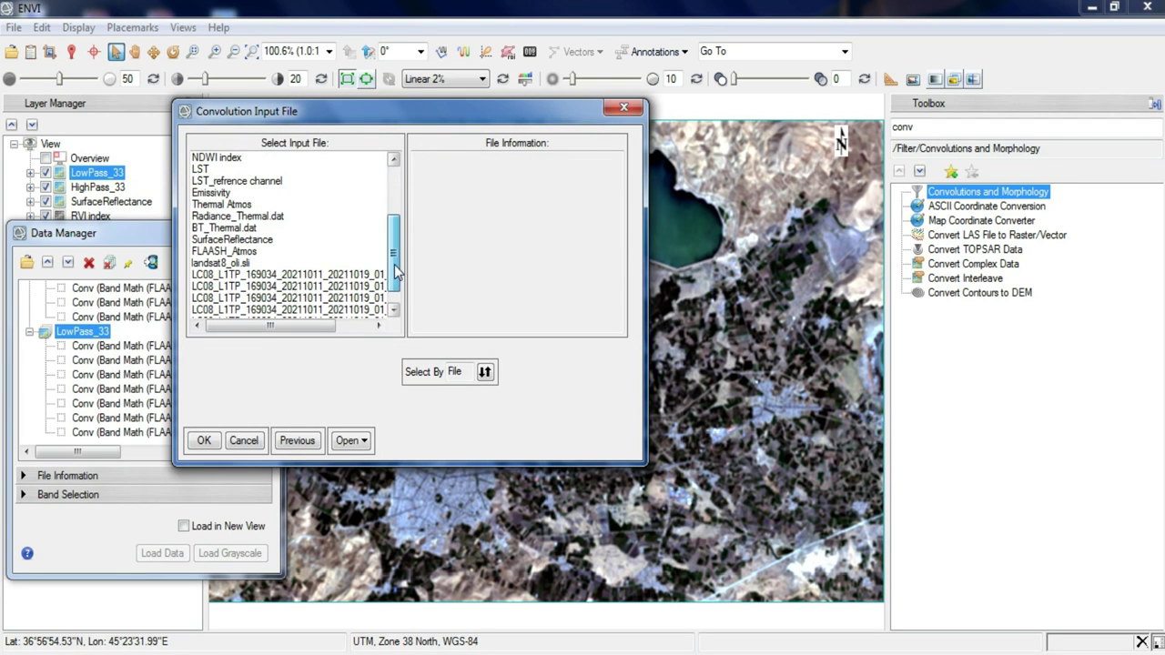
pyautogui.click(264, 239)
pyautogui.click(204, 441)
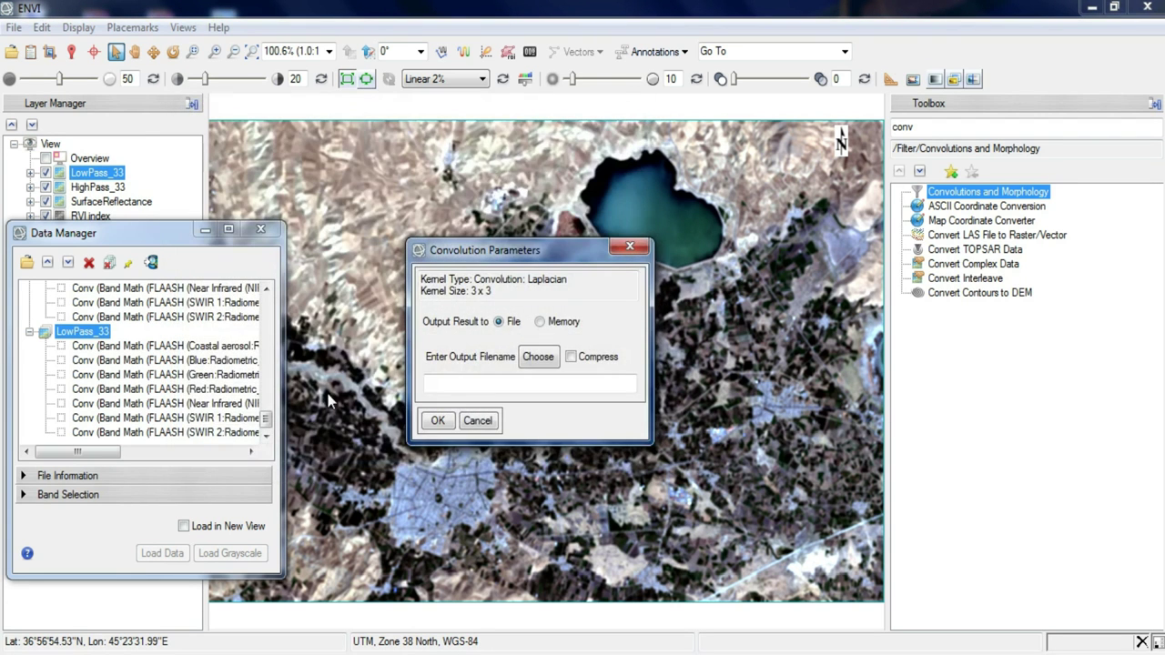
# Set the output file to Laplacian in the Out folder and run the Laplacian convolution.
pyautogui.click(536, 357)
pyautogui.write('Laplacia')
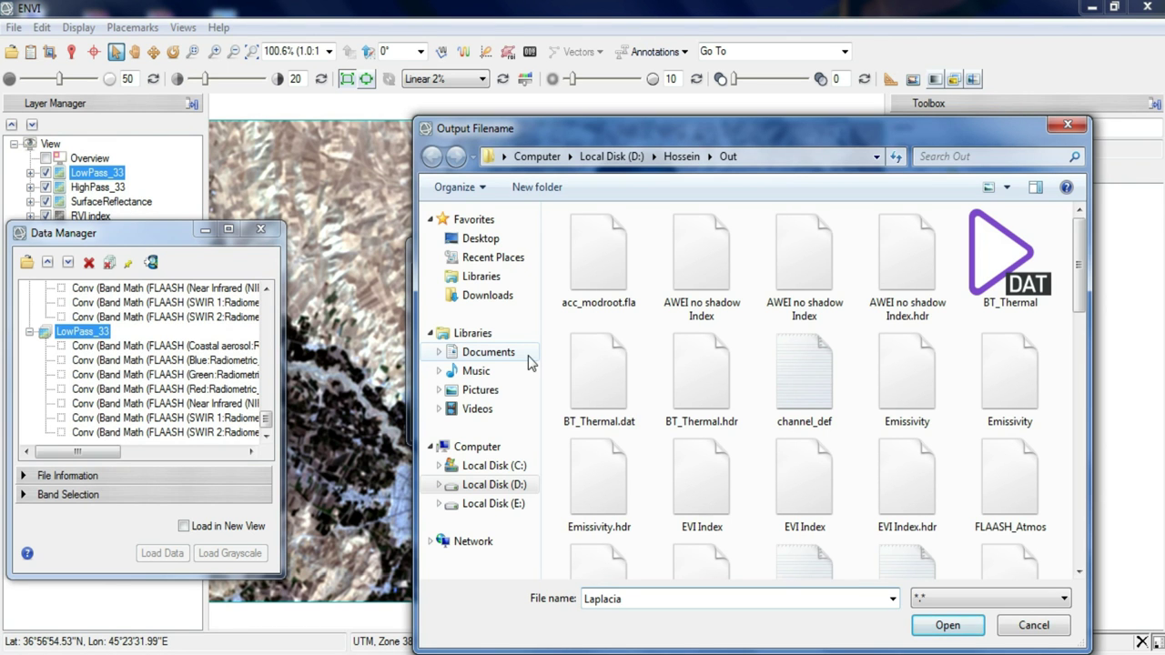
pyautogui.press('Return')
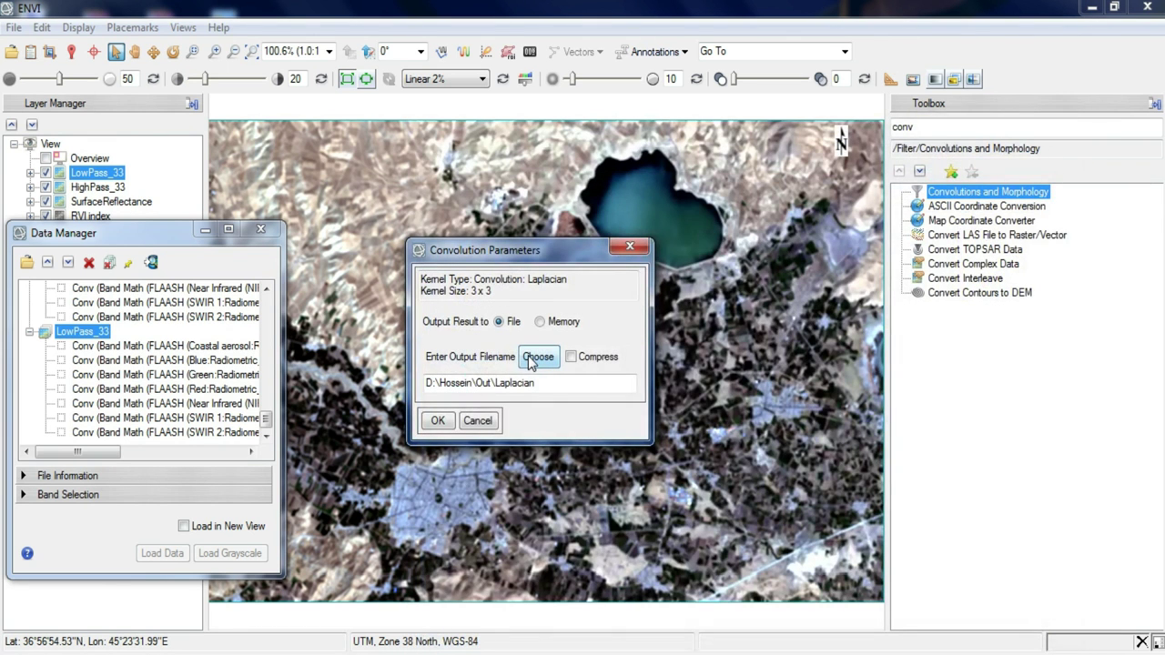
pyautogui.click(437, 423)
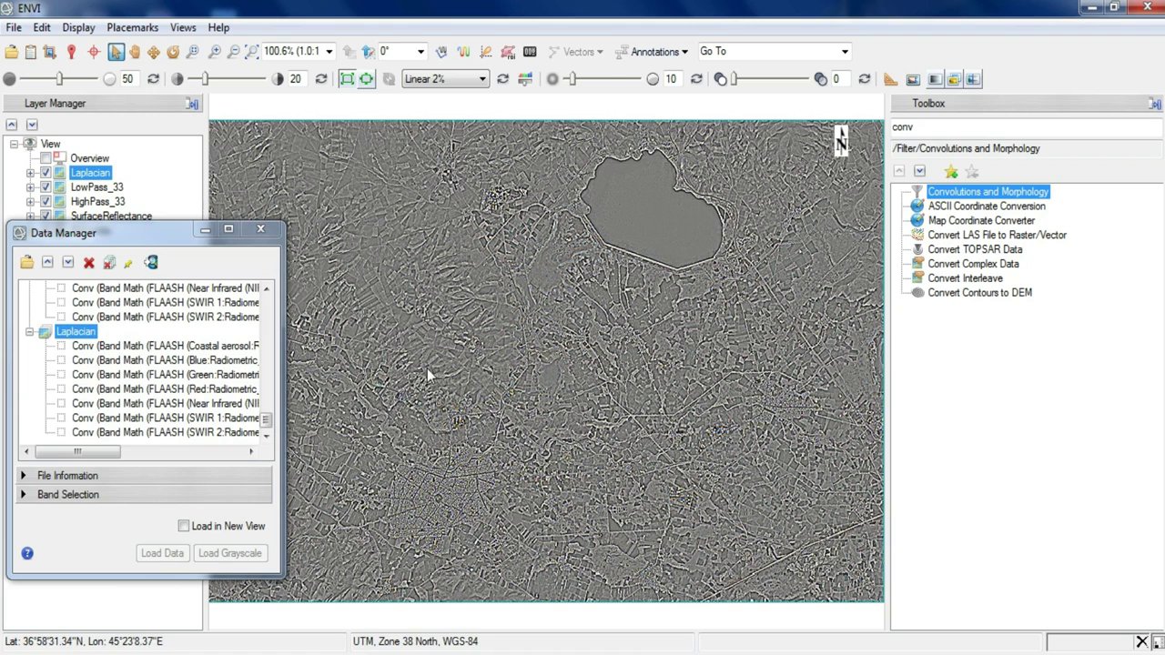
# Reopen the Convolutions and Morphology tool and apply the Sobel edge detector to the SurfaceReflectance file.
pyautogui.doubleClick(949, 193)
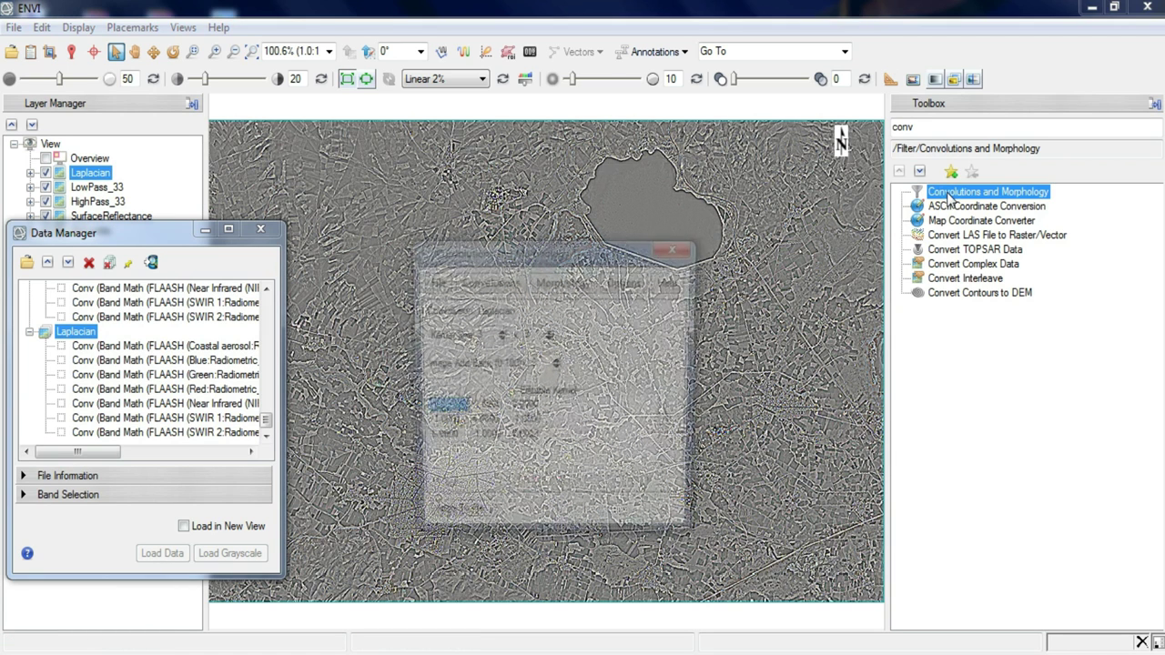
pyautogui.click(496, 289)
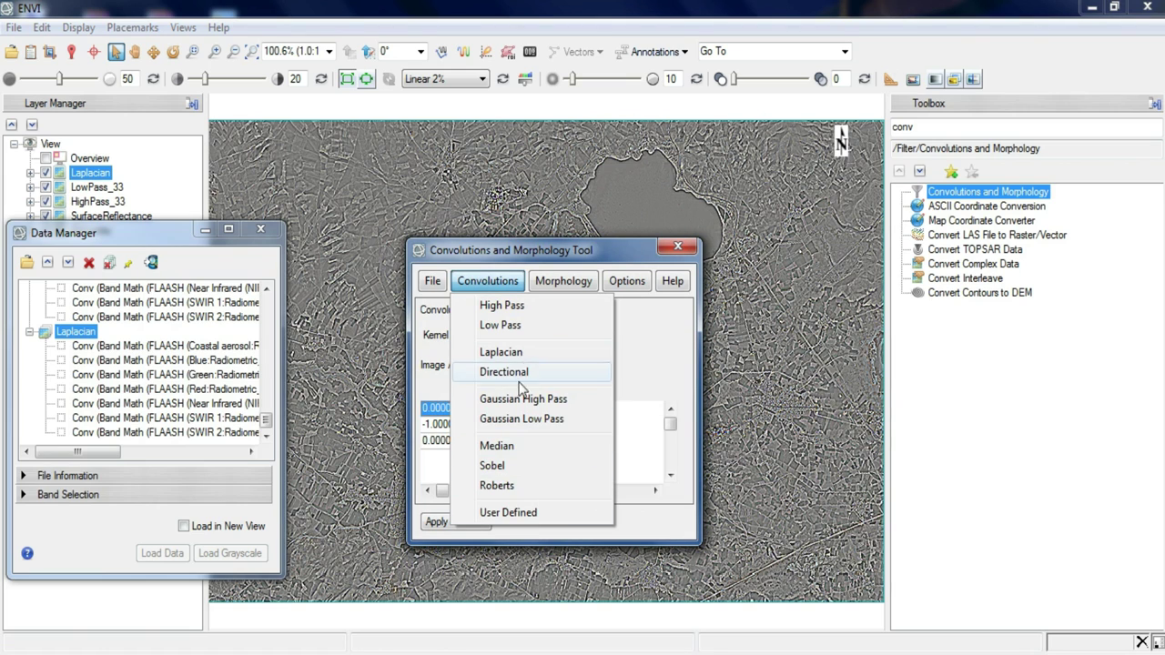
pyautogui.click(535, 465)
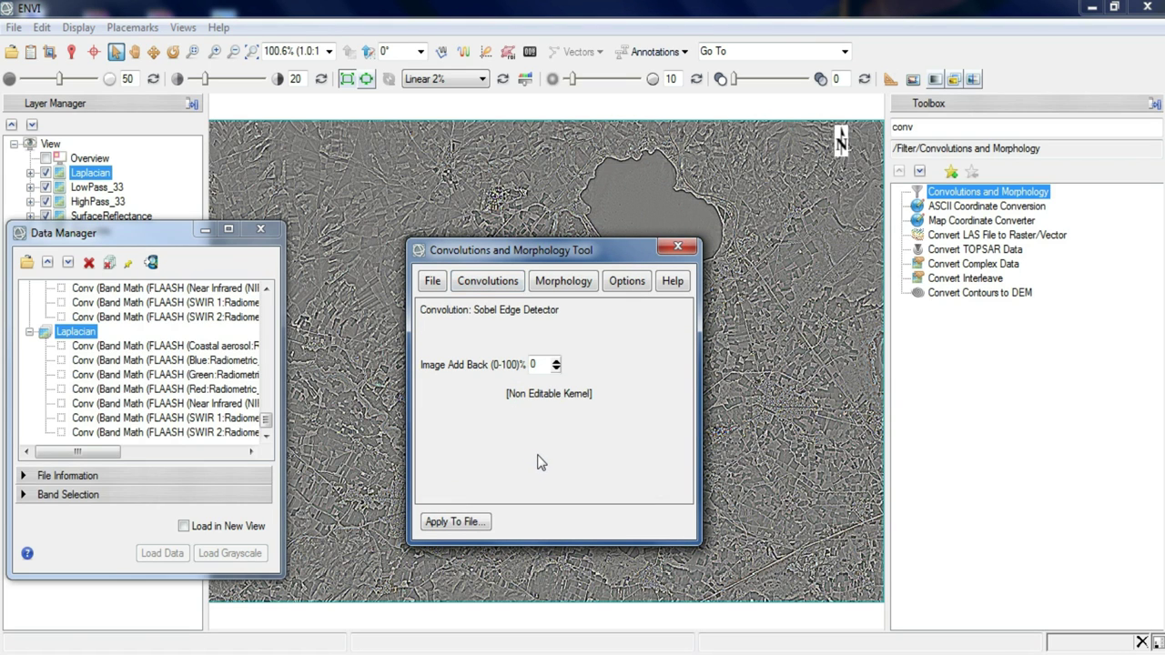
pyautogui.click(478, 528)
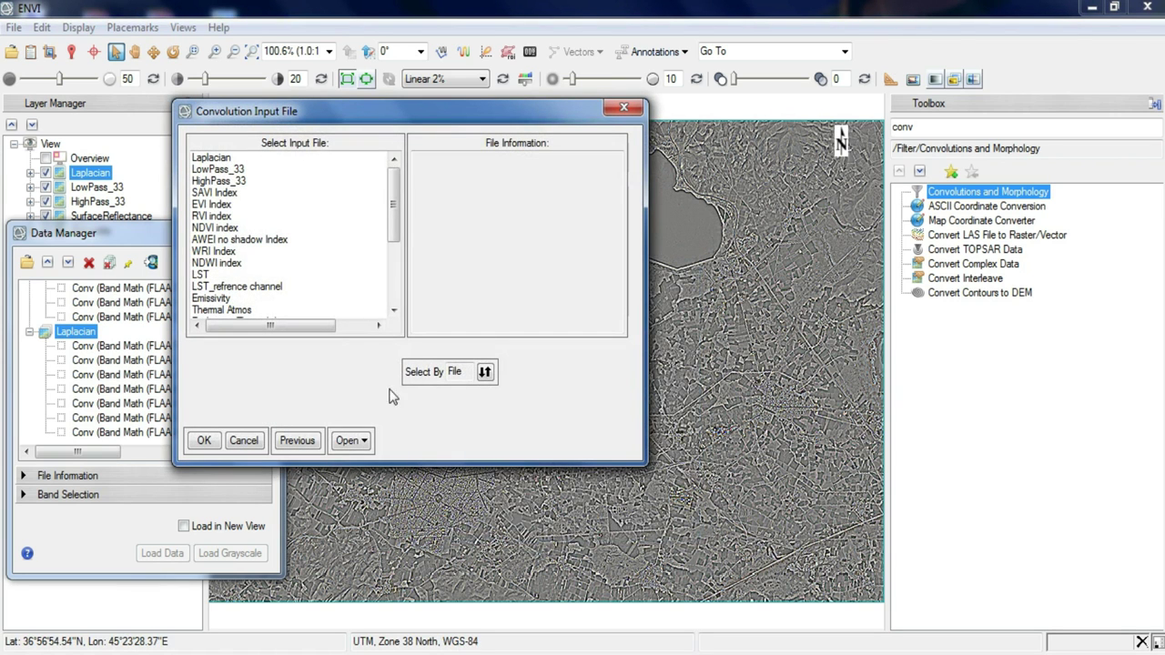
pyautogui.scroll(-3, 355, 259)
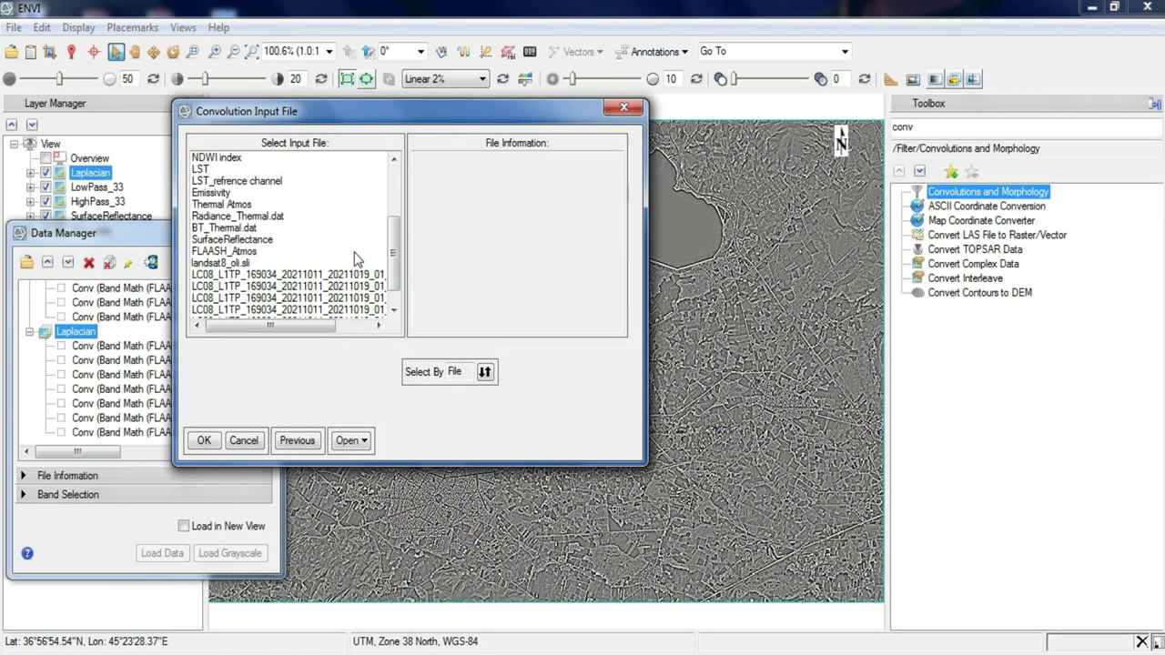
pyautogui.click(258, 240)
pyautogui.click(210, 442)
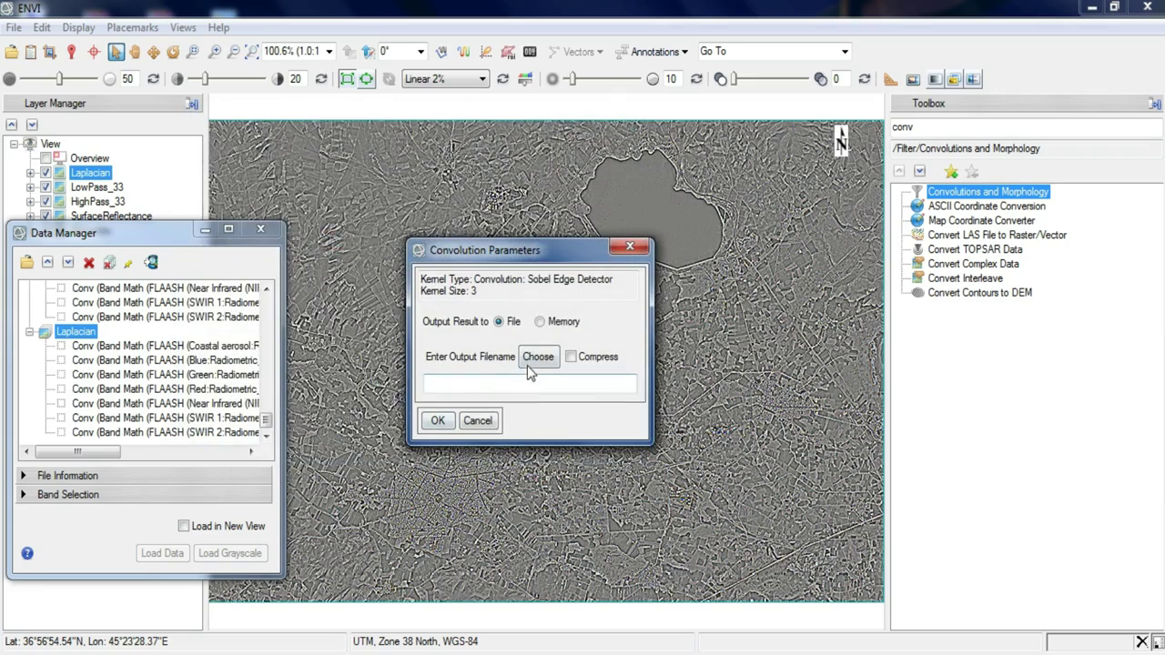
# Set the output file to Sobel in the Out folder and run the Sobel convolution.
pyautogui.click(537, 358)
pyautogui.write('Sobel')
pyautogui.press('Return')
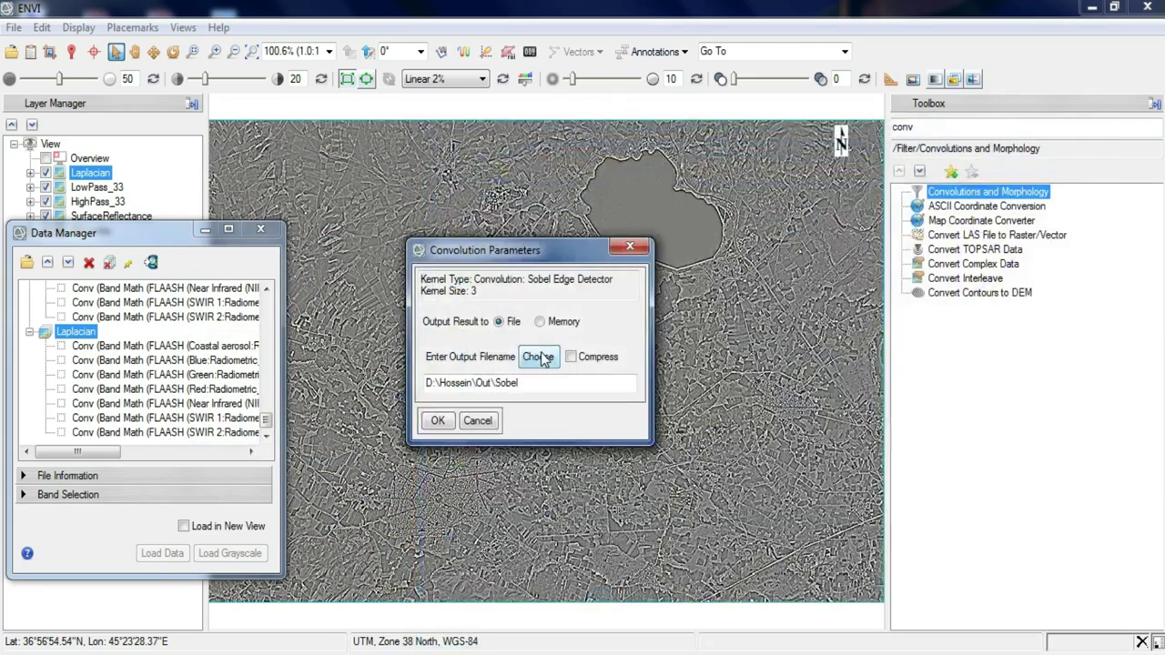
pyautogui.click(438, 421)
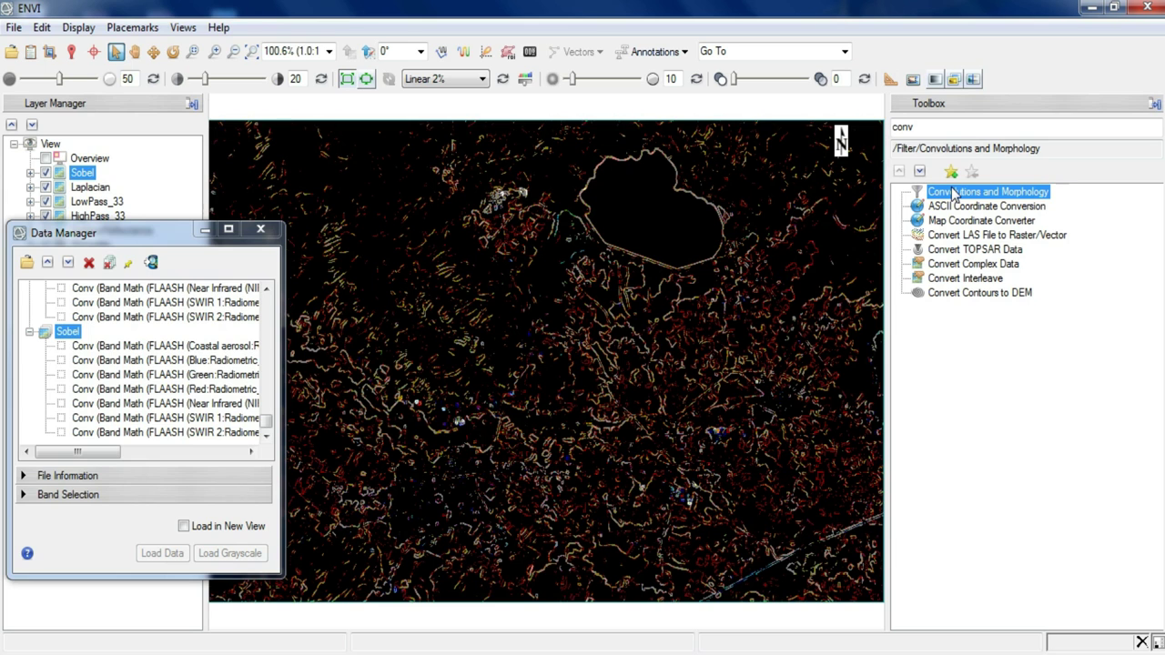
# Reopen the Convolutions and Morphology tool and apply the Roberts edge detector to the SurfaceReflectance file.
pyautogui.doubleClick(954, 193)
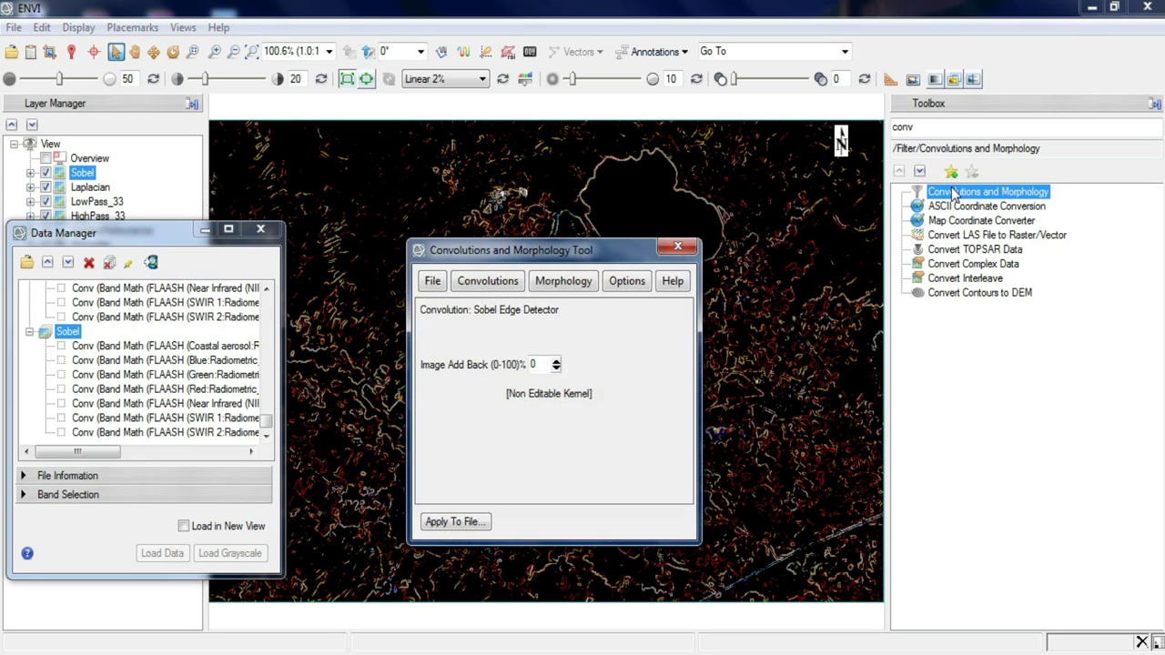
pyautogui.click(492, 293)
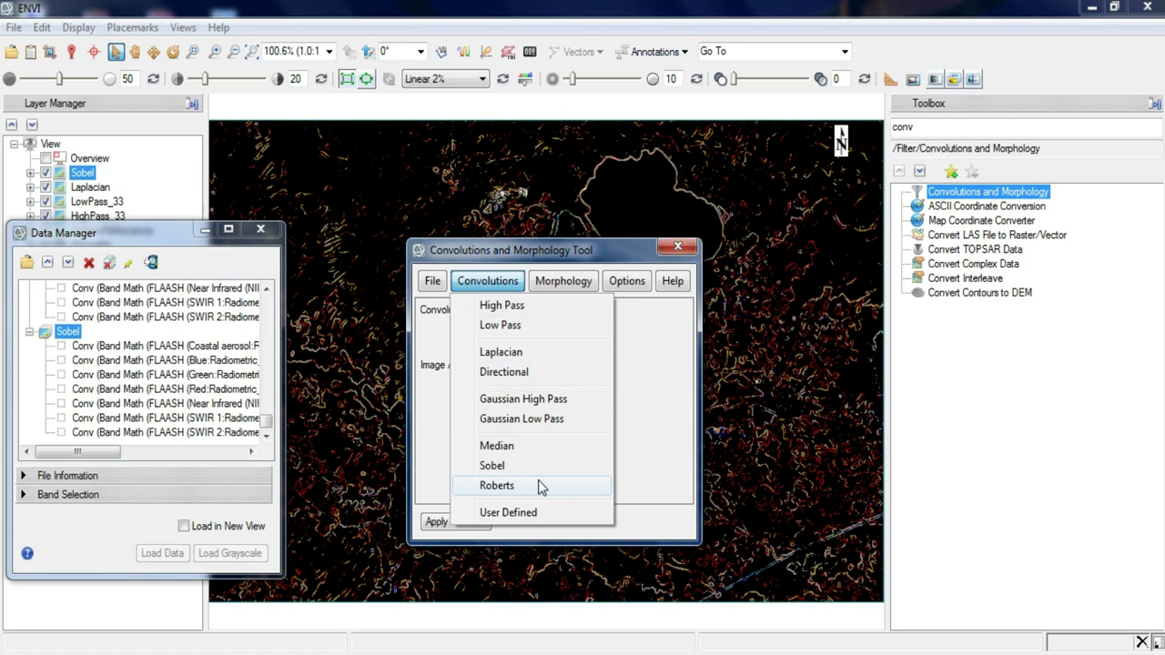
pyautogui.click(497, 485)
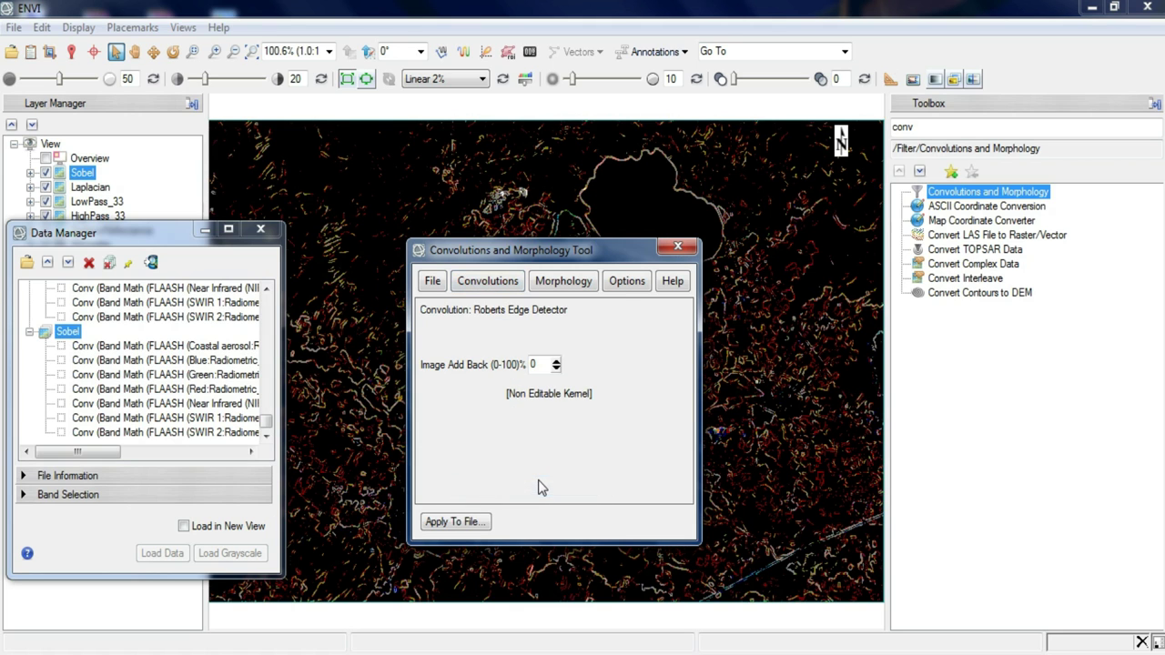
pyautogui.click(458, 522)
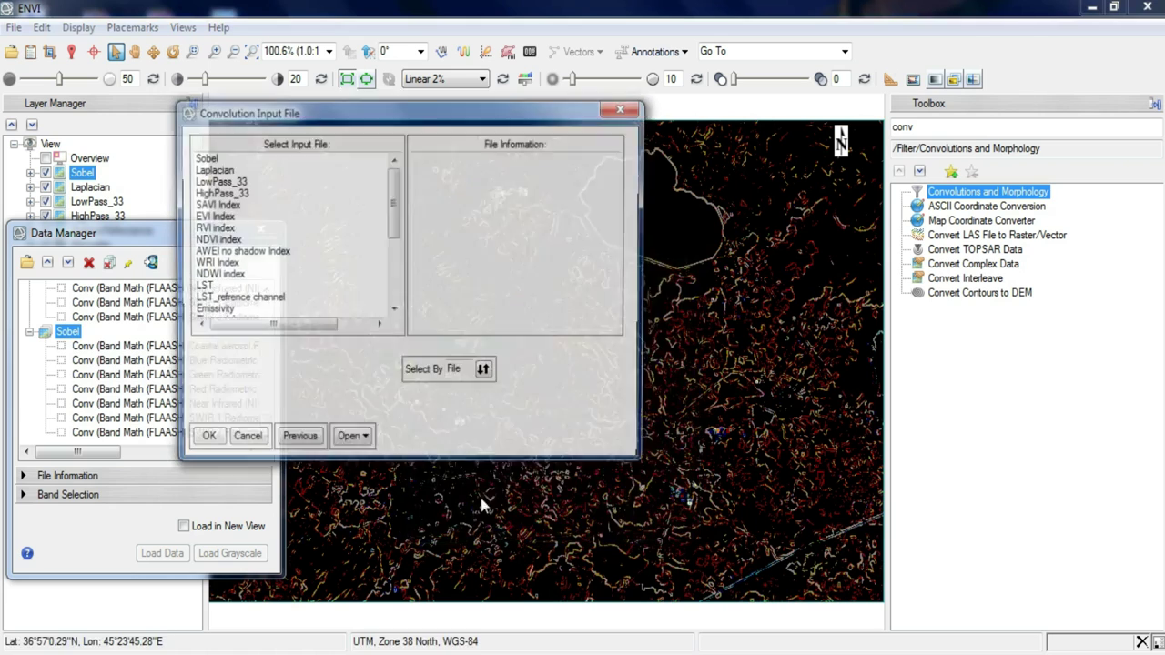
pyautogui.moveTo(391, 182); pyautogui.dragTo(391, 258)
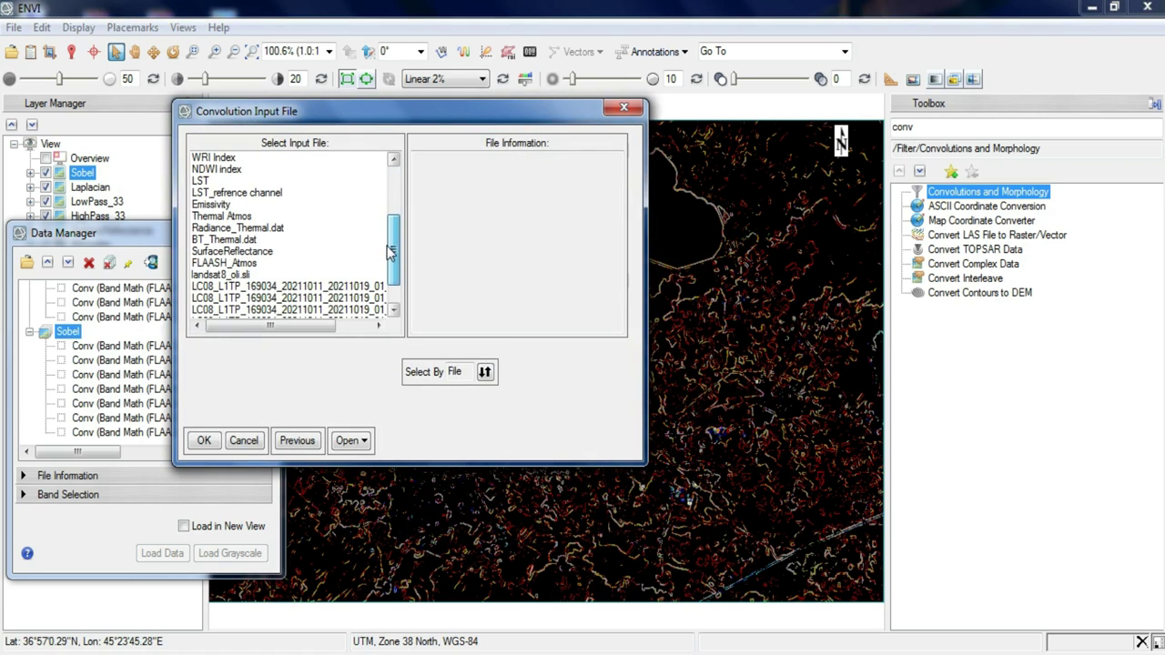
pyautogui.click(233, 251)
pyautogui.click(205, 440)
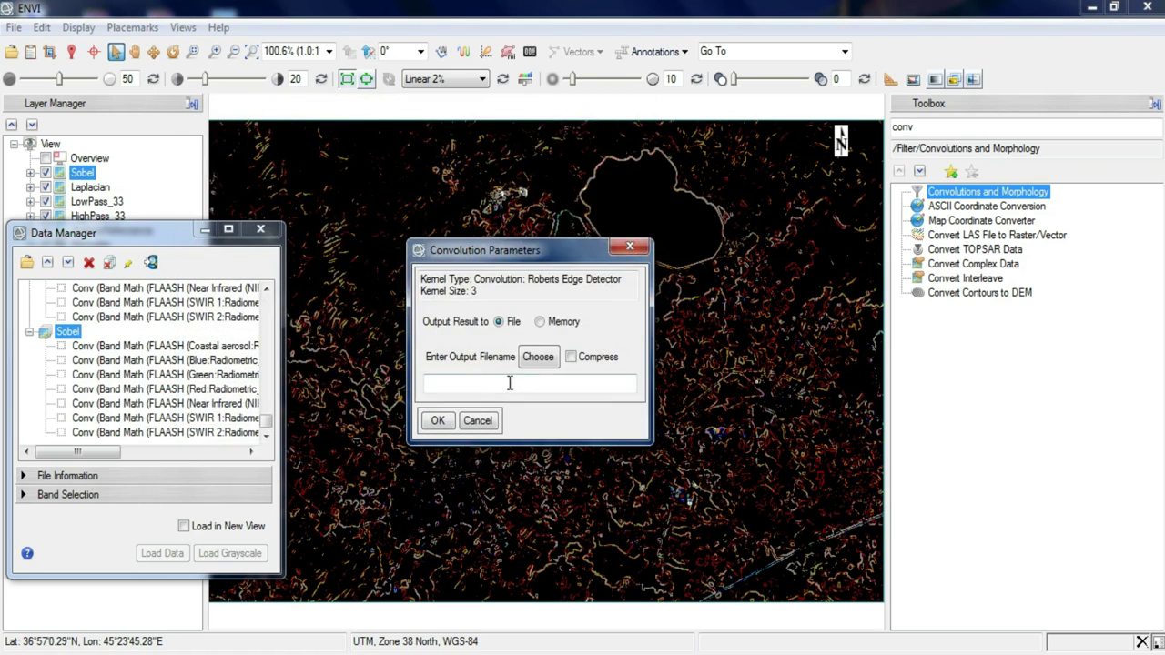
# Set the output file to Roberts in the Out folder and run the Roberts convolution.
pyautogui.click(535, 355)
pyautogui.write('Rob')
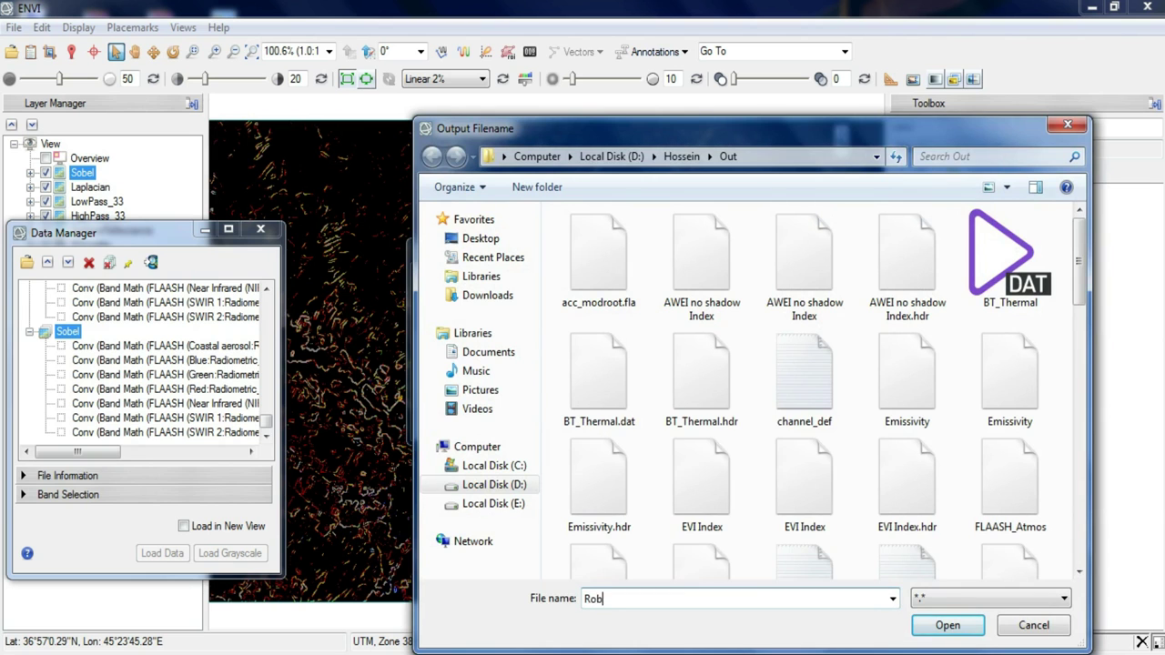
pyautogui.write('erts')
pyautogui.press('Return')
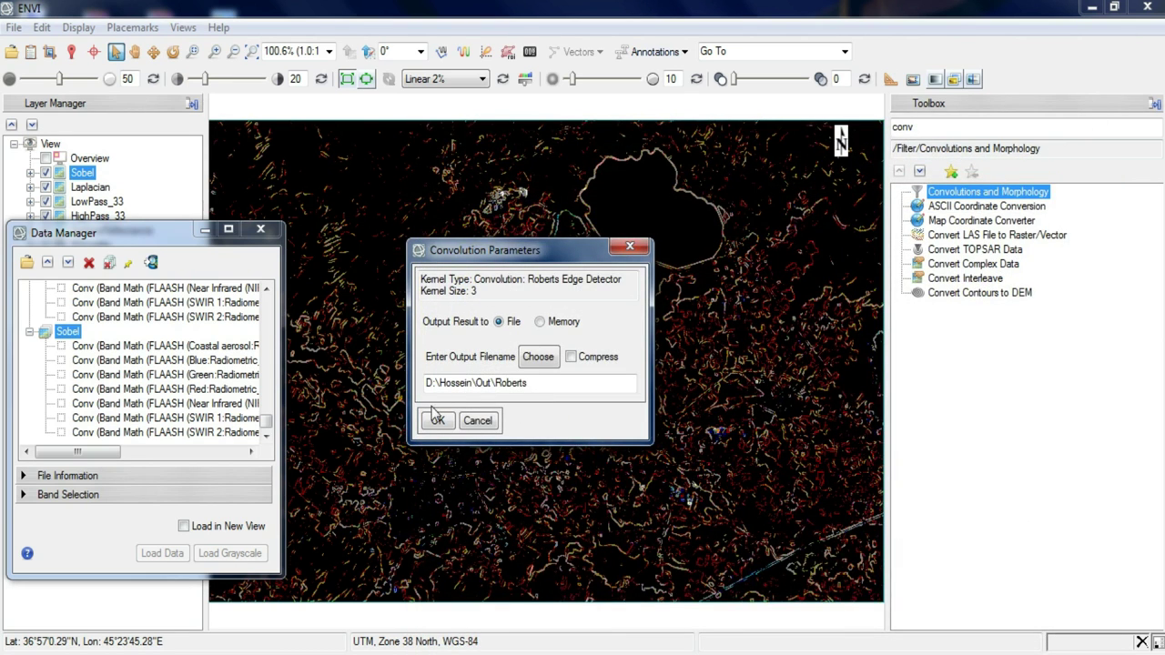
pyautogui.click(437, 421)
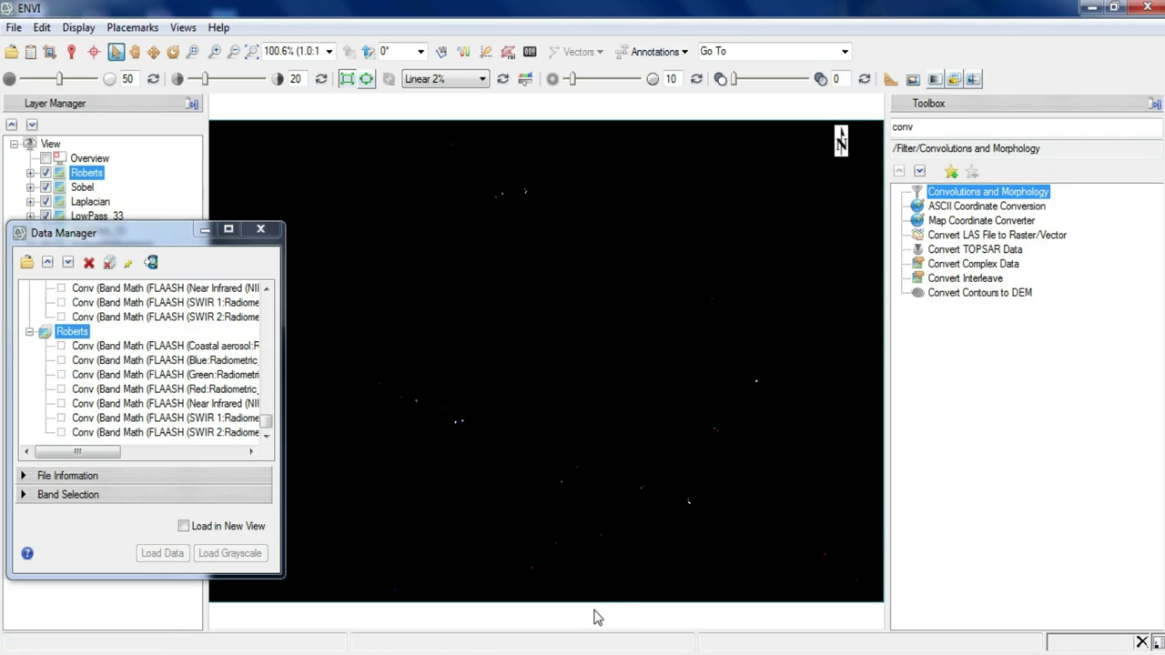
# Clear the toolbox search and hide the convolution result layers one after another, starting with Roberts, Sobel, Laplacian and LowPass_33.
pyautogui.click(930, 130)
pyautogui.press('BackSpace')
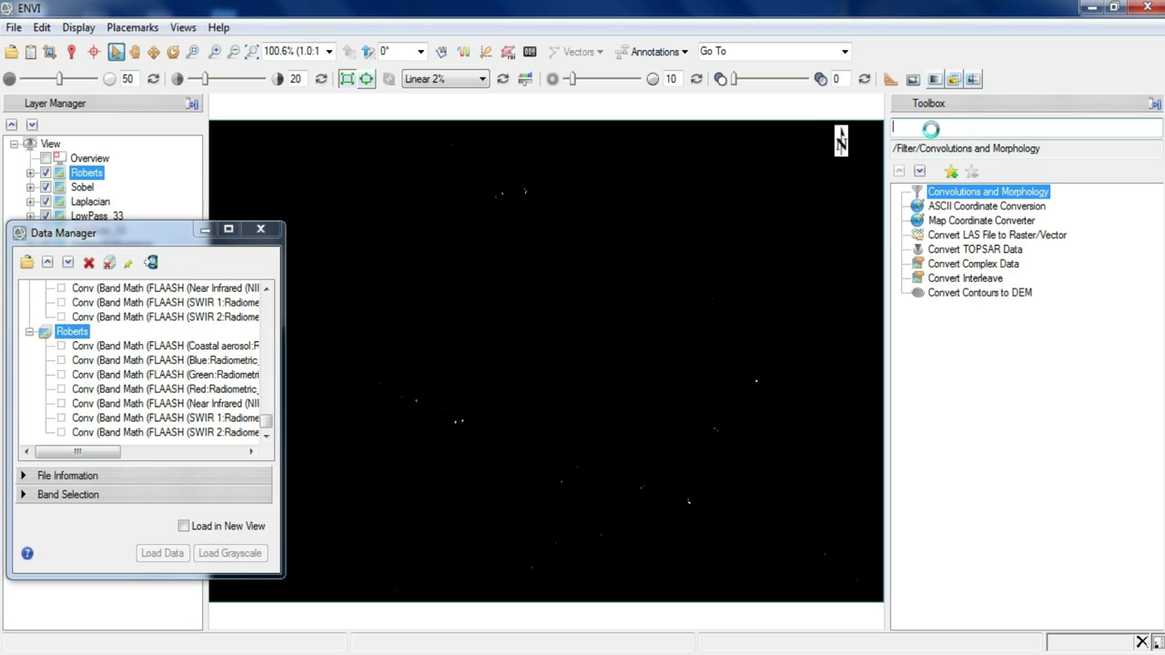
pyautogui.click(46, 172)
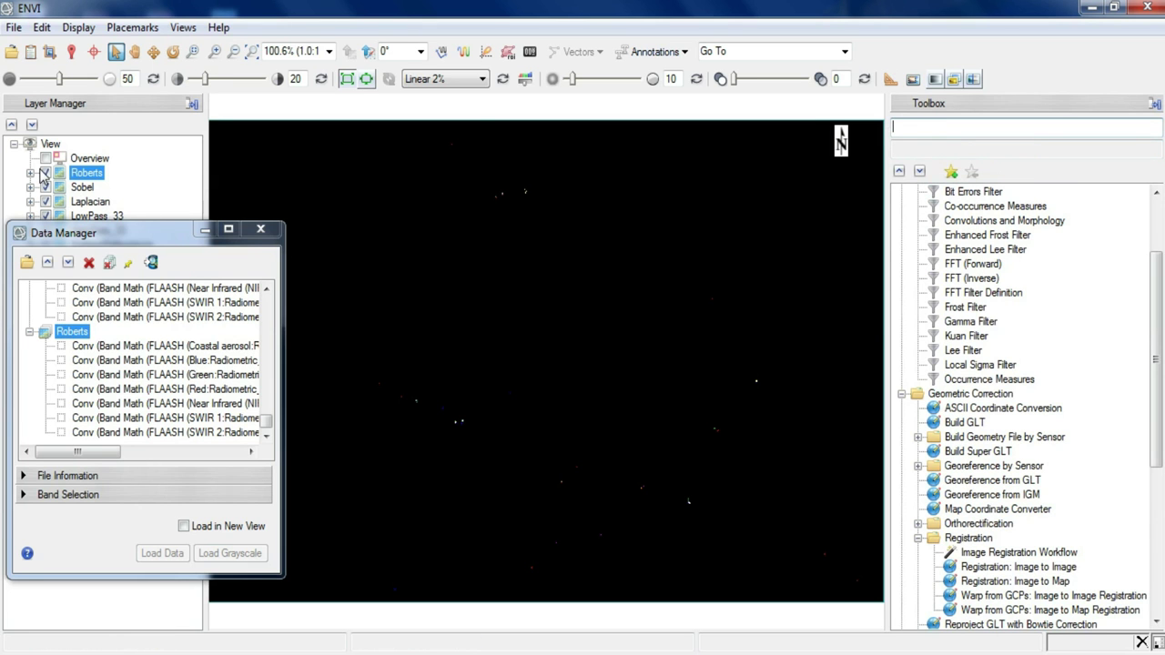
pyautogui.click(45, 187)
pyautogui.moveTo(69, 233); pyautogui.dragTo(57, 275)
pyautogui.click(46, 202)
pyautogui.click(45, 215)
pyautogui.click(46, 230)
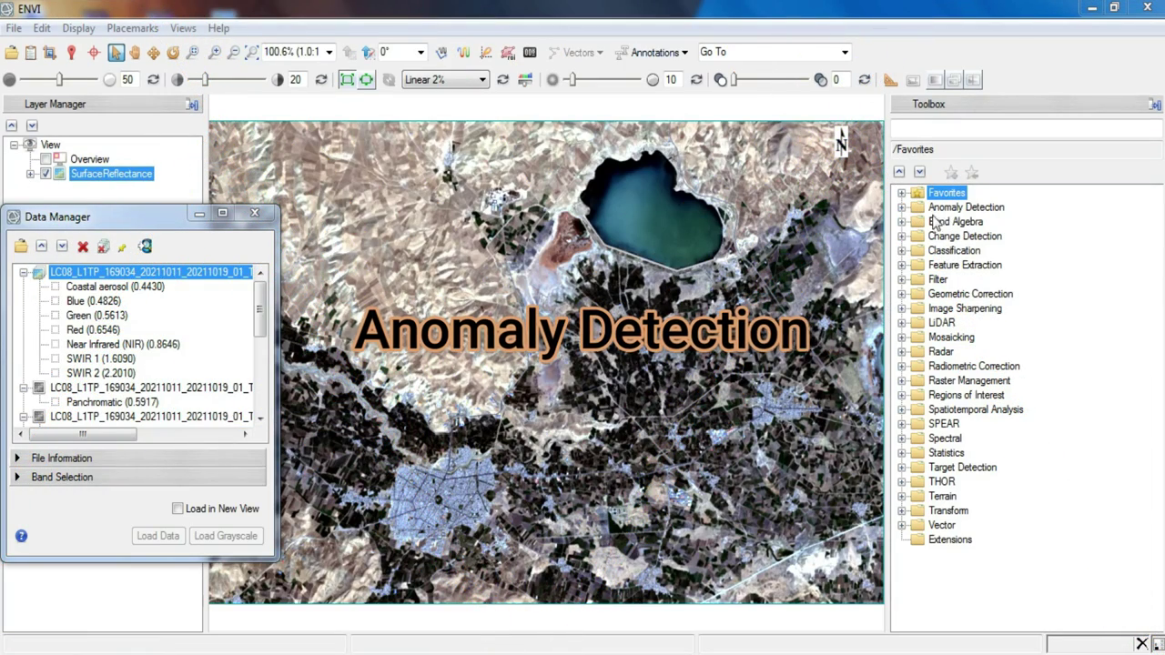
# Start the Anomaly Detection Workflow with SurfaceReflectance as the input raster and proceed to the processing parameters.
pyautogui.click(976, 208)
pyautogui.click(902, 209)
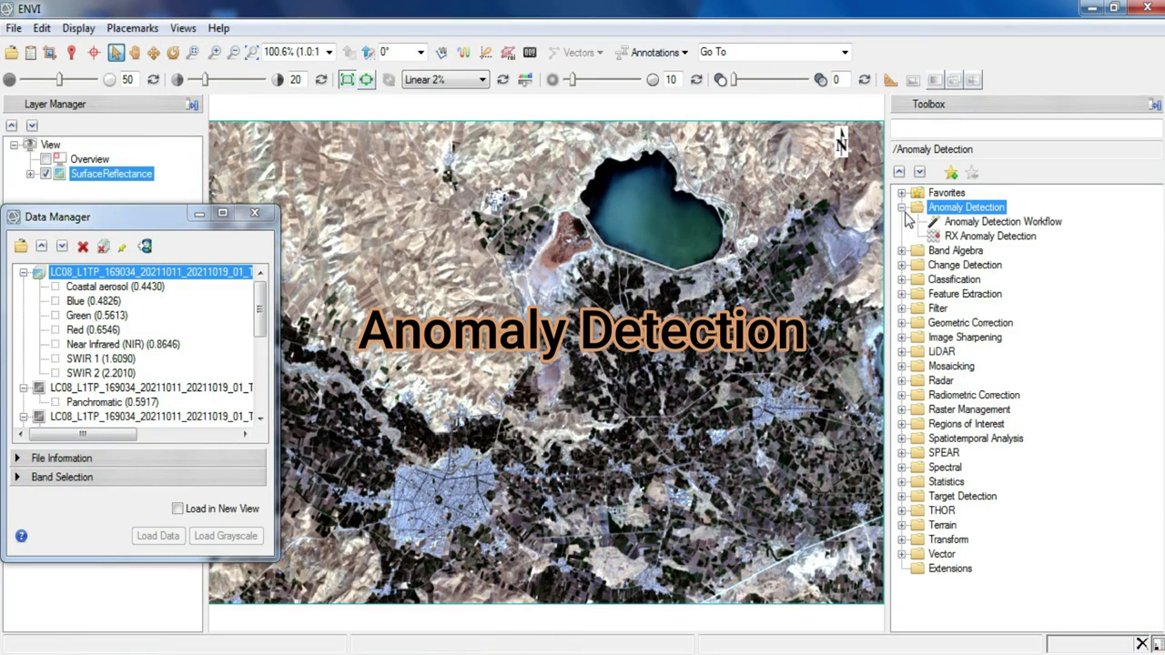
pyautogui.click(987, 223)
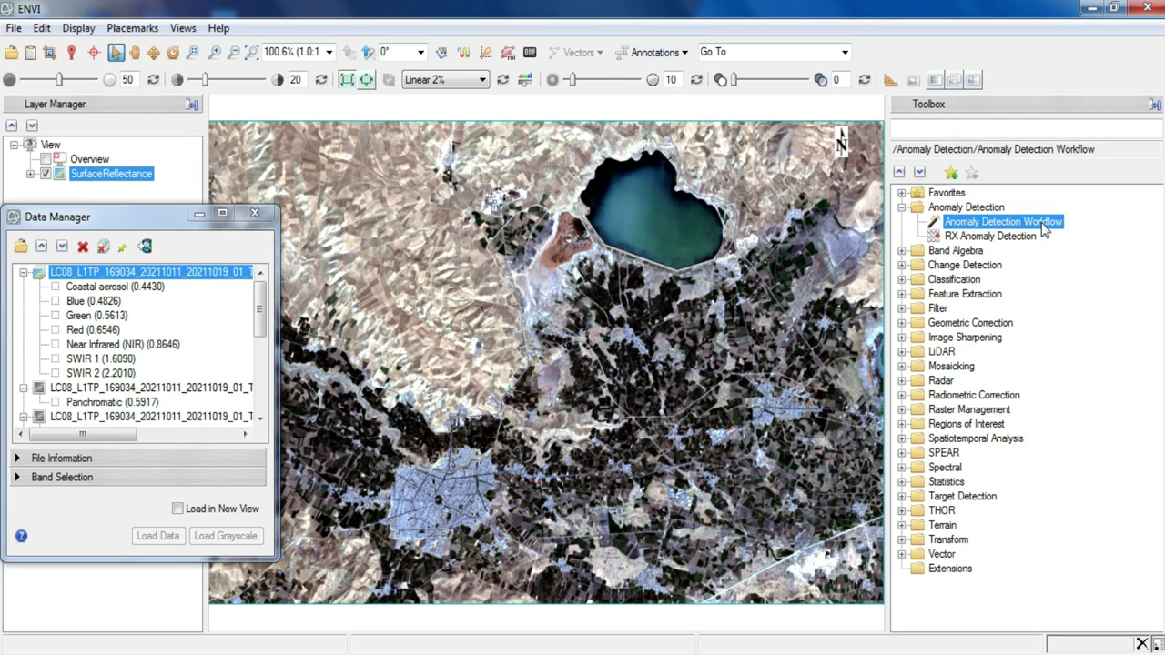
pyautogui.doubleClick(1041, 223)
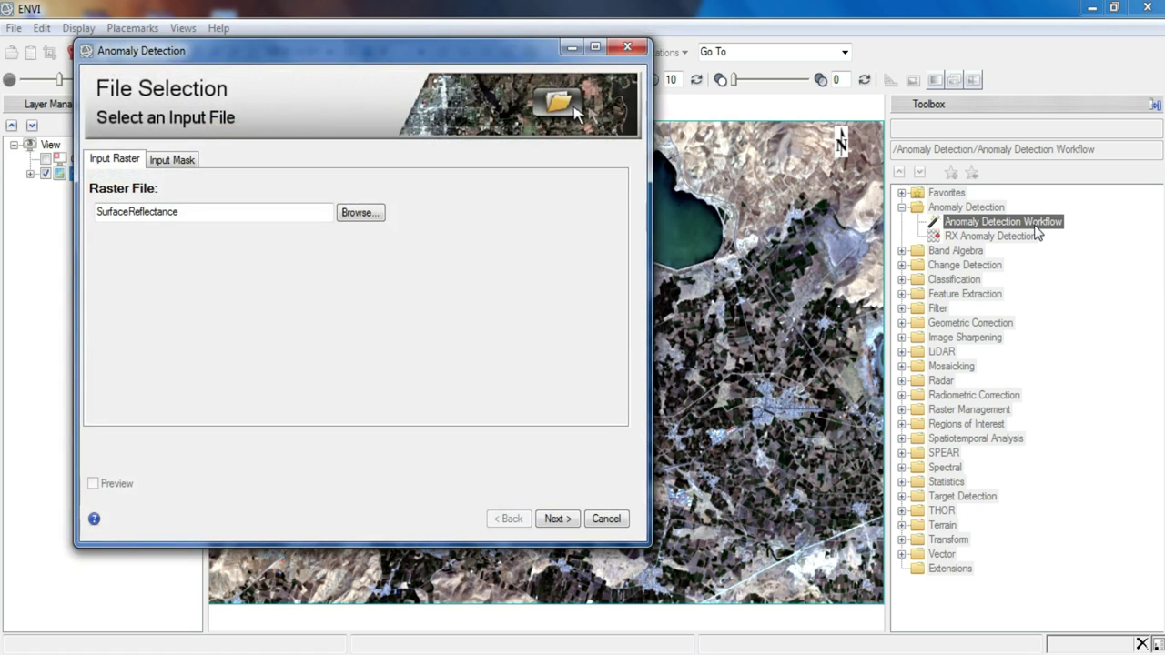
pyautogui.click(180, 216)
pyautogui.click(555, 519)
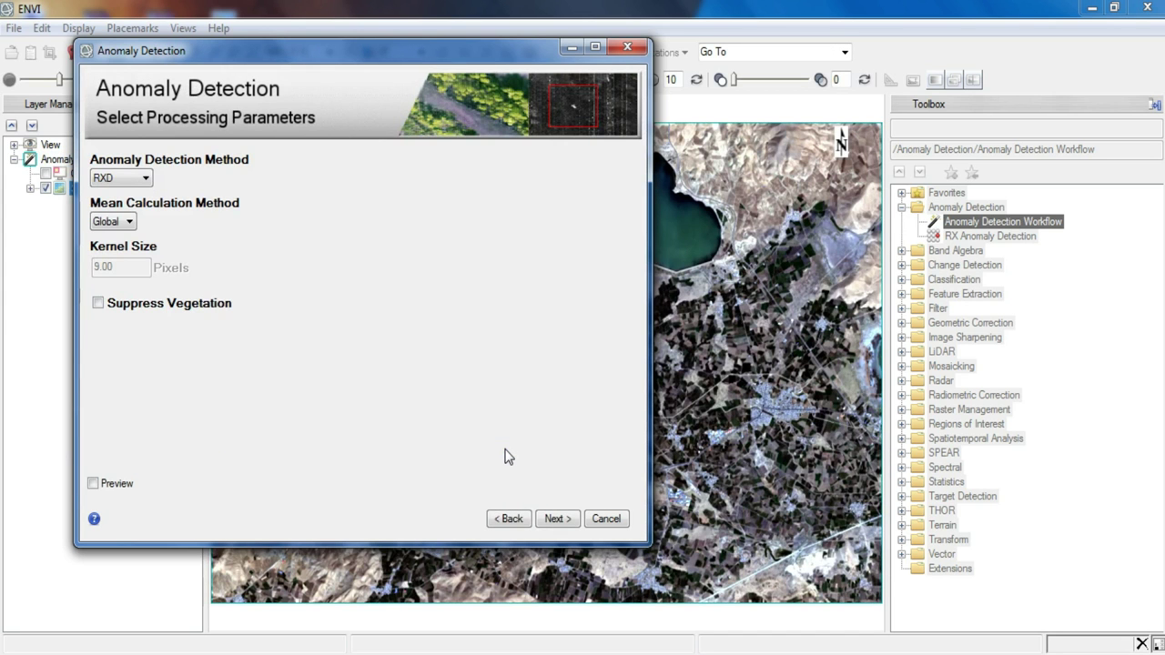
# Run anomaly detection with the RXD method and Global mean calculation, and raise the anomaly percentage threshold slightly.
pyautogui.click(120, 180)
pyautogui.click(122, 190)
pyautogui.click(127, 221)
pyautogui.click(114, 240)
pyautogui.click(562, 521)
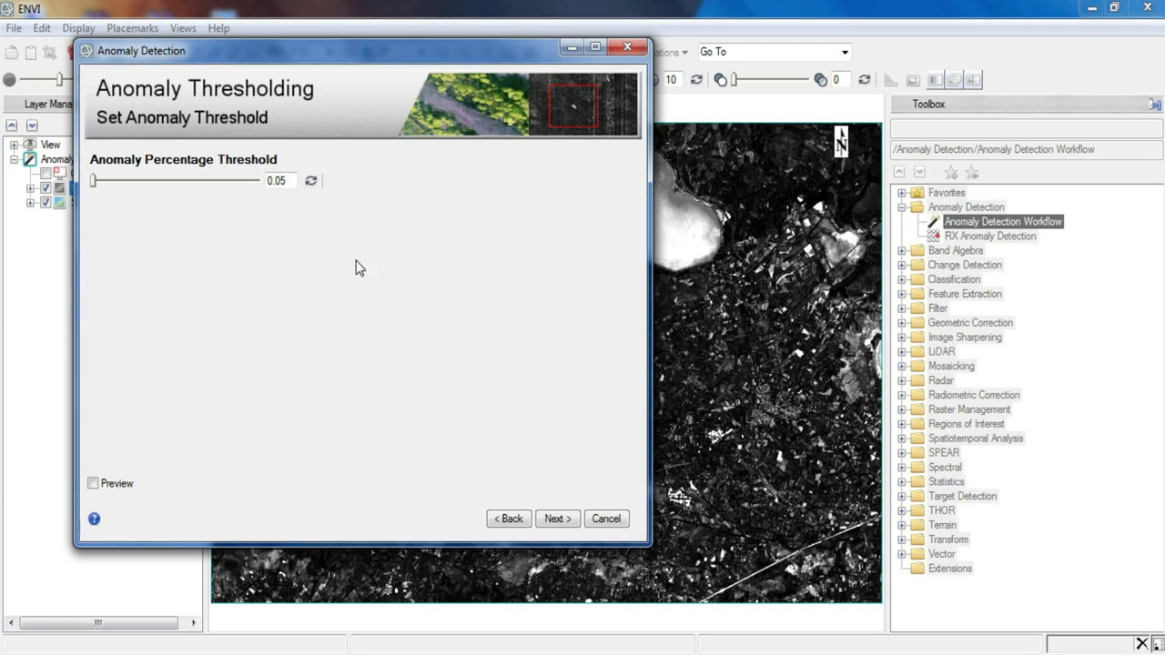
pyautogui.moveTo(97, 180); pyautogui.dragTo(113, 186)
pyautogui.click(554, 519)
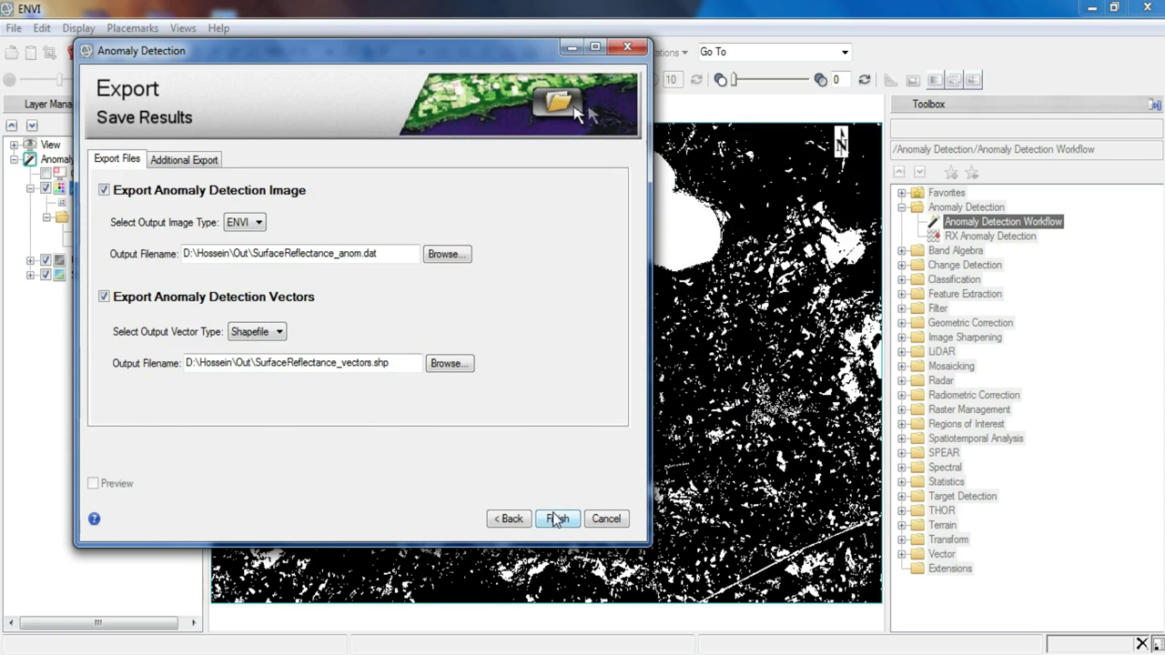
# Export the anomaly image as SurfaceReflectance_anom.dat in ENVI format and the vectors as the shapefile SurfaceReflectance_vectors.shp, replacing the existing files.
pyautogui.moveTo(500, 56)
pyautogui.mouseDown()
pyautogui.moveTo(234, 296)
pyautogui.moveTo(235, 318)
pyautogui.moveTo(270, 206)
pyautogui.moveTo(423, 102)
pyautogui.moveTo(507, 71)
pyautogui.mouseUp()
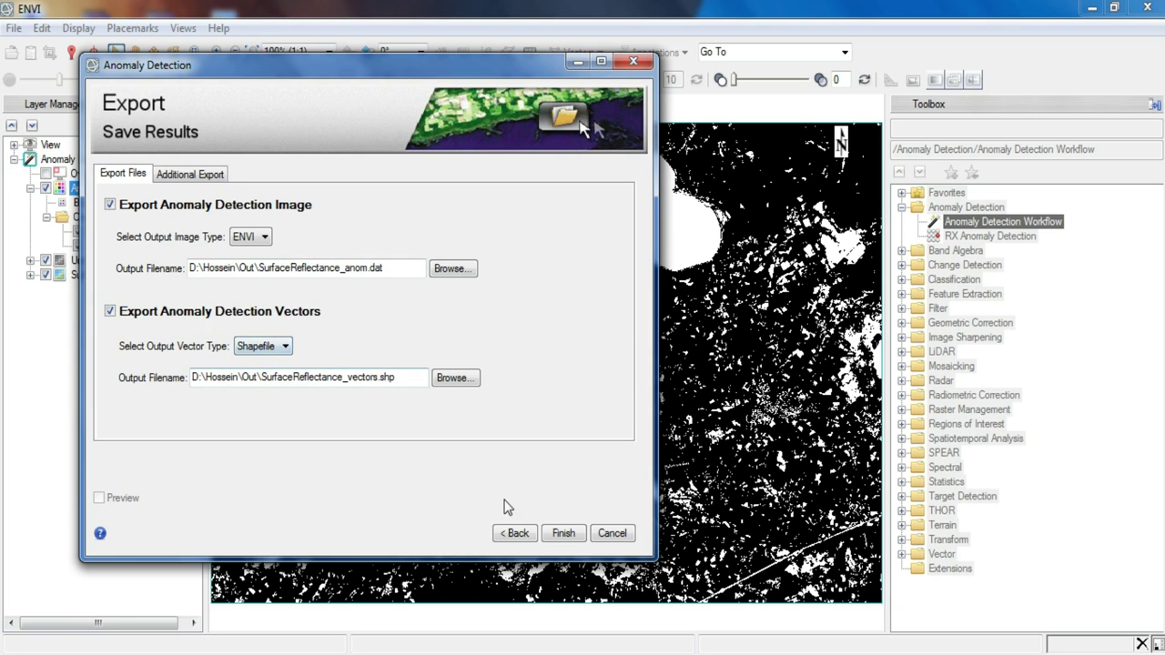
pyautogui.click(193, 176)
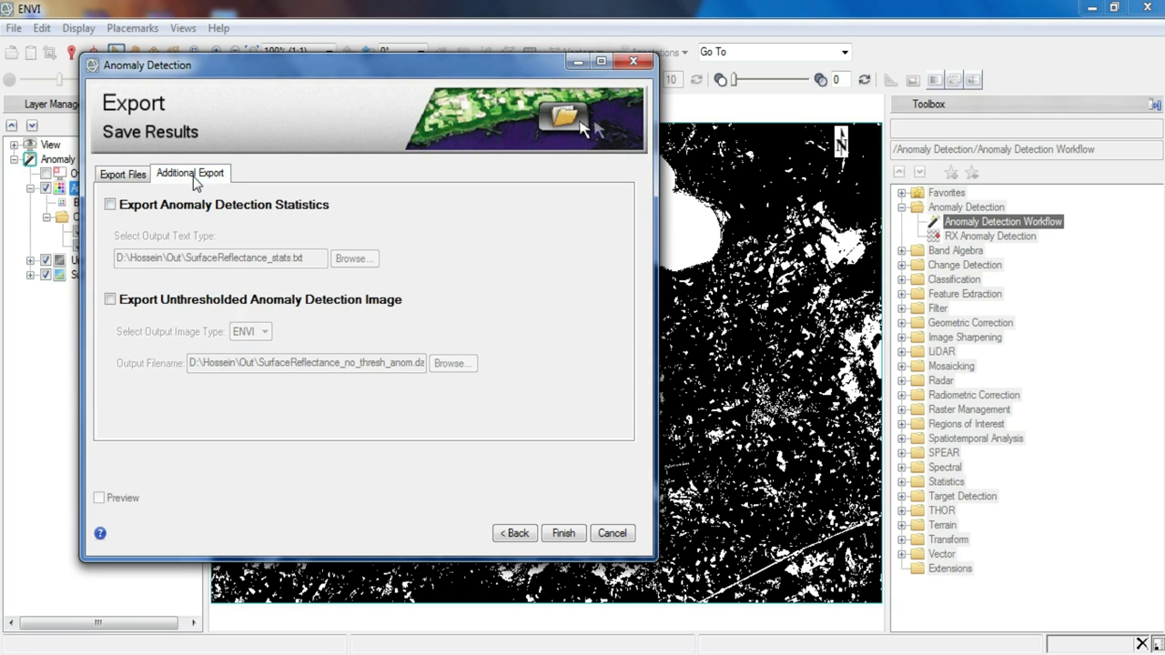
pyautogui.click(128, 177)
pyautogui.click(551, 536)
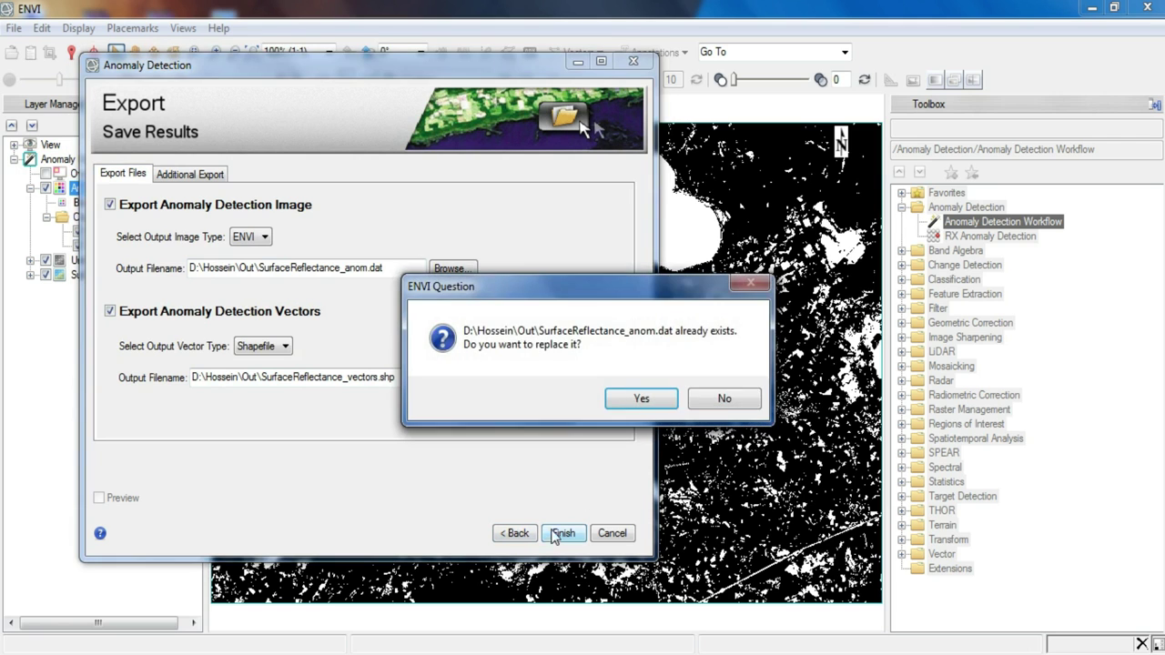
pyautogui.click(641, 400)
pyautogui.click(641, 400)
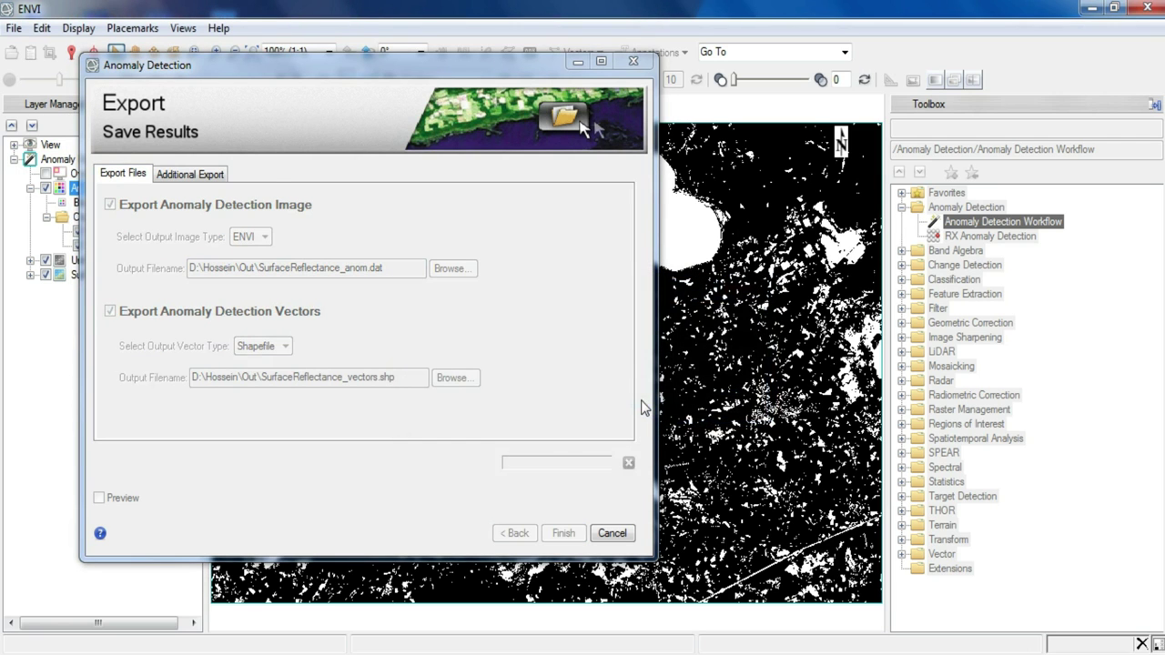
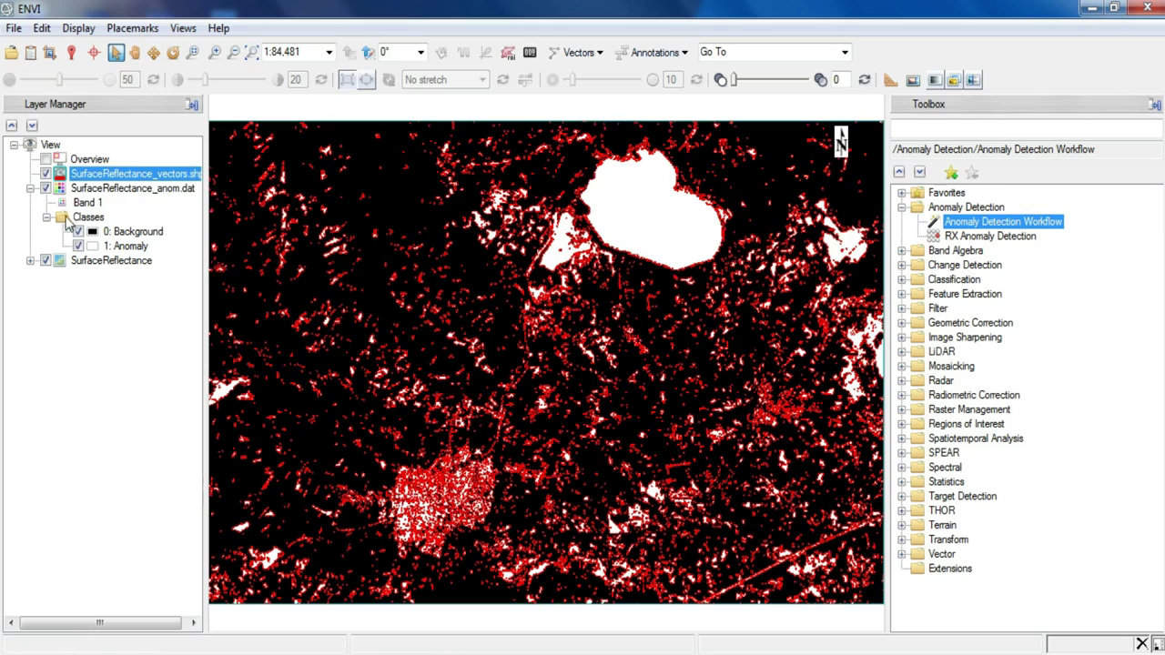
# Hide the anomaly vector layer and toggle the SurfaceReflectance_anom.dat layer to compare the detected anomalies with the scene beneath.
pyautogui.click(46, 173)
pyautogui.click(46, 188)
pyautogui.click(46, 188)
pyautogui.click(46, 189)
pyautogui.click(46, 188)
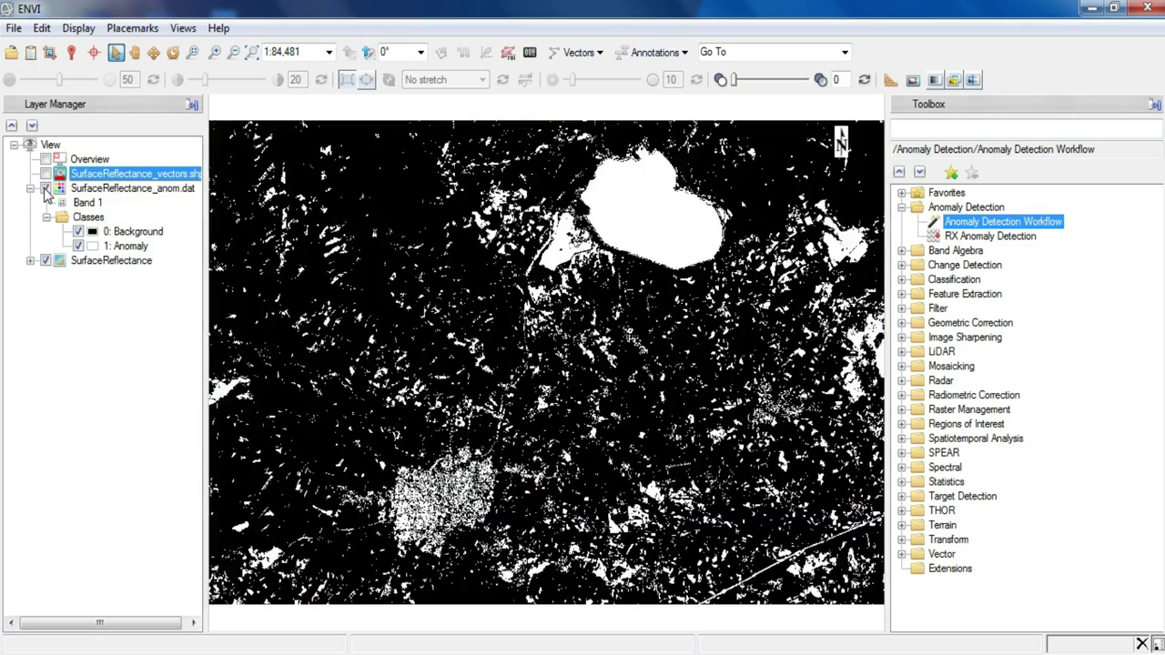
pyautogui.click(45, 188)
pyautogui.click(46, 189)
pyautogui.click(45, 188)
pyautogui.click(45, 189)
pyautogui.click(45, 189)
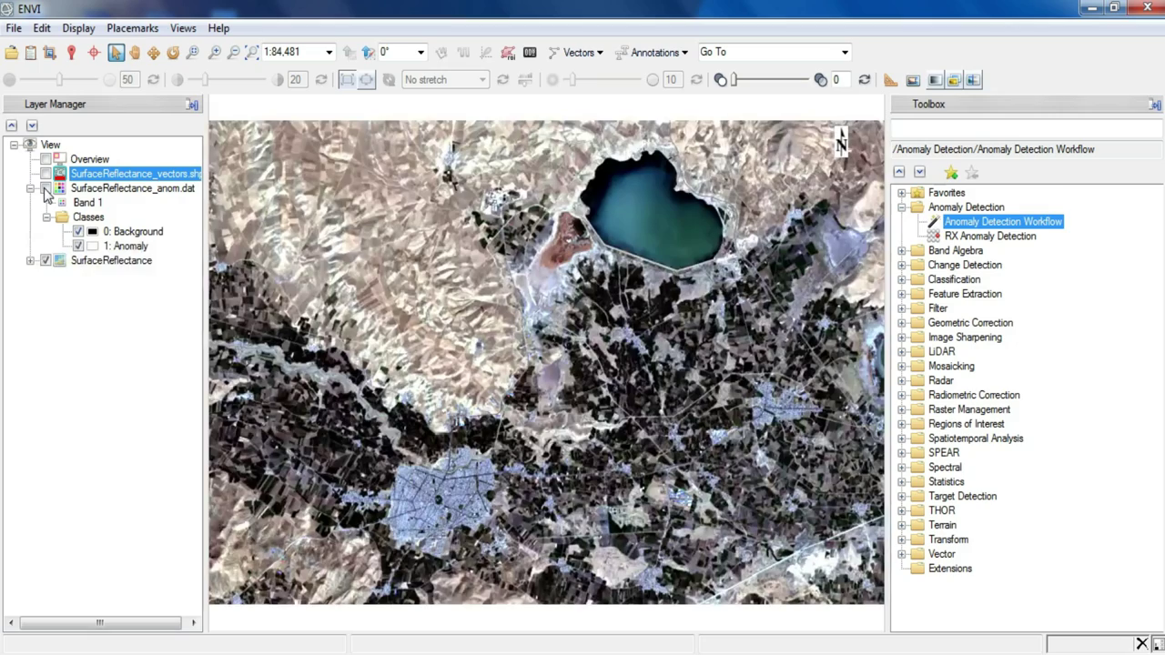
# Toggle the SurfaceReflectance_vectors.shp outlines over the SurfaceReflectance image to compare them with the scene, and open the Data Manager.
pyautogui.click(46, 174)
pyautogui.click(45, 174)
pyautogui.click(45, 174)
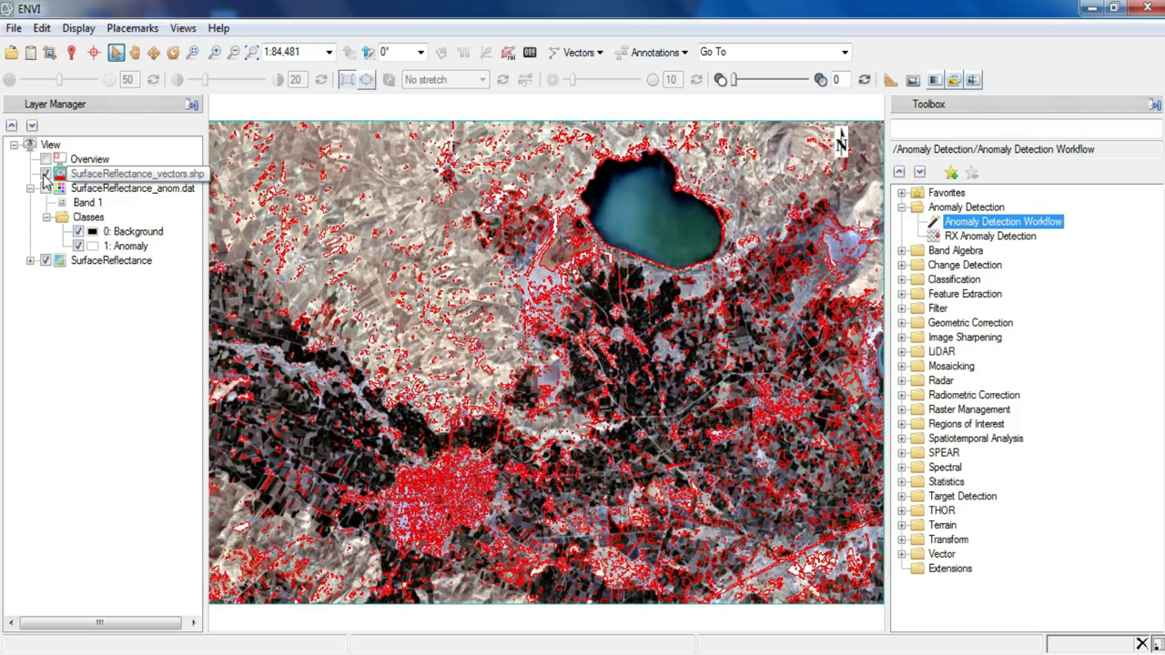
pyautogui.click(45, 174)
pyautogui.click(46, 174)
pyautogui.click(46, 174)
pyautogui.click(30, 52)
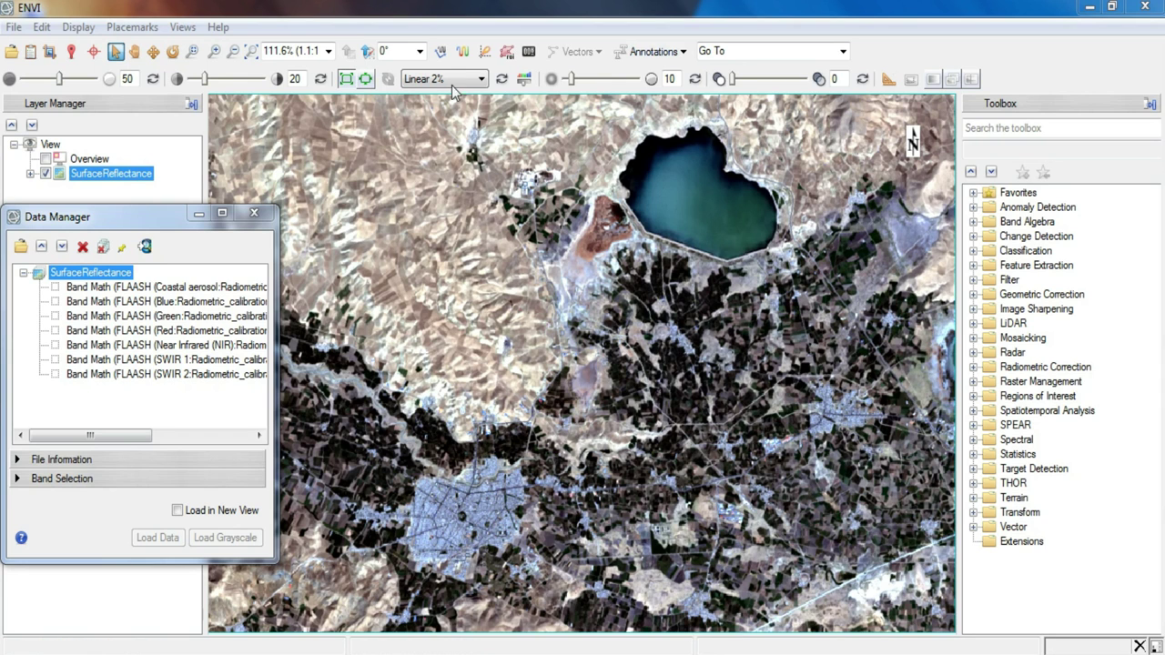
# Open the Region of Interest tool on the SurfaceReflectance image and create a new ROI named Urban.
pyautogui.click(506, 53)
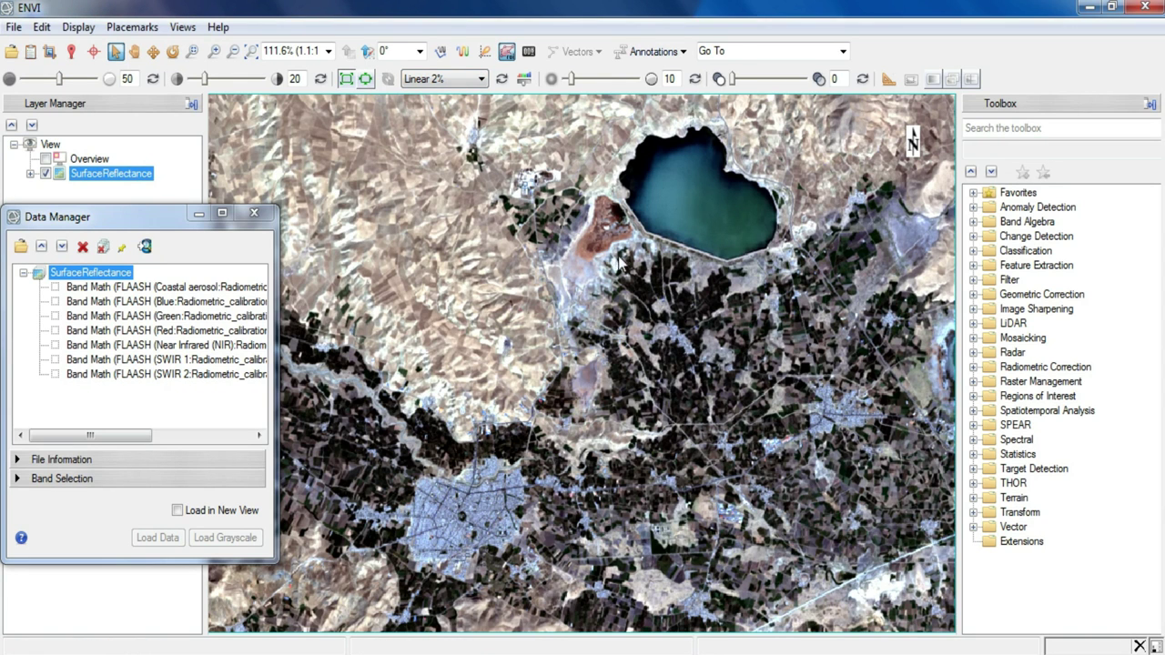
pyautogui.moveTo(857, 29); pyautogui.dragTo(942, 42)
pyautogui.click(852, 83)
pyautogui.moveTo(922, 109); pyautogui.dragTo(894, 112)
pyautogui.write('Urban')
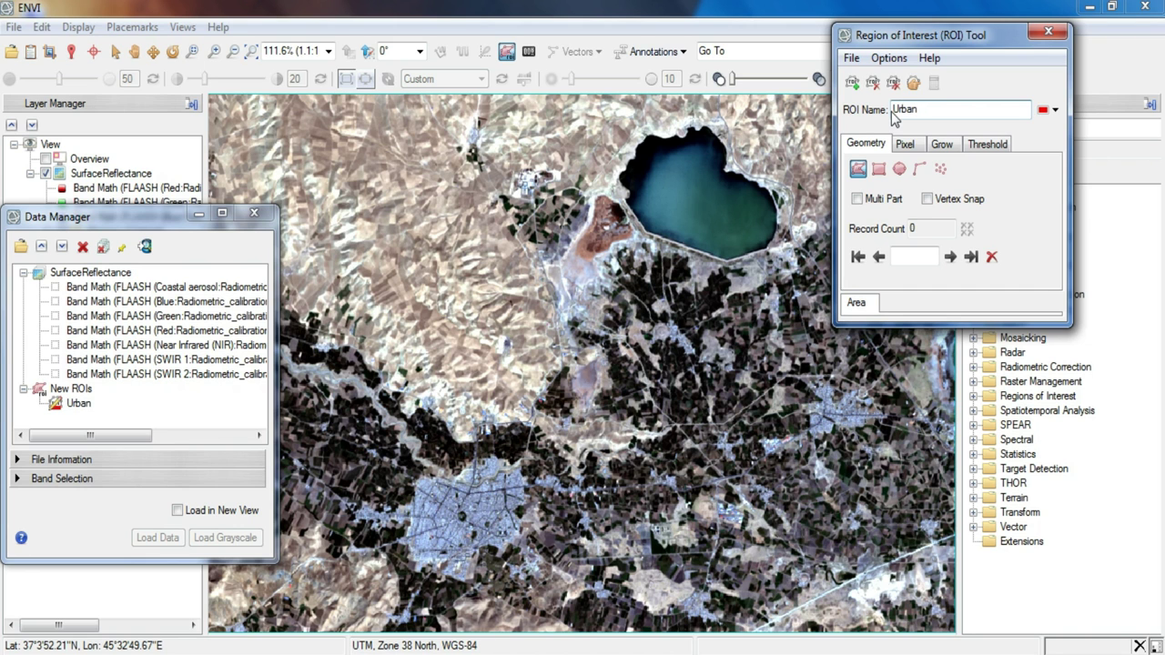
# Draw four elliptical Urban training areas over built-up blocks in the large city southwest of the lake.
pyautogui.click(900, 171)
pyautogui.scroll(4, 439, 580)
pyautogui.scroll(4, 440, 579)
pyautogui.moveTo(479, 373); pyautogui.dragTo(522, 405)
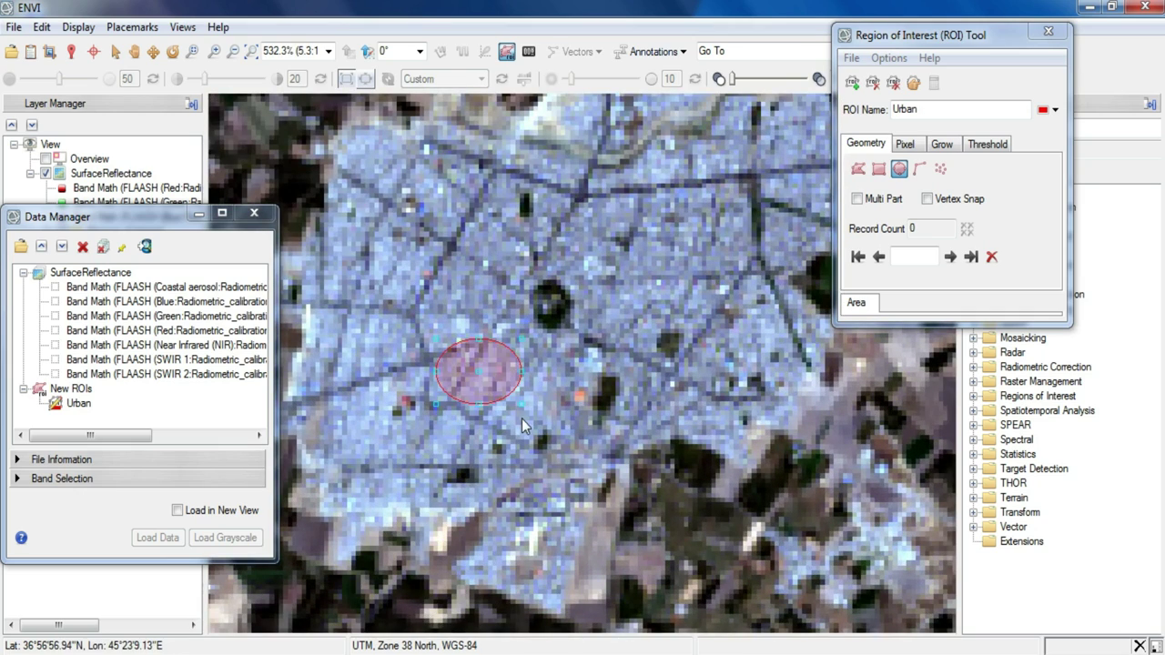
pyautogui.doubleClick(524, 425)
pyautogui.moveTo(439, 193); pyautogui.dragTo(457, 215)
pyautogui.doubleClick(470, 253)
pyautogui.moveTo(661, 262); pyautogui.dragTo(697, 305)
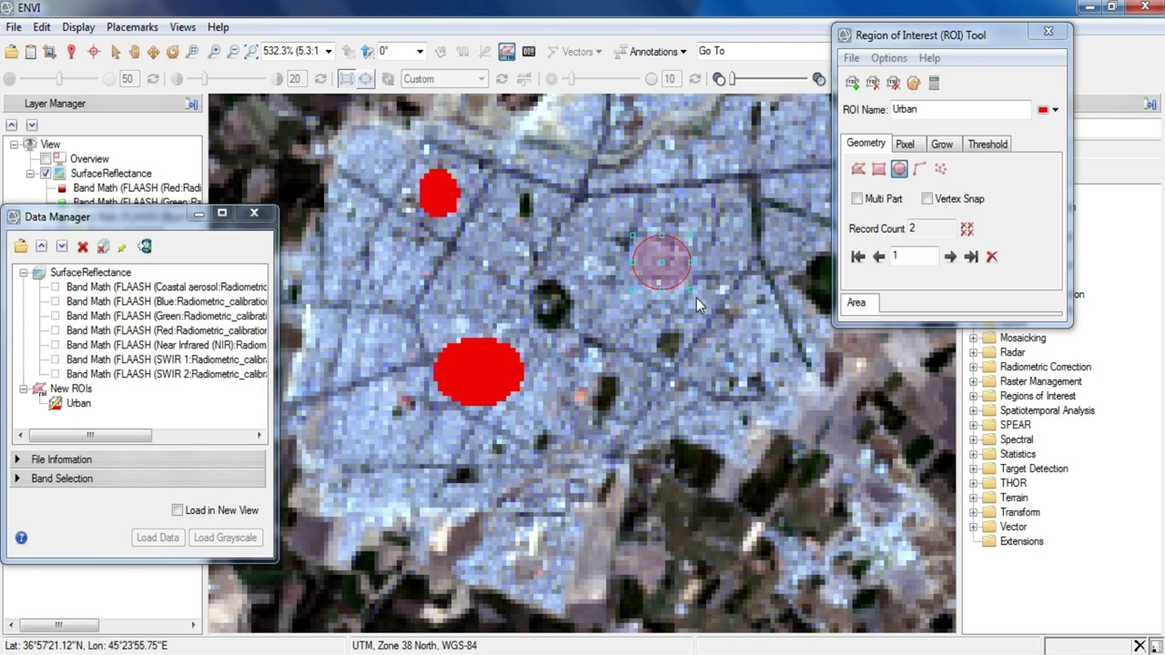
pyautogui.doubleClick(697, 305)
pyautogui.moveTo(353, 335); pyautogui.dragTo(391, 421)
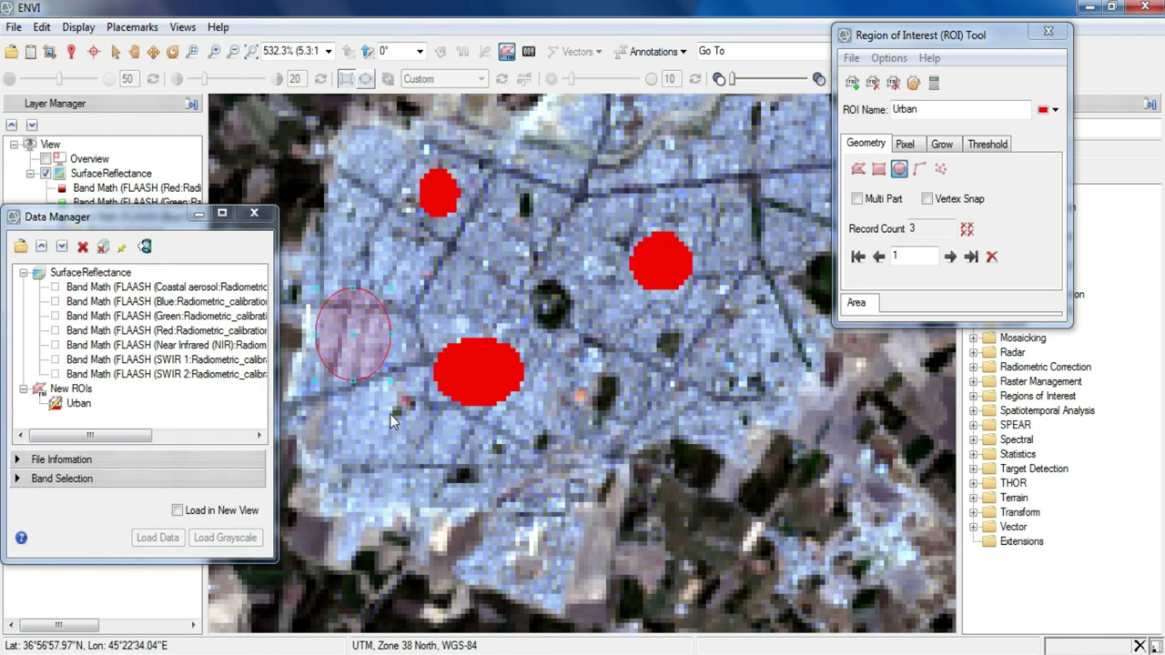
pyautogui.doubleClick(391, 421)
# Add a second region of interest and name it Vegetation.
pyautogui.scroll(2, 391, 420)
pyautogui.scroll(-4, 396, 437)
pyautogui.scroll(-5, 398, 452)
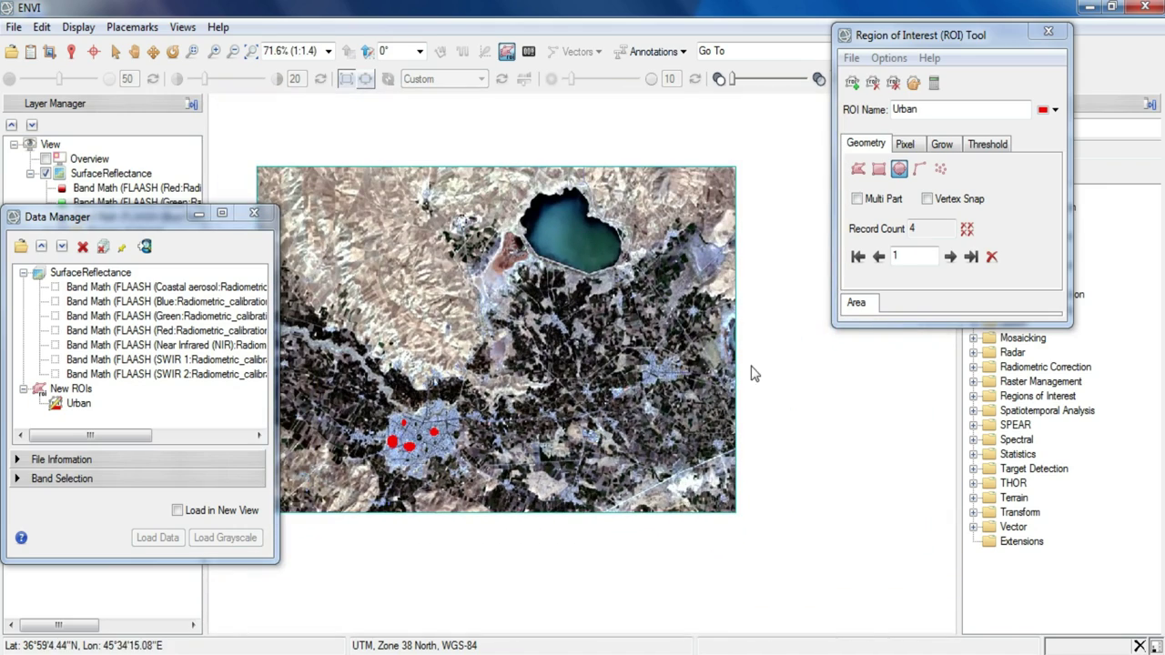
pyautogui.click(852, 82)
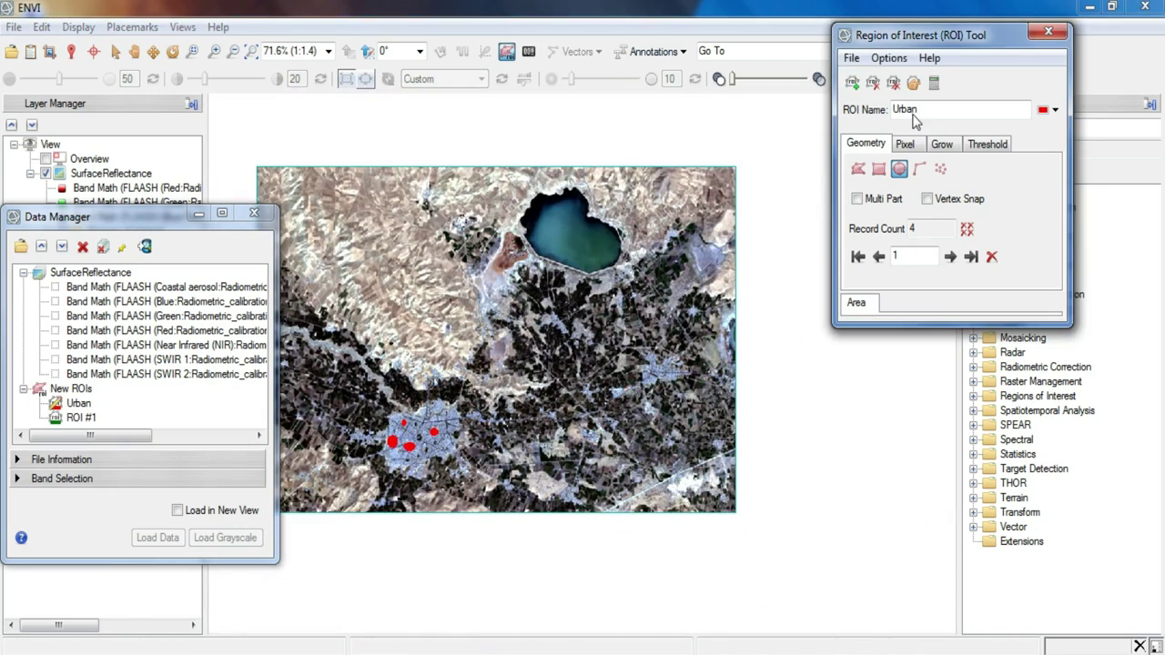
pyautogui.moveTo(923, 109); pyautogui.dragTo(899, 110)
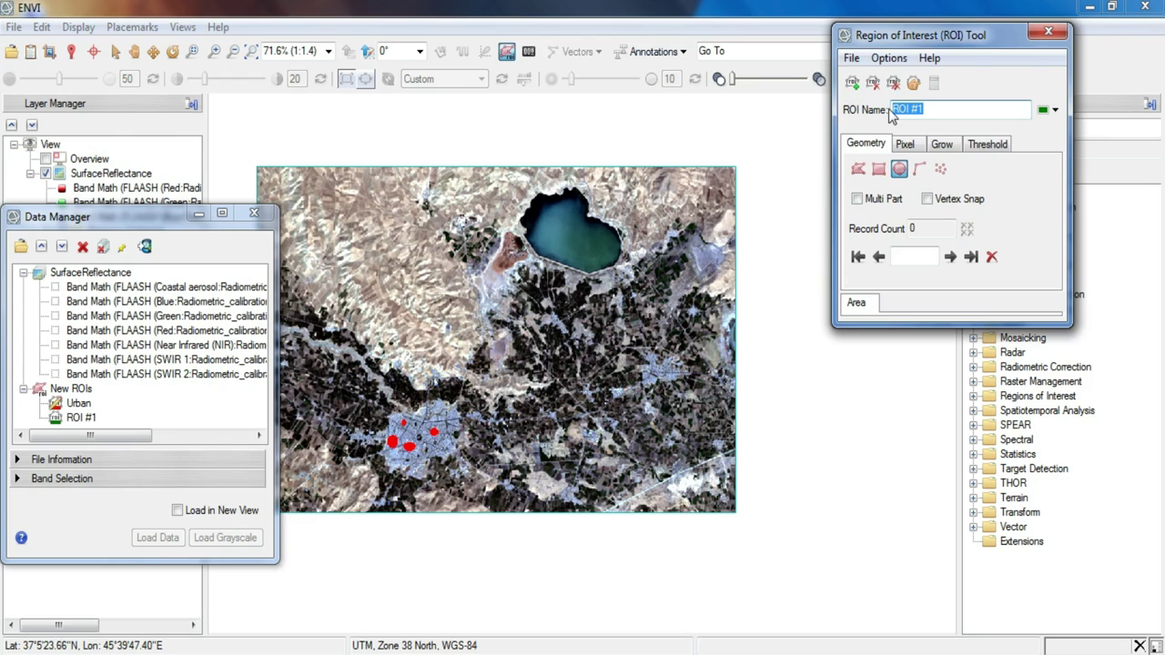
pyautogui.write('Vegetation')
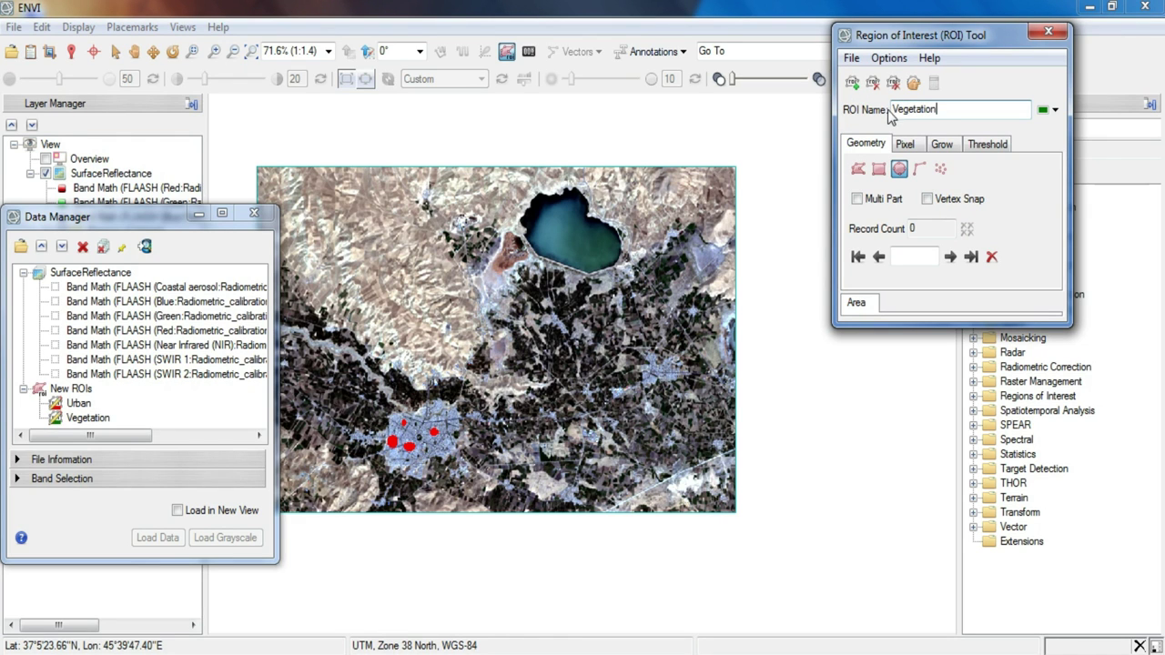
# Draw three small elliptical Vegetation training areas on the dark fields just south of the lake.
pyautogui.scroll(6, 572, 260)
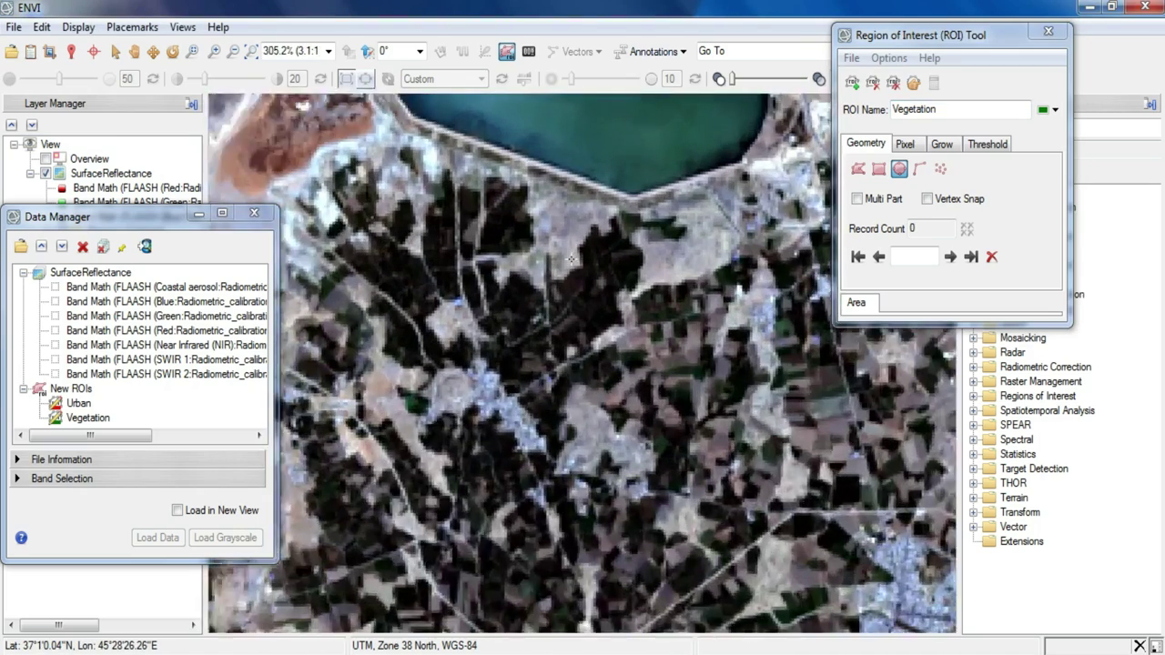
pyautogui.scroll(1, 572, 259)
pyautogui.moveTo(593, 318); pyautogui.dragTo(622, 346)
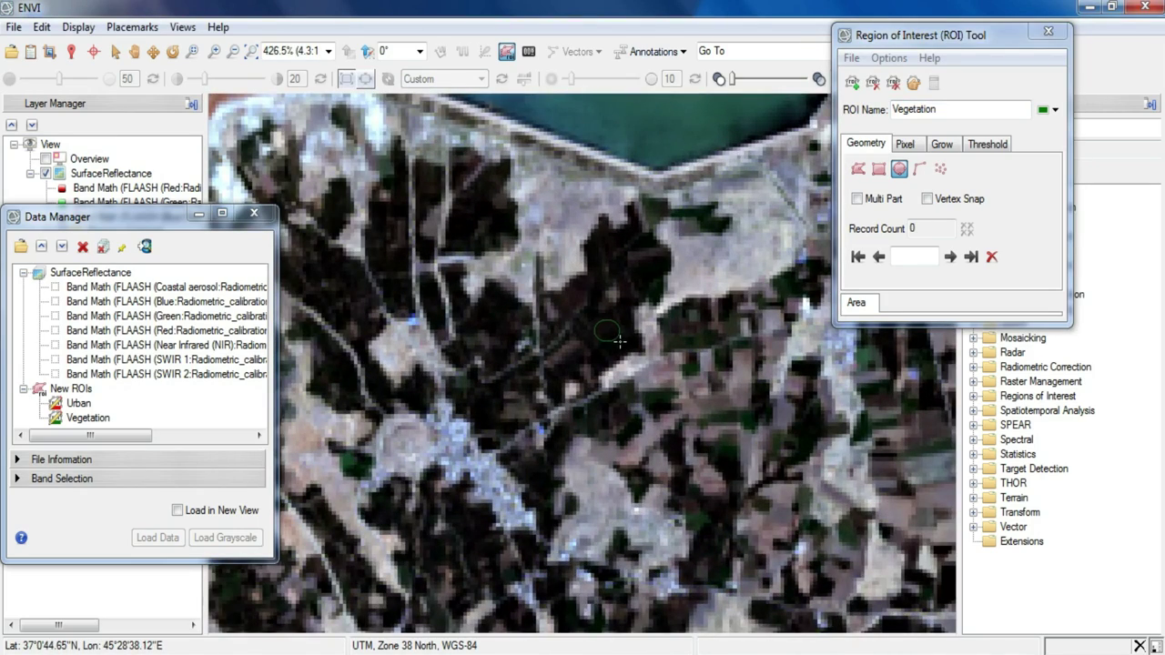
pyautogui.doubleClick(606, 332)
pyautogui.moveTo(480, 307); pyautogui.dragTo(501, 329)
pyautogui.doubleClick(489, 317)
pyautogui.moveTo(330, 263); pyautogui.dragTo(351, 285)
pyautogui.doubleClick(341, 273)
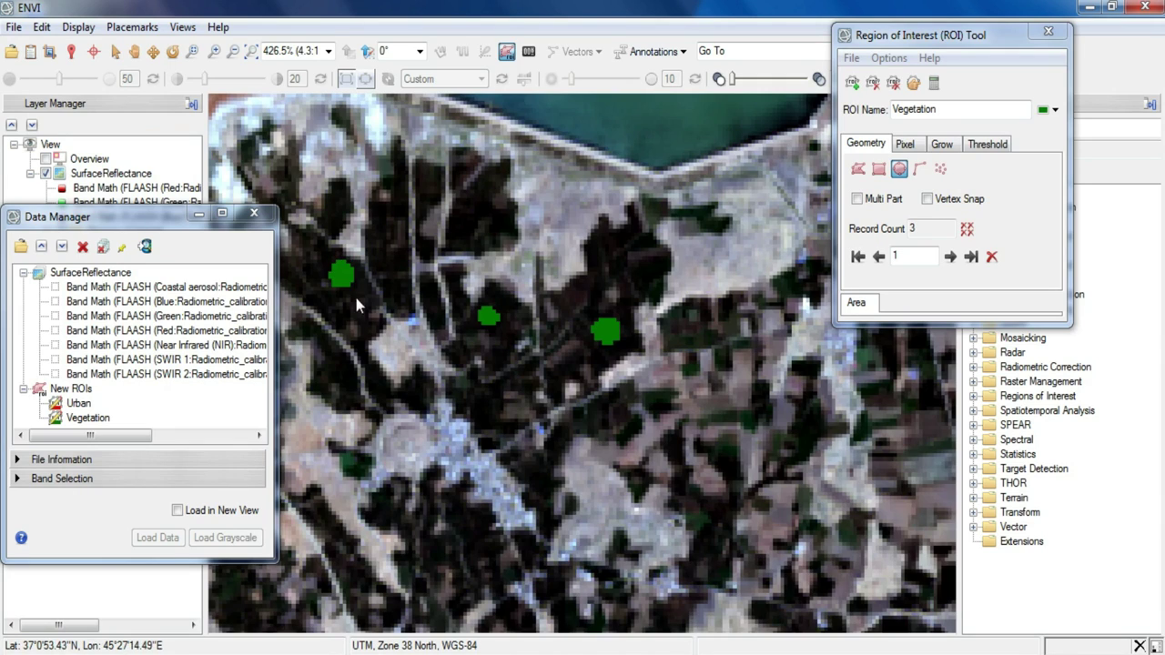
# Draw five more elliptical Vegetation training areas on the dark green fields northwest of the city.
pyautogui.scroll(-3, 619, 186)
pyautogui.scroll(-3, 618, 187)
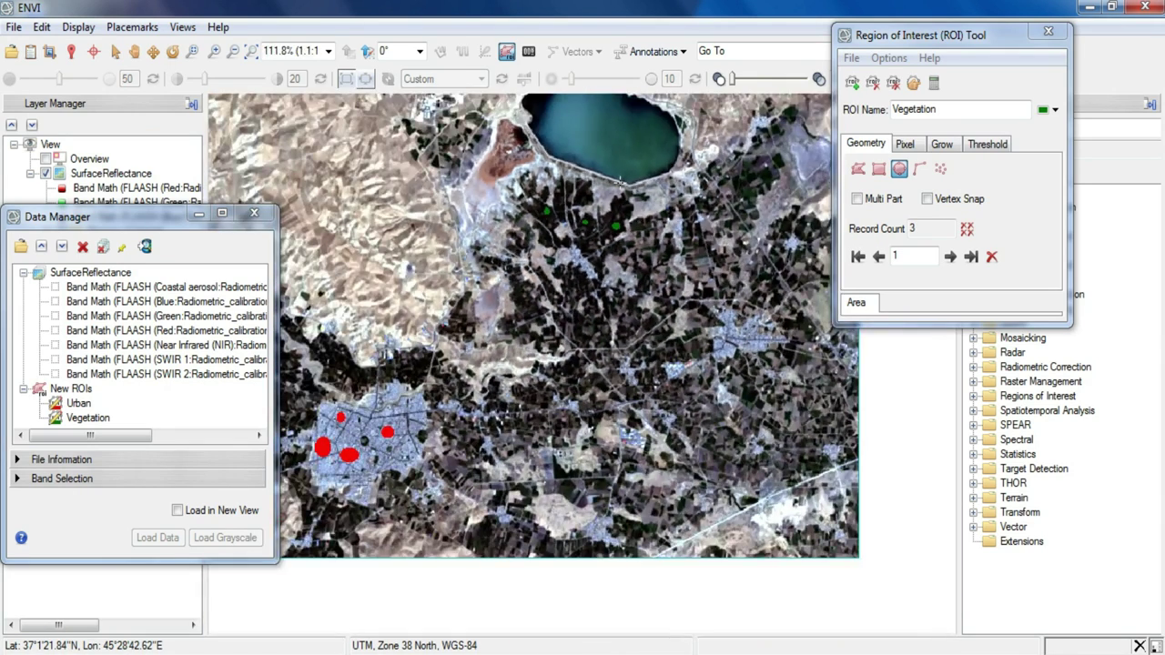
pyautogui.scroll(10, 475, 288)
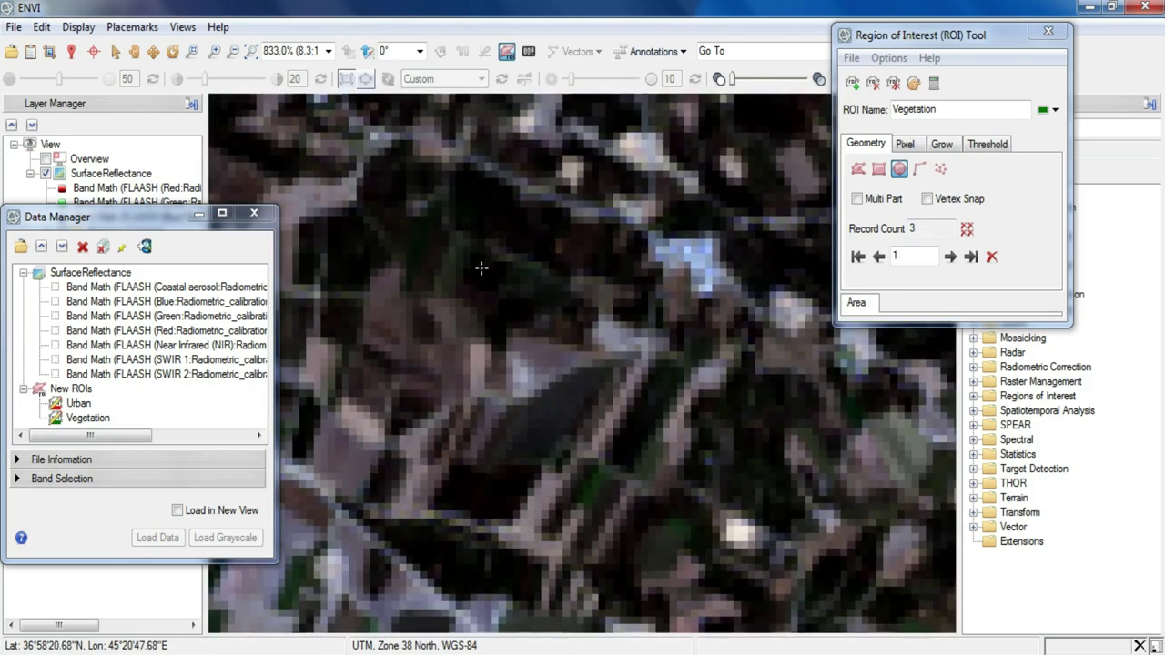
pyautogui.moveTo(481, 267); pyautogui.dragTo(496, 284)
pyautogui.doubleClick(480, 269)
pyautogui.moveTo(458, 193); pyautogui.dragTo(498, 223)
pyautogui.doubleClick(474, 204)
pyautogui.moveTo(460, 482); pyautogui.dragTo(501, 499)
pyautogui.doubleClick(477, 490)
pyautogui.moveTo(742, 380); pyautogui.dragTo(770, 459)
pyautogui.doubleClick(766, 482)
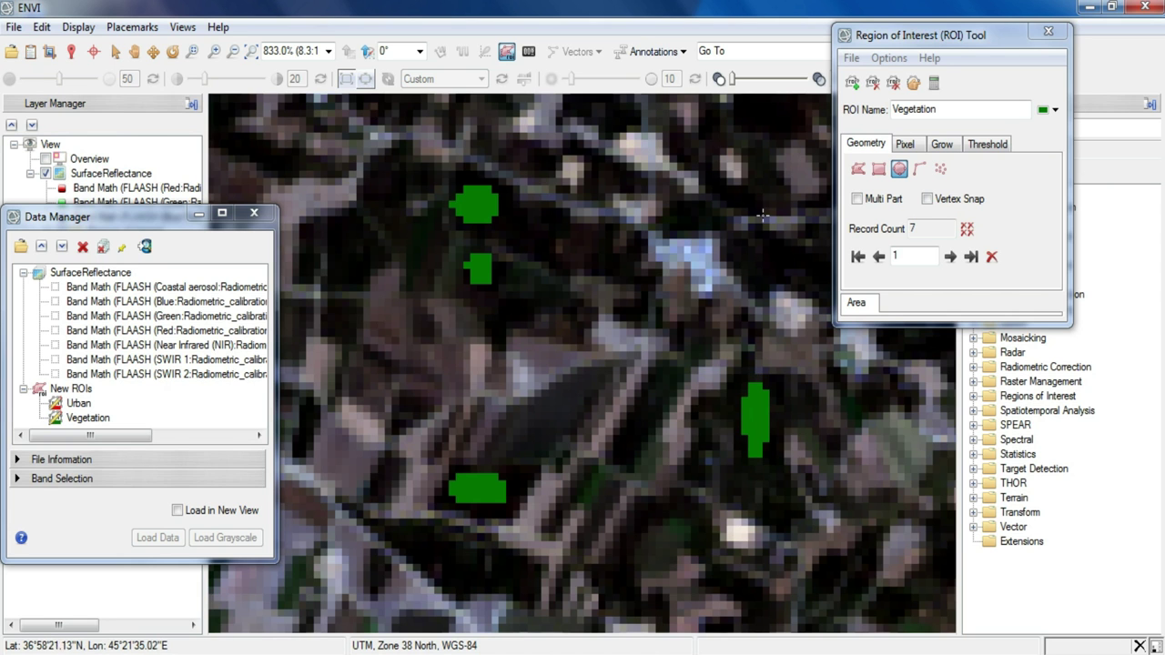
pyautogui.moveTo(744, 96); pyautogui.dragTo(783, 138)
pyautogui.doubleClick(779, 214)
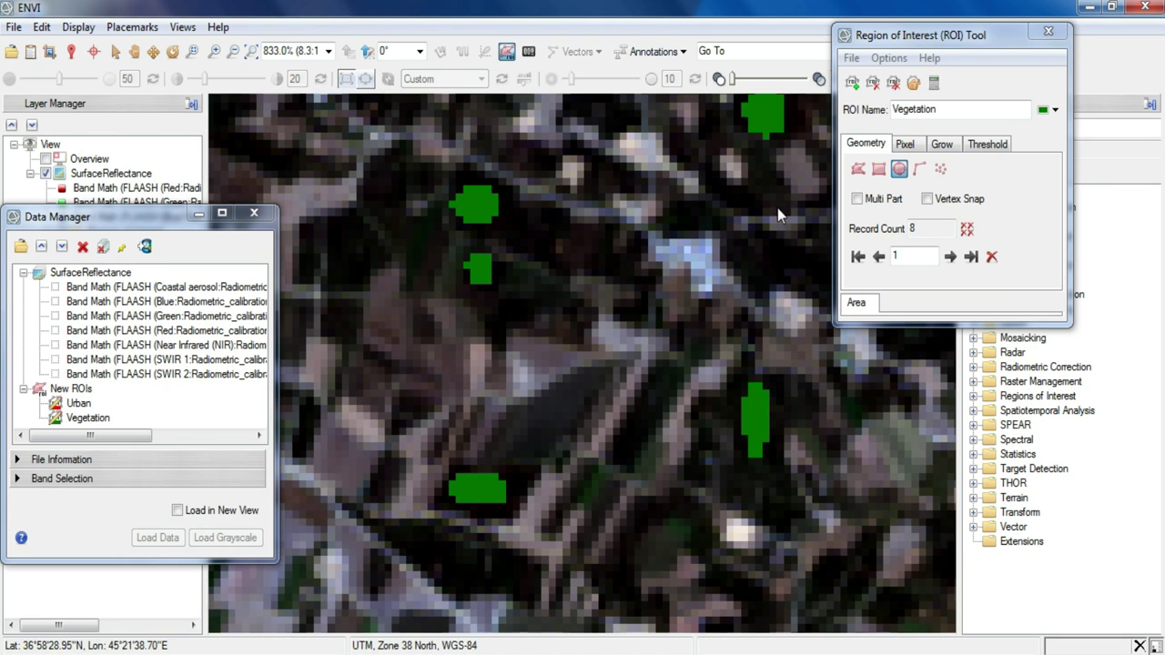
pyautogui.scroll(-4, 469, 373)
pyautogui.scroll(-5, 470, 373)
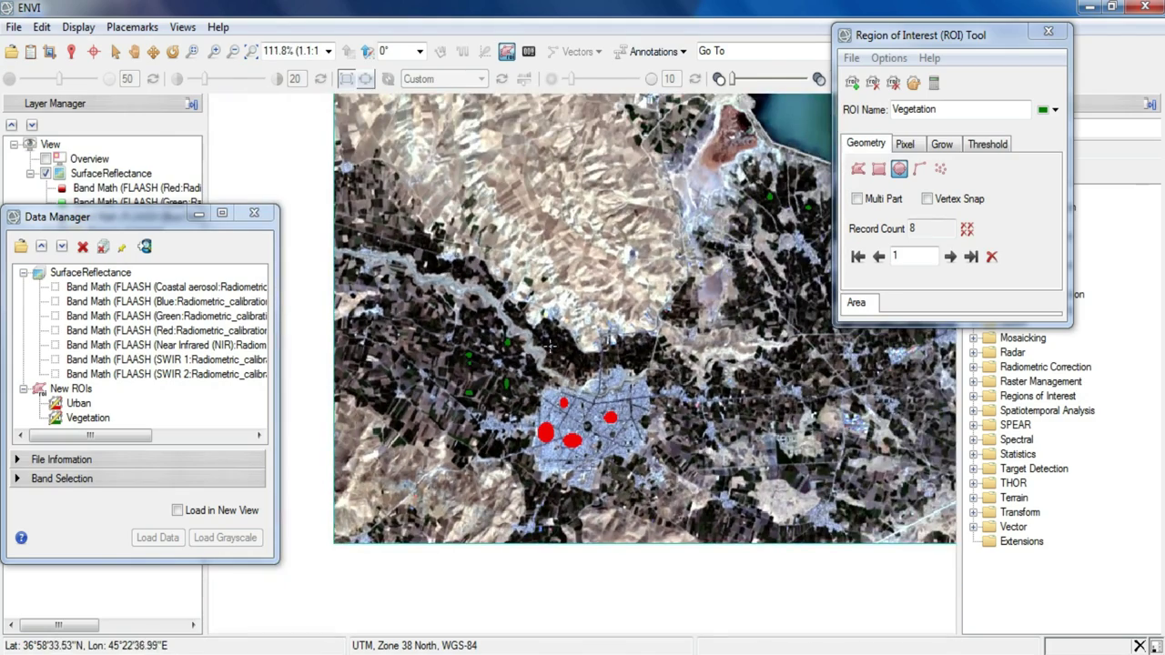
# Add a third region of interest and name it water.
pyautogui.scroll(-2, 549, 346)
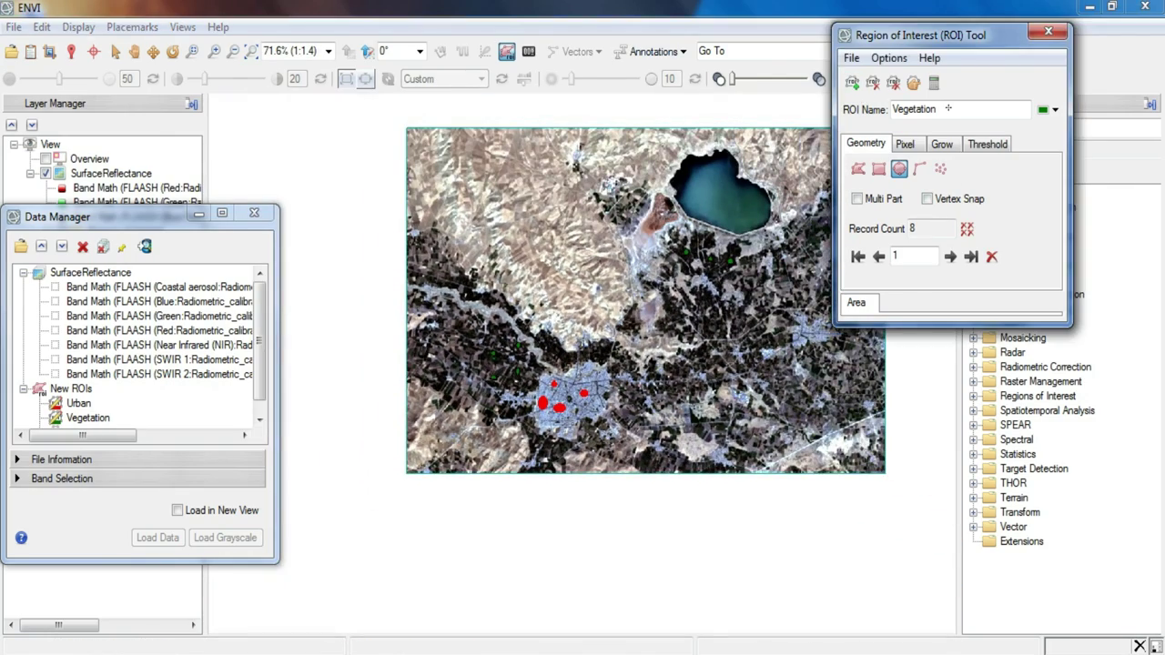
pyautogui.click(891, 105)
pyautogui.write('Water')
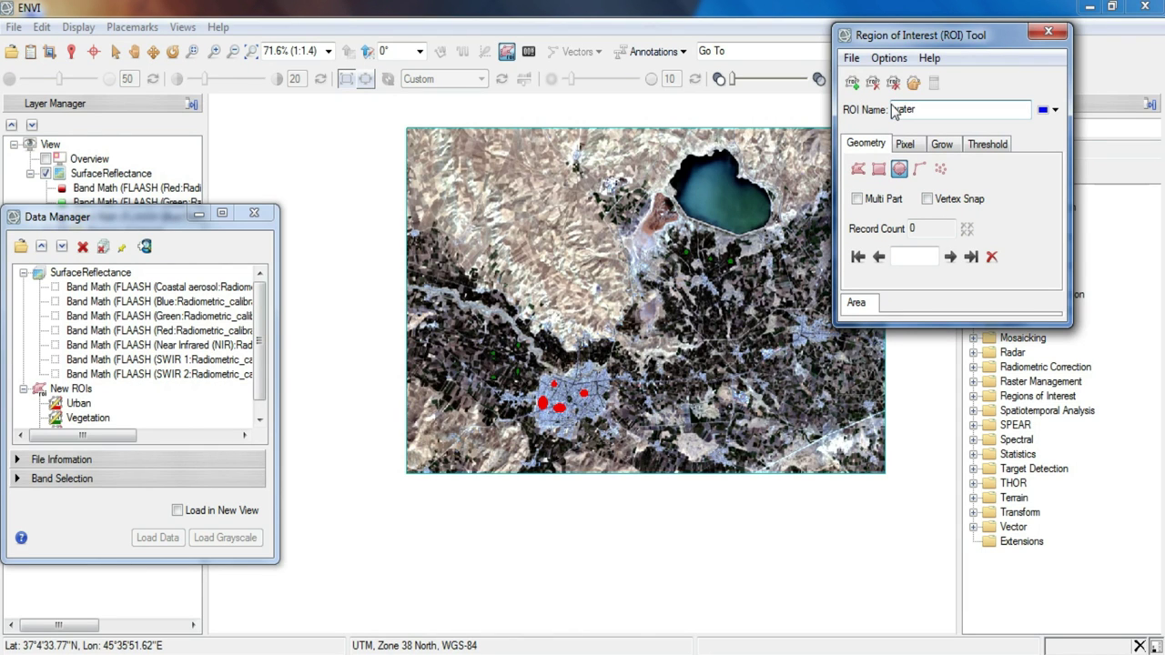
# Draw four elliptical water training areas of different sizes inside the lake.
pyautogui.scroll(5, 642, 235)
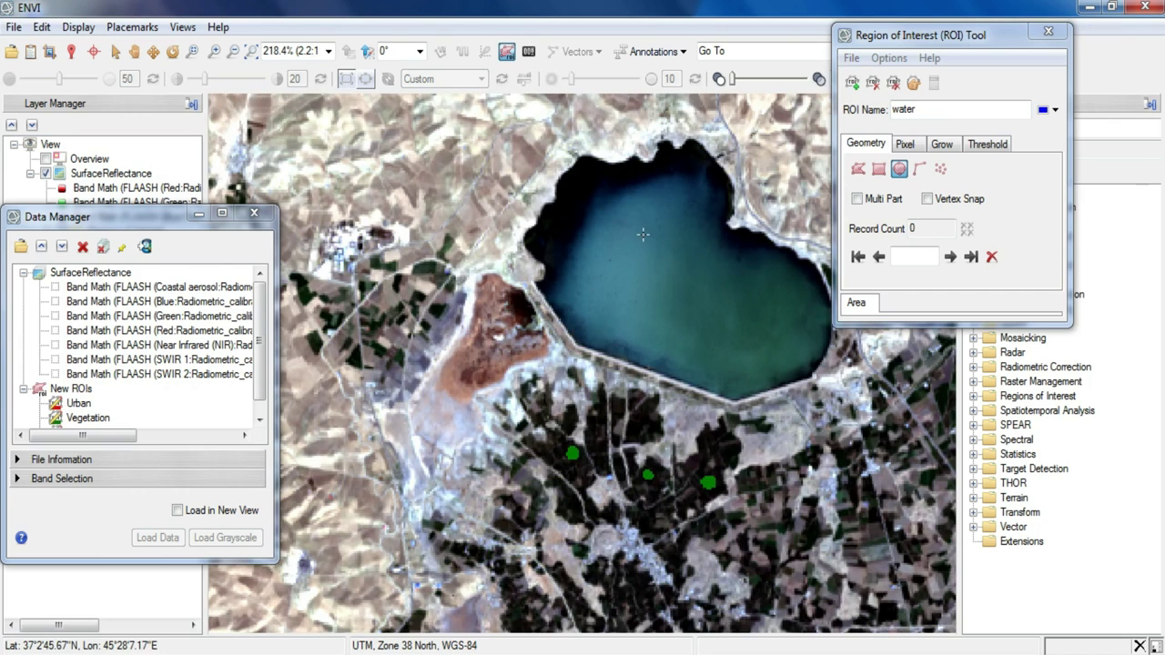
pyautogui.moveTo(583, 199)
pyautogui.mouseDown()
pyautogui.moveTo(630, 234)
pyautogui.moveTo(659, 319)
pyautogui.mouseUp()
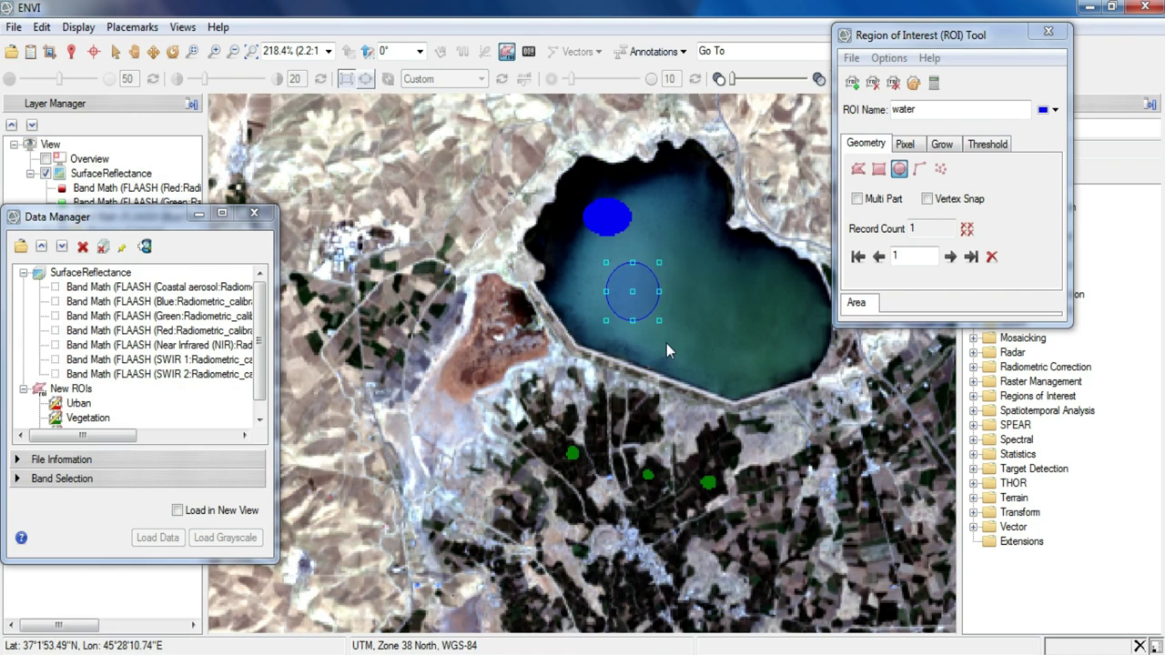
pyautogui.press('Return')
pyautogui.moveTo(743, 306); pyautogui.dragTo(784, 344)
pyautogui.scroll(-1, 669, 361)
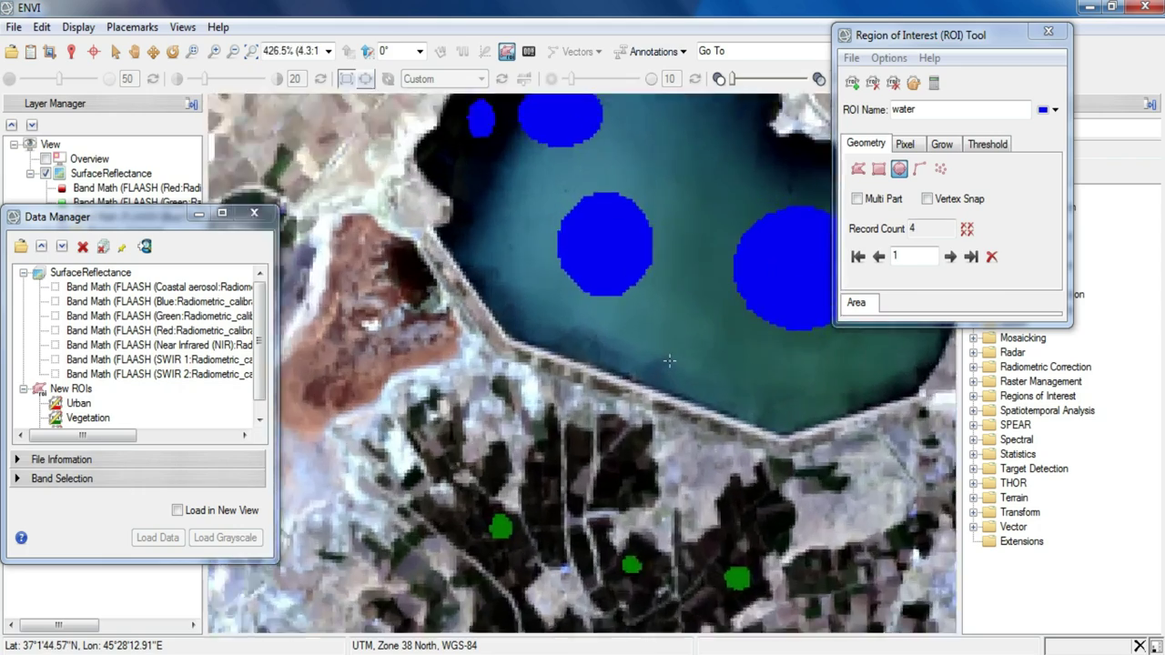
# Add a fourth region of interest and name it soil.
pyautogui.scroll(-5, 669, 361)
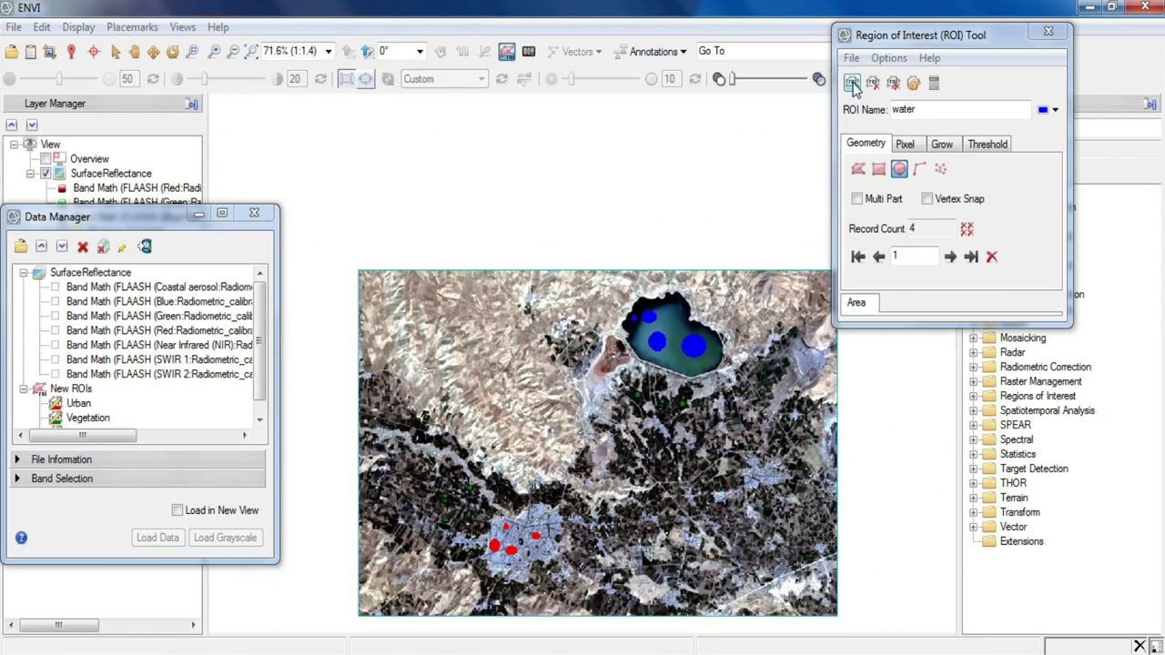
pyautogui.click(924, 111)
pyautogui.moveTo(924, 110); pyautogui.dragTo(890, 111)
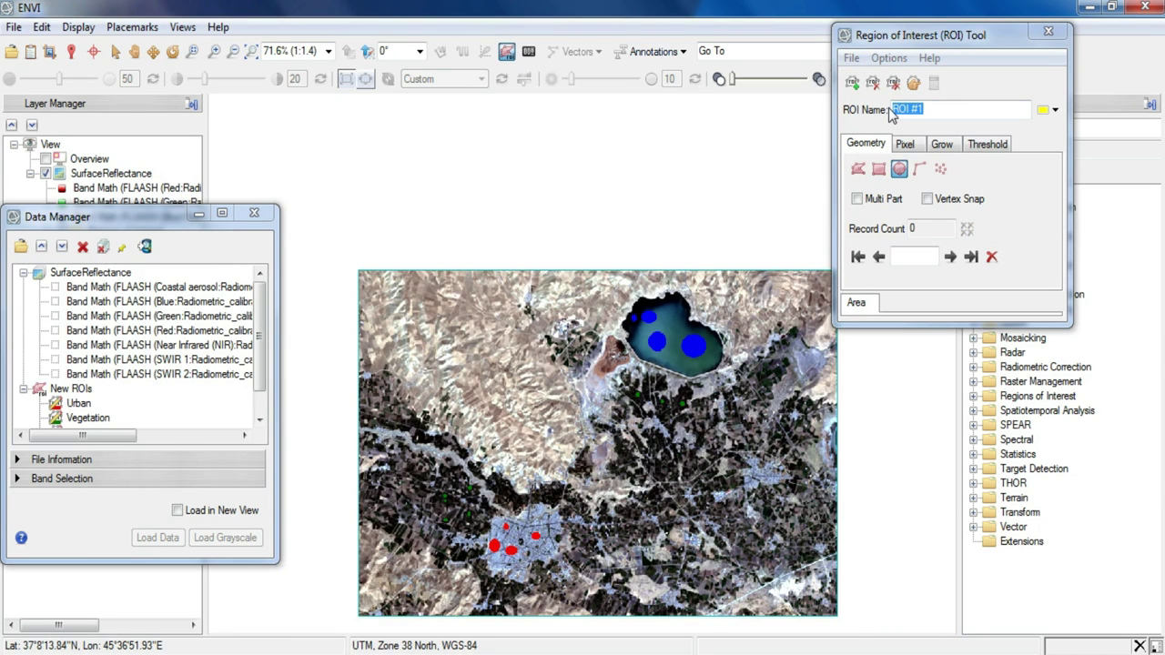
pyautogui.write('soil')
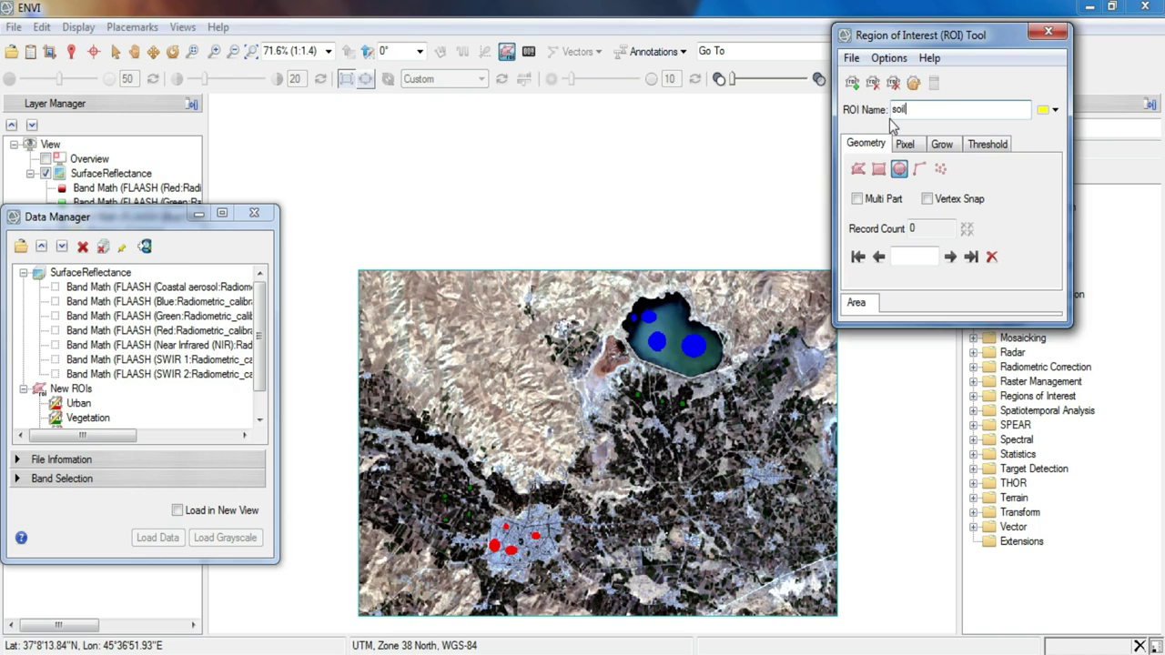
# Draw seven elliptical soil training areas, six on the bare hills west and northwest of the lake and one southwest of the city.
pyautogui.scroll(1, 639, 485)
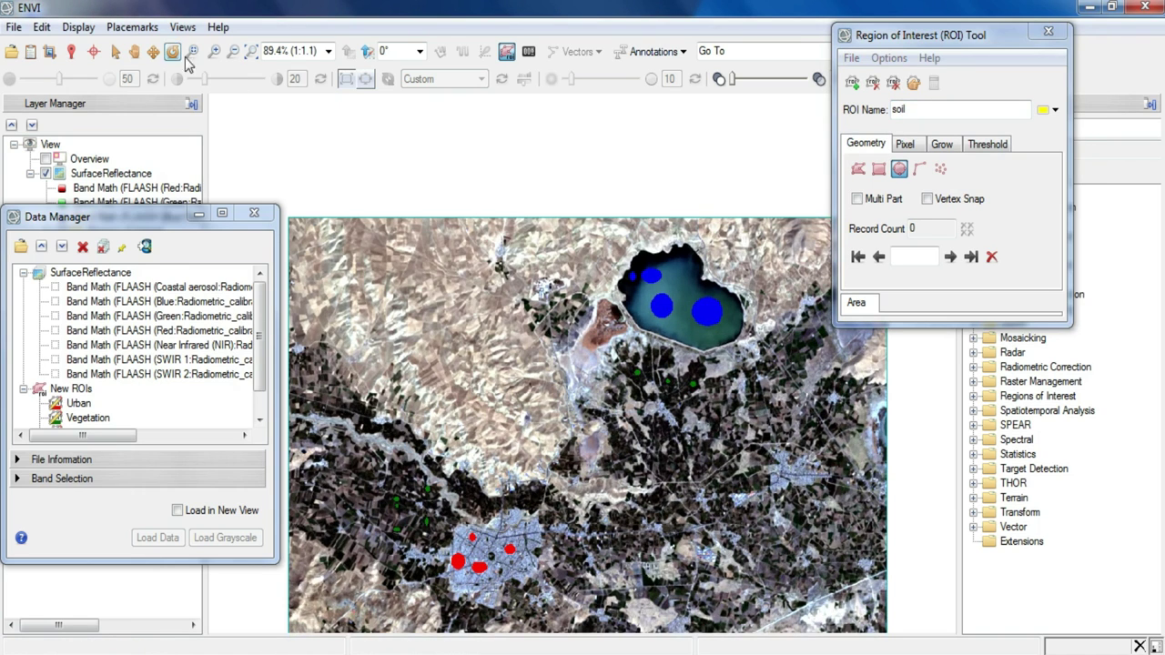
pyautogui.scroll(1, 265, 129)
pyautogui.moveTo(389, 162); pyautogui.dragTo(390, 163)
pyautogui.moveTo(392, 226); pyautogui.dragTo(400, 237)
pyautogui.moveTo(477, 258); pyautogui.dragTo(485, 270)
pyautogui.moveTo(389, 308); pyautogui.dragTo(391, 309)
pyautogui.moveTo(369, 600); pyautogui.dragTo(370, 601)
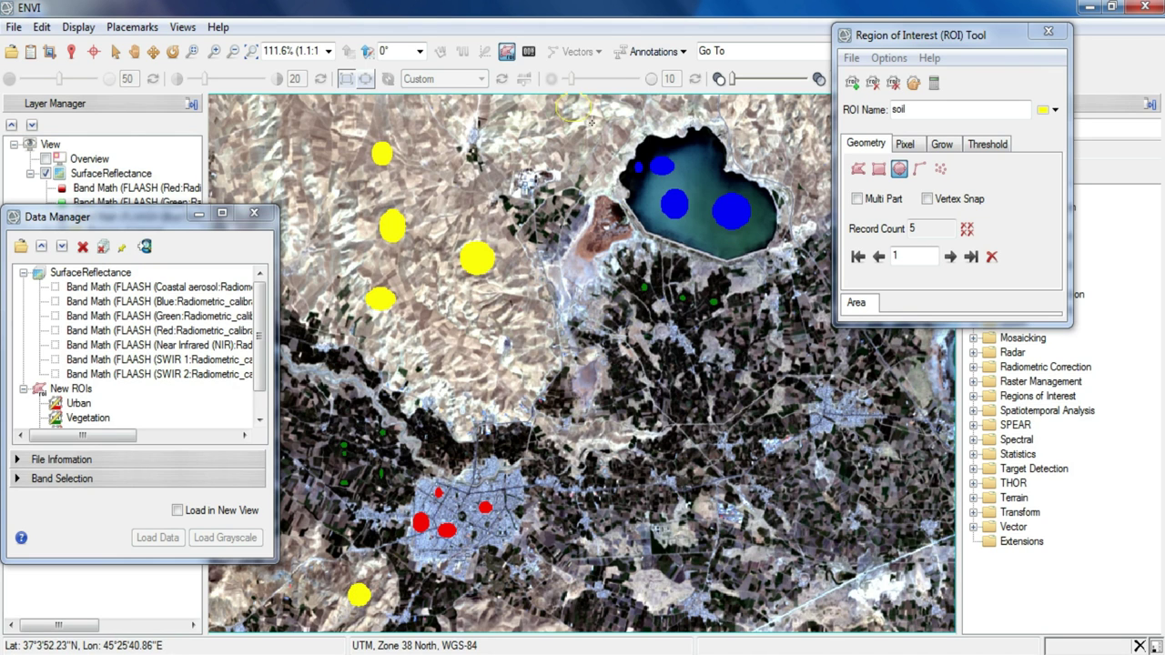
pyautogui.moveTo(590, 114); pyautogui.dragTo(591, 115)
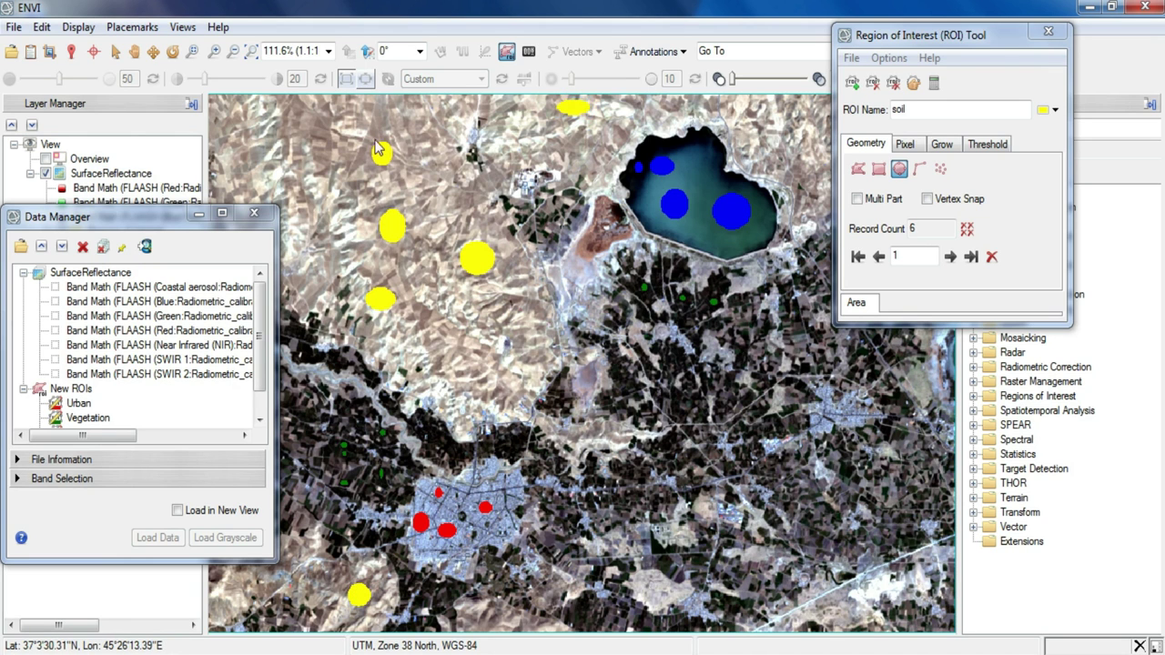
pyautogui.moveTo(260, 114); pyautogui.dragTo(350, 134)
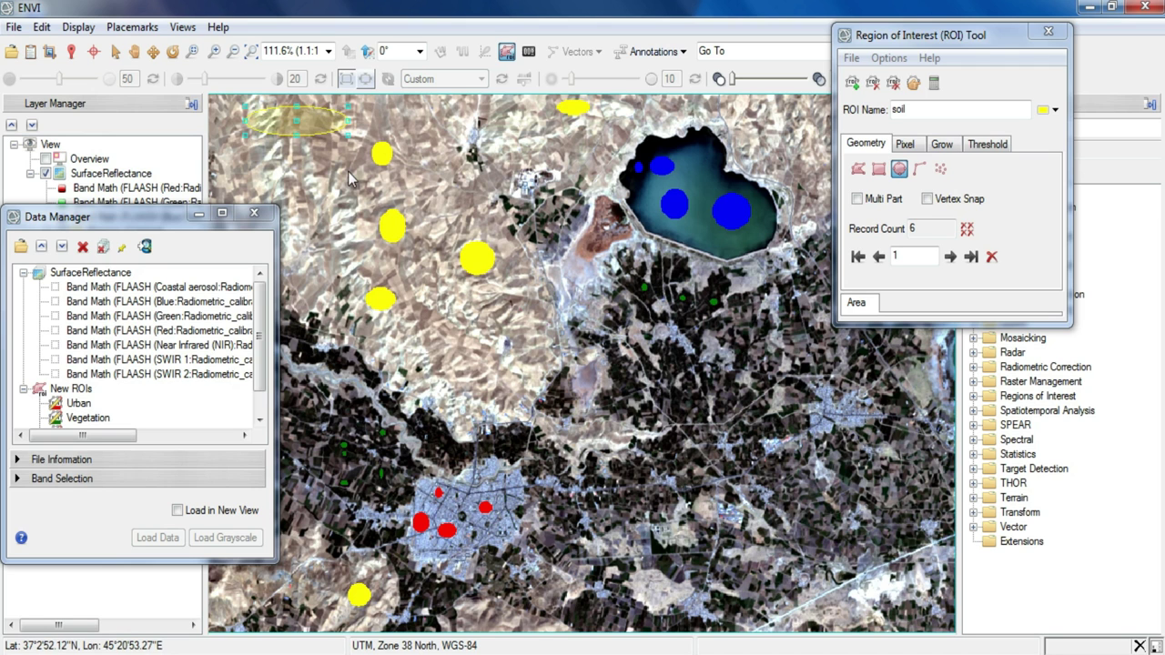
# Start a Support Vector Machine classification of SurfaceReflectance with Urban, Vegetation, water and soil selected as classes.
pyautogui.moveTo(965, 34); pyautogui.dragTo(756, 46)
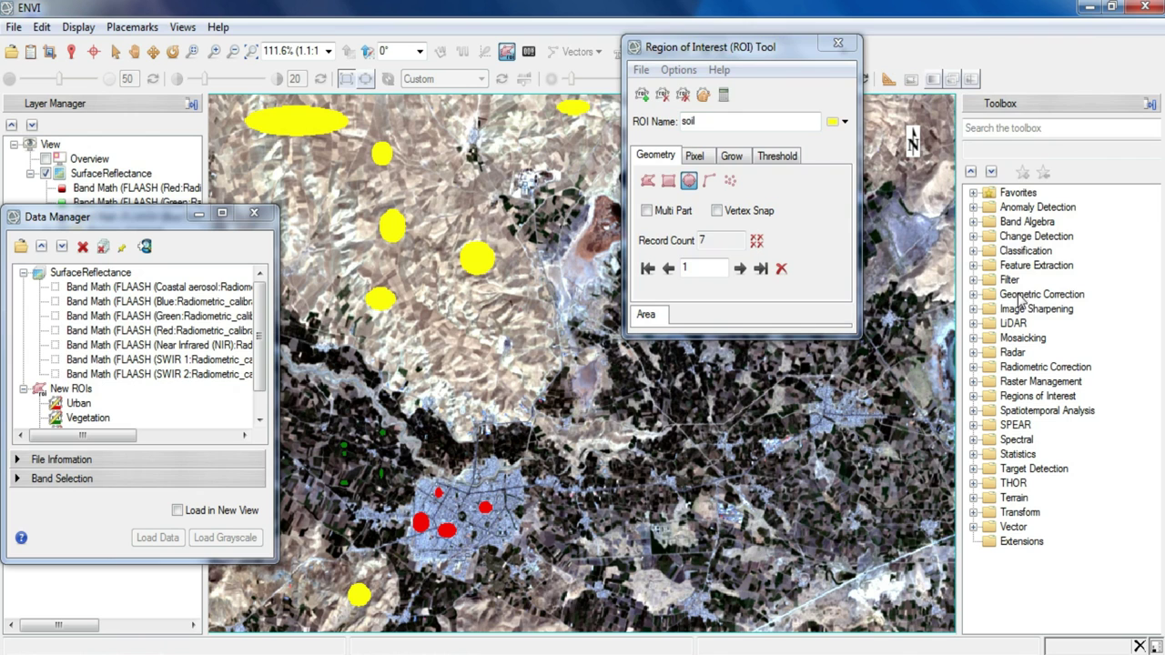
pyautogui.click(1026, 252)
pyautogui.click(973, 251)
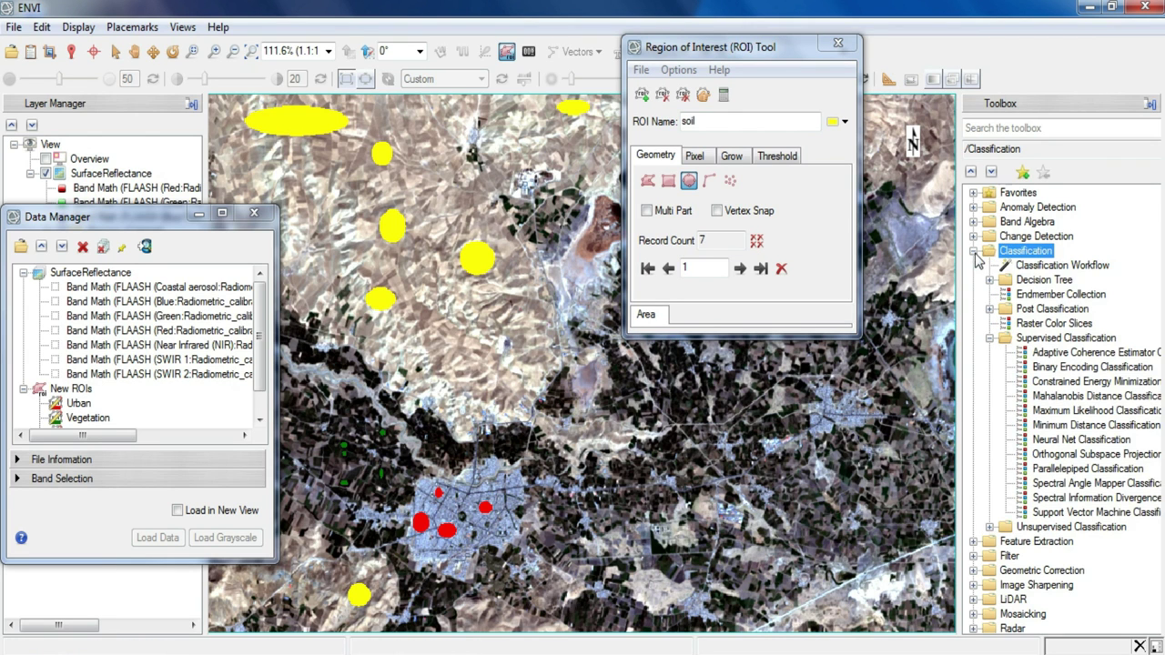
pyautogui.click(1046, 513)
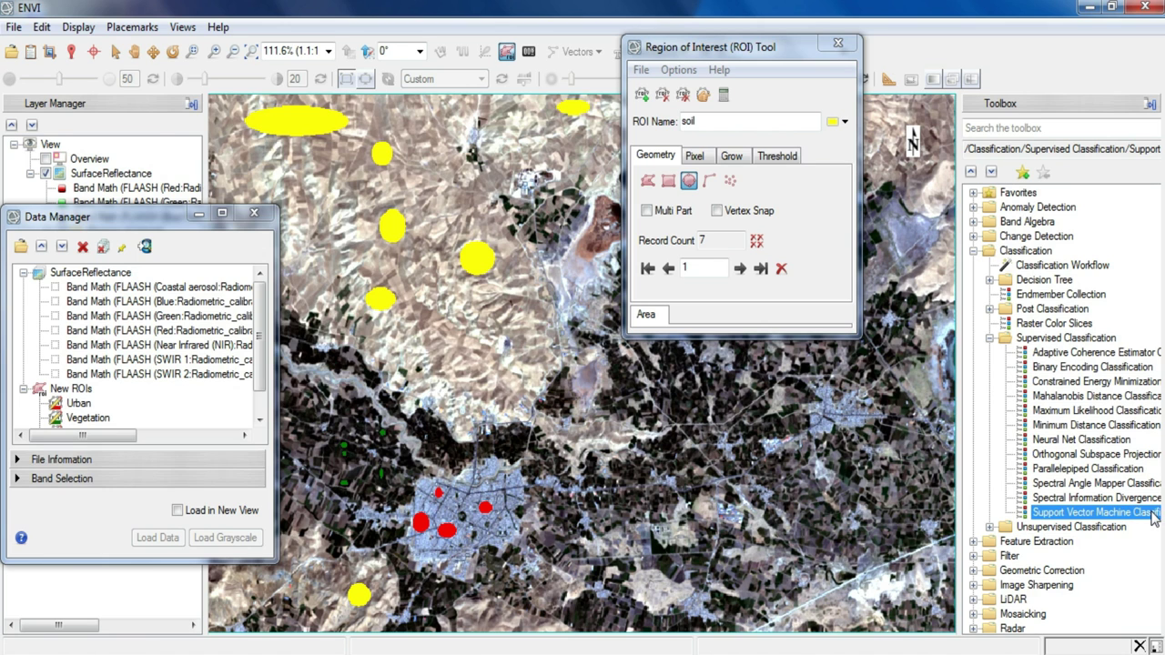
pyautogui.doubleClick(1153, 516)
pyautogui.click(259, 160)
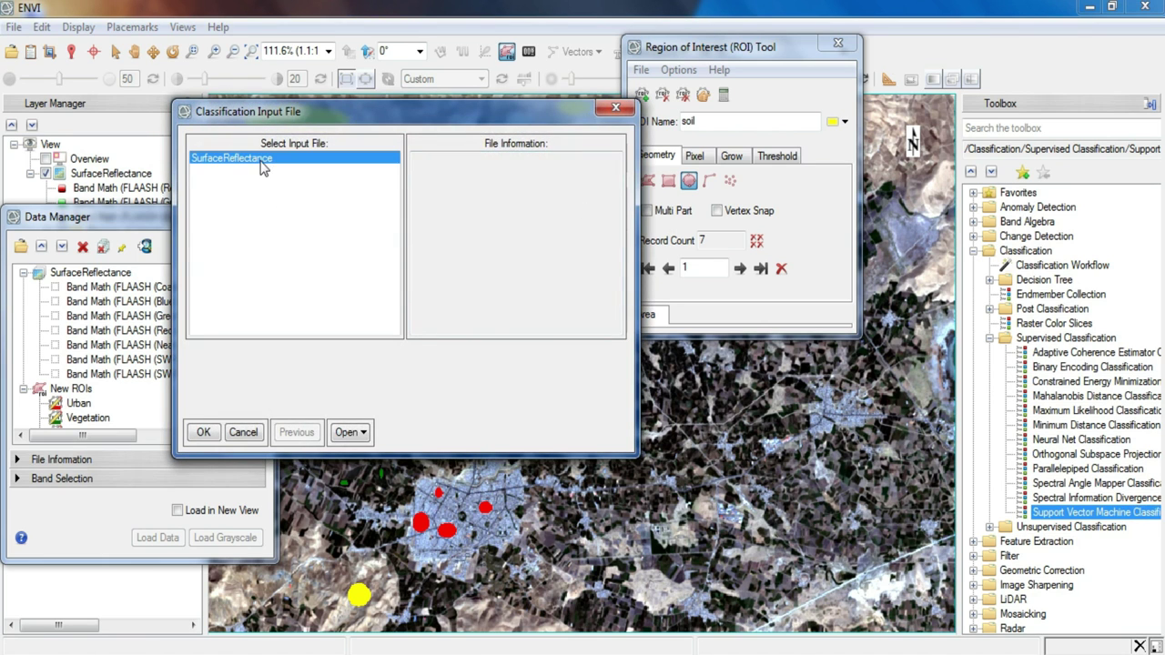
pyautogui.click(203, 433)
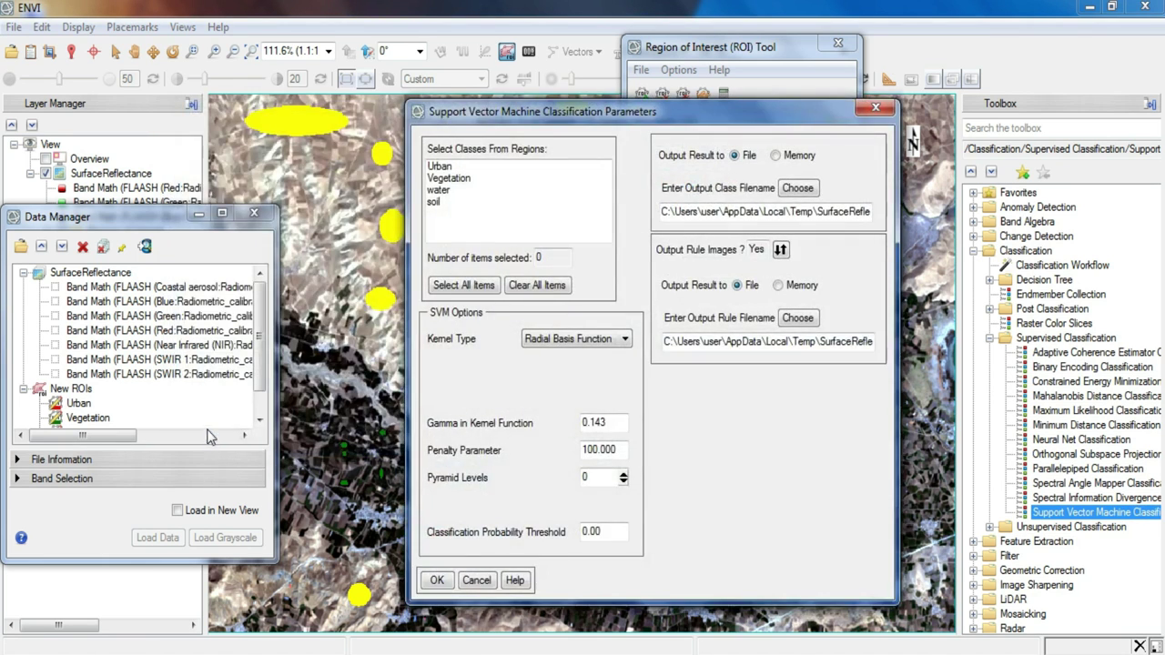
pyautogui.click(444, 169)
pyautogui.moveTo(444, 168); pyautogui.dragTo(434, 214)
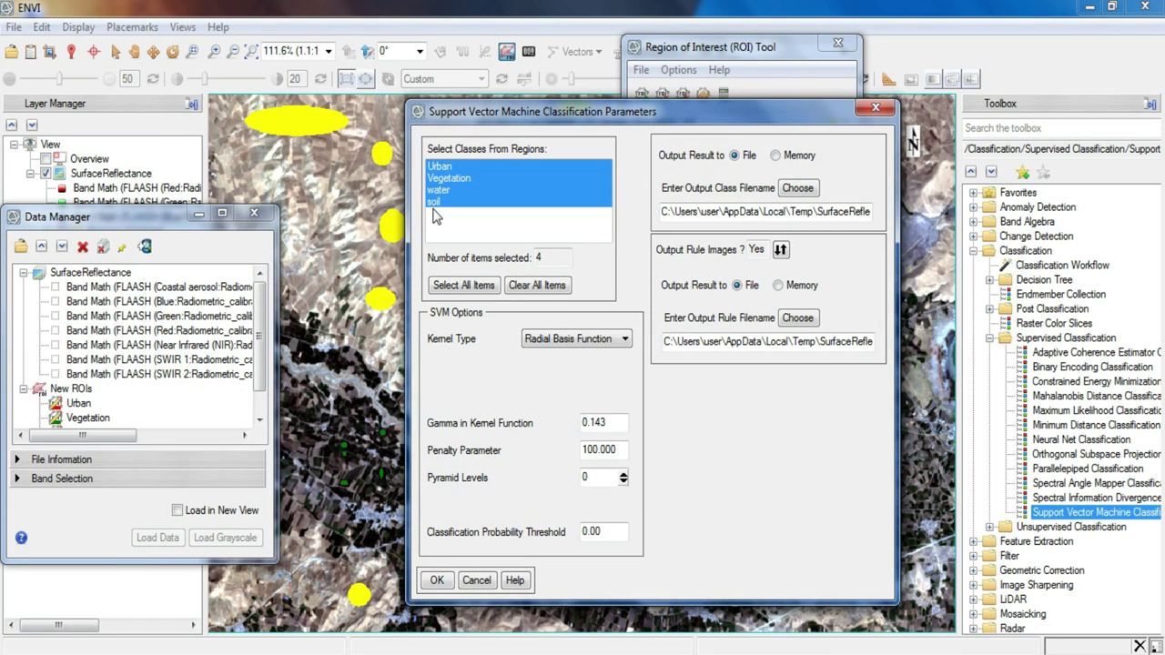
# Set the classification output file to SurfaceReflectance_class in the project's Out folder on drive D.
pyautogui.click(798, 189)
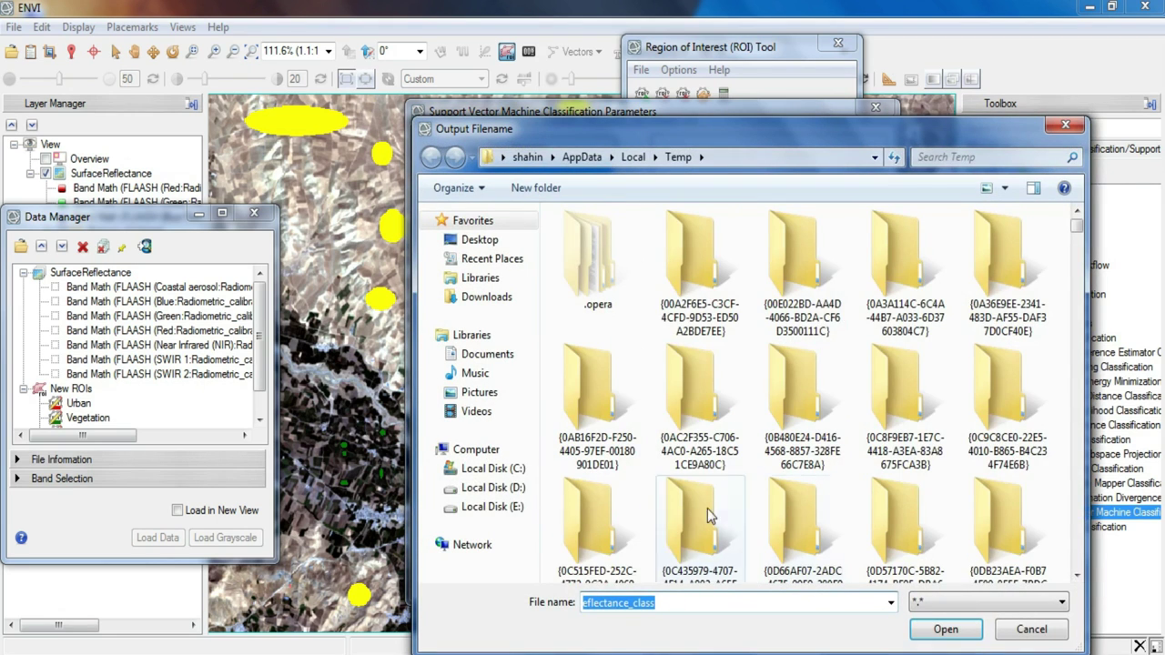
pyautogui.click(503, 493)
pyautogui.doubleClick(617, 429)
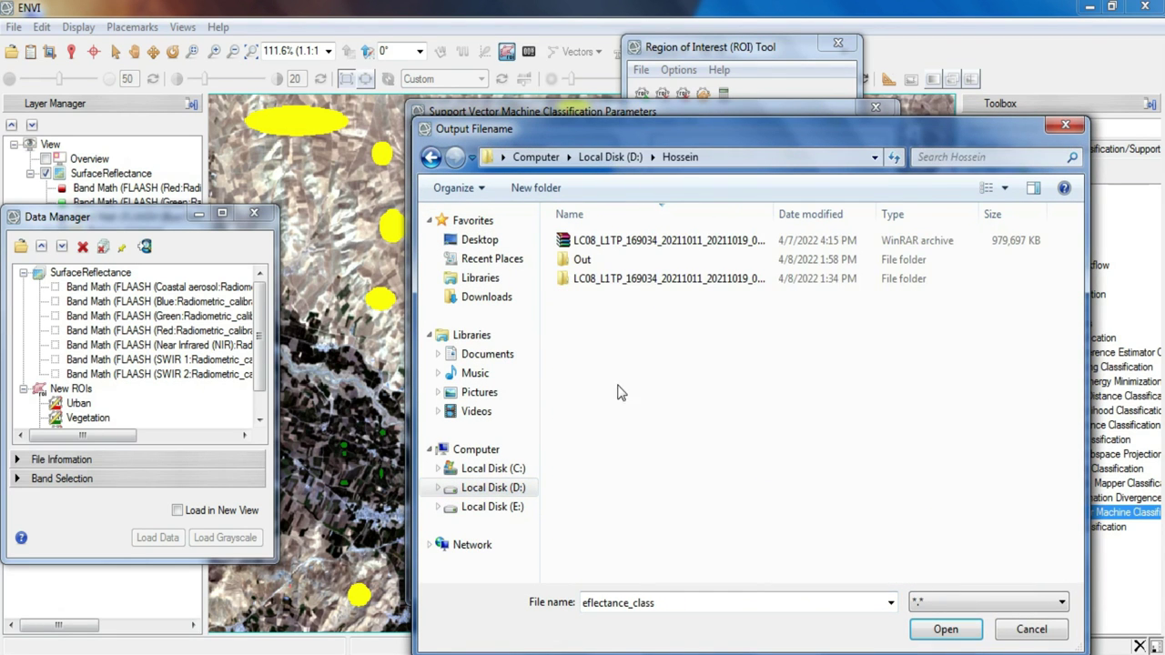
pyautogui.doubleClick(610, 262)
pyautogui.click(946, 628)
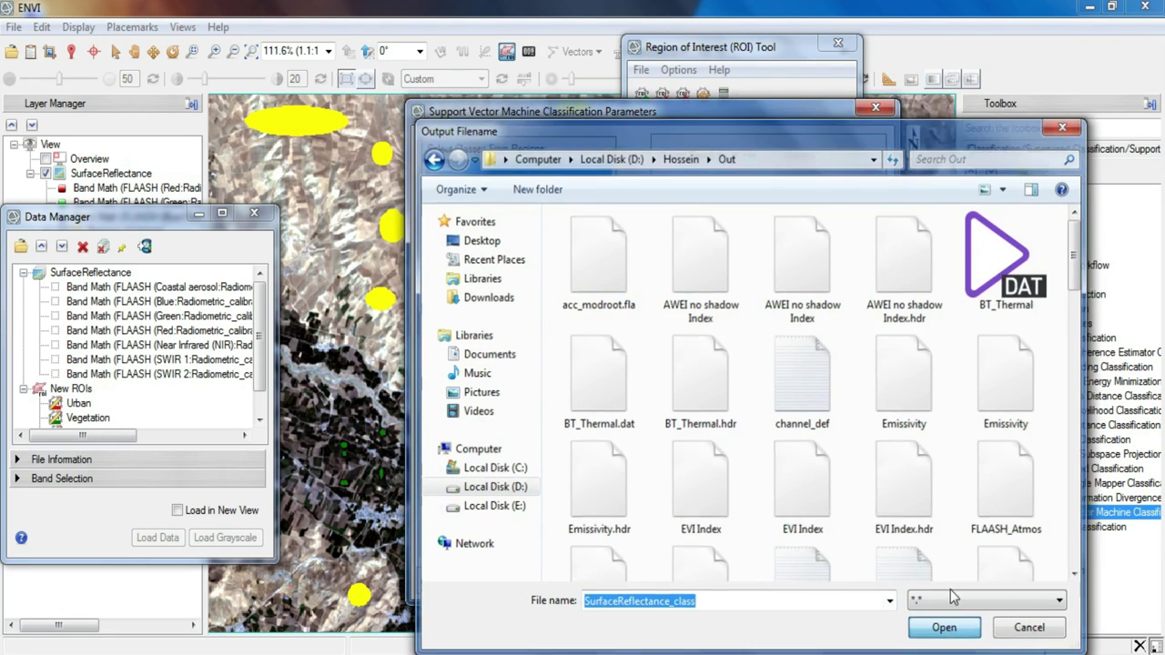
# Set the rule image output to SurfaceReflectance_rule in the same Out folder and run the SVM classification.
pyautogui.click(810, 318)
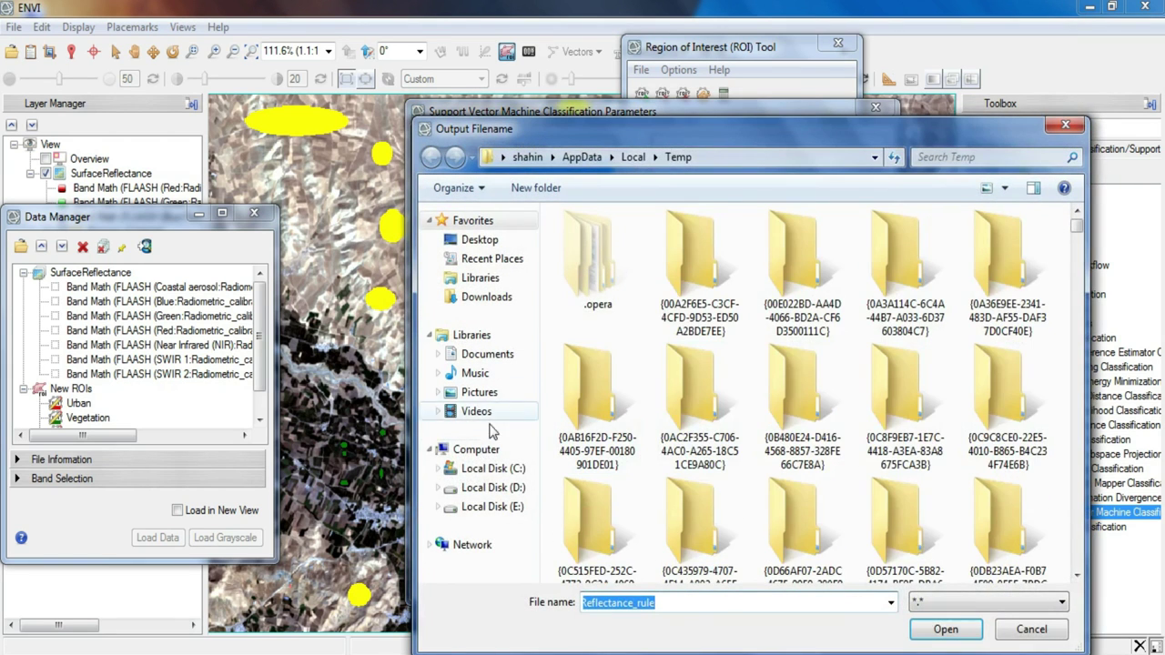
pyautogui.click(496, 488)
pyautogui.doubleClick(617, 431)
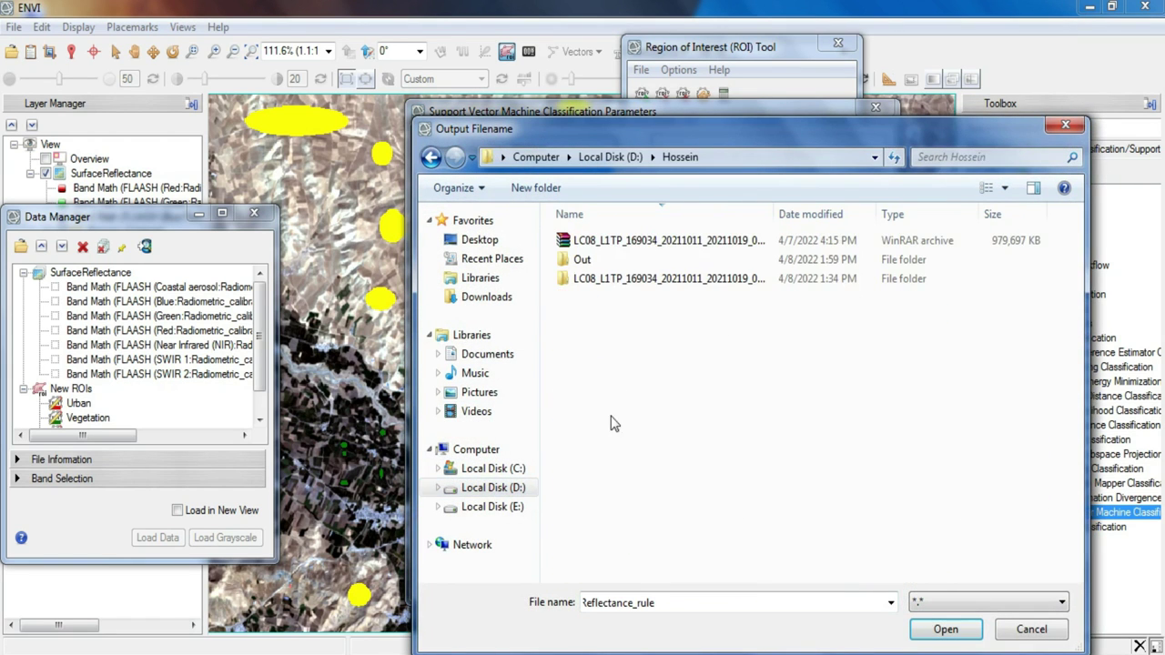
pyautogui.doubleClick(599, 261)
pyautogui.click(945, 629)
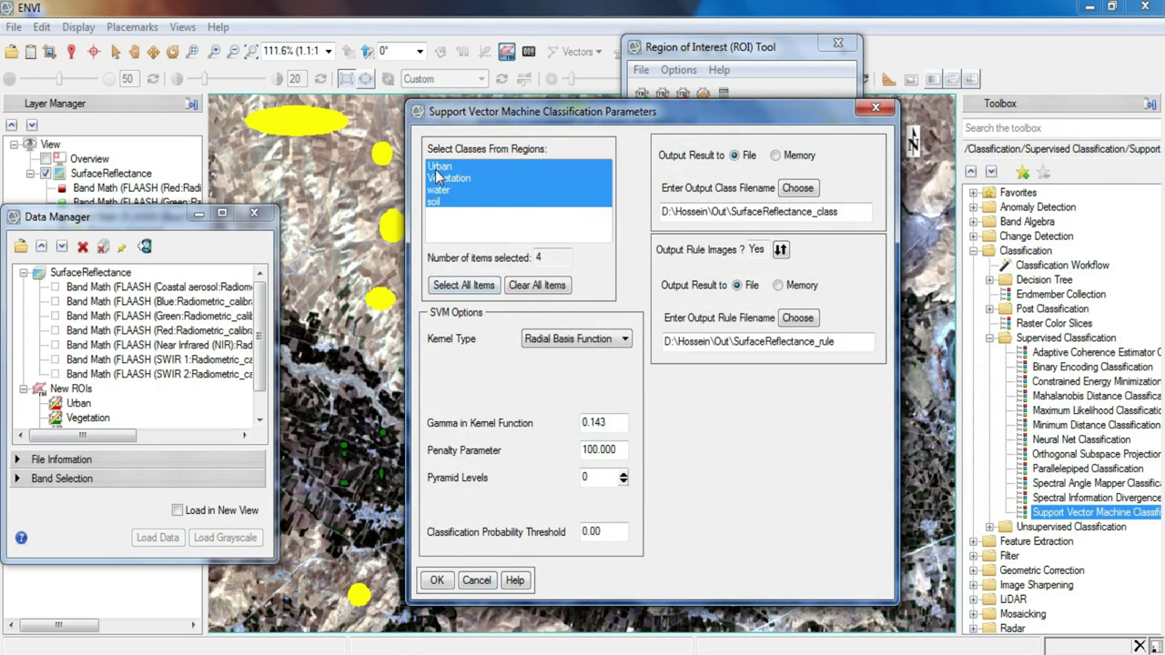
pyautogui.click(436, 581)
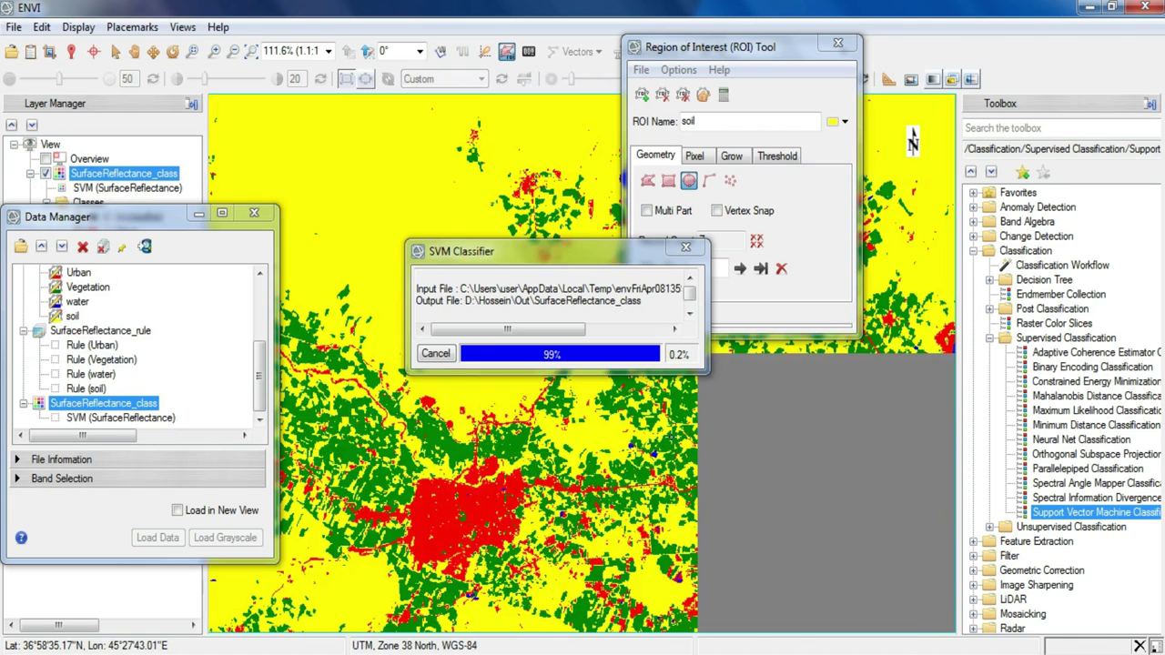
# Move the floating windows aside and hide the SVM result layers above the SurfaceReflectance image and its training areas.
pyautogui.moveTo(703, 49); pyautogui.dragTo(833, 61)
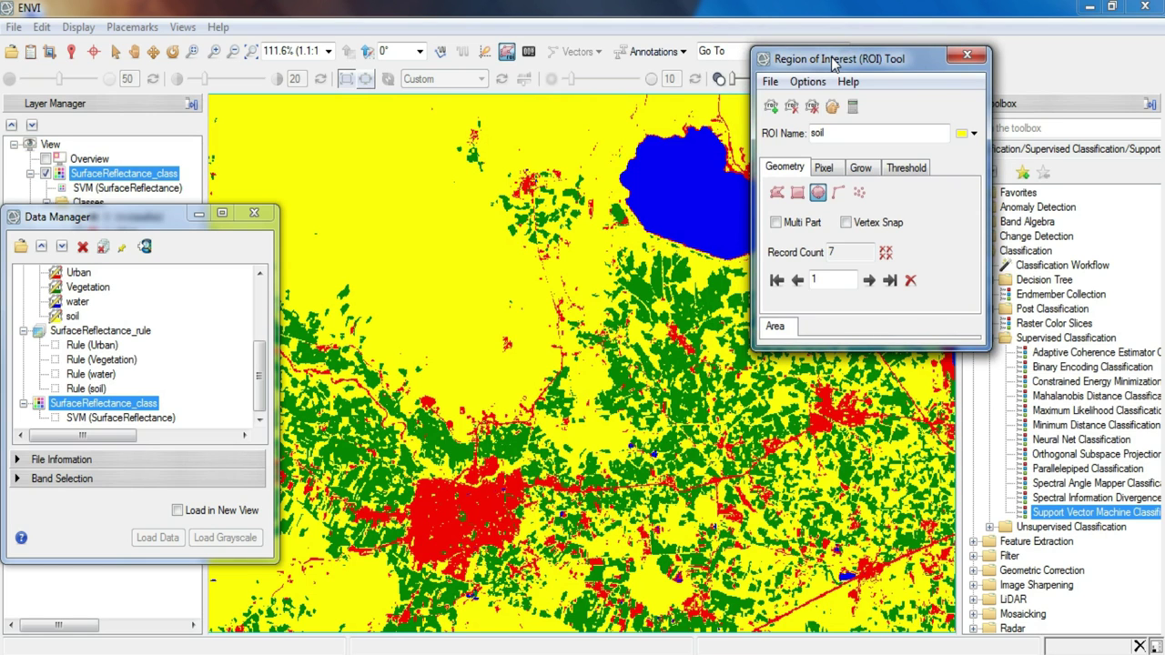
pyautogui.moveTo(848, 60); pyautogui.dragTo(925, 62)
pyautogui.moveTo(150, 229); pyautogui.dragTo(150, 319)
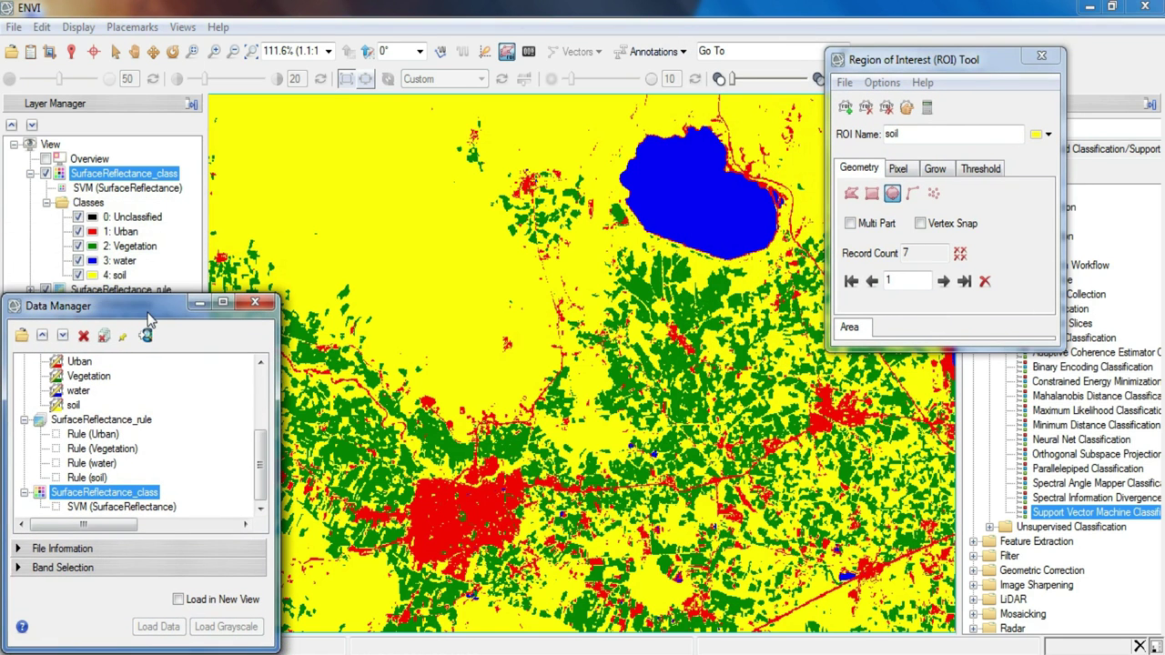
pyautogui.moveTo(881, 60); pyautogui.dragTo(768, 54)
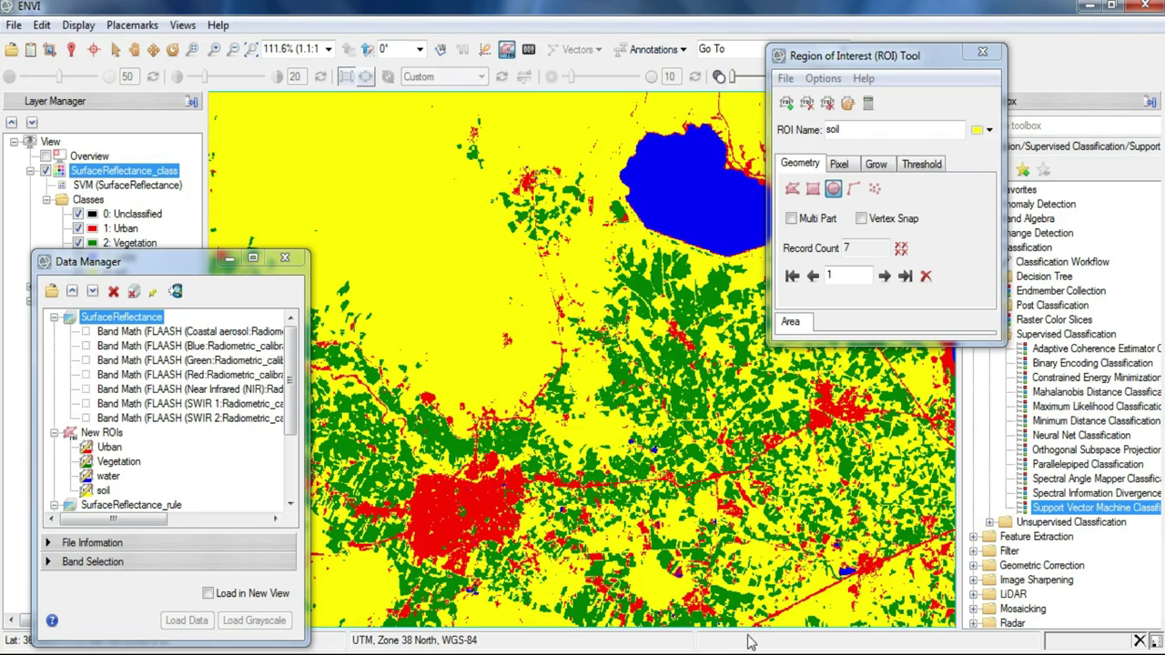
pyautogui.moveTo(191, 262); pyautogui.dragTo(362, 177)
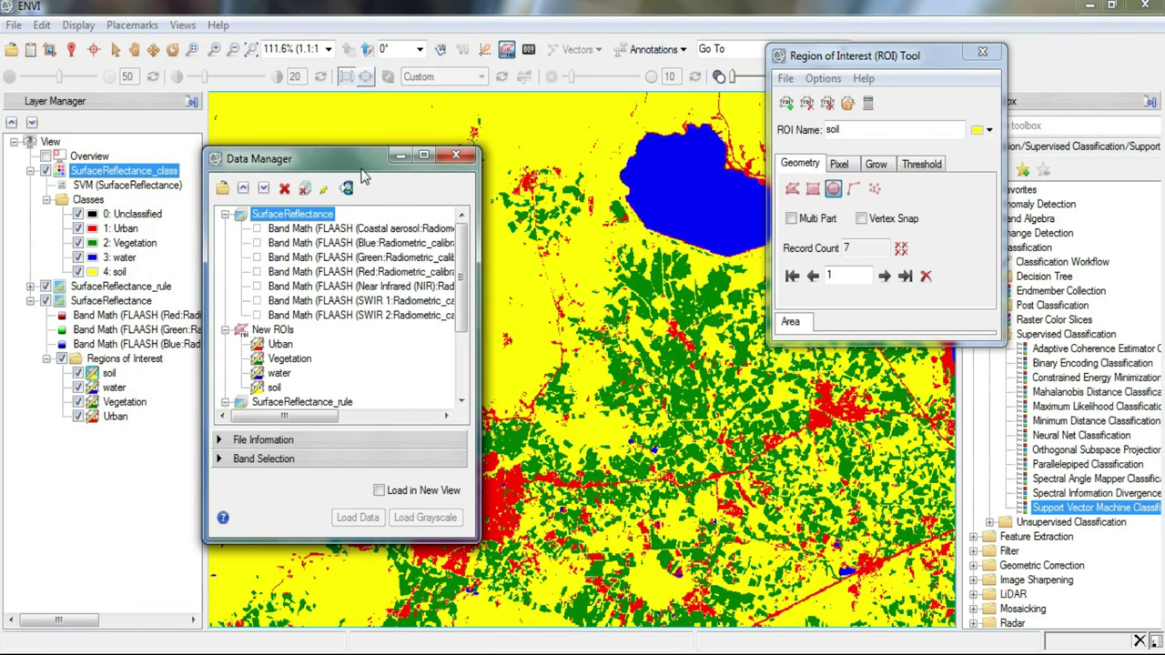
pyautogui.click(45, 172)
pyautogui.moveTo(327, 173); pyautogui.dragTo(67, 191)
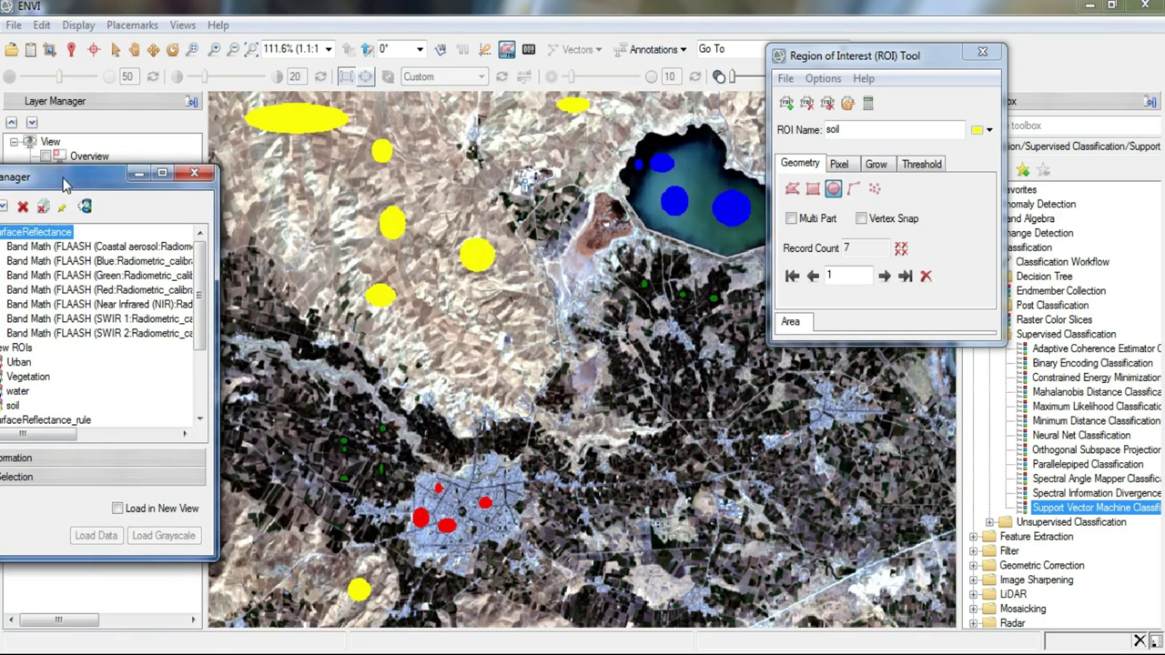
# Add a new region of interest and name it Urban_2.
pyautogui.click(788, 104)
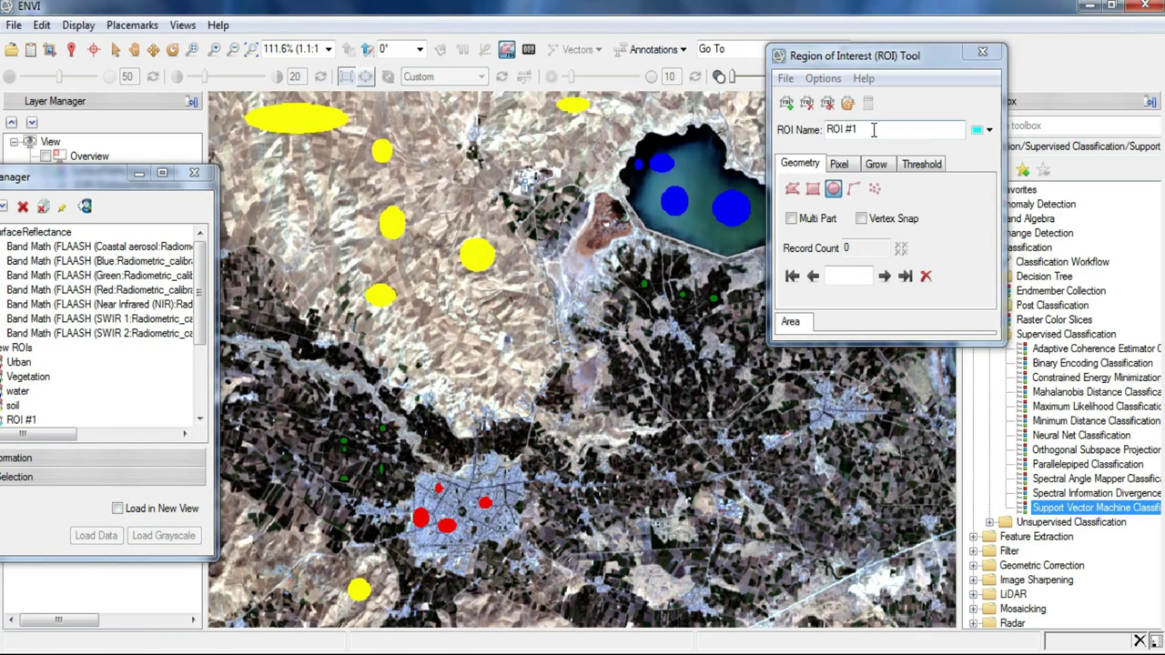
pyautogui.moveTo(872, 129); pyautogui.dragTo(829, 129)
pyautogui.write('Urban')
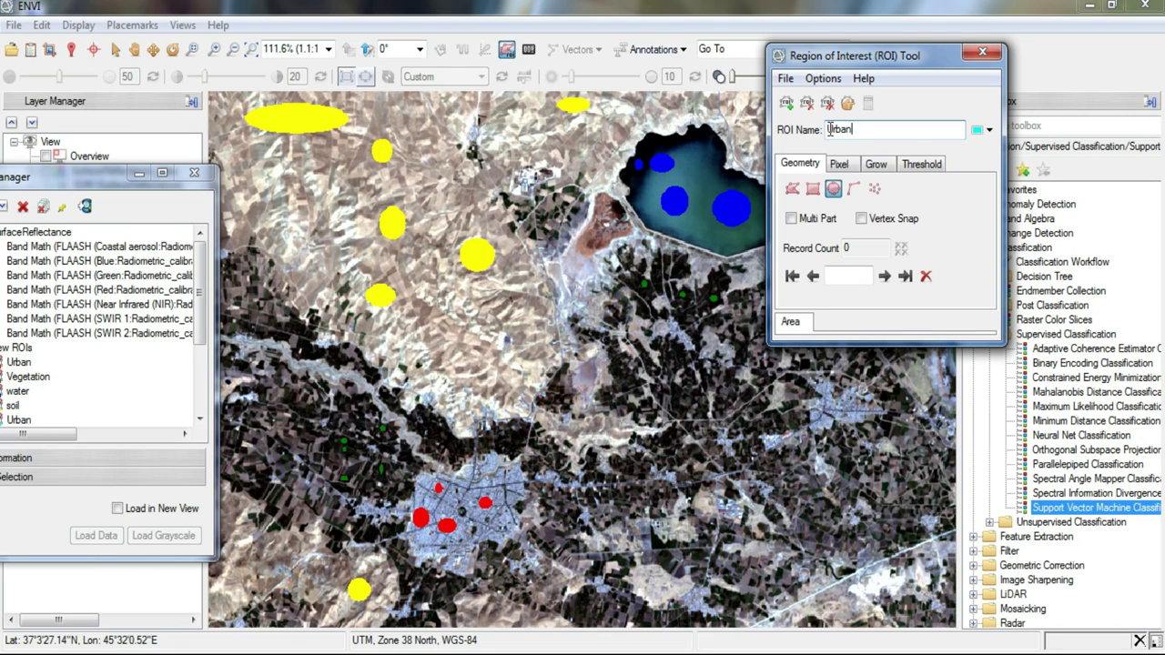
pyautogui.write('_@')
pyautogui.press('BackSpace')
pyautogui.write('2')
# Draw six small rectangular Urban_2 areas spread across the city, clear of the red urban training areas.
pyautogui.scroll(6, 473, 551)
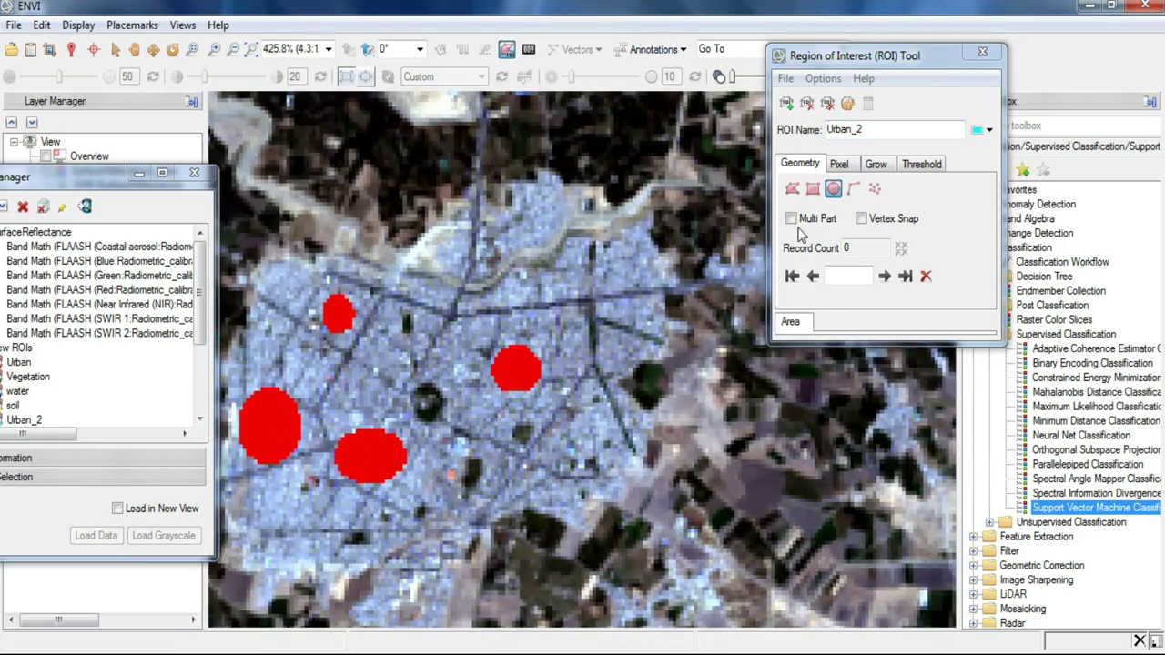
pyautogui.click(812, 189)
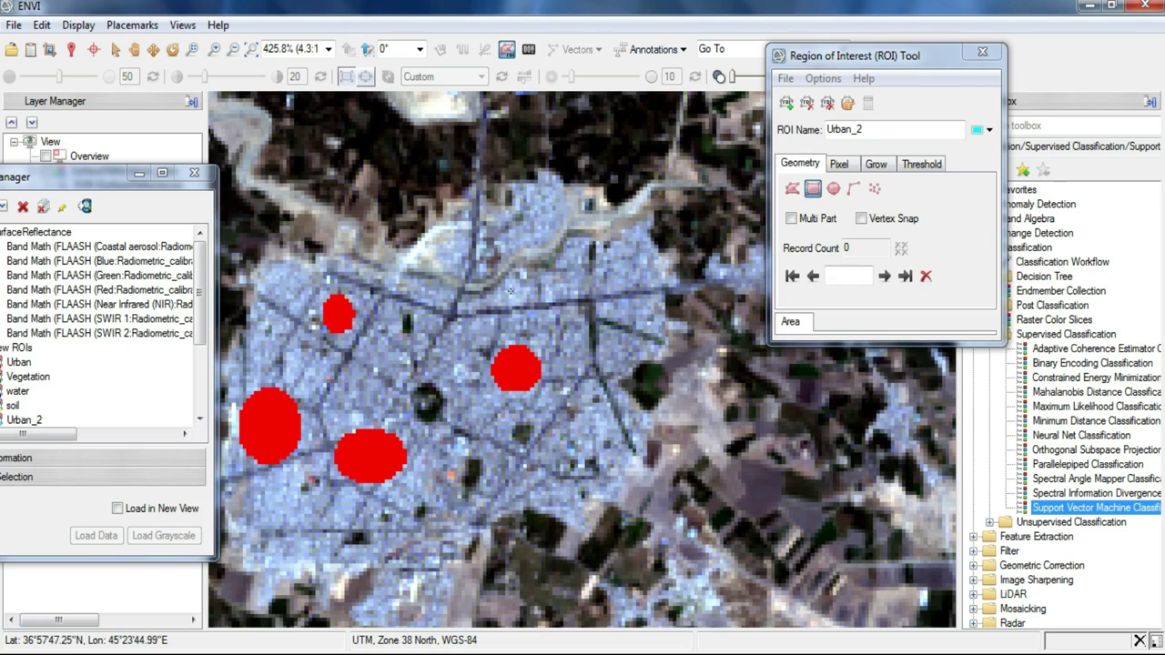
pyautogui.moveTo(516, 294); pyautogui.dragTo(539, 323)
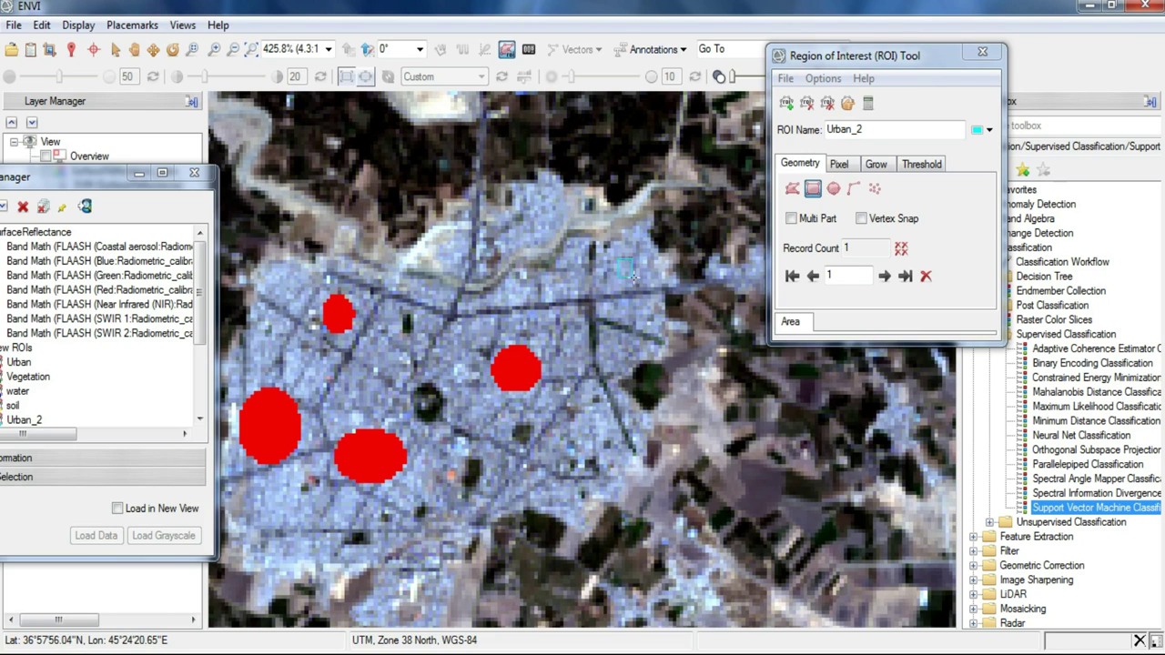
pyautogui.moveTo(480, 387); pyautogui.dragTo(505, 440)
pyautogui.moveTo(271, 492); pyautogui.dragTo(292, 513)
pyautogui.moveTo(278, 275); pyautogui.dragTo(291, 299)
# Return to the full scene, add a new region of interest and name it Veg_2.
pyautogui.click(251, 49)
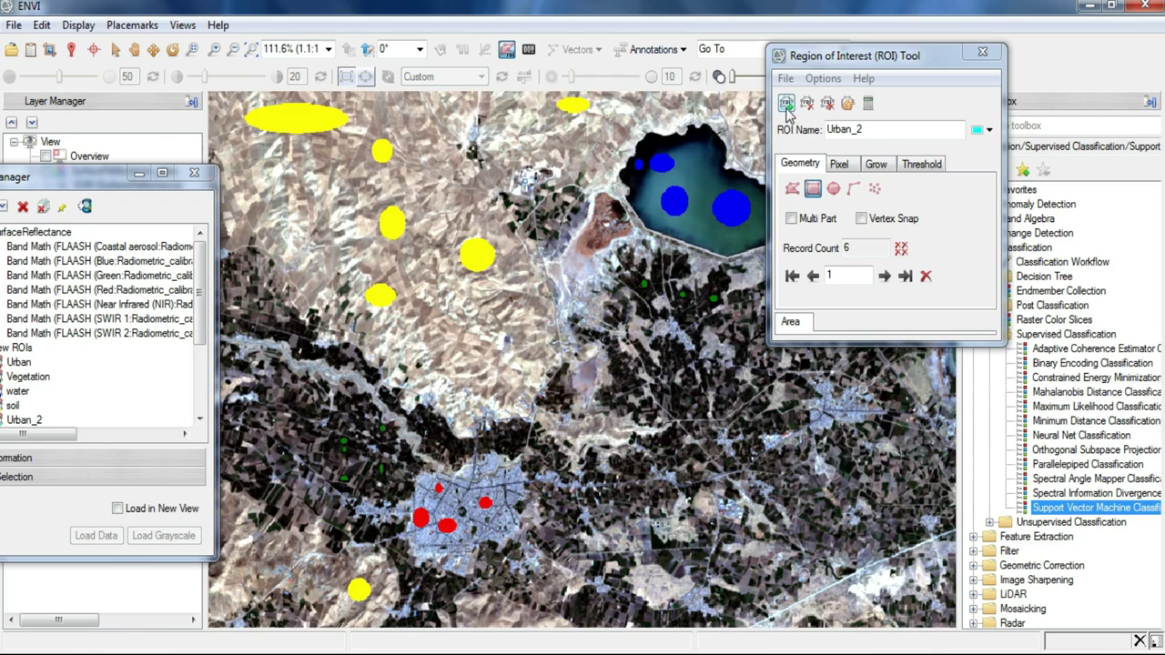
pyautogui.click(787, 106)
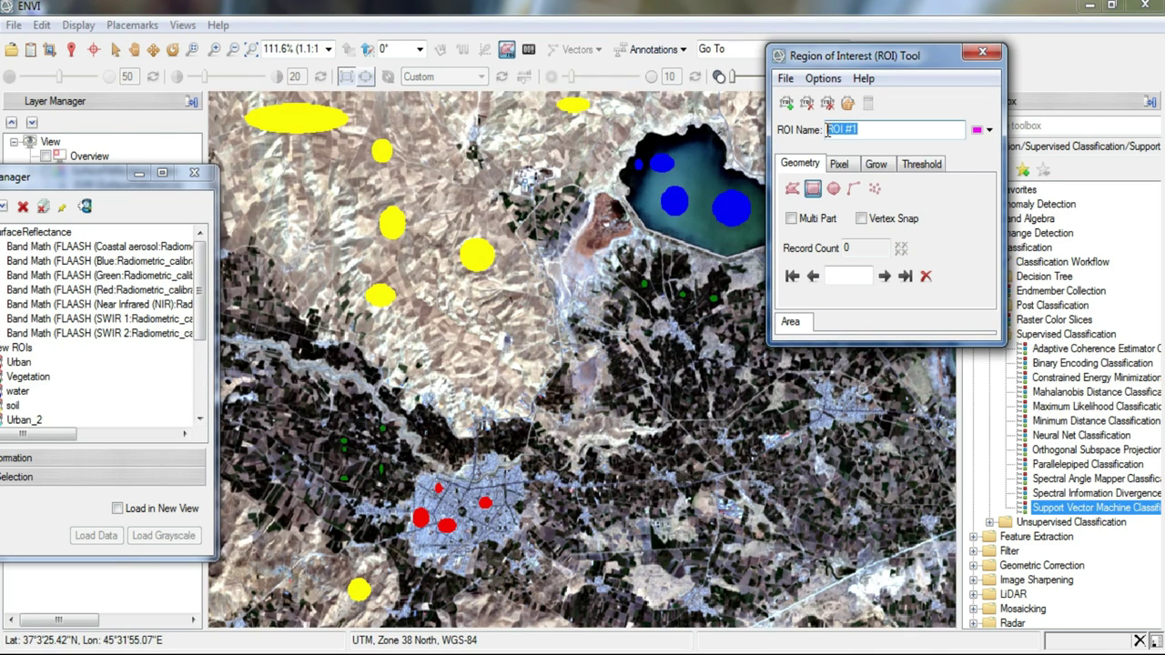
pyautogui.write('Veg_2')
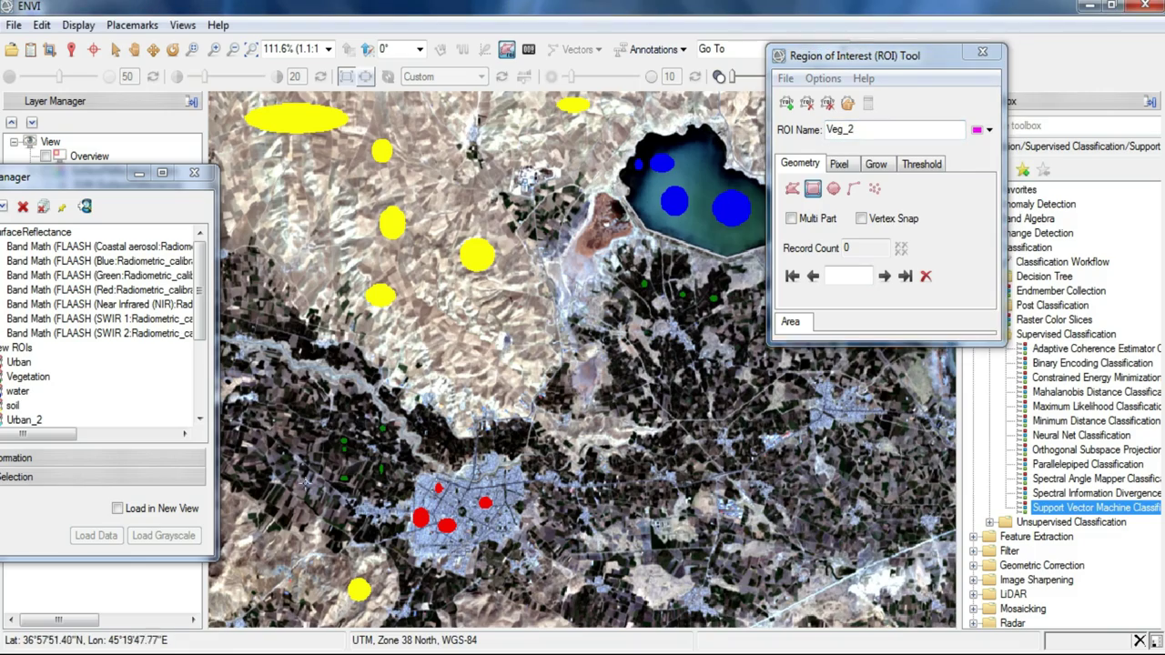
# Draw four small rectangular Veg_2 areas over the dark vegetation north of the city.
pyautogui.scroll(2, 308, 485)
pyautogui.scroll(4, 470, 407)
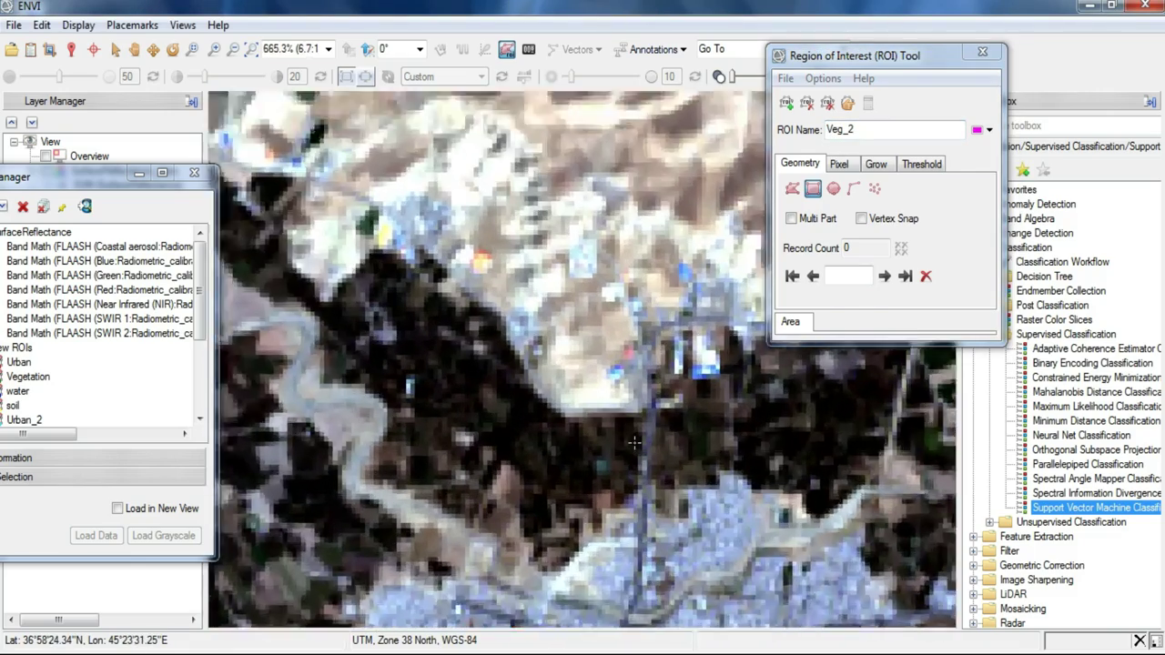
pyautogui.moveTo(448, 377); pyautogui.dragTo(466, 407)
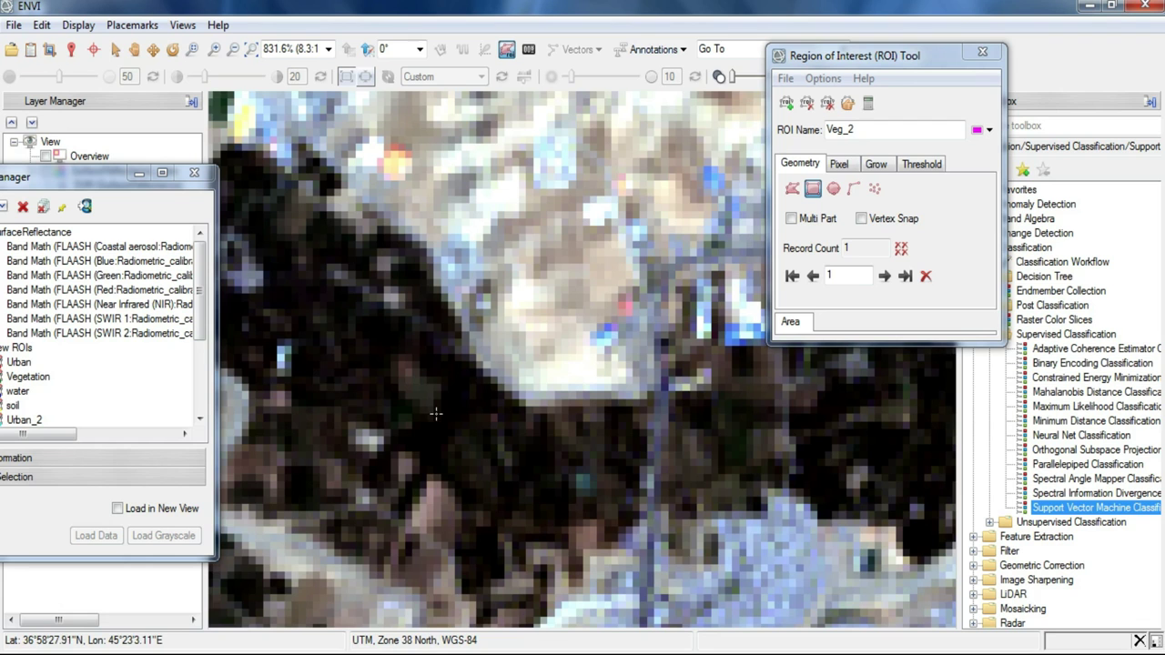
pyautogui.moveTo(369, 320); pyautogui.dragTo(382, 333)
pyautogui.moveTo(450, 399); pyautogui.dragTo(464, 410)
pyautogui.moveTo(888, 448); pyautogui.dragTo(890, 453)
# Add more small Veg_2 rectangles over the dark green fields between the city and the lake.
pyautogui.scroll(-5, 425, 451)
pyautogui.scroll(-2, 425, 451)
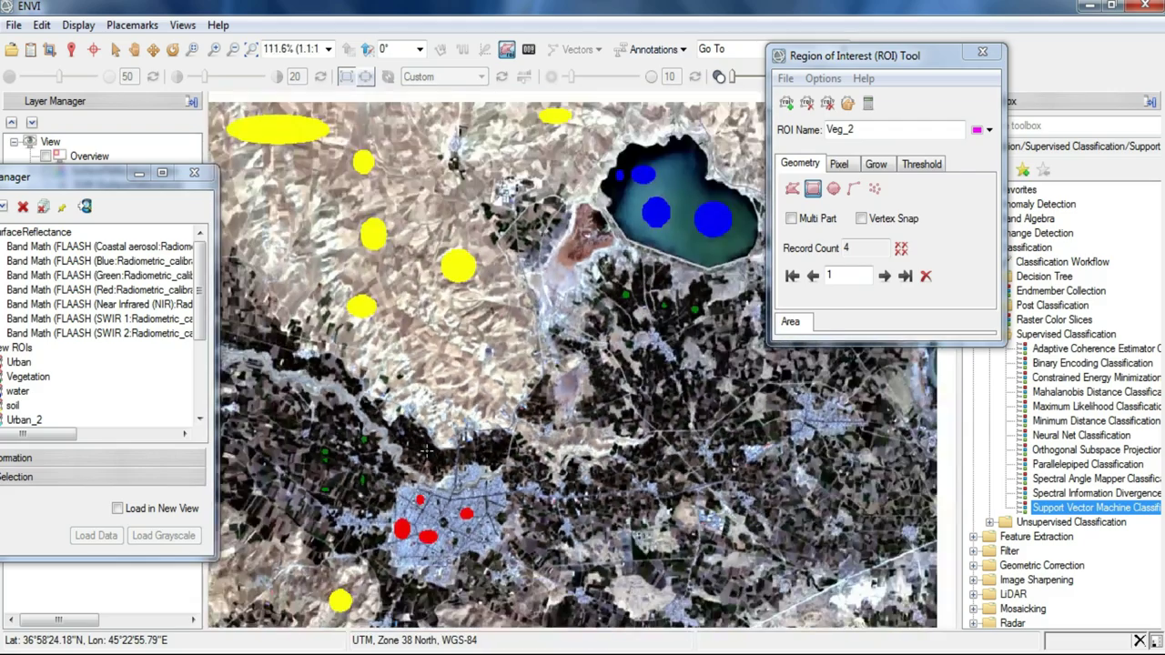
pyautogui.scroll(5, 760, 488)
pyautogui.scroll(2, 760, 489)
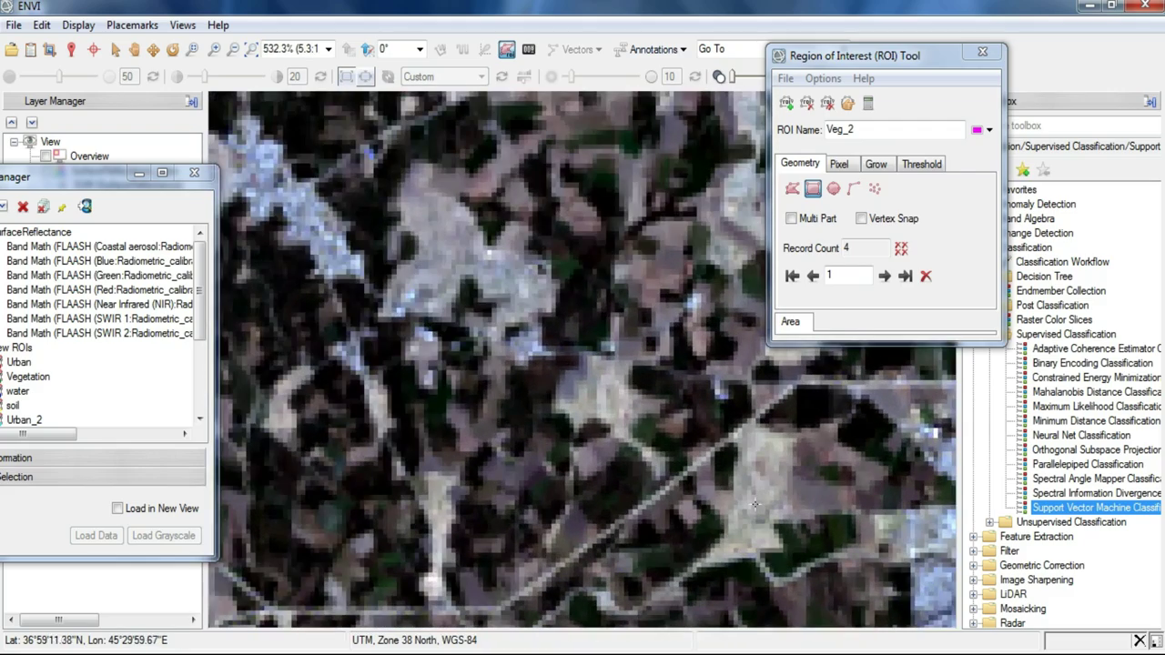
pyautogui.moveTo(683, 544); pyautogui.dragTo(686, 549)
pyautogui.moveTo(613, 477); pyautogui.dragTo(633, 516)
# Add a new region of interest and name it Water_2.
pyautogui.click(846, 129)
pyautogui.click(786, 102)
pyautogui.doubleClick(849, 128)
pyautogui.write('Water')
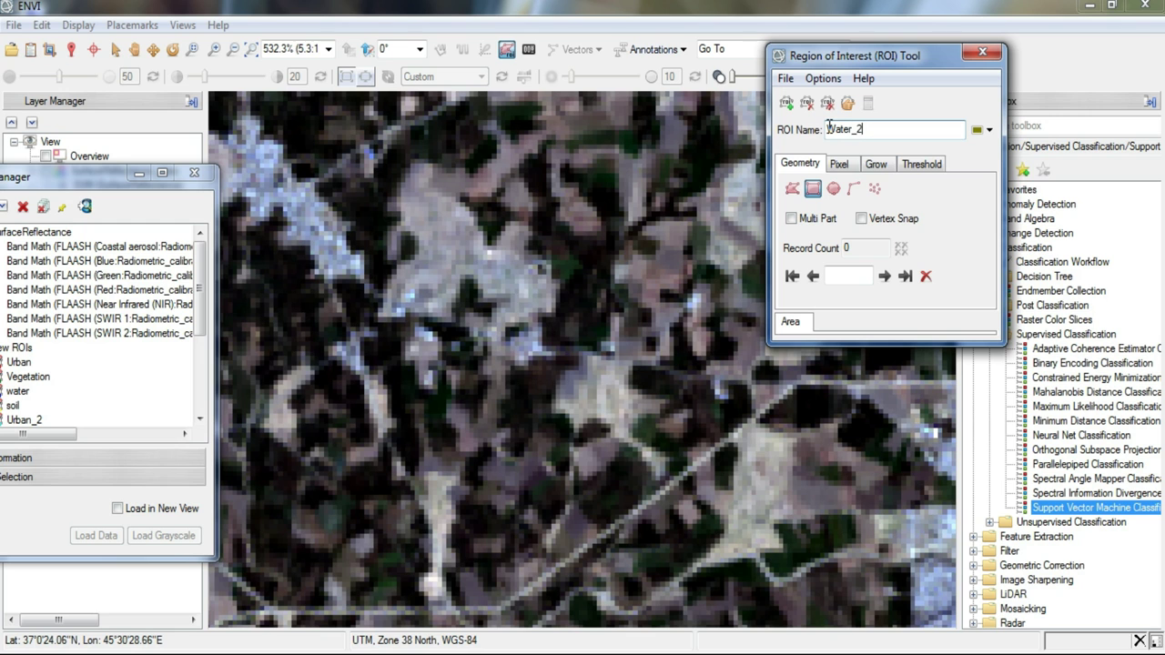
# Draw three rectangular Water_2 areas inside the lake, between the blue water training areas.
pyautogui.click(251, 49)
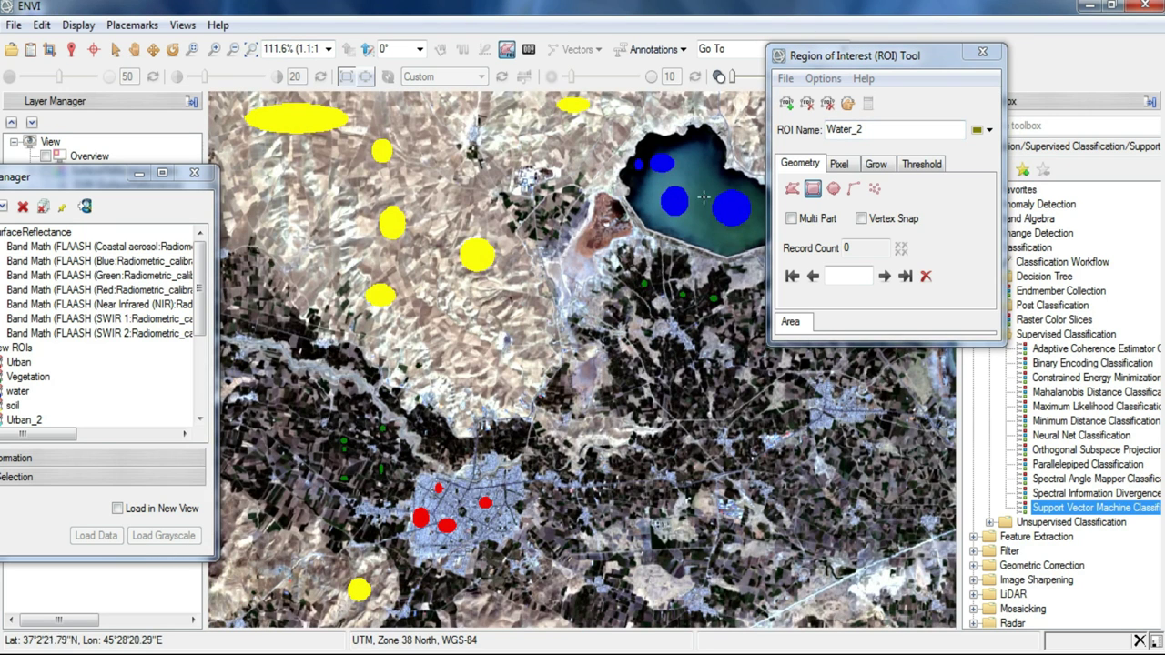
pyautogui.doubleClick(693, 153)
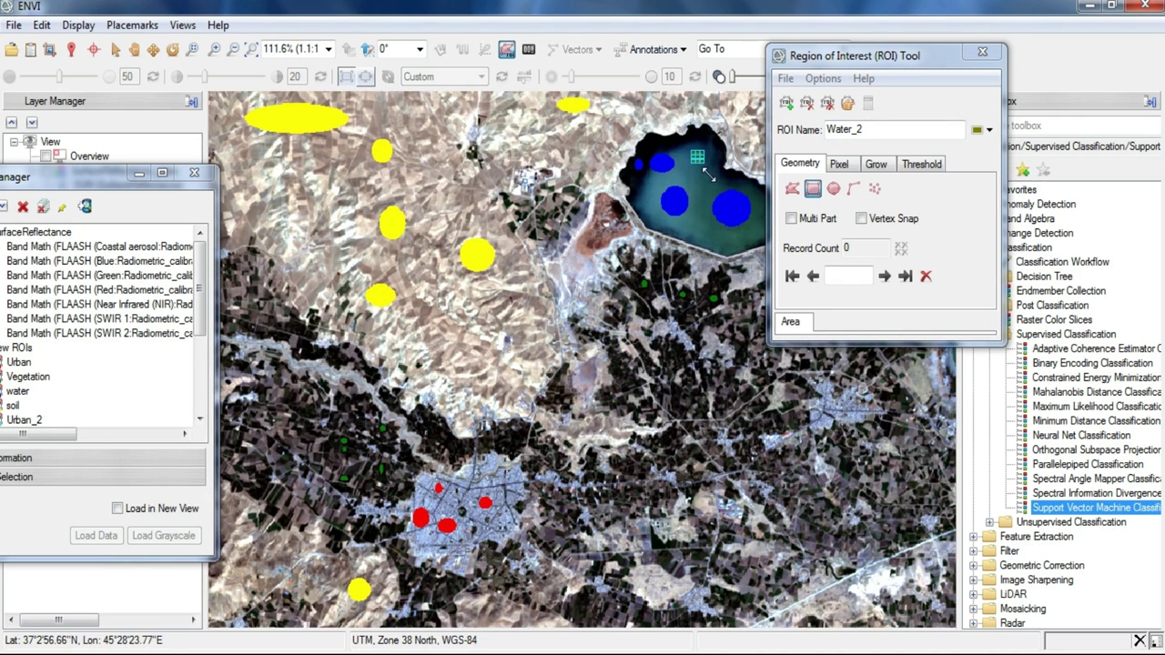
pyautogui.doubleClick(635, 177)
pyautogui.click(695, 188)
# Add a new region of interest named Soil_2 and shift the ROI window off the lake.
pyautogui.click(834, 146)
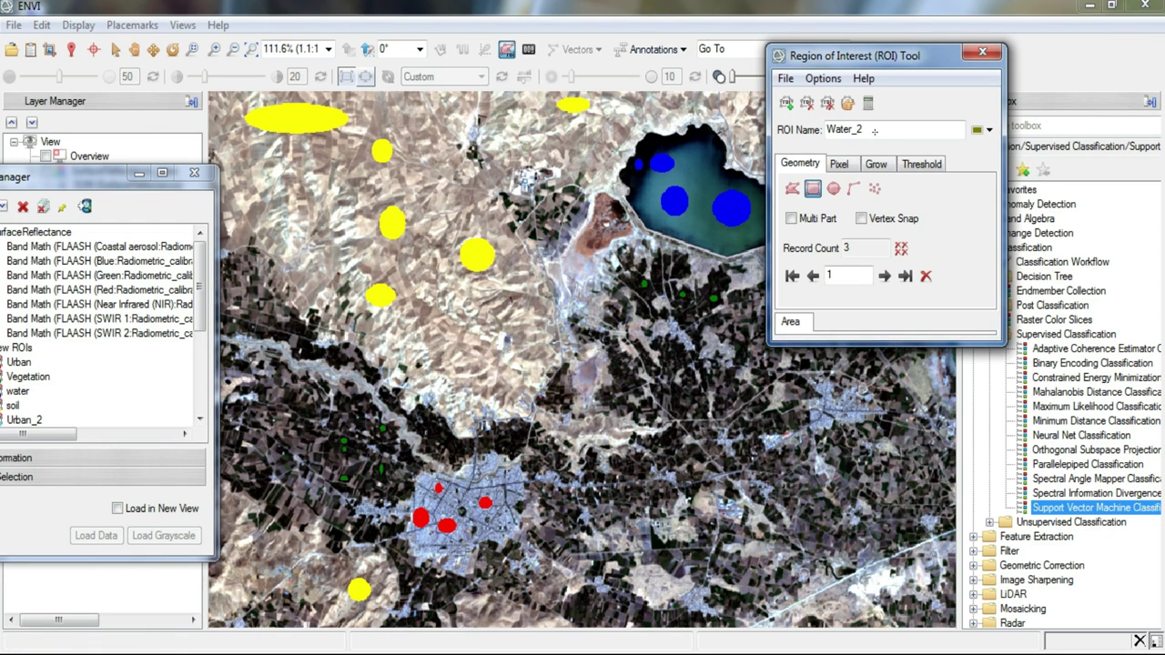
pyautogui.write('Soil')
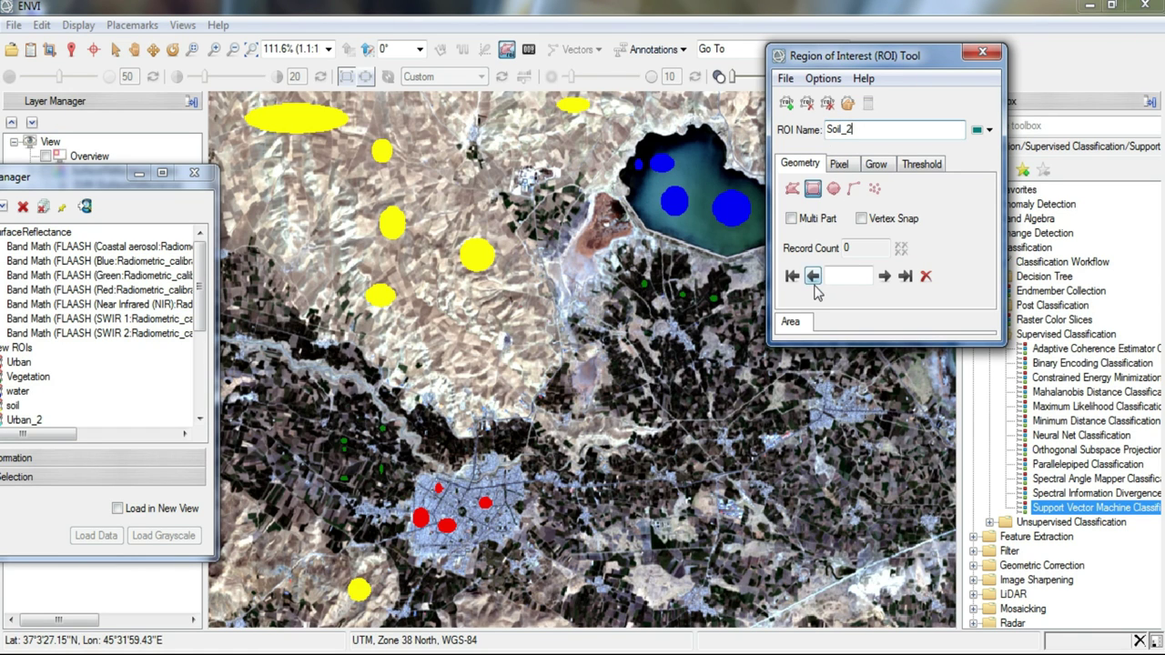
pyautogui.moveTo(914, 58); pyautogui.dragTo(958, 68)
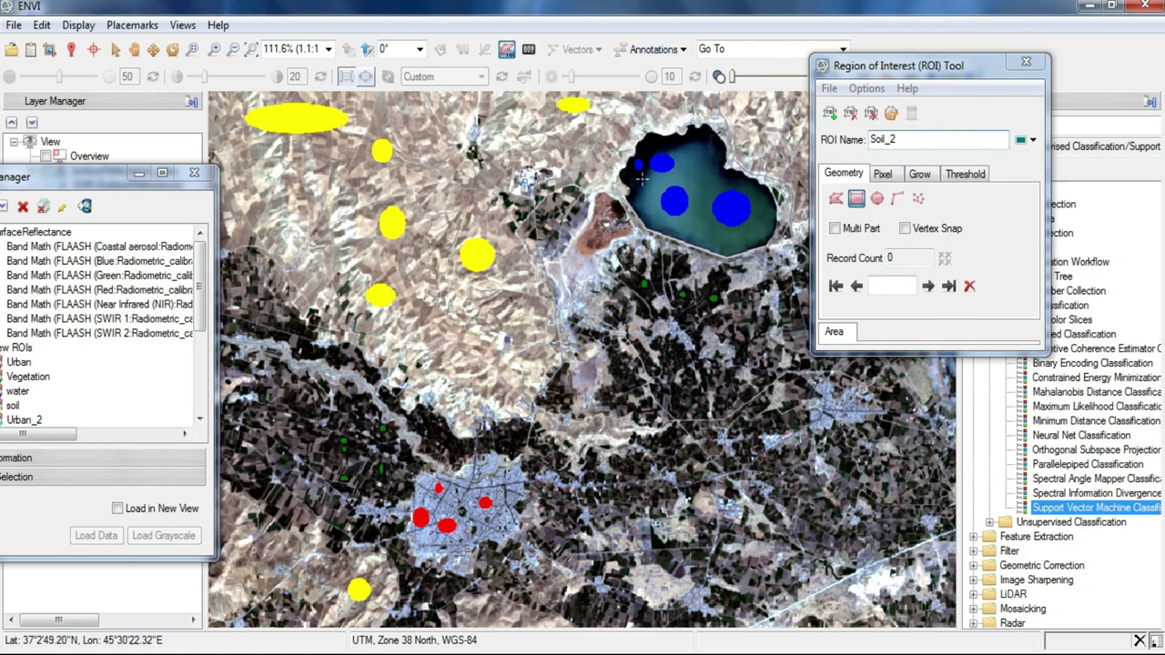
# Draw seven rectangular Soil_2 areas over the bare hills west and northeast of the lake, moving the ROI window out of the way.
pyautogui.click(588, 162)
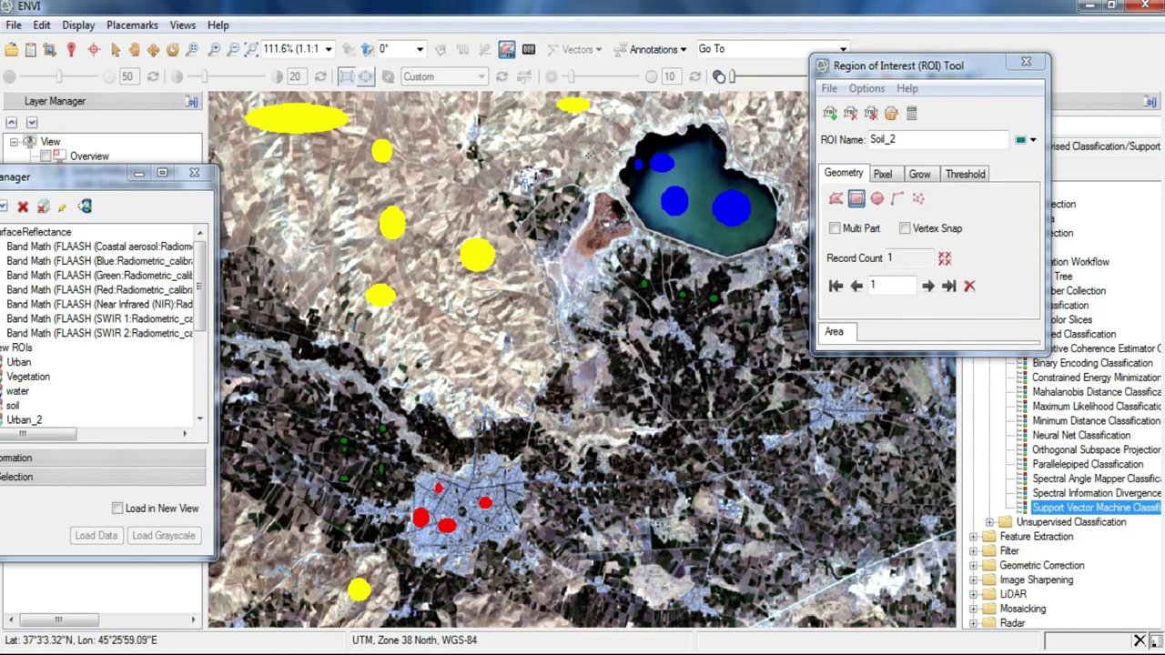
pyautogui.click(335, 155)
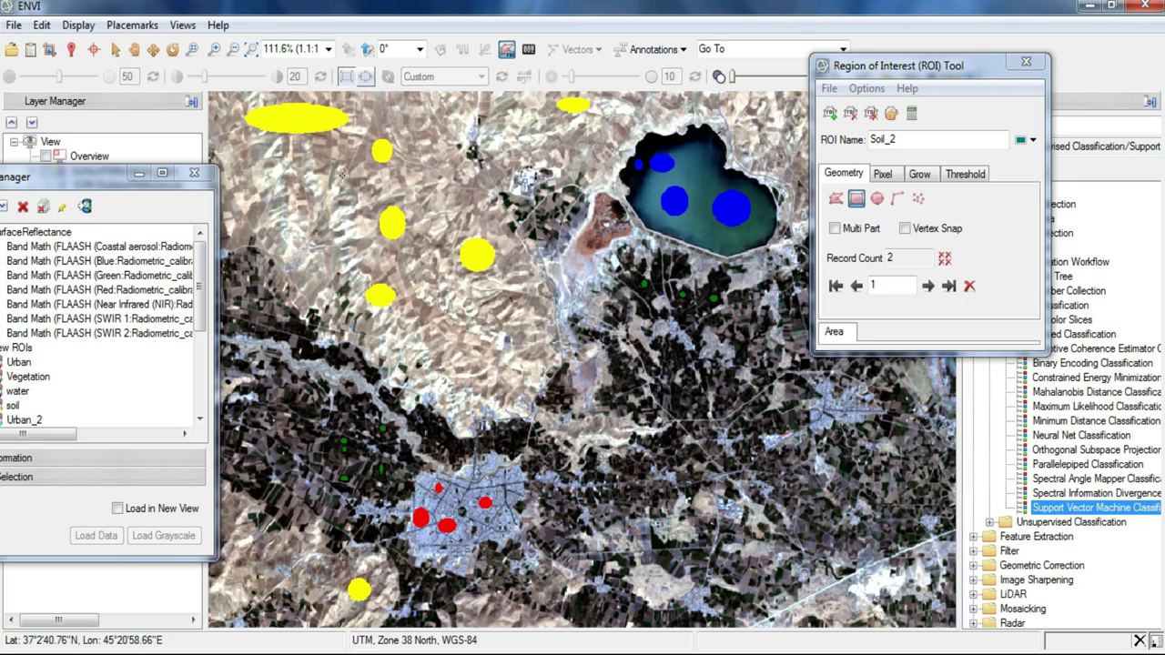
pyautogui.click(368, 193)
pyautogui.click(297, 203)
pyautogui.click(256, 177)
pyautogui.click(699, 135)
pyautogui.moveTo(874, 71); pyautogui.dragTo(997, 132)
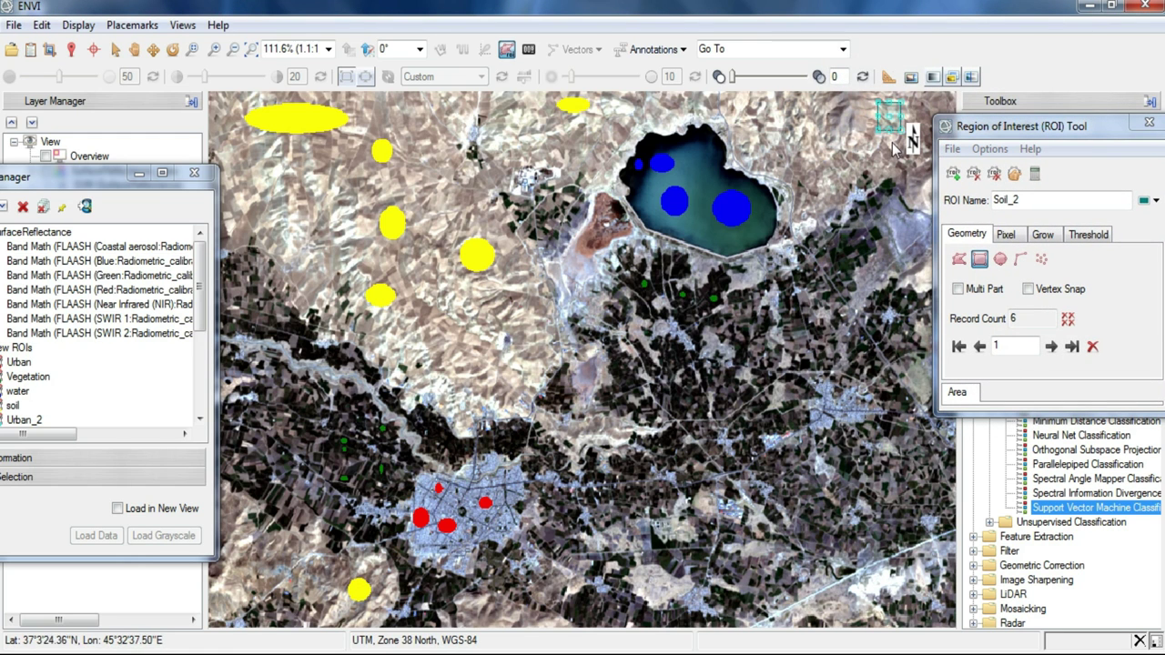
pyautogui.doubleClick(887, 114)
# Search the toolbox for "conf", widen the results and start Confusion Matrix Using Ground Truth ROIs.
pyautogui.moveTo(977, 131); pyautogui.dragTo(686, 107)
pyautogui.write('co')
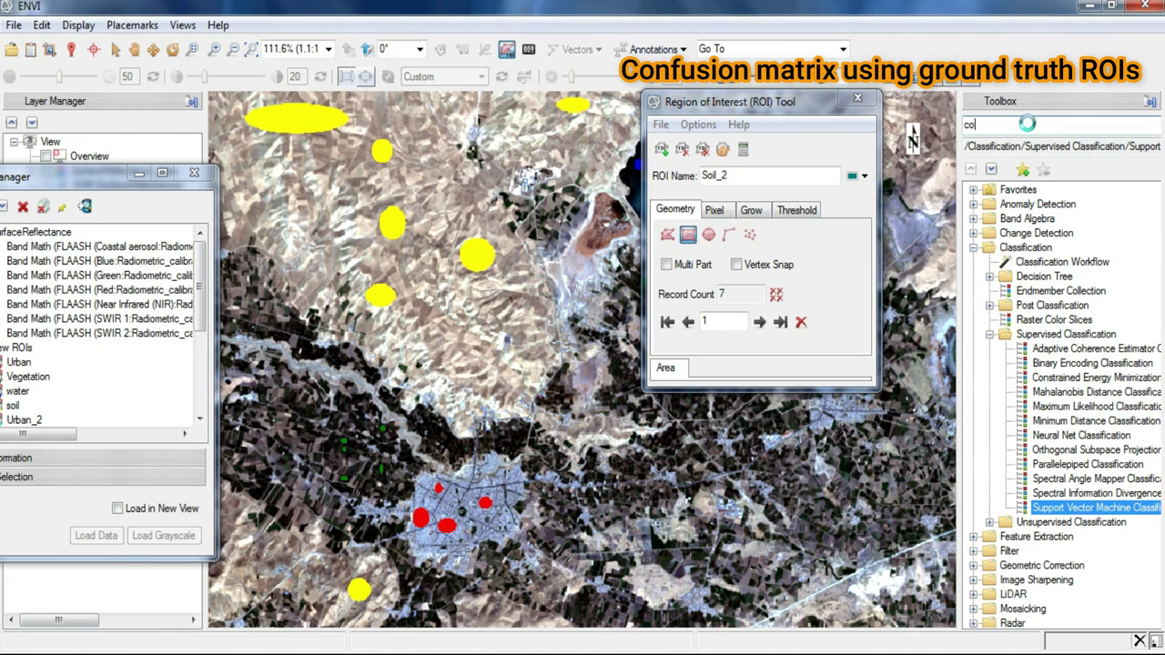
pyautogui.write('nf')
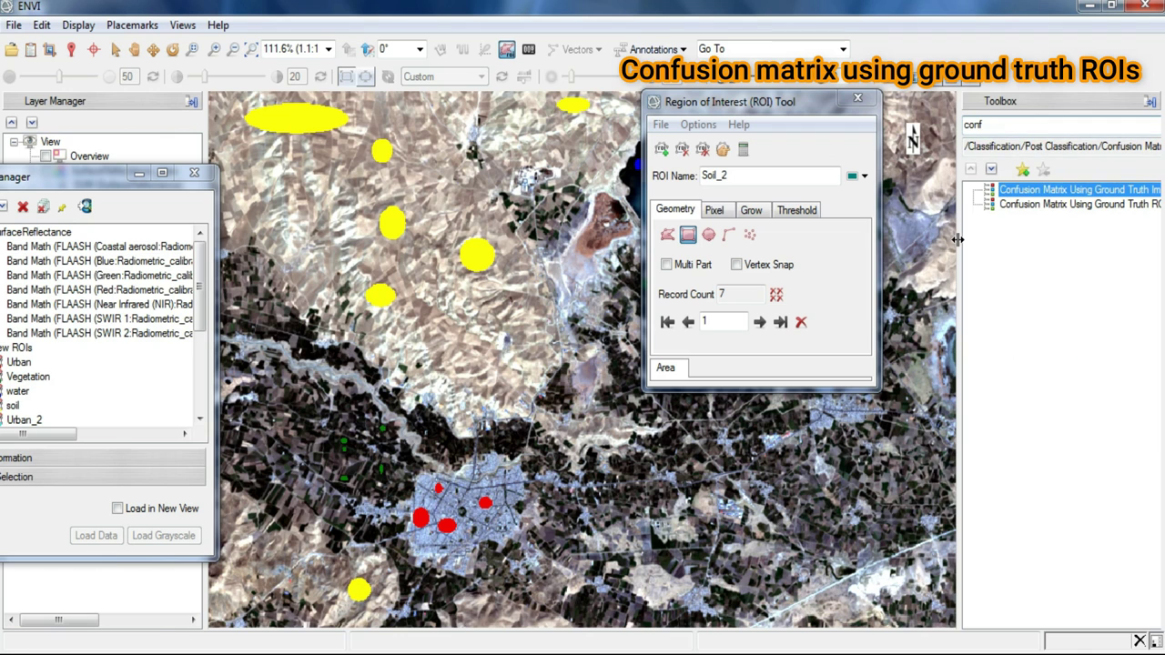
pyautogui.moveTo(957, 240); pyautogui.dragTo(914, 239)
pyautogui.click(982, 207)
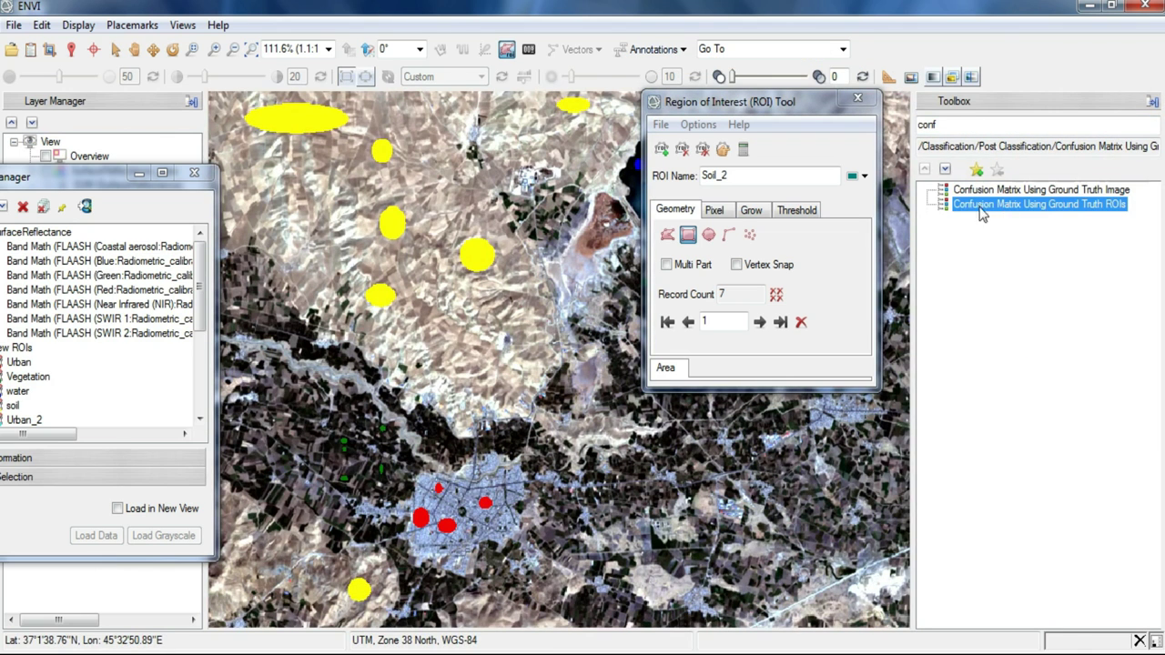
pyautogui.doubleClick(1051, 207)
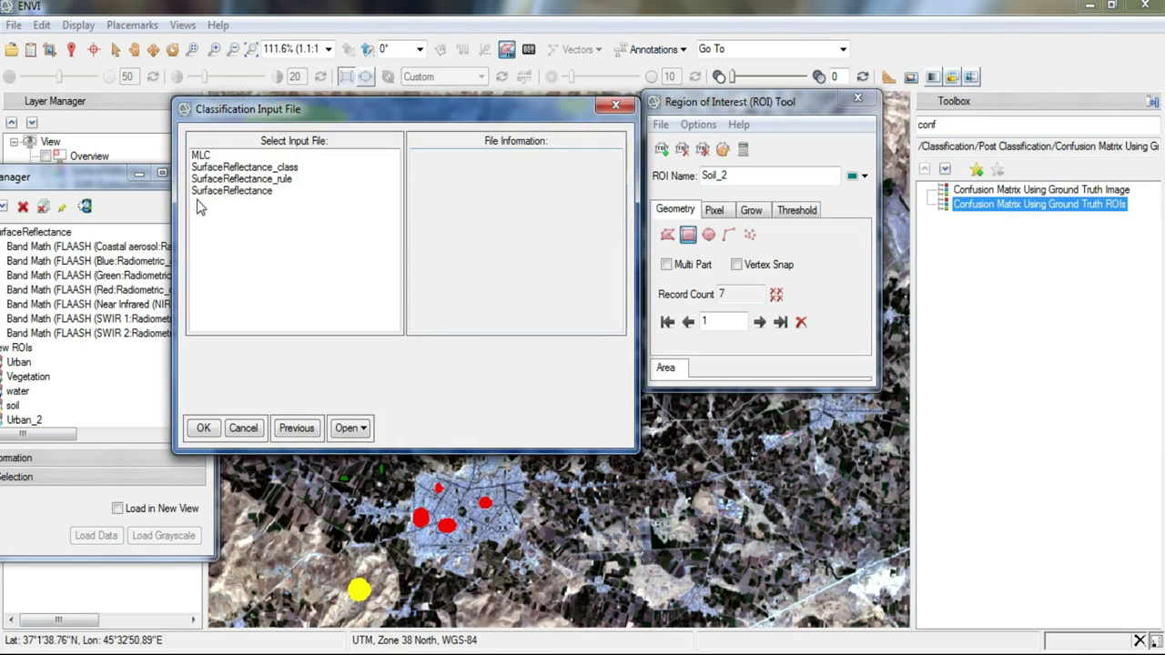
# Choose SurfaceReflectance_class, full scene, as the classification input for the confusion matrix.
pyautogui.click(284, 169)
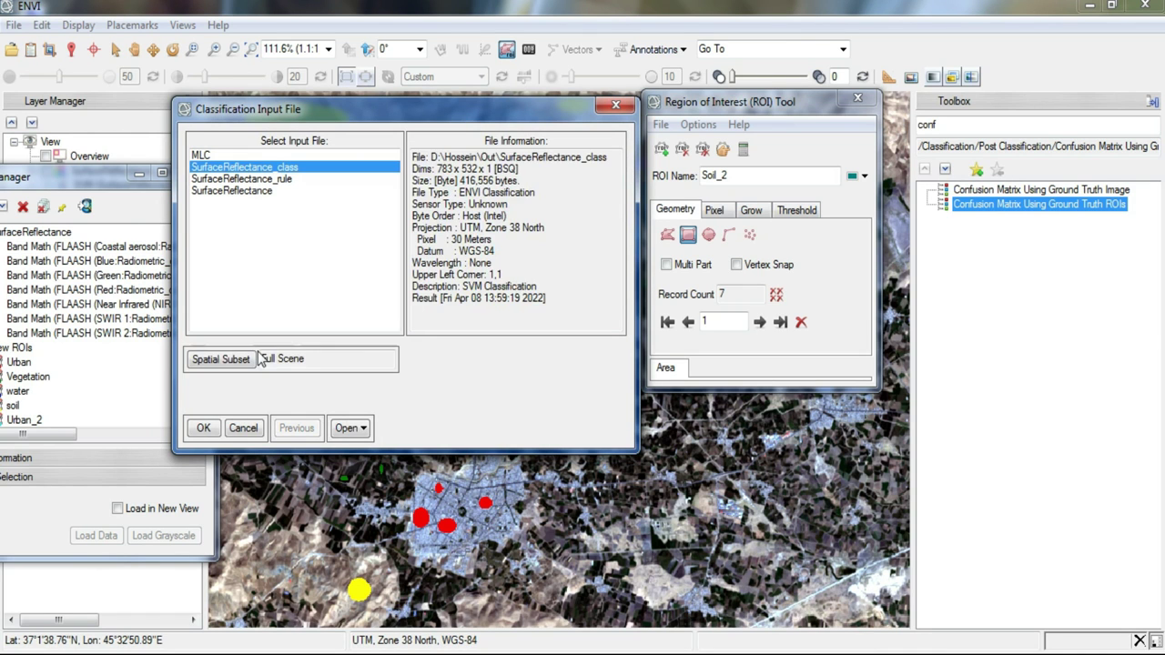
pyautogui.click(203, 428)
pyautogui.click(464, 338)
pyautogui.click(464, 338)
pyautogui.click(464, 337)
pyautogui.click(465, 338)
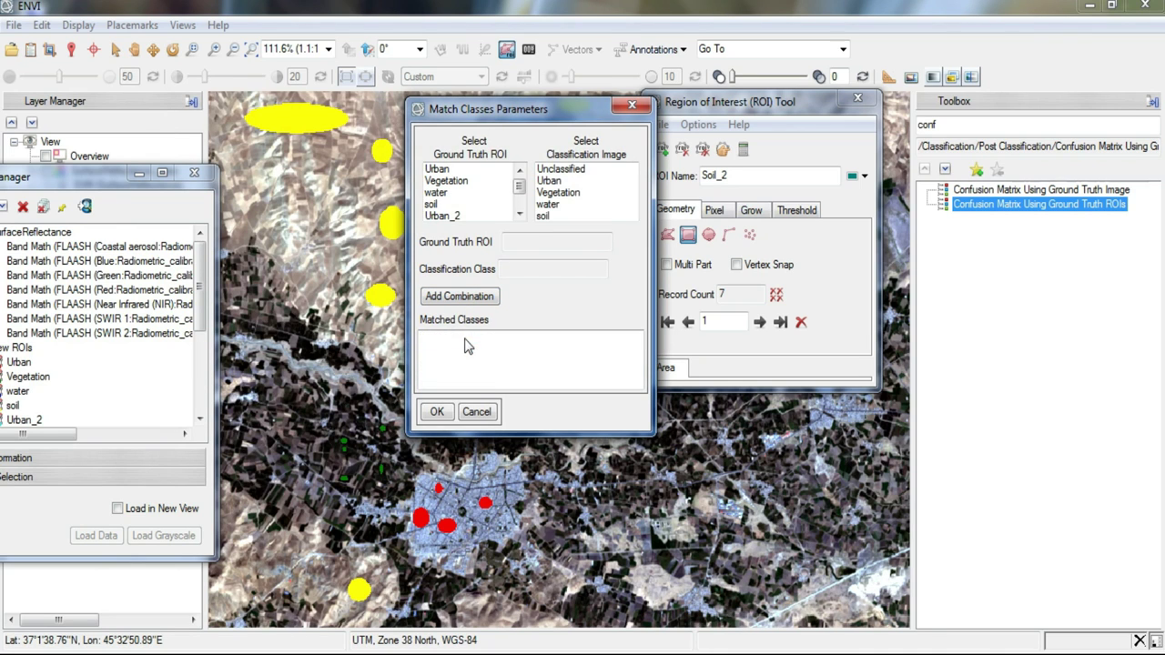
# Match ground truth ROI Urban_2 with class Urban and Veg_2 with class Vegetation.
pyautogui.click(543, 217)
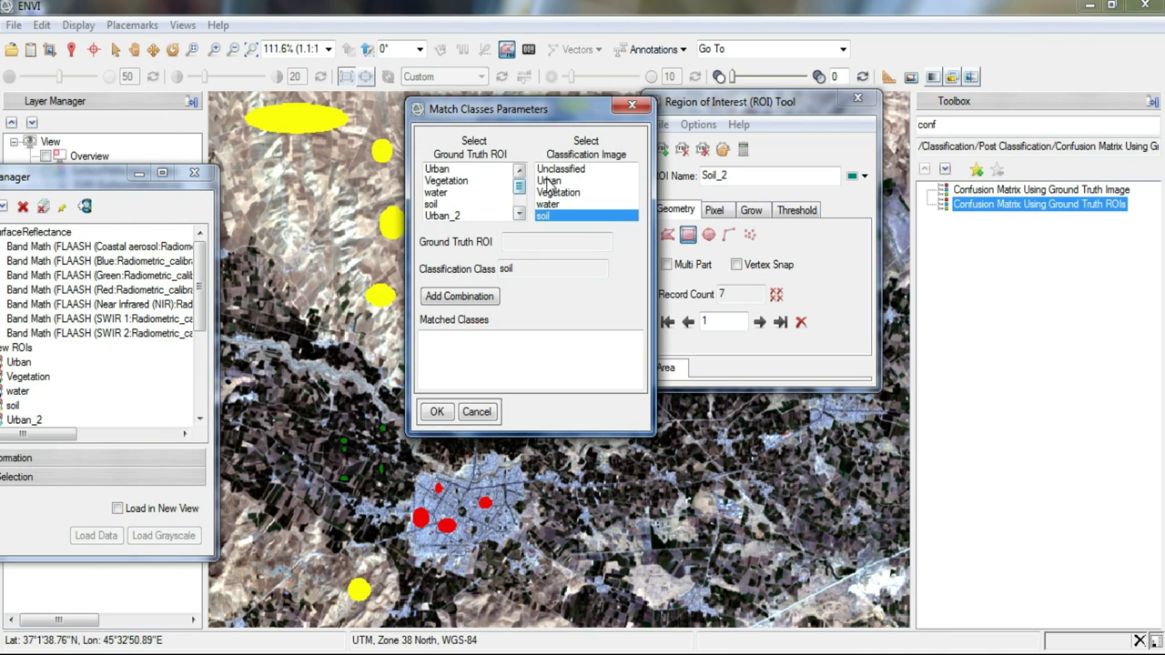
pyautogui.click(551, 181)
pyautogui.click(455, 217)
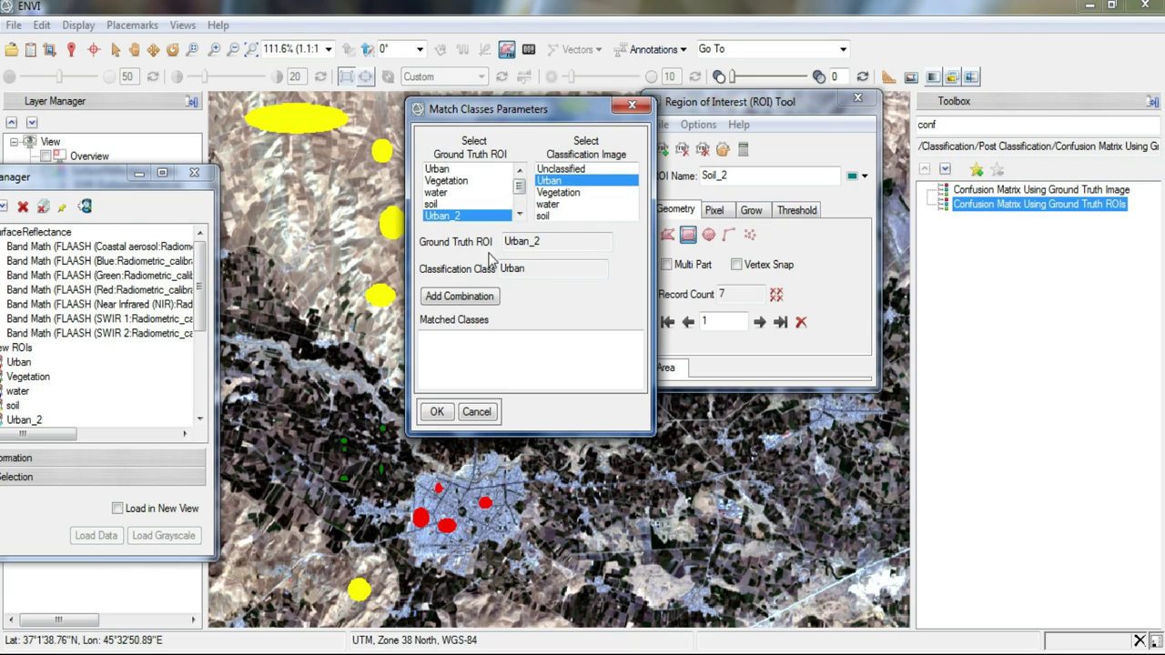
pyautogui.click(491, 296)
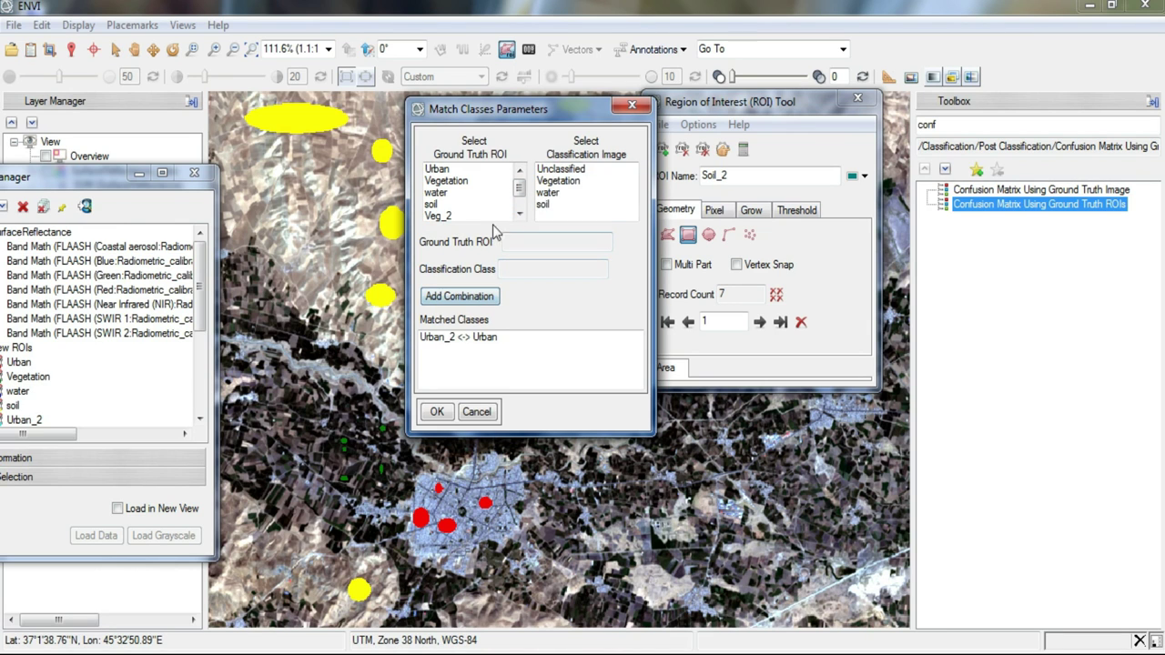
pyautogui.click(438, 216)
pyautogui.click(551, 181)
pyautogui.click(460, 296)
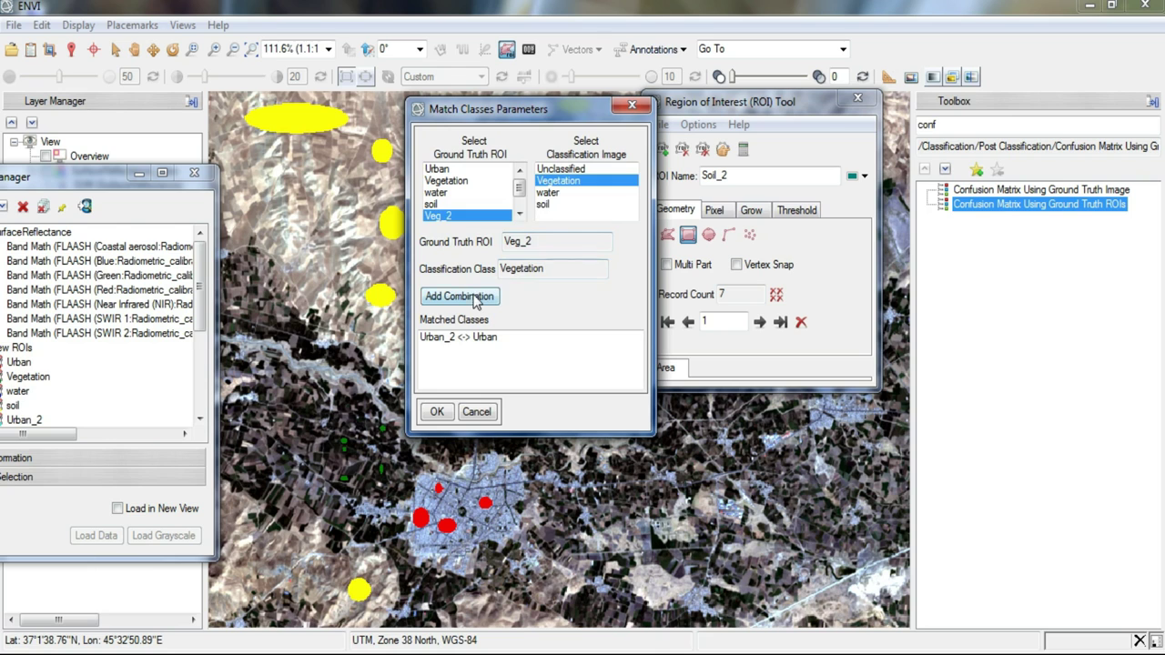
# Match ground truth ROI Water_2 with class water and Soil_2 with class soil.
pyautogui.click(441, 215)
pyautogui.click(547, 181)
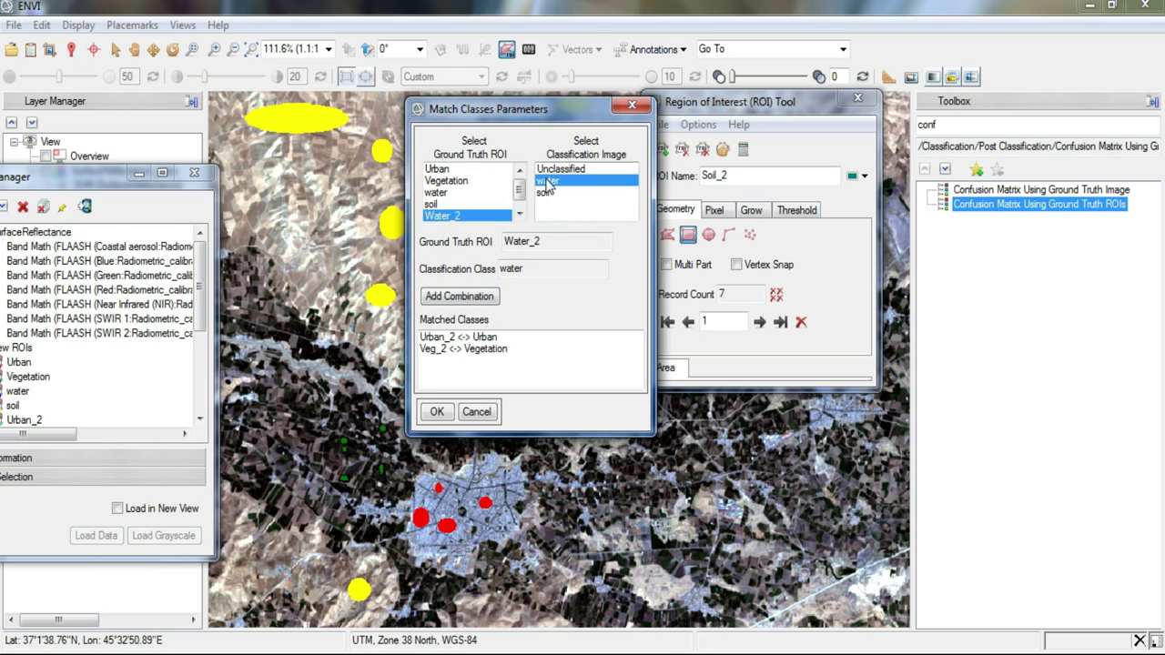
pyautogui.click(475, 295)
pyautogui.click(444, 216)
pyautogui.click(469, 296)
# Generate the confusion matrix in pixels and percent with the accuracy assessment, and enlarge the report window to show it fully.
pyautogui.click(438, 411)
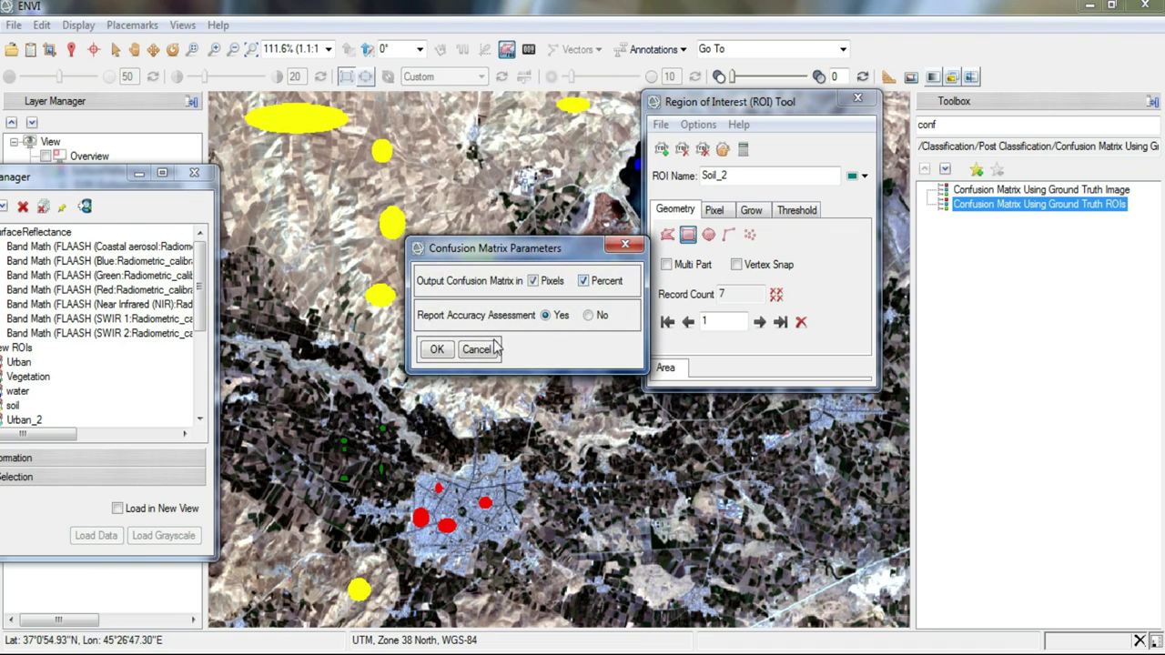
pyautogui.click(437, 351)
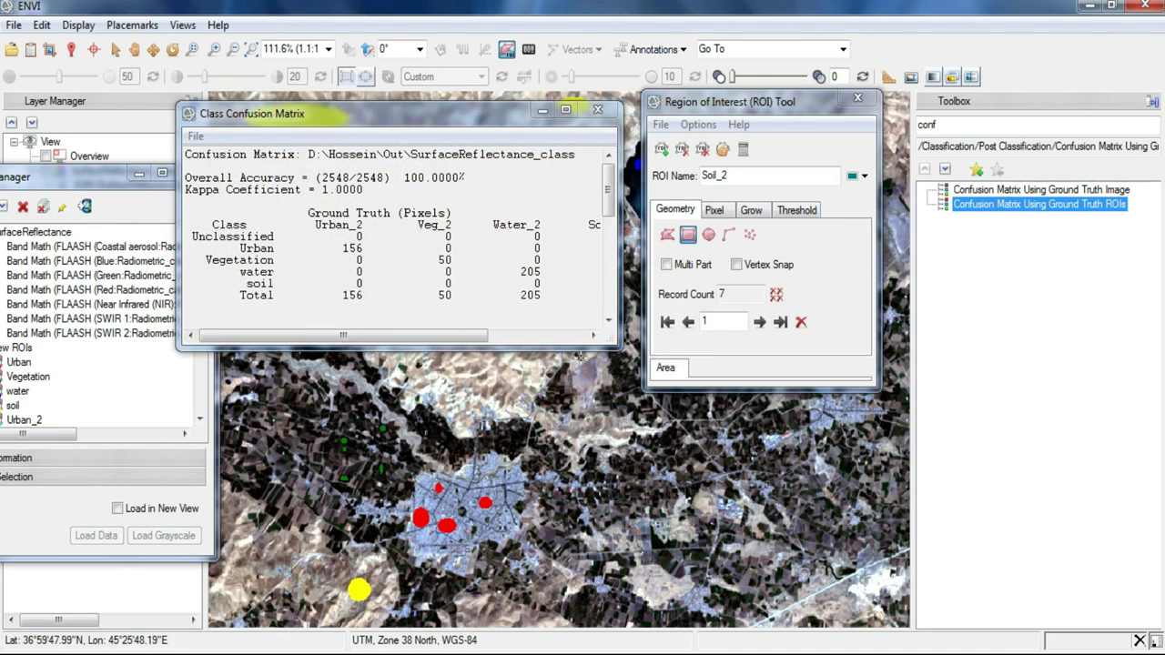
pyautogui.moveTo(611, 345); pyautogui.dragTo(899, 562)
pyautogui.moveTo(638, 117); pyautogui.dragTo(615, 62)
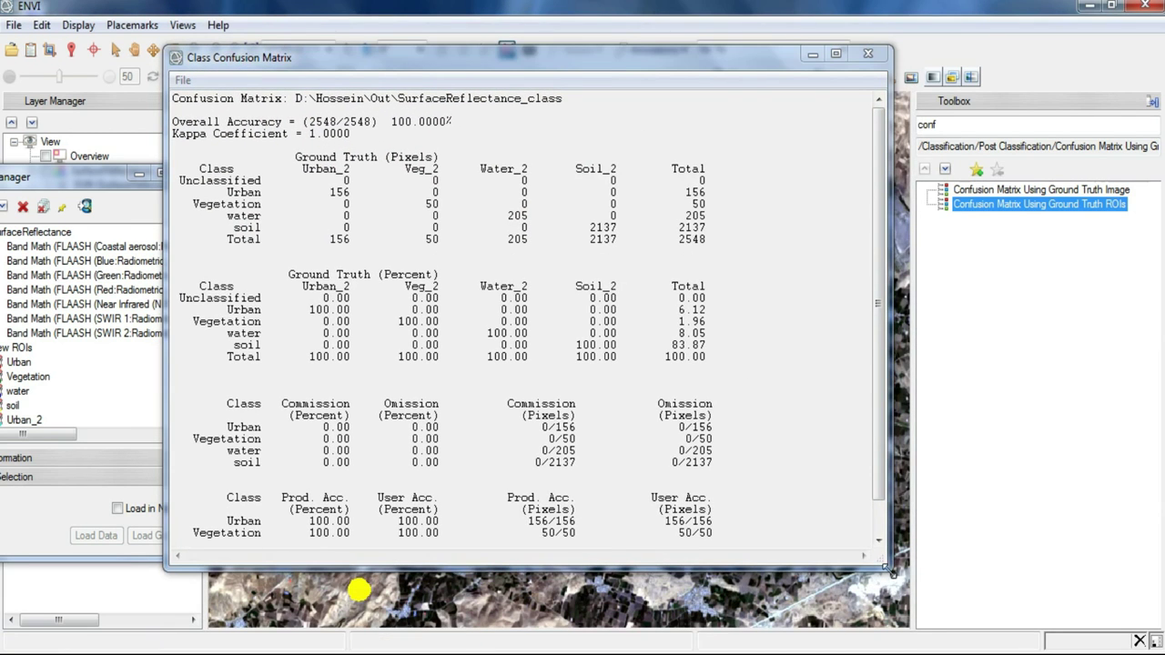
pyautogui.moveTo(890, 569); pyautogui.dragTo(924, 615)
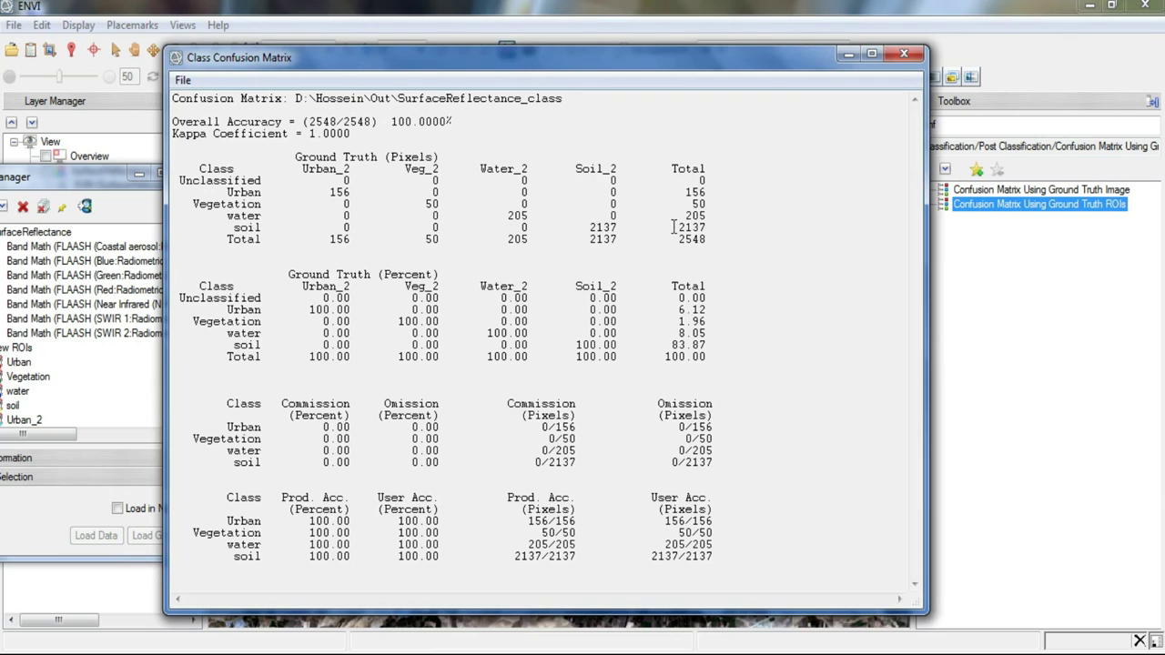
# Examine the overall accuracy and kappa coefficient in the confusion matrix report.
pyautogui.moveTo(370, 134); pyautogui.dragTo(159, 138)
pyautogui.moveTo(459, 121); pyautogui.dragTo(167, 122)
pyautogui.click(231, 144)
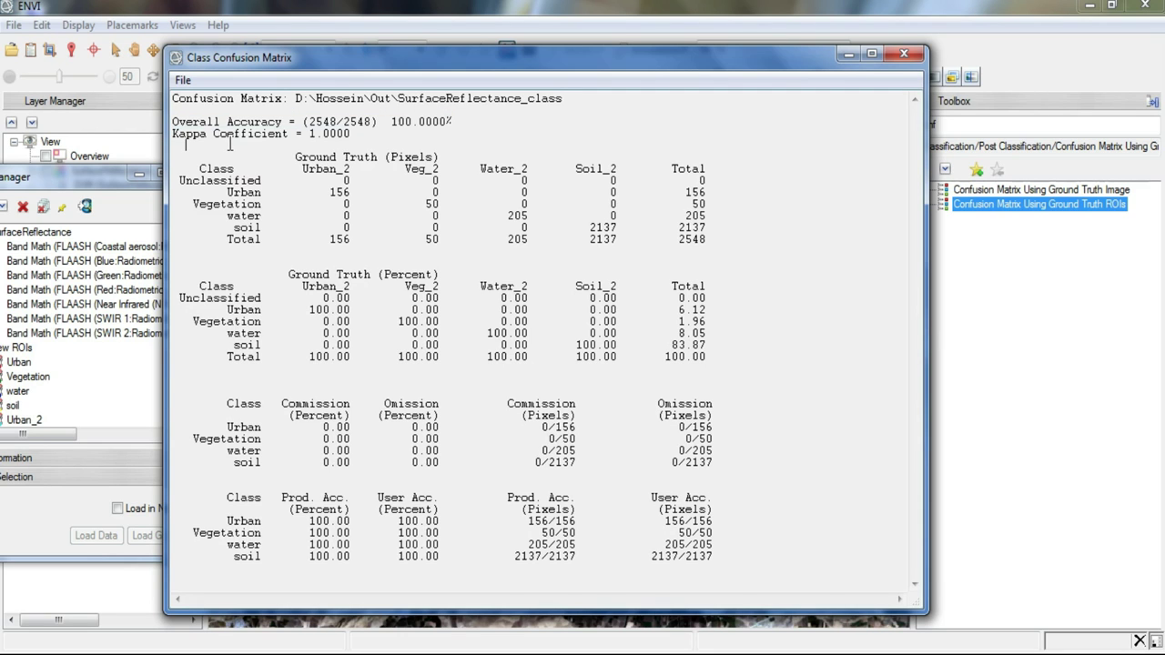
# Save the confusion matrix report as an ASCII text file named Confusion Matrix in the Out folder, and close the report.
pyautogui.click(182, 80)
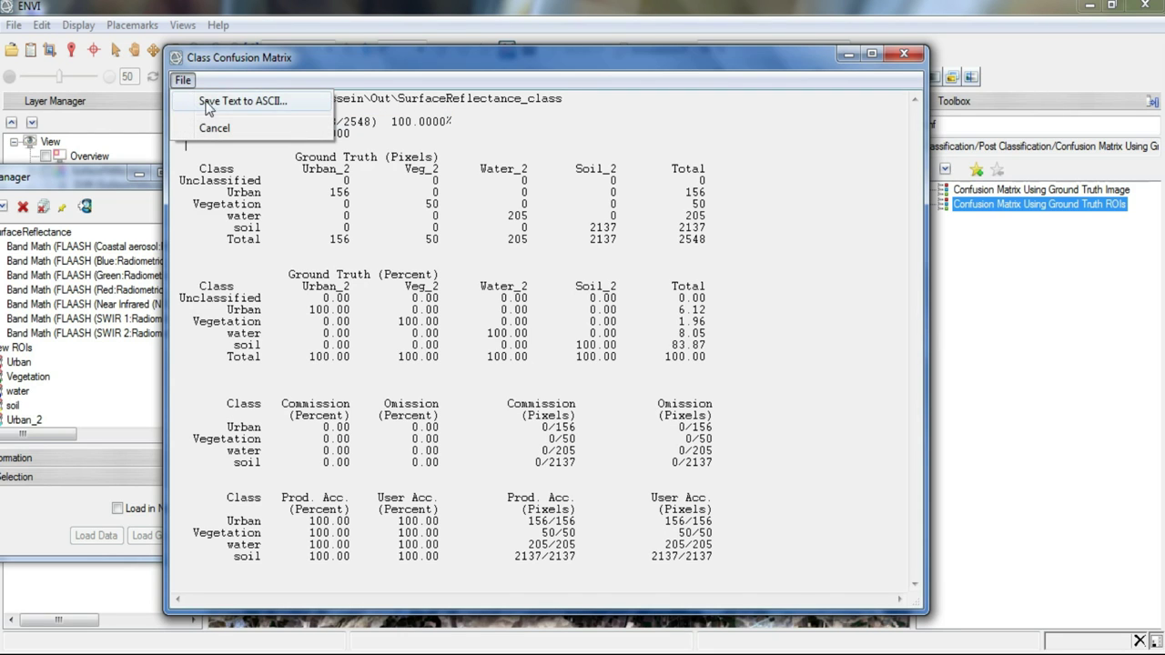
pyautogui.click(284, 100)
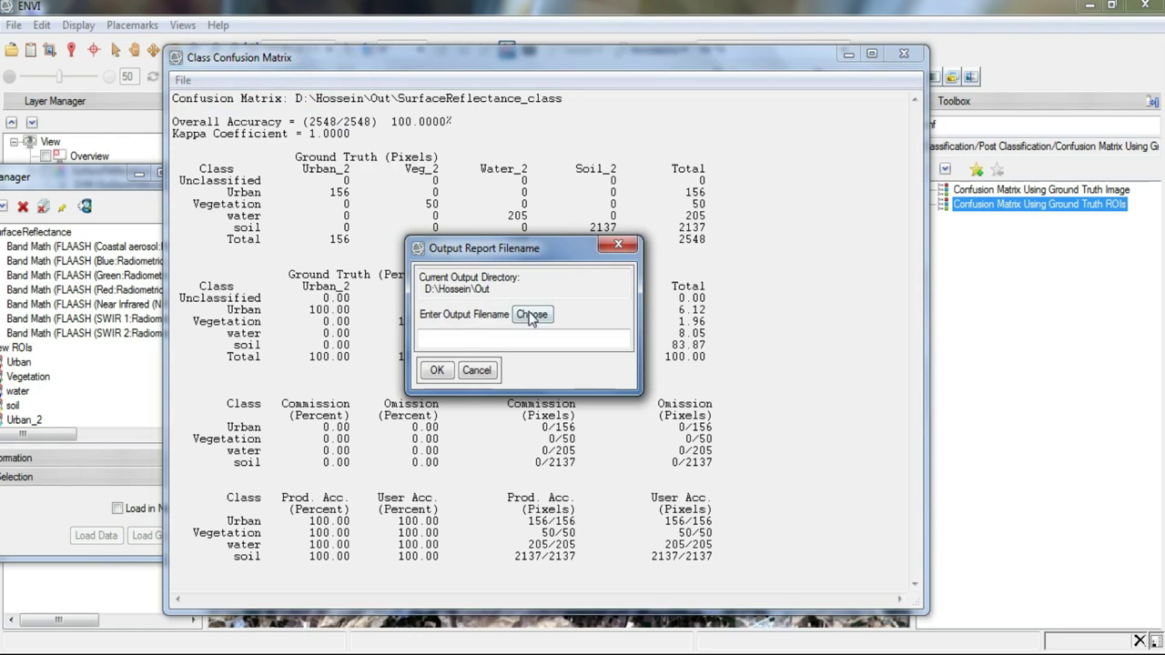
pyautogui.click(533, 316)
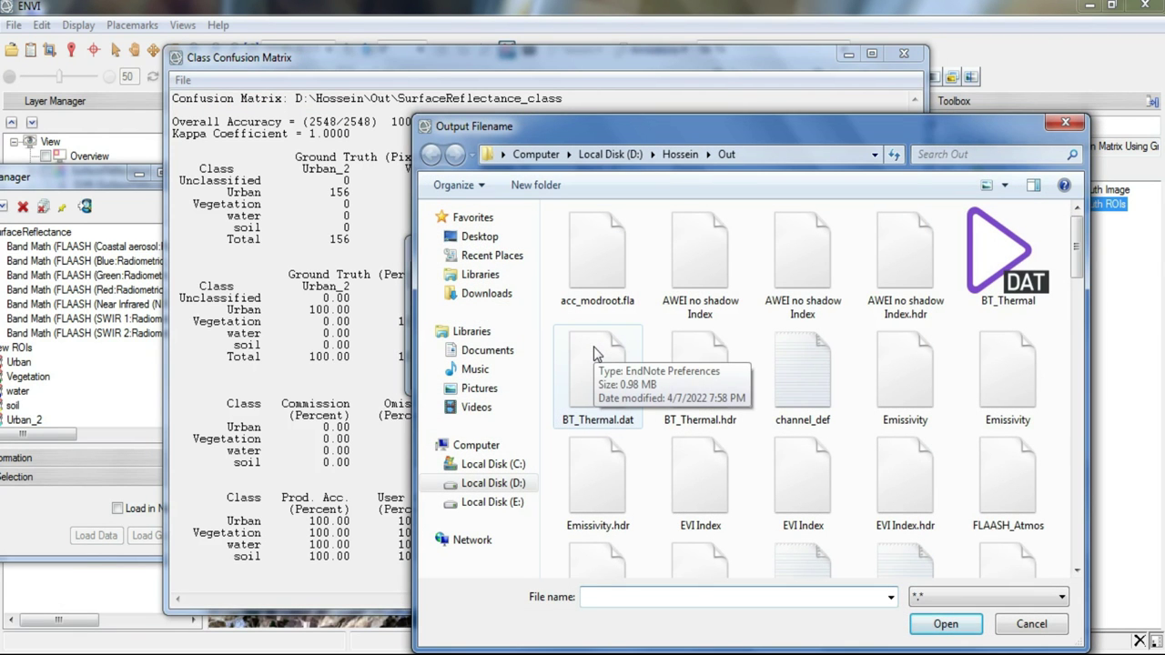
pyautogui.write('Confusion Matrix')
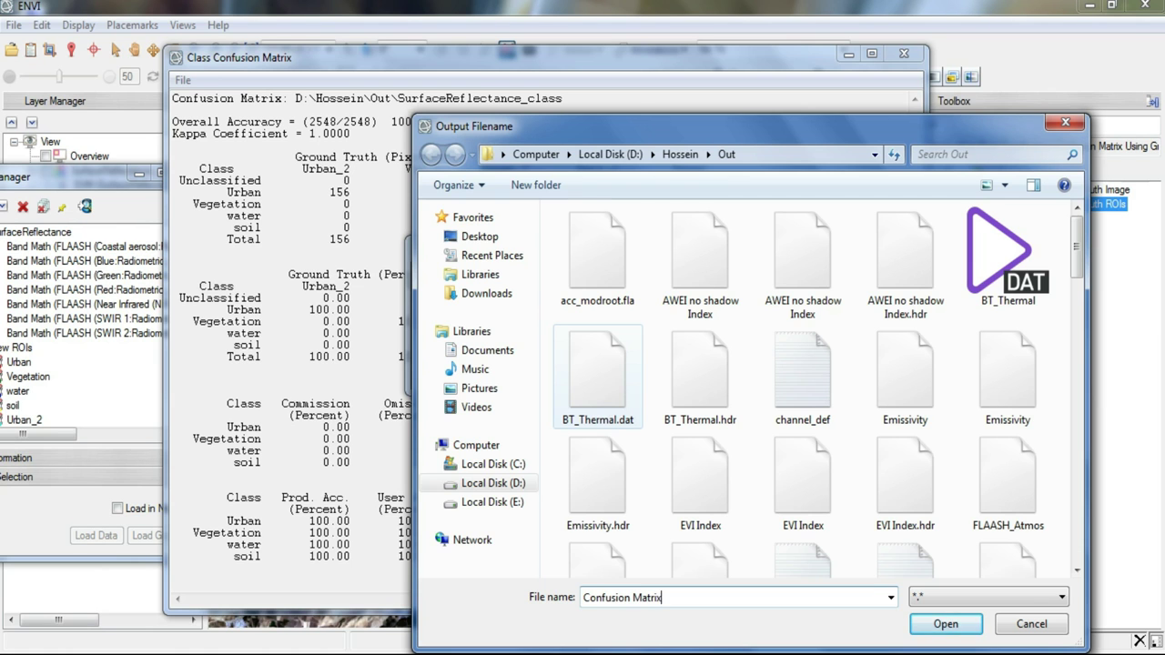
pyautogui.press('Return')
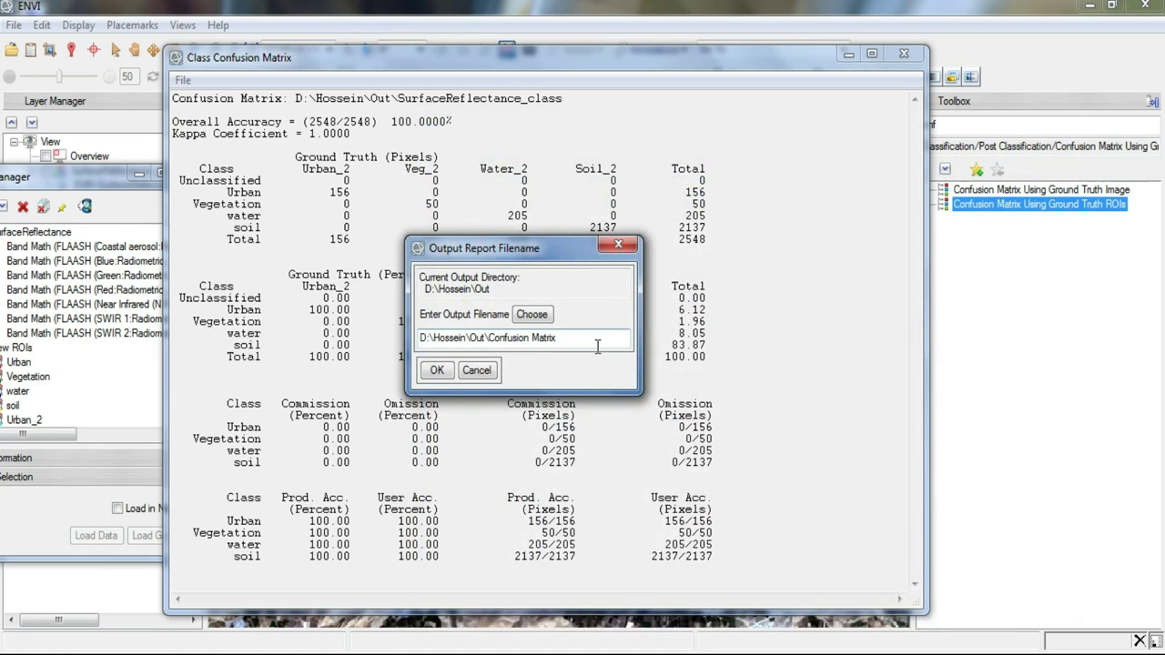
pyautogui.click(434, 373)
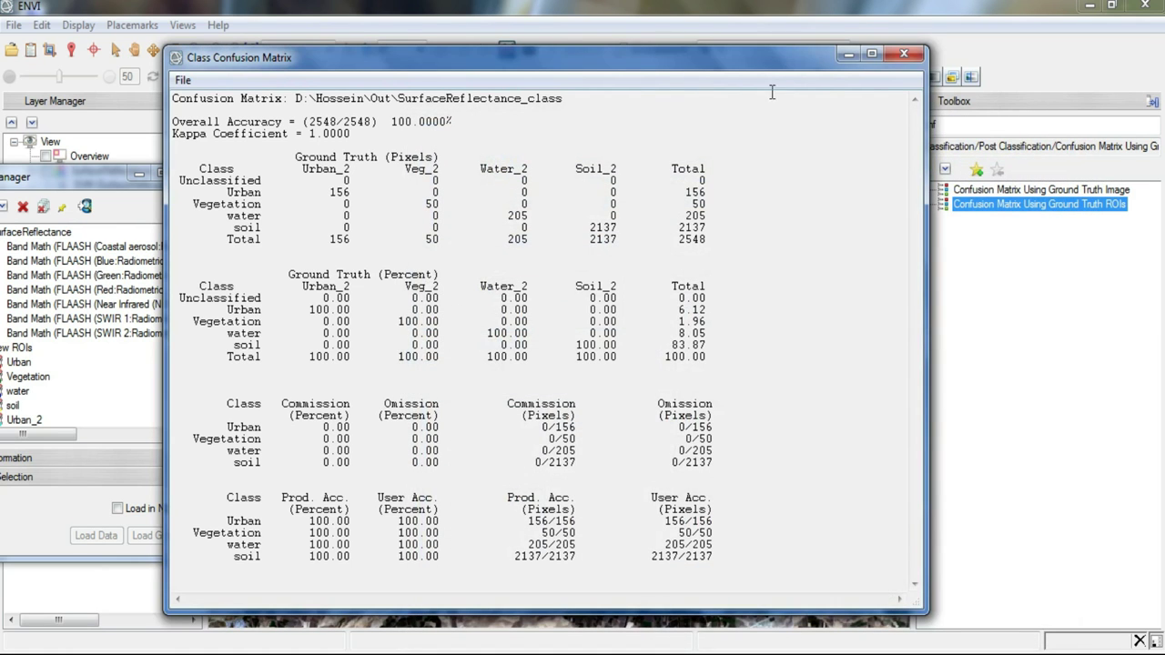
pyautogui.click(901, 56)
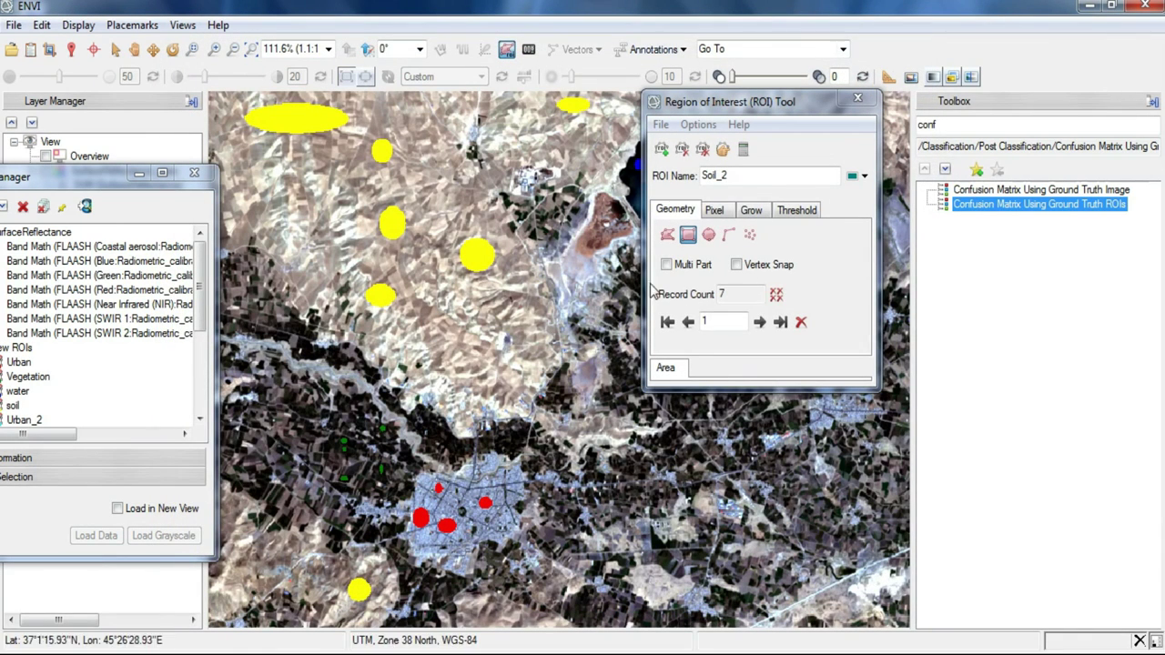
# Close the Region of Interest tool and clear the toolbox search text.
pyautogui.click(859, 101)
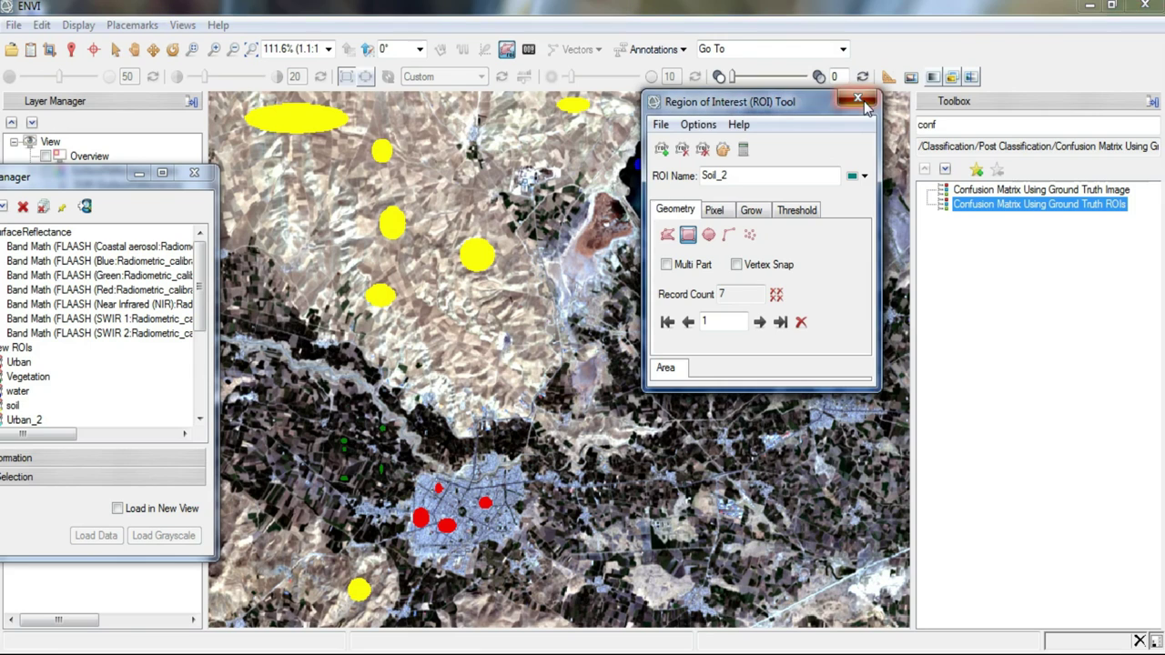
pyautogui.press('BackSpace')
pyautogui.press('BackSpace')
pyautogui.press('BackSpace')
pyautogui.press('BackSpace')
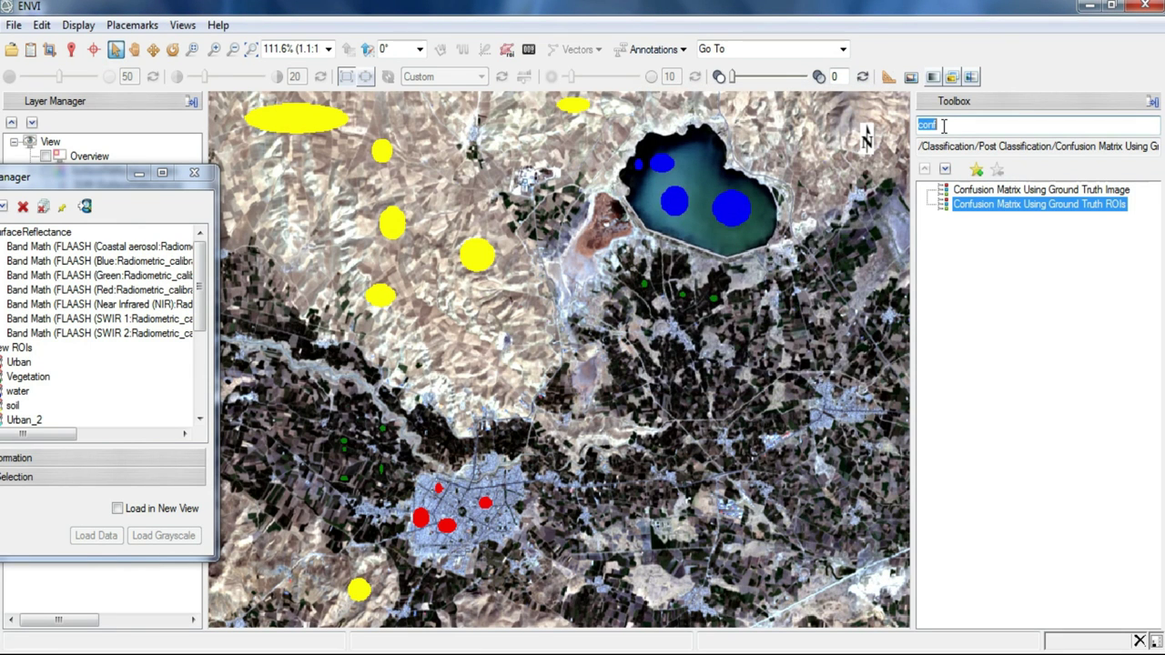
# Save the whole New ROIs set from the Data Manager to an XML file named ROI.
pyautogui.moveTo(77, 185); pyautogui.dragTo(358, 170)
pyautogui.click(291, 332)
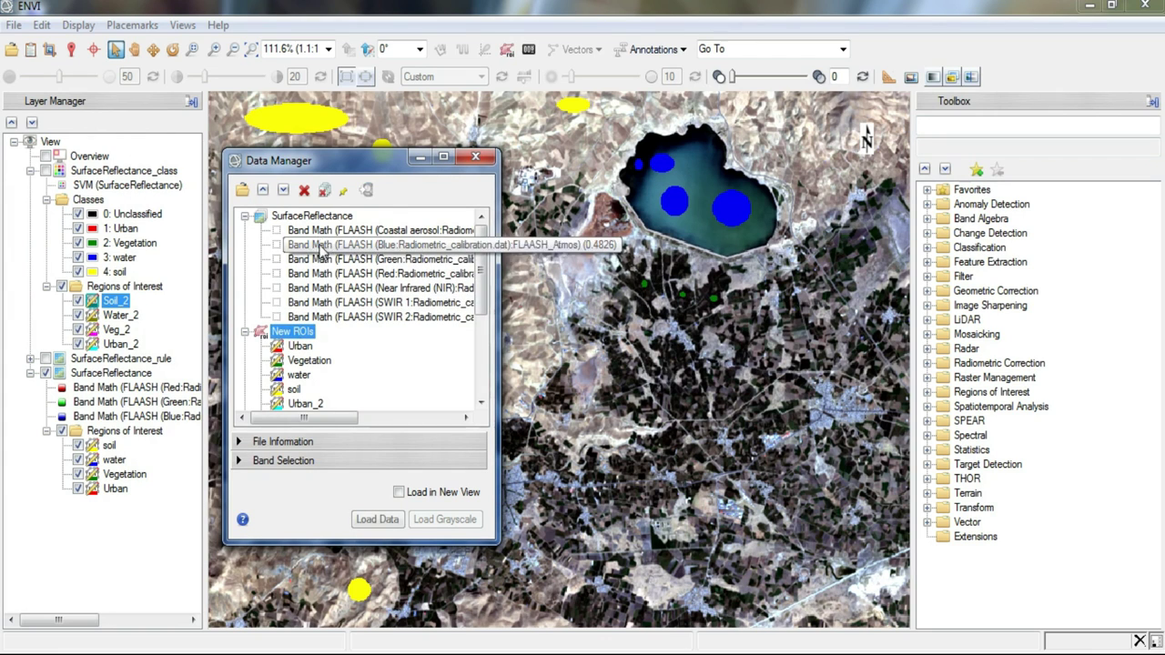
pyautogui.rightClick(293, 335)
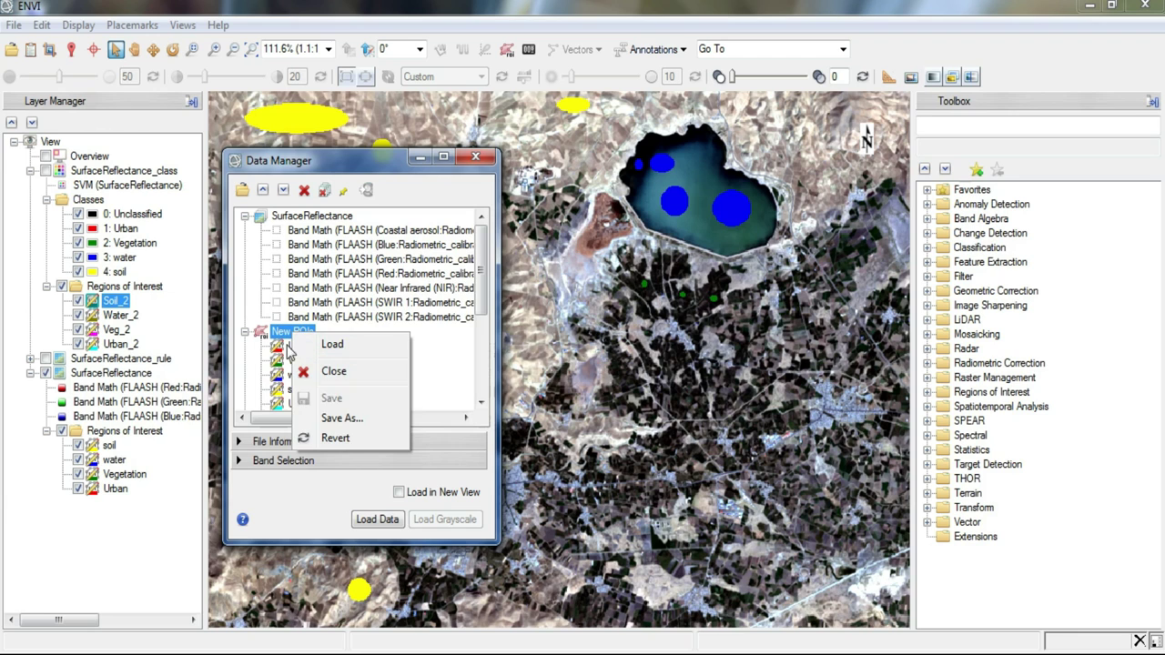
pyautogui.click(339, 418)
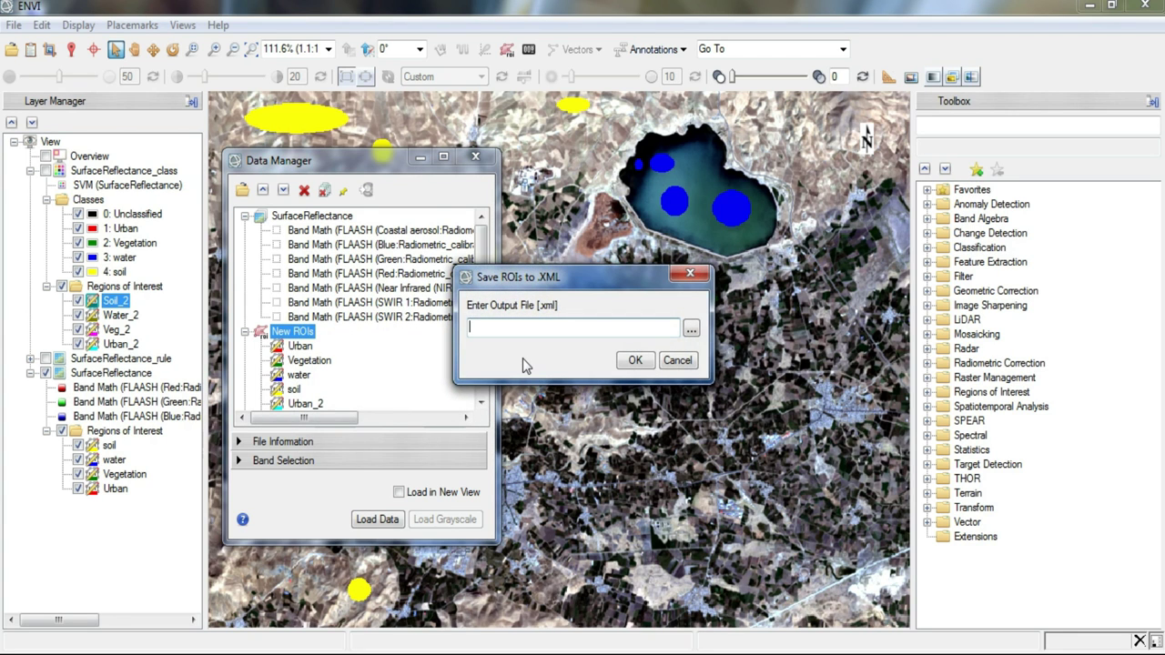
pyautogui.write('ROI')
pyautogui.press('Return')
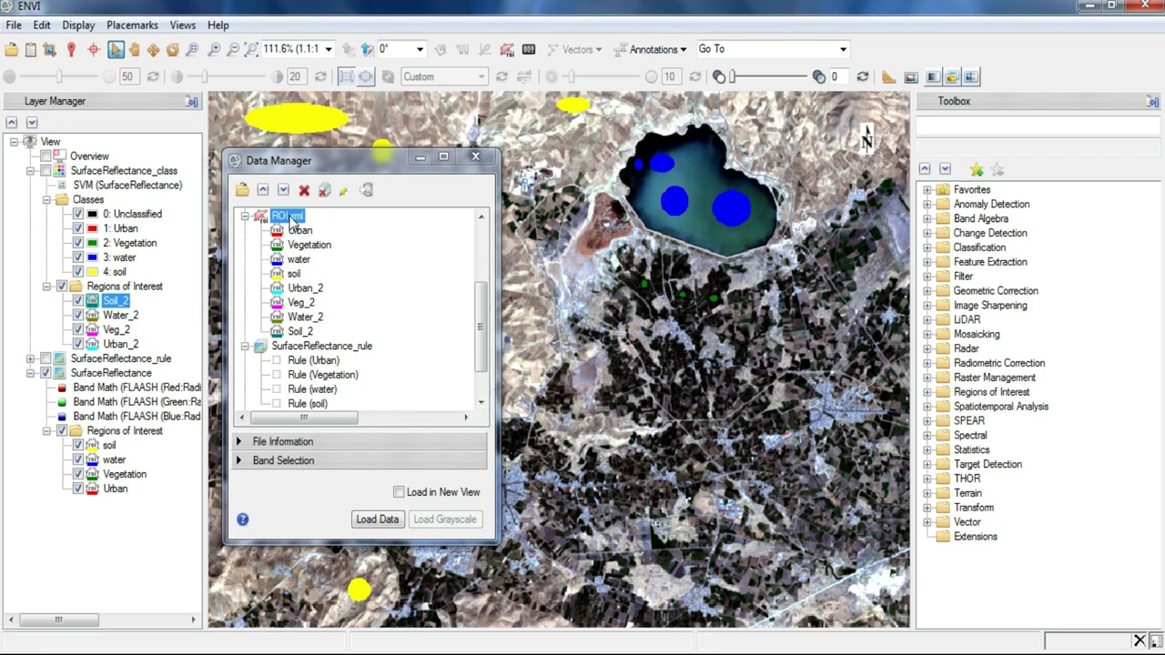
# Close the ROI.xml dataset in the Data Manager, check the remaining datasets and minimize the Data Manager.
pyautogui.doubleClick(302, 216)
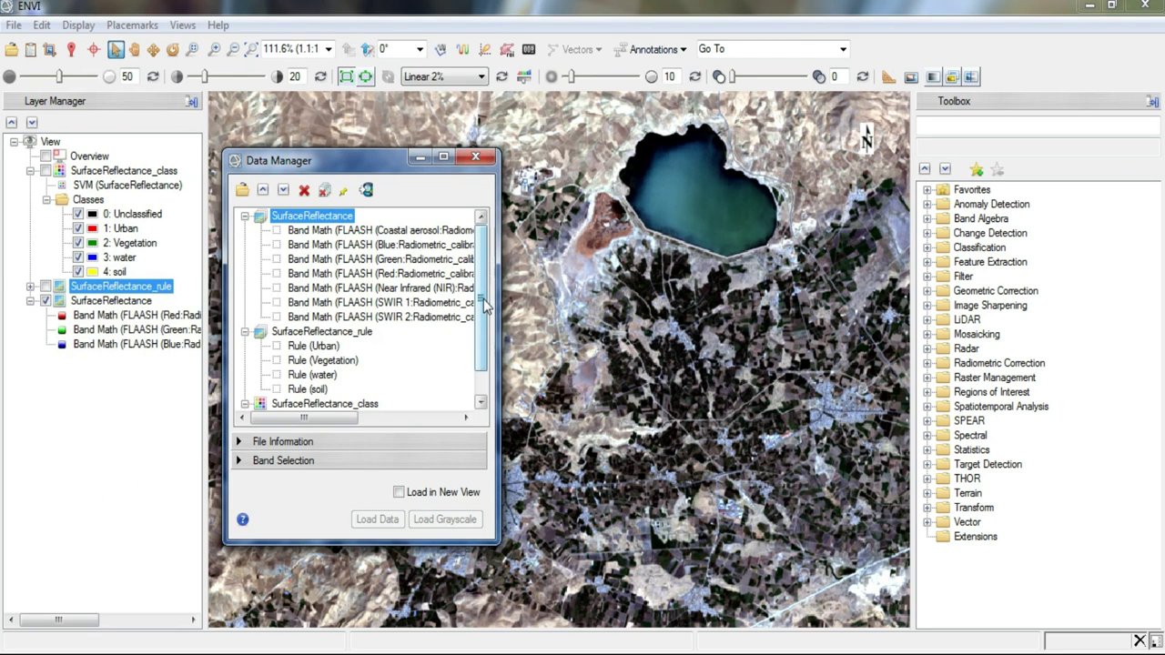
pyautogui.scroll(-1, 485, 305)
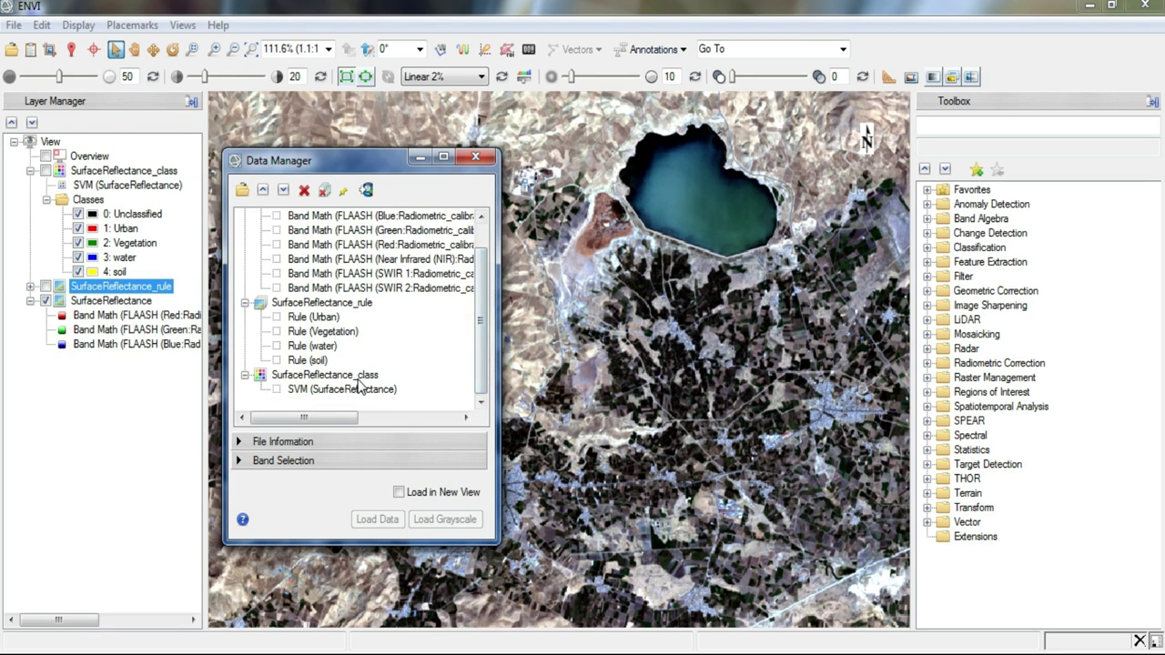
pyautogui.scroll(1, 435, 364)
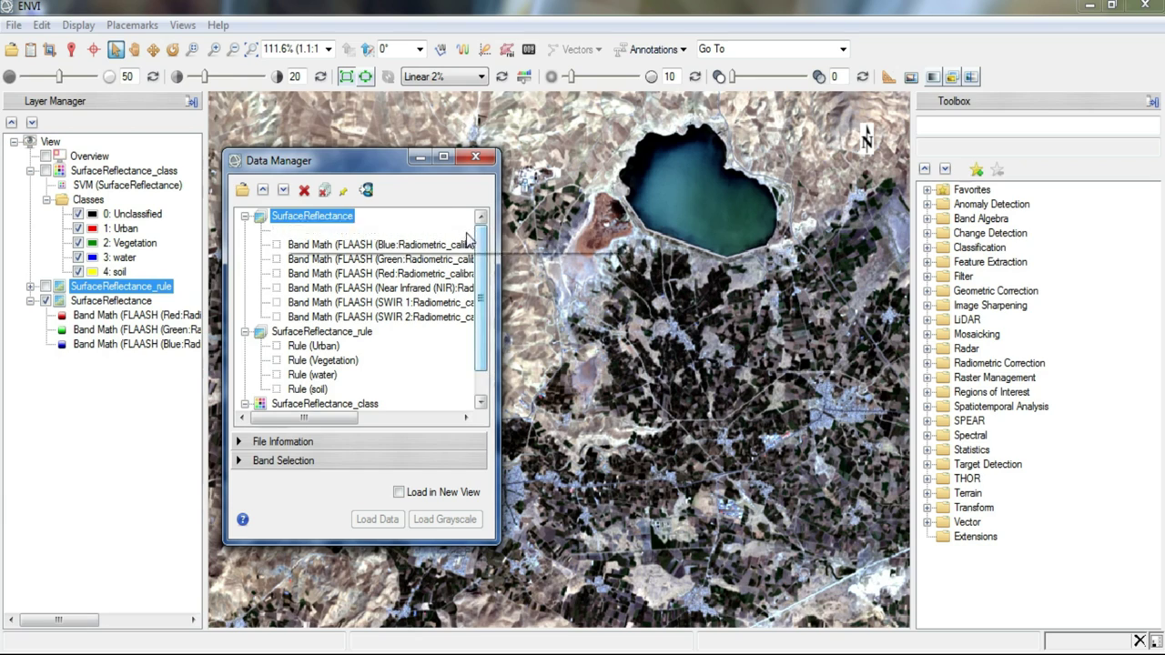
pyautogui.click(419, 159)
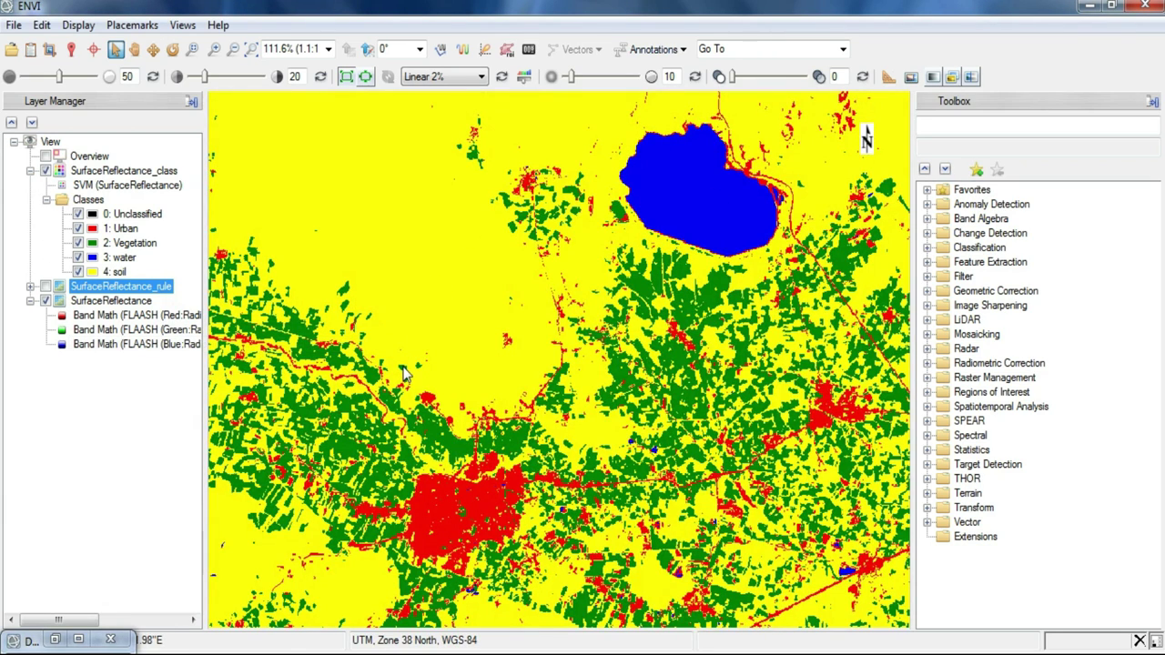
# Toggle the SurfaceReflectance_class layer's visibility to compare the SVM classification with the underlying image.
pyautogui.click(44, 172)
pyautogui.click(45, 172)
pyautogui.click(45, 171)
pyautogui.click(44, 171)
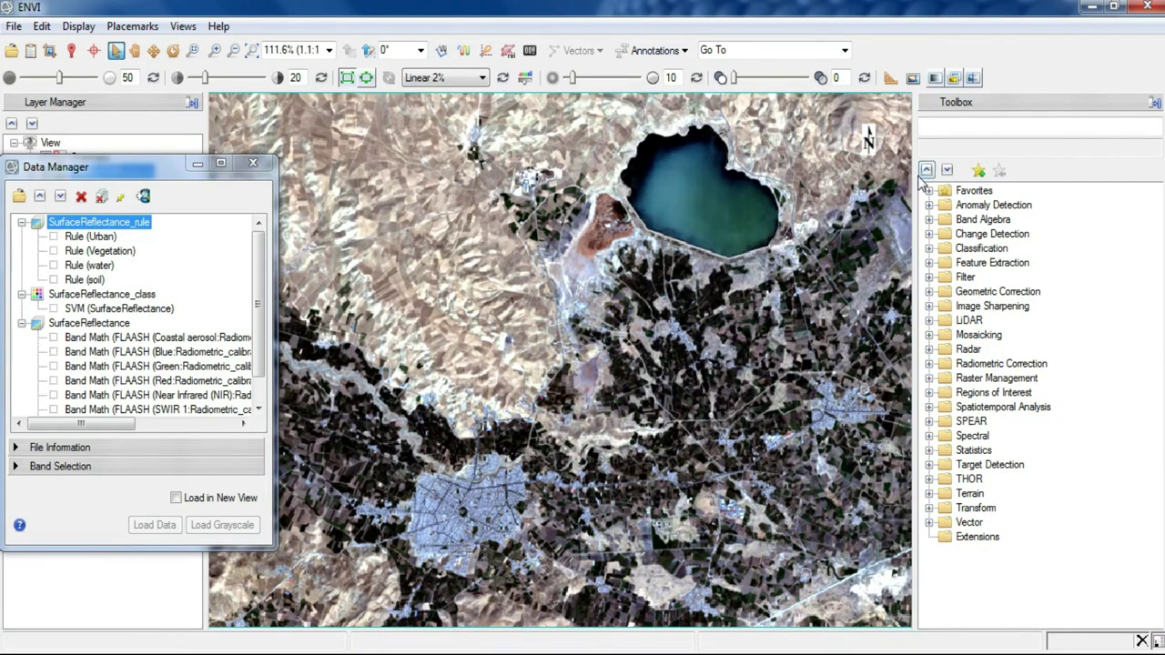
# Find Forward PCA Rotation New Statistics and Rotate in the toolbox and start it on SurfaceReflectance with all seven bands, full scene.
pyautogui.click(942, 130)
pyautogui.write('pca')
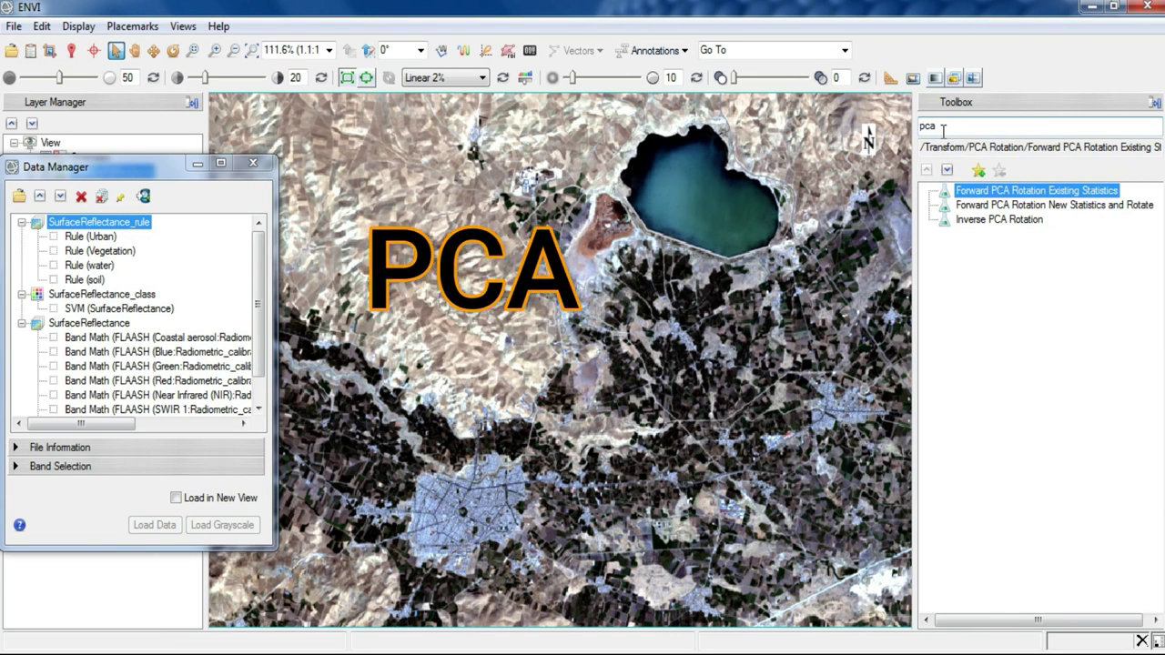
pyautogui.click(1063, 207)
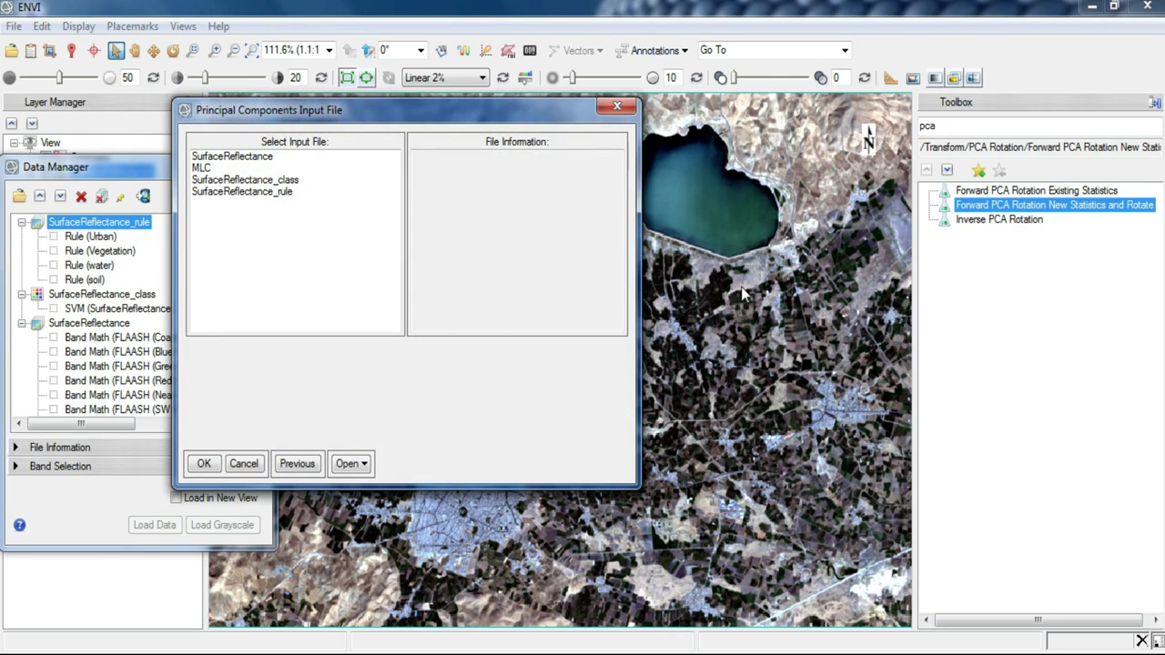
pyautogui.click(264, 158)
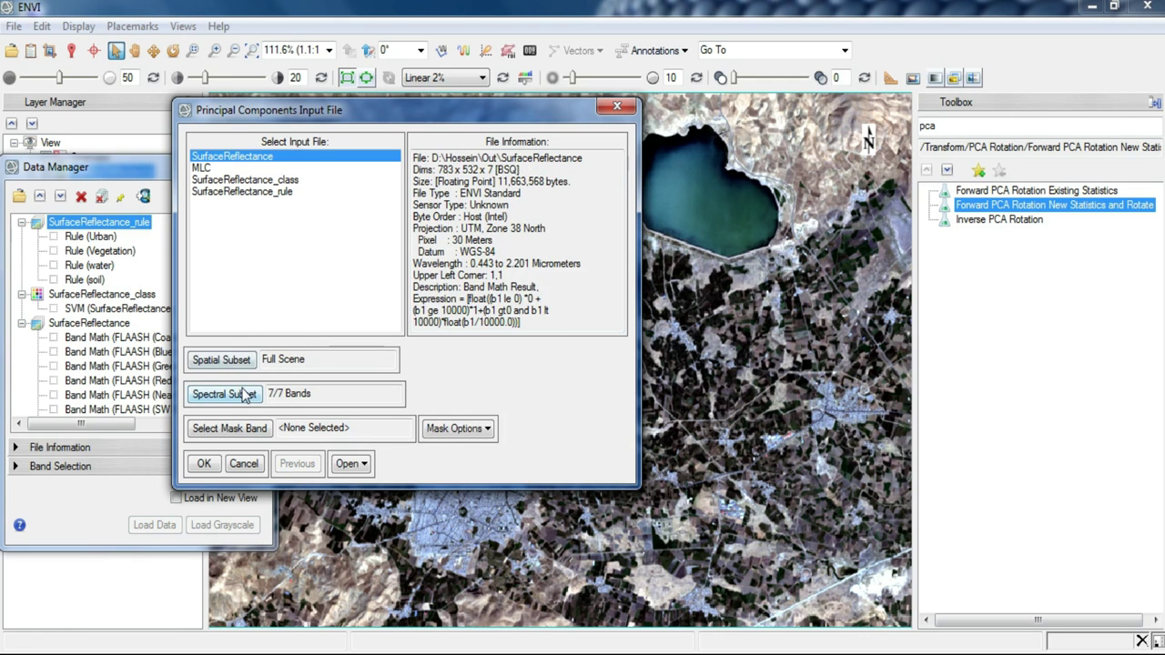
pyautogui.click(244, 398)
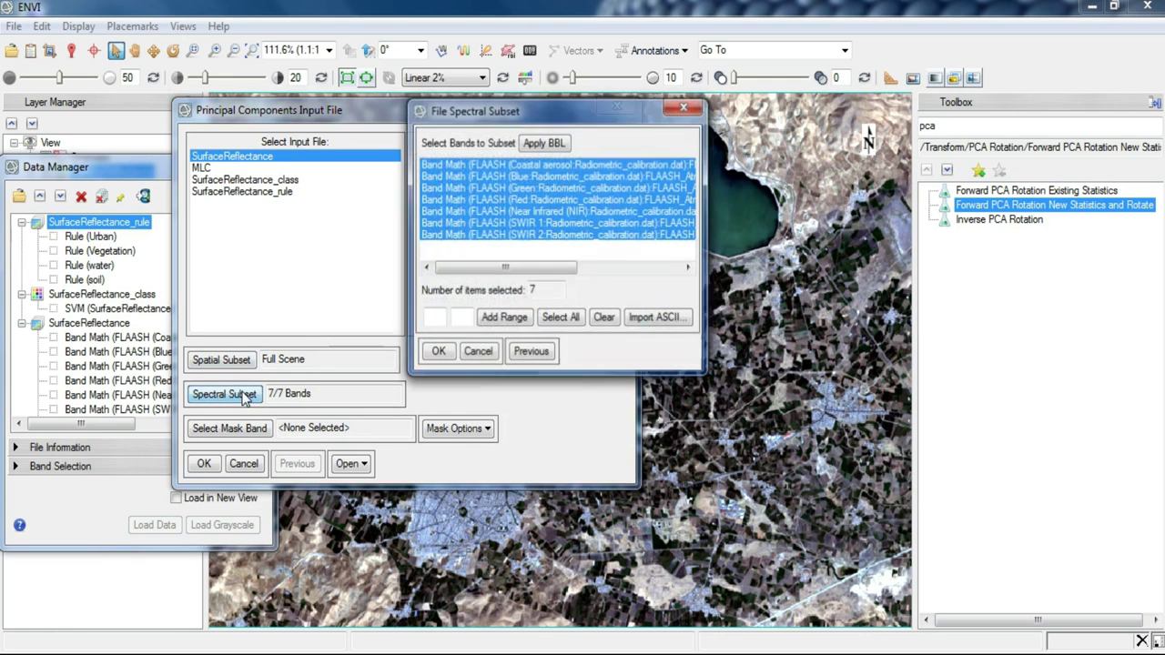
pyautogui.click(437, 352)
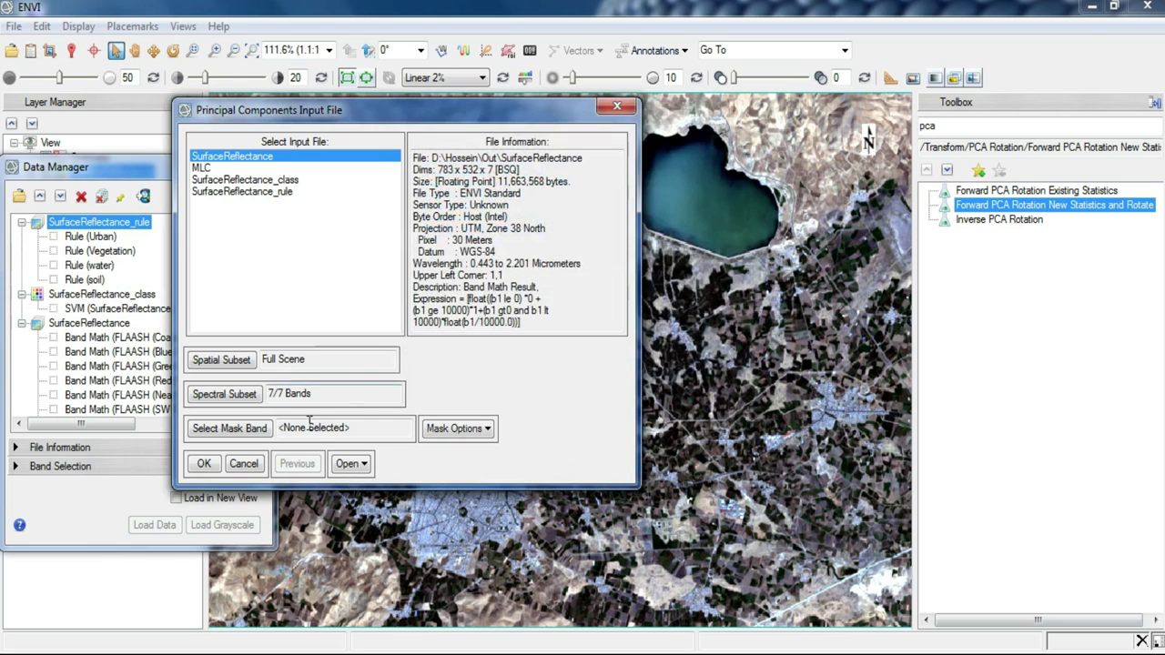
pyautogui.click(205, 464)
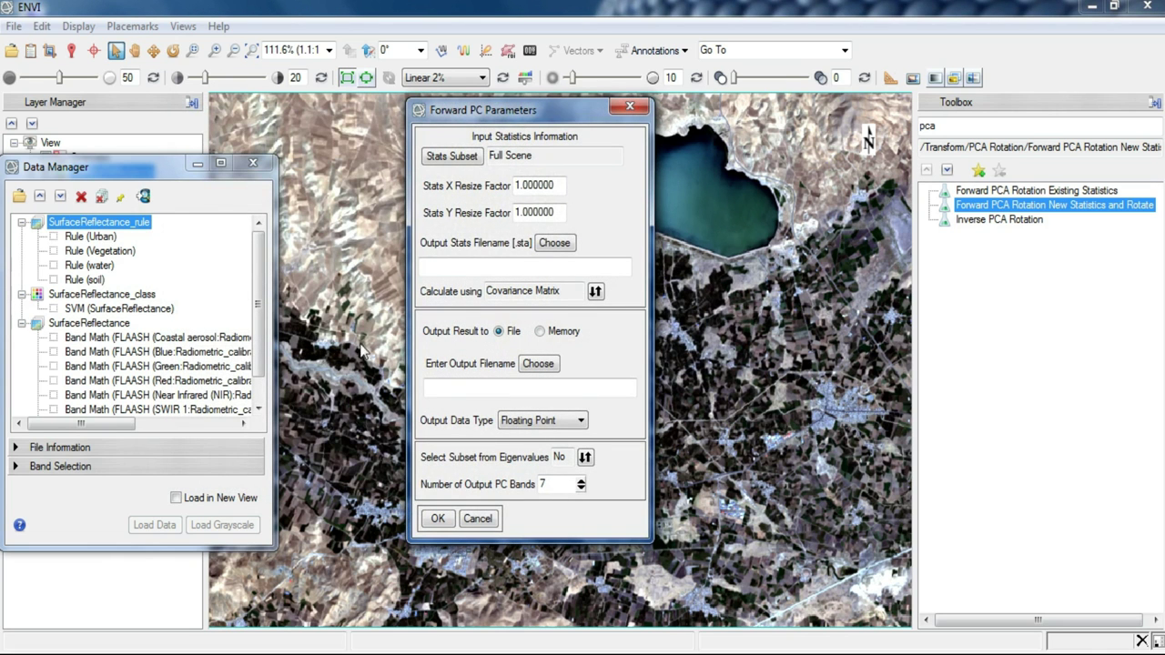
# Run the forward PCA rotation with the statistics file named pca.sta, the output file named PCA and seven output PC bands.
pyautogui.click(565, 245)
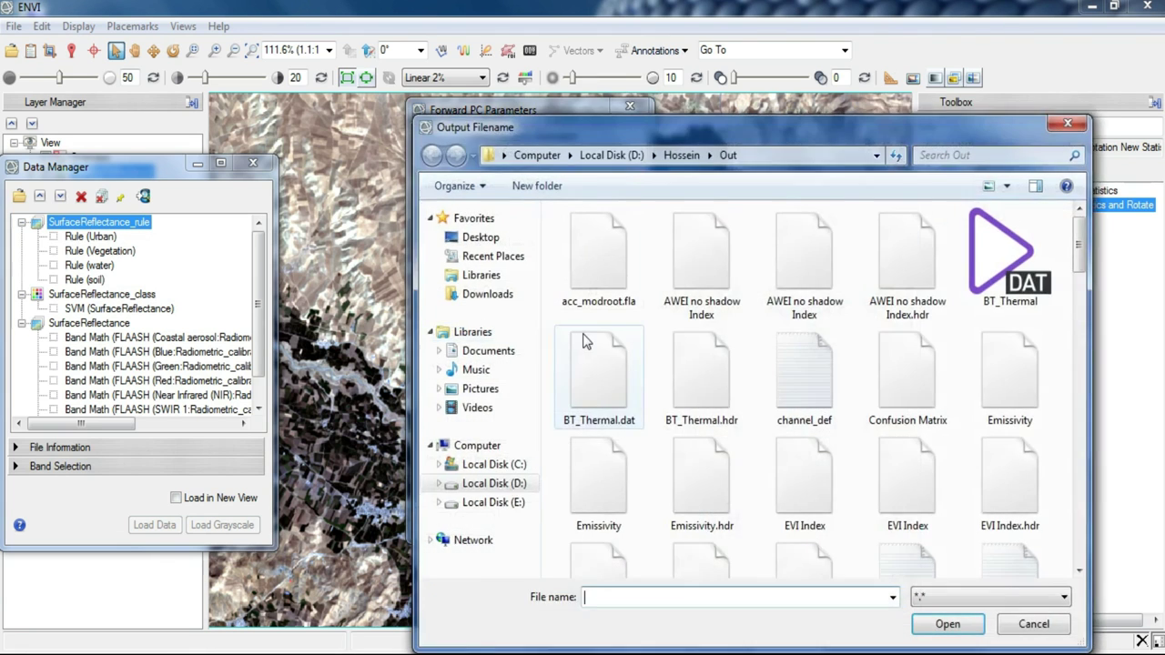
pyautogui.write('pca')
pyautogui.press('Return')
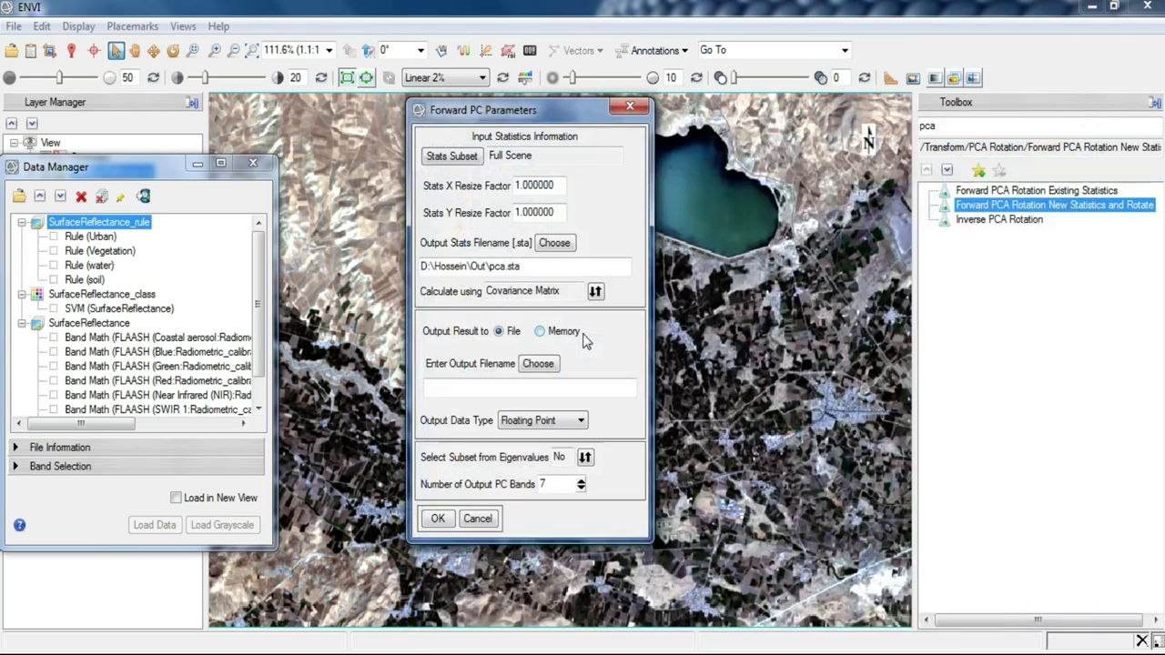
pyautogui.click(545, 364)
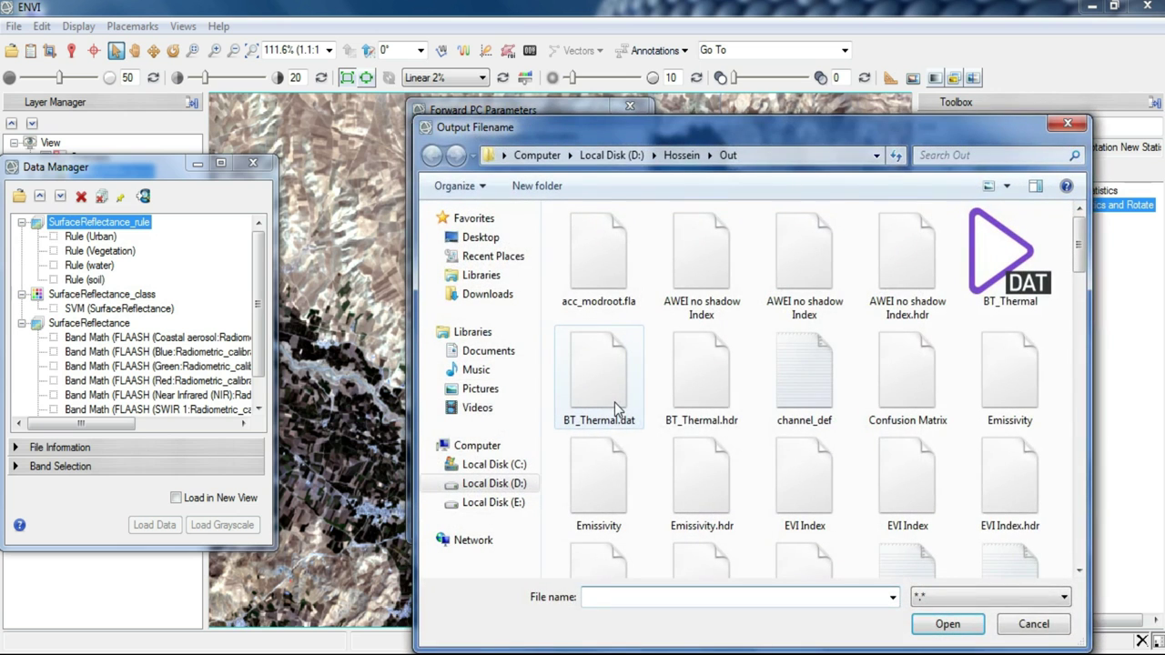
pyautogui.write('PCA')
pyautogui.moveTo(653, 132); pyautogui.dragTo(613, 68)
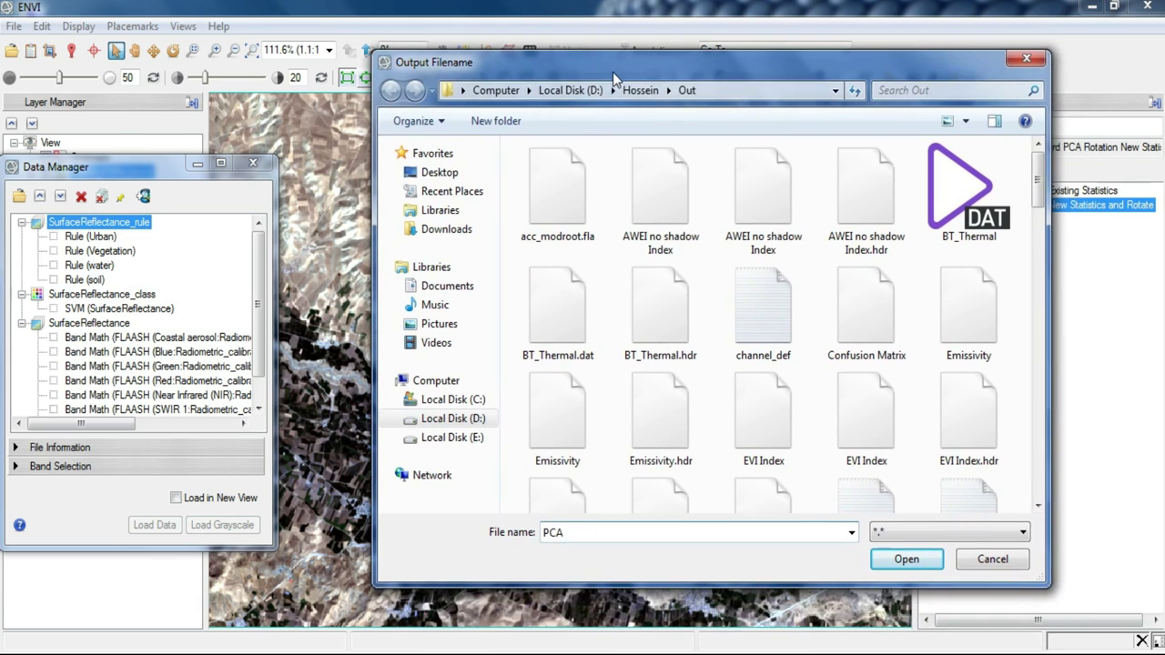
pyautogui.click(906, 557)
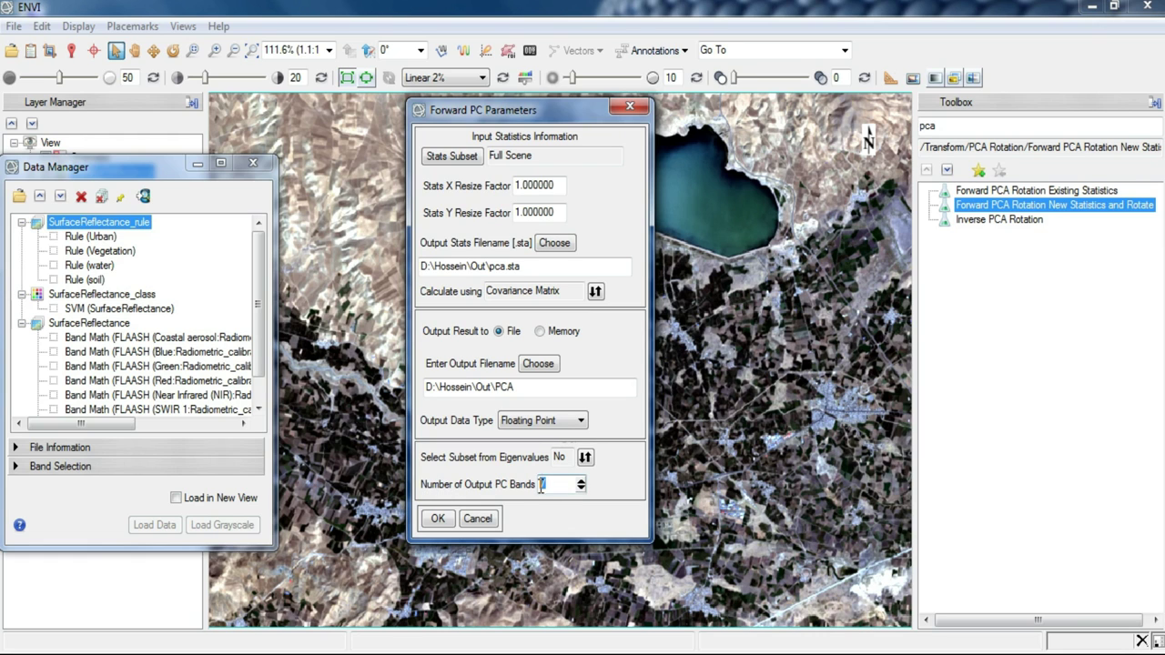
pyautogui.click(437, 519)
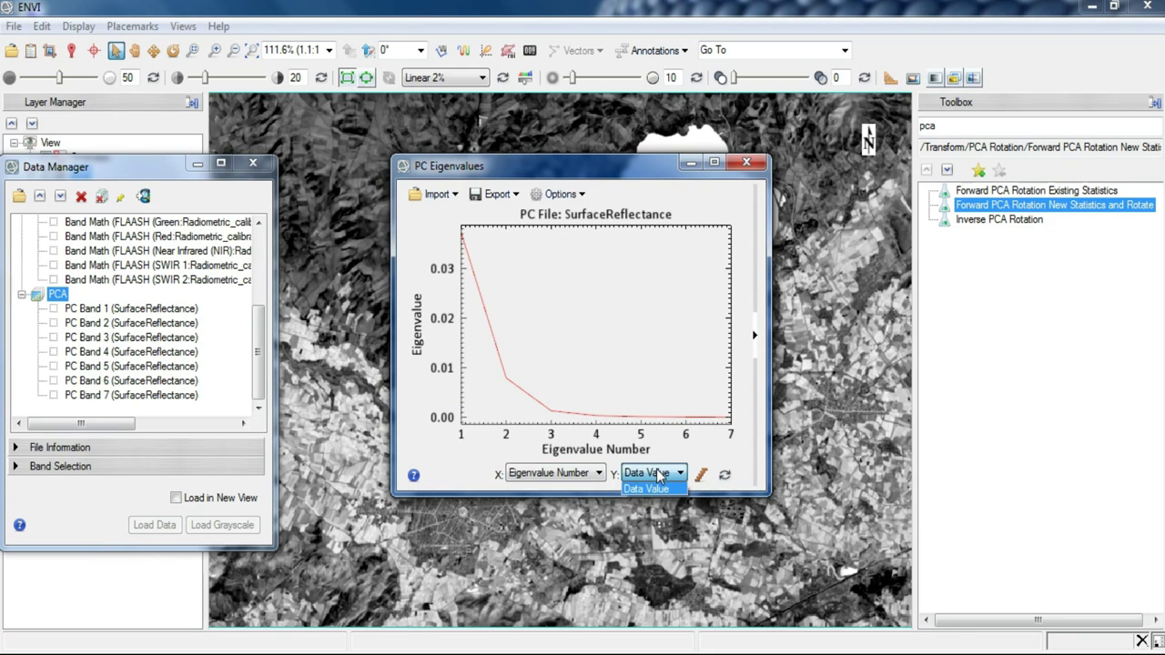
# Examine the PC eigenvalue plot using the Index and Eigenvalue Number options for the X axis, and minimize the plot.
pyautogui.click(575, 474)
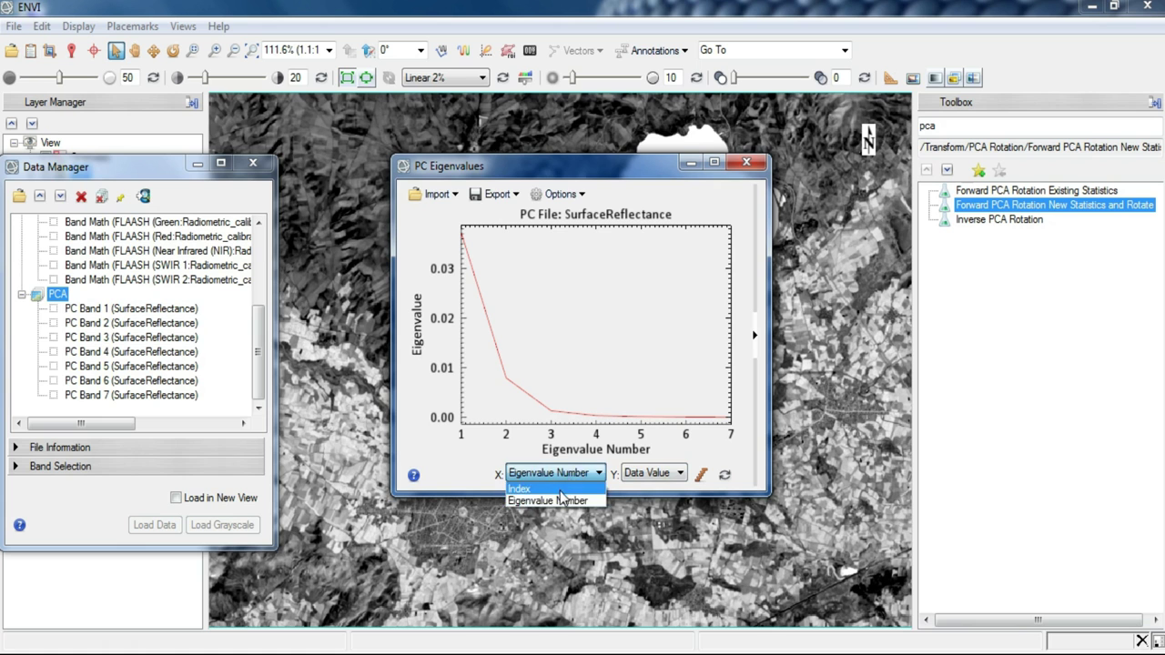
pyautogui.click(559, 489)
pyautogui.click(558, 483)
pyautogui.click(559, 498)
pyautogui.click(689, 164)
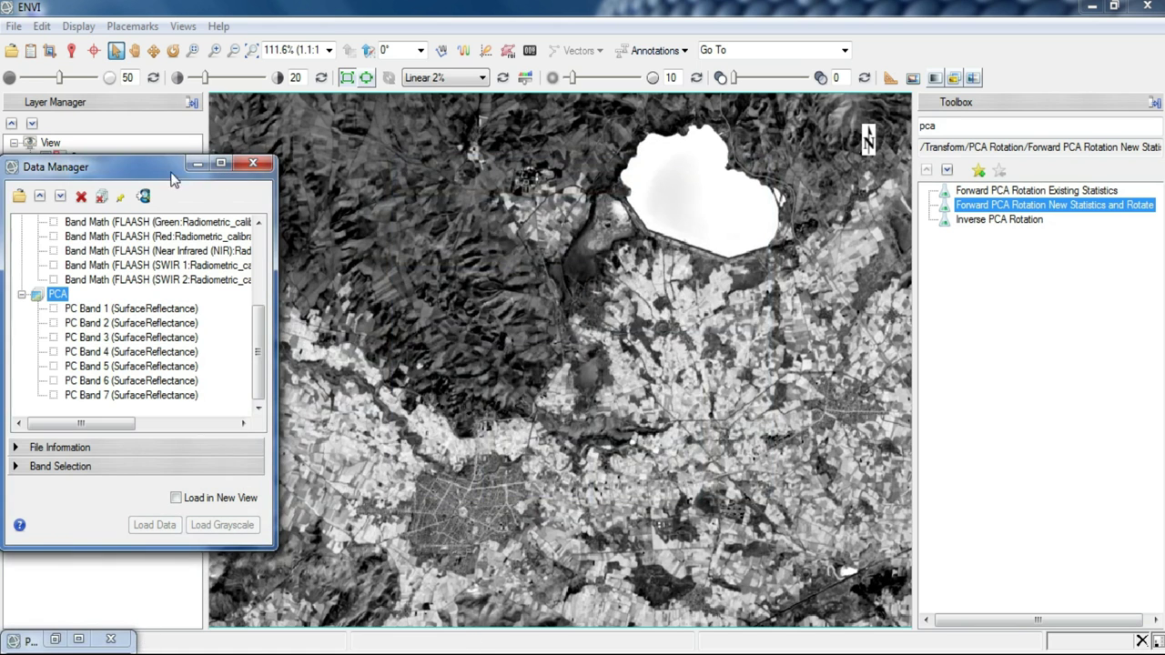
# Load an RGB composite of the PCA result with PC Band 3 as red, PC Band 2 as green and PC Band 1 as blue.
pyautogui.moveTo(89, 170); pyautogui.dragTo(116, 141)
pyautogui.click(81, 306)
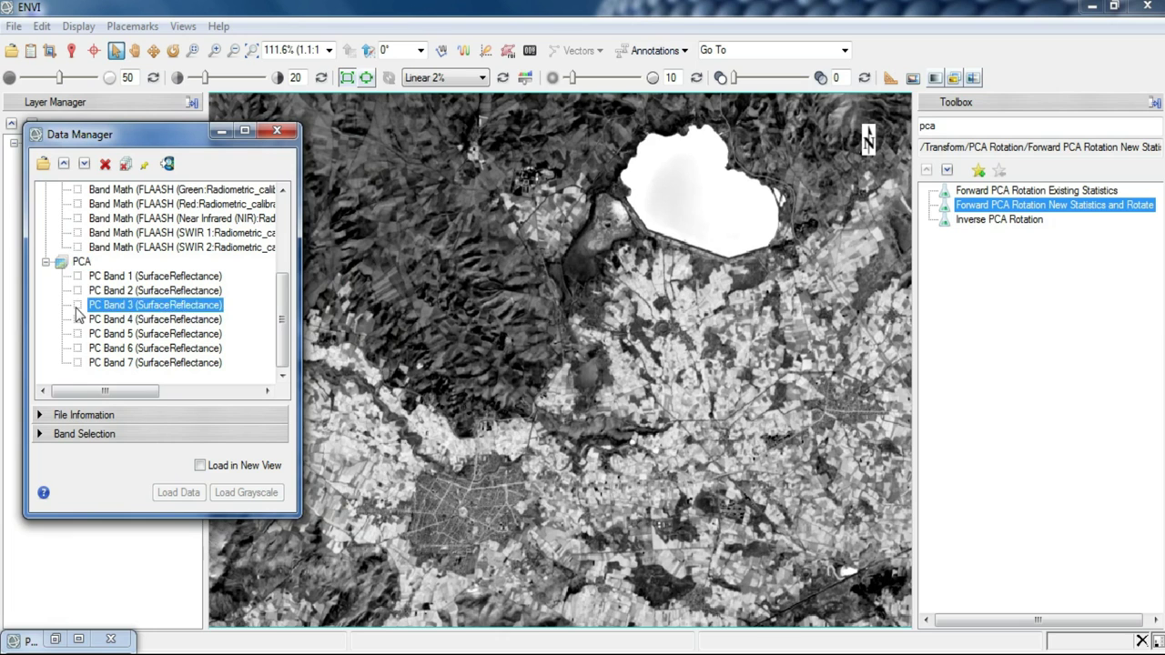
pyautogui.click(81, 292)
pyautogui.click(81, 276)
pyautogui.click(173, 493)
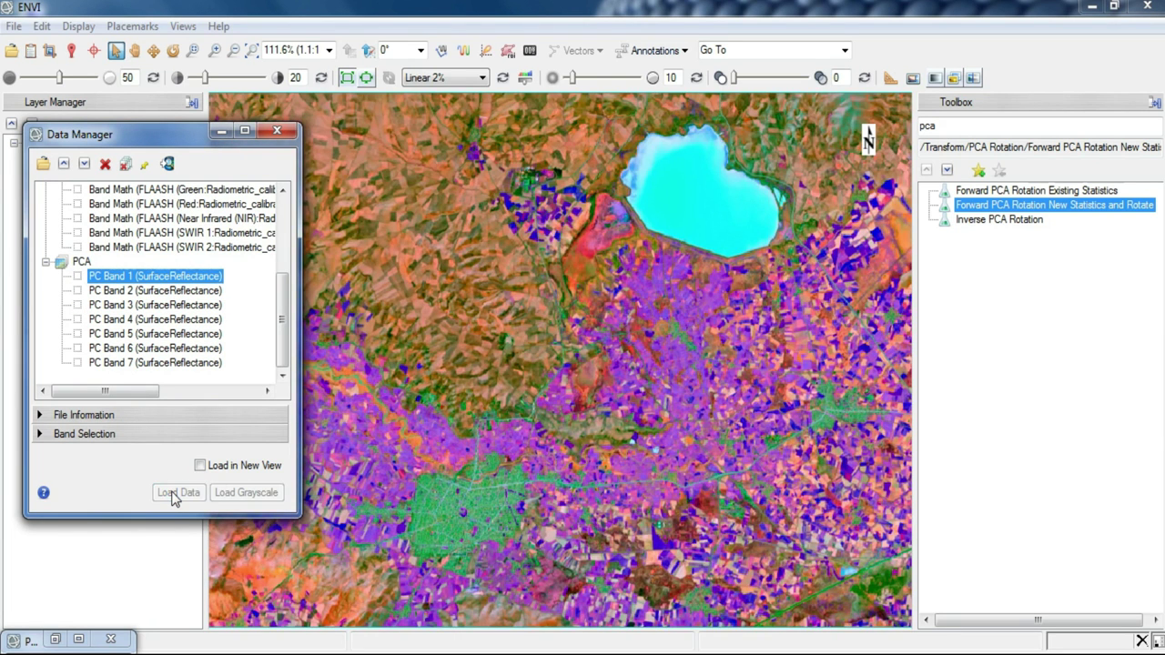
# Load an RGB composite of the PCA result with PC Band 5 as red, PC Band 4 as green and PC Band 2 as blue.
pyautogui.click(80, 335)
pyautogui.click(80, 320)
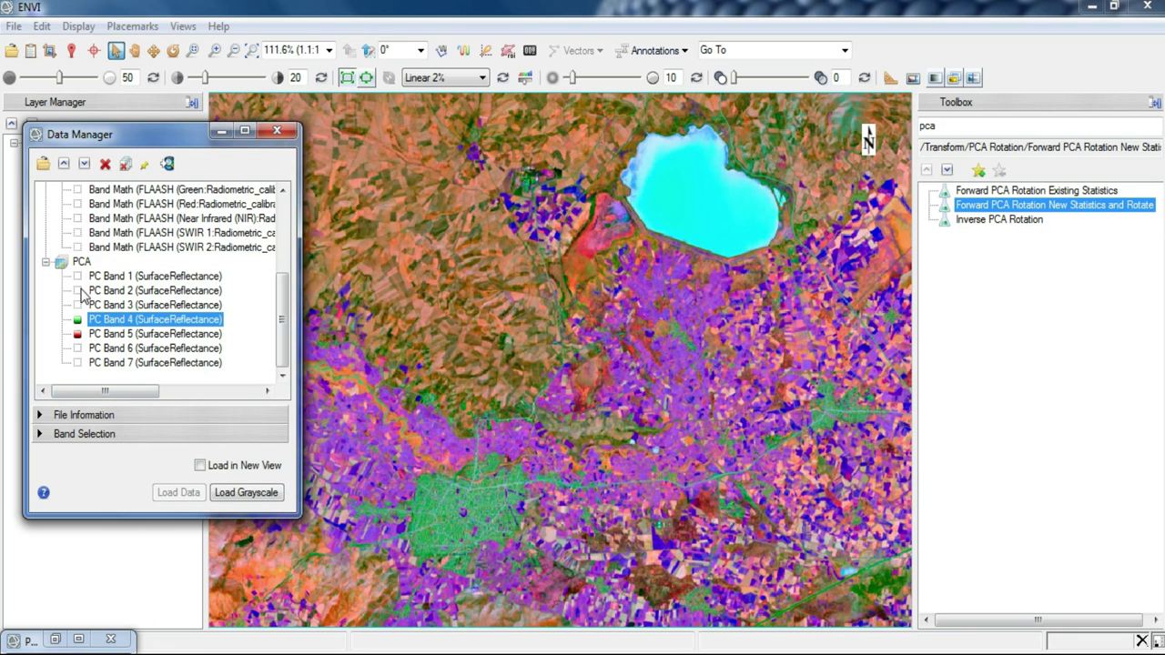
pyautogui.click(81, 291)
pyautogui.click(175, 494)
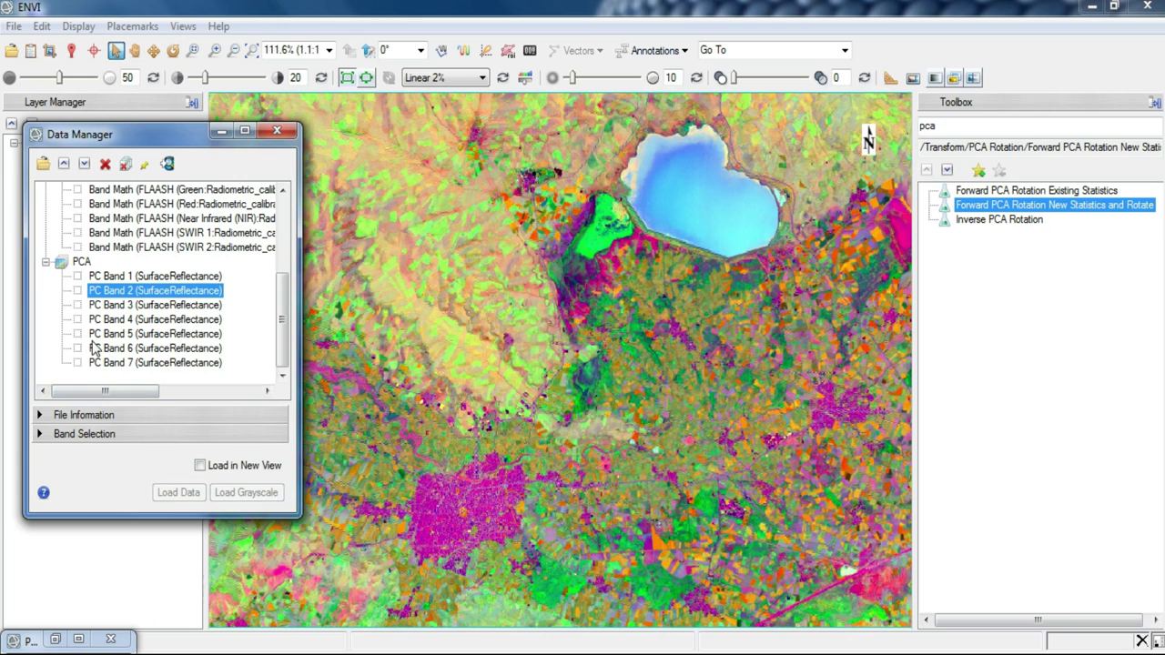
# Load a PCA composite with PC Band 1 as red, PC Band 3 as green and PC Band 2 as blue, and inspect it.
pyautogui.click(80, 276)
pyautogui.click(80, 305)
pyautogui.click(80, 291)
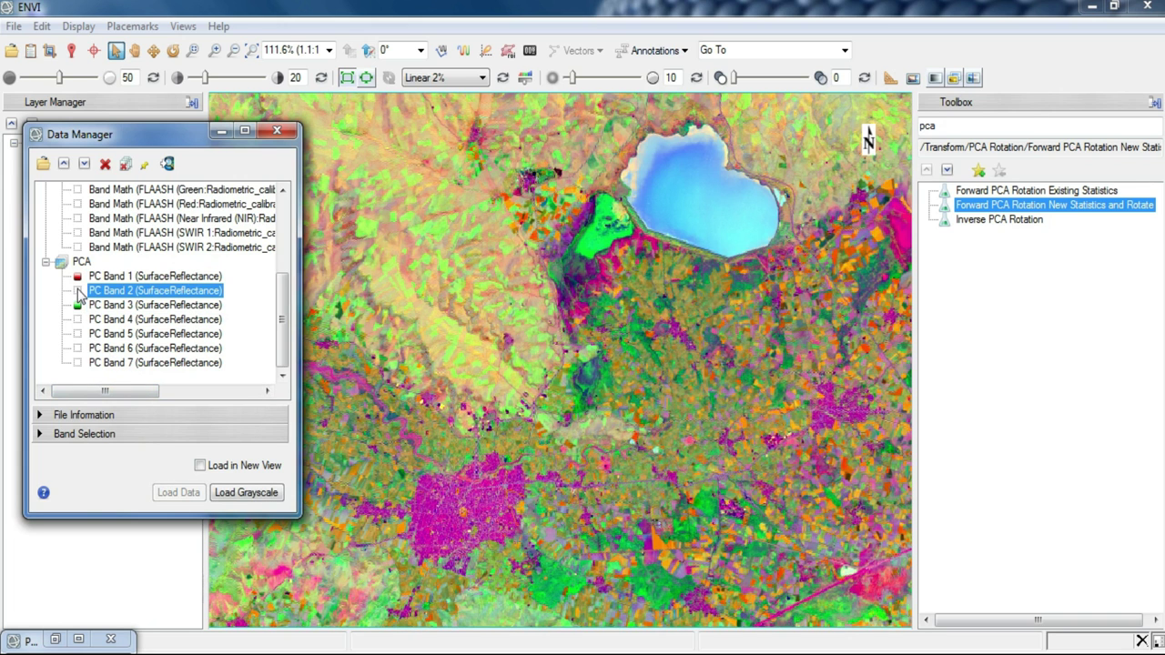
pyautogui.click(168, 493)
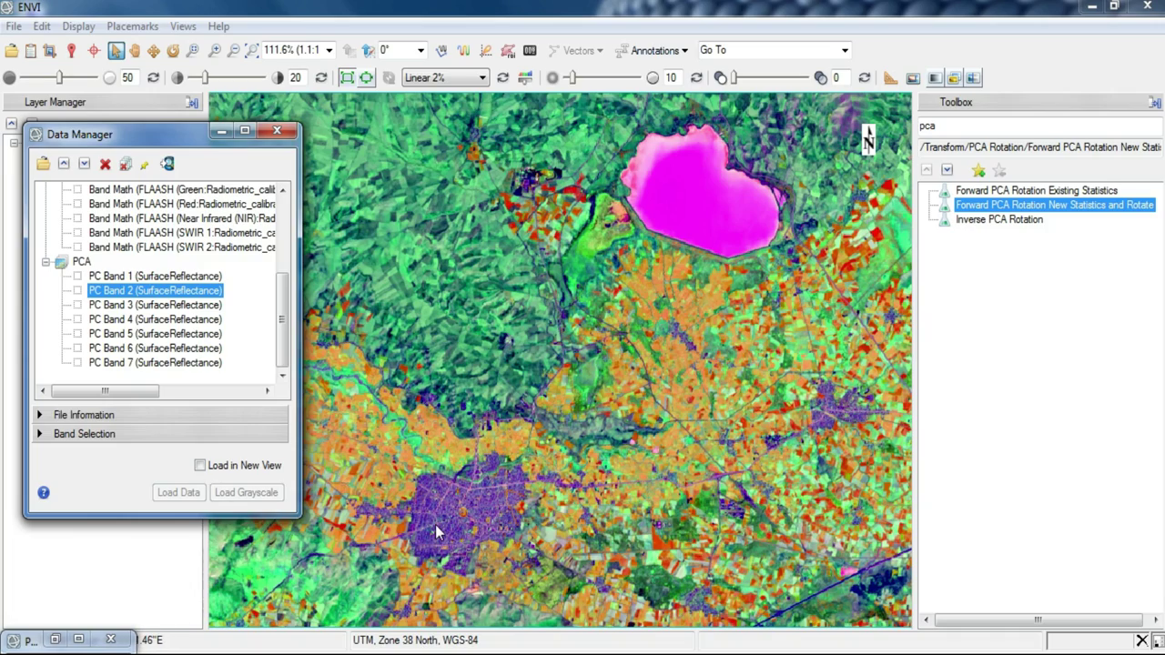
pyautogui.scroll(1, 435, 524)
pyautogui.scroll(3, 435, 524)
pyautogui.scroll(-5, 435, 524)
pyautogui.scroll(-2, 435, 524)
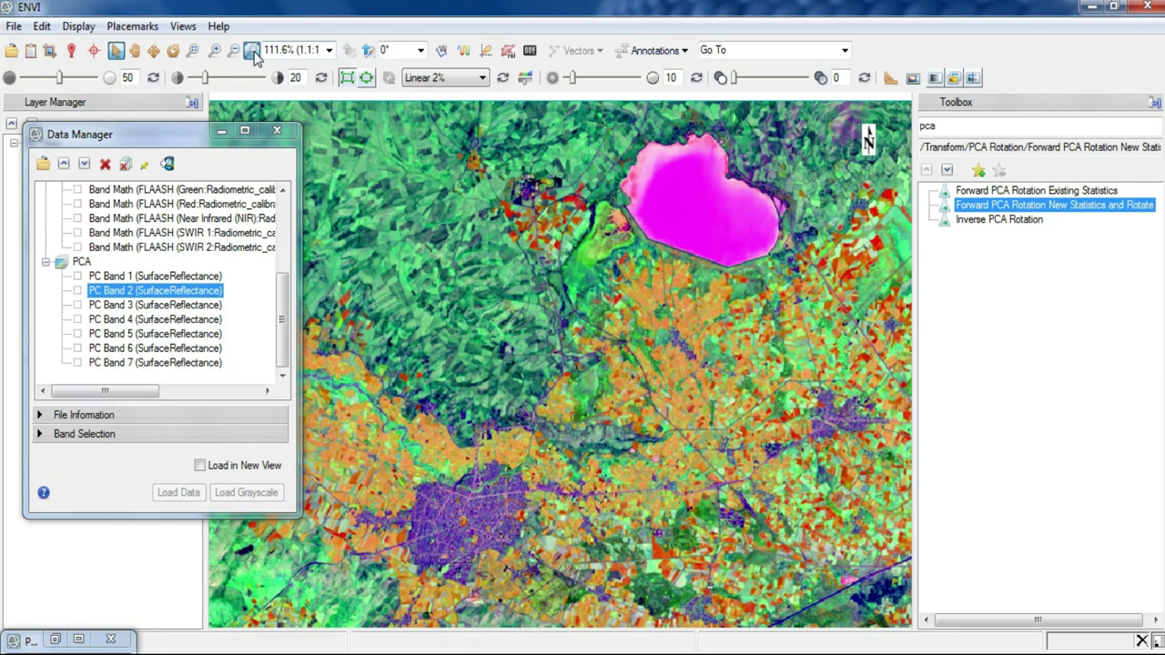
# Load an RGB composite of the PCA result with PC Band 6 as red, PC Band 3 as green and PC Band 1 as blue.
pyautogui.click(80, 349)
pyautogui.click(82, 305)
pyautogui.click(82, 276)
pyautogui.click(176, 493)
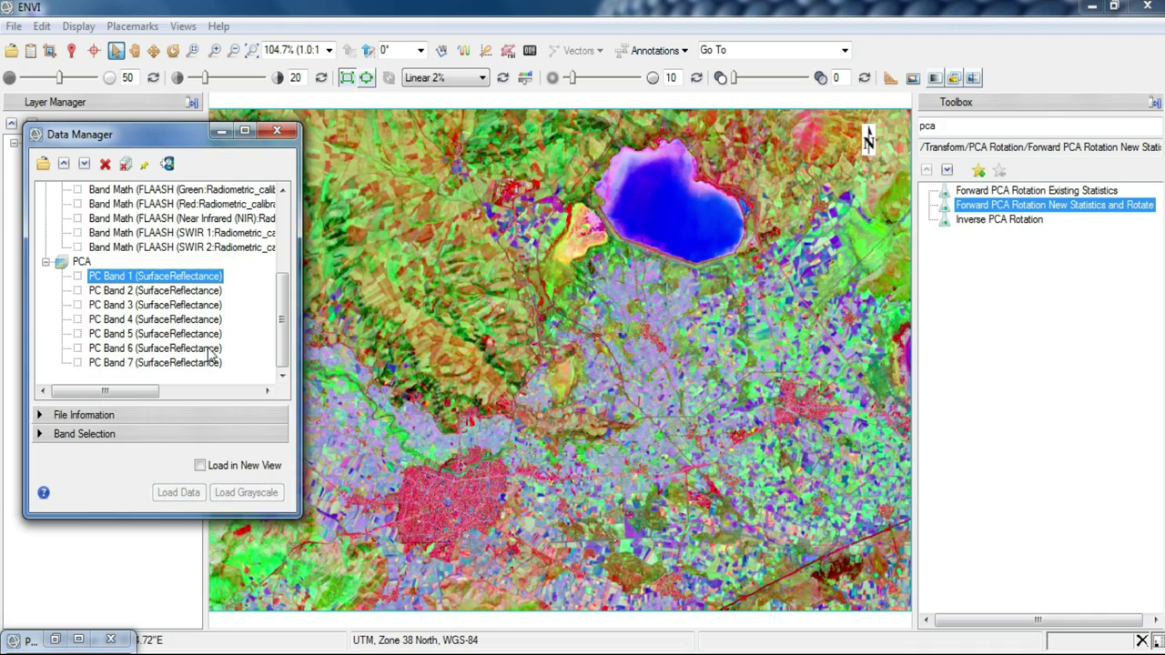
# Move the Data Manager clear of the layer list, then restore and close the minimized PC eigenvalue plot.
pyautogui.moveTo(200, 143); pyautogui.dragTo(188, 196)
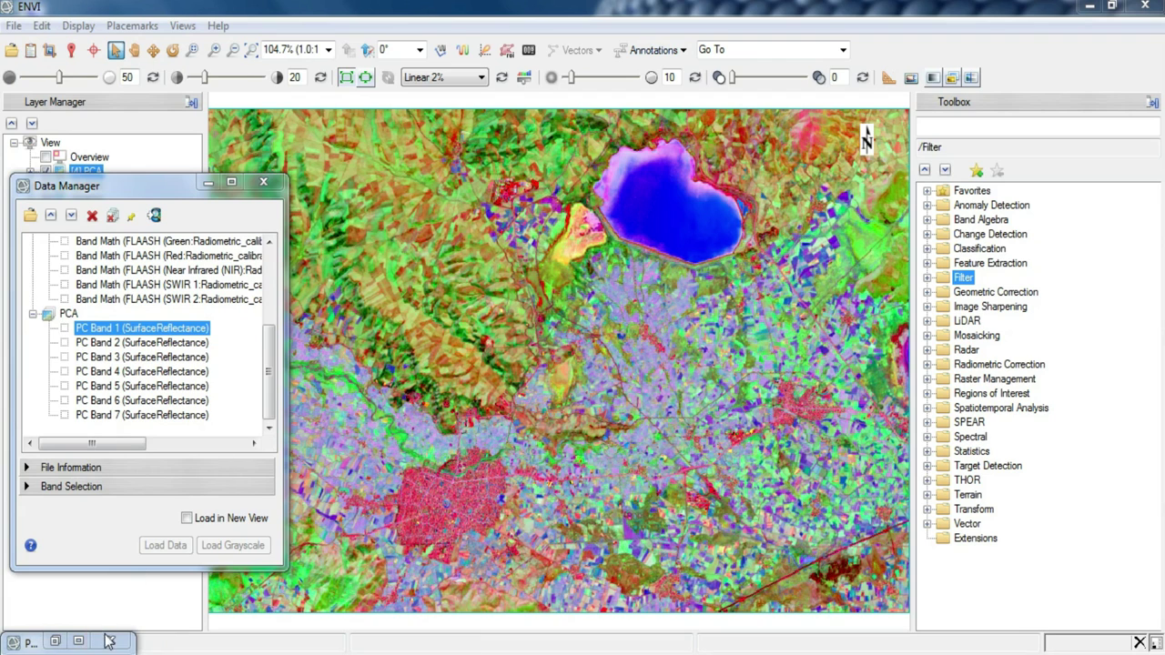
pyautogui.click(55, 642)
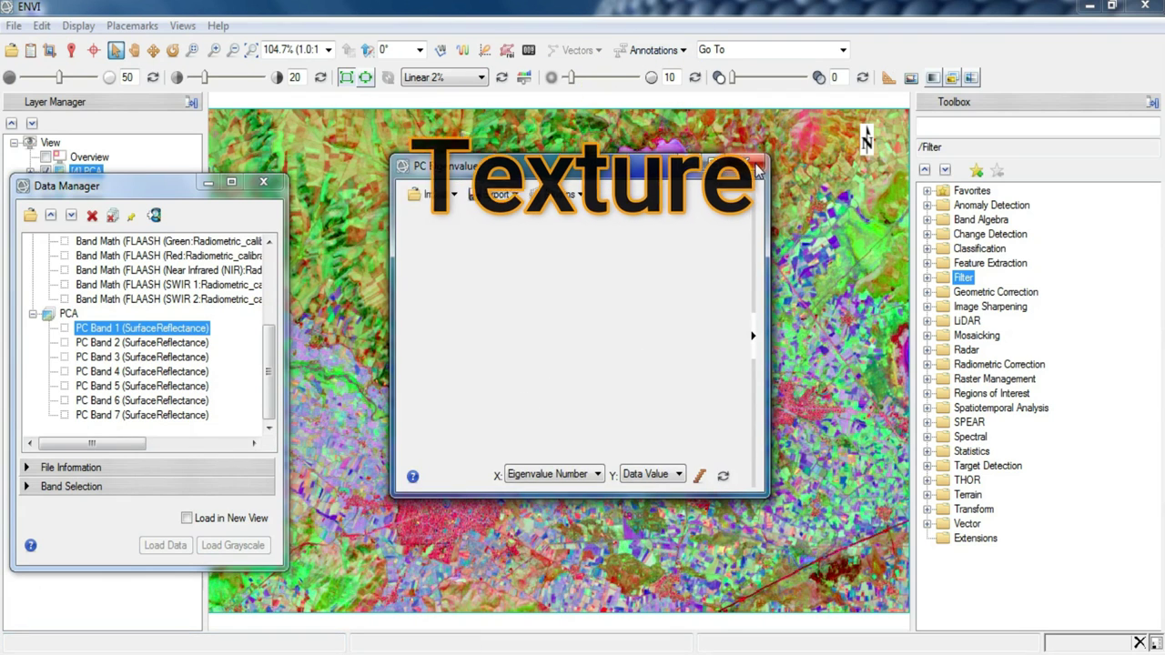
pyautogui.click(745, 162)
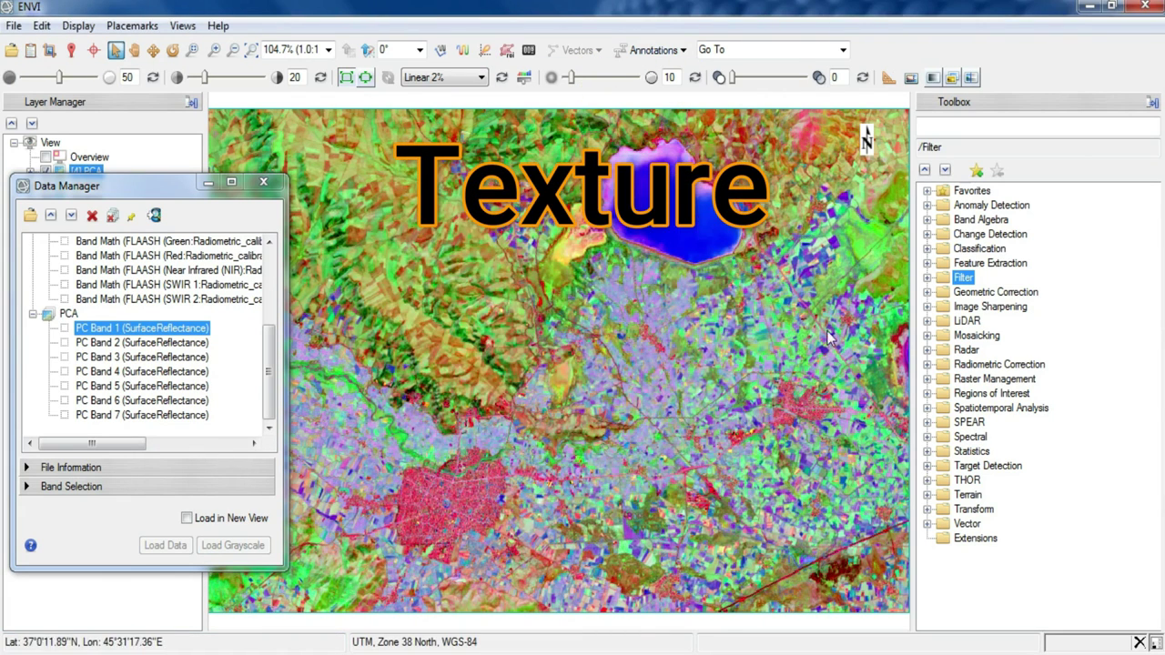
# Start the Co-occurrence Measures filter on SurfaceReflectance with the full scene and all seven bands.
pyautogui.click(927, 277)
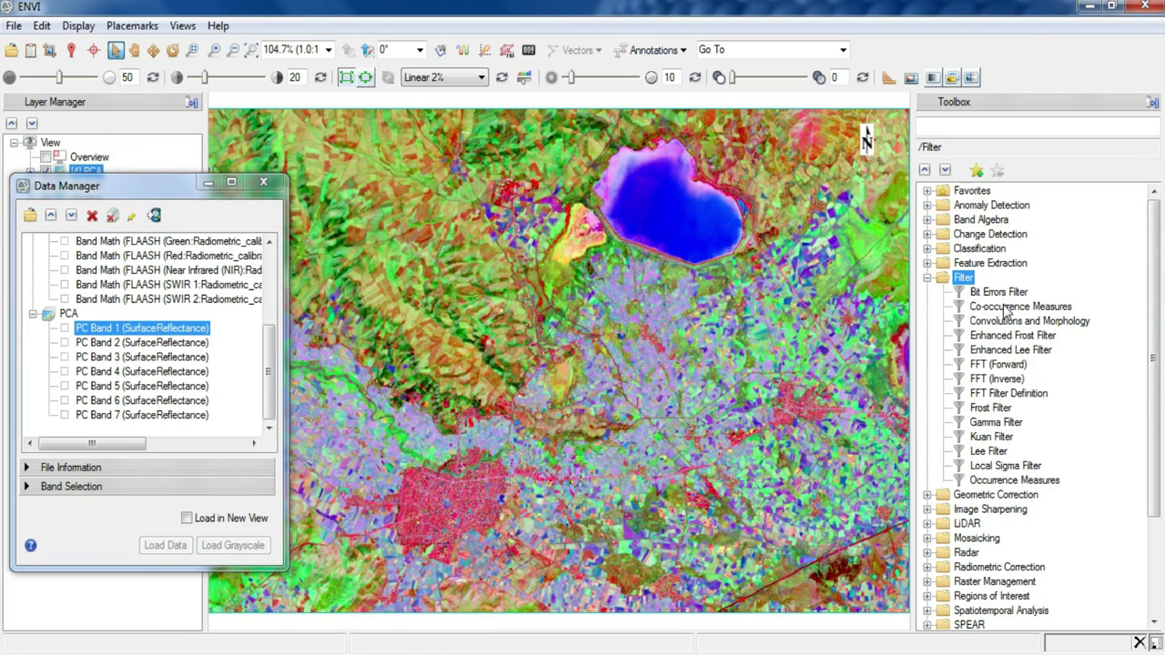
pyautogui.click(958, 309)
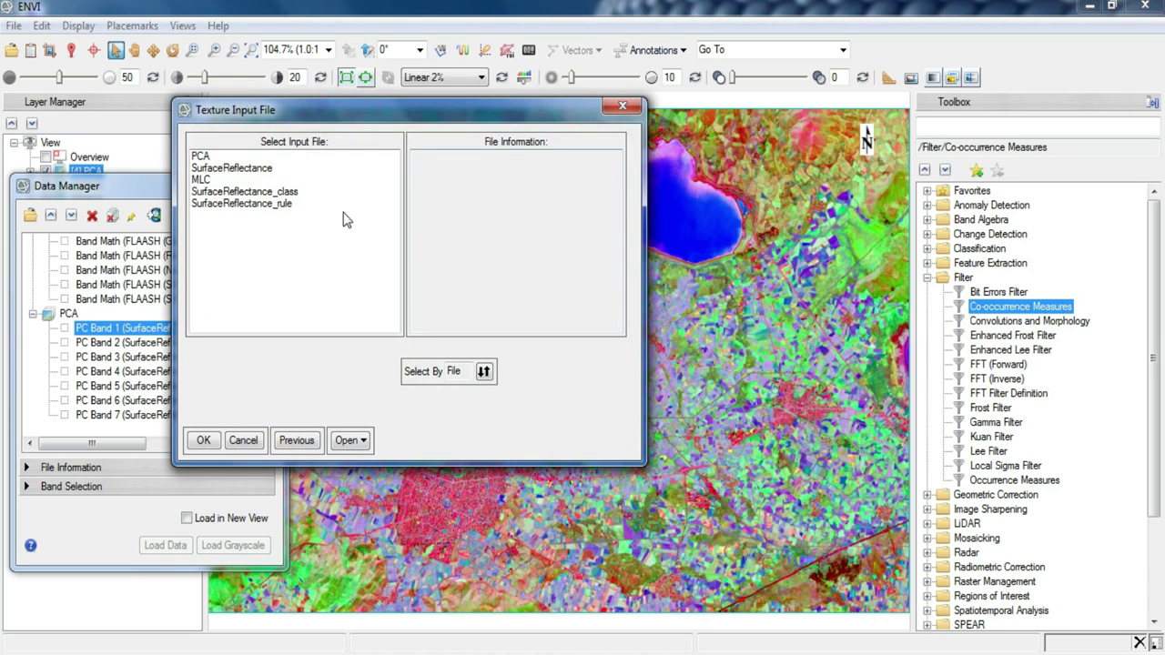
pyautogui.click(262, 170)
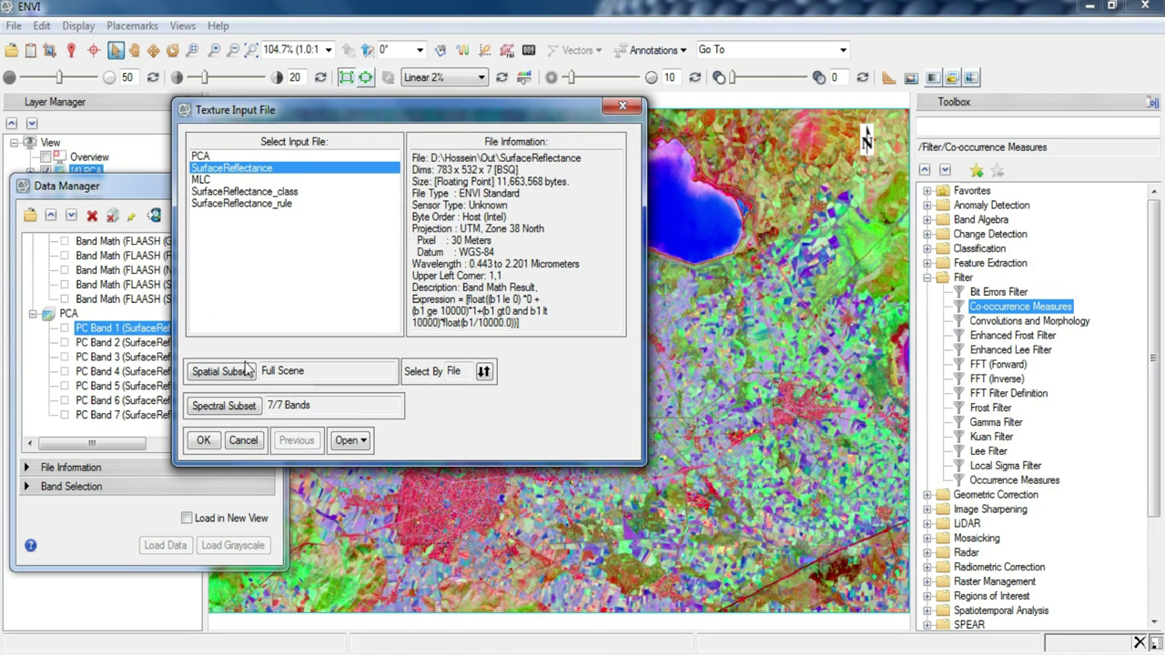
pyautogui.click(204, 440)
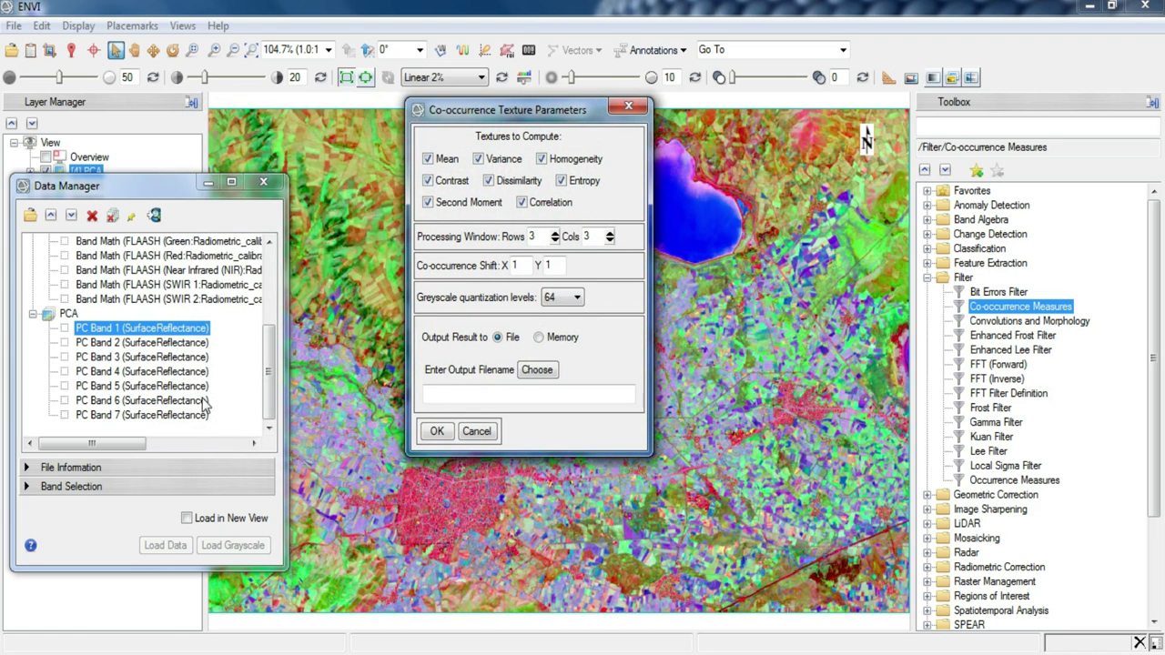
# Keep the greyscale quantization at 64 levels and name the co-occurrence output file Texture in the Out folder.
pyautogui.moveTo(467, 122); pyautogui.dragTo(473, 125)
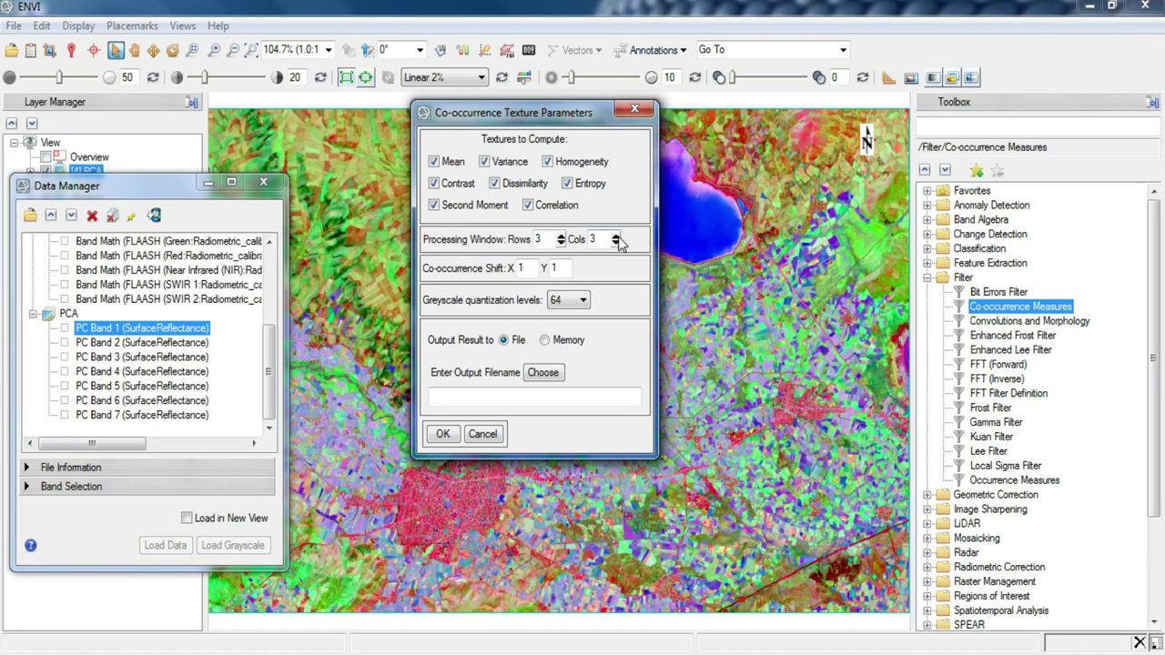
pyautogui.click(568, 304)
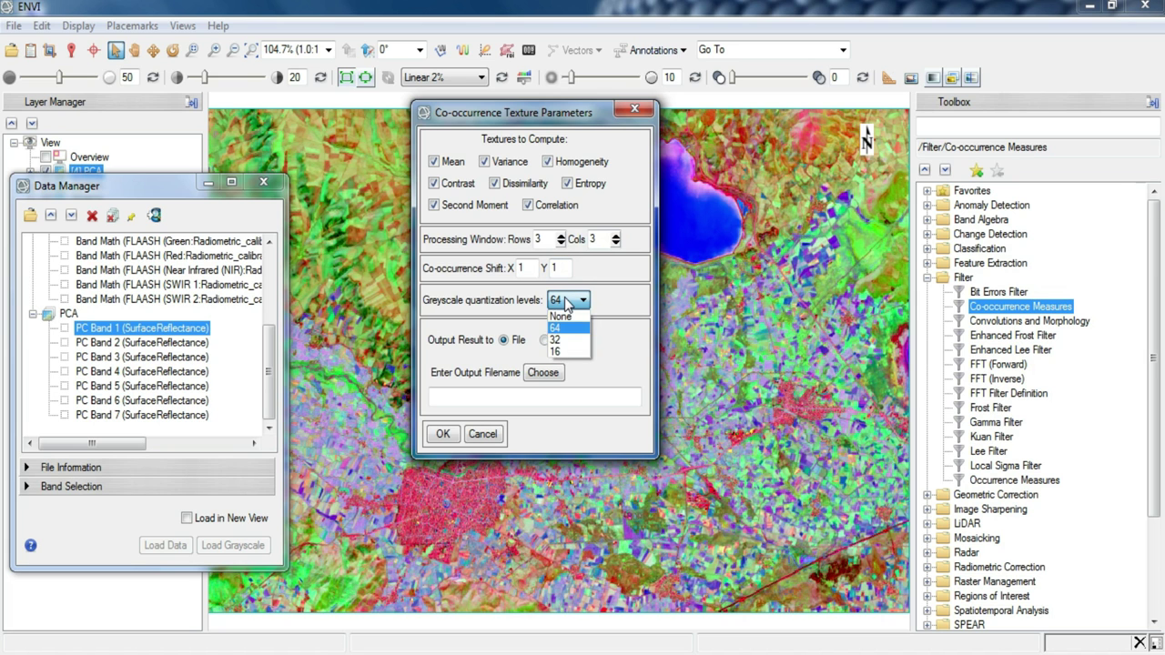
pyautogui.click(567, 304)
pyautogui.click(545, 375)
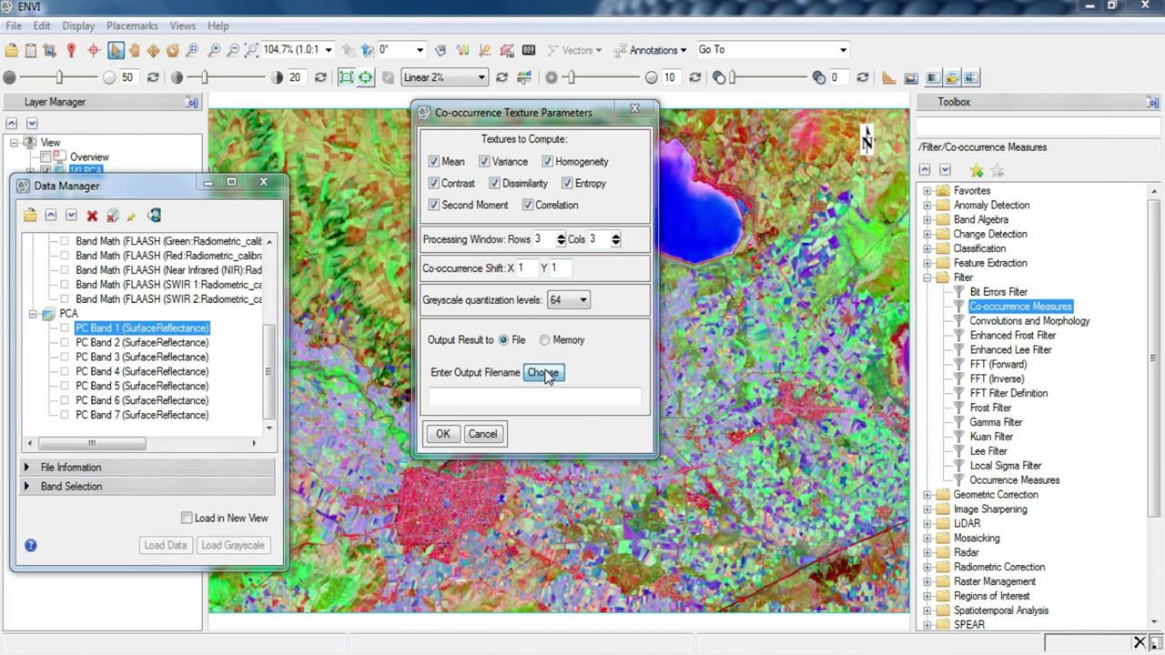
pyautogui.moveTo(575, 128)
pyautogui.mouseDown()
pyautogui.moveTo(579, 154)
pyautogui.moveTo(565, 125)
pyautogui.mouseUp()
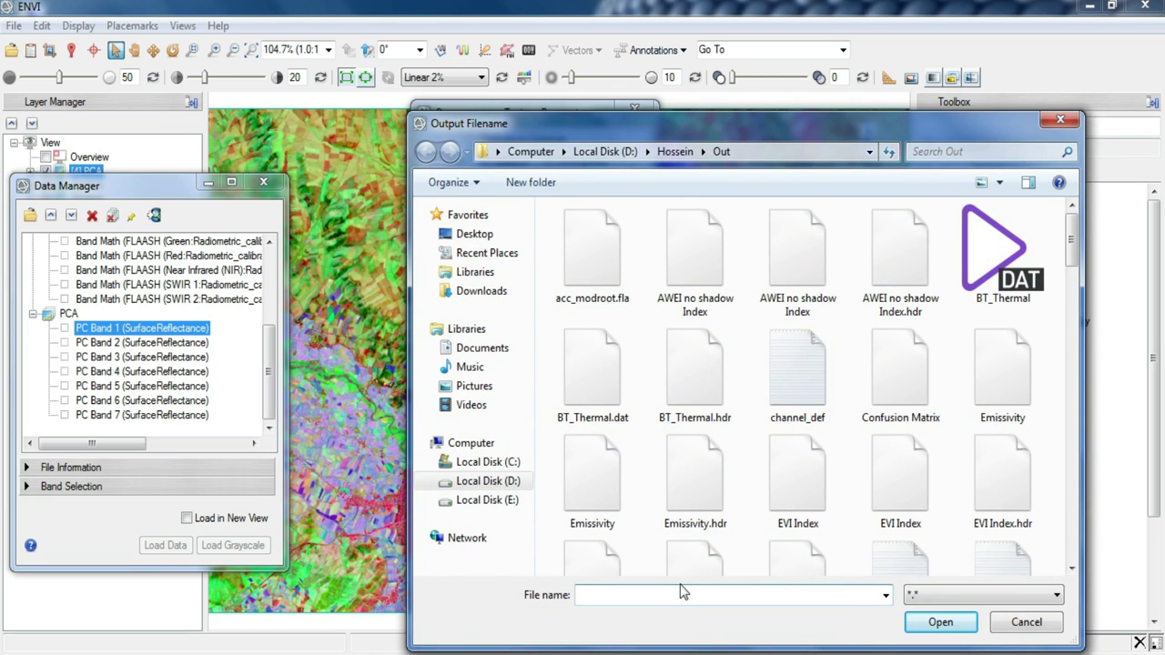
pyautogui.write('Texture')
pyautogui.press('Return')
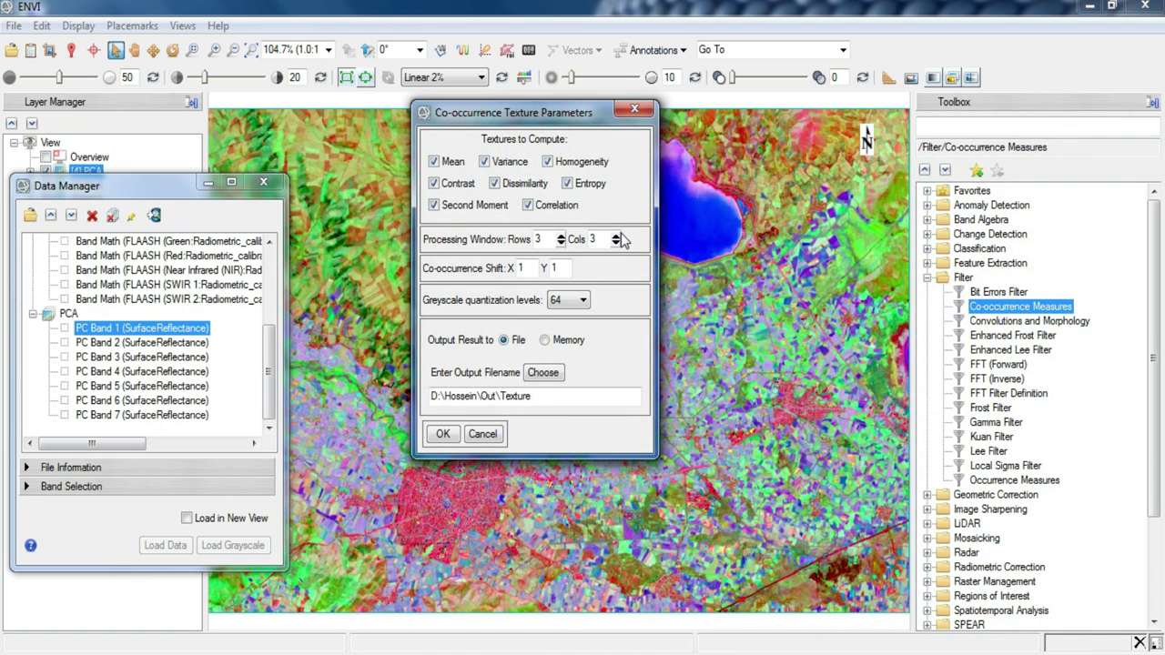
# Set the processing window to 7 rows by 7 columns and run the co-occurrence computation with all eight texture measures.
pyautogui.click(616, 235)
pyautogui.click(616, 235)
pyautogui.click(526, 187)
pyautogui.click(523, 186)
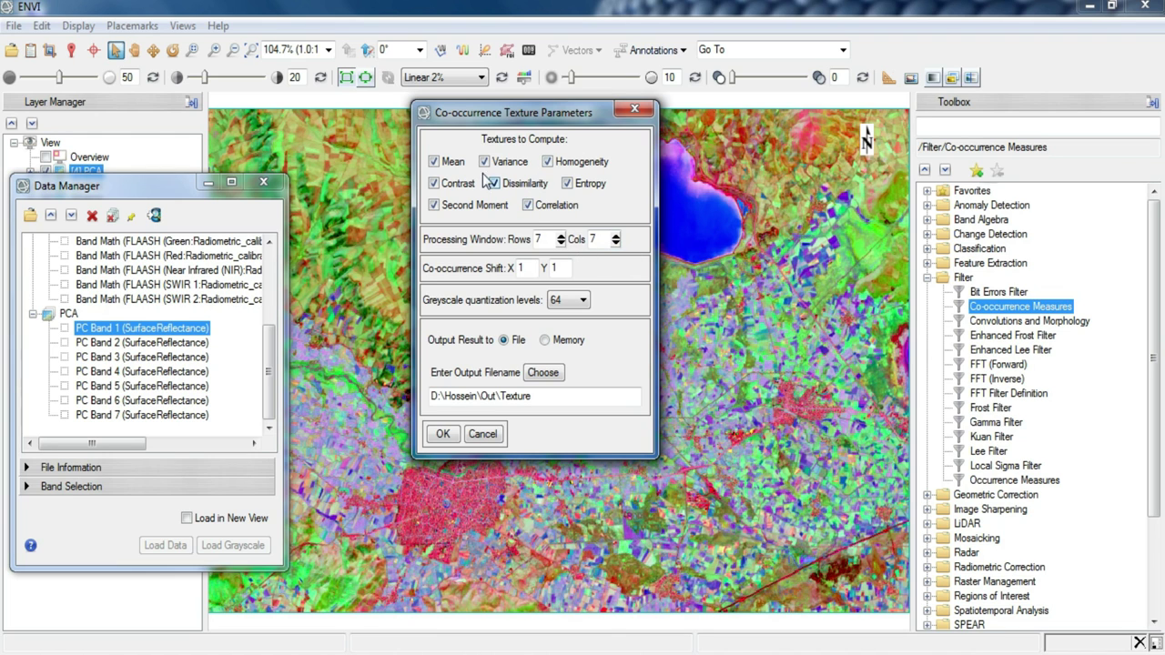
pyautogui.click(442, 434)
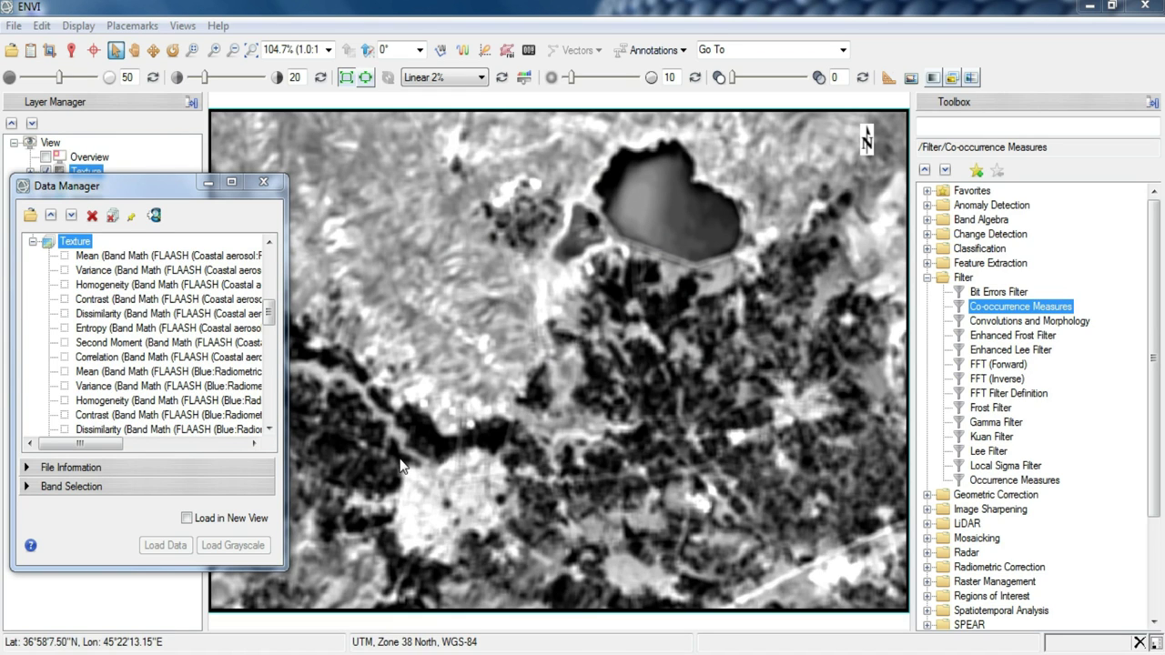
# Load a Texture composite with SWIR 2 Second Moment as red, SWIR 1 Variance as green and Green-band Correlation as blue.
pyautogui.moveTo(107, 448)
pyautogui.mouseDown()
pyautogui.moveTo(237, 449)
pyautogui.moveTo(108, 444)
pyautogui.mouseUp()
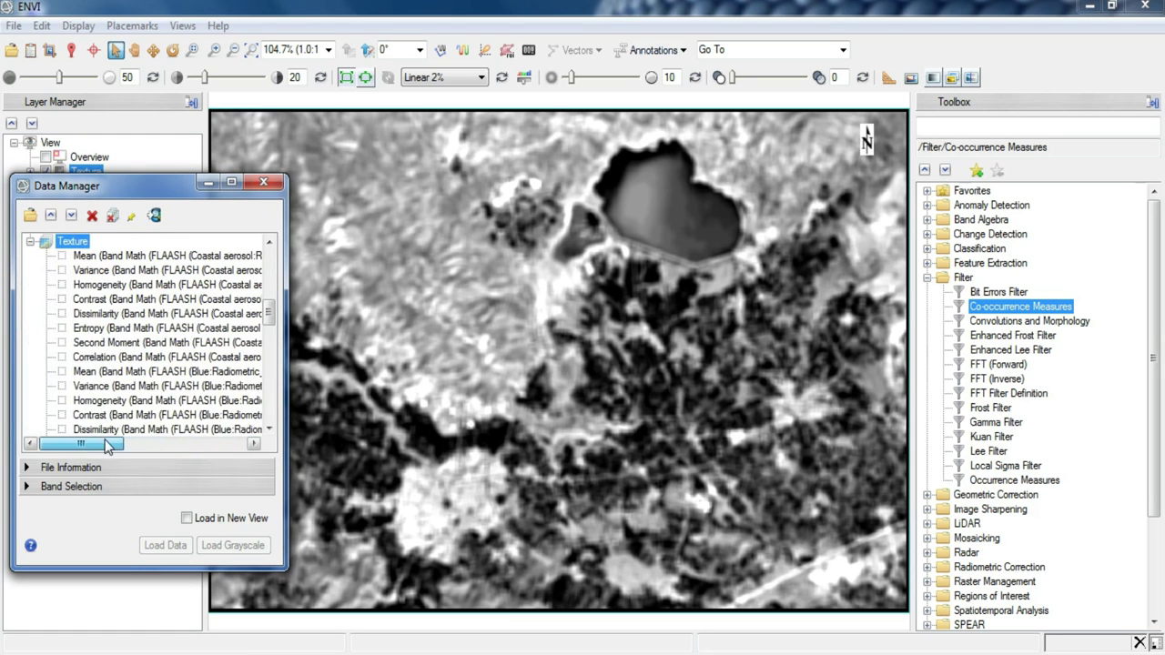
pyautogui.moveTo(269, 314); pyautogui.dragTo(269, 369)
pyautogui.scroll(-7, 182, 382)
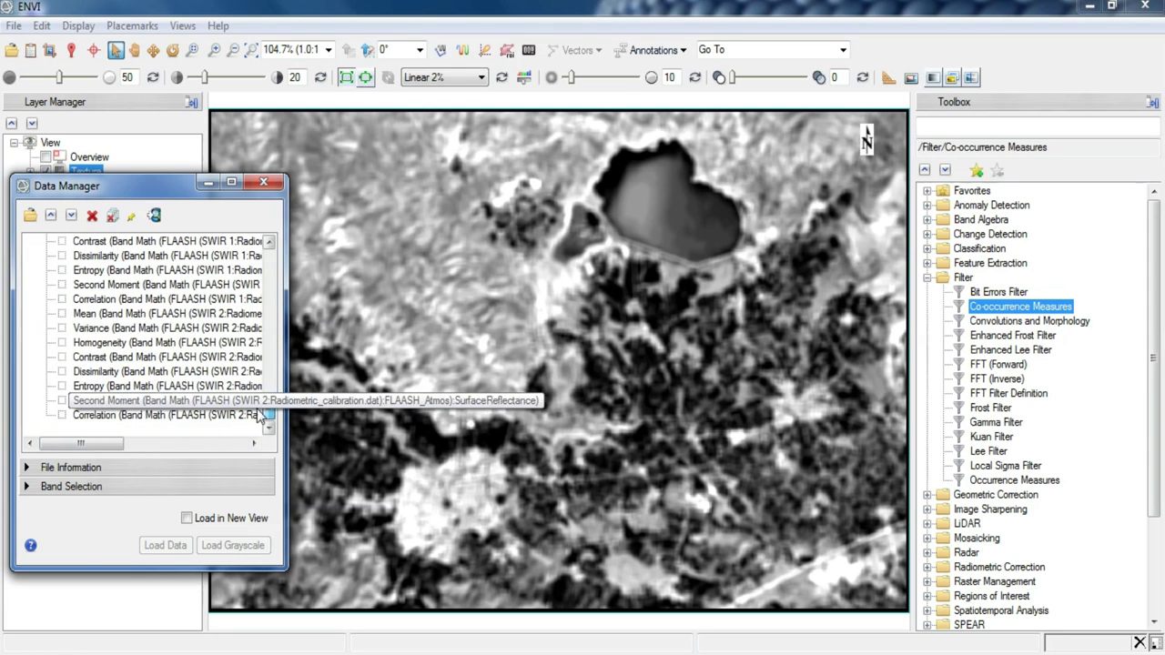
pyautogui.click(185, 400)
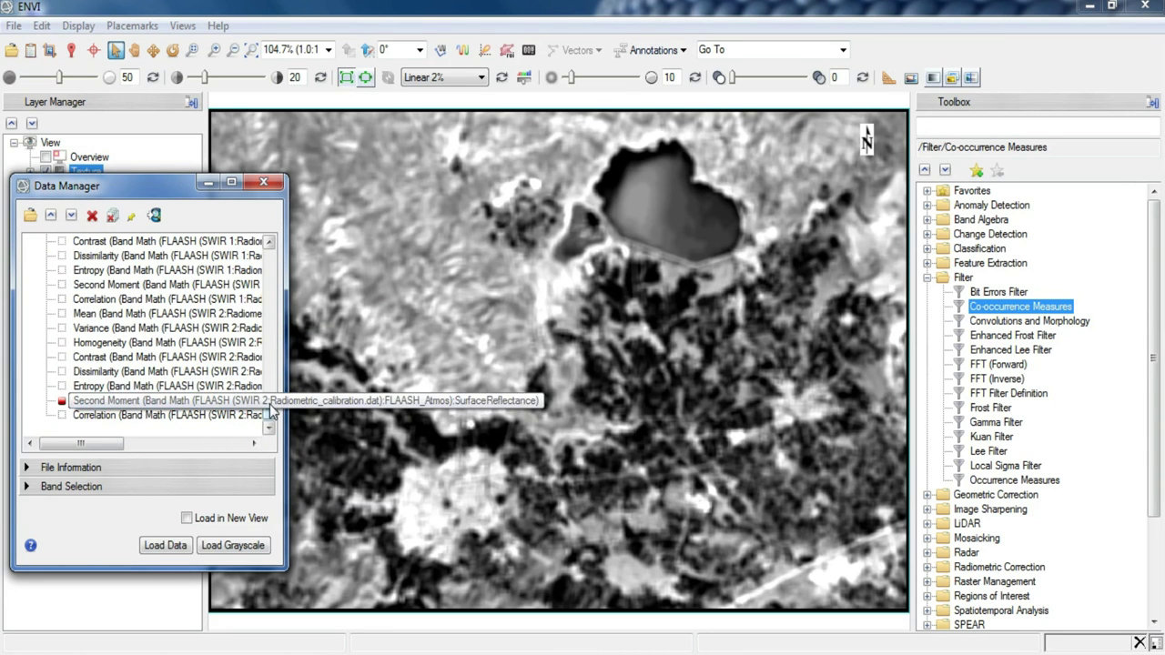
pyautogui.scroll(3, 179, 382)
pyautogui.click(171, 358)
pyautogui.scroll(8, 182, 337)
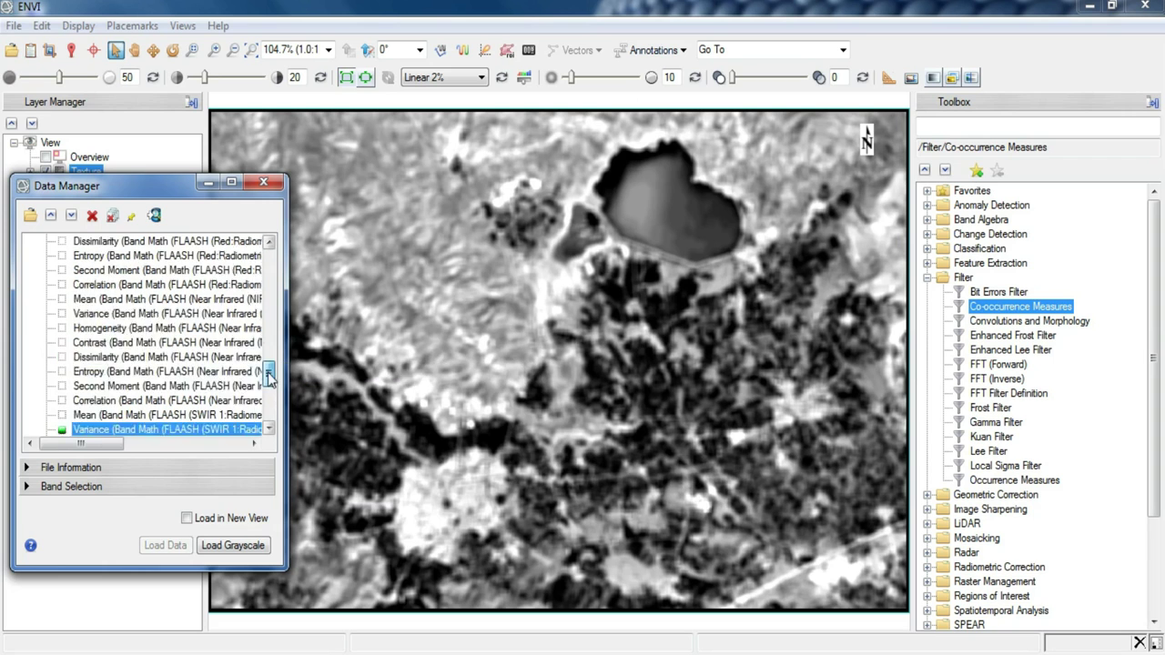
pyautogui.click(143, 289)
pyautogui.click(165, 545)
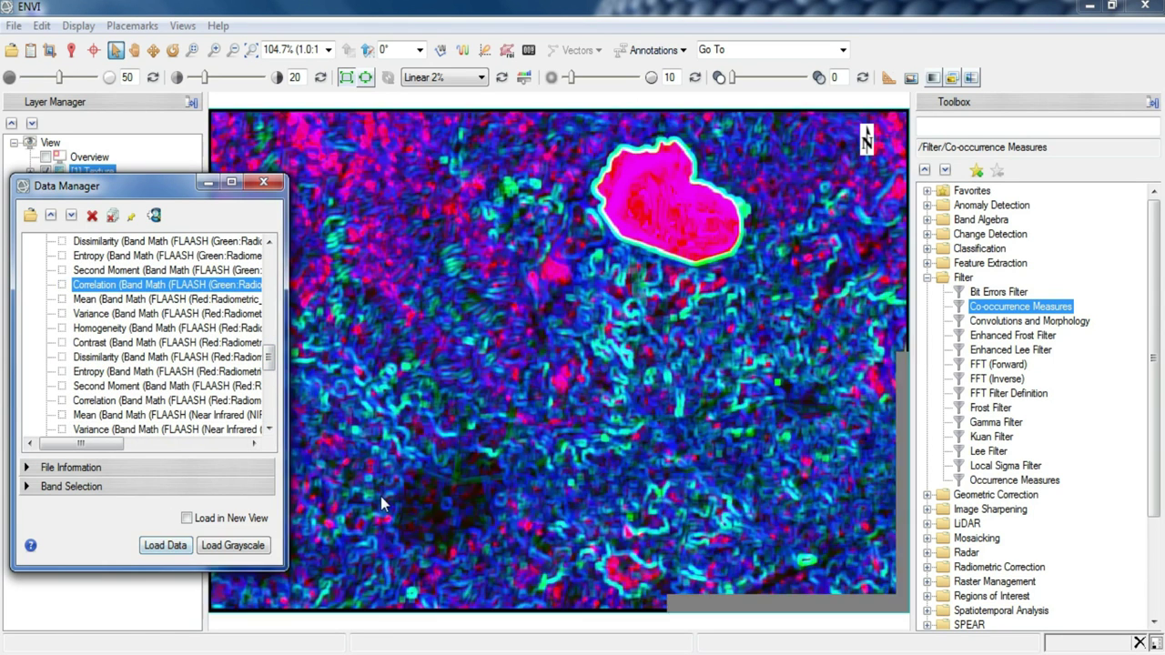
# Load a Texture composite of the Blue band's measures with Mean as red, Variance as green and Homogeneity as blue.
pyautogui.moveTo(269, 357); pyautogui.dragTo(269, 315)
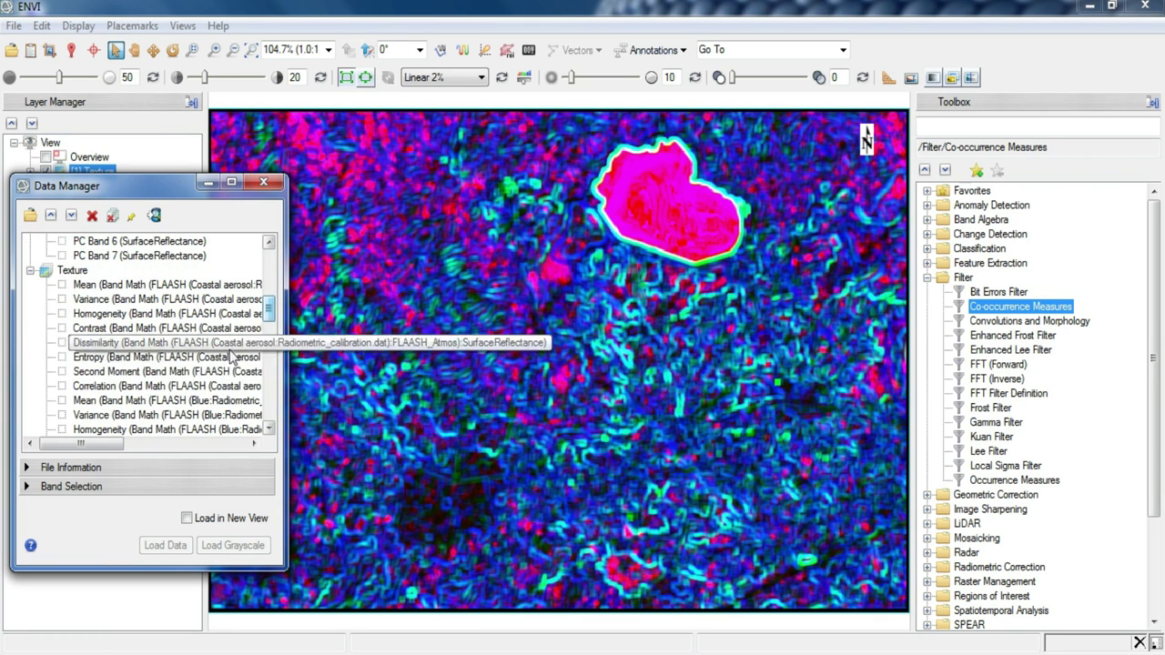
pyautogui.click(164, 402)
pyautogui.click(164, 415)
pyautogui.click(164, 428)
pyautogui.click(155, 546)
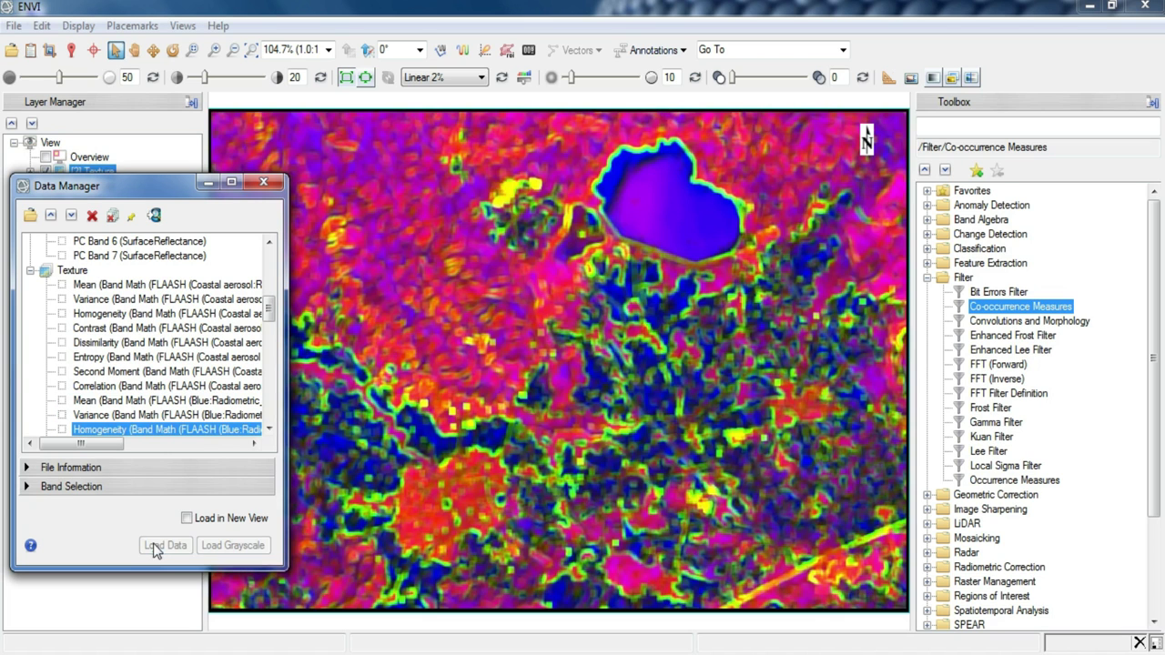
# Load another Texture composite with the Red band's Mean as green and the Near Infrared Homogeneity as blue.
pyautogui.scroll(-5, 146, 380)
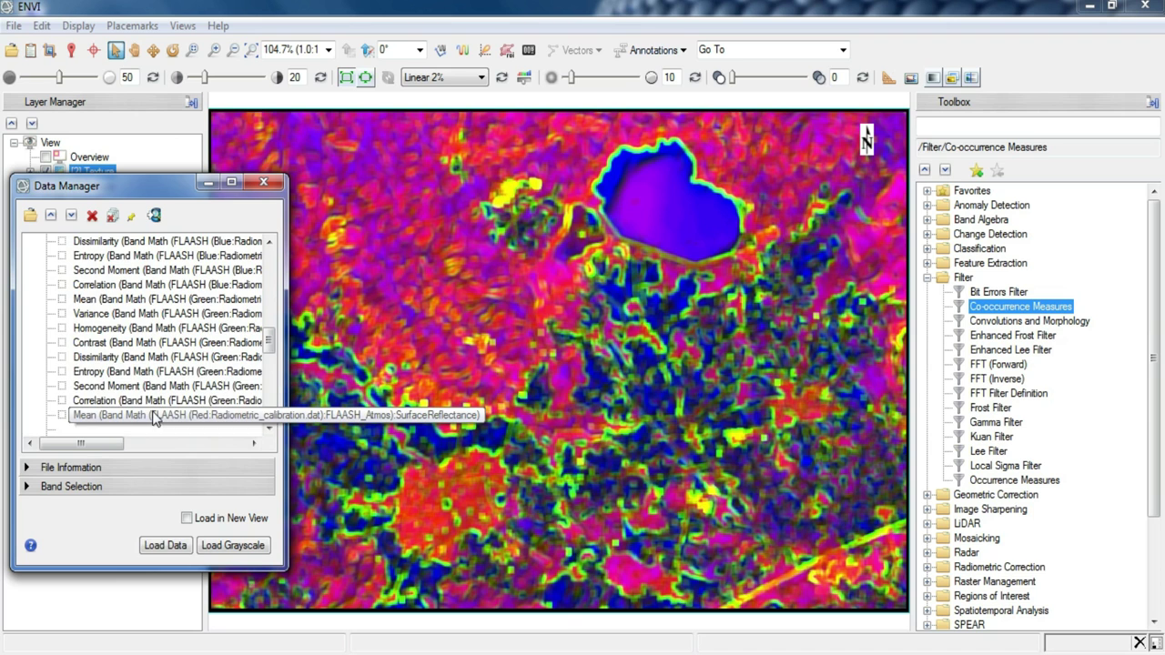
pyautogui.click(145, 416)
pyautogui.scroll(-4, 152, 394)
pyautogui.click(151, 387)
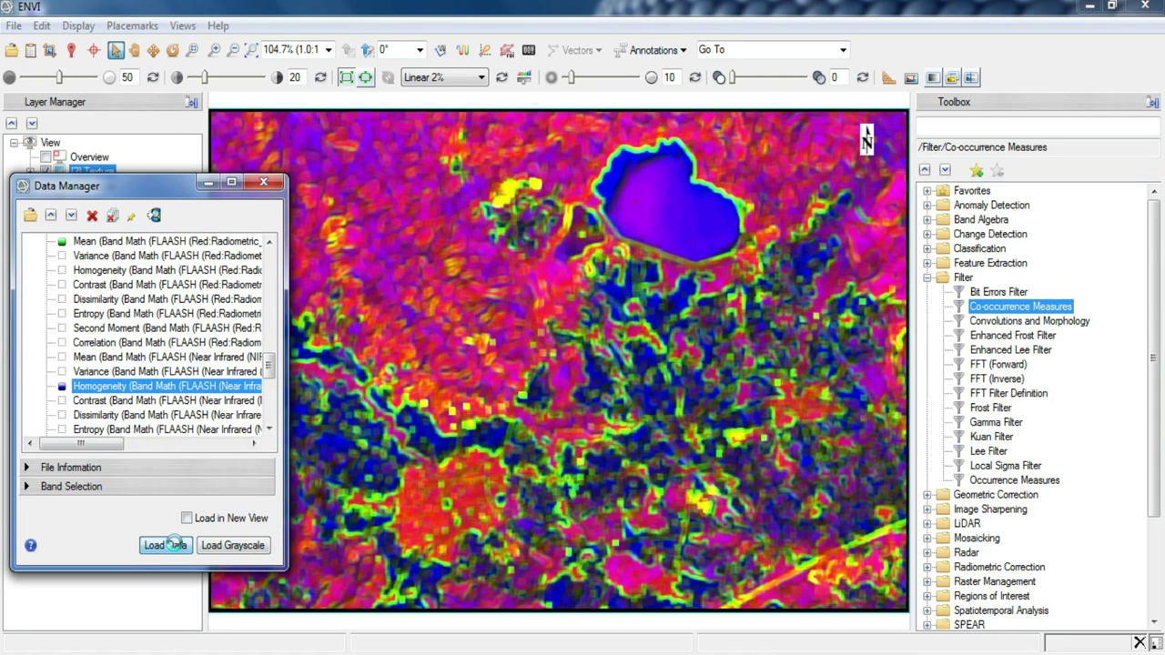
pyautogui.click(173, 544)
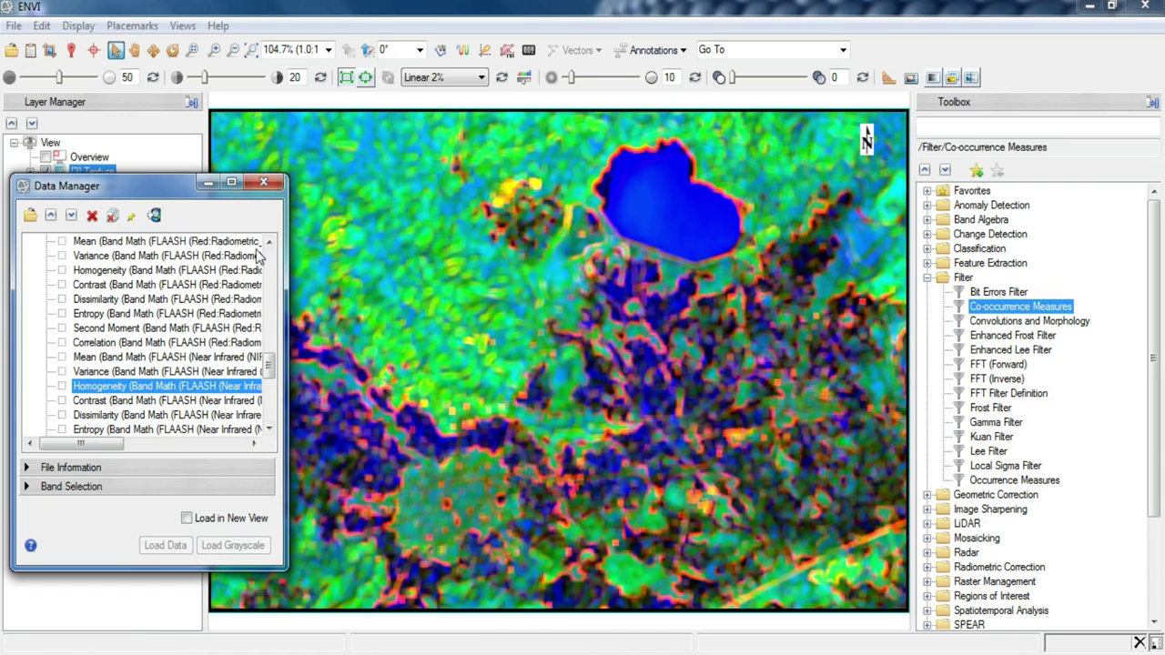
pyautogui.moveTo(167, 197)
pyautogui.mouseDown()
pyautogui.moveTo(167, 350)
pyautogui.moveTo(203, 250)
pyautogui.moveTo(182, 174)
pyautogui.moveTo(271, 146)
pyautogui.moveTo(179, 179)
pyautogui.mouseUp()
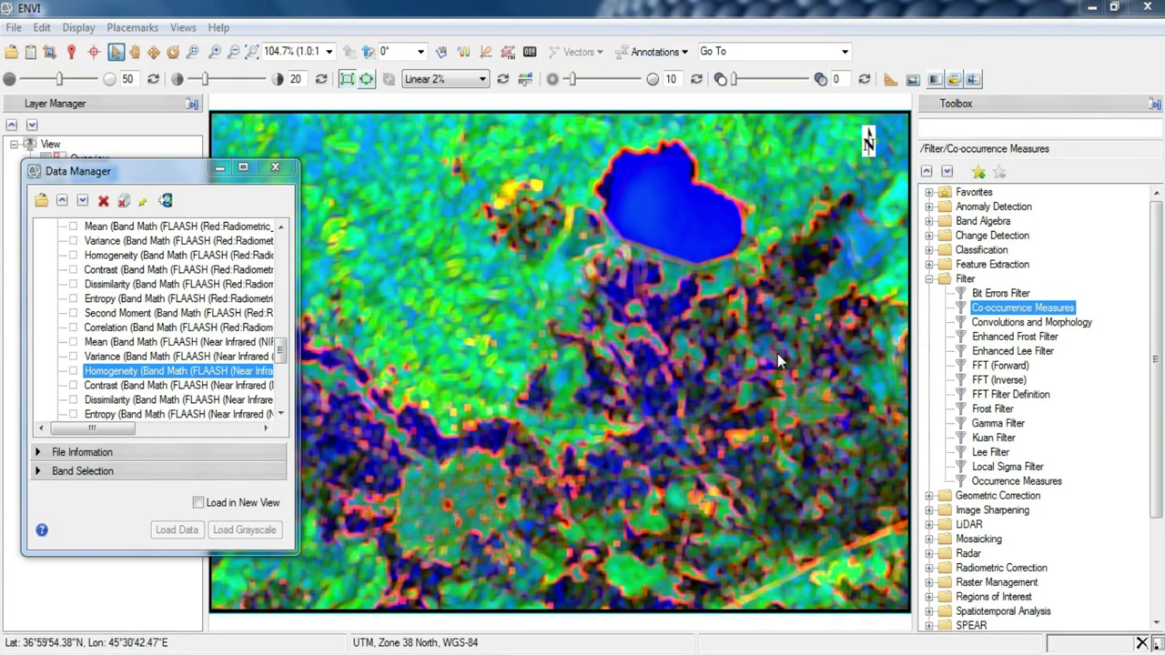
# Start Co-occurrence Measures on SurfaceReflectance with the spectral subset limited to the Blue, Green and Red bands.
pyautogui.doubleClick(990, 312)
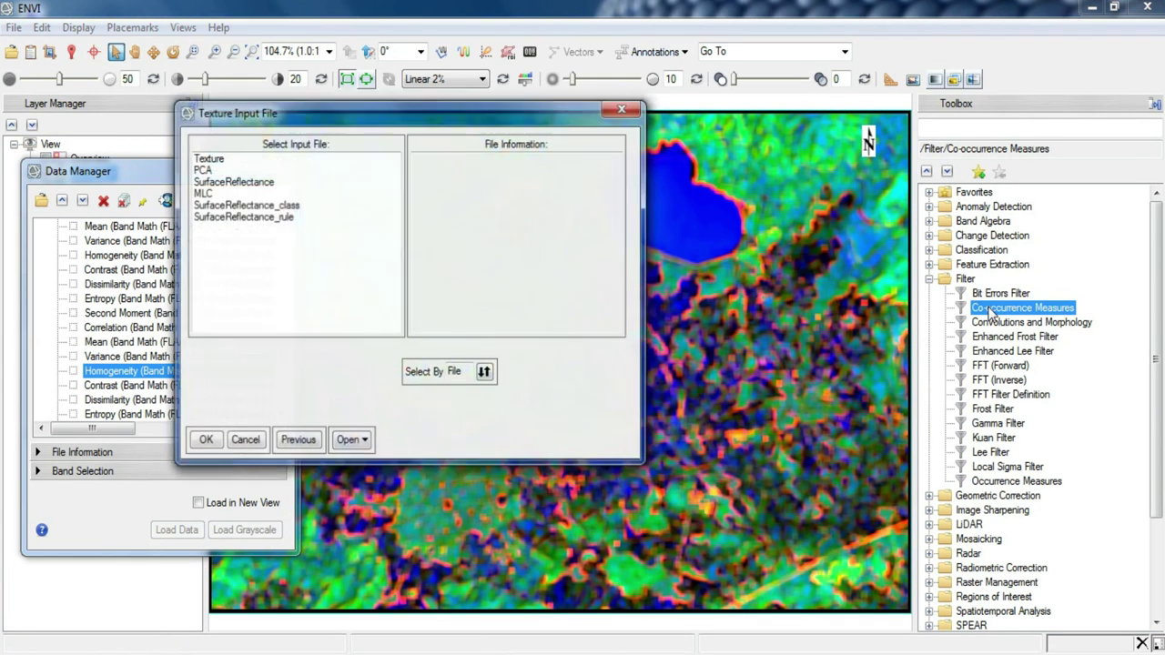
pyautogui.click(255, 185)
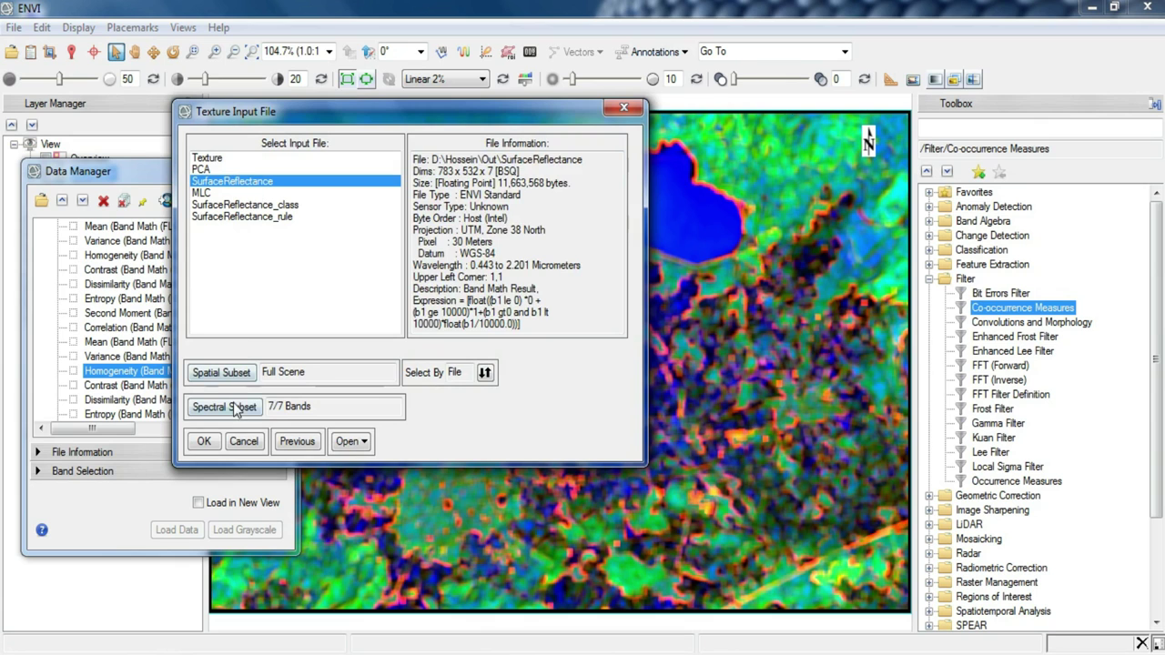
pyautogui.click(236, 410)
pyautogui.click(539, 180)
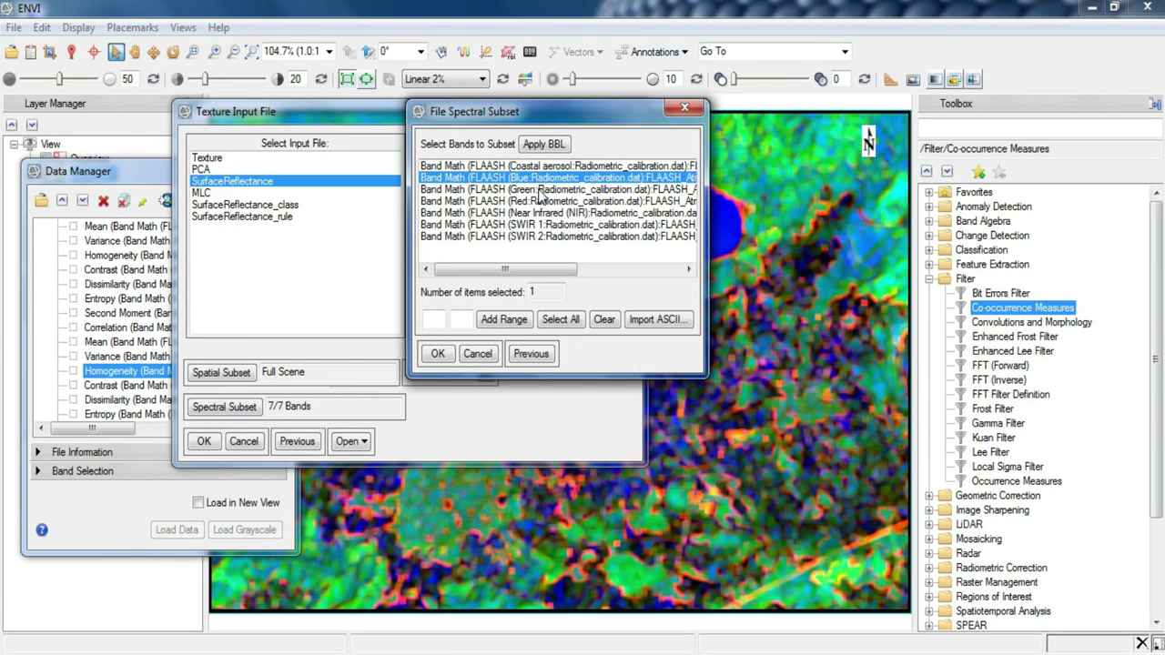
pyautogui.keyDown('ctrl'); pyautogui.click(541, 189); pyautogui.keyUp('ctrl')
pyautogui.keyDown('ctrl'); pyautogui.click(540, 201); pyautogui.keyUp('ctrl')
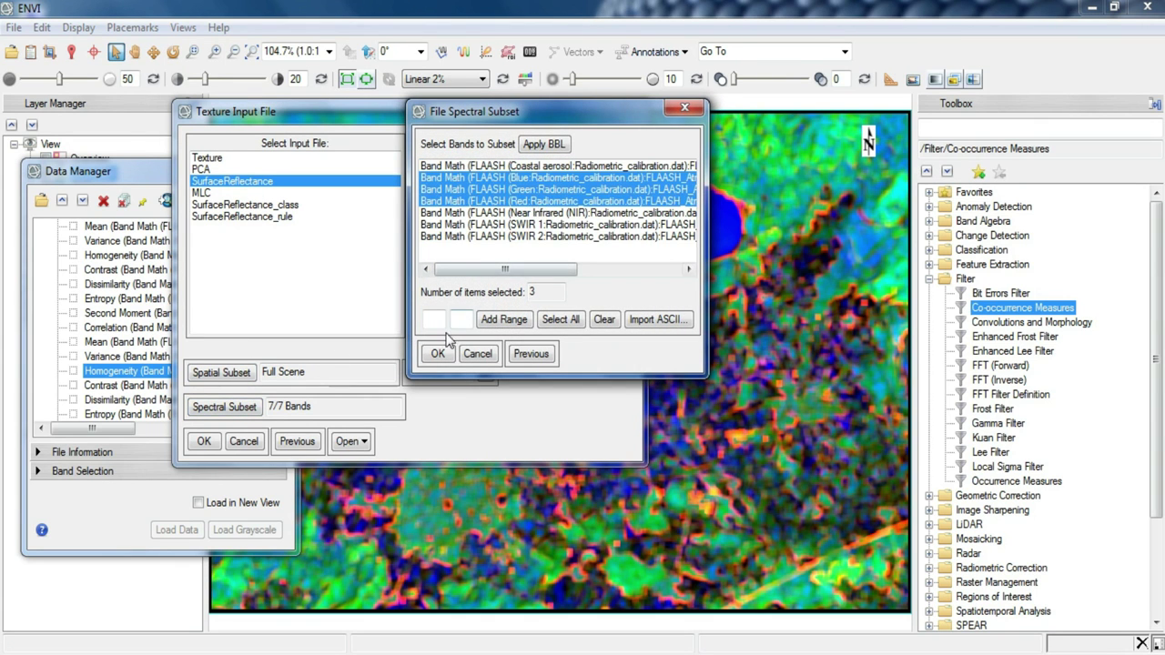
pyautogui.click(438, 354)
pyautogui.click(203, 442)
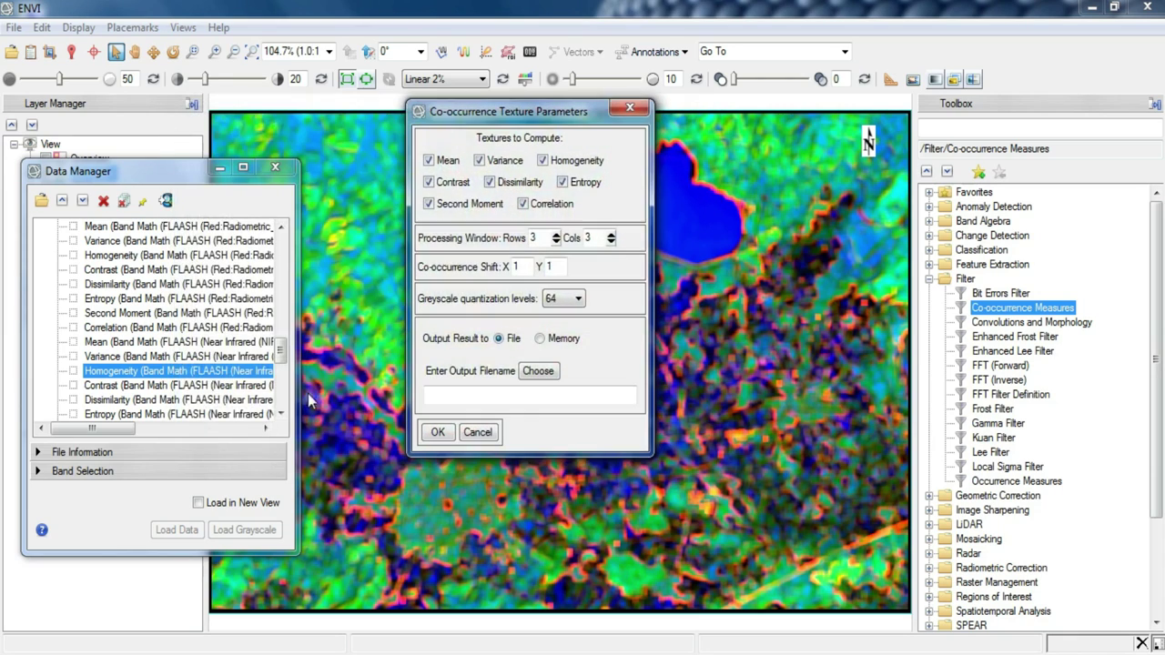
# Compute only the Mean, Contrast and Entropy textures and output the result to a file named Texture_2.
pyautogui.click(480, 161)
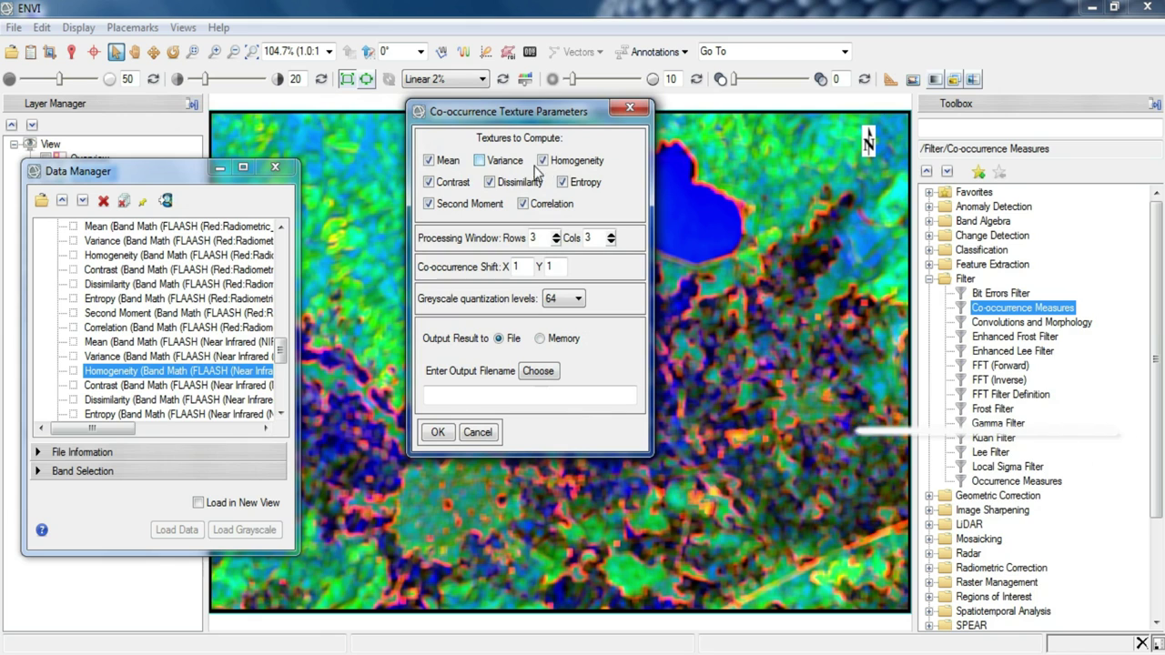
pyautogui.click(542, 160)
pyautogui.click(492, 182)
pyautogui.click(471, 203)
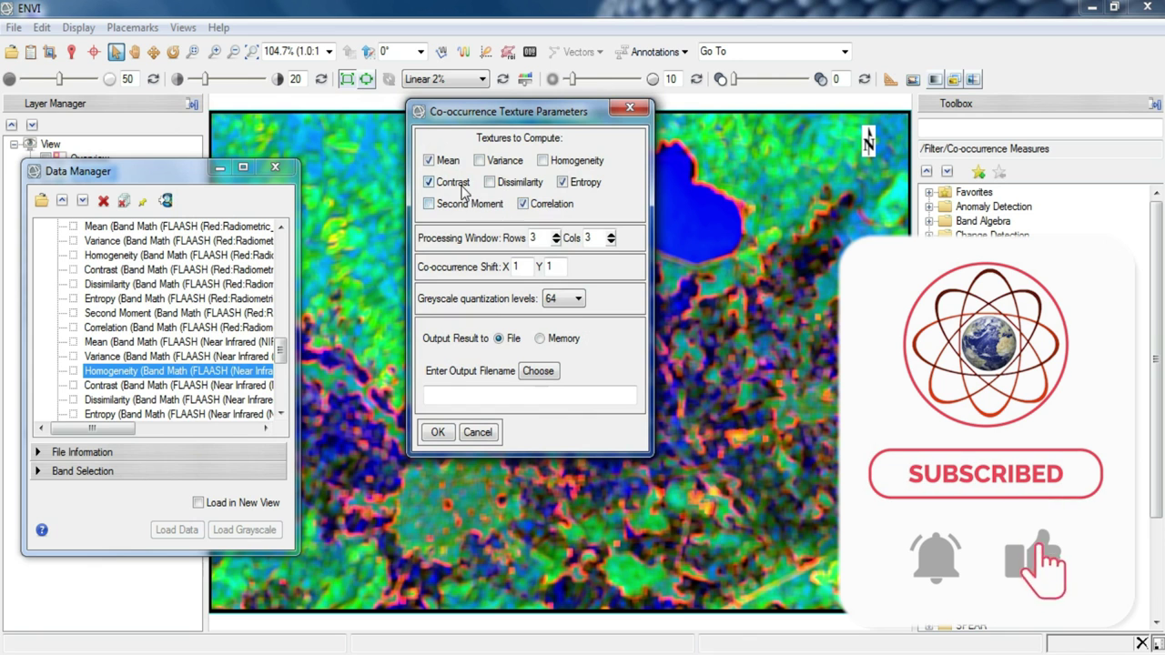
pyautogui.click(522, 204)
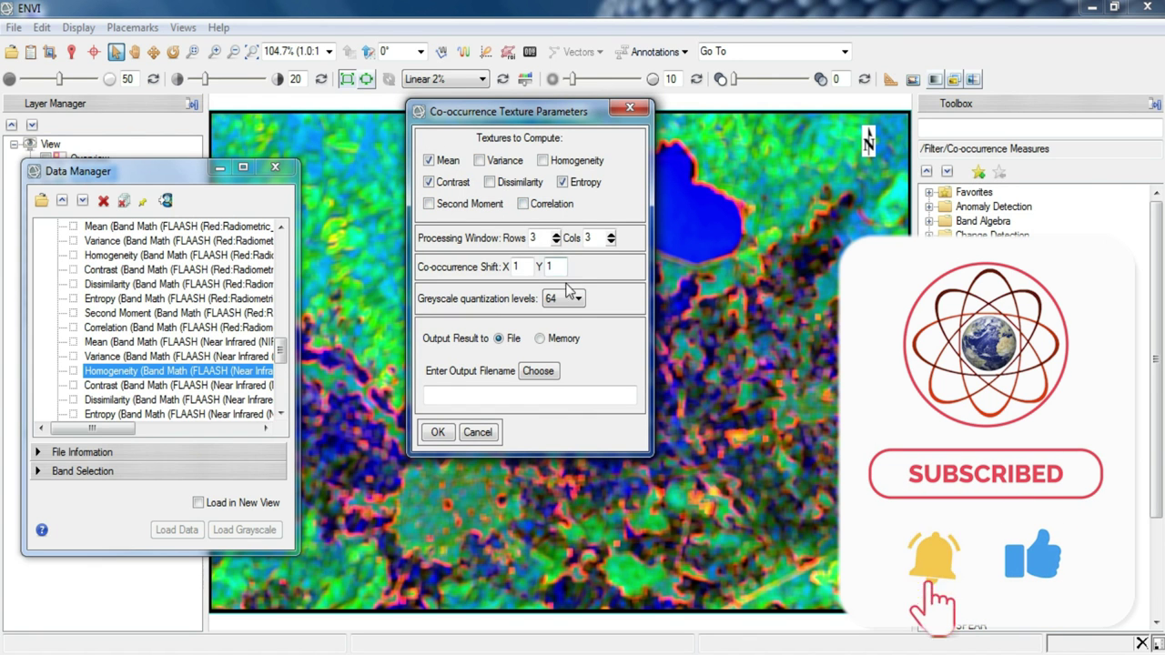
pyautogui.click(537, 370)
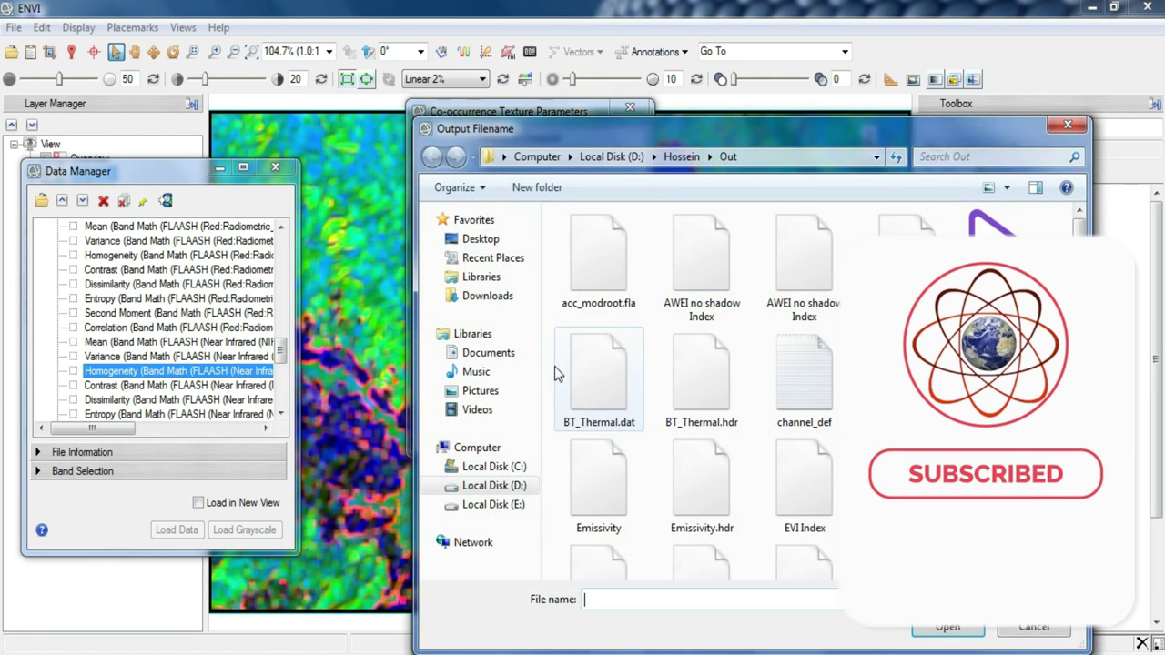
pyautogui.write('Texture_2')
pyautogui.press('Return')
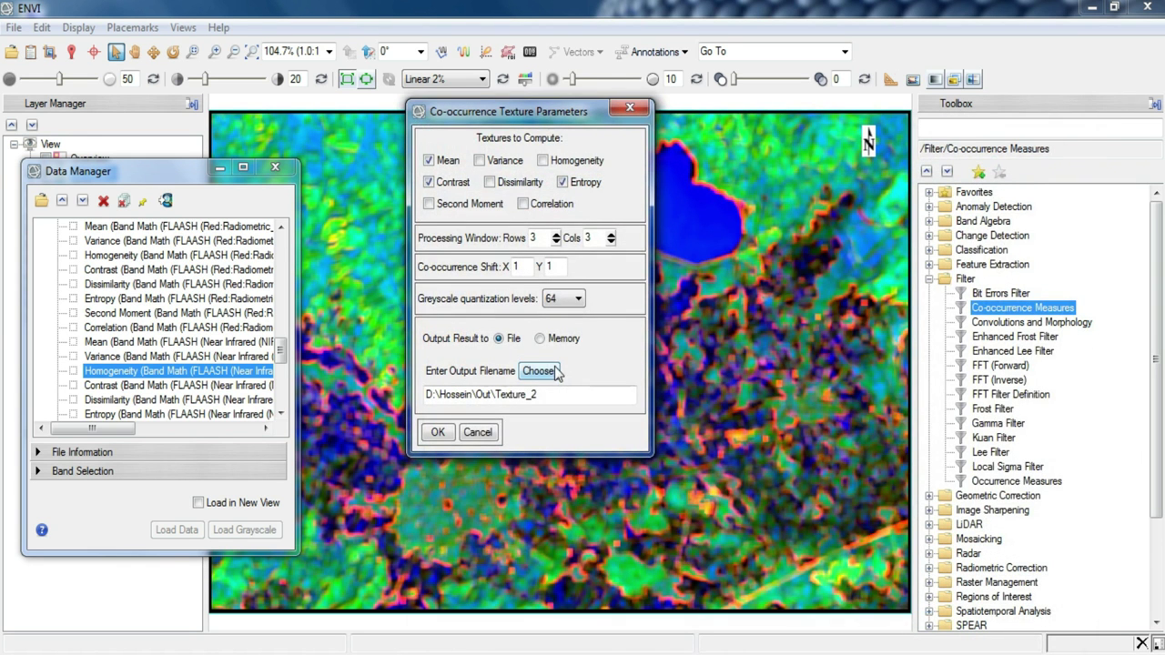
pyautogui.click(438, 432)
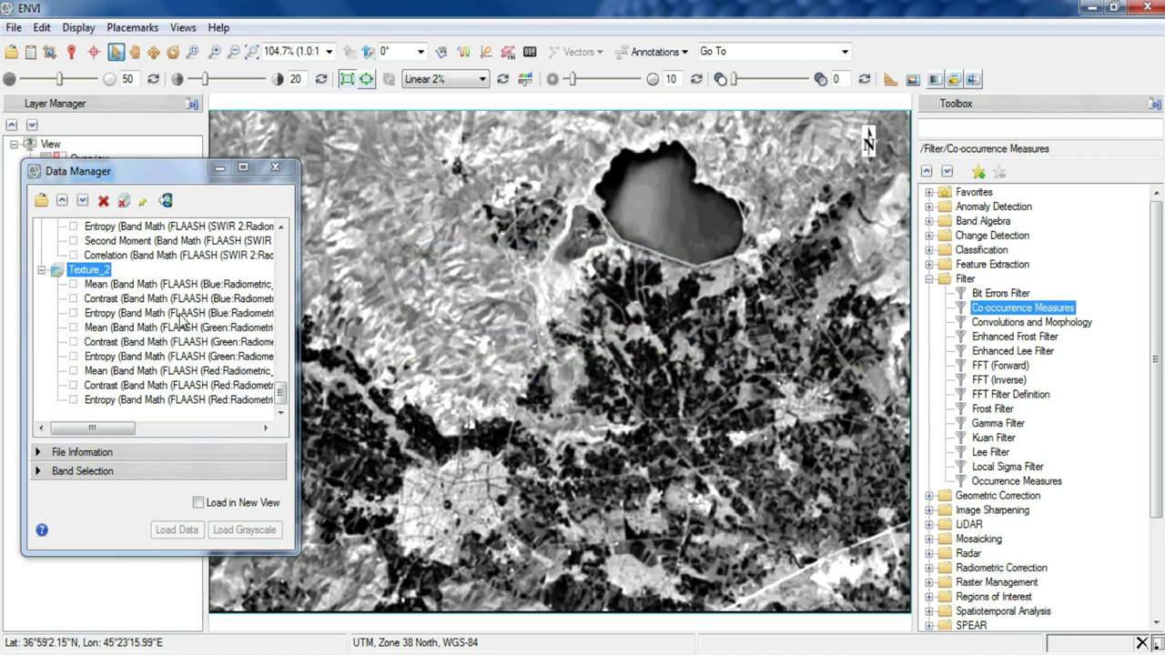
# Load a Texture_2 composite of the Mean measures with the Blue band as red, Green as green and Red as blue.
pyautogui.click(110, 284)
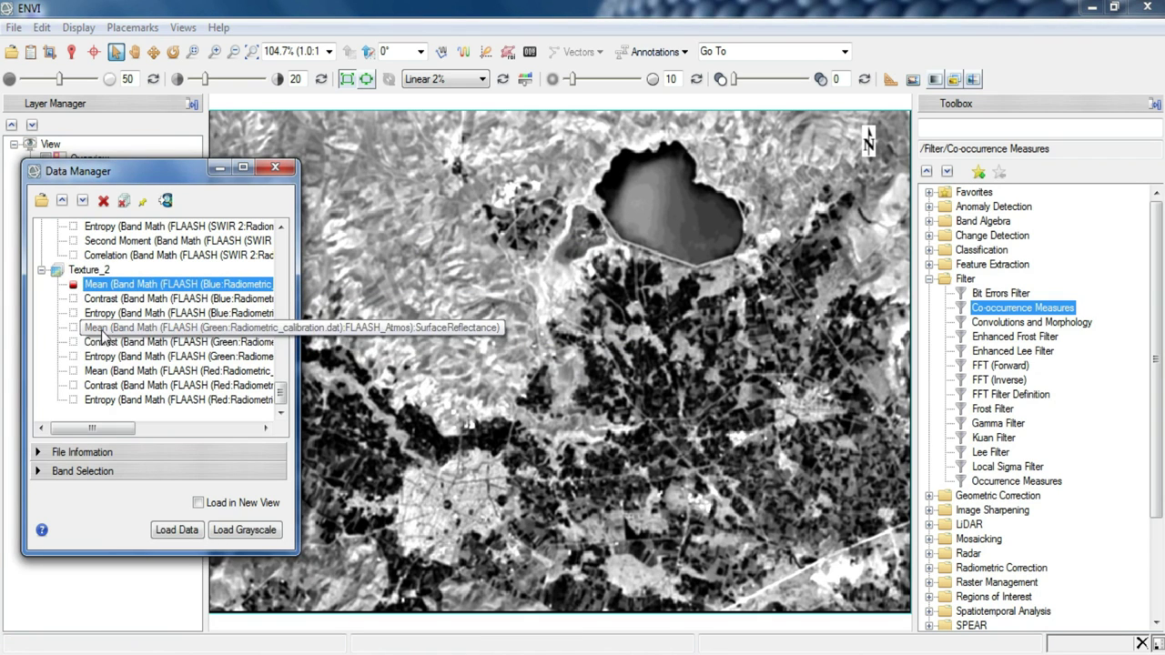
pyautogui.click(101, 330)
pyautogui.click(119, 372)
pyautogui.click(172, 524)
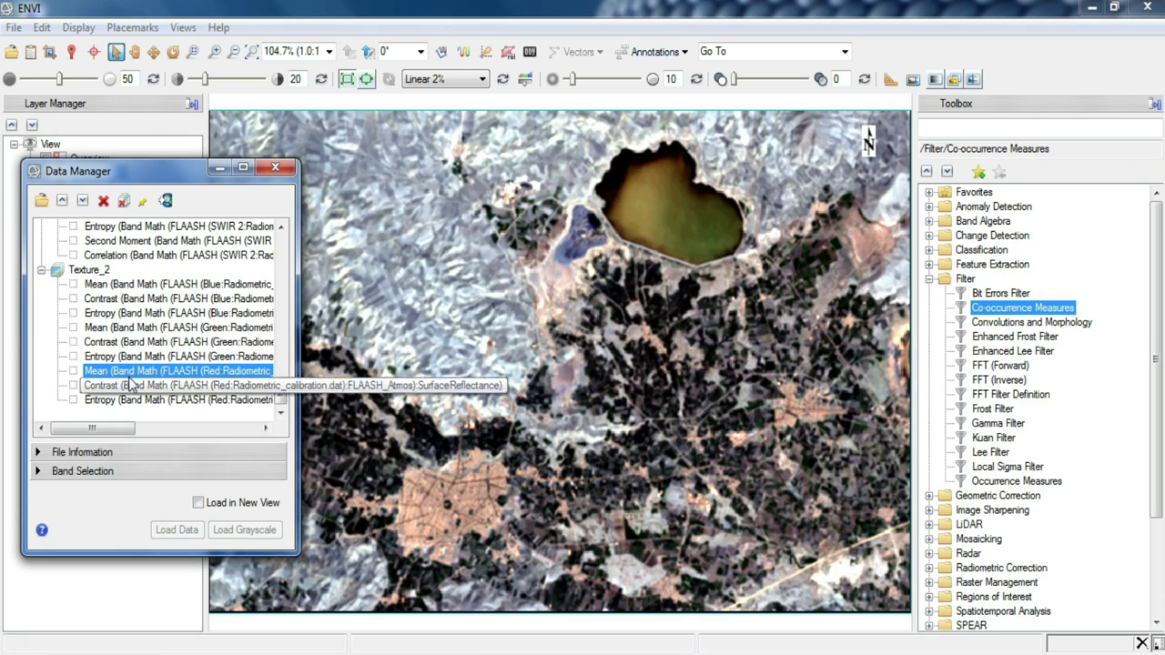
# Load a Texture_2 composite with Blue-band Contrast as red, Green-band Mean as green and Red-band Contrast as blue.
pyautogui.click(98, 299)
pyautogui.click(102, 326)
pyautogui.click(101, 385)
pyautogui.click(164, 527)
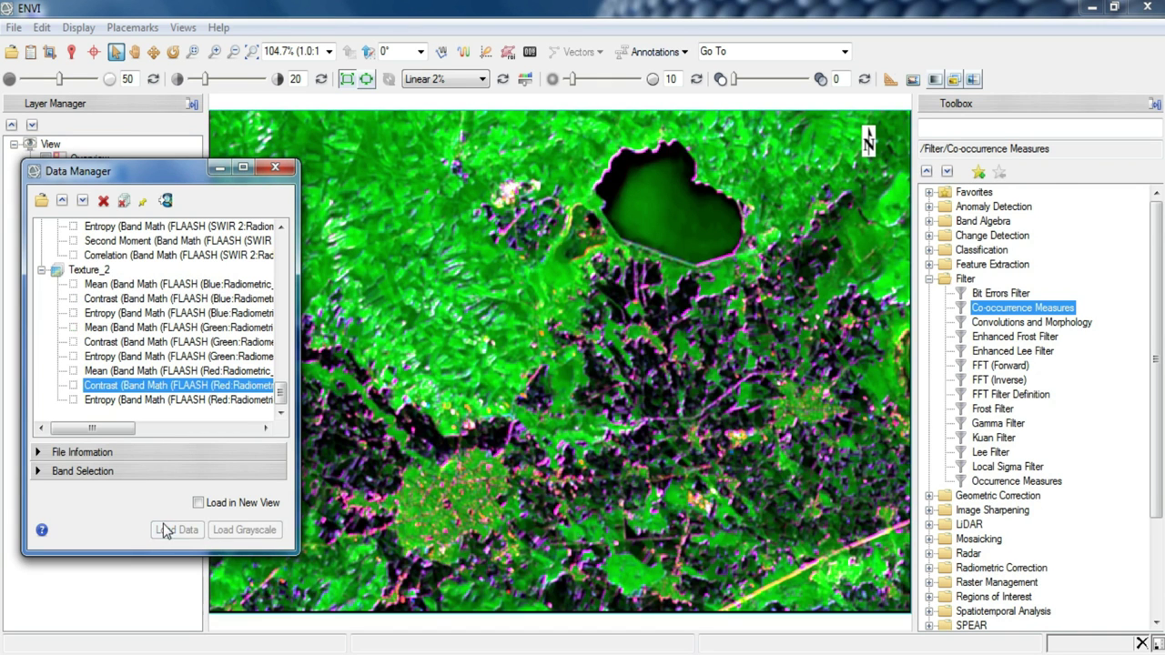
# Load a Texture_2 composite with Red-band Mean as red, Green-band Contrast as green and Blue-band Mean as blue.
pyautogui.click(132, 371)
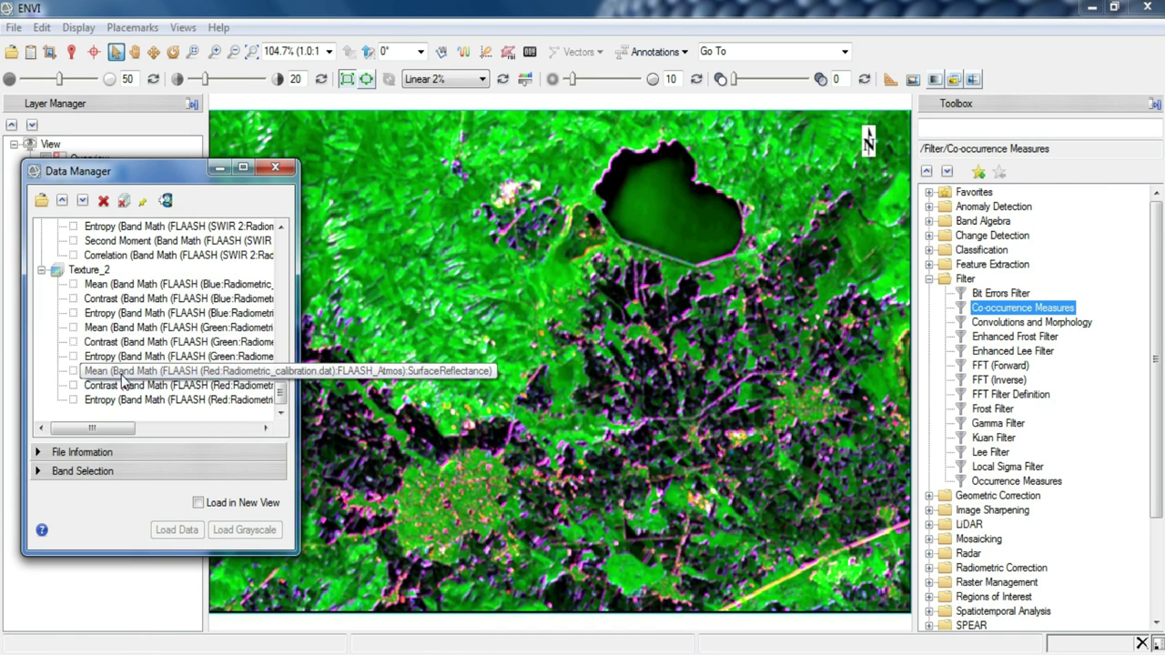
pyautogui.click(114, 344)
pyautogui.click(111, 284)
pyautogui.click(177, 532)
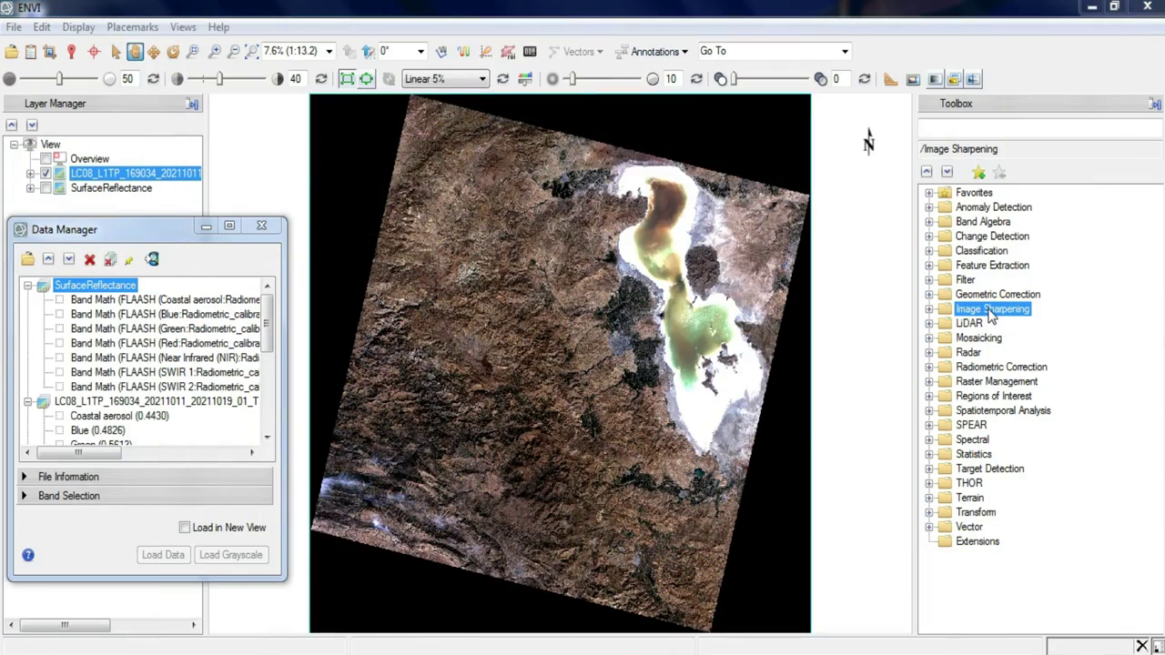
# Start Gram-Schmidt Pan Sharpening on the Landsat MultiSpectral file, spatially subset to columns 4635–5007 and rows 3293–3567 west of the lake.
pyautogui.click(929, 310)
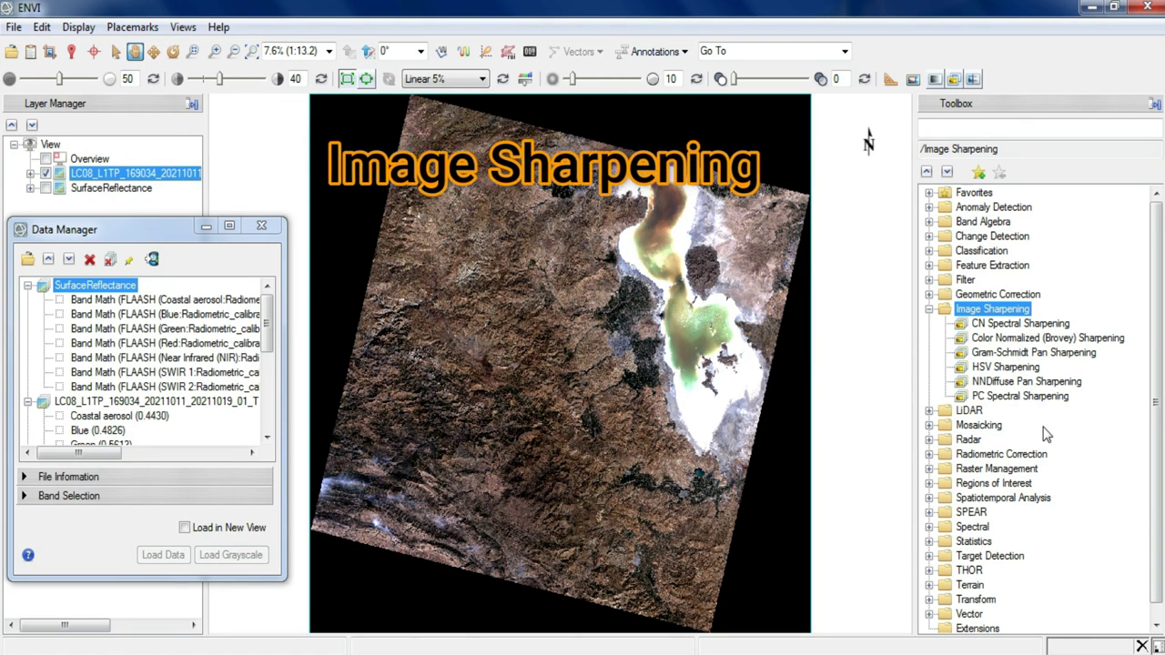
pyautogui.click(1010, 354)
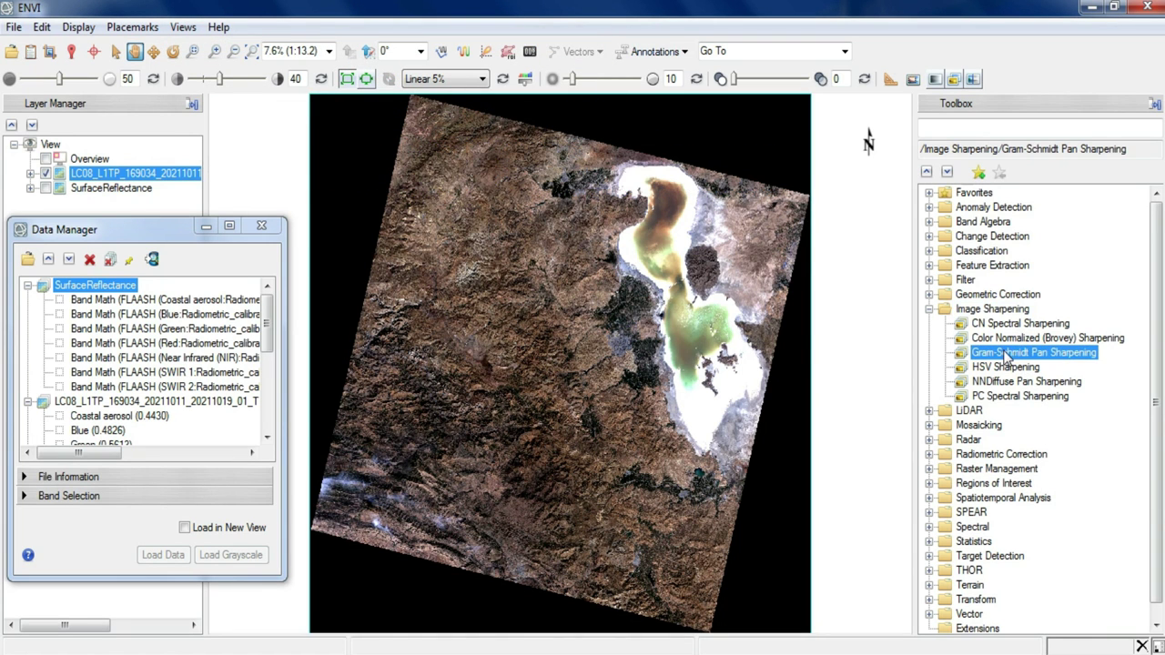
pyautogui.doubleClick(1075, 361)
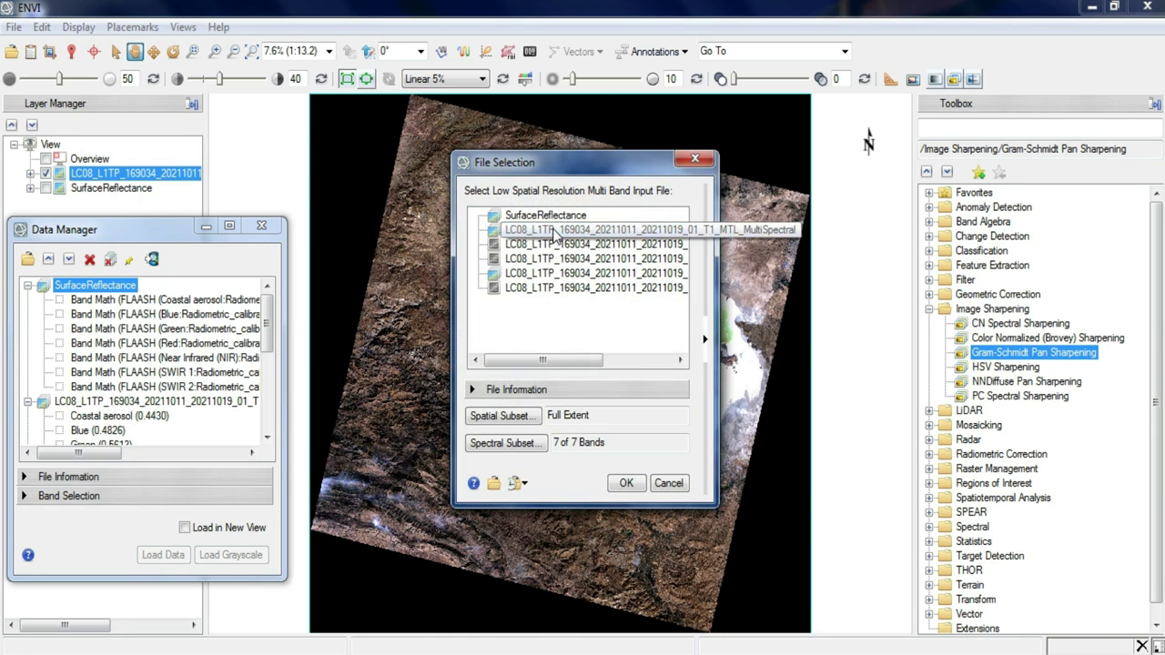
pyautogui.click(706, 335)
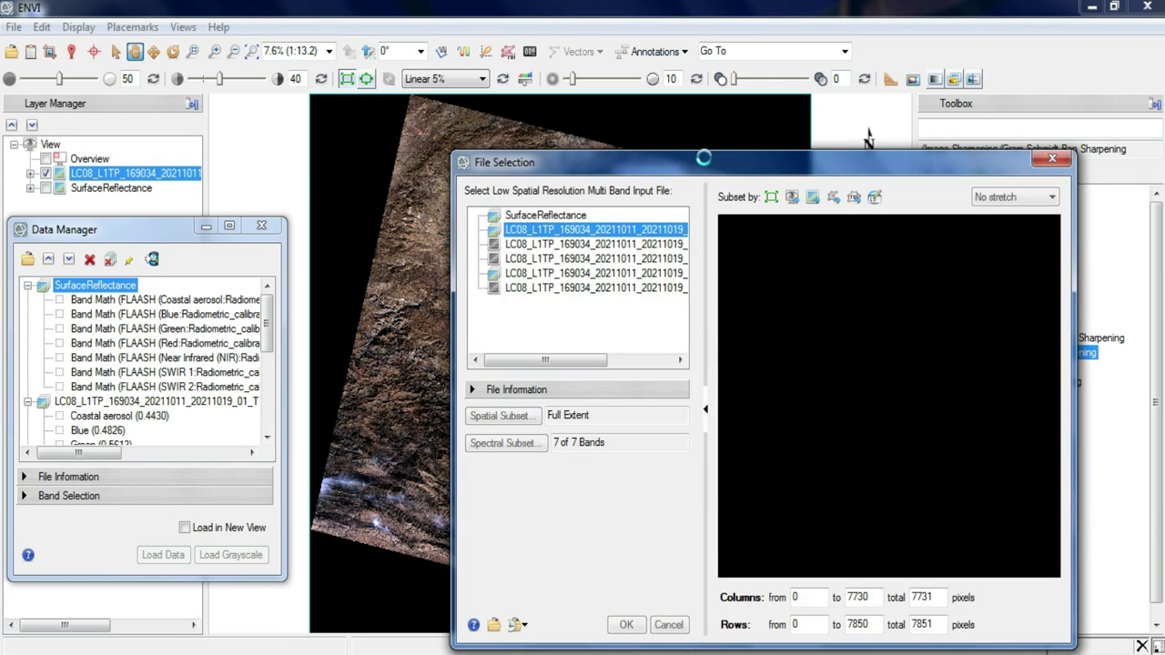
pyautogui.moveTo(704, 160); pyautogui.dragTo(569, 100)
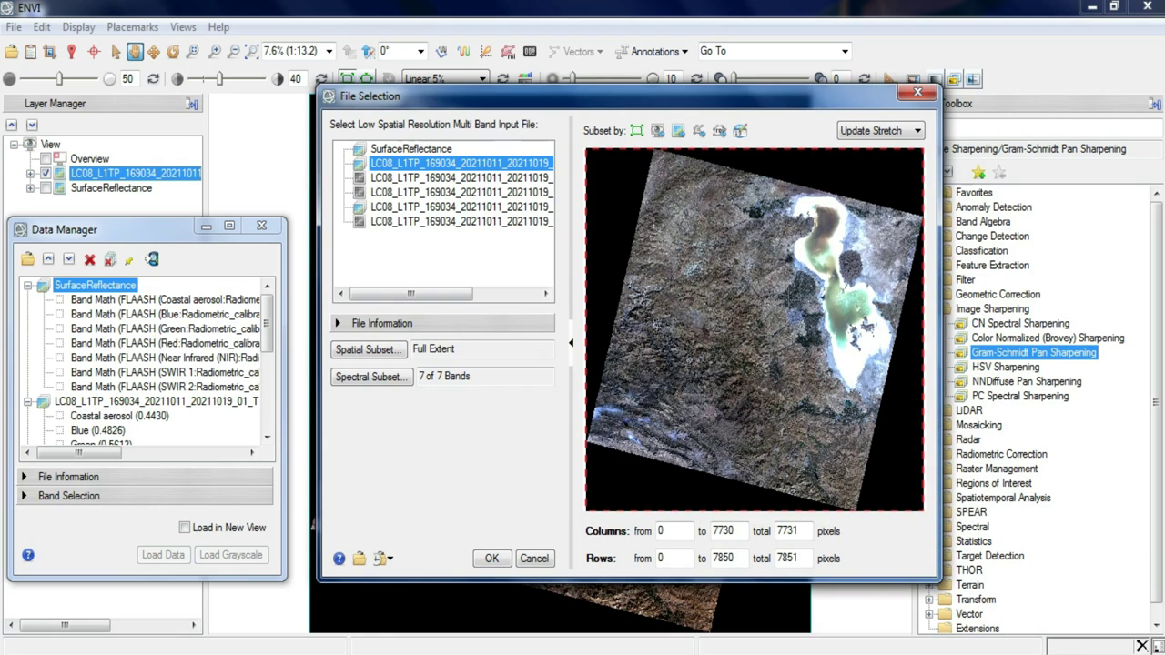
pyautogui.moveTo(788, 301); pyautogui.dragTo(802, 311)
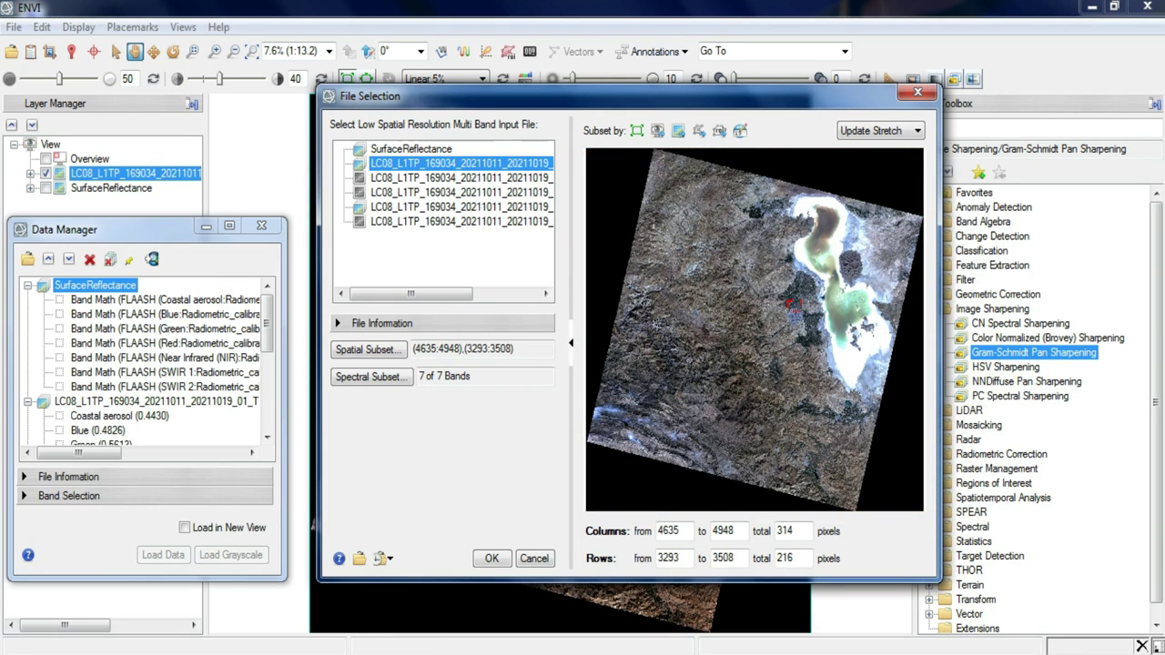
pyautogui.click(798, 307)
pyautogui.moveTo(799, 307); pyautogui.dragTo(802, 310)
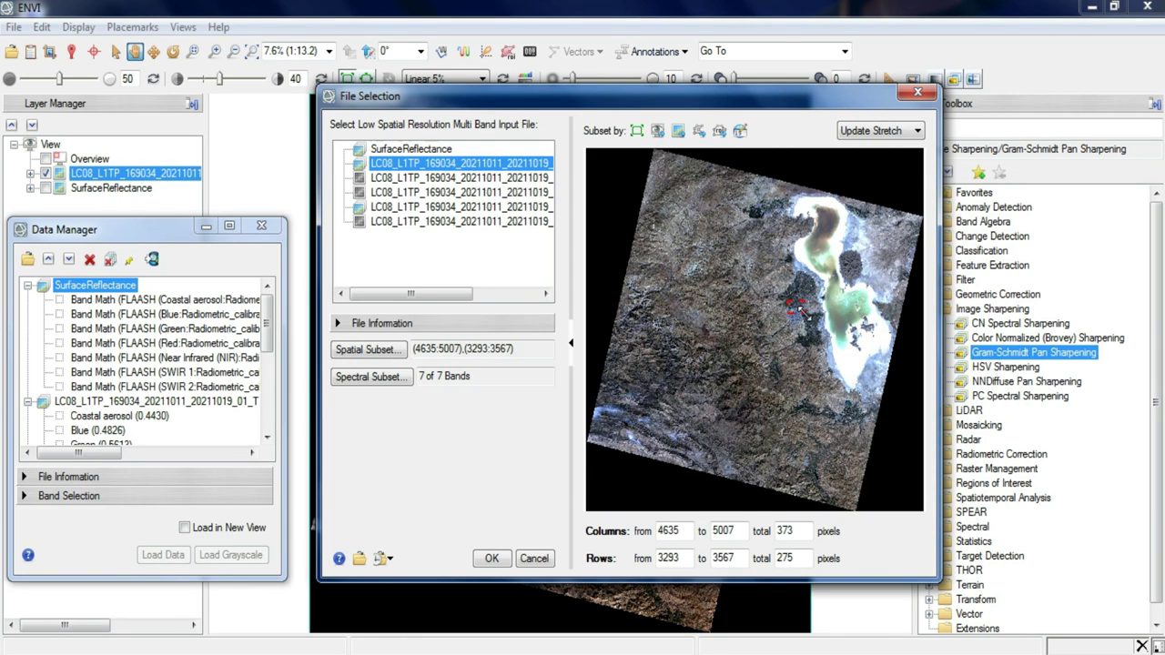
pyautogui.click(492, 558)
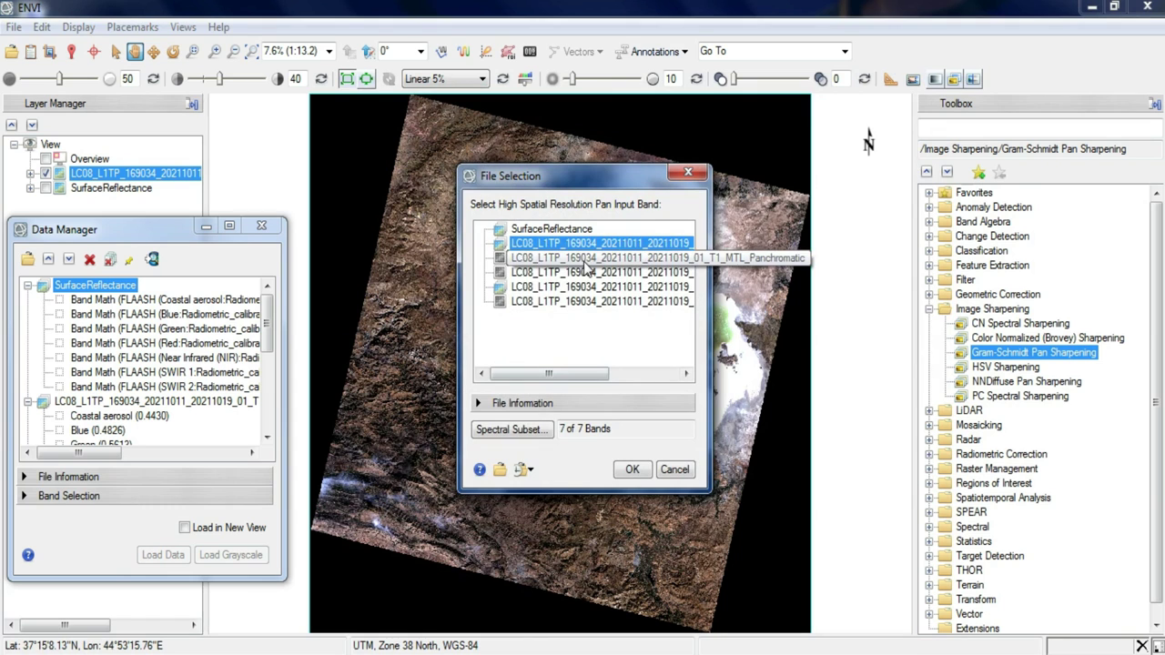
# Use the Landsat Panchromatic file as the high-resolution input band and set the sensor to landsat8_oli.
pyautogui.click(591, 258)
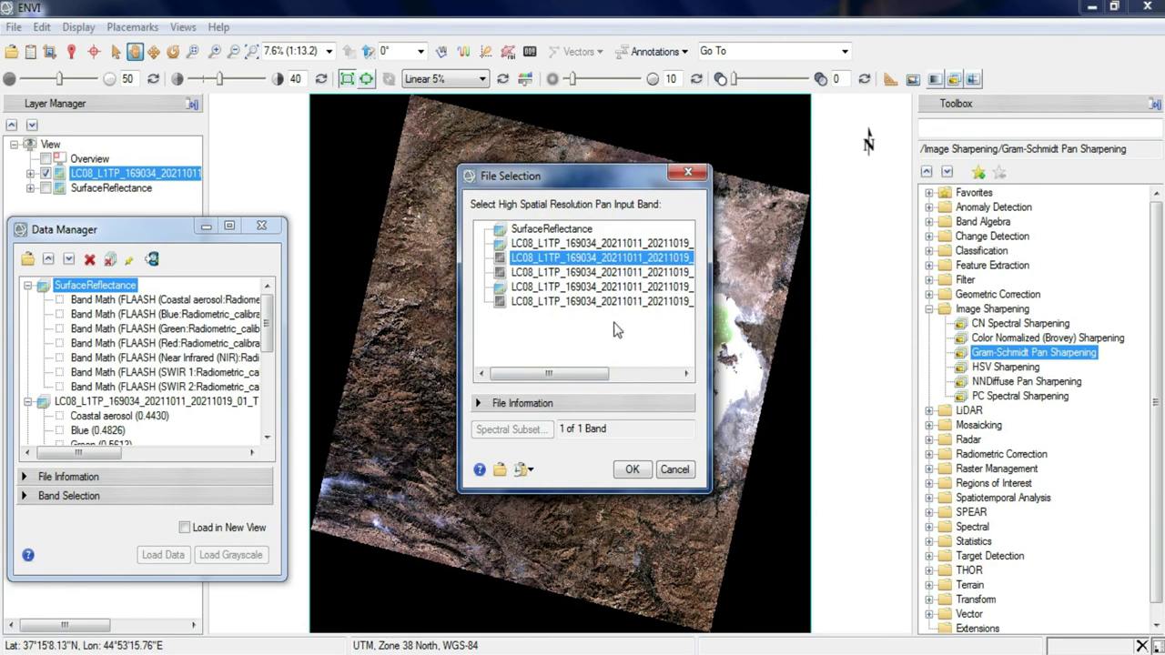
pyautogui.click(640, 473)
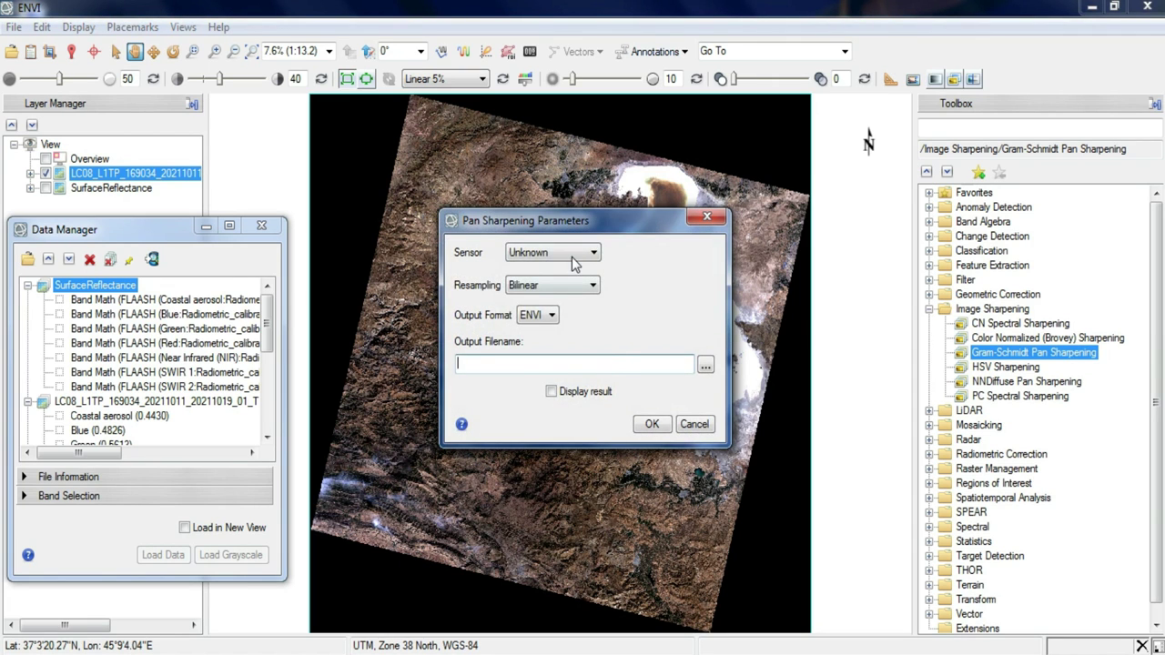
pyautogui.click(573, 257)
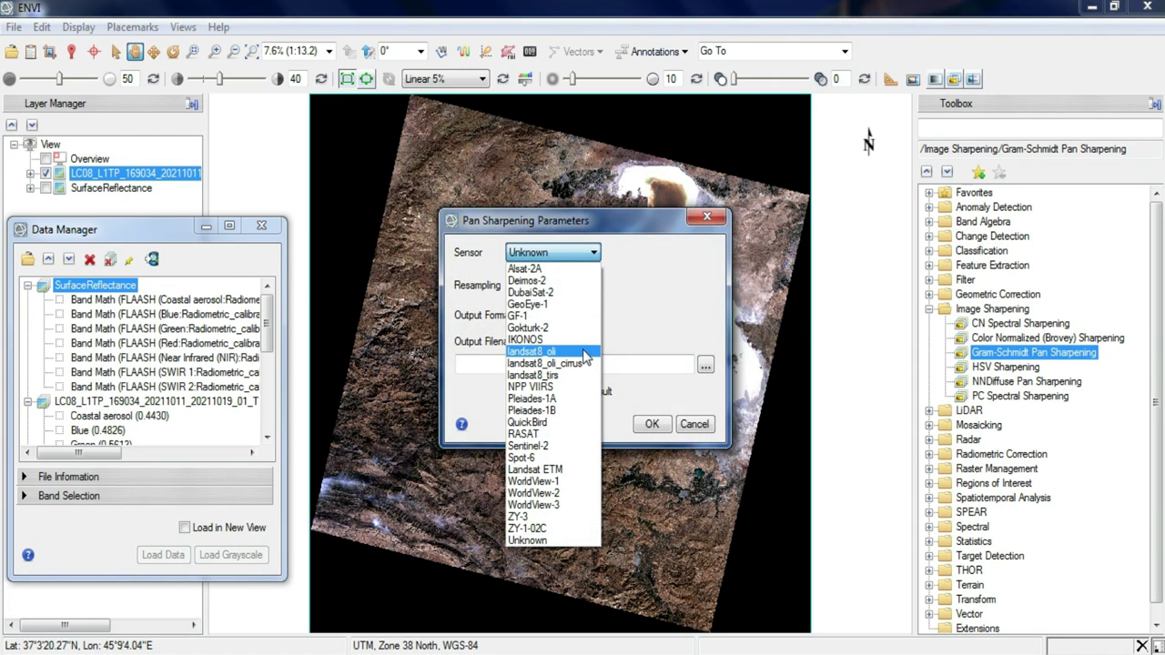
pyautogui.click(546, 352)
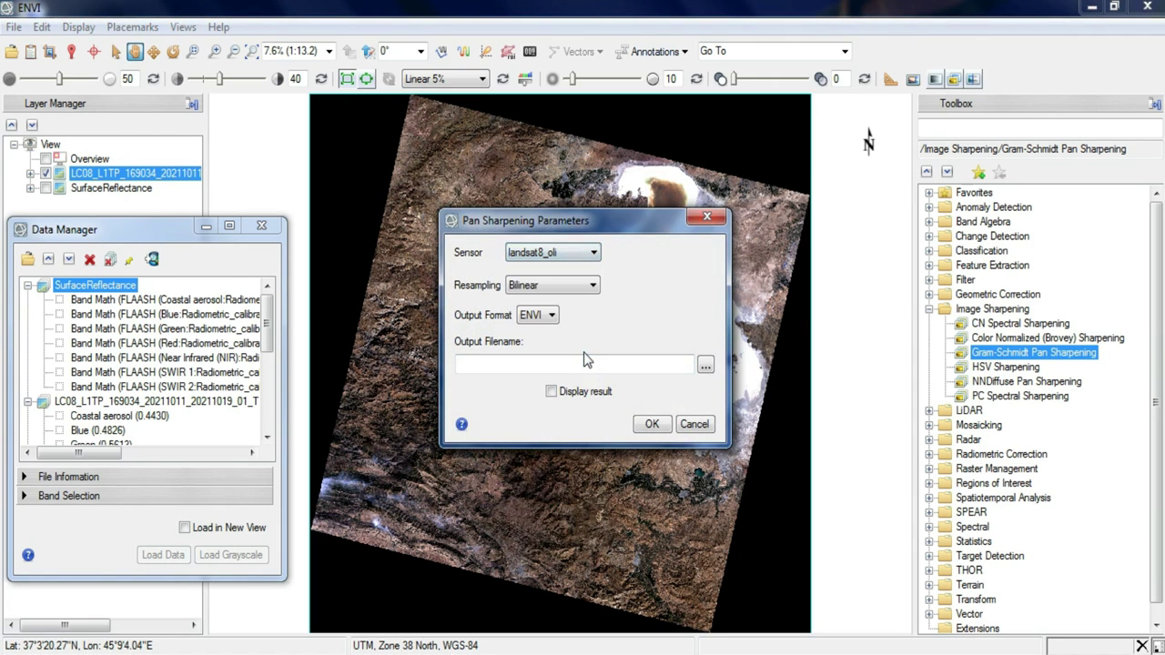
# Name the output file Gram-Schmidt in the Out folder and run the pan sharpening.
pyautogui.click(705, 366)
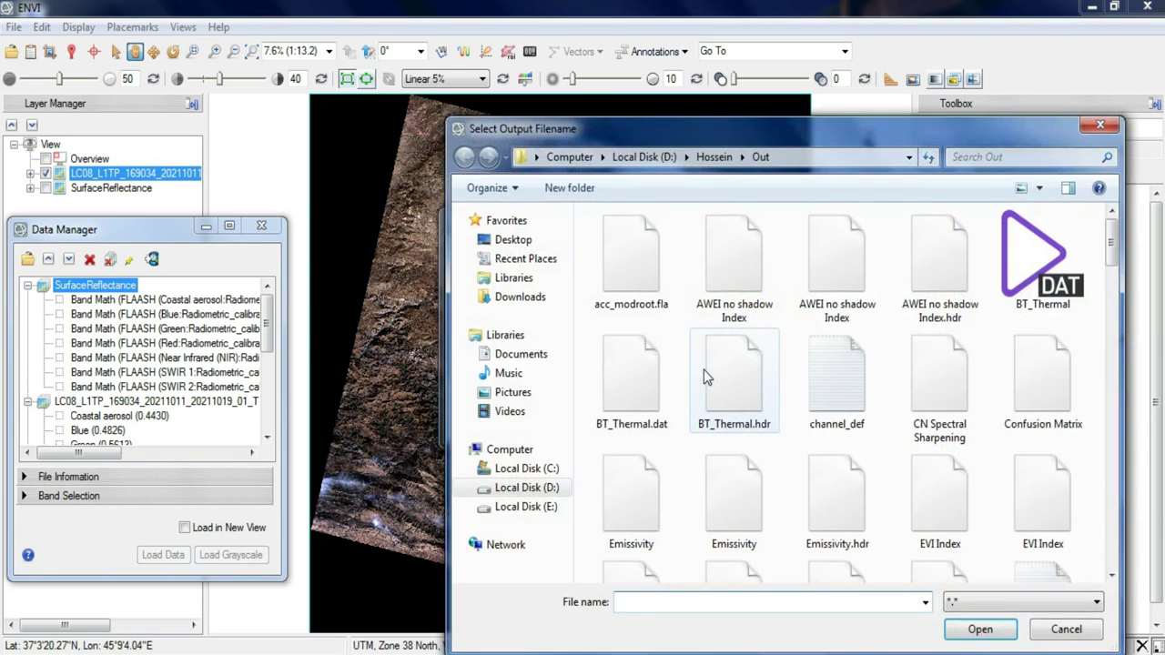
pyautogui.moveTo(764, 128); pyautogui.dragTo(519, 78)
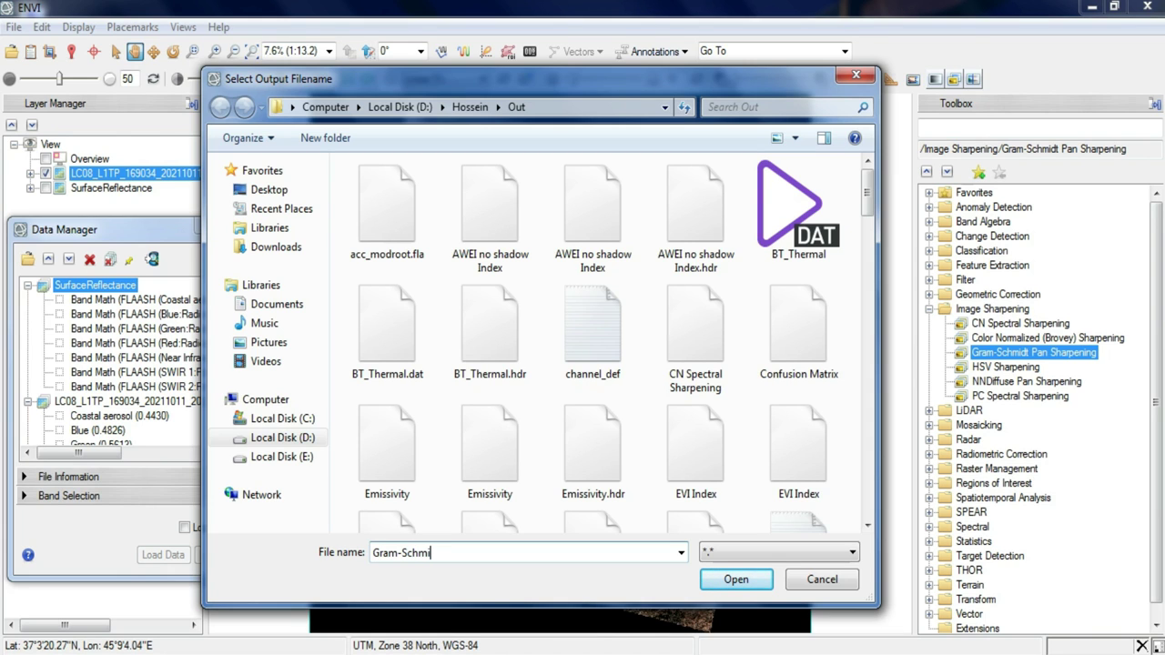
pyautogui.press('Return')
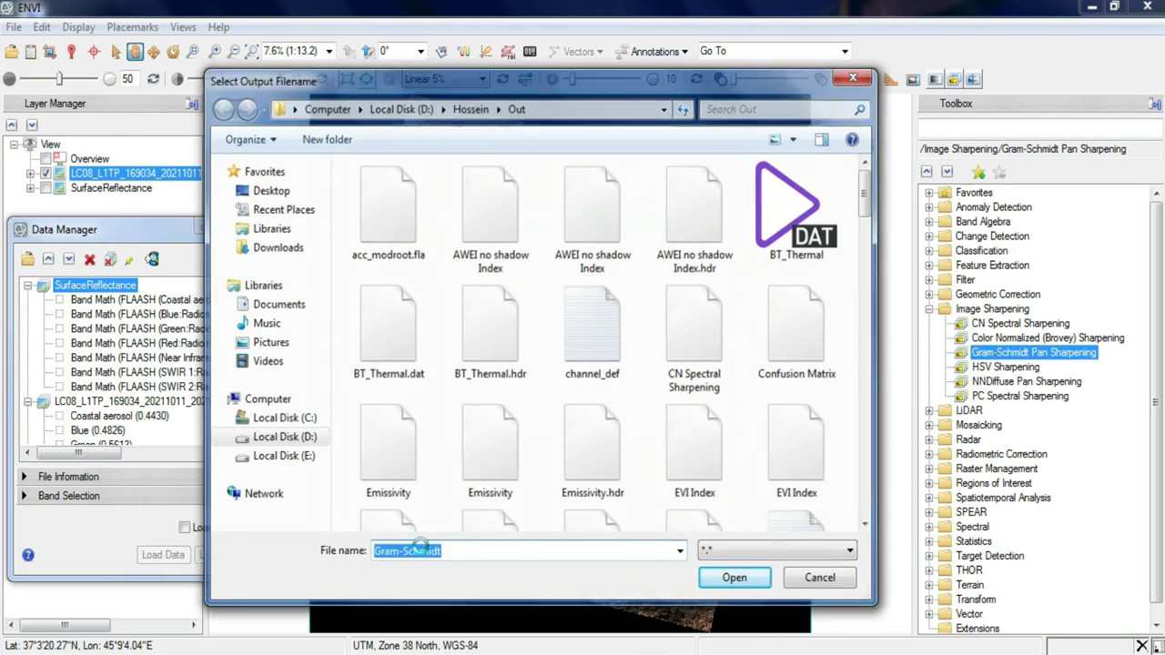
pyautogui.click(646, 424)
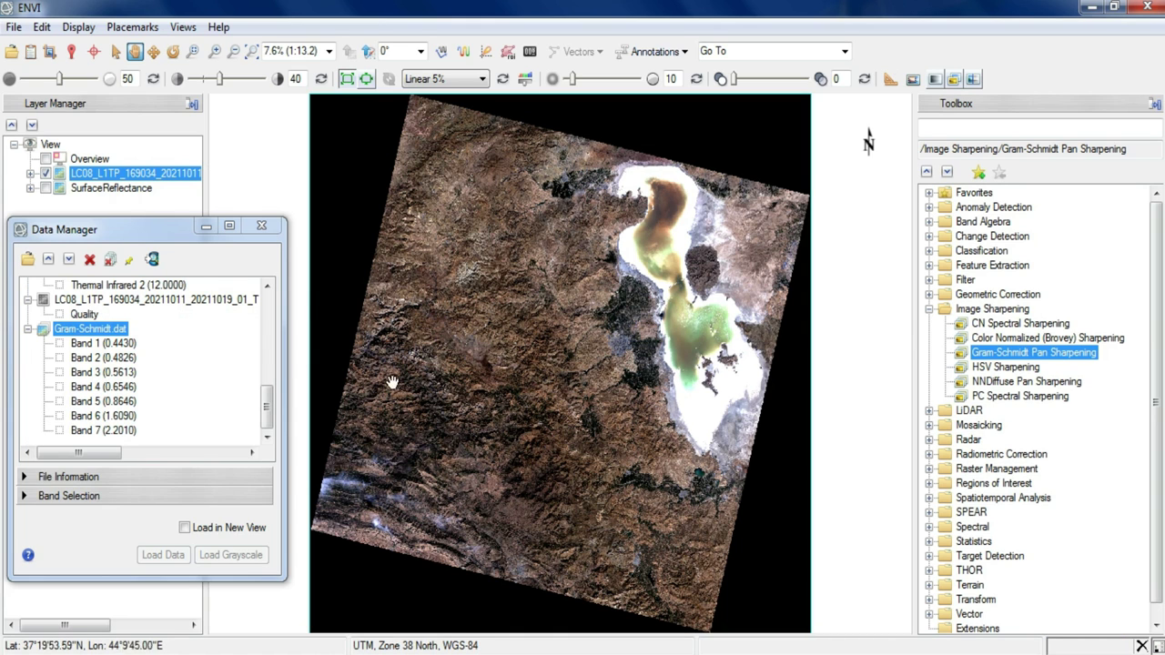
# Load Gram-Schmidt.dat in true colour for a close inspection of the sharpened area.
pyautogui.rightClick(100, 335)
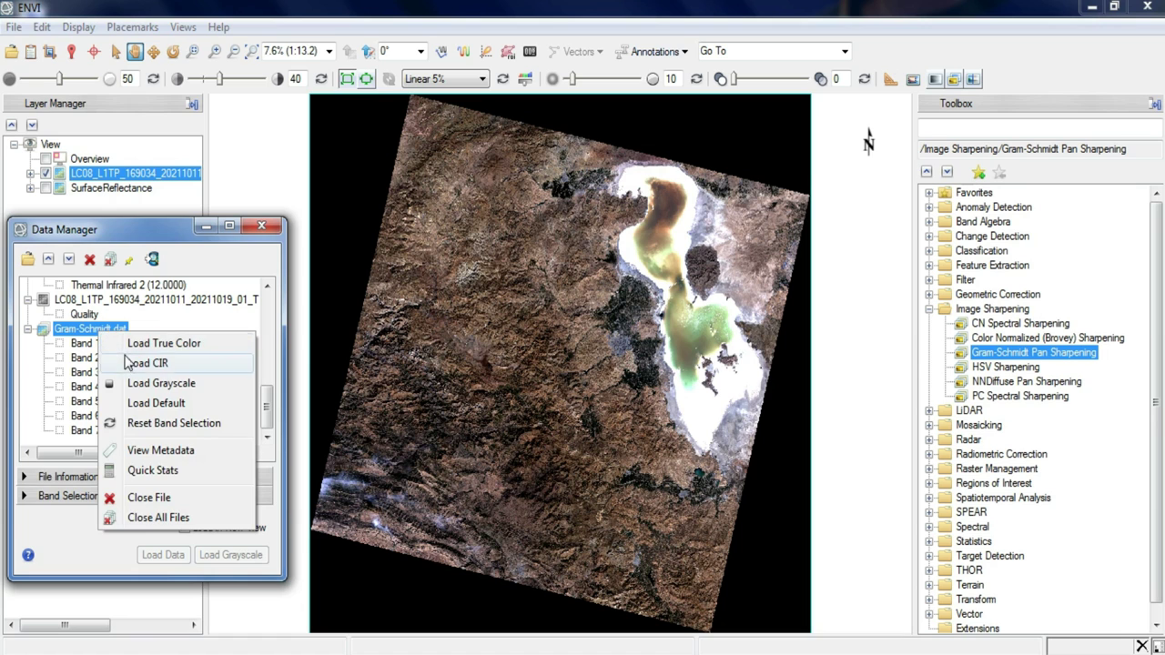
pyautogui.click(137, 343)
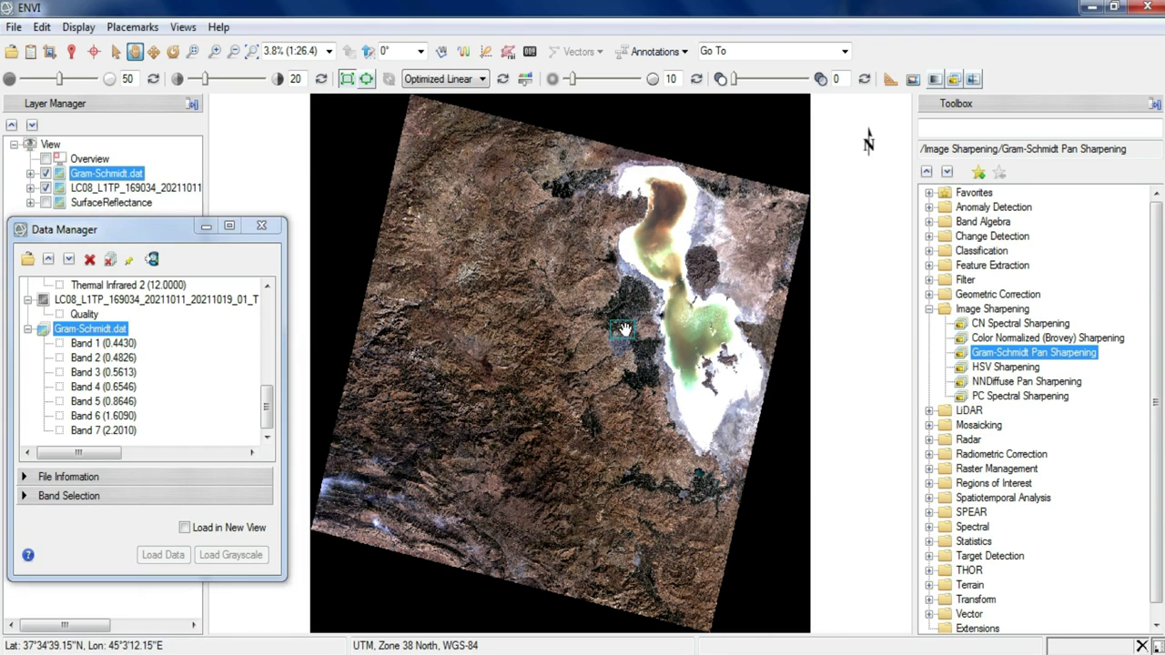
pyautogui.scroll(5, 624, 328)
pyautogui.scroll(4, 657, 317)
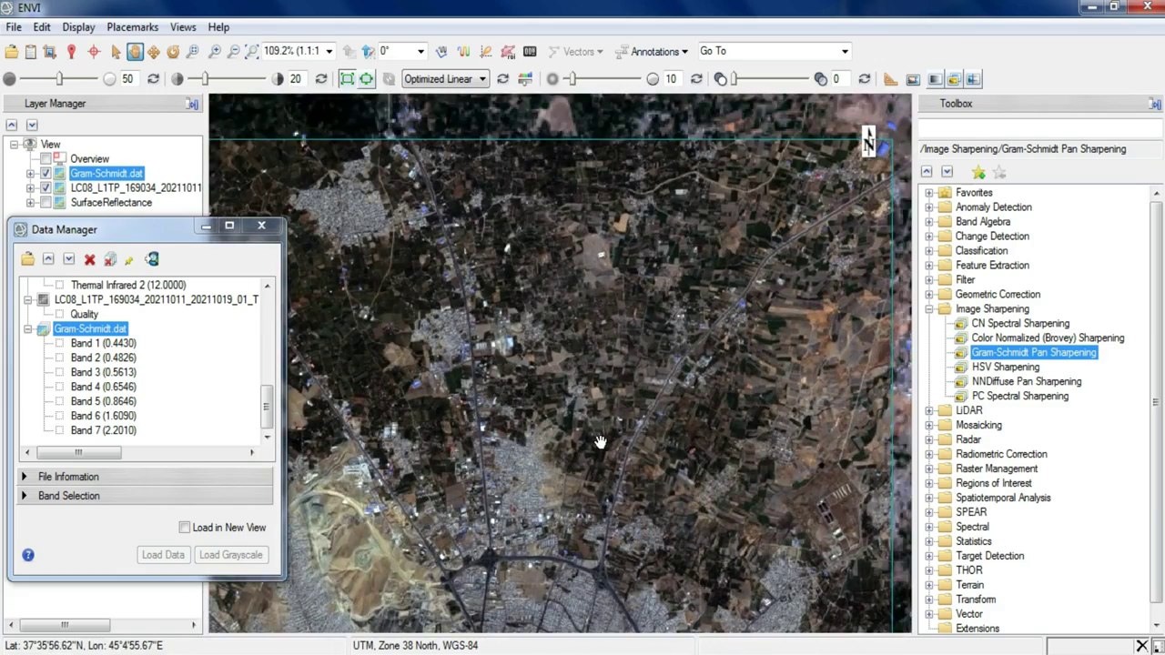
# Compare the Gram-Schmidt layer with the original Landsat image over the farmland north of the city by toggling its visibility.
pyautogui.moveTo(603, 478); pyautogui.dragTo(603, 395)
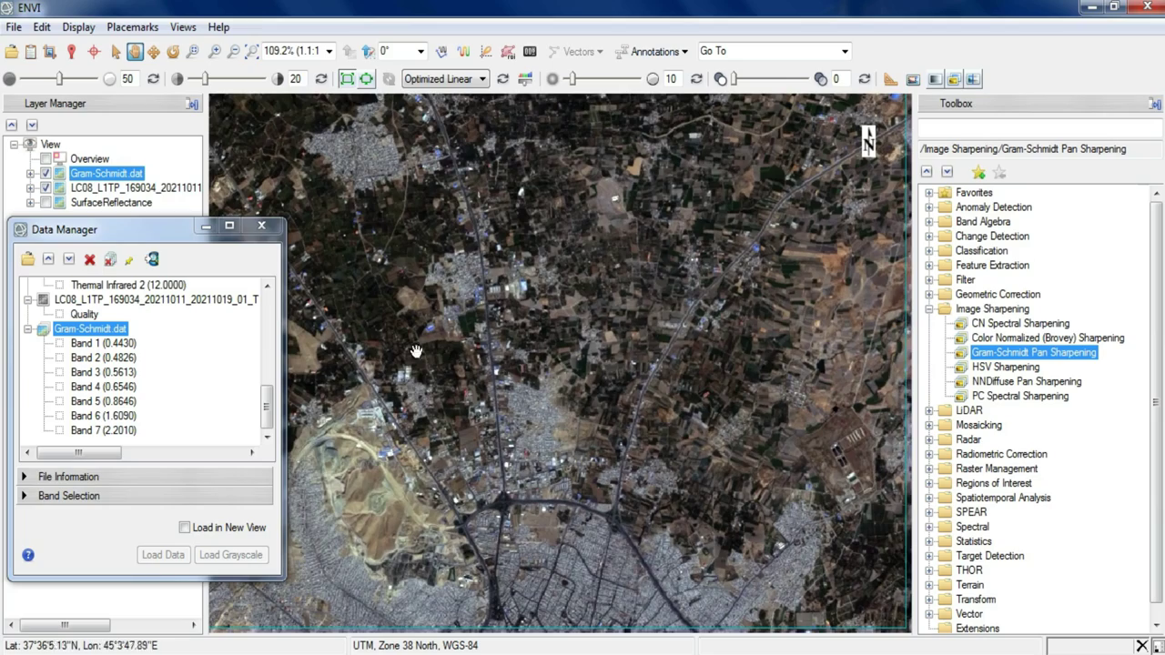
pyautogui.scroll(2, 582, 367)
pyautogui.click(46, 174)
pyautogui.click(46, 174)
pyautogui.click(46, 173)
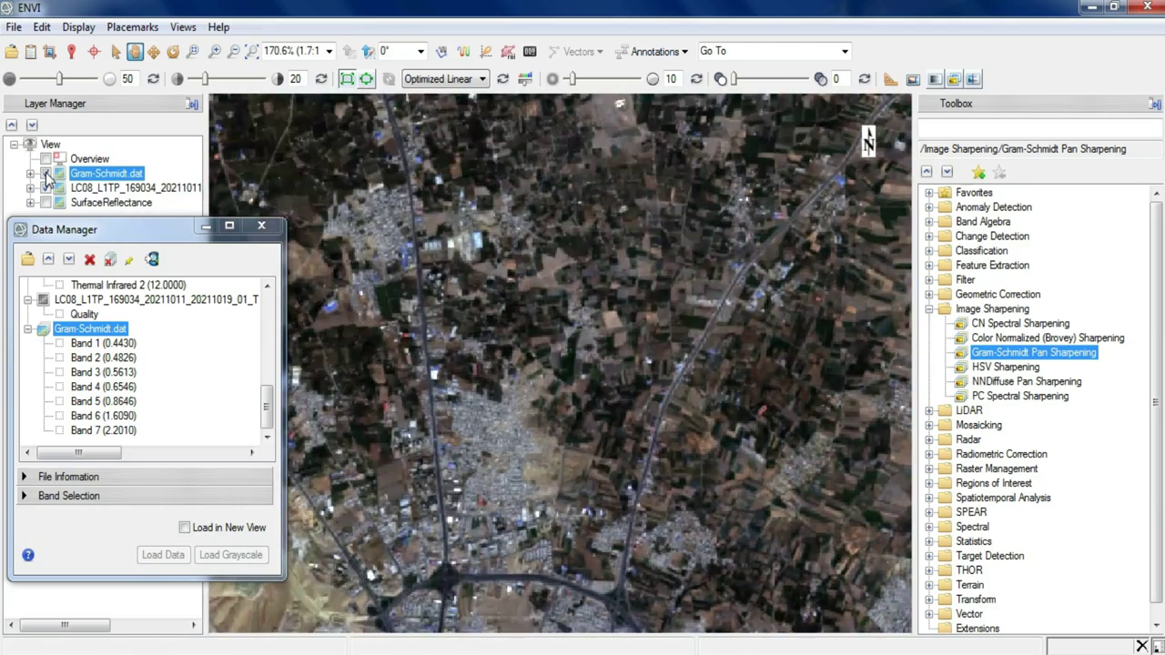
pyautogui.click(46, 174)
# Examine the settlement beside the main road at about 333% zoom, alternating between the sharpened and original images.
pyautogui.scroll(3, 424, 273)
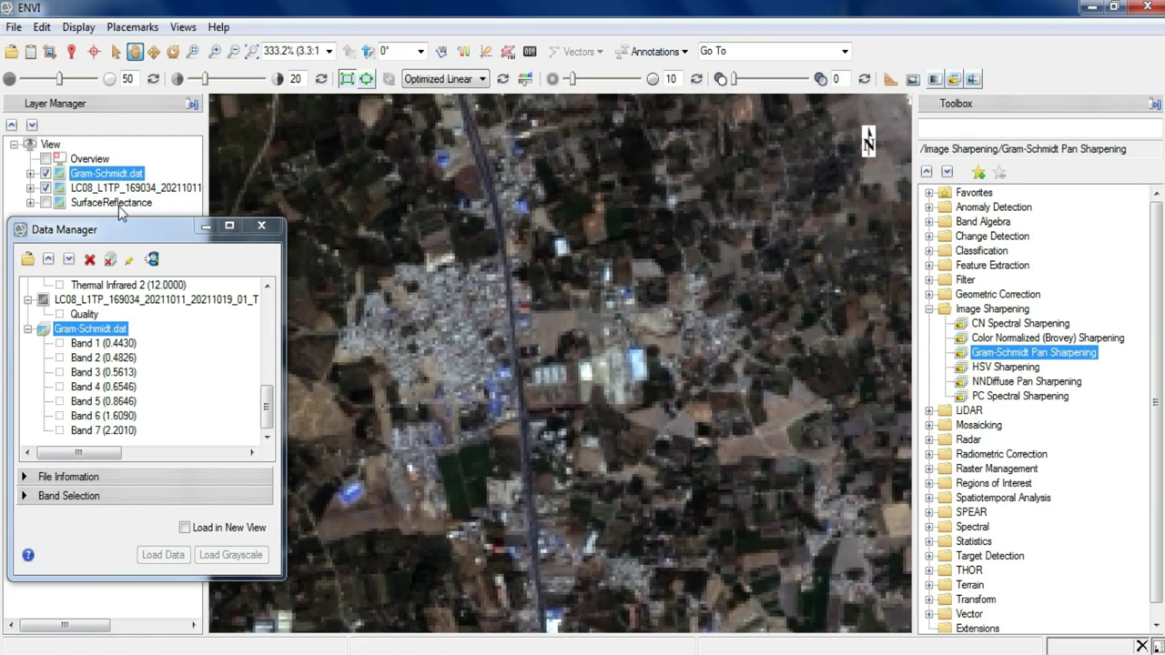
pyautogui.click(45, 173)
pyautogui.click(46, 174)
pyautogui.click(46, 174)
pyautogui.click(46, 174)
pyautogui.click(46, 174)
pyautogui.click(46, 174)
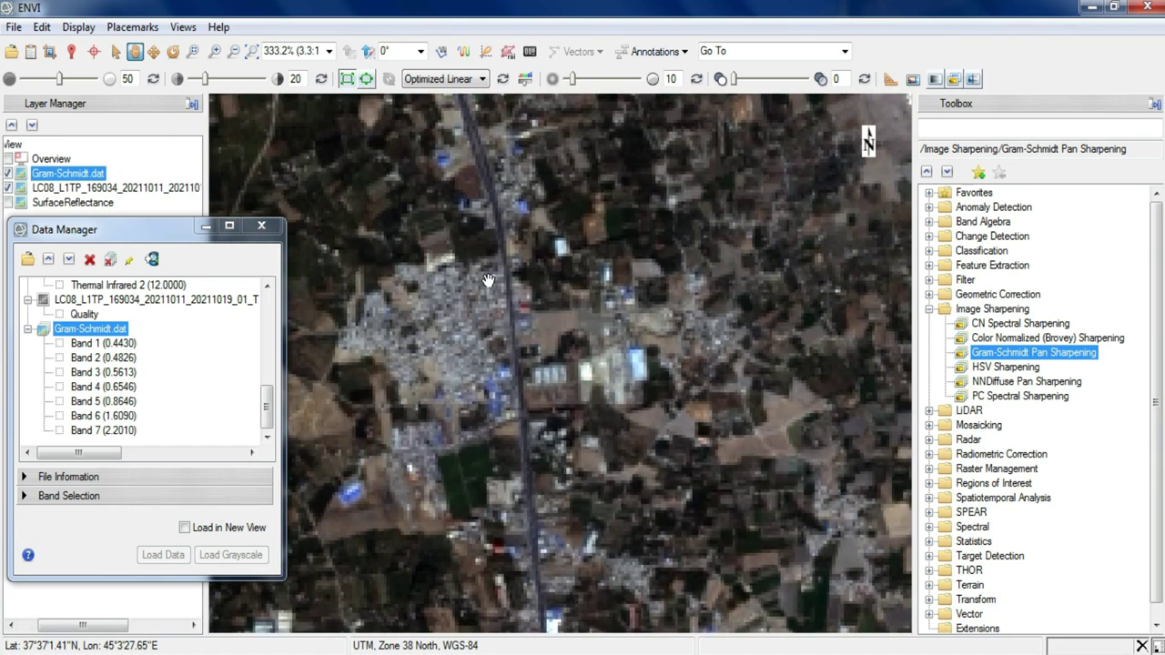
# Inspect the road junction and city street grid at about 416% zoom with the Gram-Schmidt layer hidden and shown.
pyautogui.scroll(-5, 495, 287)
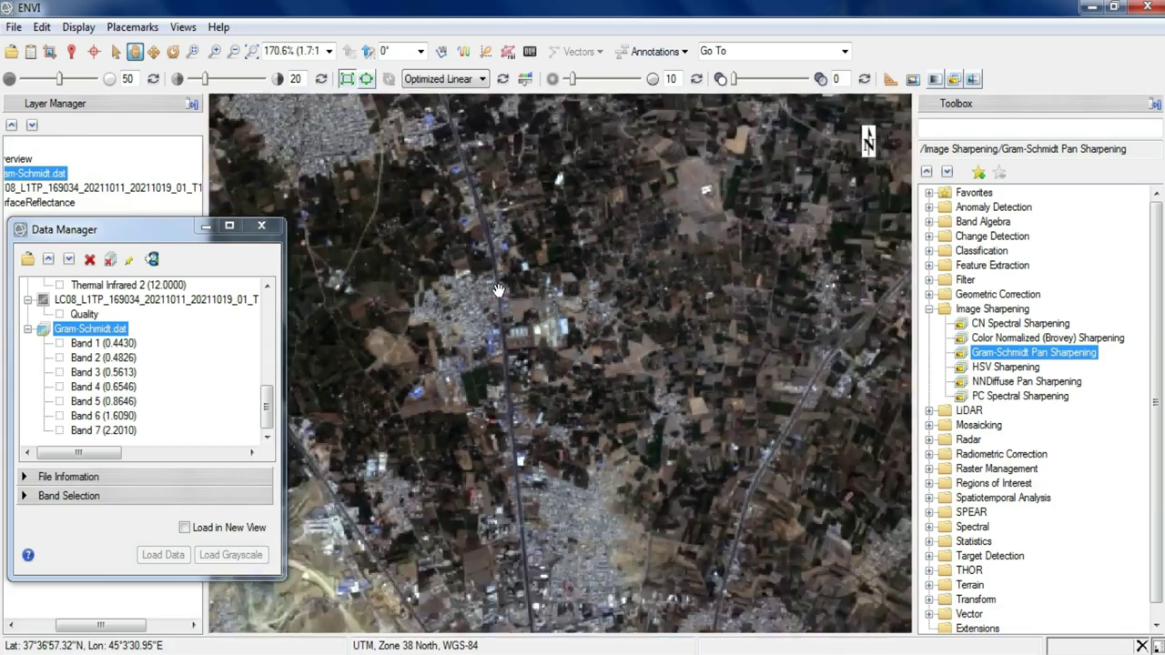
pyautogui.scroll(3, 568, 480)
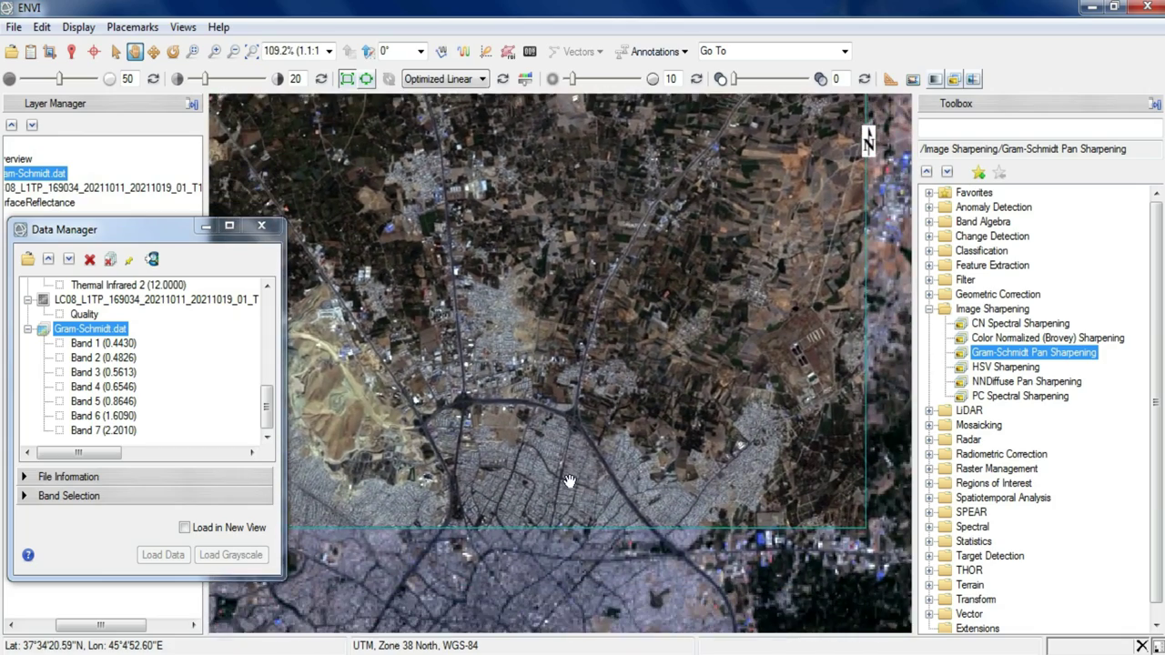
pyautogui.scroll(4, 568, 479)
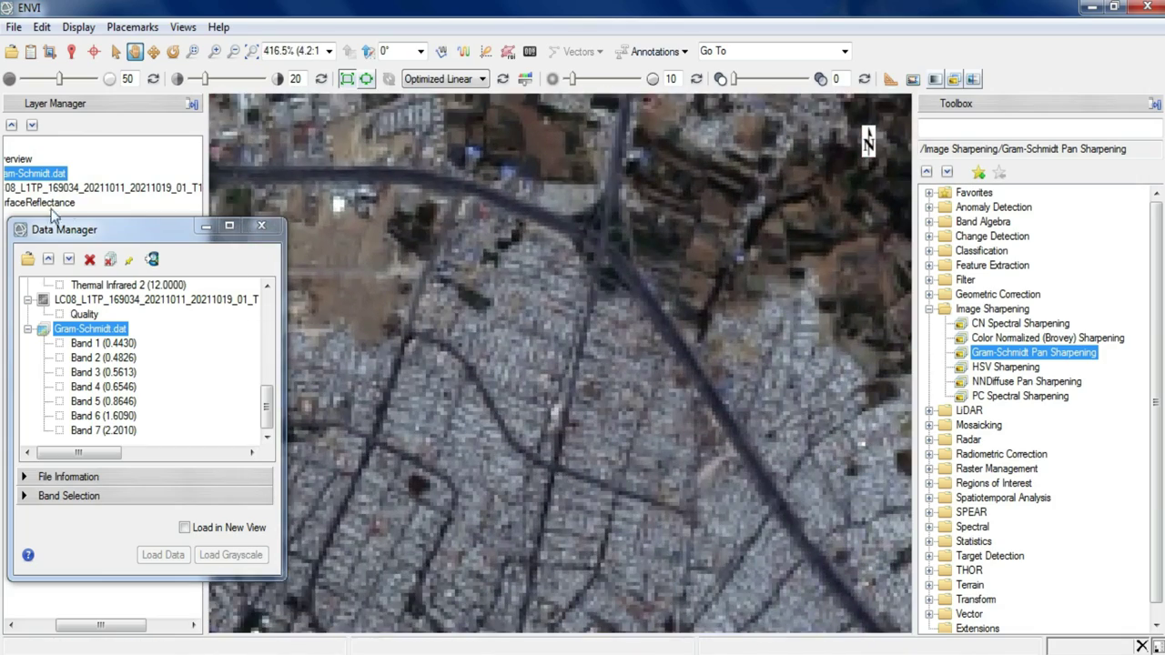
pyautogui.moveTo(116, 627); pyautogui.dragTo(37, 628)
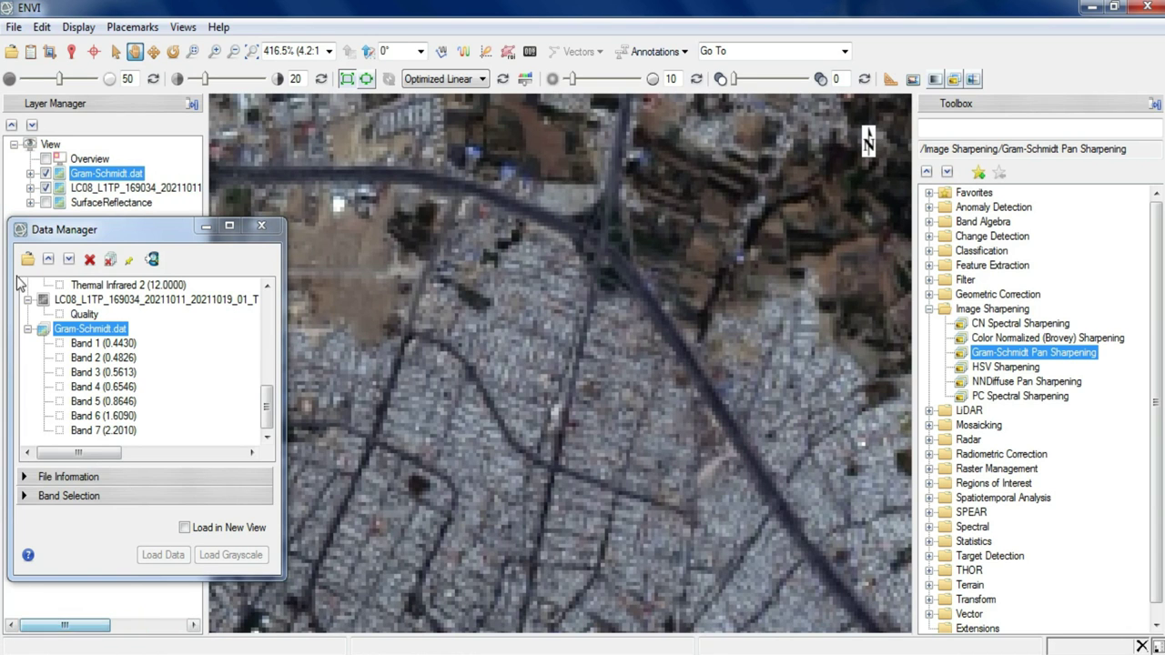
pyautogui.click(45, 173)
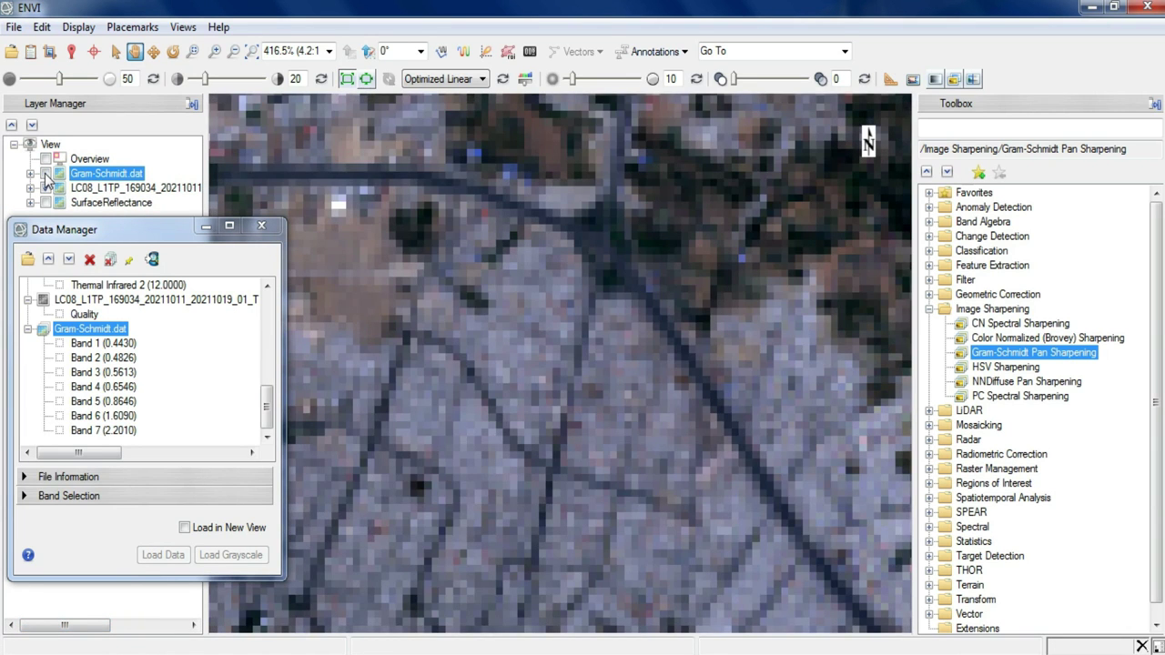
pyautogui.click(44, 174)
pyautogui.click(45, 174)
pyautogui.click(44, 174)
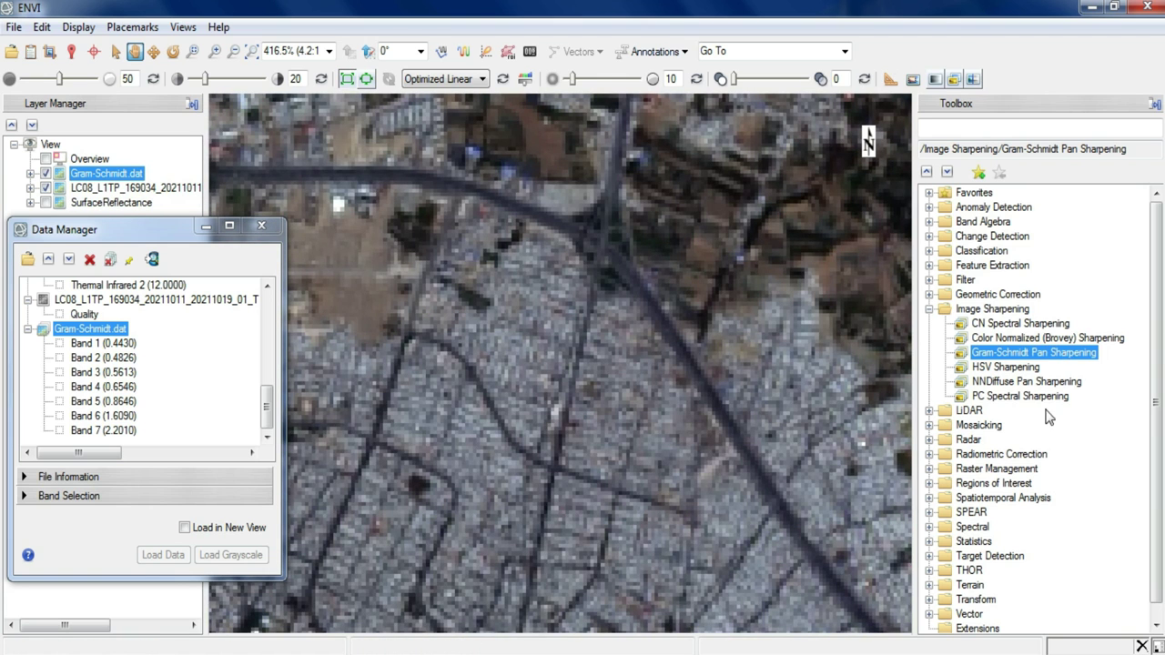
# Start Color Normalized (Brovey) Sharpening with the Landsat multispectral Blue, Green and Red bands as R, G and B inputs.
pyautogui.doubleClick(1013, 338)
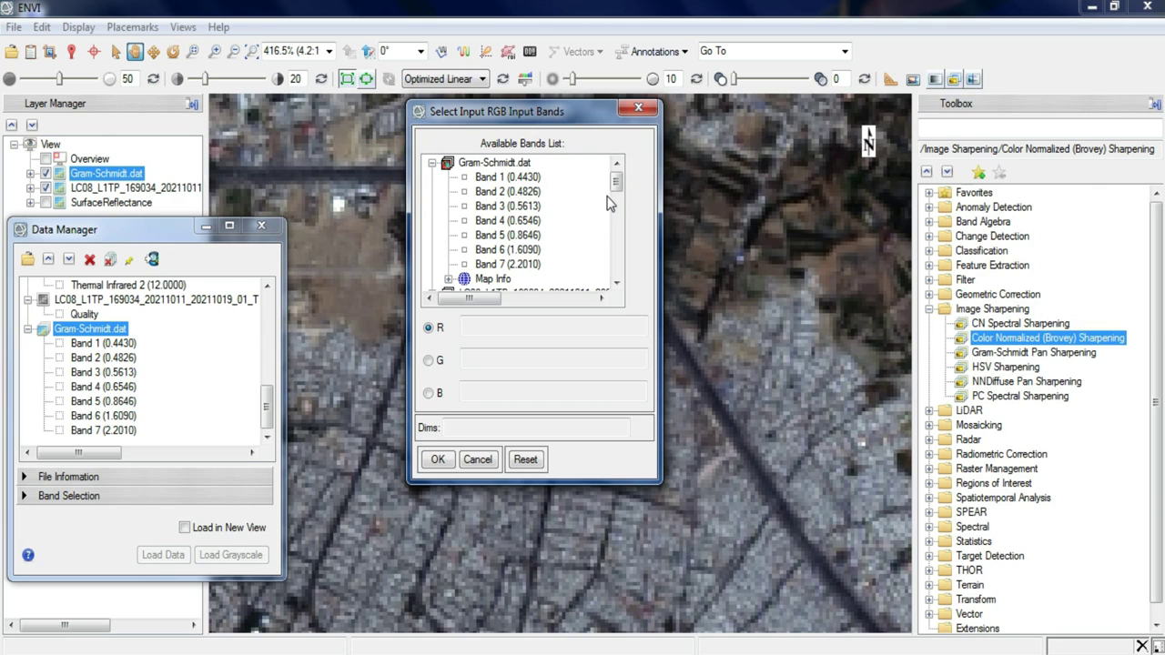
pyautogui.moveTo(616, 182); pyautogui.dragTo(616, 202)
pyautogui.click(502, 193)
pyautogui.click(499, 207)
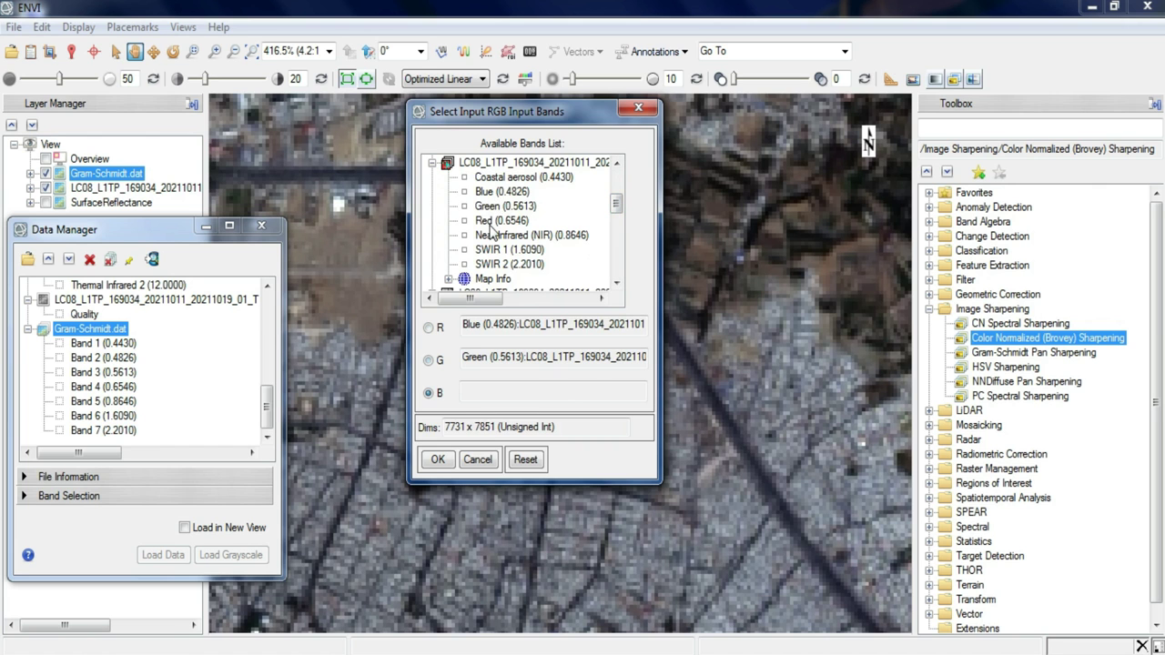
pyautogui.click(492, 222)
pyautogui.click(438, 459)
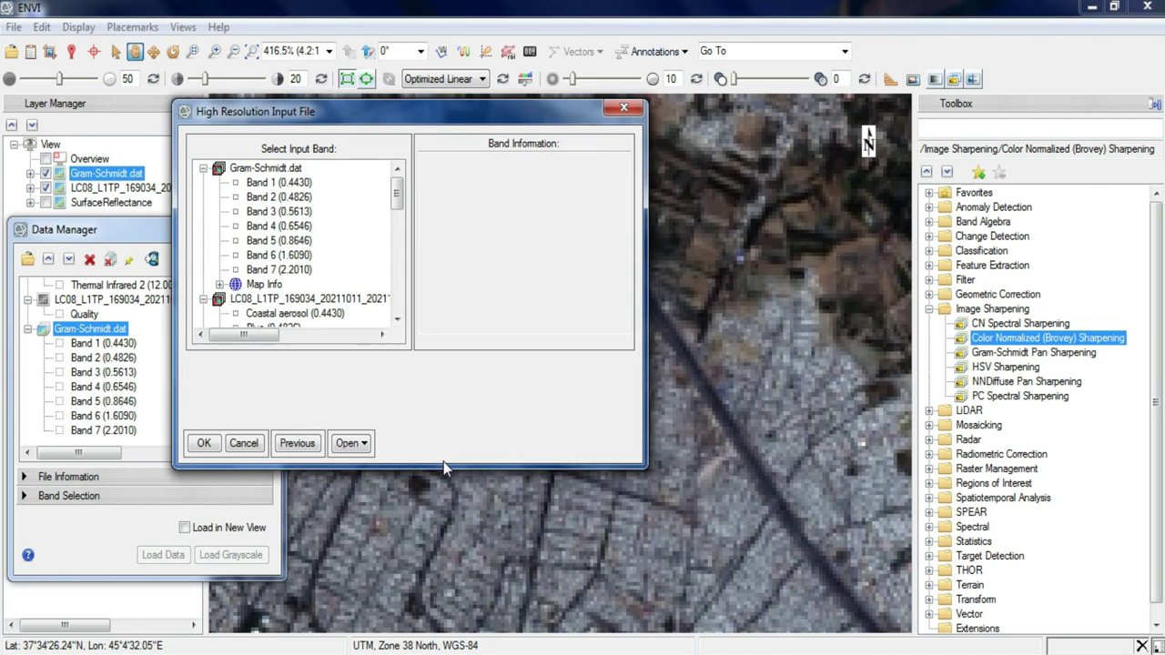